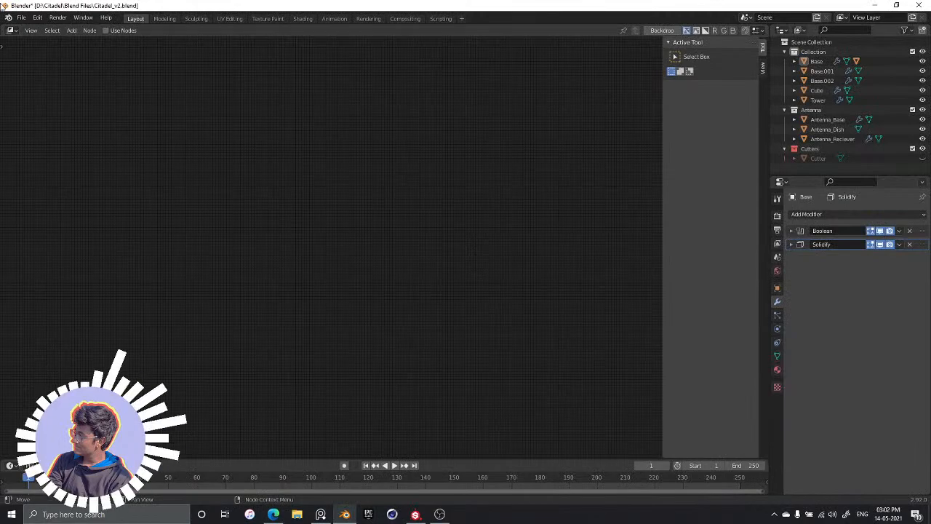
# Switch the main editor area from the compositor to the 3D Viewport to show the tower model
pyautogui.click(11, 30)
pyautogui.click(32, 56)
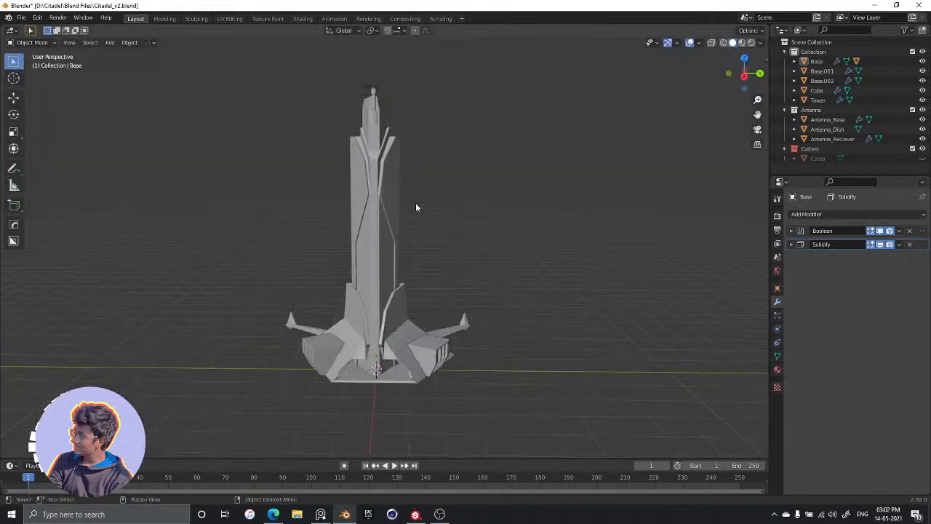
pyautogui.moveTo(416, 208); pyautogui.dragTo(428, 242, button='middle')
pyautogui.scroll(3, 393, 253)
pyautogui.scroll(-1, 424, 246)
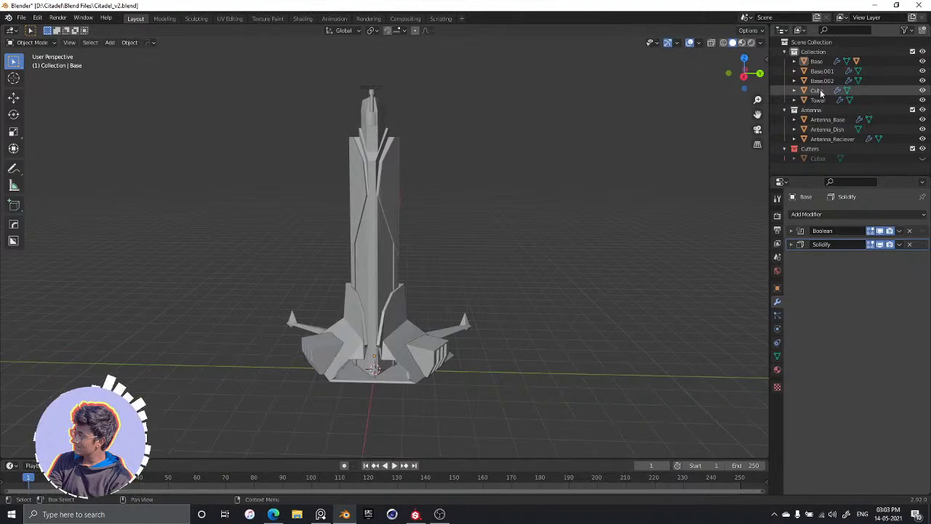
# Rename the Cube object, the mirrored blocks beside the tower base, as "Sluice Gates"
pyautogui.click(369, 93)
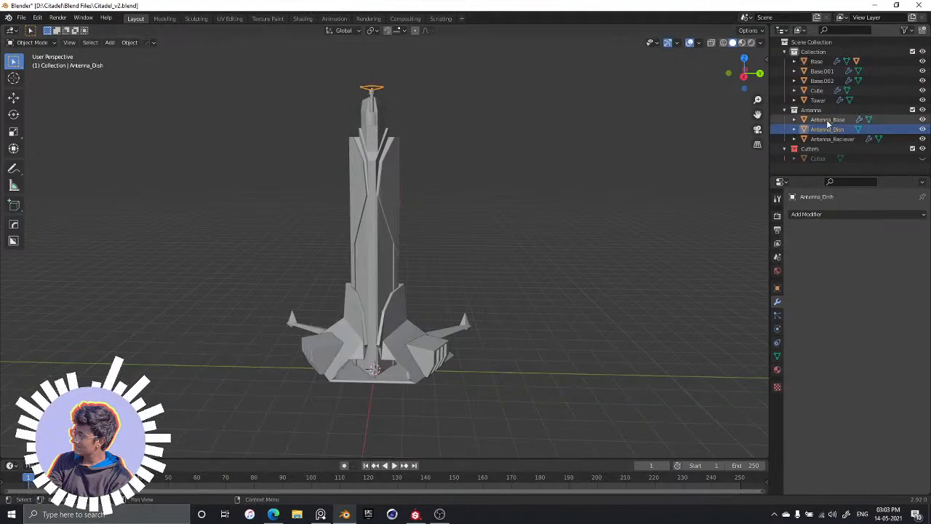
pyautogui.click(816, 91)
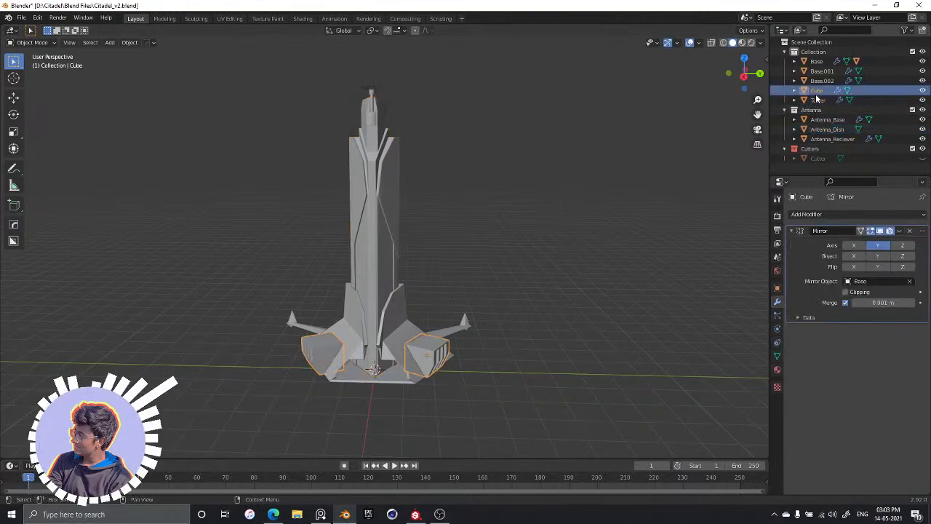
pyautogui.doubleClick(818, 90)
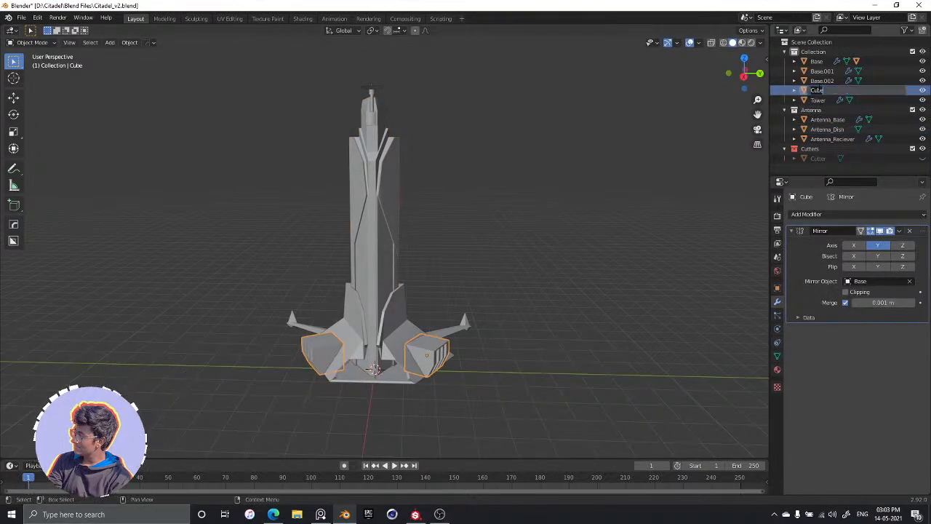
pyautogui.write('Sli')
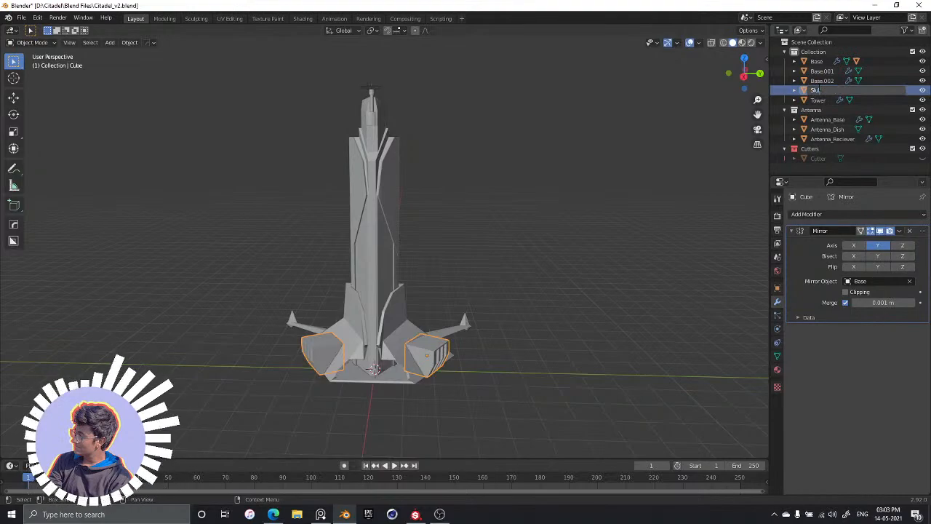
pyautogui.write('de')
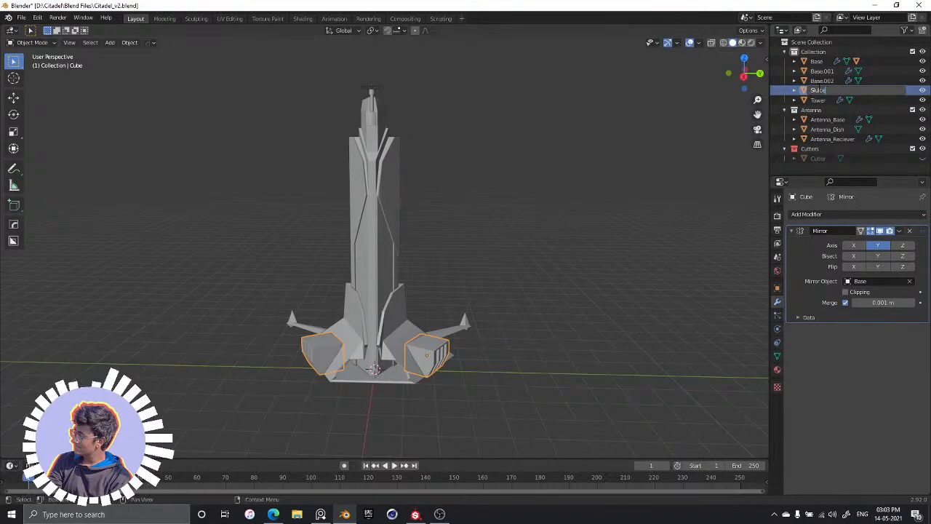
pyautogui.write(' Gates')
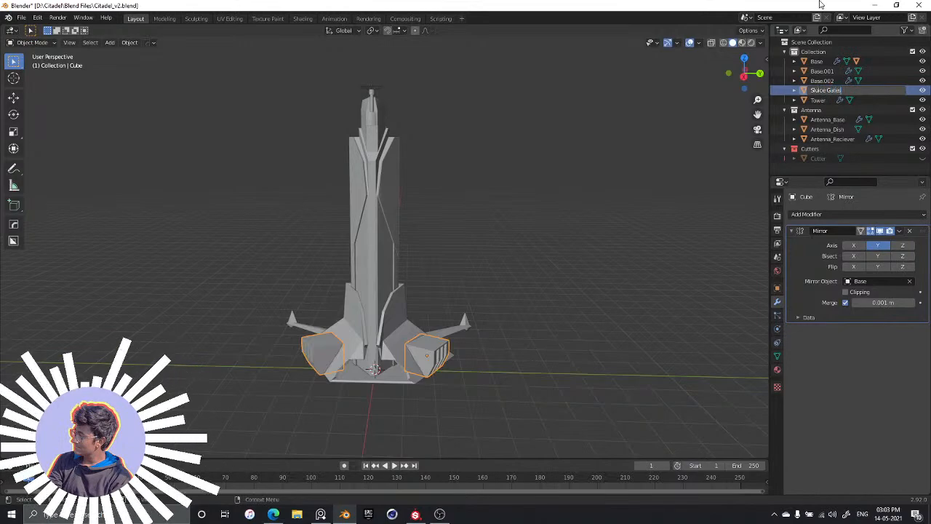
pyautogui.press('Return')
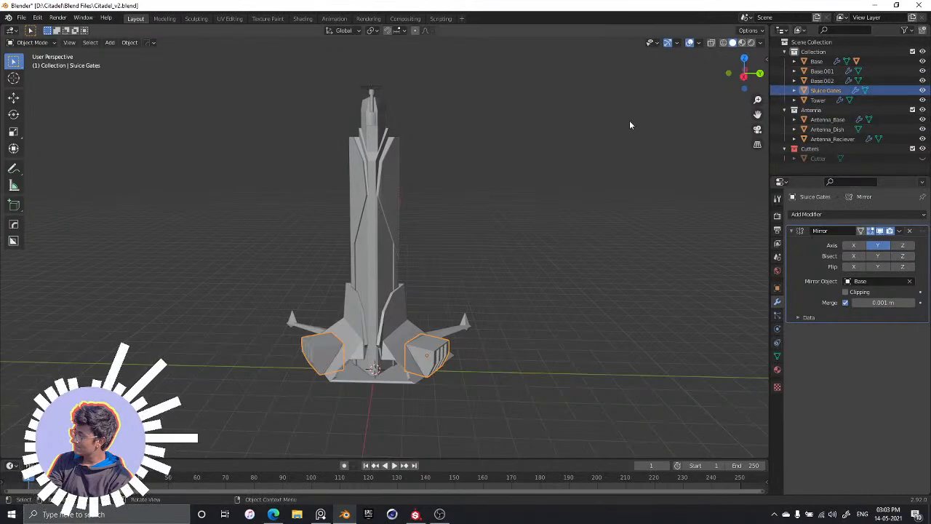
# Rename the Base.001 object, one of the two arms extending from the tower base, as "Tower_Thingy_01"
pyautogui.hotkey('alt', 'a')
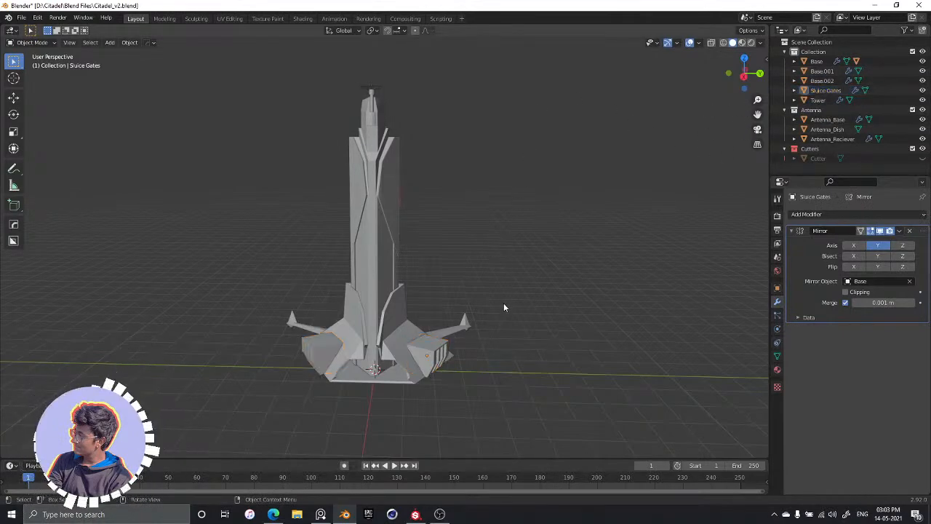
pyautogui.click(457, 324)
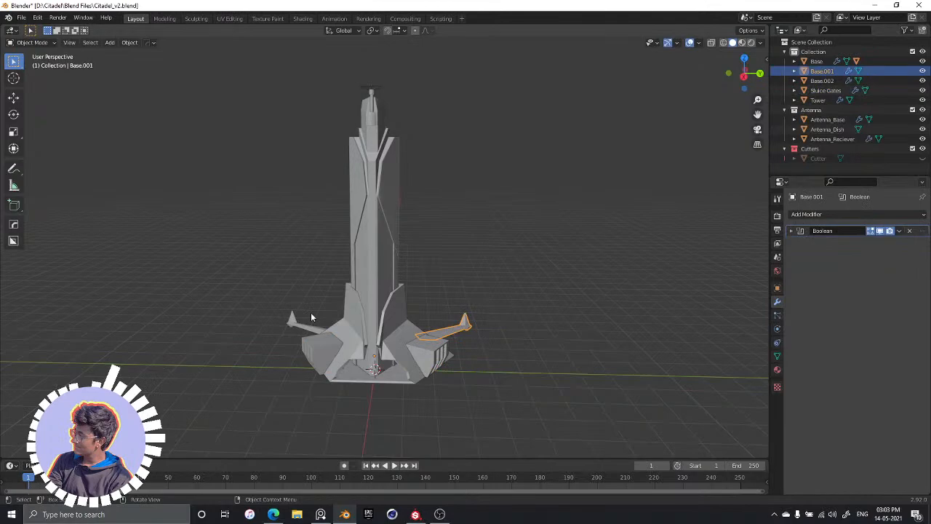
pyautogui.doubleClick(822, 70)
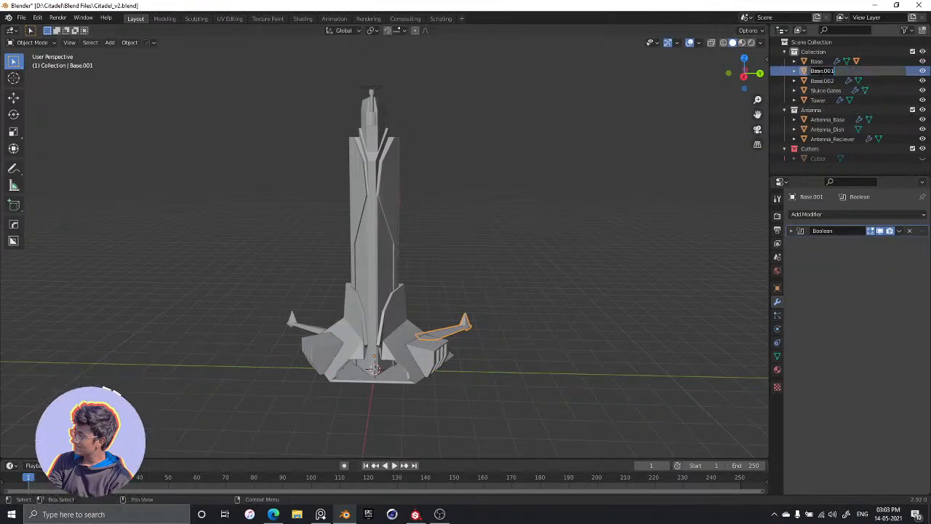
pyautogui.write('Tower_Thingy_1')
pyautogui.press('BackSpace')
pyautogui.press('BackSpace')
pyautogui.write('_01')
pyautogui.press('Return')
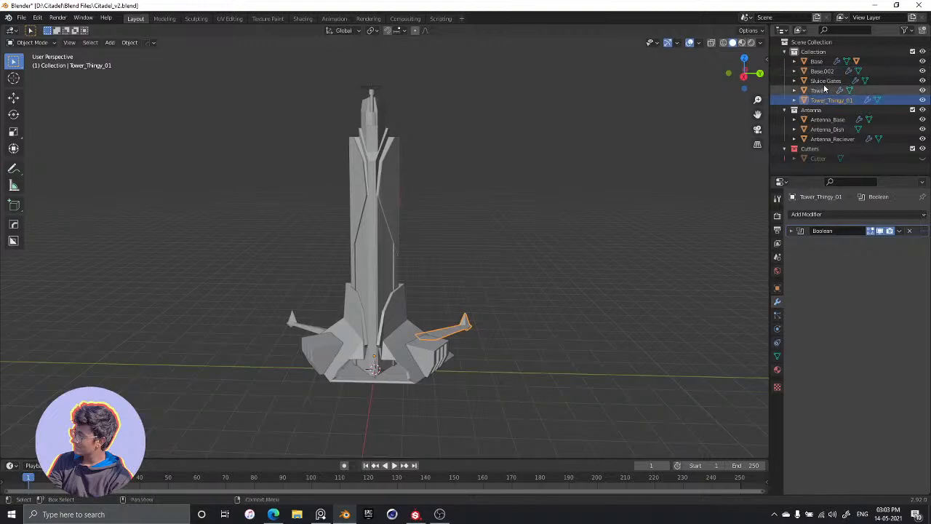
# Rename the Base.002 object, the arm on the opposite side of the tower base, as "Tower_Thingy_02"
pyautogui.click(822, 71)
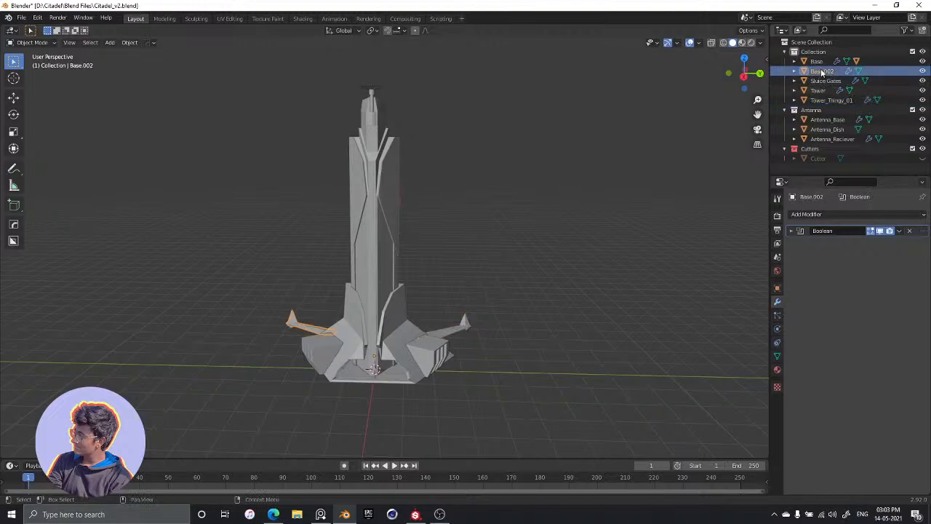
pyautogui.doubleClick(822, 72)
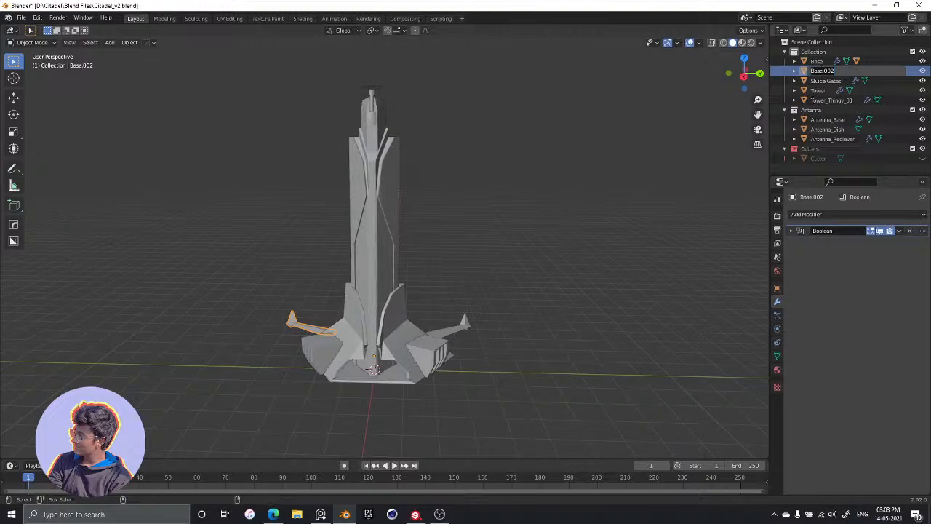
pyautogui.write('Tower_Thingy_01')
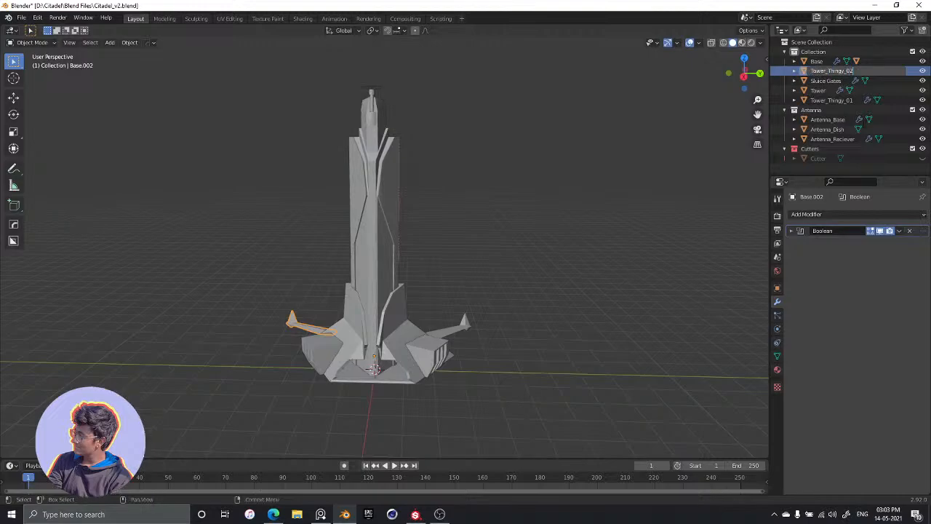
pyautogui.press('Return')
# Add the prefix "Tower_" to the Base object's name so that it reads "Tower_Base"
pyautogui.click(818, 82)
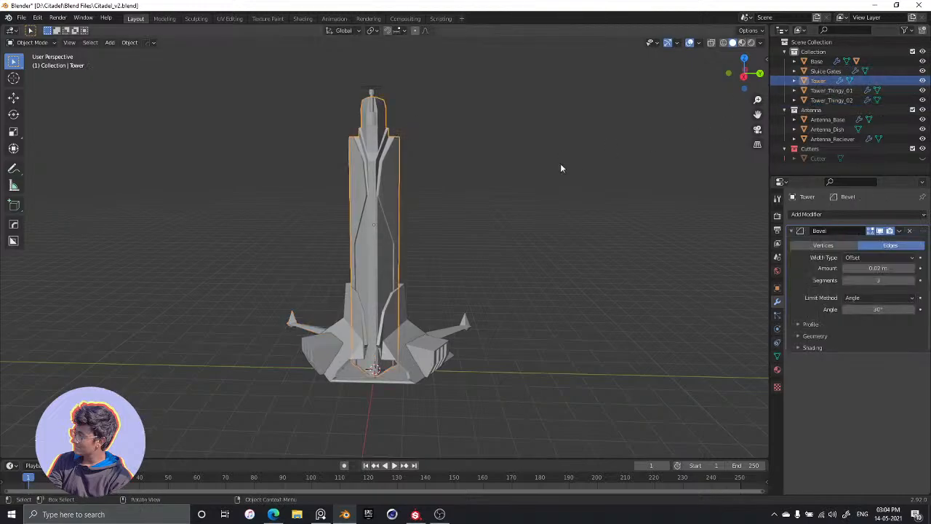
pyautogui.click(555, 181)
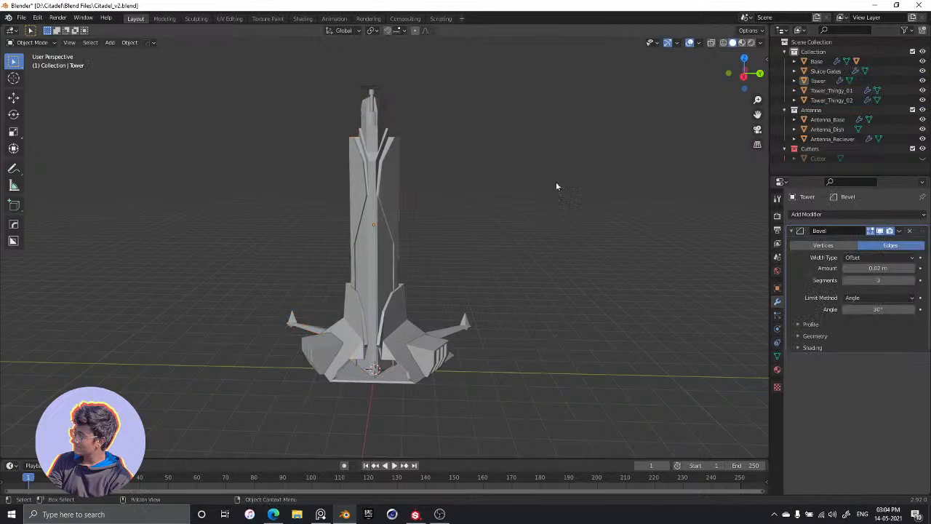
pyautogui.click(816, 62)
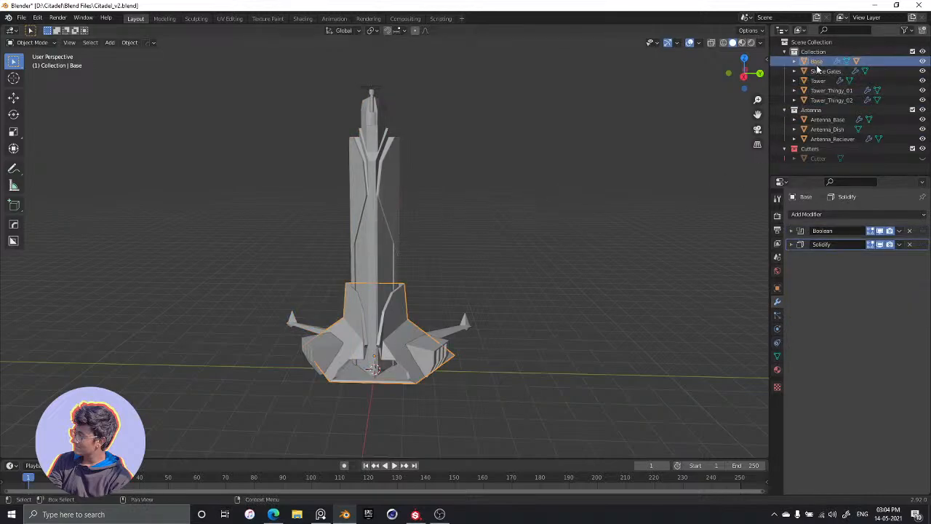
pyautogui.doubleClick(816, 62)
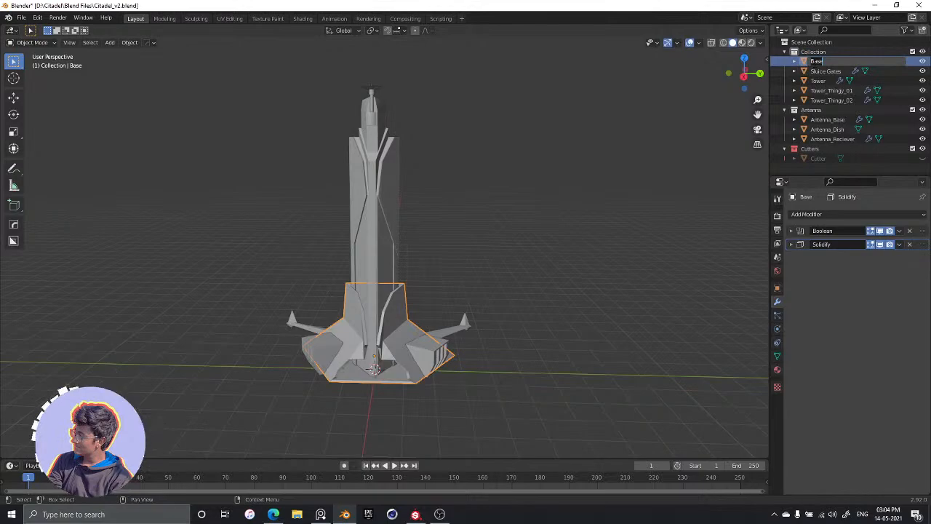
pyautogui.click(814, 62)
pyautogui.write('Tower_')
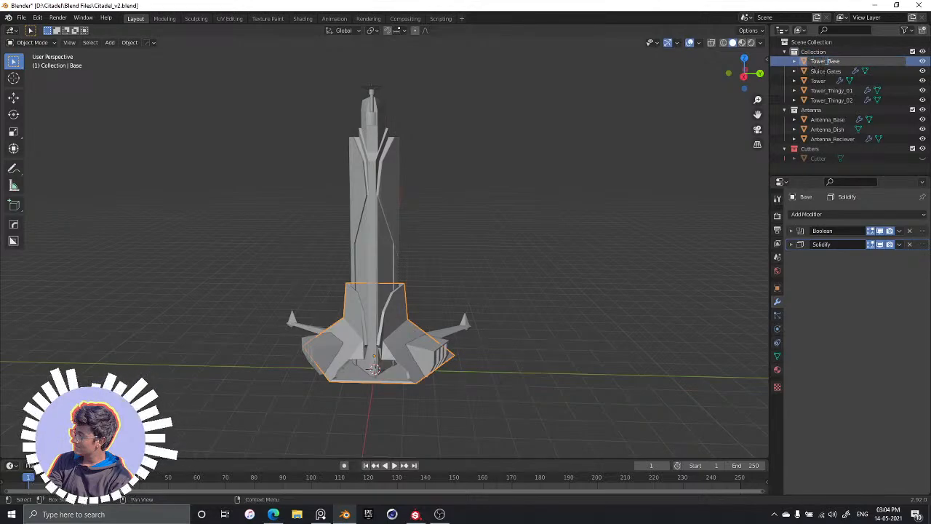
pyautogui.press('Return')
# Replace the space in the Sluice Gates object's name with an underscore, making it "Sluice_Gates"
pyautogui.click(826, 61)
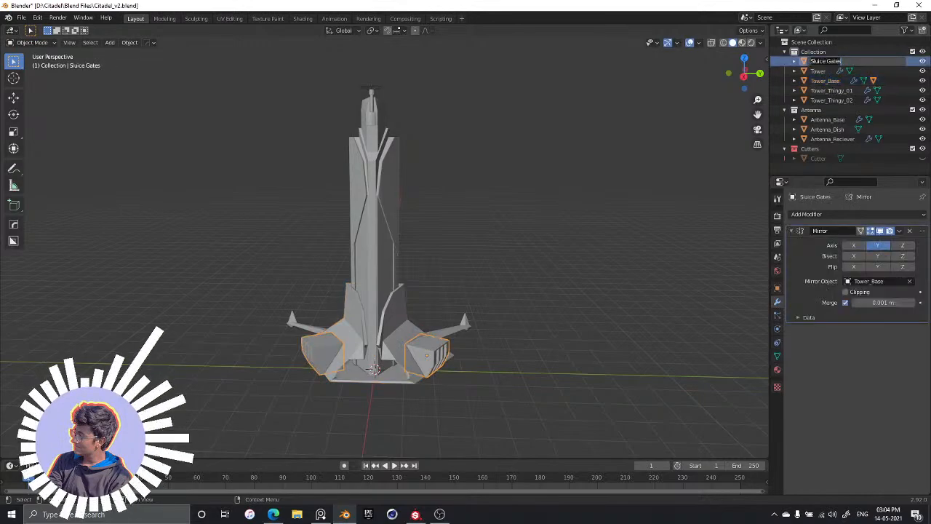
pyautogui.write('_')
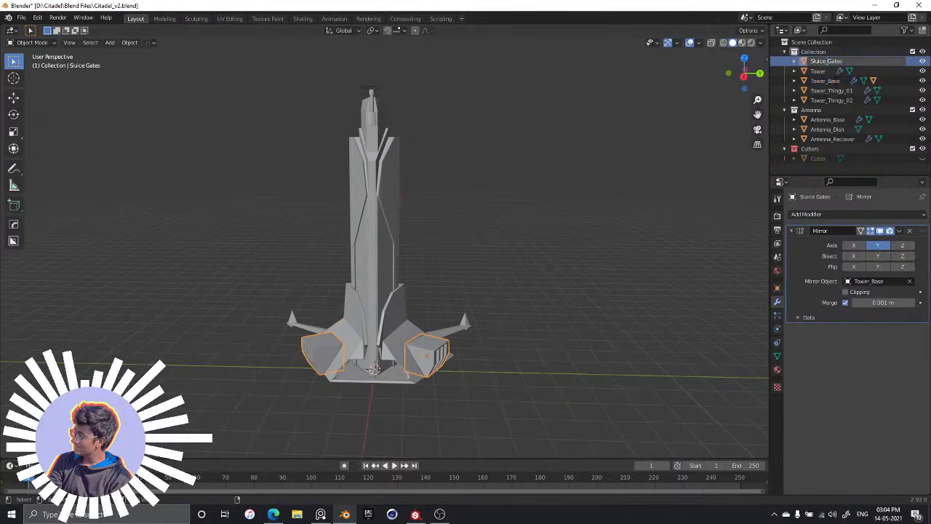
pyautogui.press('Return')
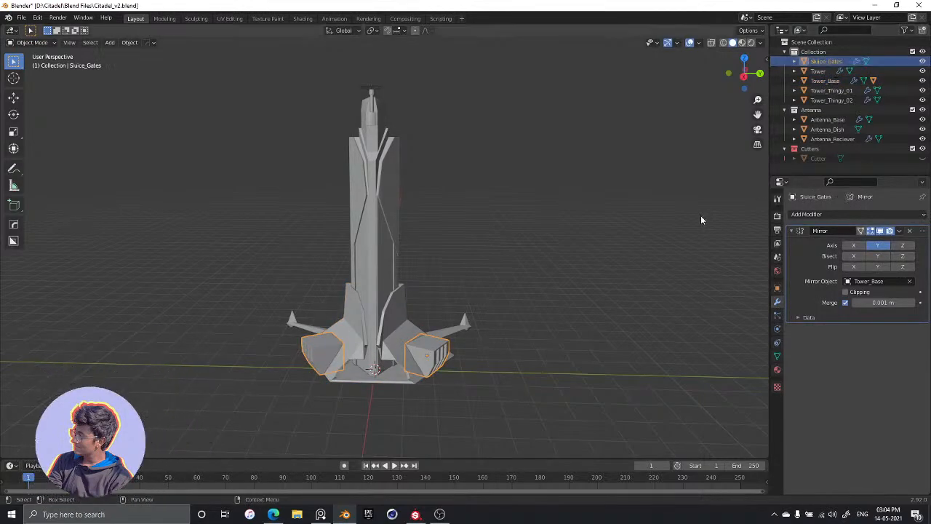
# Rename the collection that holds the tower parts as "Tower"
pyautogui.doubleClick(813, 52)
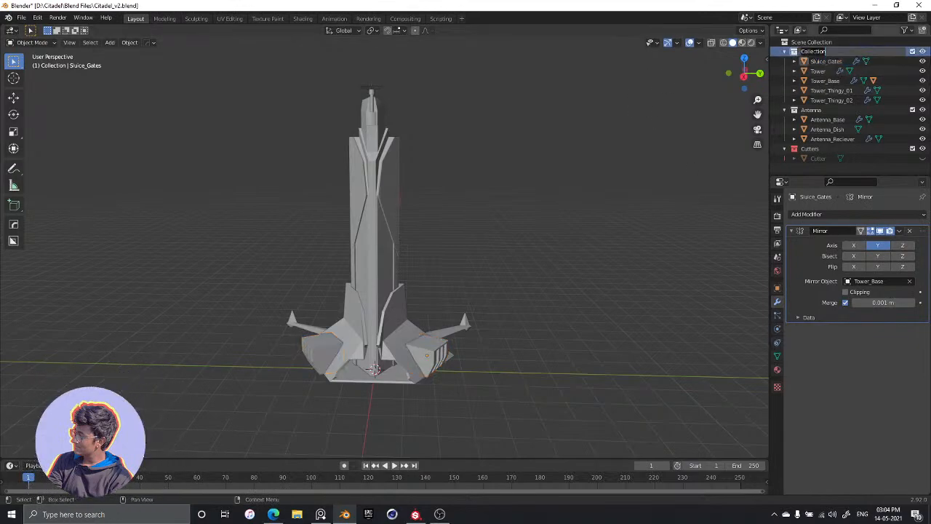
pyautogui.write('Tr')
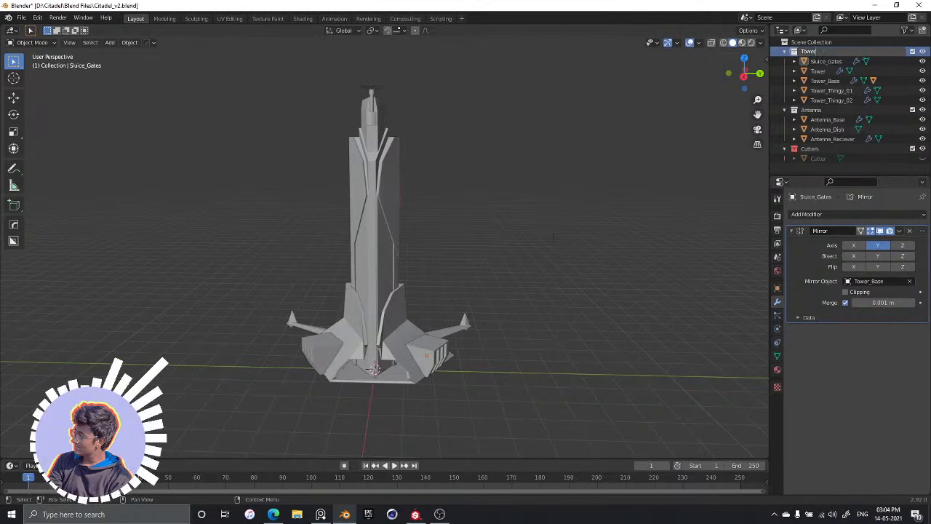
pyautogui.write('wer')
pyautogui.press('Return')
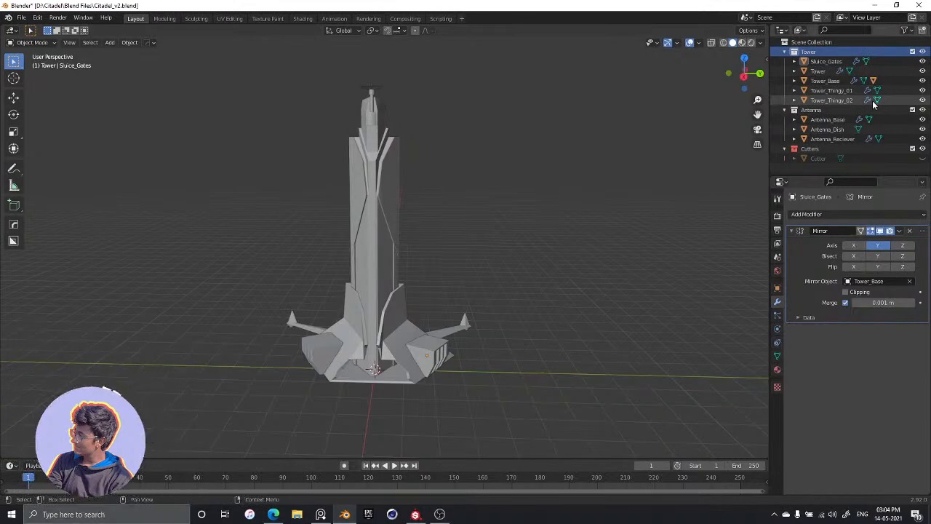
# Inspect the whole tower model and save the current file, Citadel_v2.blend
pyautogui.scroll(3, 468, 234)
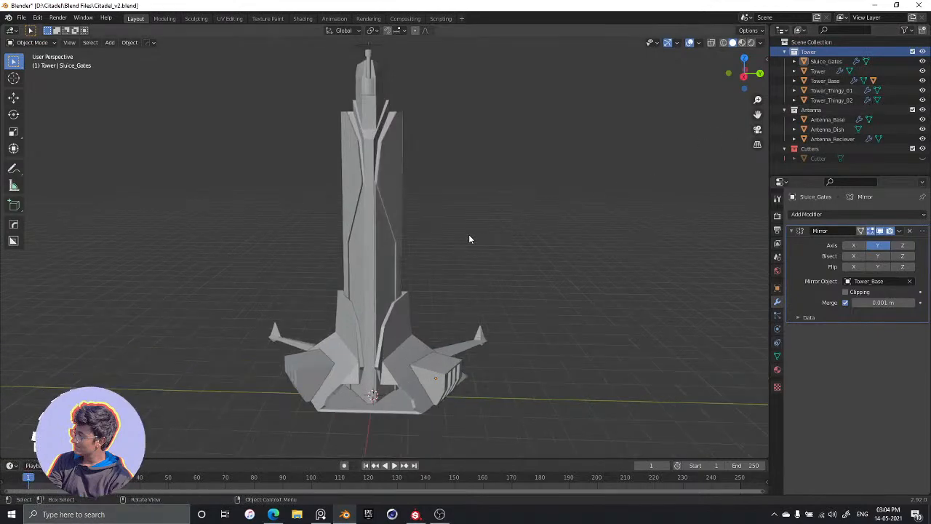
pyautogui.moveTo(468, 234)
pyautogui.mouseDown(button='middle')
pyautogui.moveTo(448, 241)
pyautogui.moveTo(482, 226)
pyautogui.moveTo(445, 235)
pyautogui.moveTo(470, 249)
pyautogui.mouseUp(button='middle')
pyautogui.scroll(-4, 481, 226)
pyautogui.scroll(3, 481, 231)
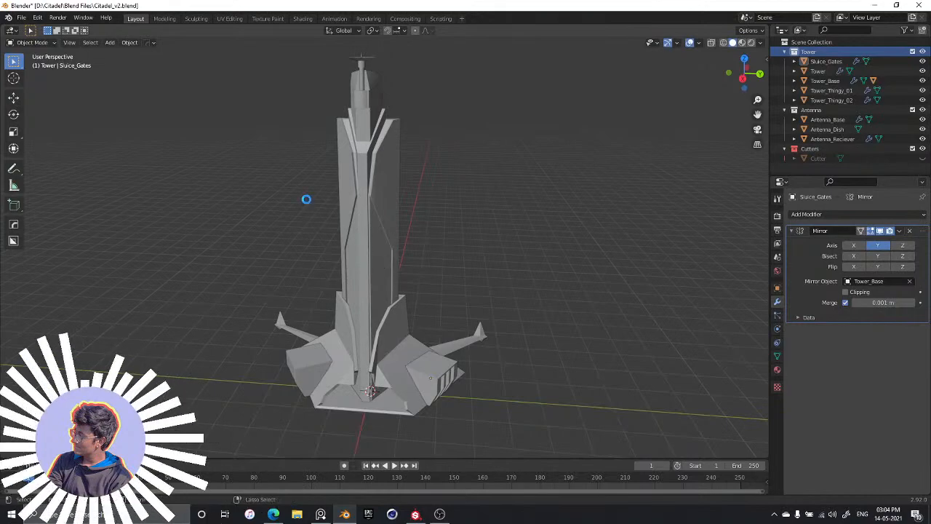
pyautogui.hotkey('ctrl', 's')
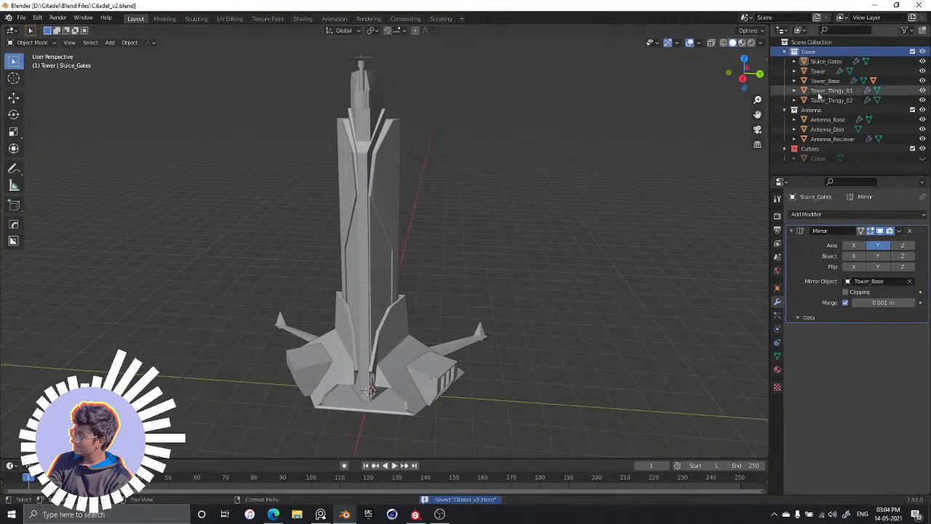
# Save the scene as a new version named Citadel_v3.blend in the Blend Files folder
pyautogui.moveTo(509, 149); pyautogui.dragTo(488, 163, button='middle')
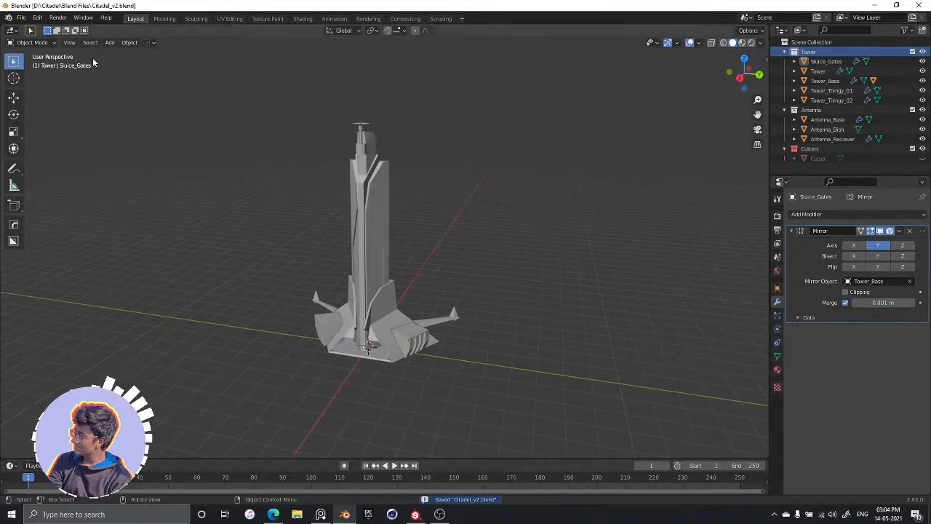
pyautogui.hotkey('ctrl', 'shift', 's')
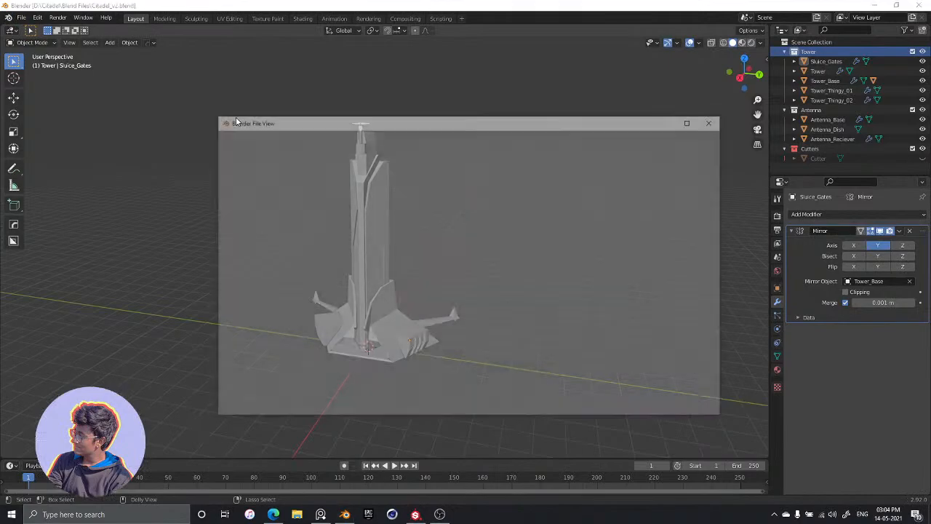
pyautogui.click(358, 408)
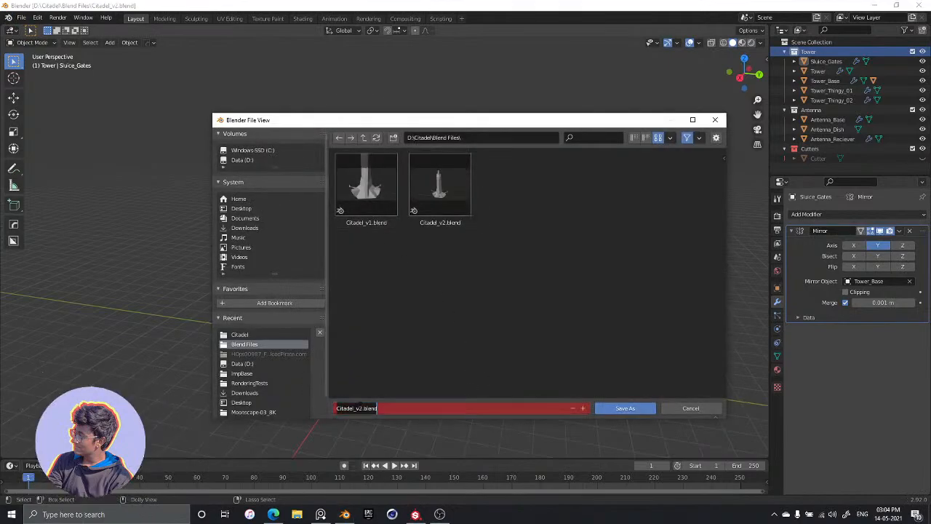
pyautogui.click(358, 408)
pyautogui.press('Delete')
pyautogui.write('3')
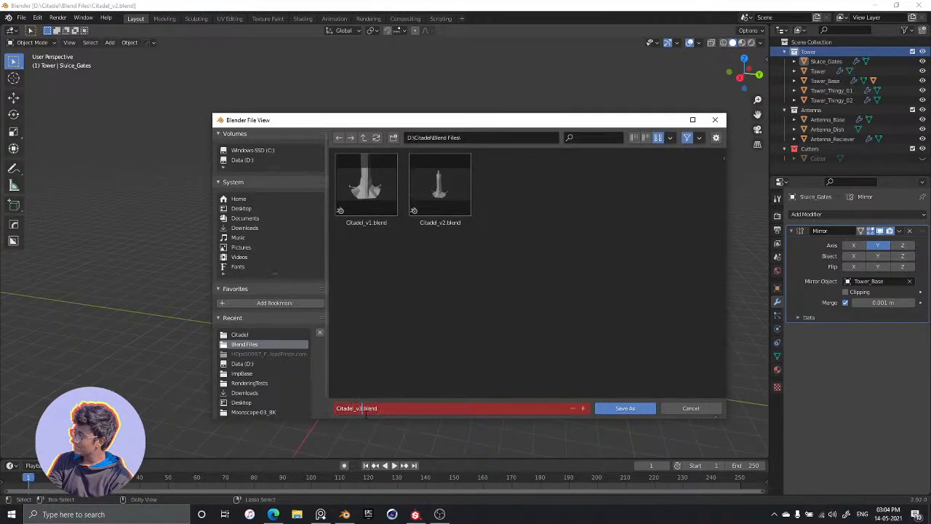
pyautogui.click(637, 410)
pyautogui.scroll(3, 452, 257)
pyautogui.scroll(-2, 440, 227)
pyautogui.moveTo(420, 223)
pyautogui.mouseDown(button='middle')
pyautogui.moveTo(439, 226)
pyautogui.moveTo(409, 229)
pyautogui.moveTo(408, 210)
pyautogui.moveTo(415, 223)
pyautogui.moveTo(405, 227)
pyautogui.mouseUp(button='middle')
pyautogui.scroll(2, 408, 228)
pyautogui.scroll(-4, 410, 225)
pyautogui.scroll(2, 415, 223)
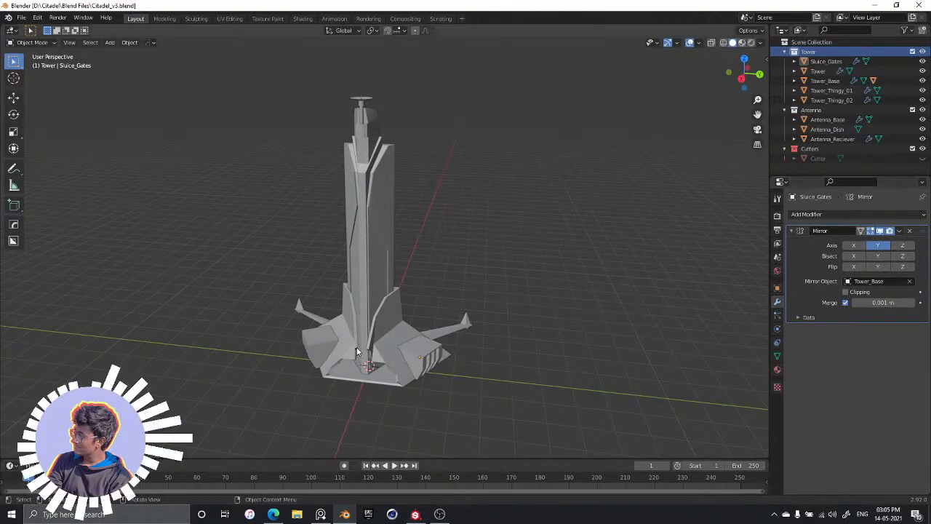
# Apply all transforms to the two side arms of the tower base, Tower_Thingy_01 and Tower_Thingy_02
pyautogui.click(458, 329)
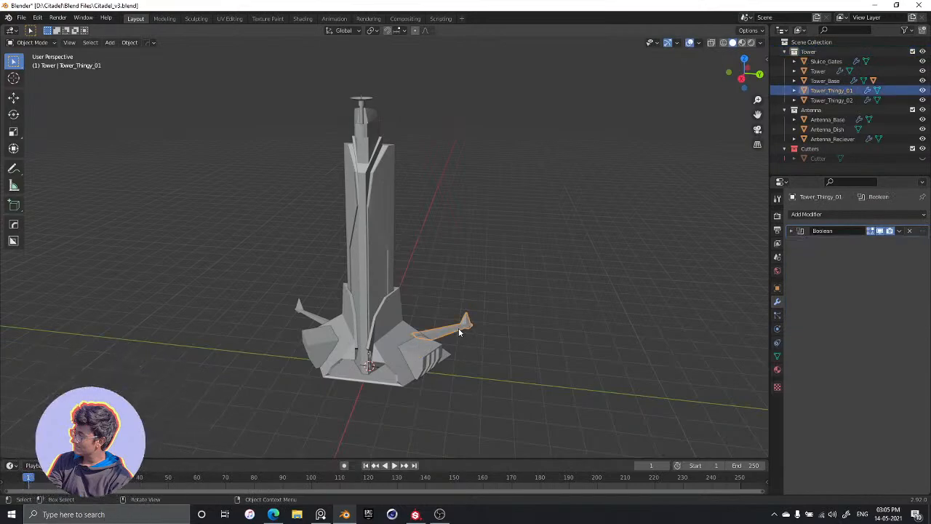
pyautogui.hotkey('ctrl', 'a')
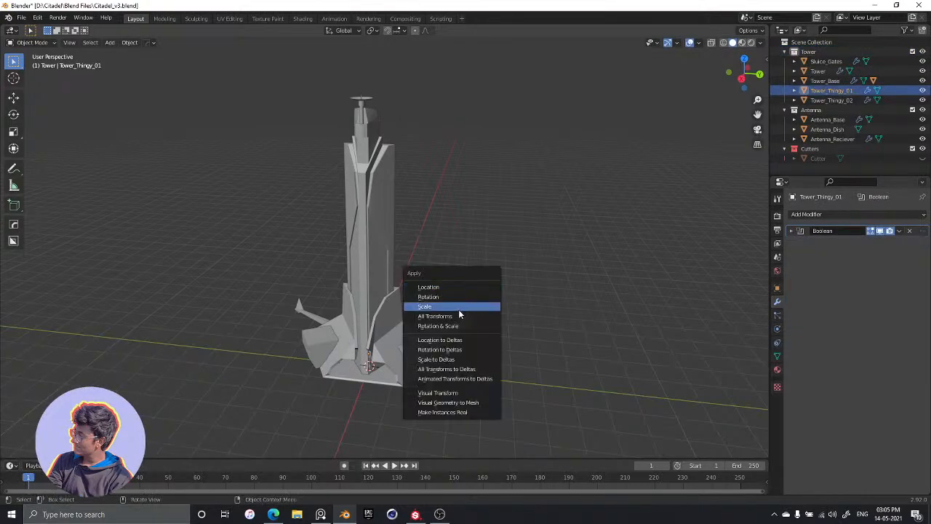
pyautogui.click(455, 317)
pyautogui.click(302, 318)
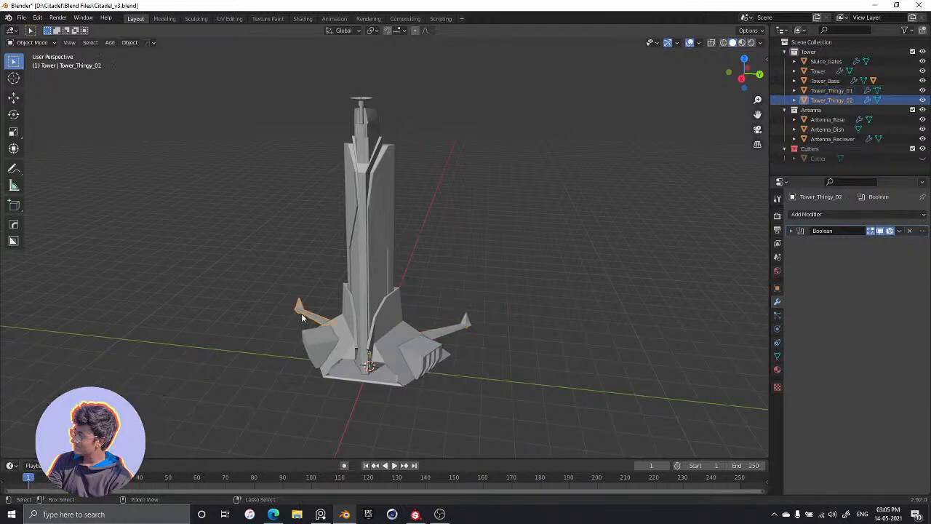
pyautogui.hotkey('ctrl', 'a')
pyautogui.click(302, 318)
# Apply all transforms to the Sluice_Gates, Tower_Base and Tower objects
pyautogui.click(411, 358)
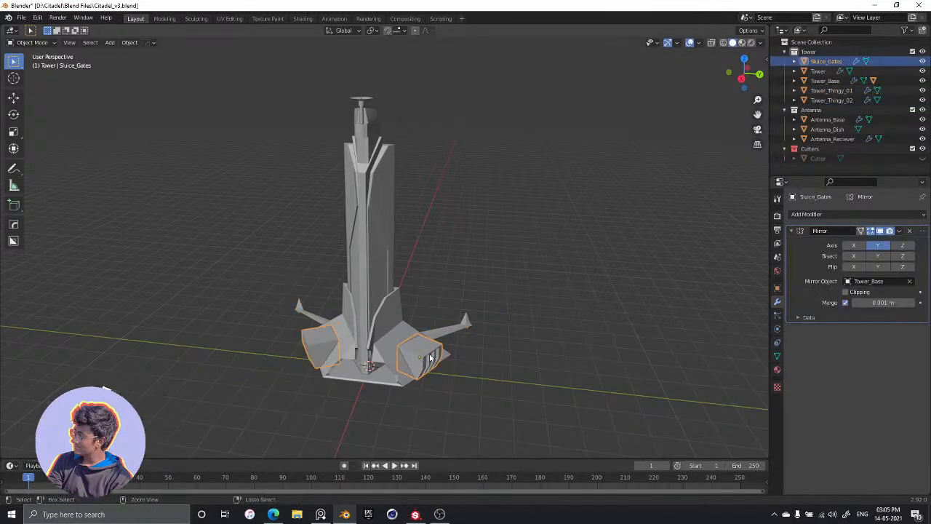
pyautogui.hotkey('ctrl', 'a')
pyautogui.click(428, 358)
pyautogui.hotkey('ctrl', 'a')
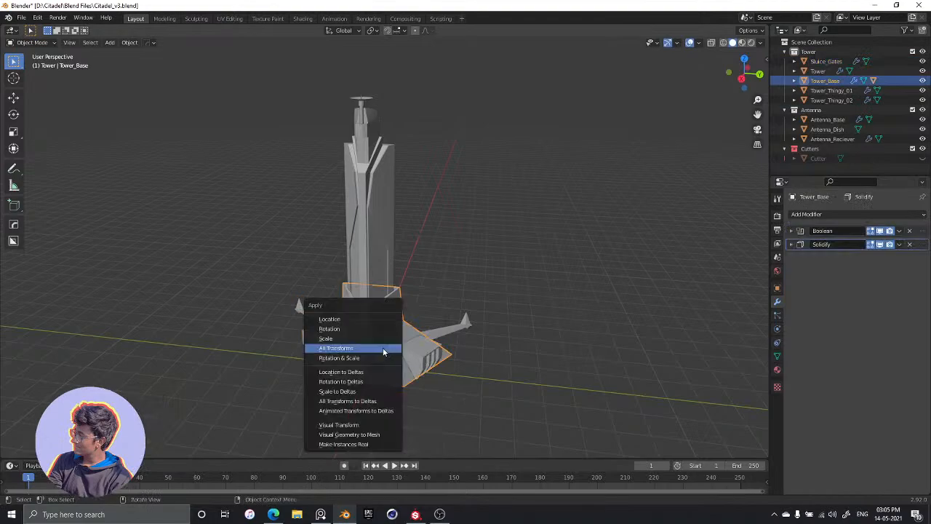
pyautogui.click(383, 349)
pyautogui.click(355, 271)
pyautogui.hotkey('ctrl', 'a')
pyautogui.click(355, 269)
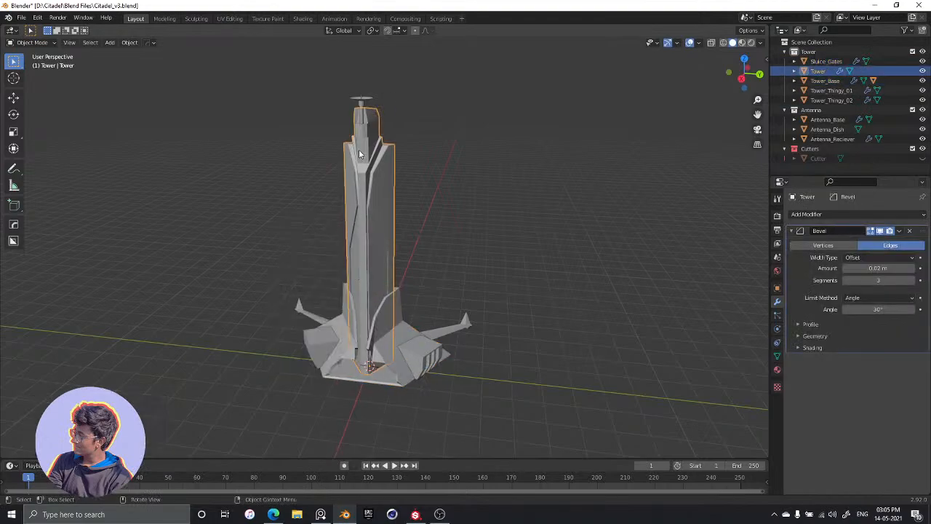
# Apply all transforms to the antenna parts Antenna_Base, Antenna_Dish and Antenna_Reciever, and clear the selection
pyautogui.click(359, 114)
pyautogui.hotkey('ctrl', 'a')
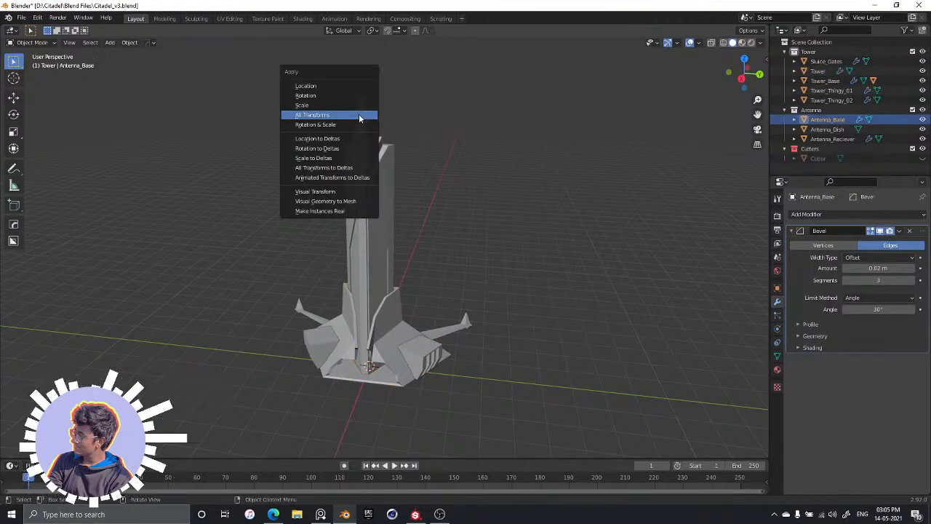
pyautogui.click(359, 115)
pyautogui.click(361, 98)
pyautogui.hotkey('ctrl', 'a')
pyautogui.click(370, 99)
pyautogui.scroll(3, 352, 91)
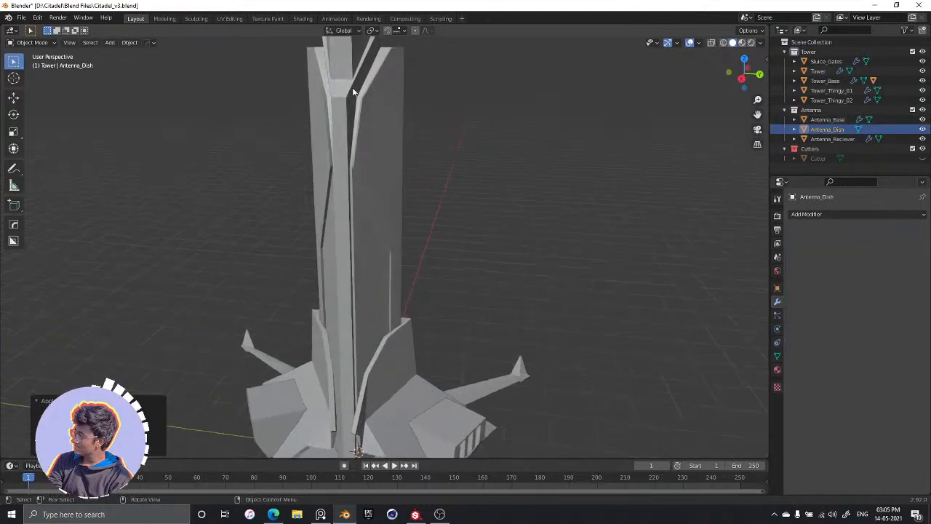
pyautogui.scroll(-3, 367, 131)
pyautogui.click(362, 122)
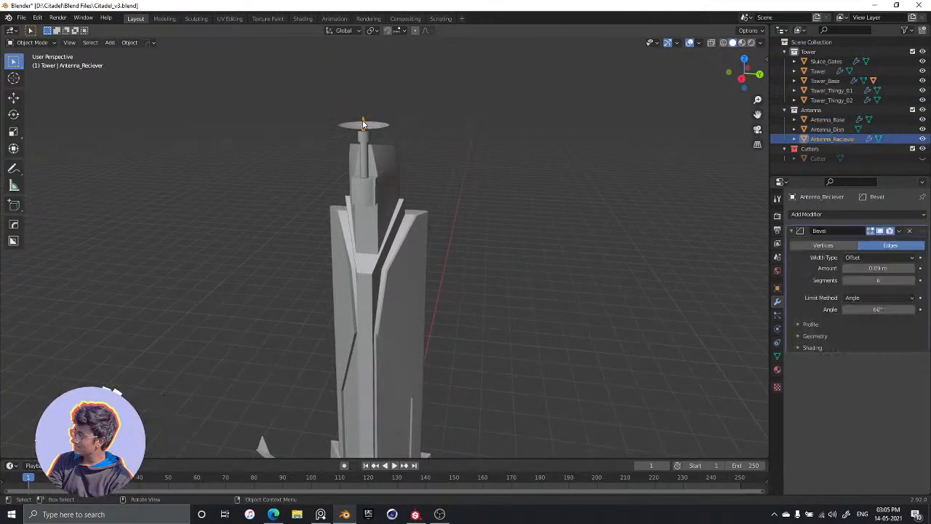
pyautogui.hotkey('ctrl', 'a')
pyautogui.click(362, 120)
pyautogui.scroll(-4, 487, 229)
pyautogui.moveTo(487, 229); pyautogui.dragTo(499, 162, button='middle')
pyautogui.click(517, 231)
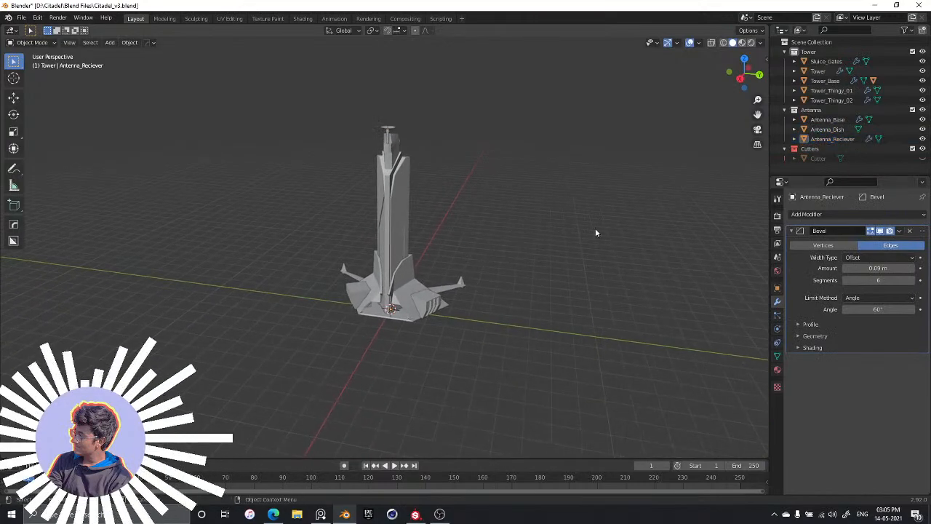
# Apply the Mirror modifier on the Sluice_Gates object
pyautogui.scroll(3, 419, 342)
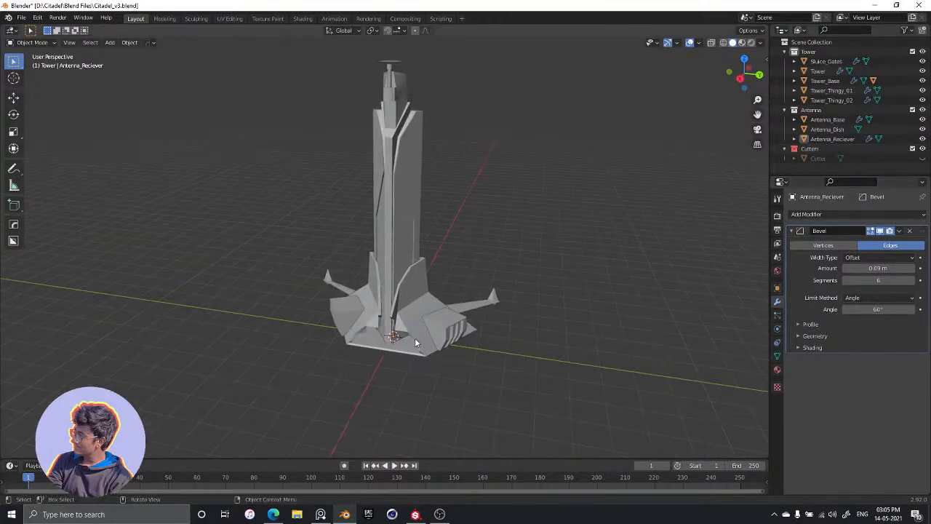
pyautogui.click(450, 339)
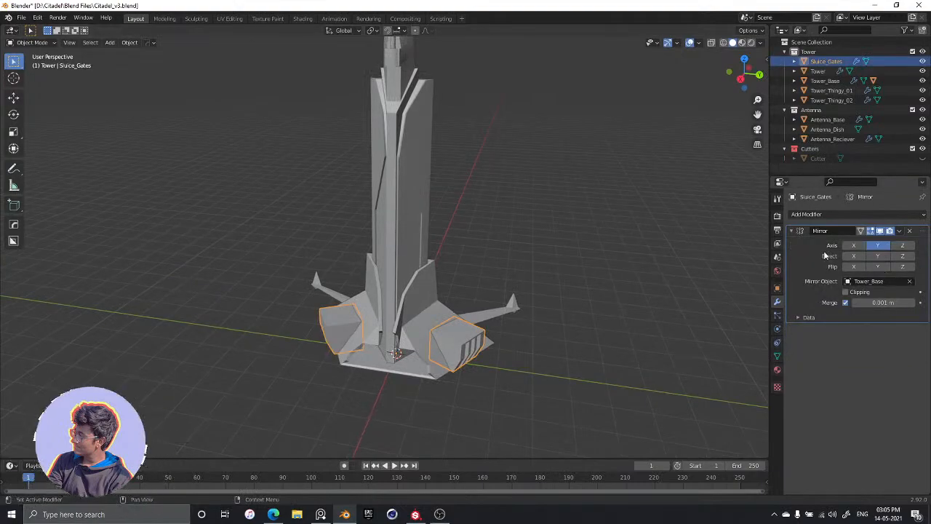
pyautogui.hotkey('ctrl', 'a')
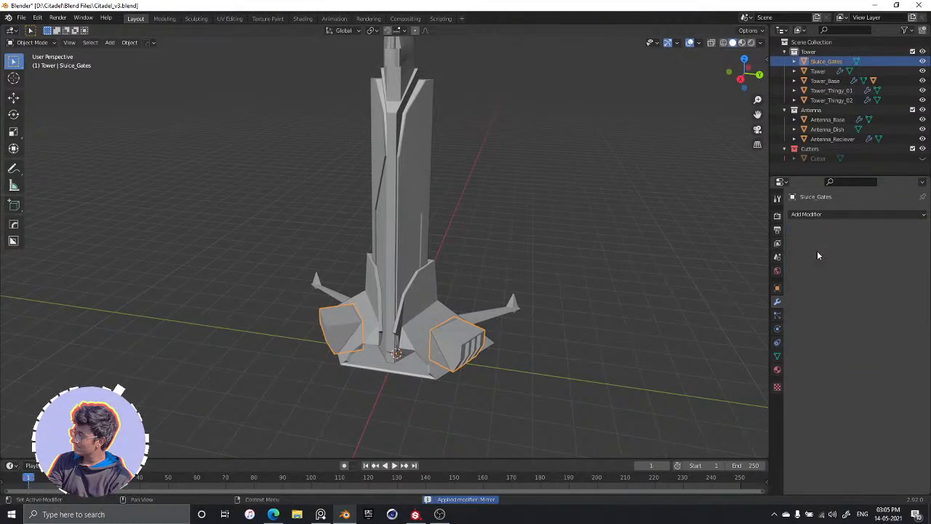
# Apply the Boolean and Solidify modifiers on the Tower_Base object
pyautogui.click(420, 324)
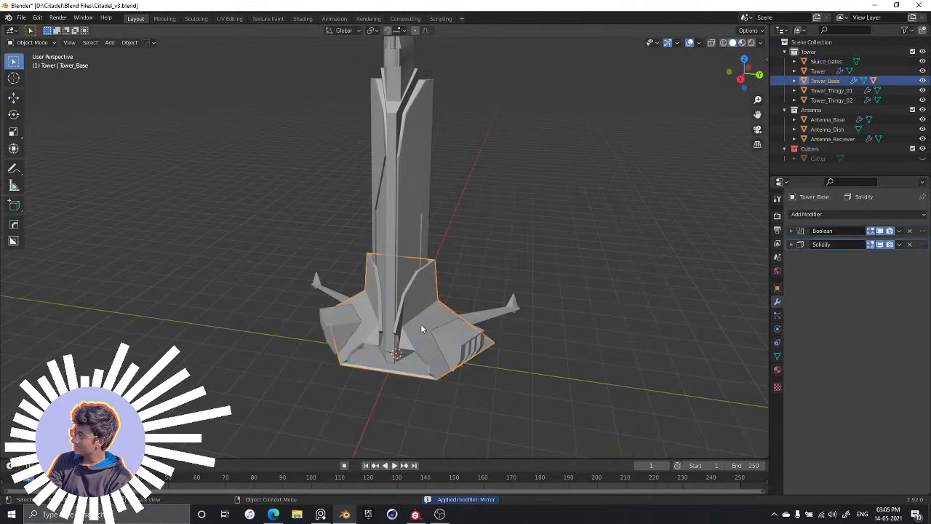
pyautogui.click(813, 232)
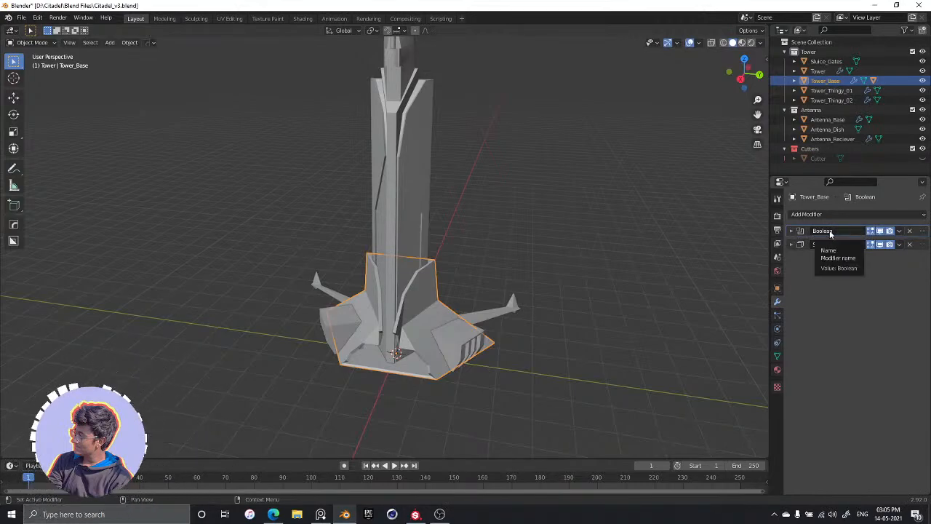
pyautogui.hotkey('ctrl', 'a')
pyautogui.hotkey('ctrl', 'a')
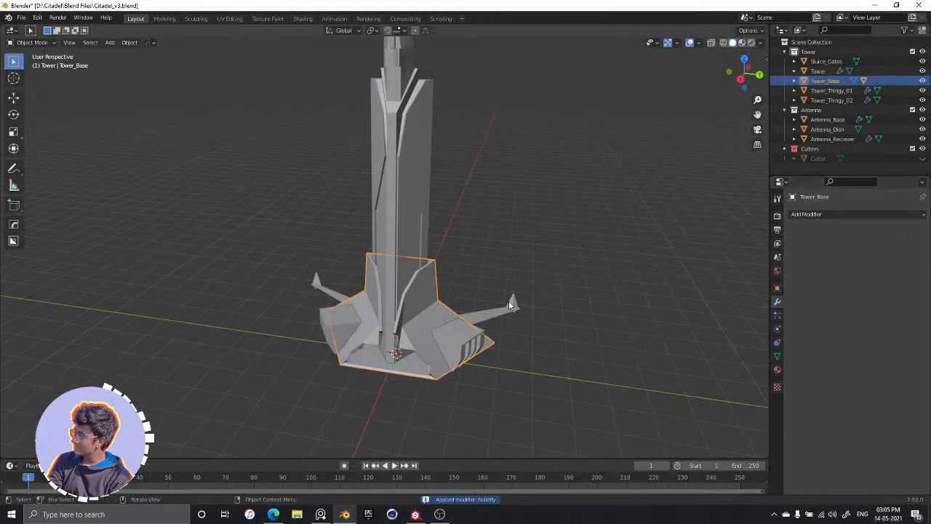
# Apply the Boolean modifier on both side arms, Tower_Thingy_02 and Tower_Thingy_01
pyautogui.click(334, 331)
pyautogui.click(325, 291)
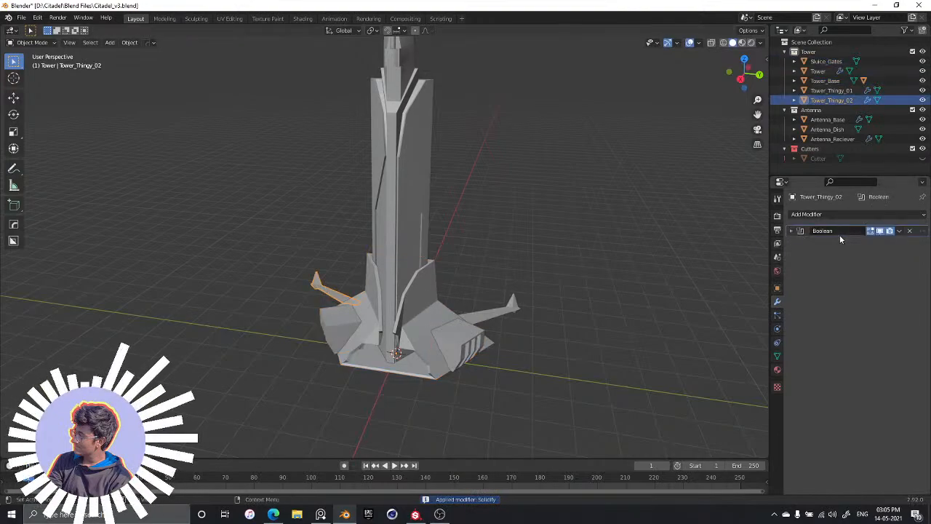
pyautogui.hotkey('ctrl', 'a')
pyautogui.click(521, 304)
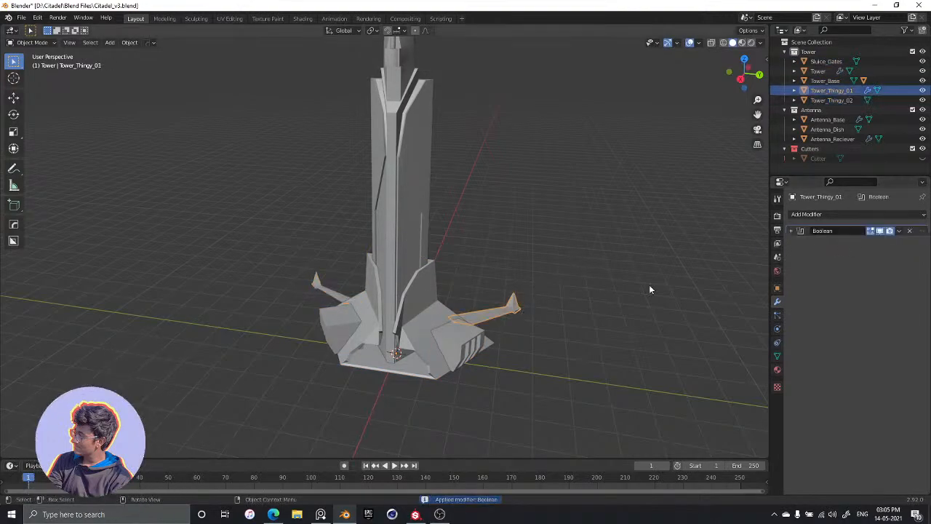
pyautogui.hotkey('ctrl', 'a')
# Apply the Bevel modifiers on the Tower, Antenna_Base and Antenna_Reciever objects
pyautogui.click(393, 270)
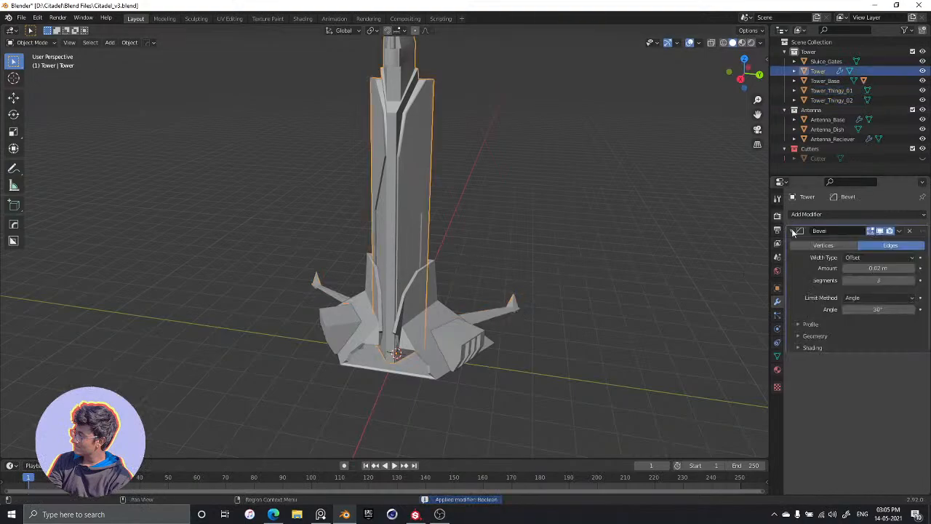
pyautogui.hotkey('ctrl', 'a')
pyautogui.moveTo(509, 240); pyautogui.dragTo(467, 242, button='middle')
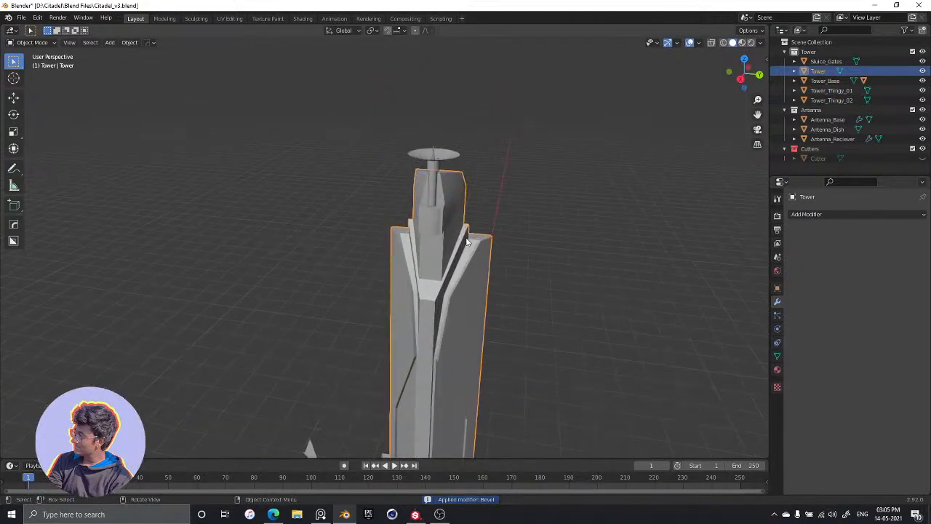
pyautogui.click(434, 189)
pyautogui.hotkey('ctrl', 'a')
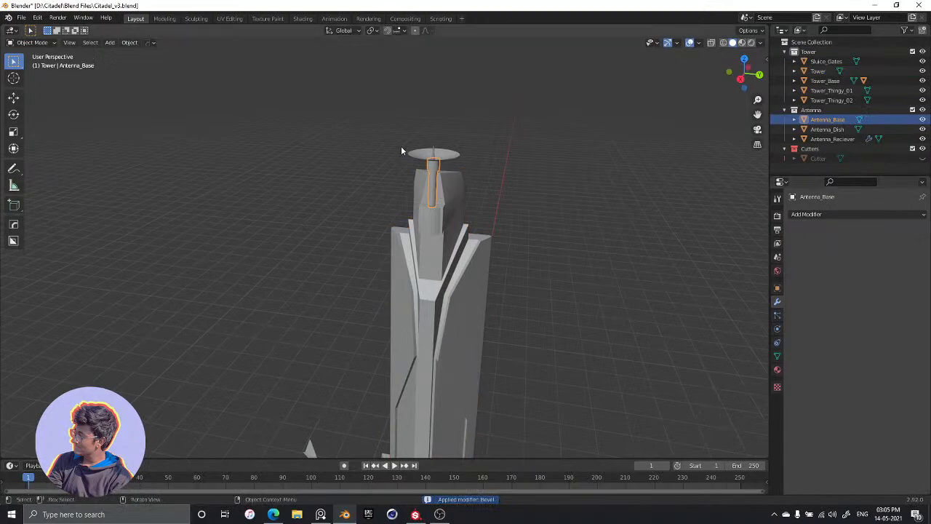
pyautogui.click(419, 154)
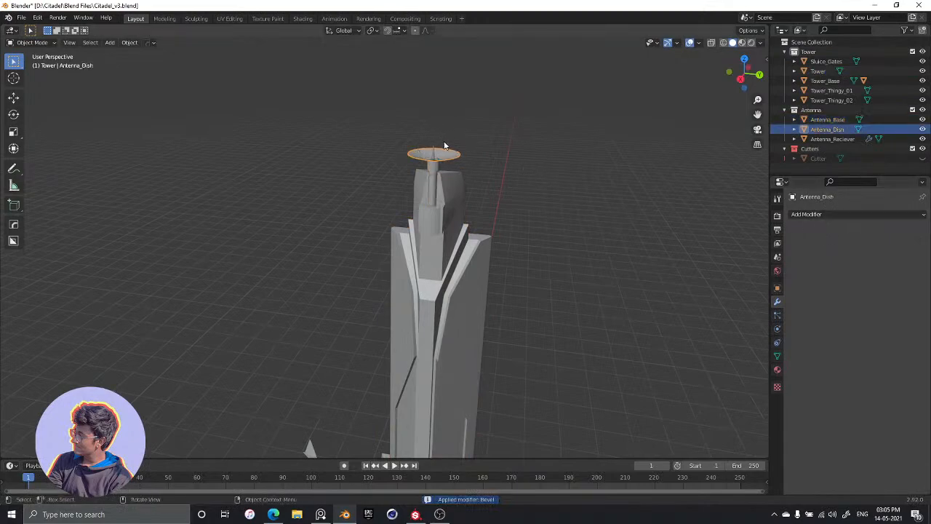
pyautogui.click(444, 147)
pyautogui.hotkey('ctrl', 'a')
# Delete the Cutters collection together with the Cutter object inside it, and save the file
pyautogui.scroll(-3, 443, 315)
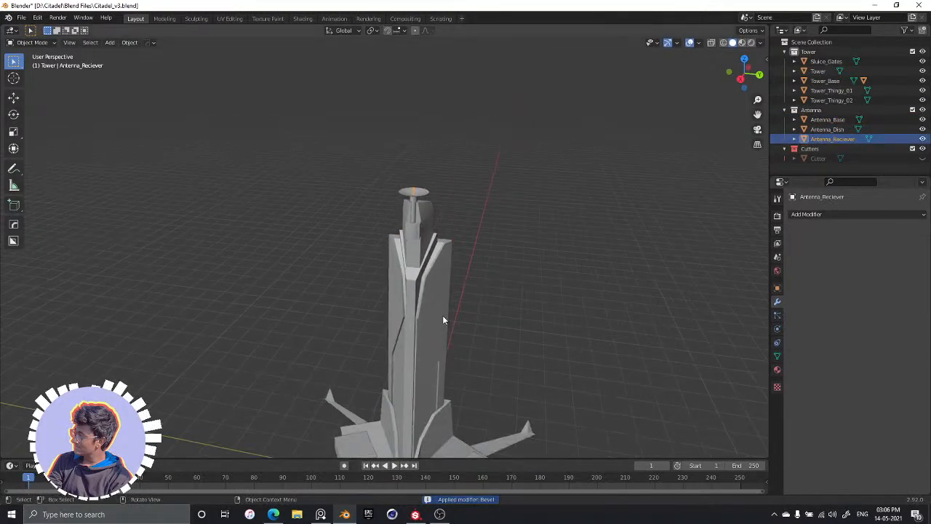
pyautogui.moveTo(443, 320); pyautogui.dragTo(446, 265, button='middle')
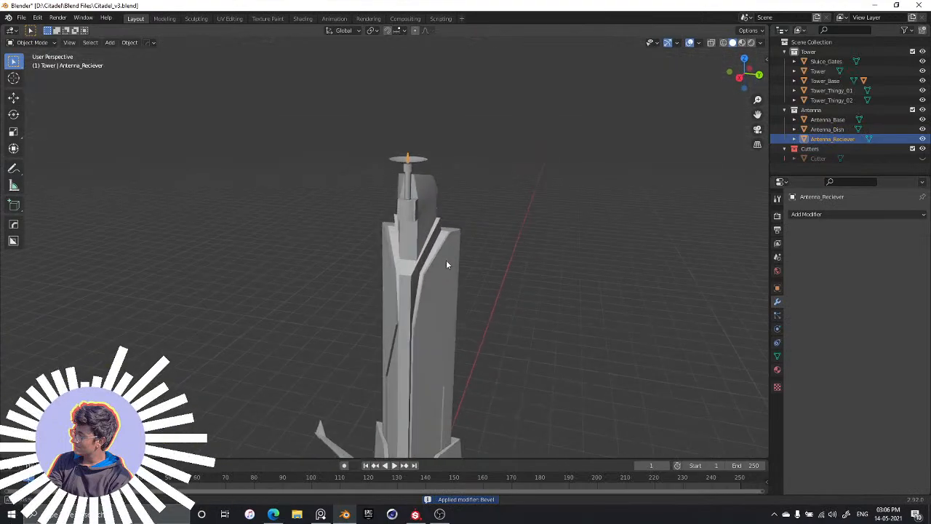
pyautogui.scroll(-4, 446, 265)
pyautogui.moveTo(501, 294)
pyautogui.mouseDown(button='middle')
pyautogui.moveTo(479, 313)
pyautogui.moveTo(501, 329)
pyautogui.moveTo(530, 322)
pyautogui.moveTo(503, 321)
pyautogui.moveTo(512, 307)
pyautogui.moveTo(493, 245)
pyautogui.moveTo(485, 255)
pyautogui.moveTo(567, 251)
pyautogui.mouseUp(button='middle')
pyautogui.click(479, 313)
pyautogui.scroll(2, 521, 322)
pyautogui.scroll(-1, 511, 322)
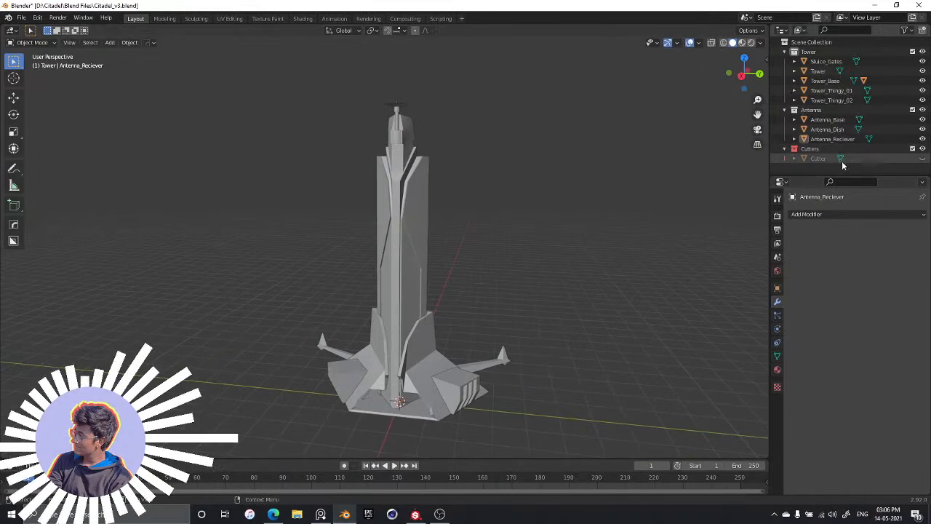
pyautogui.click(806, 150)
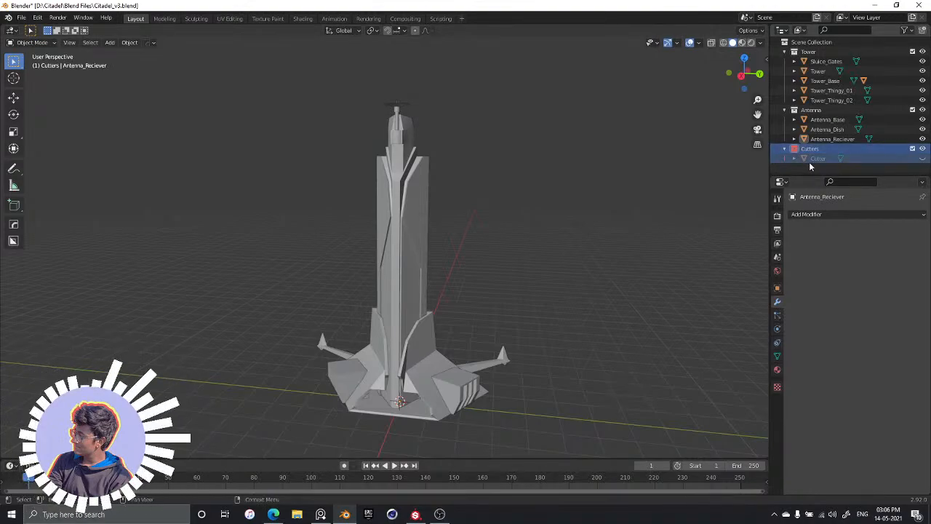
pyautogui.press('x')
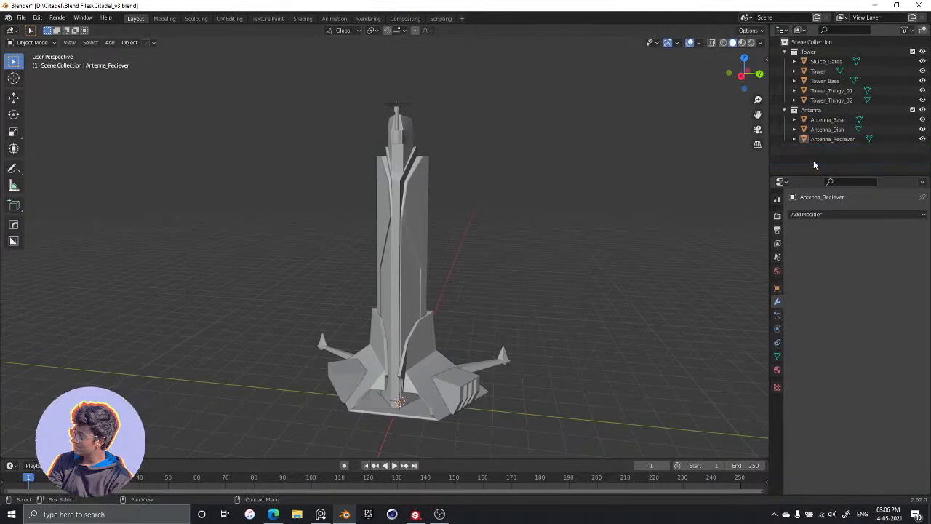
pyautogui.moveTo(435, 287); pyautogui.dragTo(442, 306, button='middle')
pyautogui.hotkey('ctrl', 's')
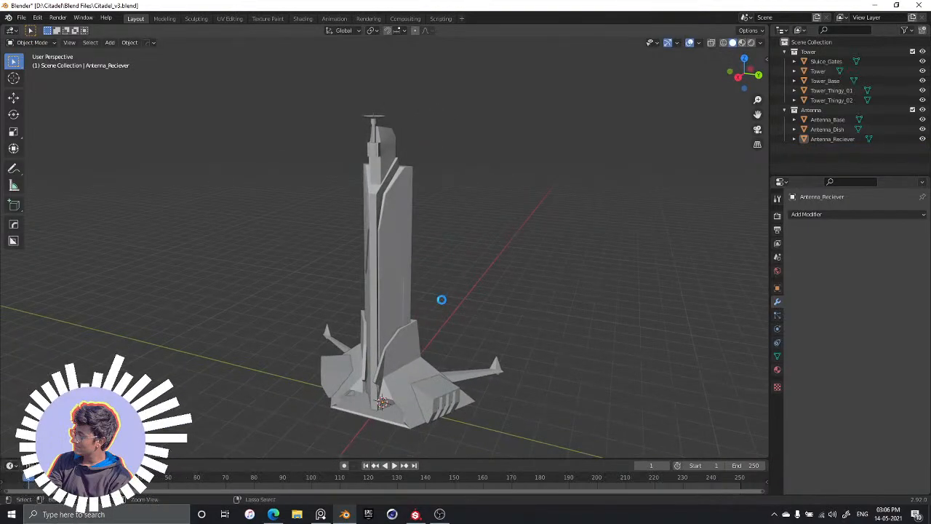
# Examine the tower from several angles and check its main body and side arms as individual objects
pyautogui.moveTo(494, 213); pyautogui.dragTo(461, 231, button='middle')
pyautogui.scroll(4, 485, 214)
pyautogui.scroll(-3, 474, 227)
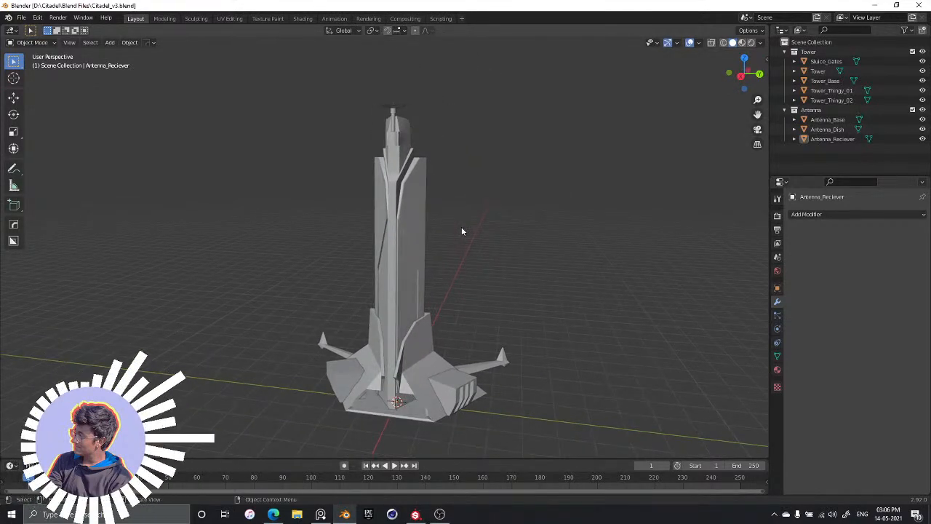
pyautogui.click(416, 351)
pyautogui.click(398, 298)
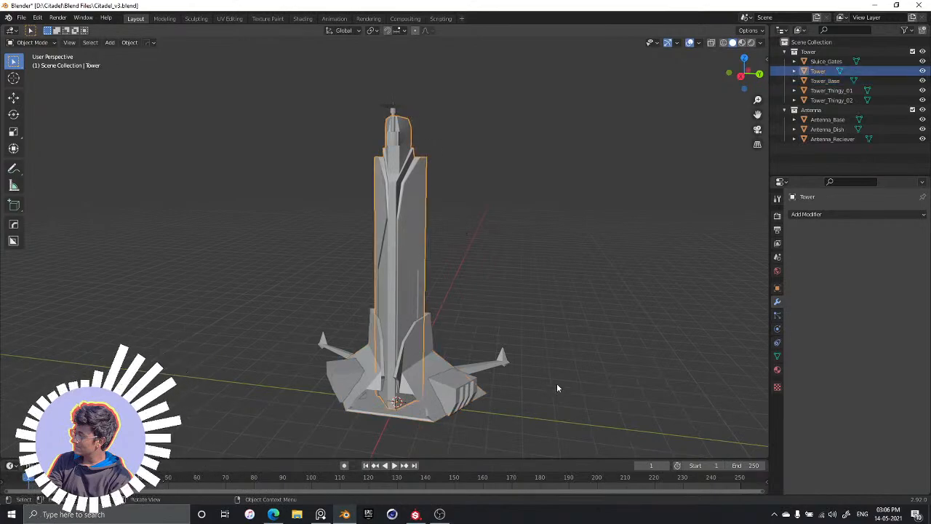
pyautogui.click(489, 363)
pyautogui.click(325, 348)
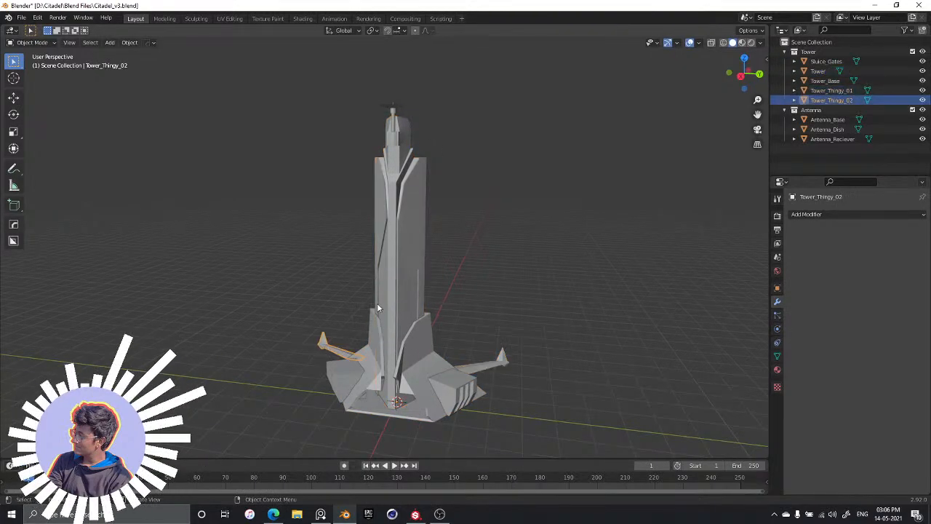
pyautogui.click(487, 246)
pyautogui.click(409, 217)
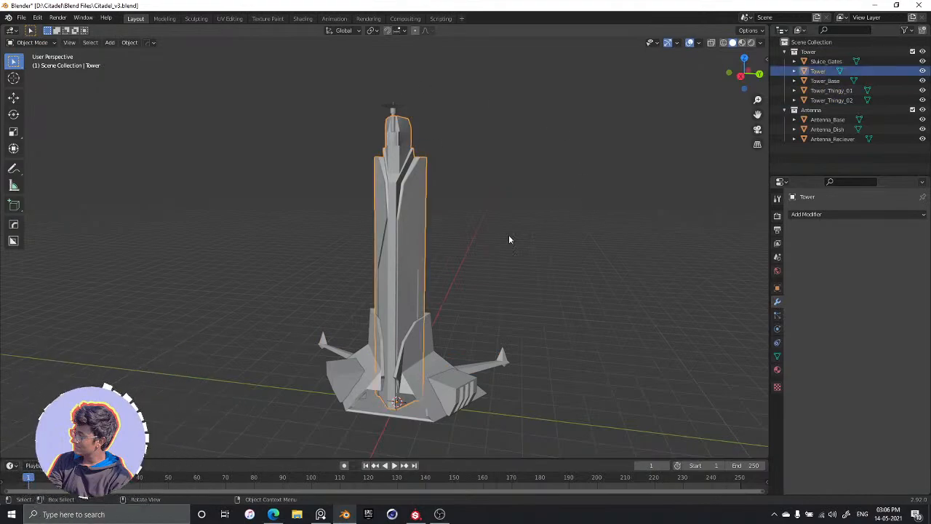
pyautogui.scroll(1, 508, 234)
pyautogui.moveTo(508, 234); pyautogui.dragTo(474, 243, button='middle')
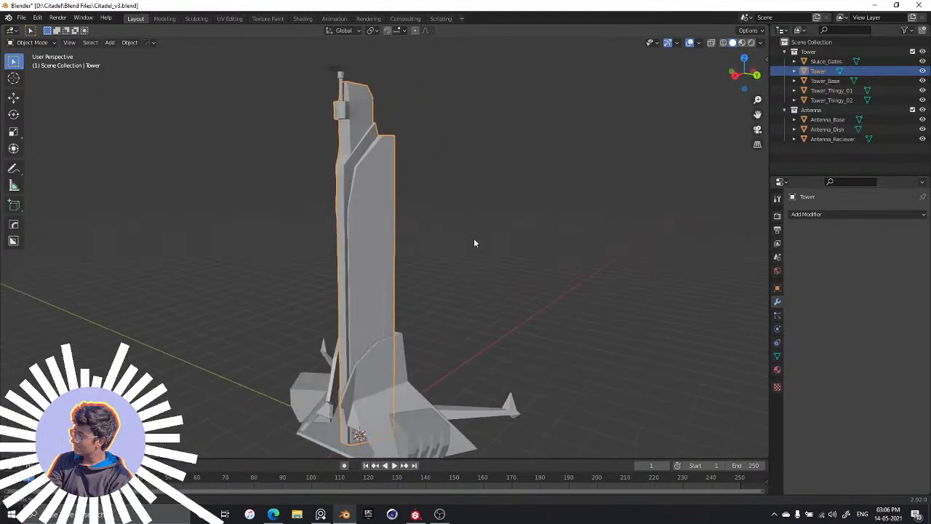
pyautogui.moveTo(365, 246); pyautogui.dragTo(494, 284, button='middle')
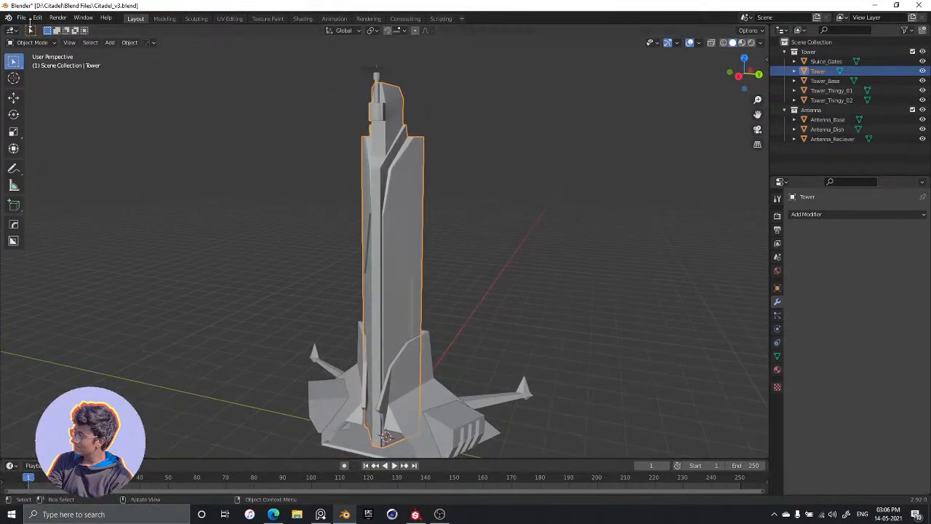
# Start an FBX export of the tower into the D:\Citadel folder with the file name Tower
pyautogui.click(22, 18)
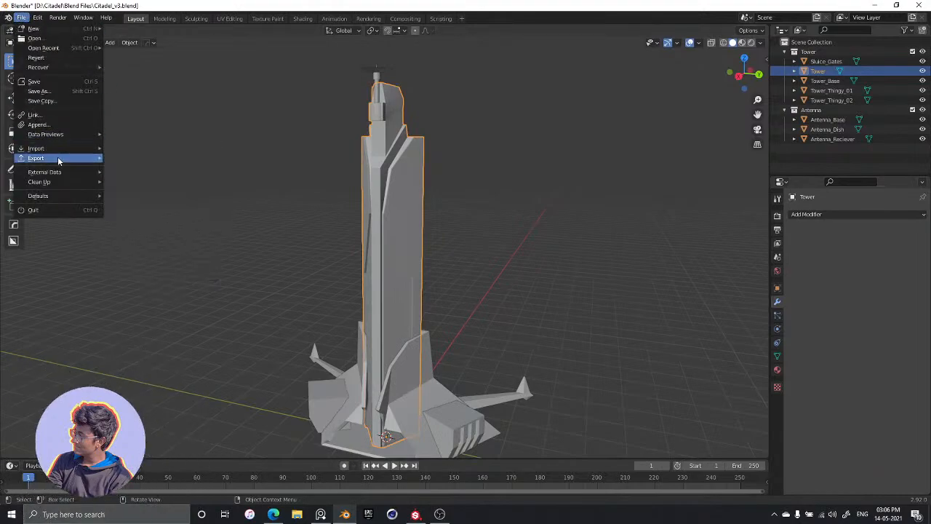
pyautogui.moveTo(58, 158)
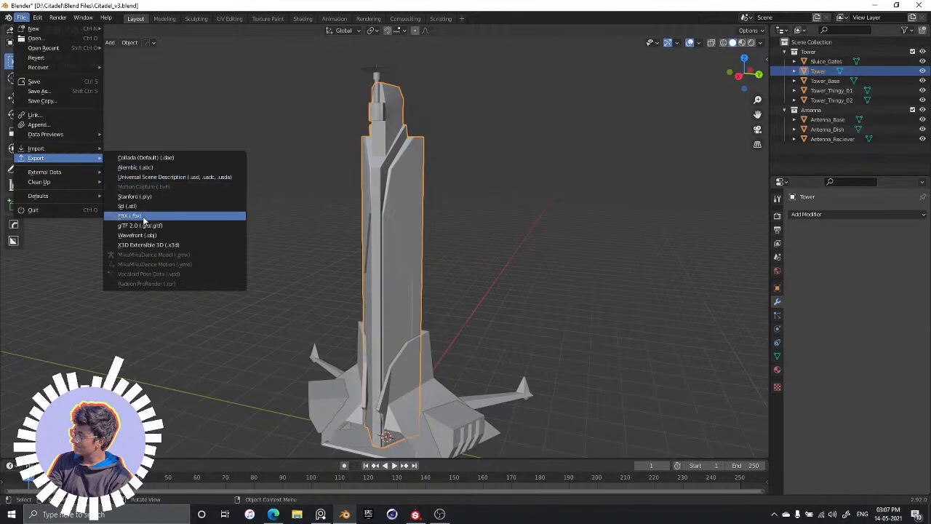
pyautogui.click(109, 216)
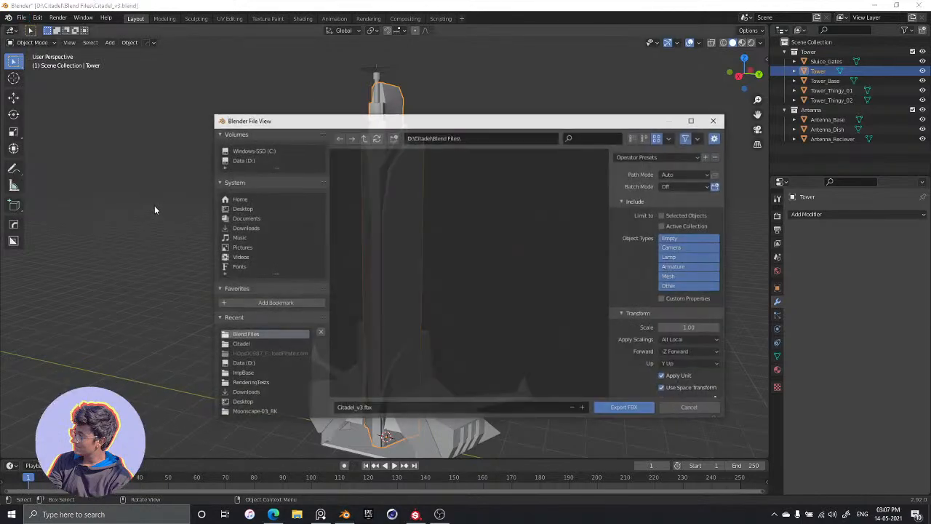
pyautogui.moveTo(443, 125); pyautogui.dragTo(369, 88)
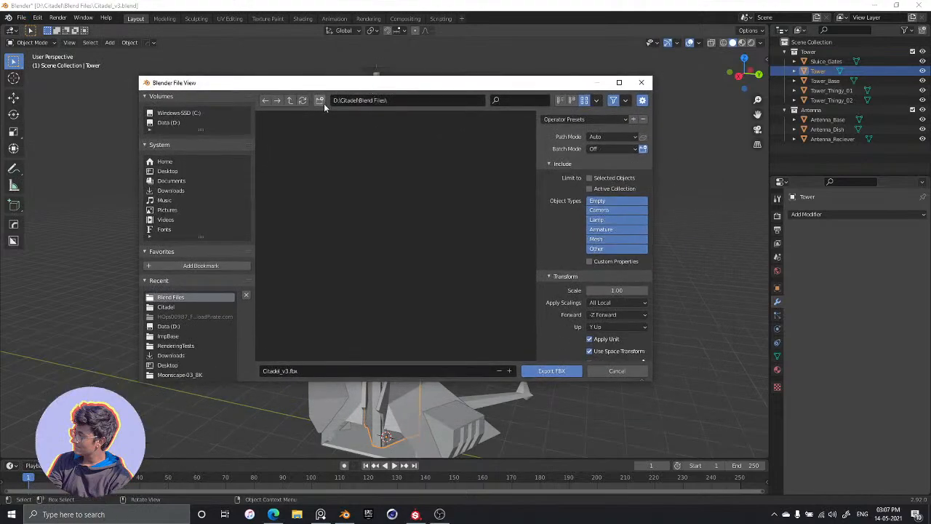
pyautogui.click(290, 101)
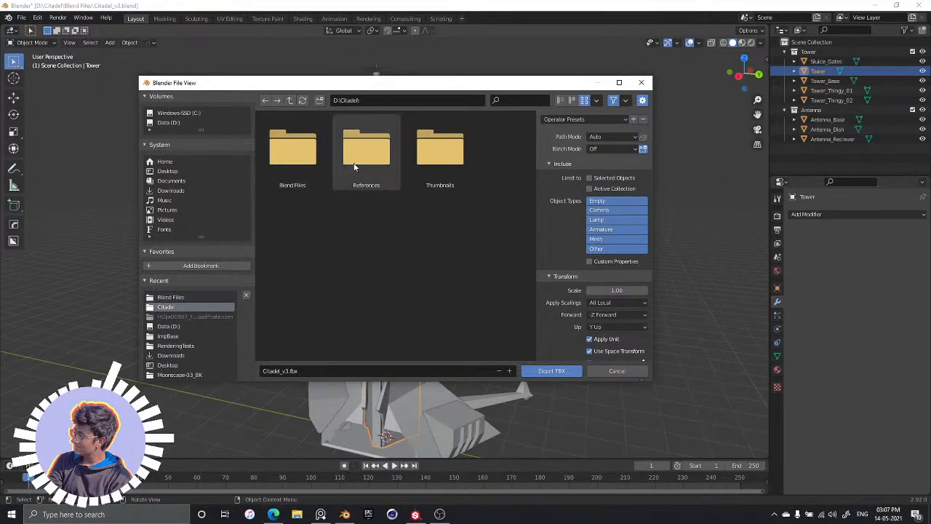
pyautogui.click(307, 371)
pyautogui.write('T')
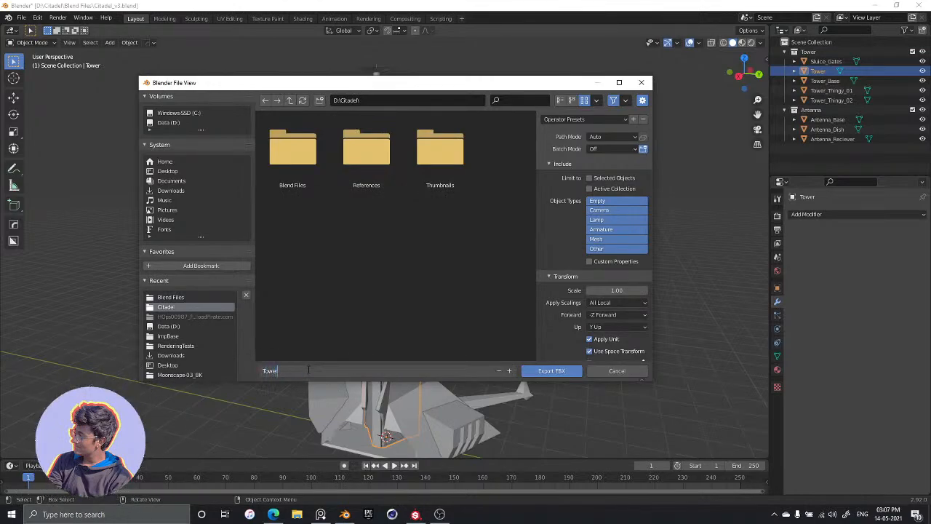
pyautogui.write('ower')
pyautogui.press('Return')
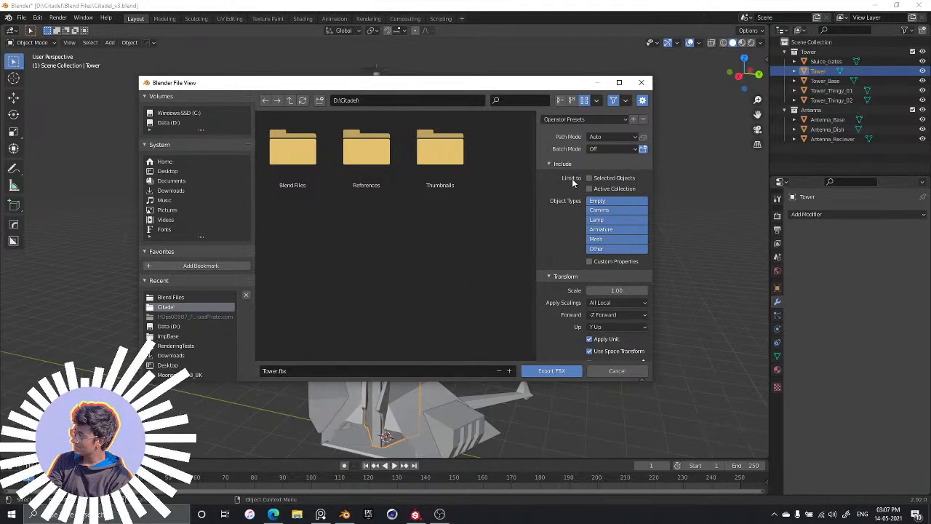
# Limit the FBX export to selected objects, check the transform options and export the file
pyautogui.click(590, 178)
pyautogui.moveTo(482, 89); pyautogui.dragTo(419, 74)
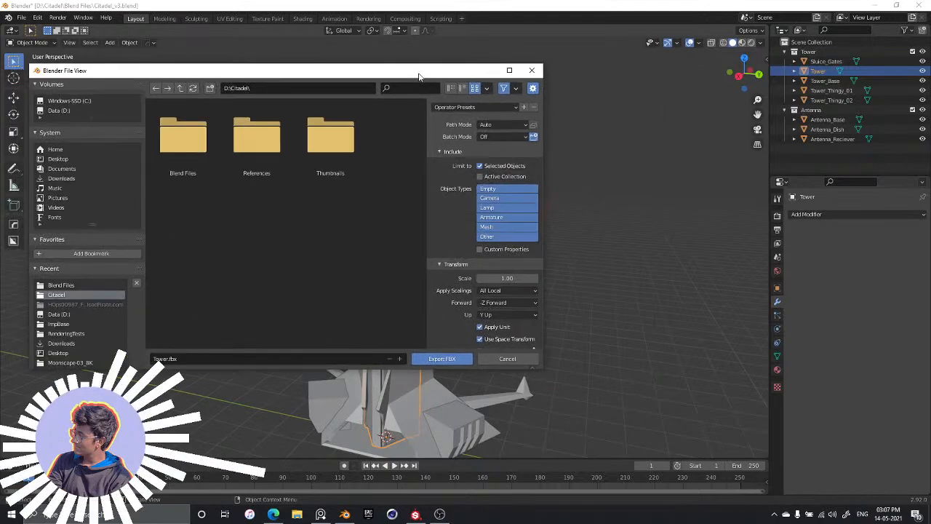
pyautogui.scroll(-3, 492, 325)
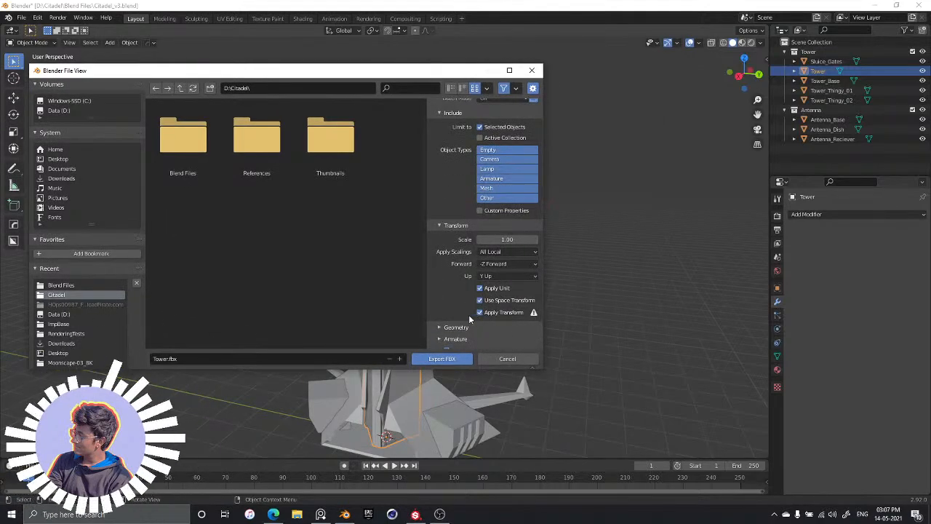
pyautogui.scroll(-1, 469, 320)
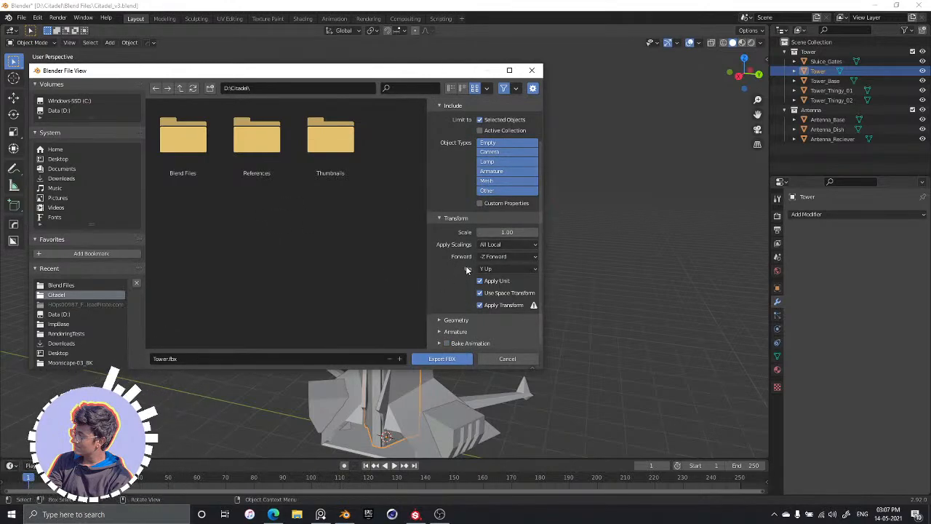
pyautogui.scroll(2, 453, 269)
pyautogui.scroll(-2, 447, 268)
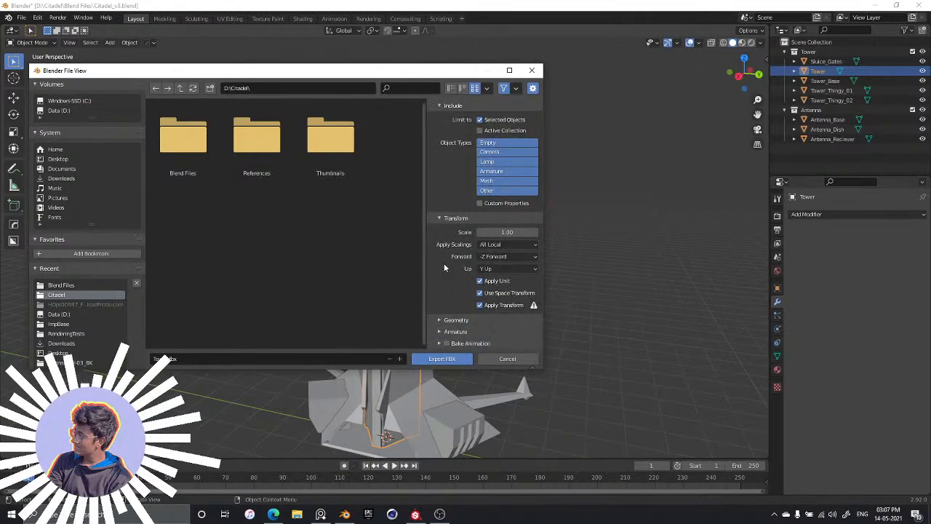
pyautogui.click(438, 359)
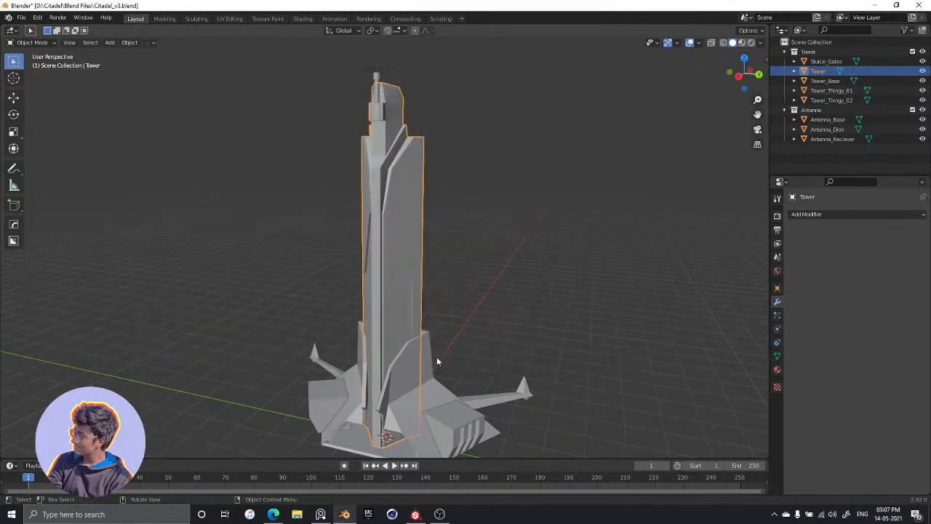
# Deselect the tower and save the Blender file
pyautogui.click(480, 260)
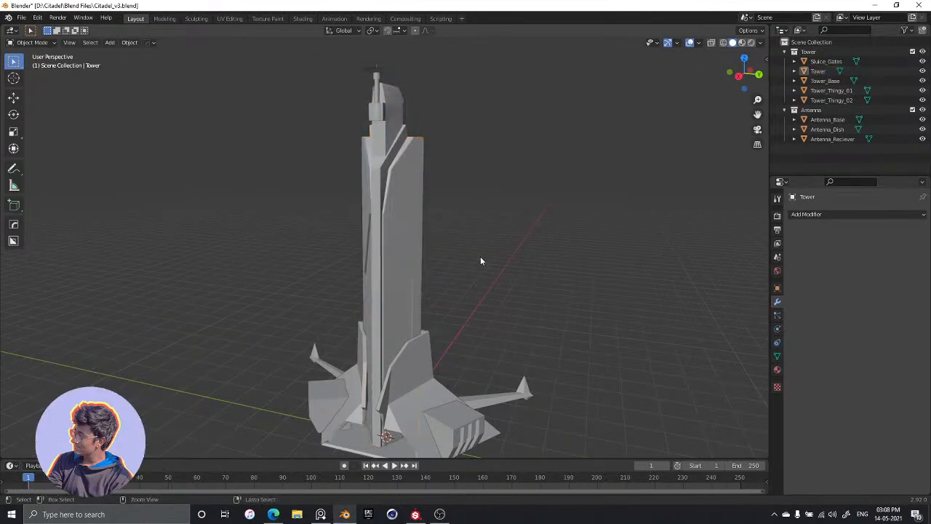
pyautogui.hotkey('ctrl', 's')
pyautogui.moveTo(485, 259); pyautogui.dragTo(467, 247, button='middle')
# Switch to Substance Painter and close its welcome window
pyautogui.hotkey('alt', 'Tab')
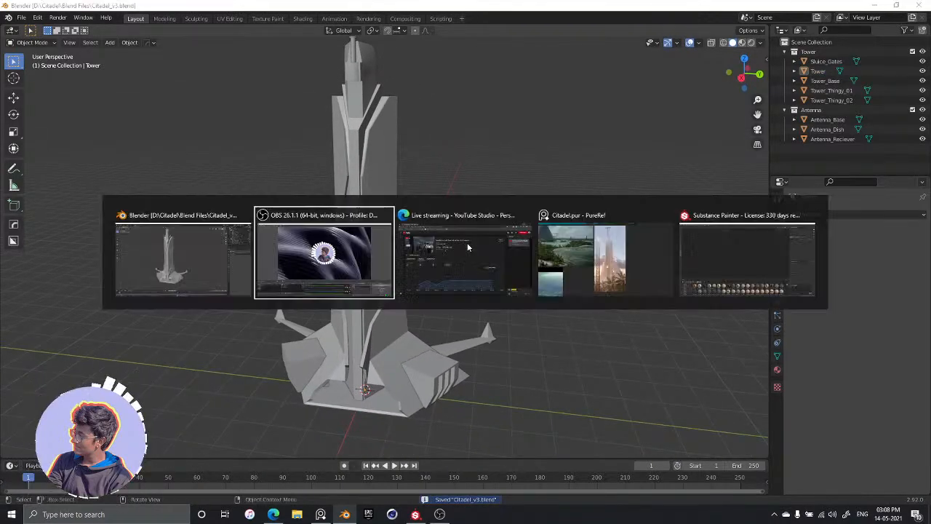
pyautogui.hotkey('alt', 'Tab')
pyautogui.hotkey('alt', 'Tab')
pyautogui.hotkey('alt', 'Tab')
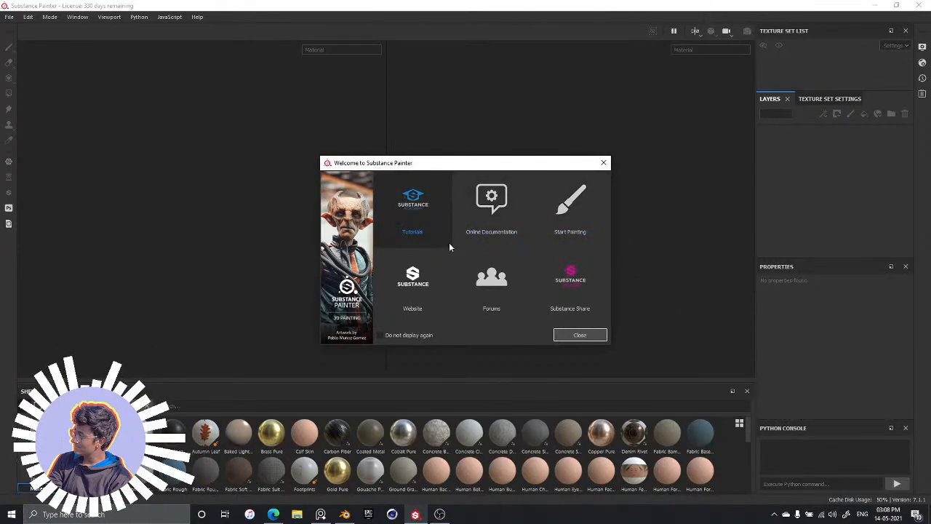
pyautogui.click(604, 164)
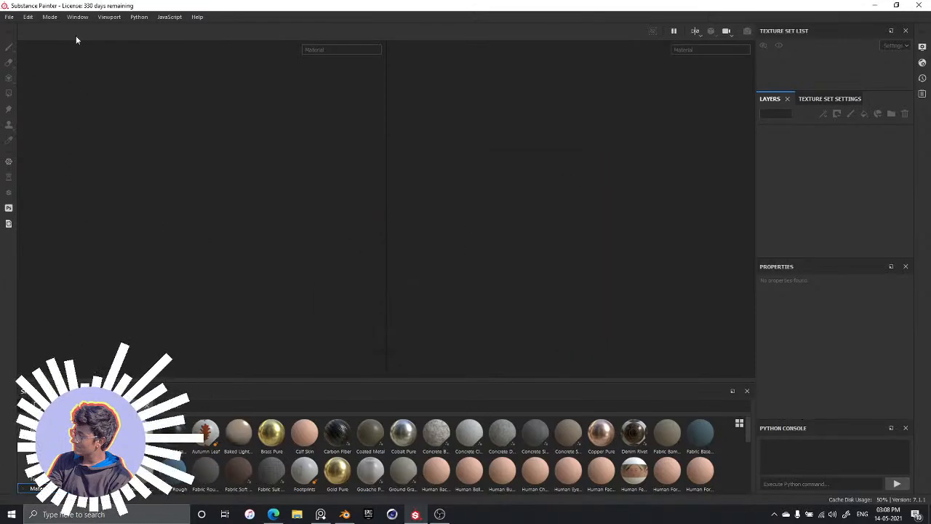
# Start a new project with the PBR - Metallic Roughness (allegorithmic) template and load Tower.fbx from the Citadel folder as its mesh
pyautogui.click(9, 16)
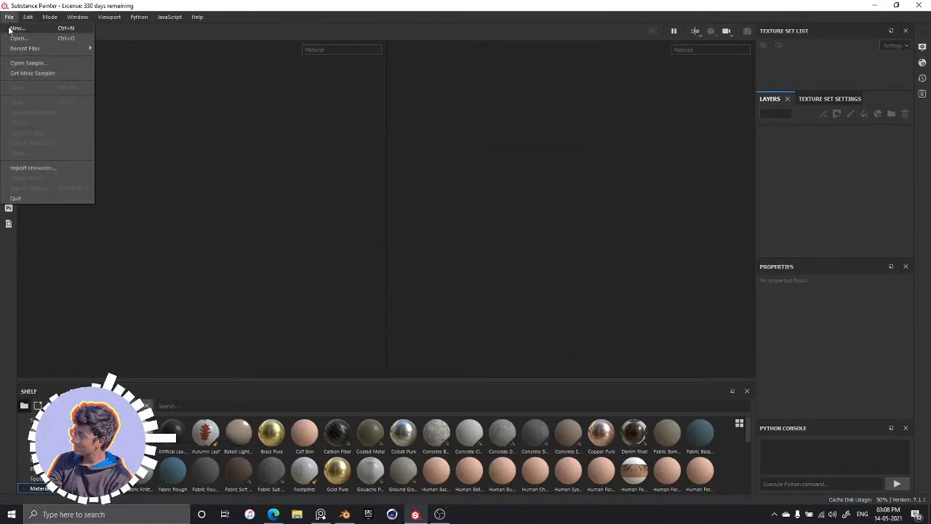
pyautogui.click(13, 29)
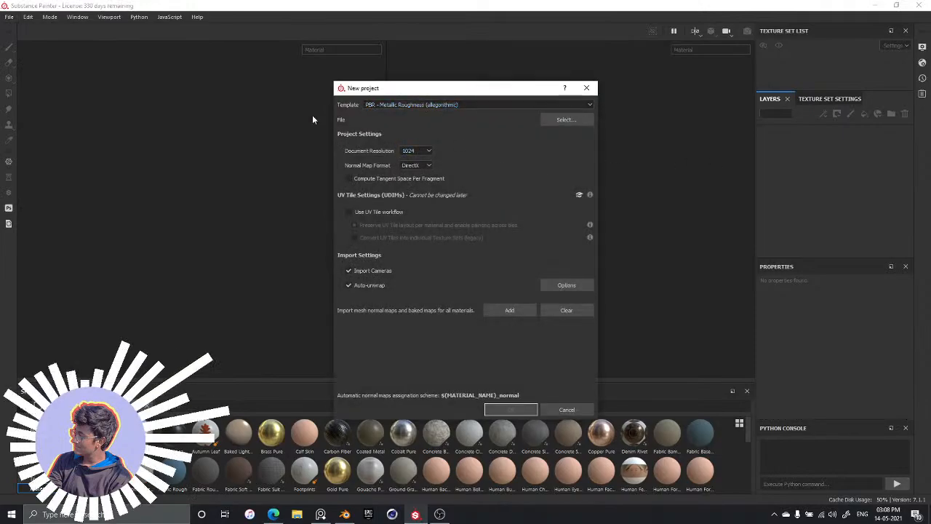
pyautogui.moveTo(472, 88); pyautogui.dragTo(482, 61)
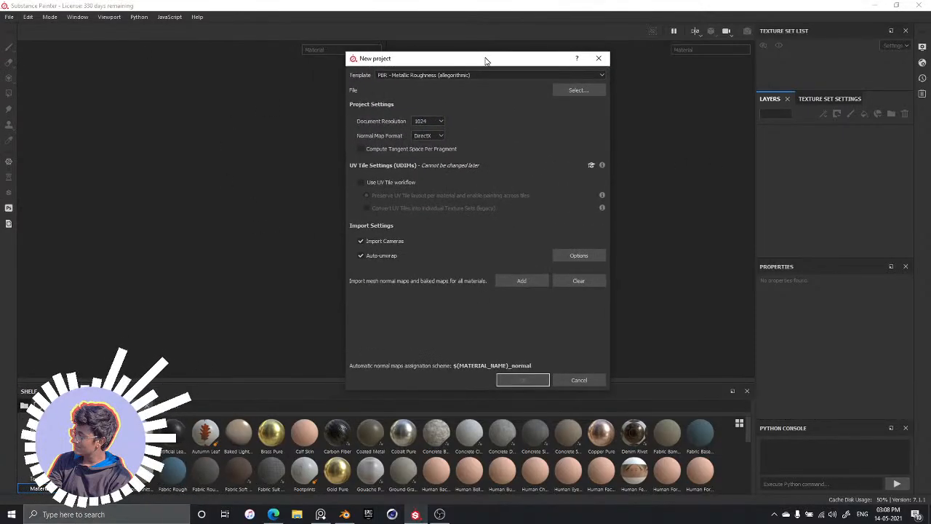
pyautogui.click(428, 79)
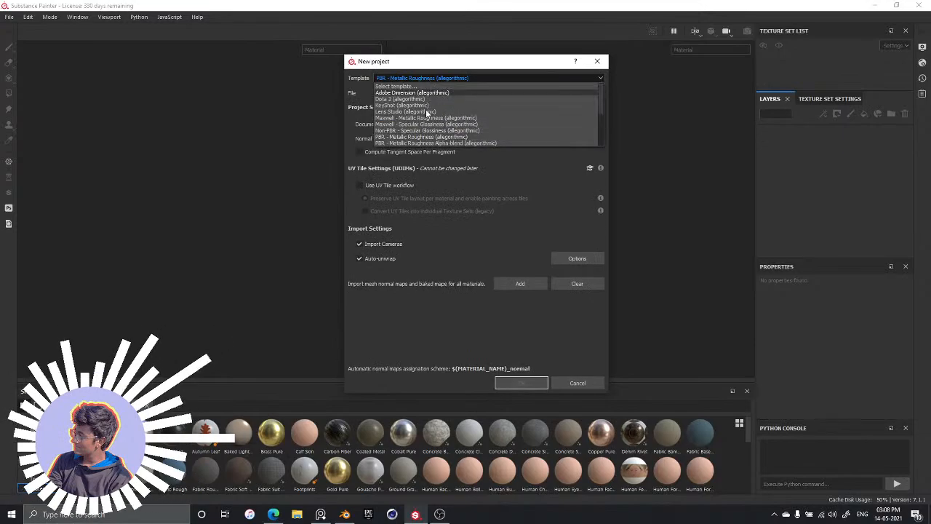
pyautogui.click(458, 137)
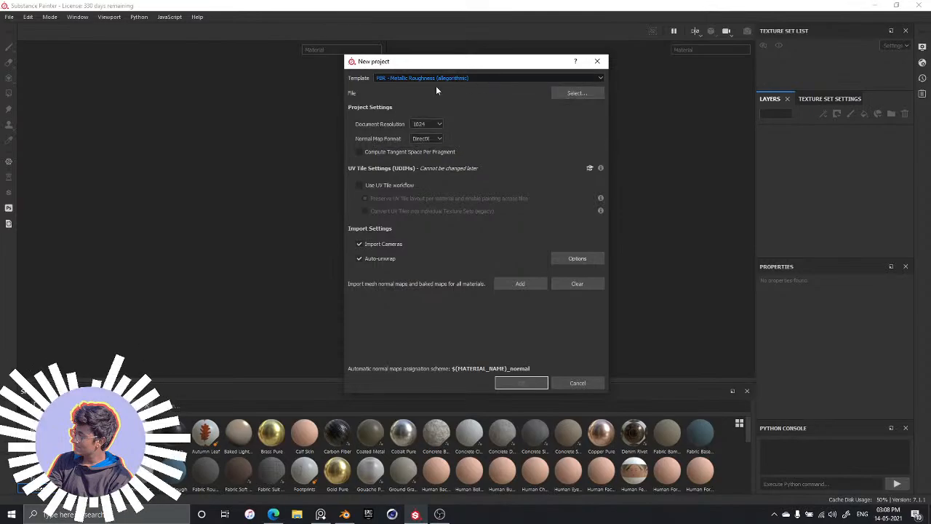
pyautogui.click(577, 94)
pyautogui.click(442, 170)
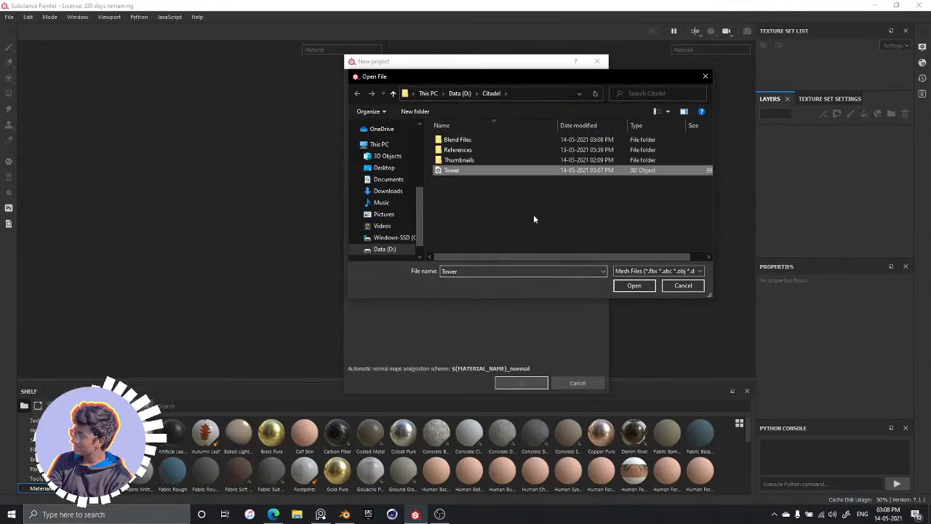
pyautogui.click(634, 285)
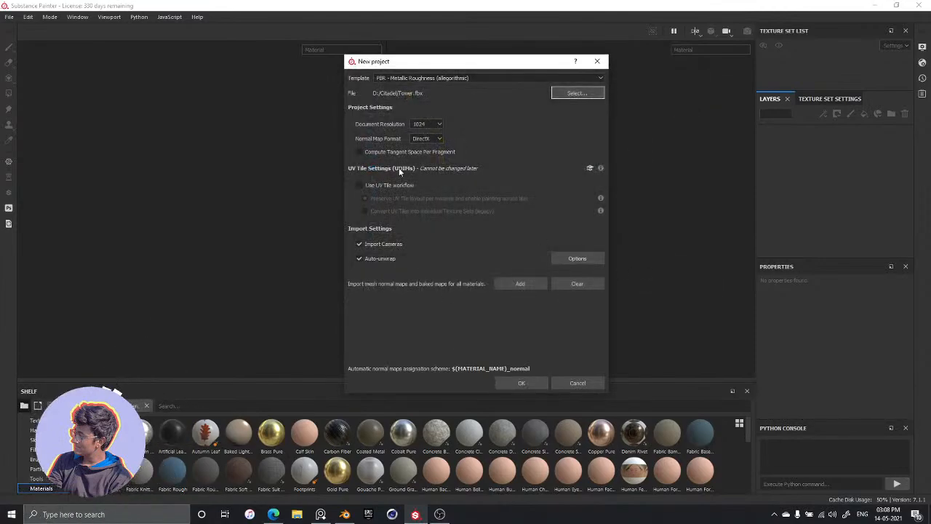
# Set the document resolution to 4096, keep the DirectX normal map format and create the project
pyautogui.click(439, 123)
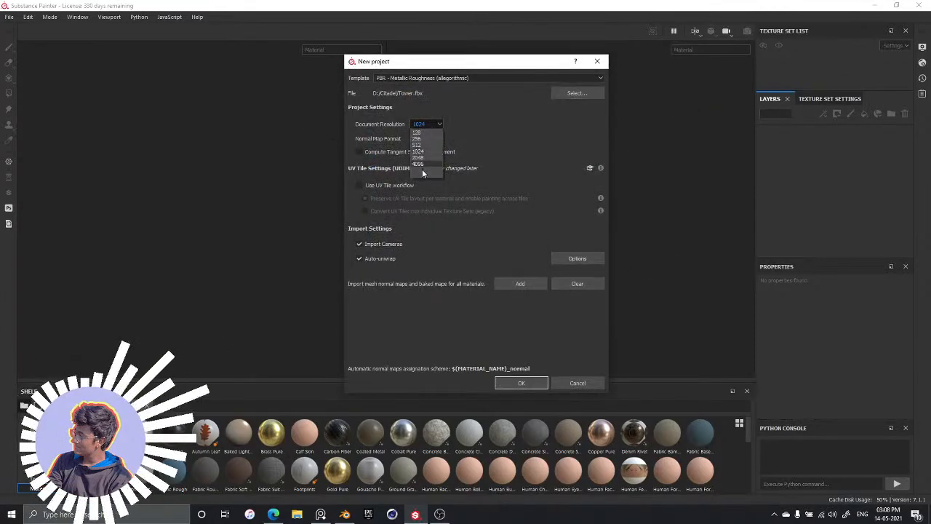
pyautogui.click(419, 166)
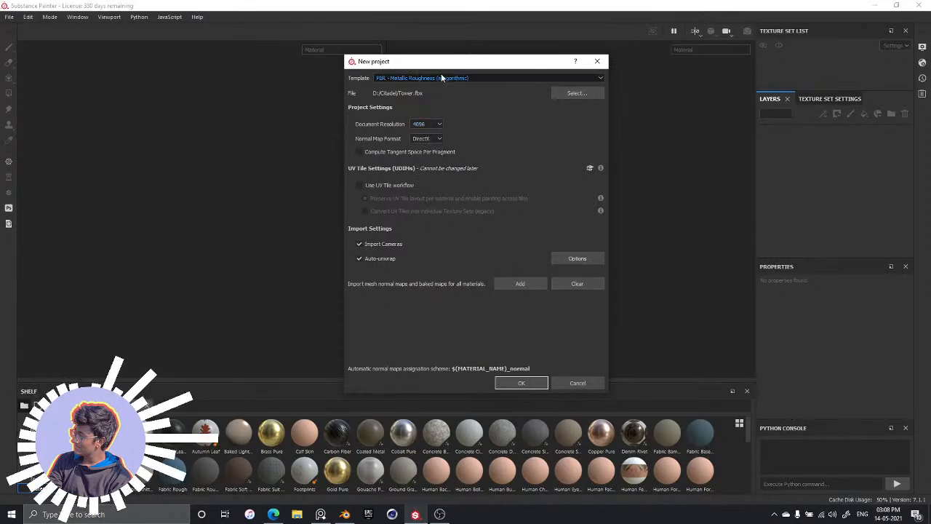
pyautogui.moveTo(436, 63); pyautogui.dragTo(409, 62)
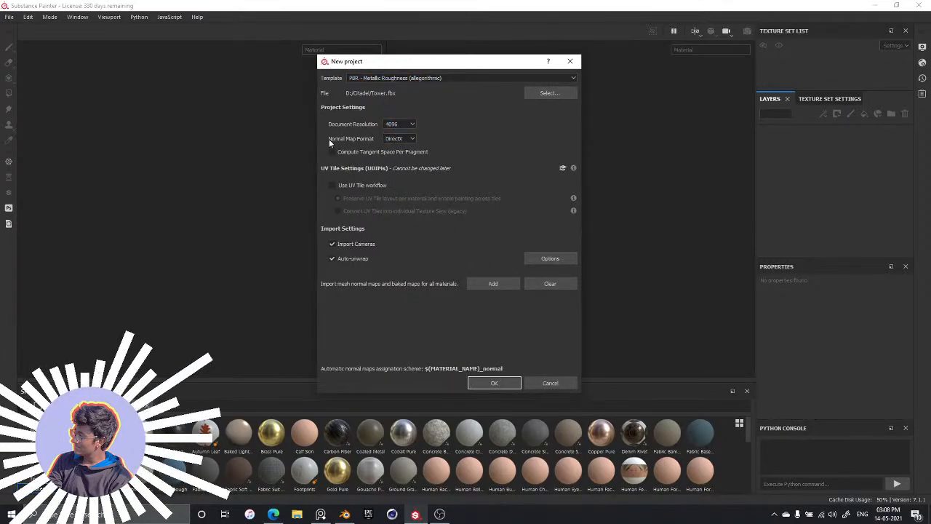
pyautogui.click(400, 138)
pyautogui.click(400, 146)
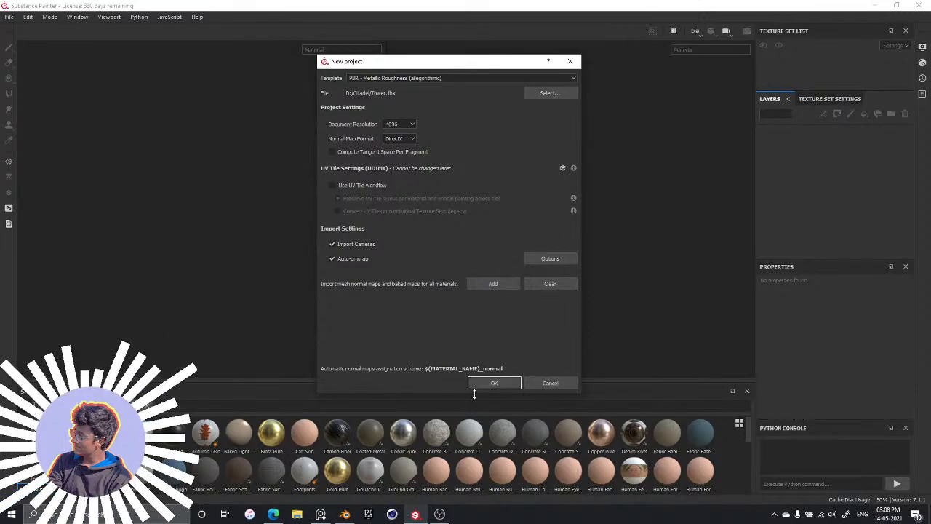
pyautogui.click(512, 383)
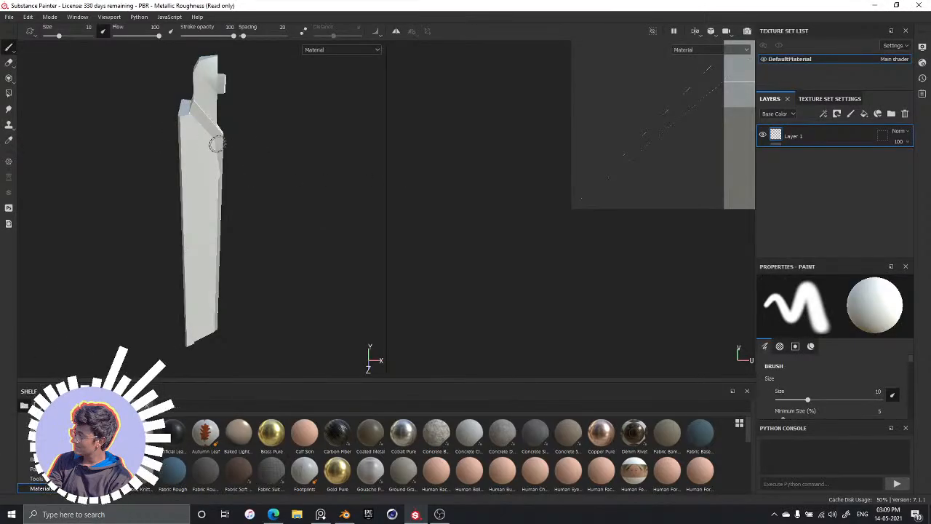
# Examine the imported tower mesh from several angles and distances in the 3D view
pyautogui.keyDown('alt'); pyautogui.moveTo(342, 219); pyautogui.dragTo(215, 319); pyautogui.keyUp('alt')
pyautogui.scroll(-3, 220, 220)
pyautogui.scroll(5, 216, 223)
pyautogui.moveTo(189, 171)
pyautogui.keyDown('alt'); pyautogui.mouseDown()
pyautogui.moveTo(170, 202)
pyautogui.moveTo(261, 182)
pyautogui.moveTo(112, 204)
pyautogui.moveTo(418, 197)
pyautogui.mouseUp(); pyautogui.keyUp('alt')
pyautogui.scroll(4, 605, 184)
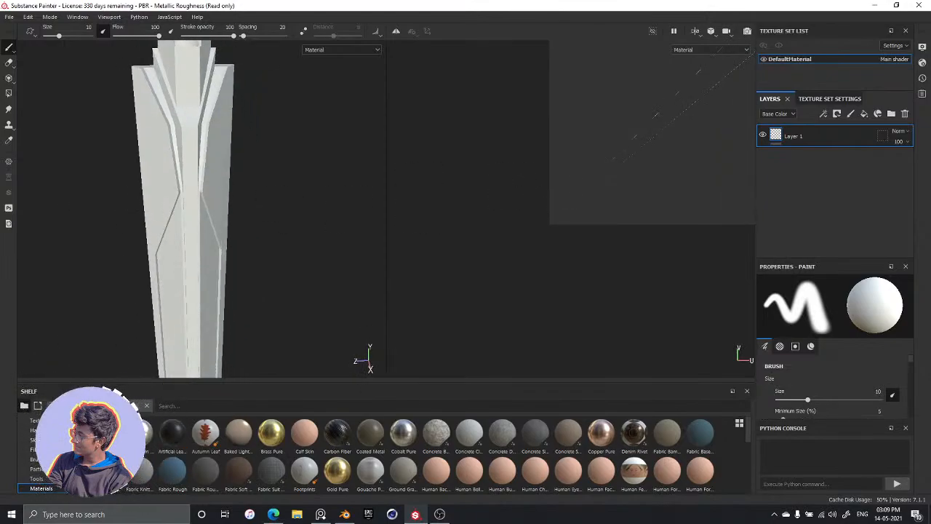
pyautogui.scroll(-3, 605, 184)
pyautogui.scroll(-3, 165, 212)
pyautogui.scroll(2, 164, 213)
pyautogui.scroll(-3, 165, 213)
pyautogui.keyDown('alt'); pyautogui.moveTo(246, 261); pyautogui.dragTo(211, 272); pyautogui.keyUp('alt')
pyautogui.scroll(3, 545, 202)
# Frame the tower's whole UV layout in the 2D view and inspect it
pyautogui.keyDown('alt'); pyautogui.moveTo(545, 202); pyautogui.dragTo(535, 193, button='middle'); pyautogui.keyUp('alt')
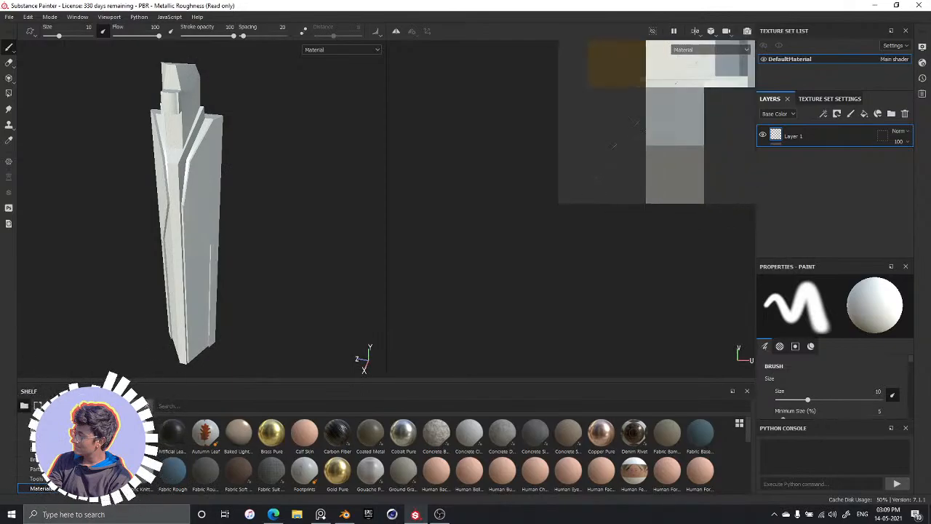
pyautogui.keyDown('alt'); pyautogui.moveTo(583, 162); pyautogui.dragTo(435, 290, button='middle'); pyautogui.keyUp('alt')
pyautogui.scroll(-2, 556, 158)
pyautogui.scroll(3, 536, 174)
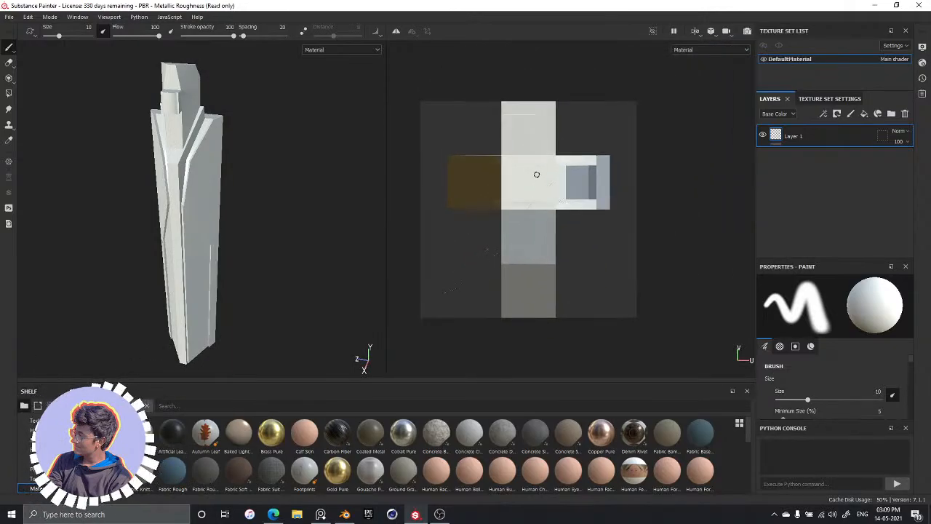
pyautogui.moveTo(518, 176)
pyautogui.keyDown('alt'); pyautogui.mouseDown(button='middle')
pyautogui.moveTo(548, 162)
pyautogui.moveTo(551, 172)
pyautogui.mouseUp(button='middle'); pyautogui.keyUp('alt')
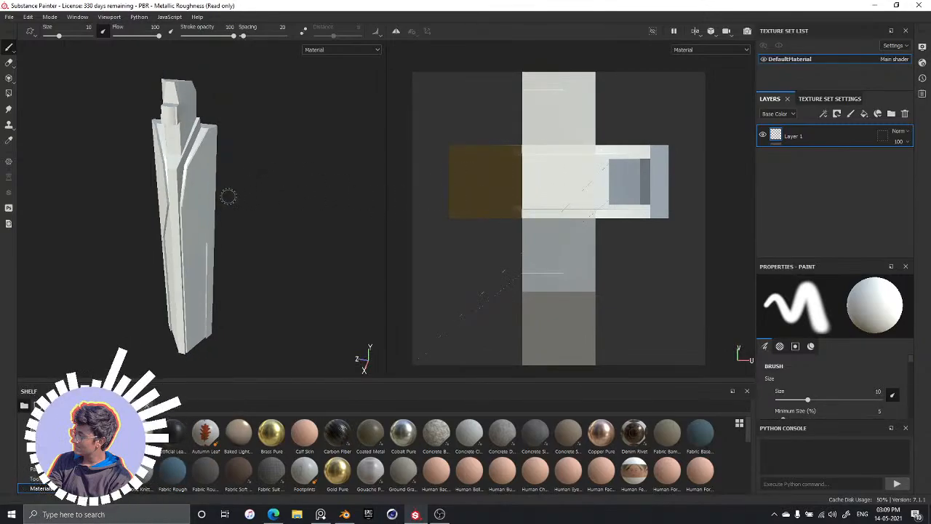
# Set the paint brush's base color to a fully saturated bright red
pyautogui.scroll(4, 218, 186)
pyautogui.scroll(1, 211, 178)
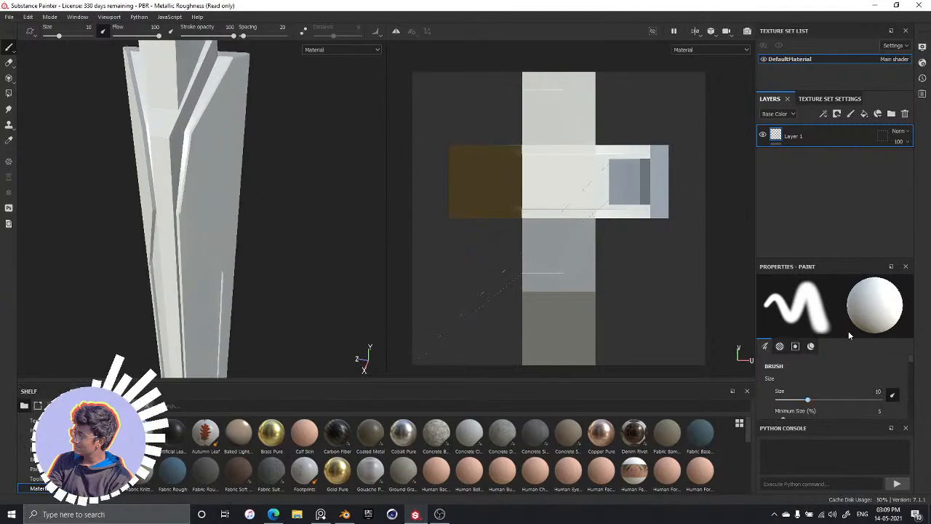
pyautogui.scroll(-5, 860, 368)
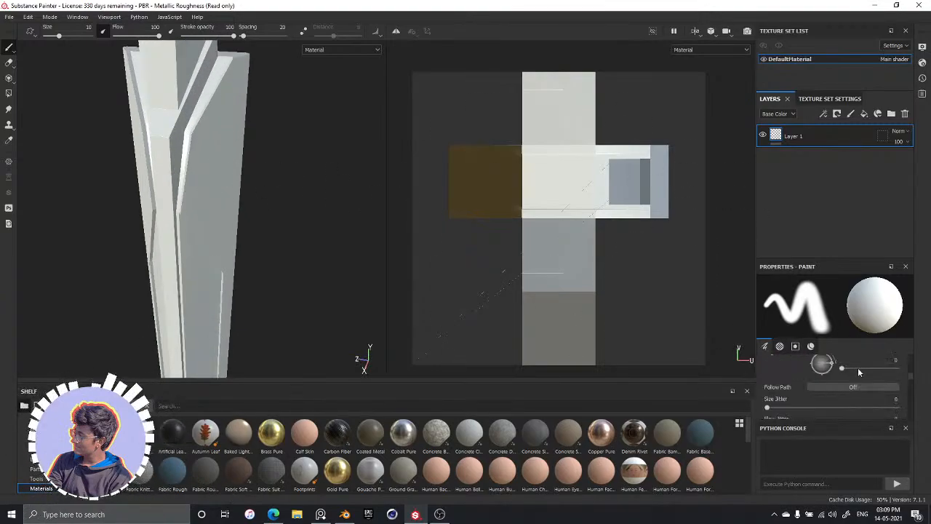
pyautogui.scroll(-6, 856, 366)
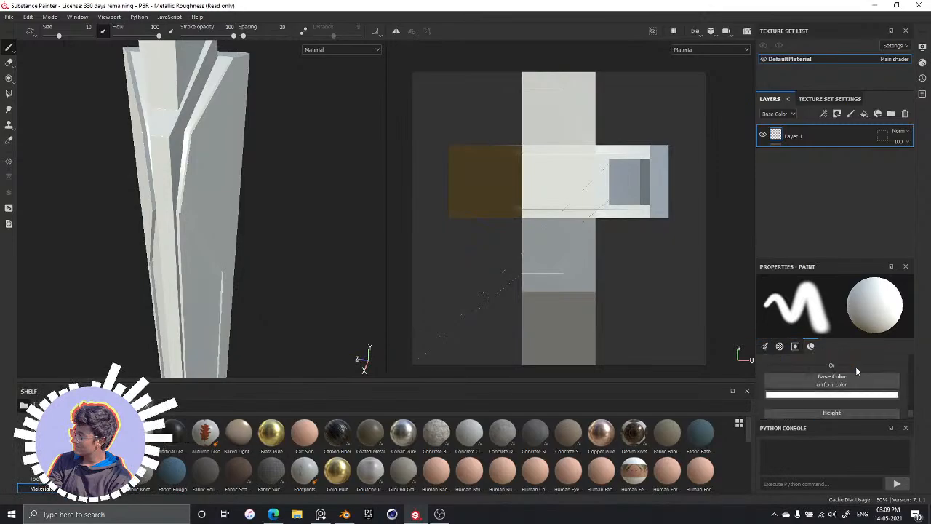
pyautogui.click(831, 397)
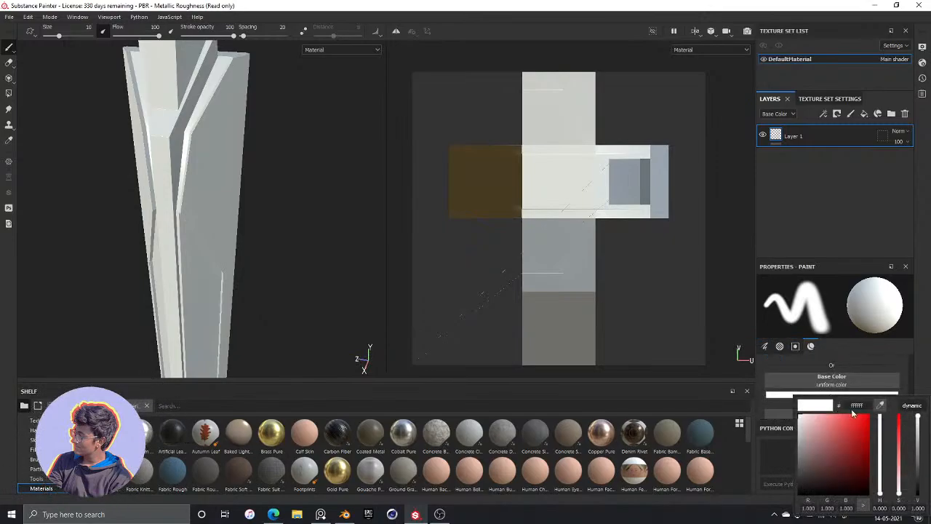
pyautogui.moveTo(863, 418); pyautogui.dragTo(882, 411)
pyautogui.click(885, 362)
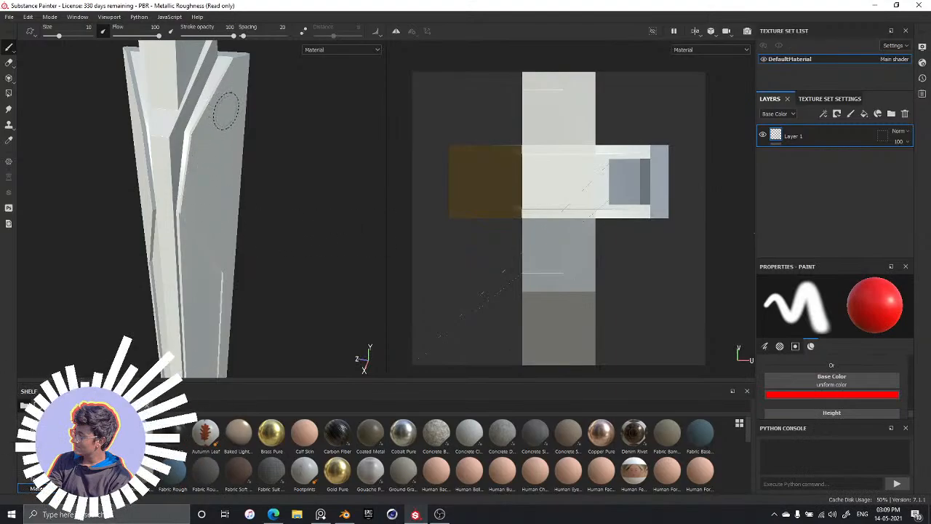
# Try a wavy red brush stroke down the tower's large side face, then undo it
pyautogui.moveTo(225, 105)
pyautogui.mouseDown()
pyautogui.moveTo(213, 137)
pyautogui.moveTo(224, 195)
pyautogui.moveTo(197, 315)
pyautogui.mouseUp()
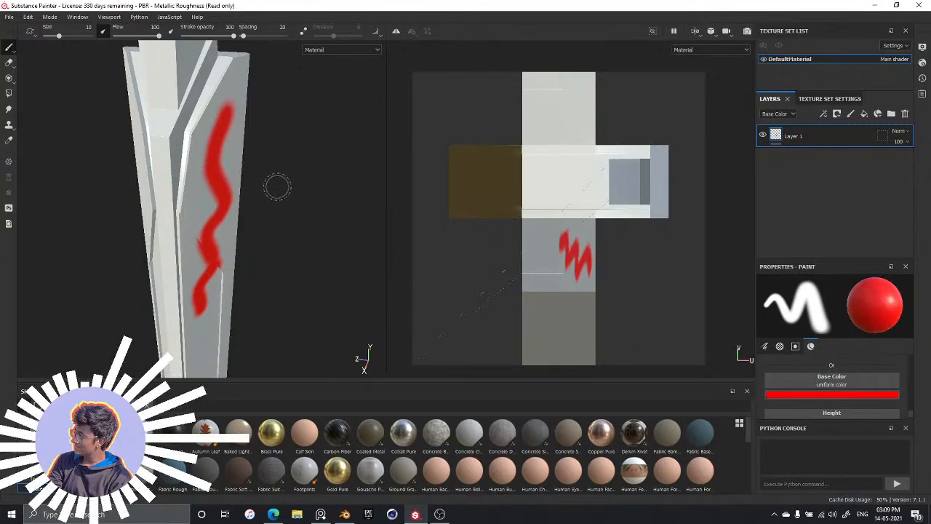
pyautogui.moveTo(288, 208)
pyautogui.keyDown('alt'); pyautogui.mouseDown()
pyautogui.moveTo(228, 192)
pyautogui.moveTo(333, 187)
pyautogui.moveTo(201, 201)
pyautogui.moveTo(325, 185)
pyautogui.moveTo(206, 204)
pyautogui.moveTo(259, 204)
pyautogui.mouseUp(); pyautogui.keyUp('alt')
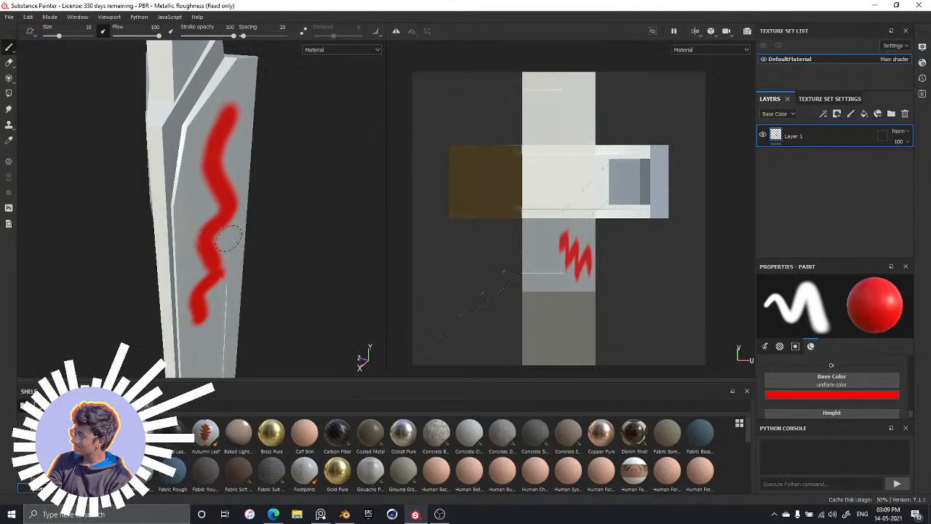
pyautogui.moveTo(227, 237)
pyautogui.keyDown('alt'); pyautogui.mouseDown()
pyautogui.moveTo(307, 231)
pyautogui.moveTo(245, 225)
pyautogui.moveTo(294, 225)
pyautogui.moveTo(228, 239)
pyautogui.mouseUp(); pyautogui.keyUp('alt')
pyautogui.hotkey('ctrl', 'z')
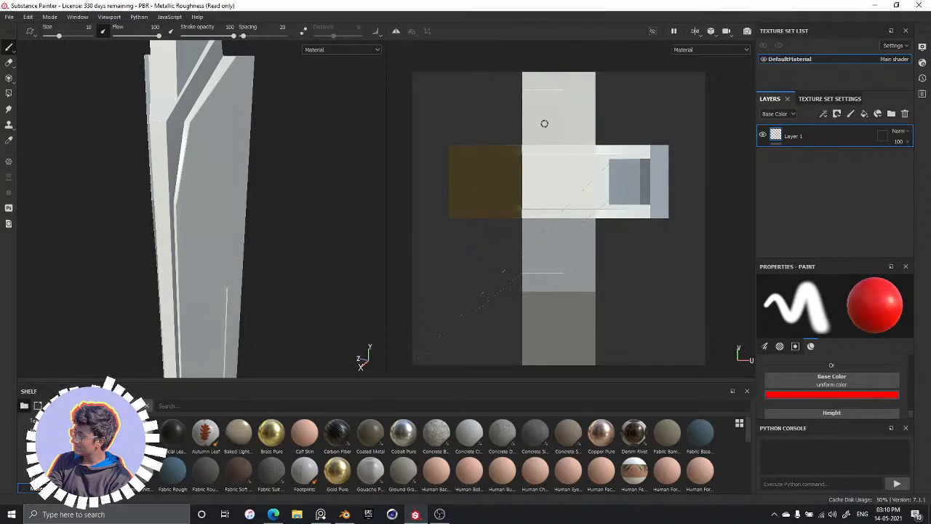
# Try red test strokes on the UV layout and on the tower mesh, then undo them all
pyautogui.moveTo(553, 118)
pyautogui.mouseDown()
pyautogui.moveTo(587, 109)
pyautogui.moveTo(546, 125)
pyautogui.mouseUp()
pyautogui.keyDown('alt'); pyautogui.moveTo(203, 255); pyautogui.dragTo(320, 234); pyautogui.keyUp('alt')
pyautogui.keyDown('alt'); pyautogui.moveTo(225, 269); pyautogui.dragTo(278, 206, button='middle'); pyautogui.keyUp('alt')
pyautogui.moveTo(608, 86)
pyautogui.mouseDown()
pyautogui.moveTo(563, 100)
pyautogui.moveTo(530, 124)
pyautogui.moveTo(517, 149)
pyautogui.mouseUp()
pyautogui.hotkey('ctrl', 'z')
pyautogui.hotkey('ctrl', 'z')
pyautogui.hotkey('ctrl', 'z')
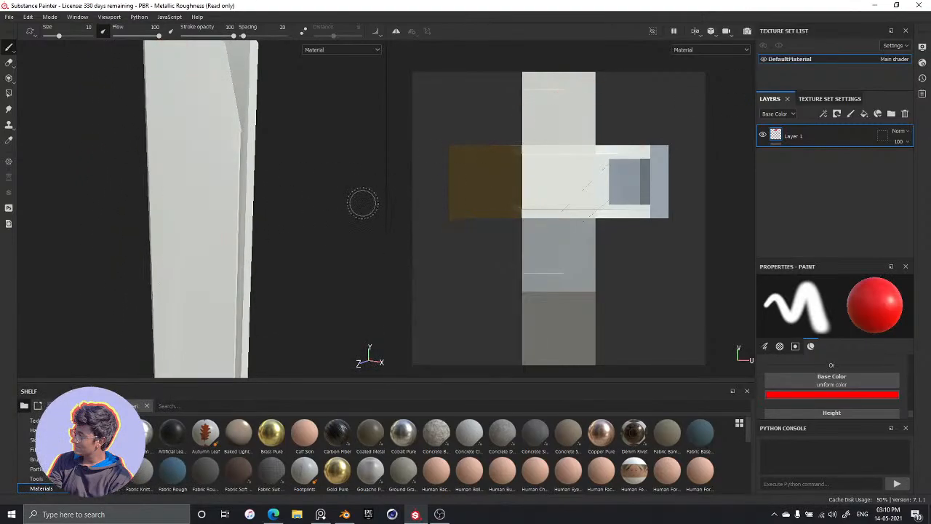
pyautogui.moveTo(335, 208)
pyautogui.keyDown('alt'); pyautogui.mouseDown()
pyautogui.moveTo(262, 212)
pyautogui.moveTo(143, 248)
pyautogui.moveTo(197, 203)
pyautogui.moveTo(269, 181)
pyautogui.mouseUp(); pyautogui.keyUp('alt')
pyautogui.keyDown('alt'); pyautogui.moveTo(269, 182); pyautogui.dragTo(295, 204, button='middle'); pyautogui.keyUp('alt')
pyautogui.moveTo(295, 224)
pyautogui.keyDown('alt'); pyautogui.mouseDown()
pyautogui.moveTo(266, 228)
pyautogui.moveTo(297, 223)
pyautogui.mouseUp(); pyautogui.keyUp('alt')
# Switch to the reference image board and examine the tower's panels and side wings in the tall sunset picture with palm trees
pyautogui.hotkey('alt', 'Tab')
pyautogui.hotkey('alt', 'Tab')
pyautogui.hotkey('alt', 'Tab')
pyautogui.hotkey('alt', 'Tab')
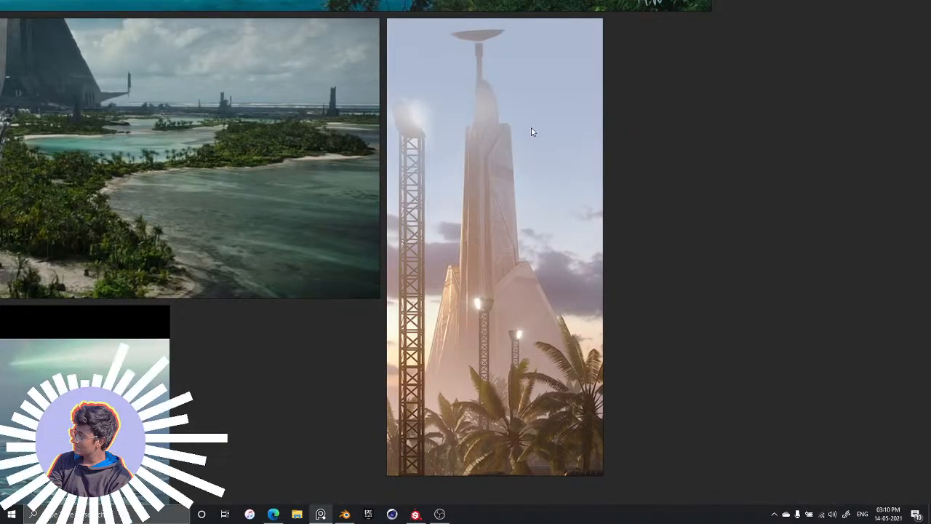
pyautogui.scroll(-3, 530, 132)
pyautogui.scroll(6, 714, 135)
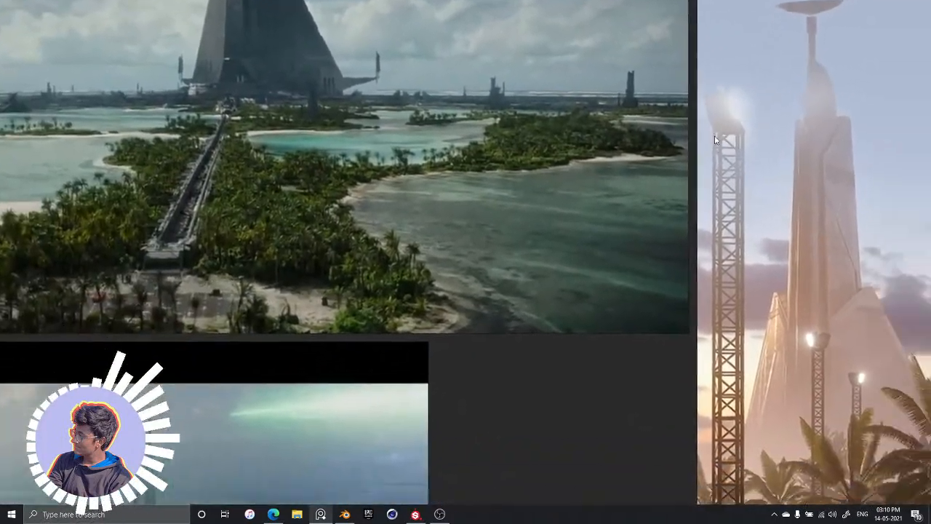
pyautogui.moveTo(714, 136); pyautogui.dragTo(409, 101, button='middle')
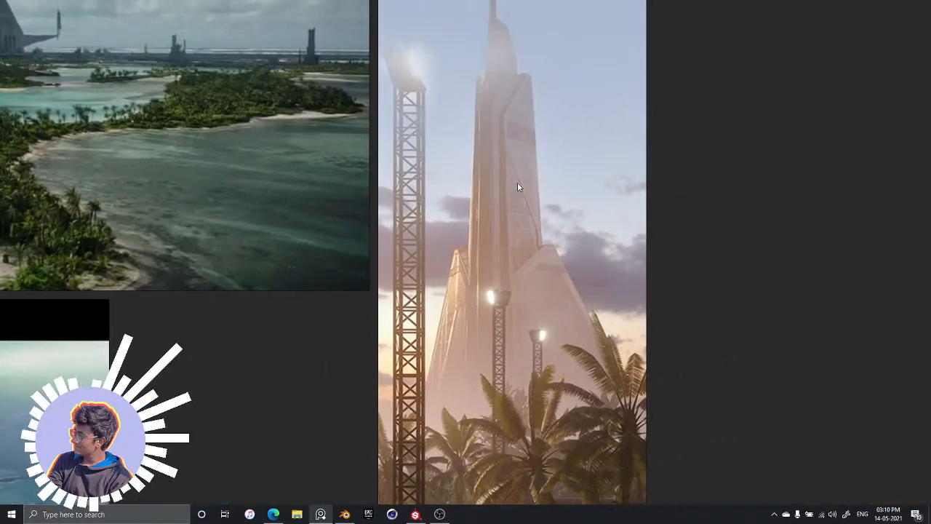
pyautogui.scroll(3, 600, 254)
pyautogui.scroll(-2, 595, 253)
pyautogui.moveTo(573, 253); pyautogui.dragTo(528, 266, button='middle')
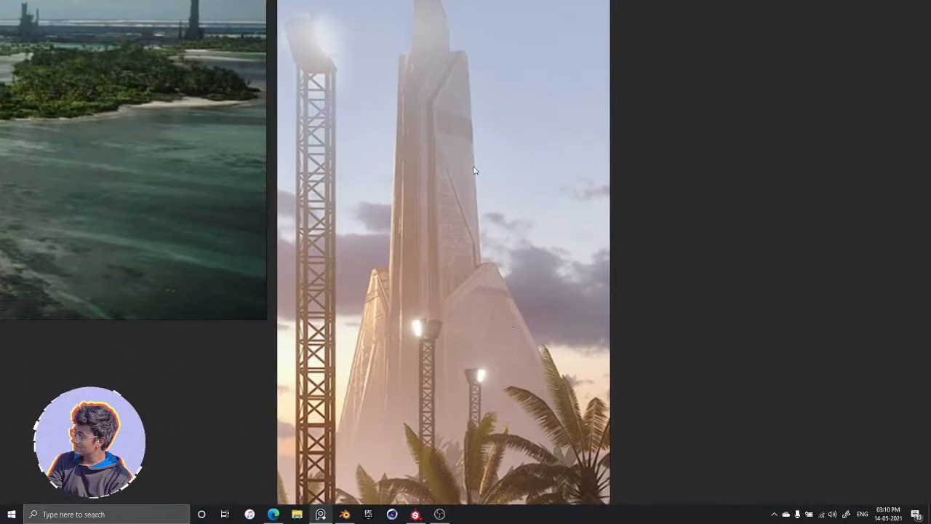
pyautogui.moveTo(490, 139); pyautogui.dragTo(395, 461, button='middle')
pyautogui.moveTo(418, 432); pyautogui.dragTo(562, 96, button='middle')
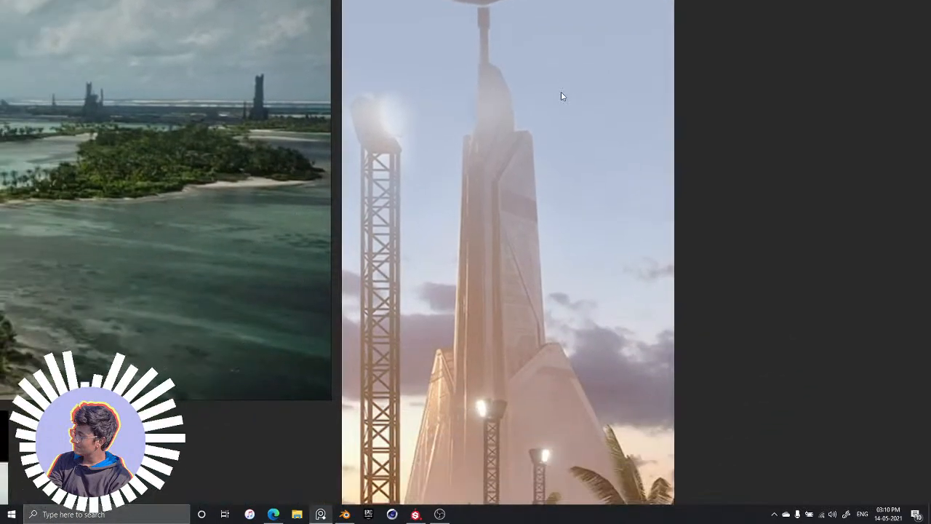
pyautogui.scroll(2, 520, 375)
pyautogui.moveTo(520, 362); pyautogui.dragTo(466, 293, button='middle')
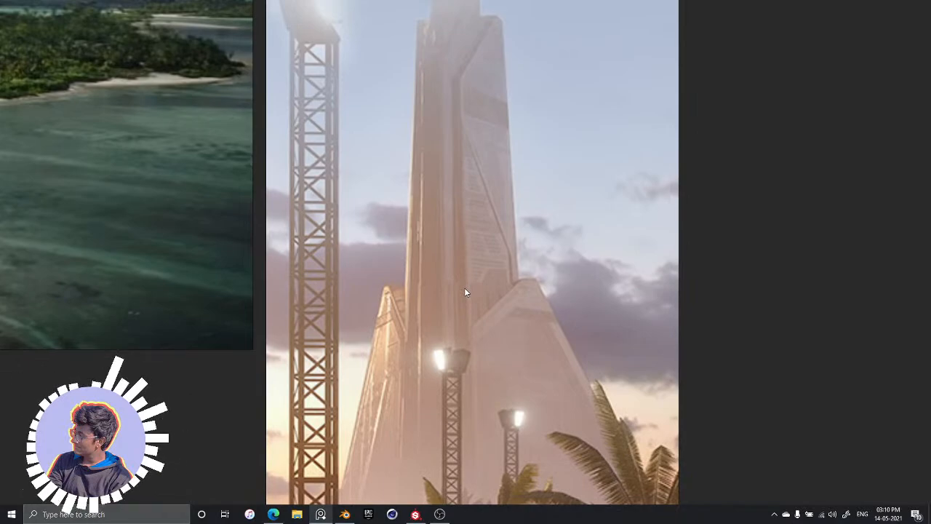
pyautogui.scroll(-2, 547, 333)
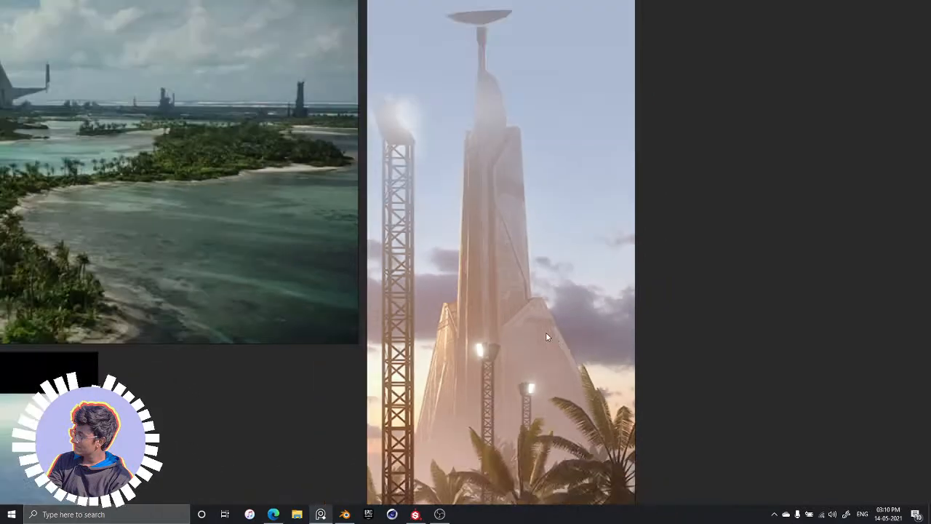
pyautogui.scroll(1, 534, 313)
pyautogui.moveTo(534, 313); pyautogui.dragTo(506, 238, button='middle')
pyautogui.scroll(6, 547, 304)
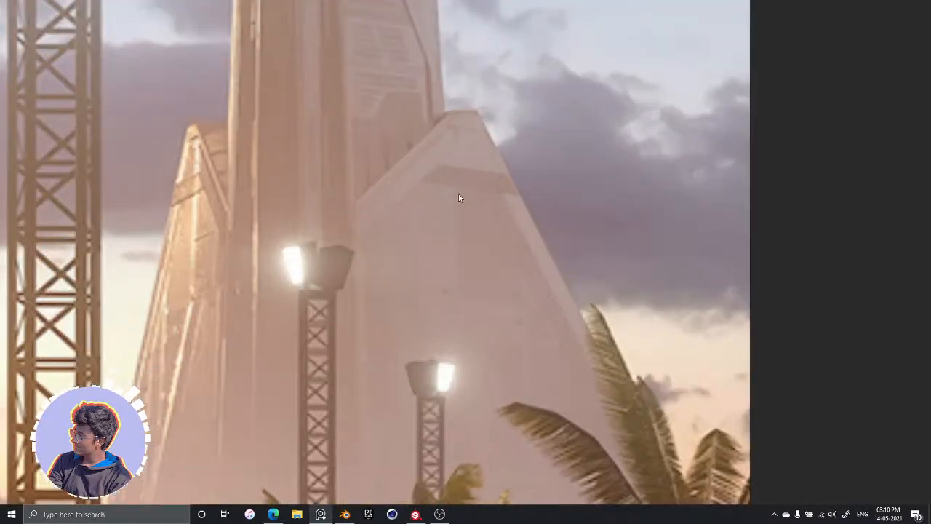
pyautogui.scroll(-3, 562, 318)
pyautogui.scroll(1, 542, 291)
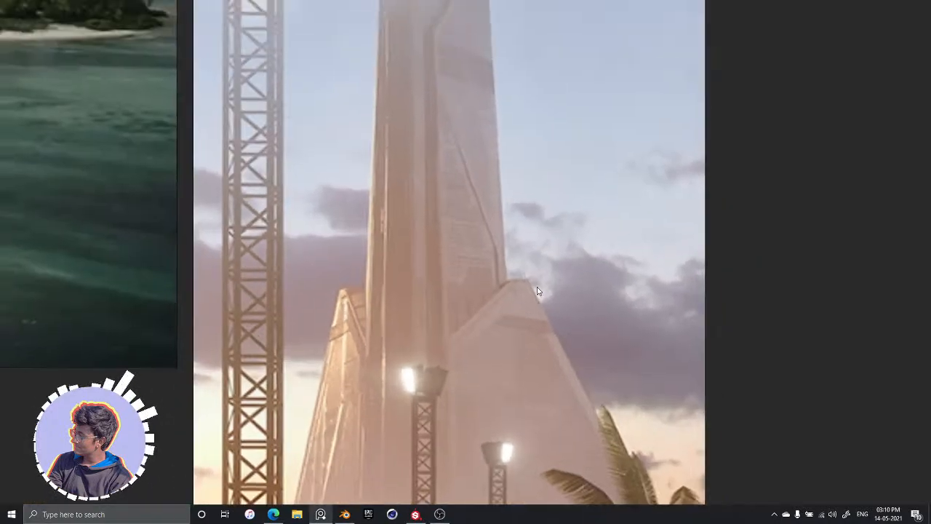
pyautogui.scroll(-1, 553, 299)
pyautogui.moveTo(552, 300); pyautogui.dragTo(553, 224, button='middle')
pyautogui.scroll(1, 553, 225)
pyautogui.scroll(-2, 530, 139)
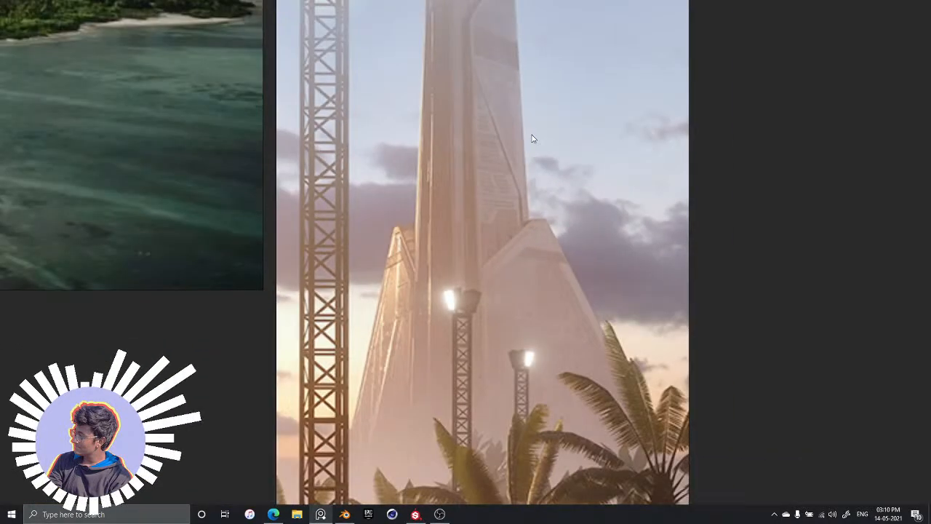
# Examine the darker dusk reference of the tower, studying its surface markings, panel lines and base
pyautogui.moveTo(532, 137); pyautogui.dragTo(428, 301, button='middle')
pyautogui.moveTo(588, 184); pyautogui.dragTo(426, 420, button='middle')
pyautogui.moveTo(702, 149); pyautogui.dragTo(481, 368, button='middle')
pyautogui.moveTo(619, 209); pyautogui.dragTo(409, 476, button='middle')
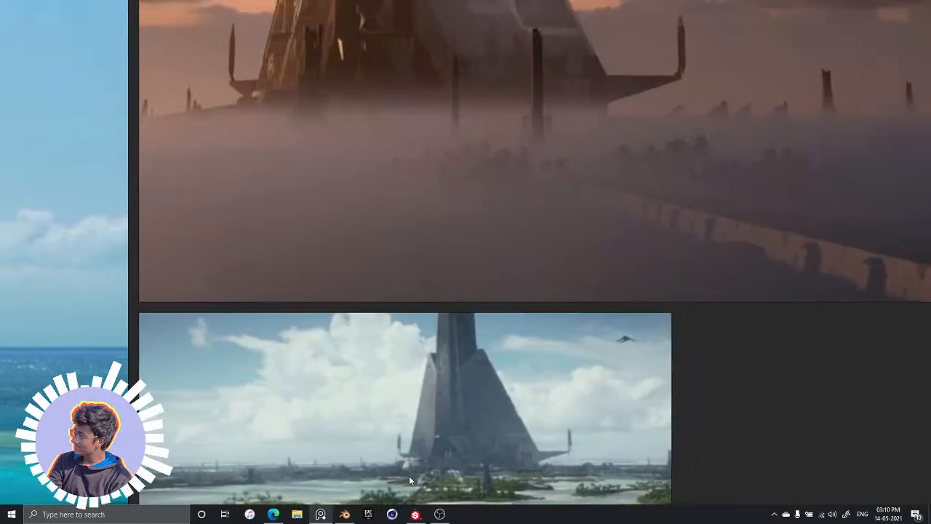
pyautogui.moveTo(474, 382); pyautogui.dragTo(448, 472, button='middle')
pyautogui.moveTo(485, 262); pyautogui.dragTo(521, 375, button='middle')
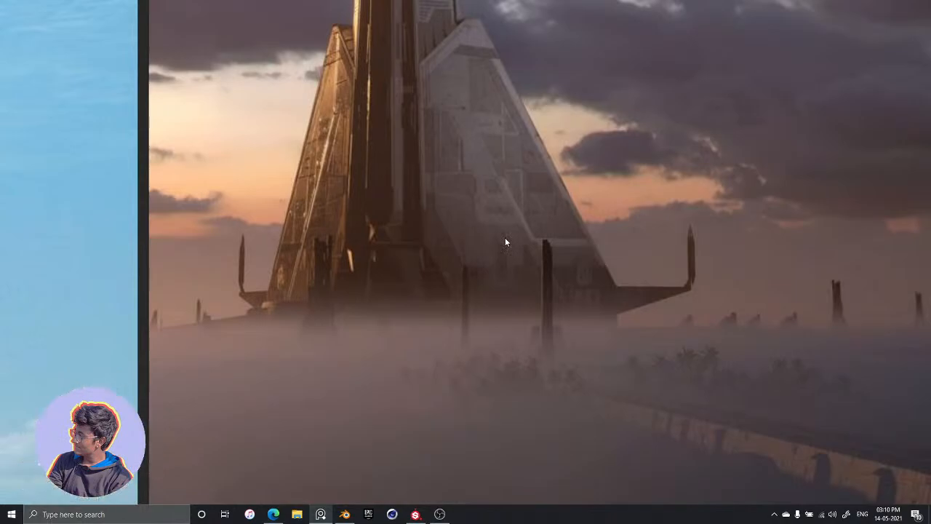
pyautogui.moveTo(505, 237); pyautogui.dragTo(551, 267, button='right')
pyautogui.moveTo(463, 116); pyautogui.dragTo(458, 270, button='right')
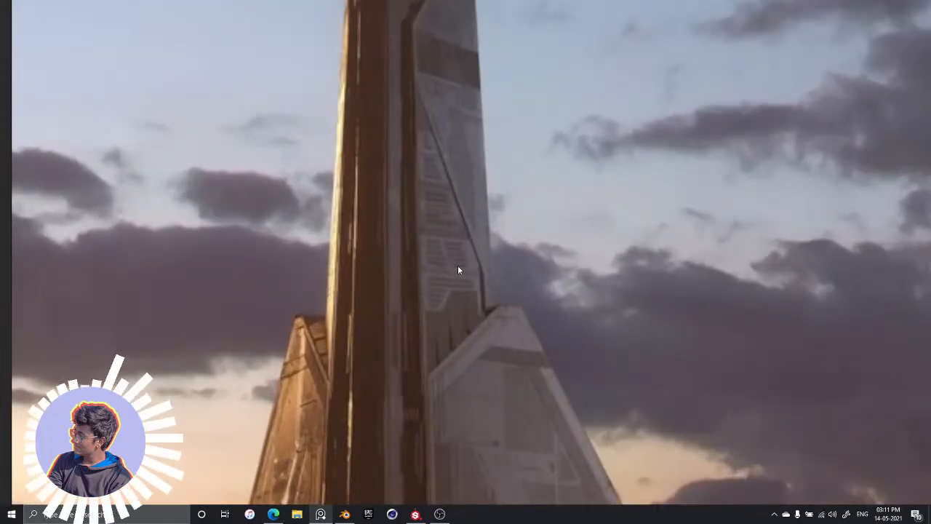
pyautogui.scroll(-6, 477, 155)
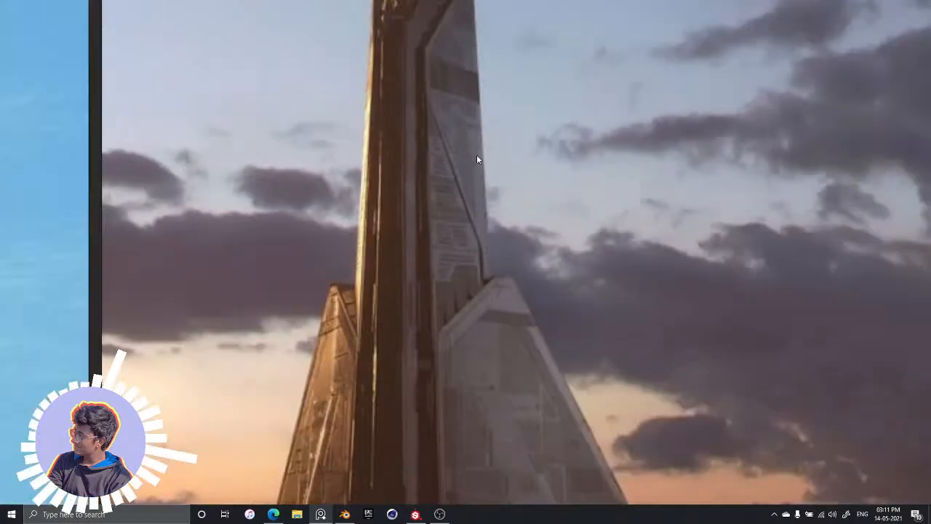
pyautogui.scroll(7, 476, 155)
pyautogui.moveTo(476, 154); pyautogui.dragTo(528, 223, button='right')
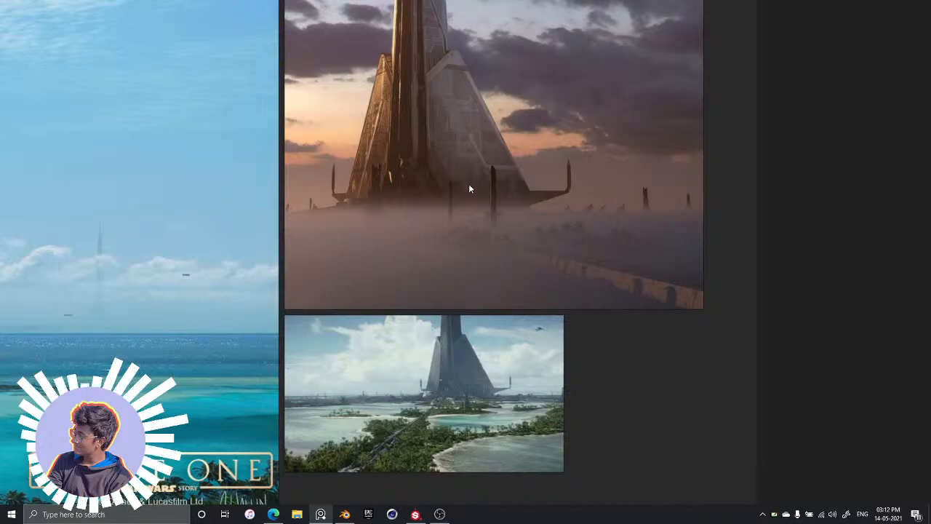
pyautogui.moveTo(417, 360); pyautogui.dragTo(420, 361)
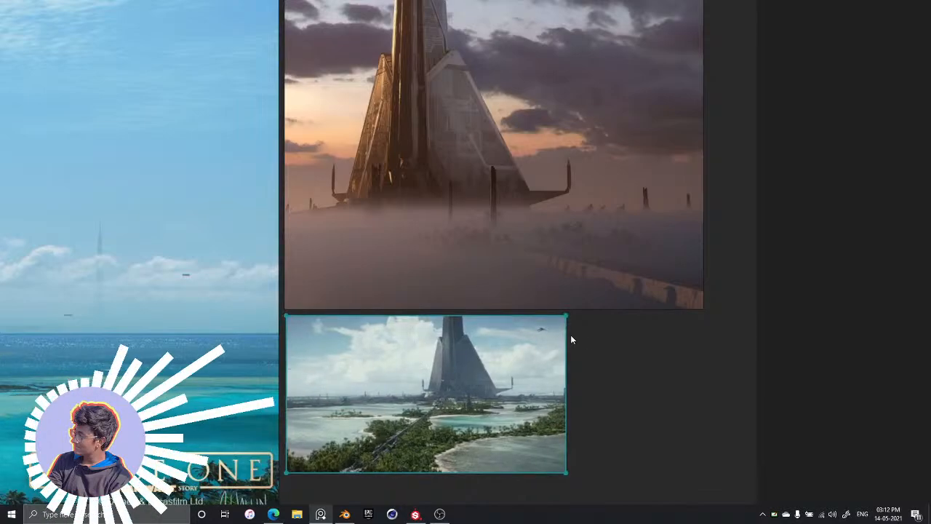
pyautogui.click(669, 353)
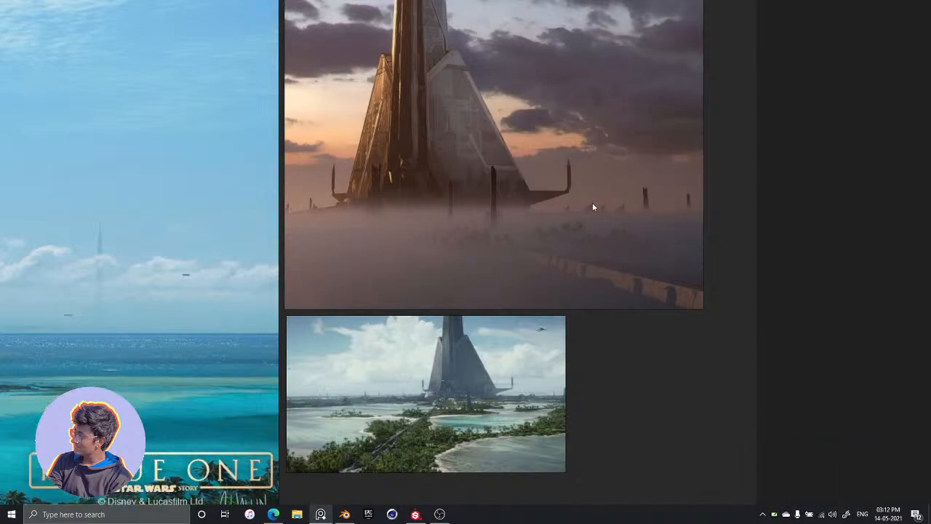
# Switch back to Substance Painter and inspect the tower's upper side face and ridge up close
pyautogui.hotkey('alt', 'Tab')
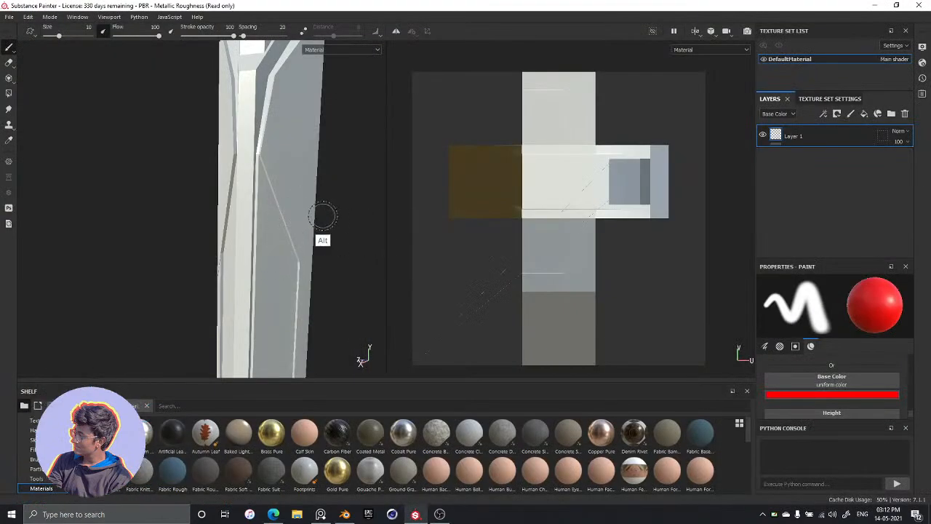
pyautogui.keyDown('alt'); pyautogui.moveTo(354, 228); pyautogui.dragTo(253, 192); pyautogui.keyUp('alt')
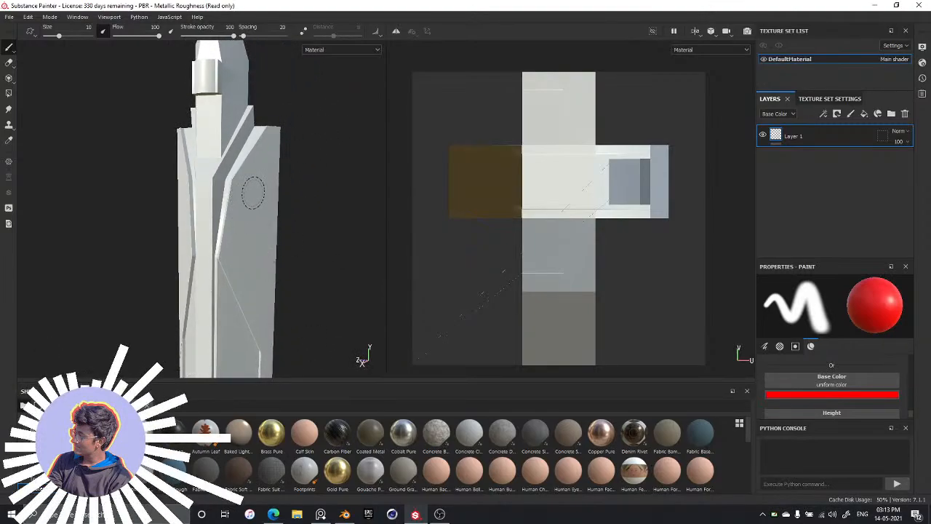
pyautogui.keyDown('alt'); pyautogui.moveTo(260, 205); pyautogui.dragTo(296, 227, button='middle'); pyautogui.keyUp('alt')
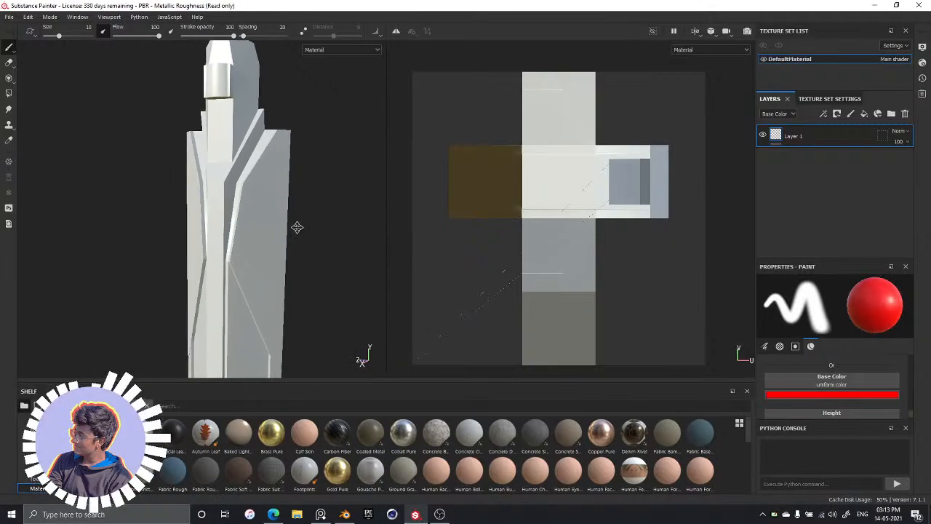
pyautogui.moveTo(297, 228)
pyautogui.keyDown('alt'); pyautogui.mouseDown()
pyautogui.moveTo(297, 254)
pyautogui.moveTo(291, 234)
pyautogui.mouseUp(); pyautogui.keyUp('alt')
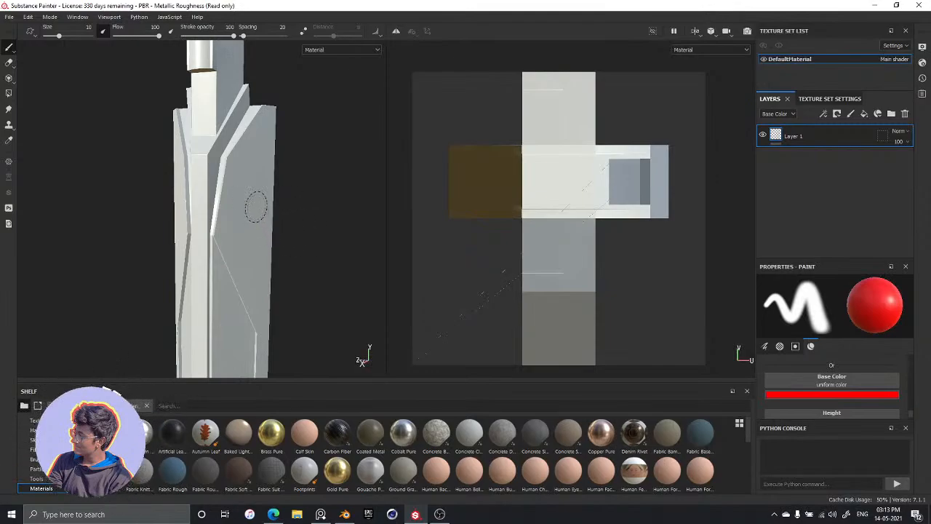
pyautogui.scroll(5, 262, 195)
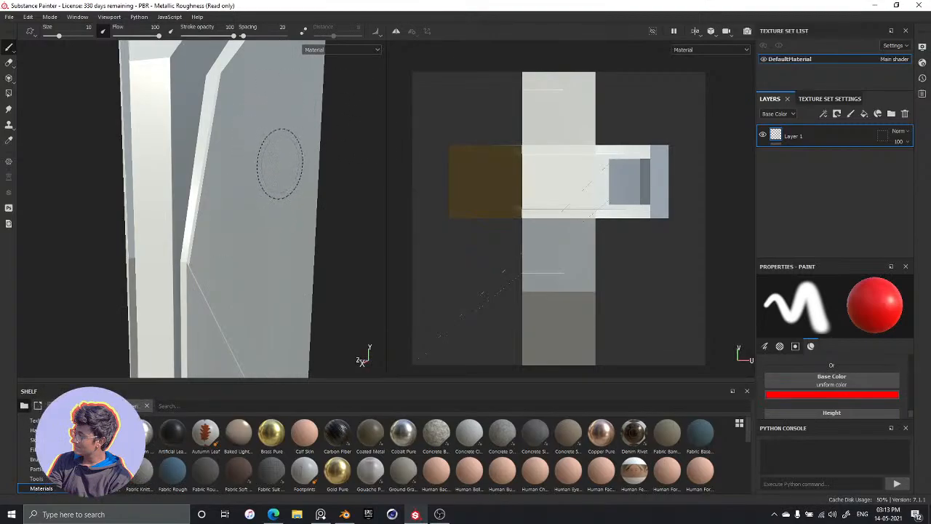
pyautogui.keyDown('alt'); pyautogui.moveTo(293, 184); pyautogui.dragTo(332, 162); pyautogui.keyUp('alt')
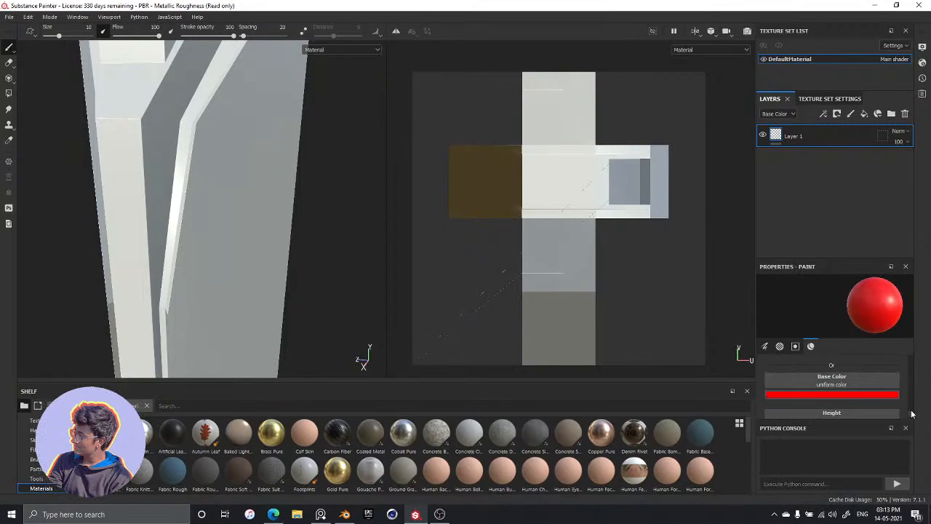
# Find the square alphas and set the paint brush's alpha to Square Rectangle
pyautogui.scroll(-3, 912, 414)
pyautogui.scroll(10, 912, 408)
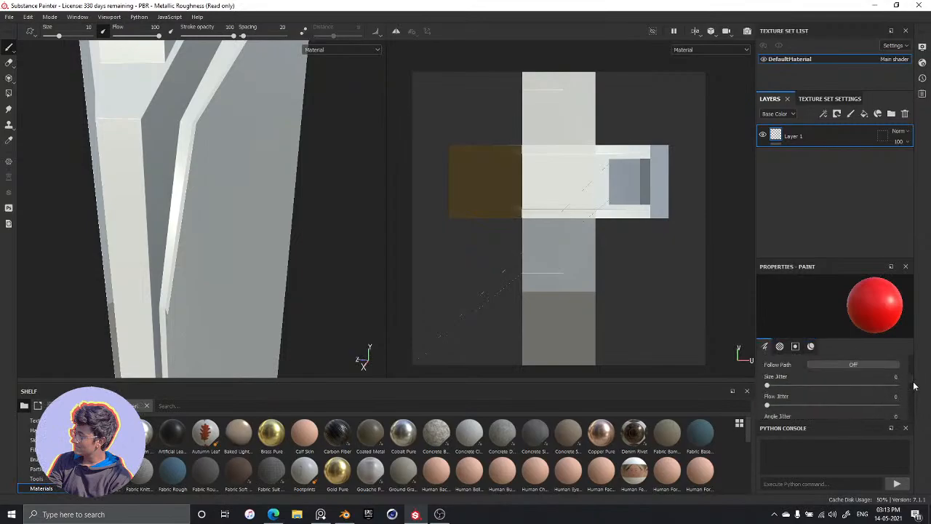
pyautogui.scroll(2, 912, 400)
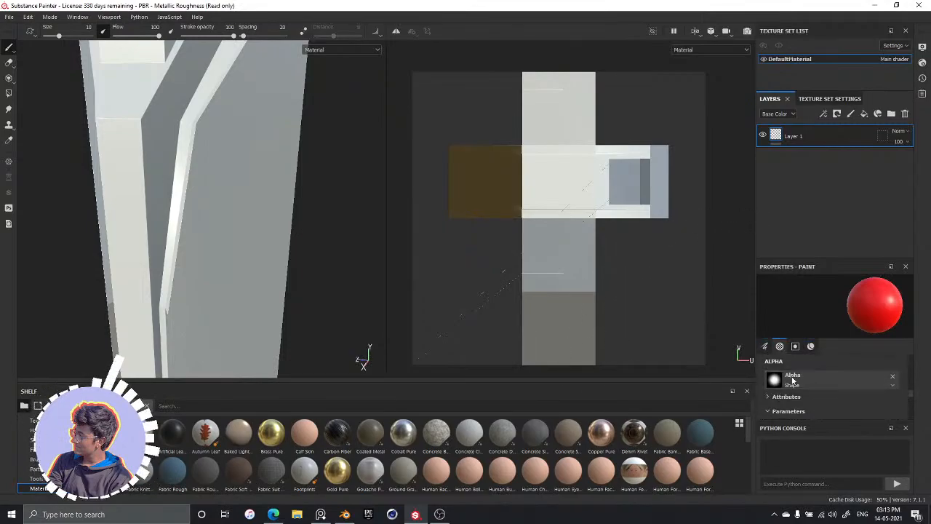
pyautogui.click(826, 377)
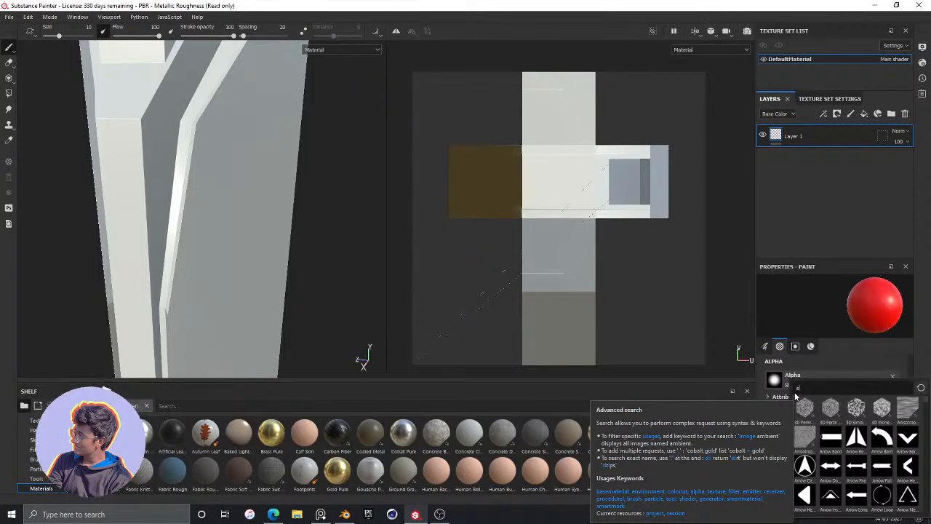
pyautogui.write('square')
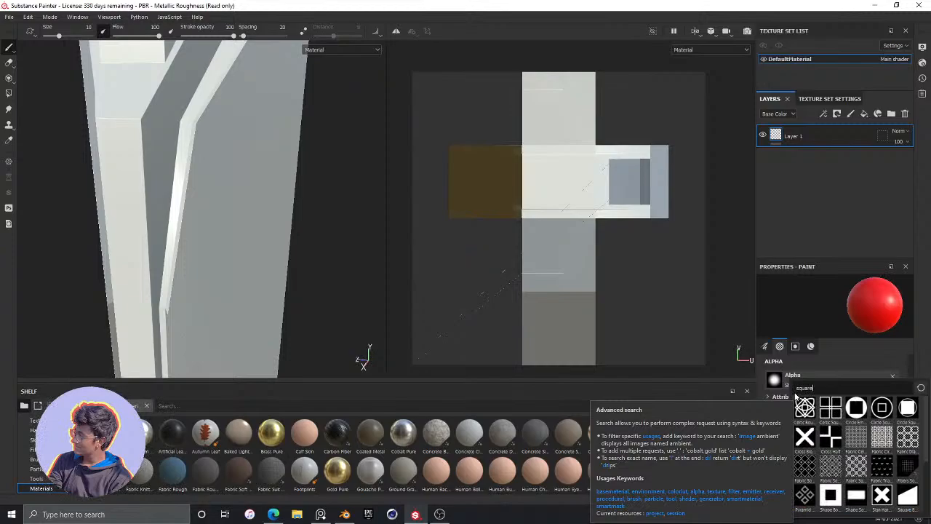
pyautogui.scroll(-3, 808, 480)
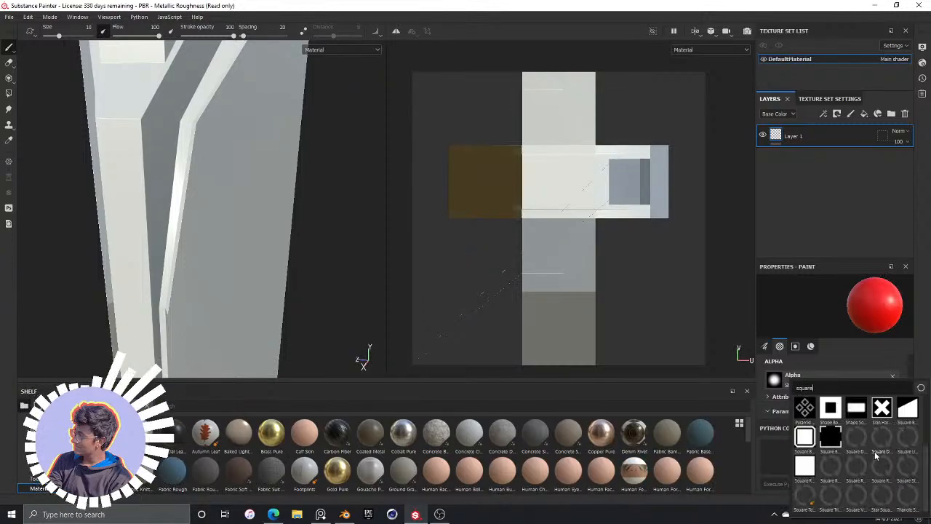
pyautogui.click(804, 468)
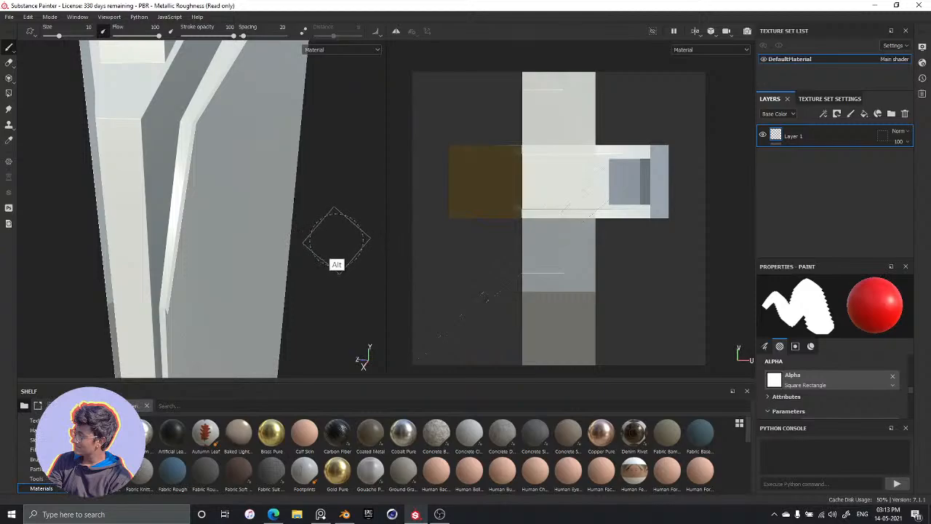
# Straighten the square brush by setting its angle to 0
pyautogui.moveTo(329, 244)
pyautogui.keyDown('alt'); pyautogui.mouseDown()
pyautogui.moveTo(322, 232)
pyautogui.moveTo(354, 274)
pyautogui.moveTo(310, 285)
pyautogui.moveTo(305, 263)
pyautogui.mouseUp(); pyautogui.keyUp('alt')
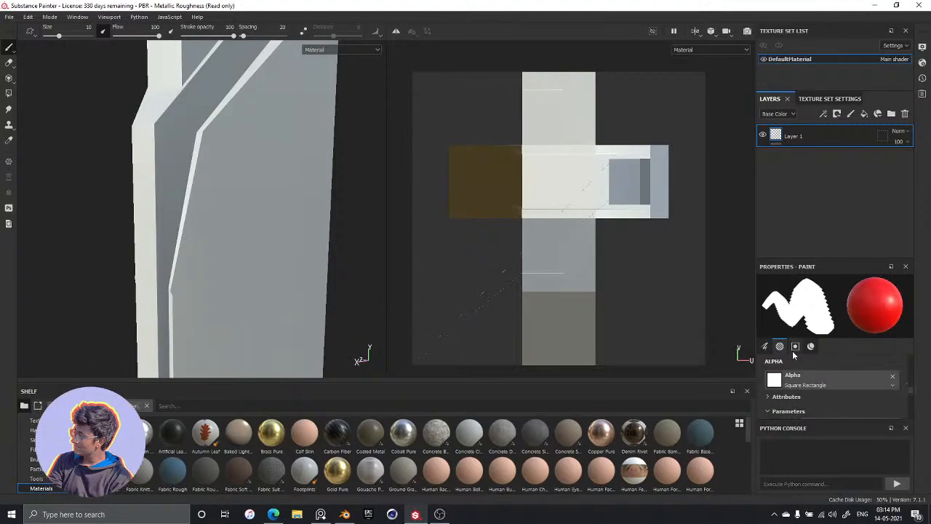
pyautogui.scroll(5, 818, 399)
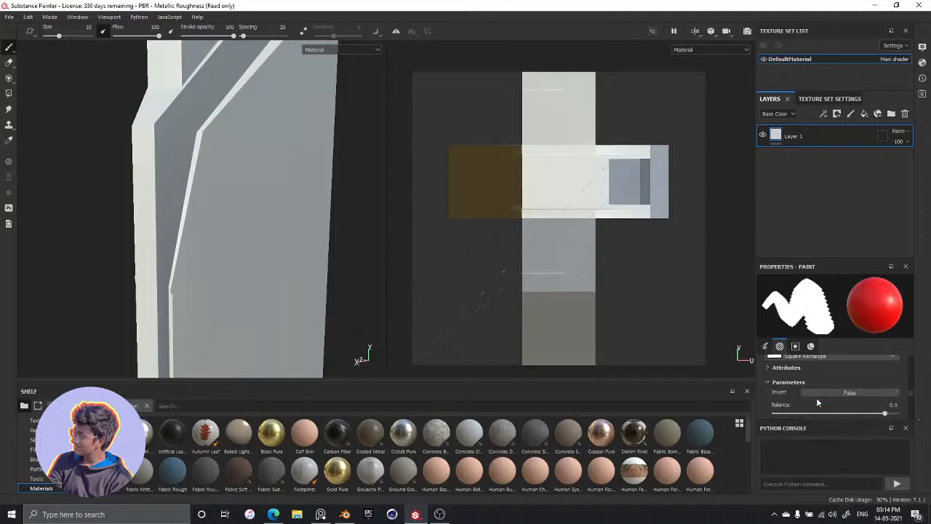
pyautogui.scroll(2, 819, 401)
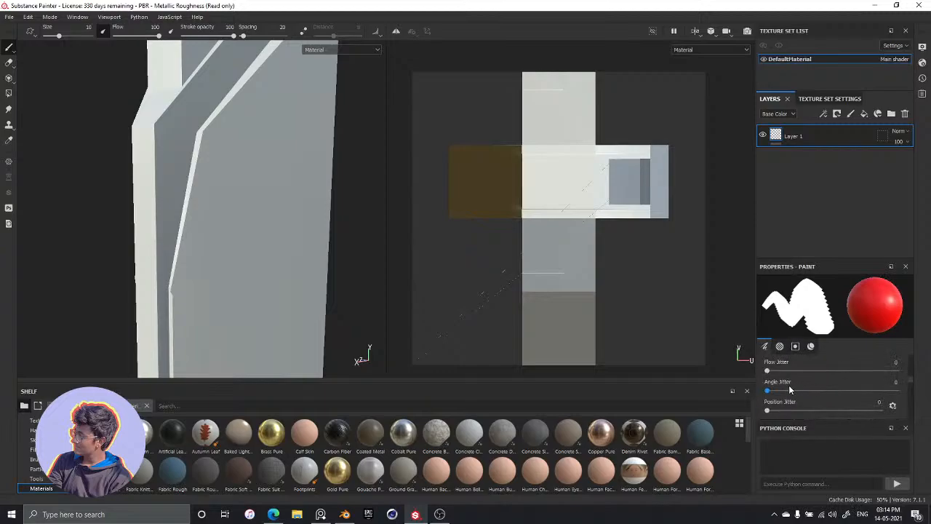
pyautogui.scroll(-2, 804, 389)
pyautogui.scroll(5, 800, 384)
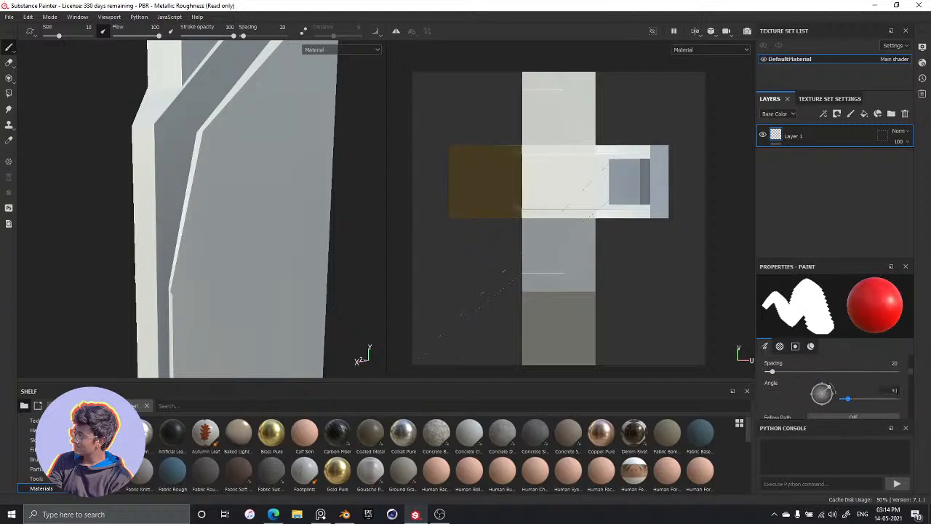
pyautogui.hotkey('ctrl', 'z')
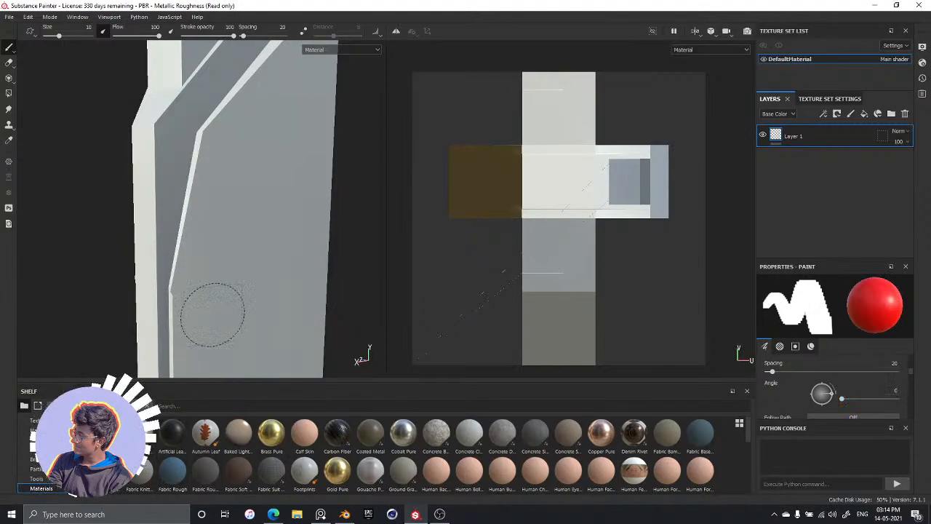
# Try stamping a few small red squares on the tower's large side face, then undo them all
pyautogui.click(254, 231)
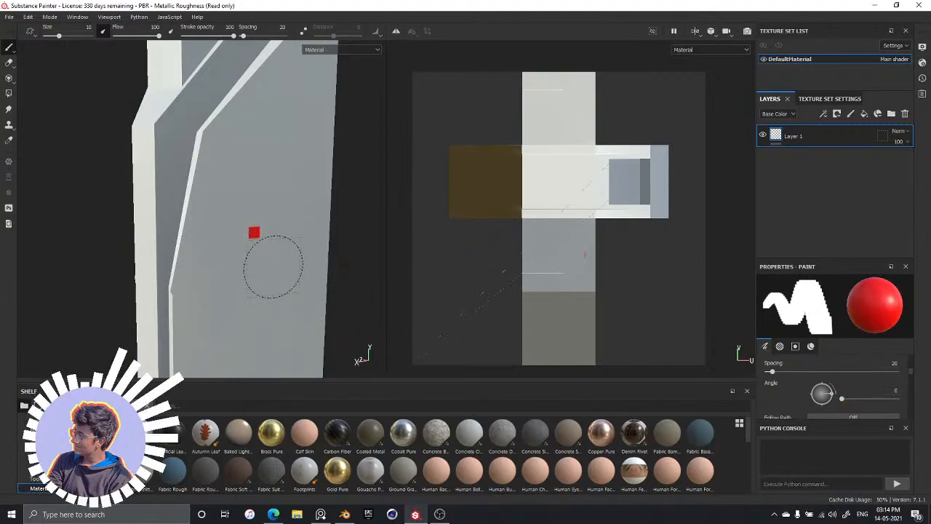
pyautogui.click(231, 220)
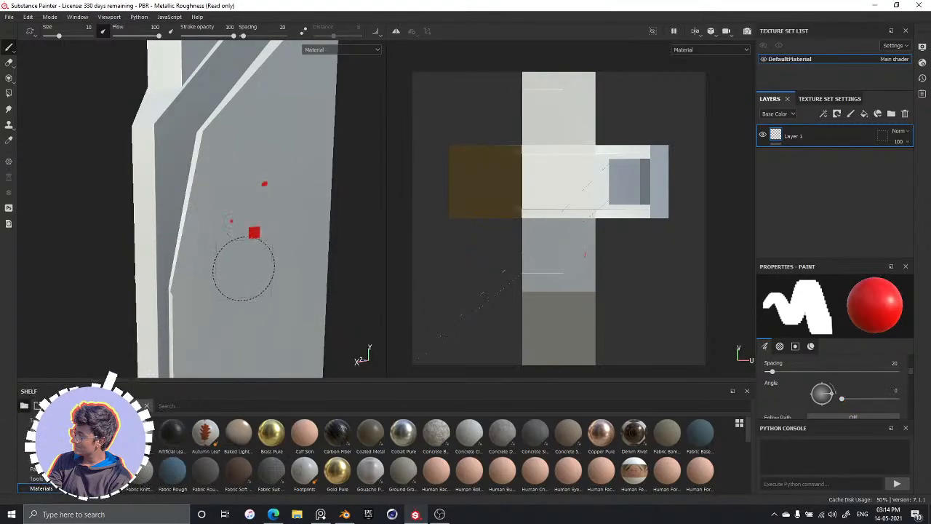
pyautogui.click(255, 288)
pyautogui.click(304, 242)
pyautogui.hotkey('ctrl', 'z')
pyautogui.hotkey('ctrl', 'z')
pyautogui.hotkey('ctrl', 'z')
pyautogui.hotkey('ctrl', 'z')
pyautogui.hotkey('ctrl', 'z')
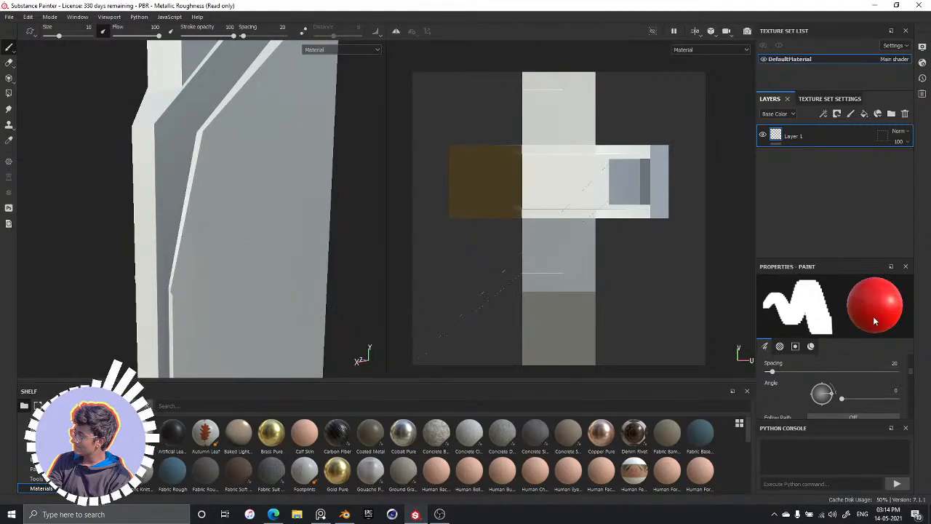
# Examine the brush's alpha parameters and the colour and texture choices for its base colour, leaving them as they are
pyautogui.click(779, 346)
pyautogui.scroll(-3, 850, 380)
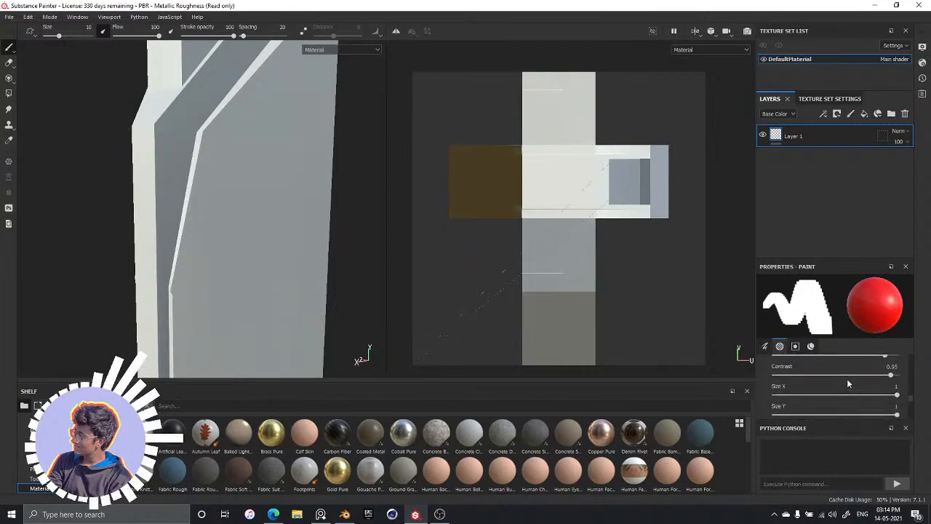
pyautogui.scroll(-5, 847, 378)
pyautogui.scroll(-2, 846, 380)
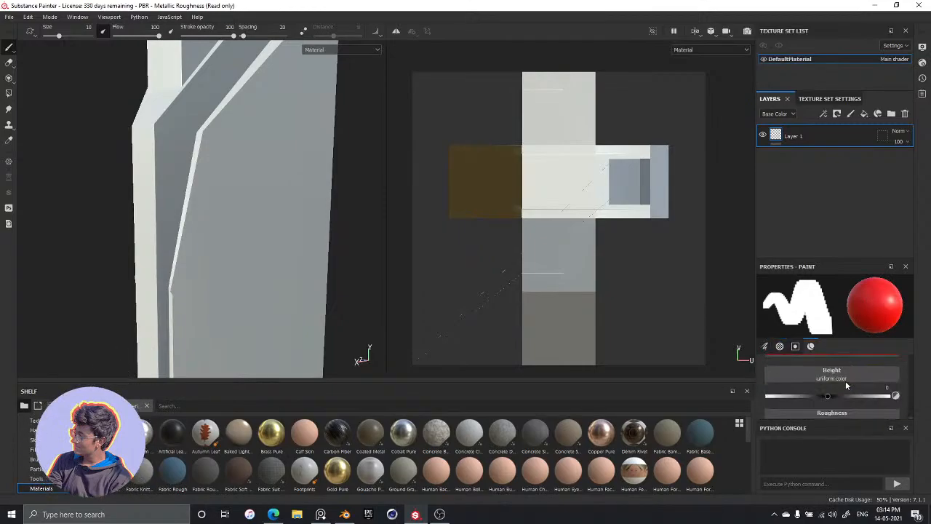
pyautogui.scroll(1, 829, 373)
pyautogui.click(827, 380)
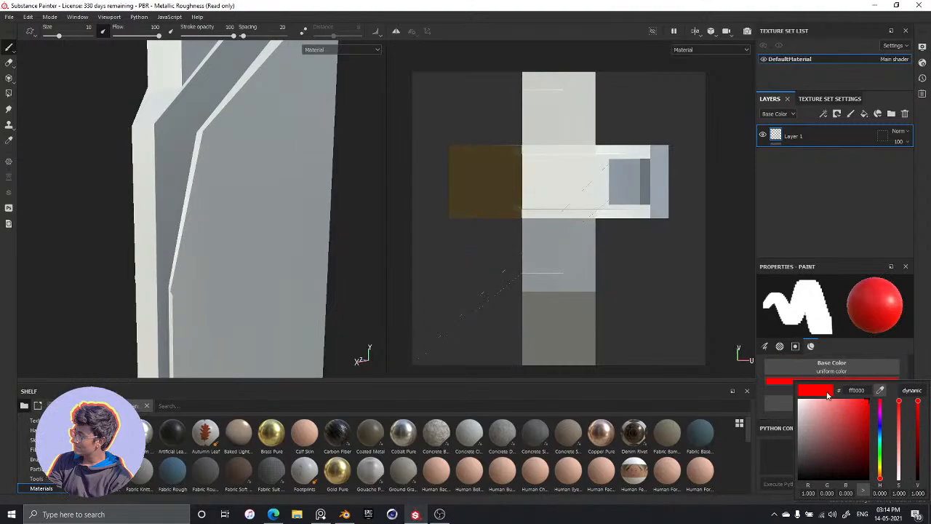
pyautogui.click(827, 363)
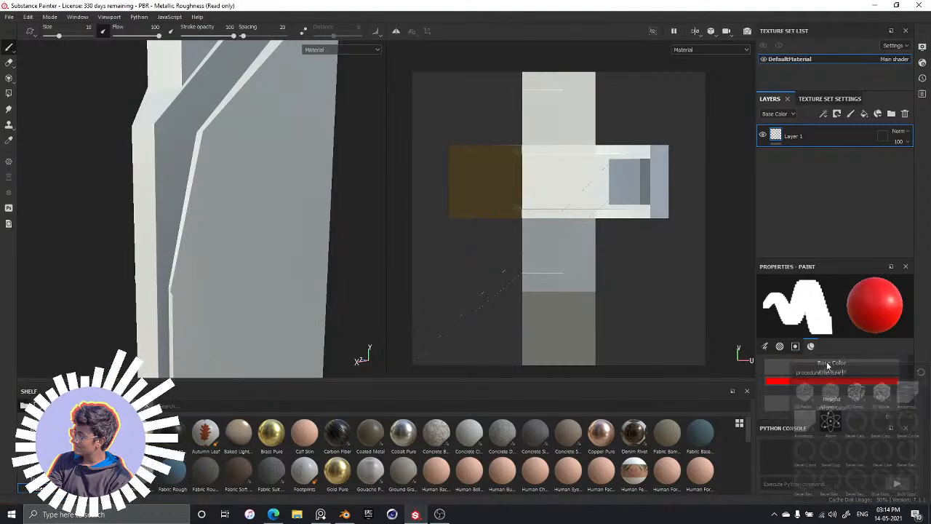
pyautogui.click(777, 384)
pyautogui.click(769, 380)
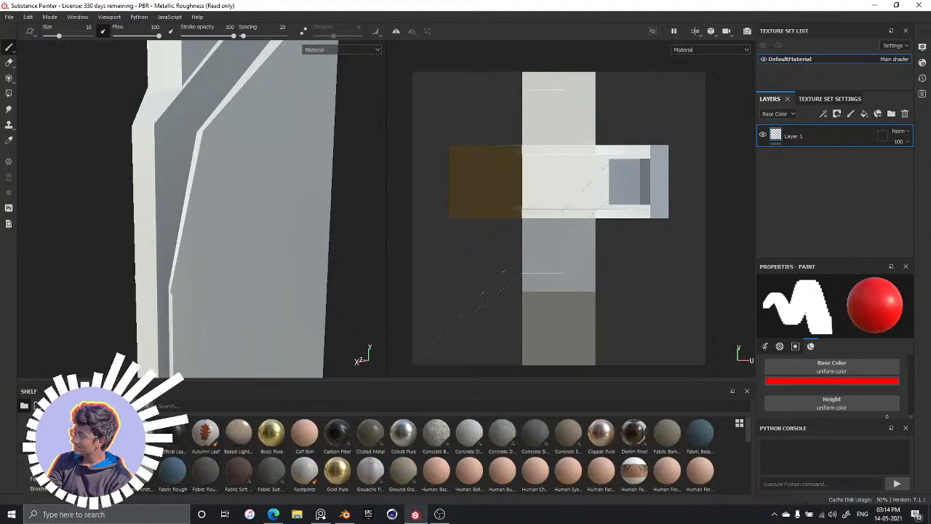
# Browse the shelf's grunge textures from beginning to end
pyautogui.click(41, 448)
pyautogui.click(33, 430)
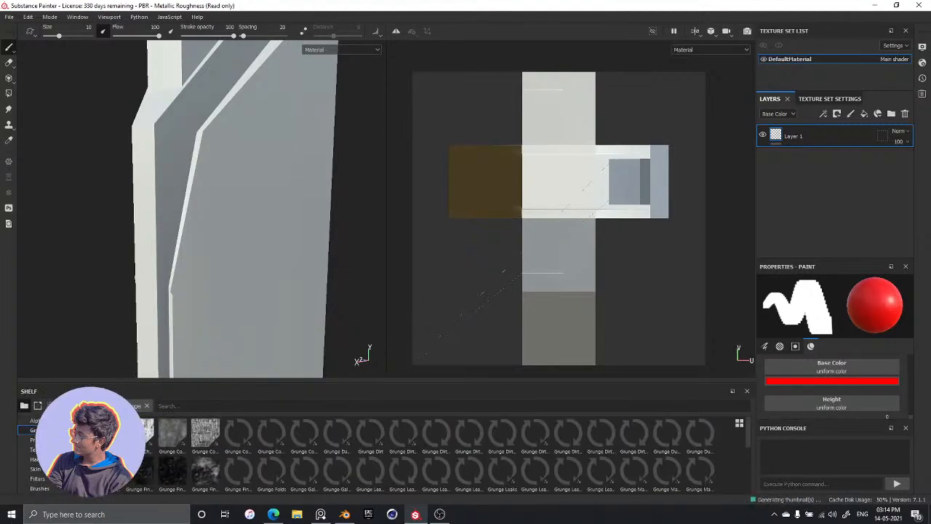
pyautogui.scroll(-5, 401, 434)
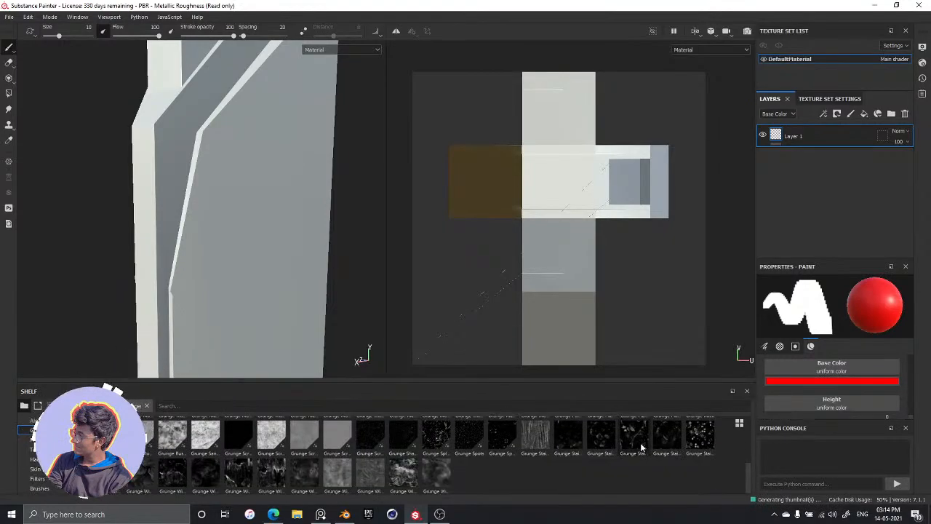
pyautogui.scroll(3, 434, 459)
pyautogui.scroll(-3, 62, 456)
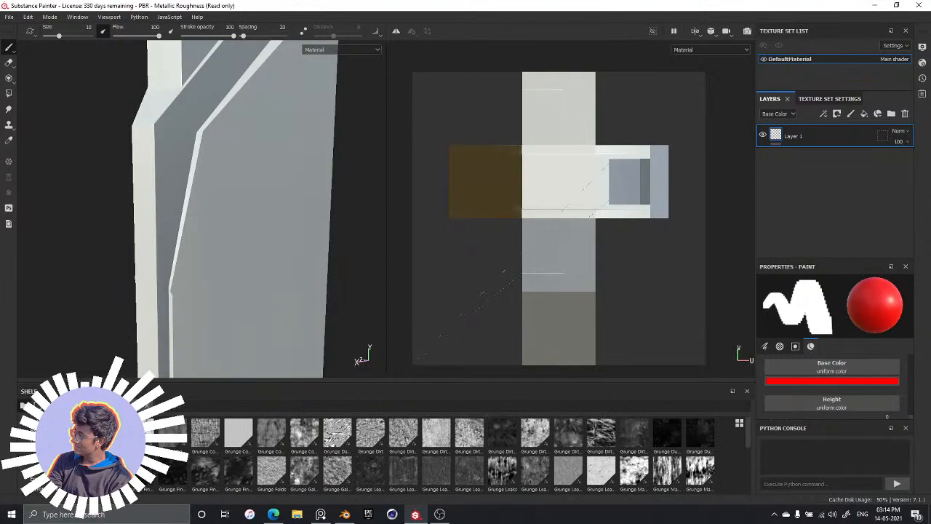
# Browse the shelf's materials and preview Steel Rough as a candidate surface for the tower
pyautogui.click(50, 450)
pyautogui.scroll(-5, 344, 456)
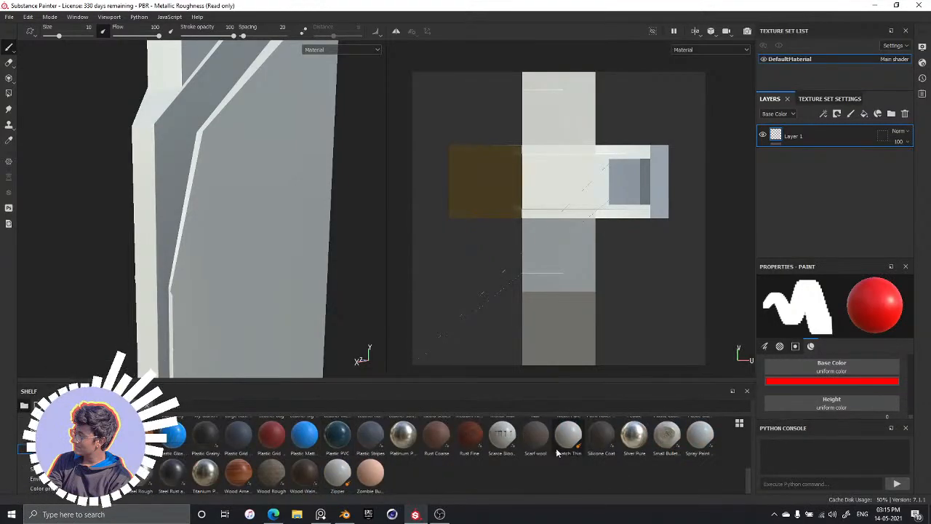
pyautogui.moveTo(608, 434)
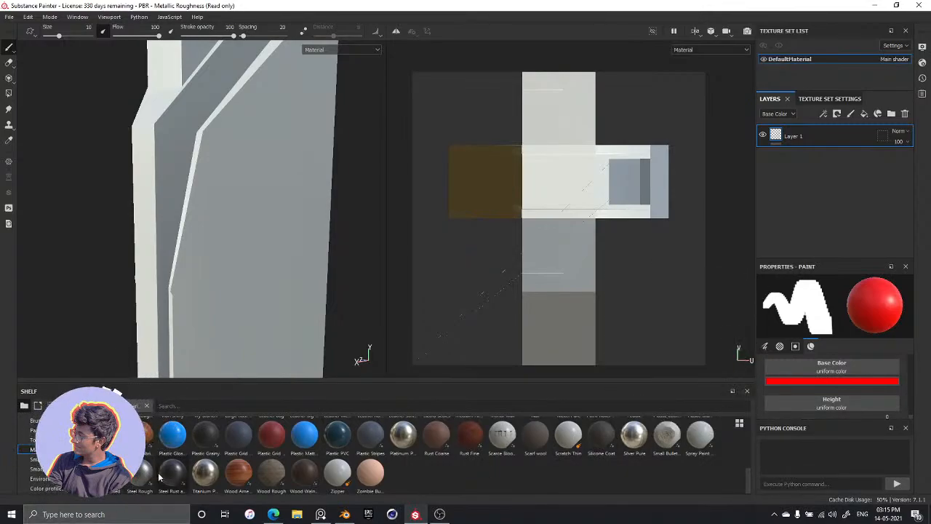
pyautogui.moveTo(167, 476)
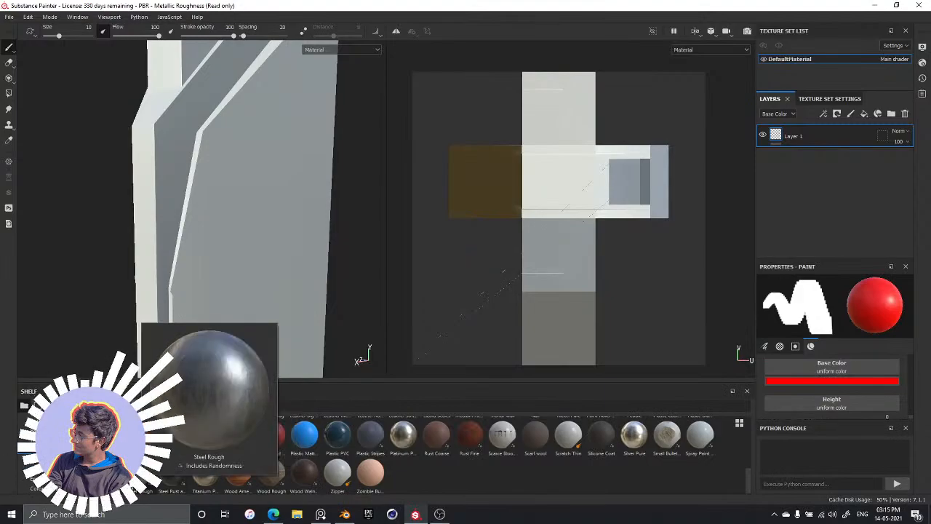
pyautogui.moveTo(113, 474)
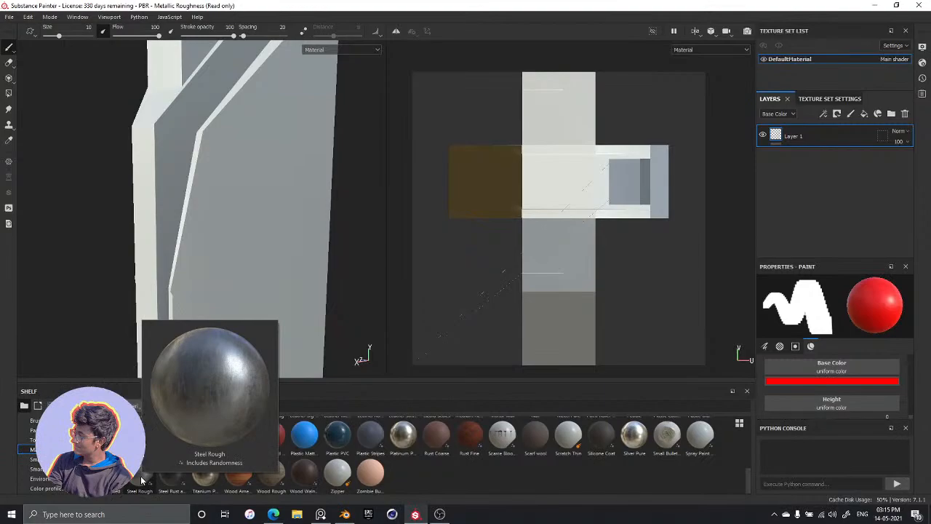
pyautogui.scroll(5, 141, 476)
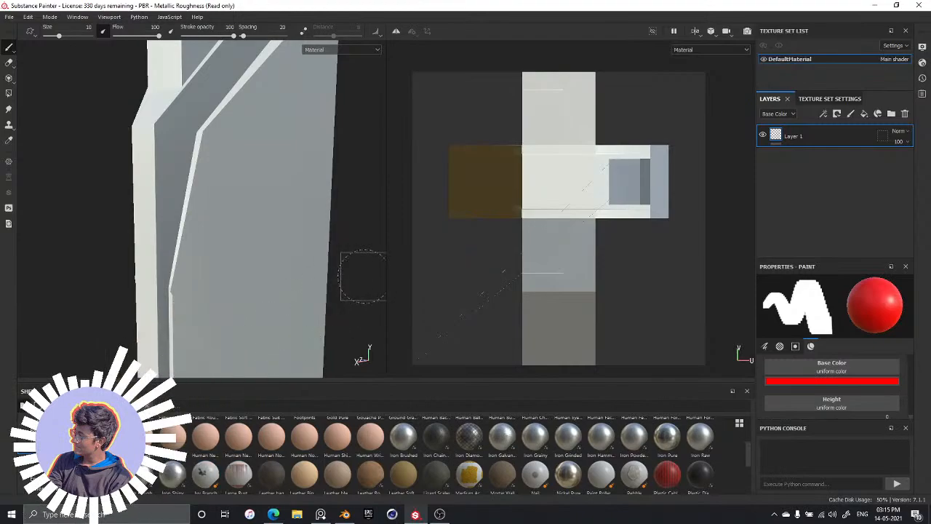
# Switch to the reference image board and study the dusk picture of the tower from its top to its foggy base
pyautogui.hotkey('alt', 'Tab')
pyautogui.moveTo(539, 194); pyautogui.dragTo(528, 335, button='middle')
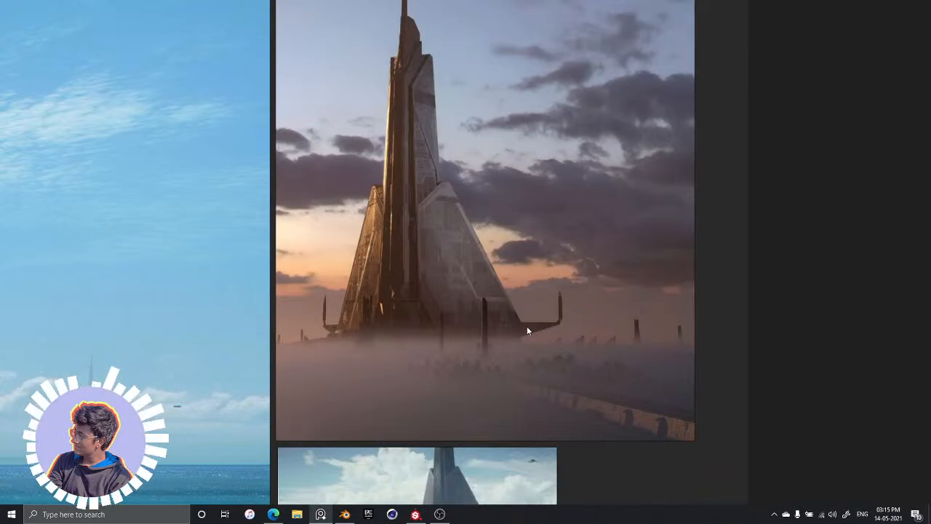
pyautogui.scroll(5, 369, 166)
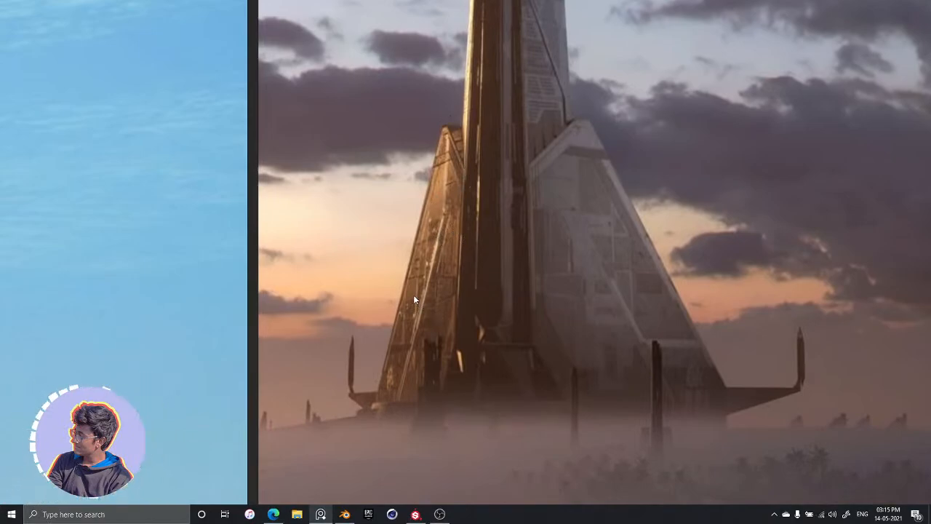
pyautogui.moveTo(449, 168); pyautogui.dragTo(376, 396, button='middle')
pyautogui.scroll(-3, 401, 298)
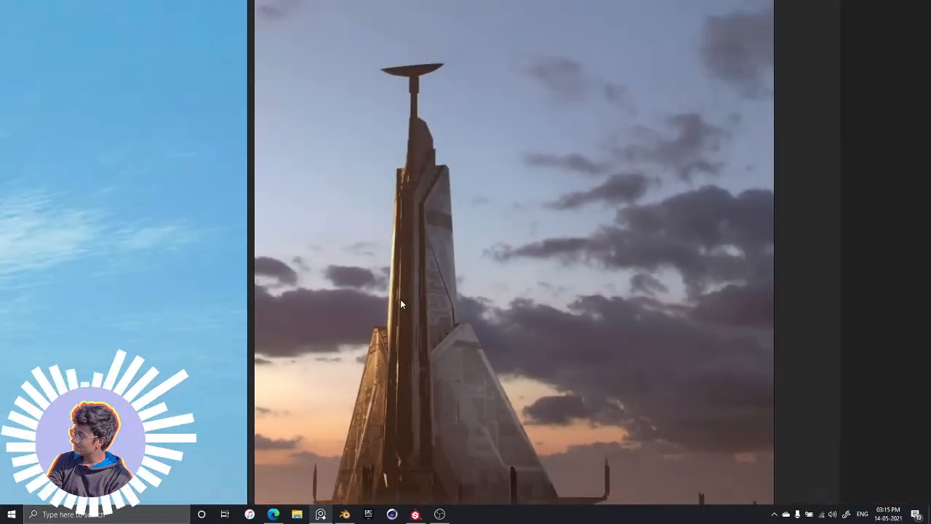
pyautogui.moveTo(400, 299); pyautogui.dragTo(465, 64, button='middle')
pyautogui.scroll(2, 457, 236)
pyautogui.moveTo(647, 173); pyautogui.dragTo(630, 86, button='middle')
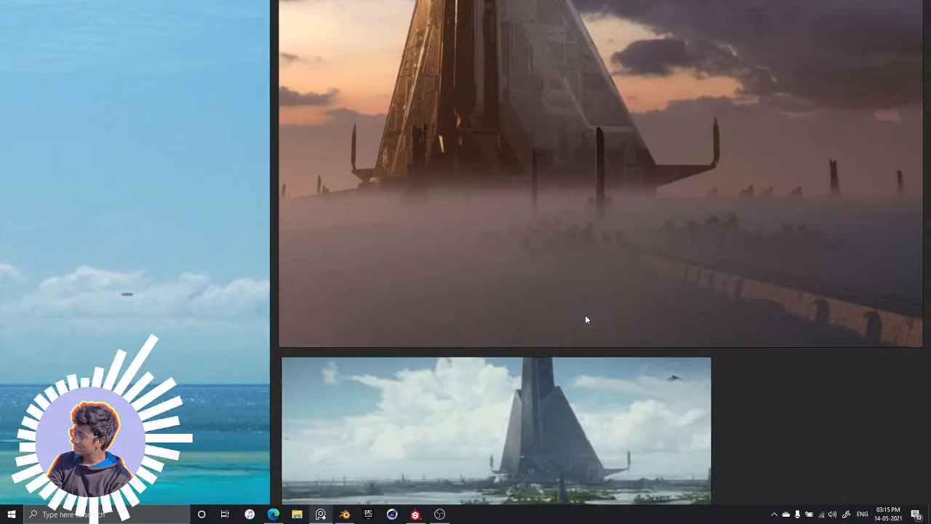
# Examine the pale daytime painting of the tower for its overall colour and panel shapes
pyautogui.scroll(-3, 587, 311)
pyautogui.moveTo(591, 304); pyautogui.dragTo(724, 205, button='middle')
pyautogui.moveTo(324, 374); pyautogui.dragTo(723, 97, button='middle')
pyautogui.moveTo(391, 196); pyautogui.dragTo(563, 179, button='middle')
pyautogui.scroll(4, 442, 190)
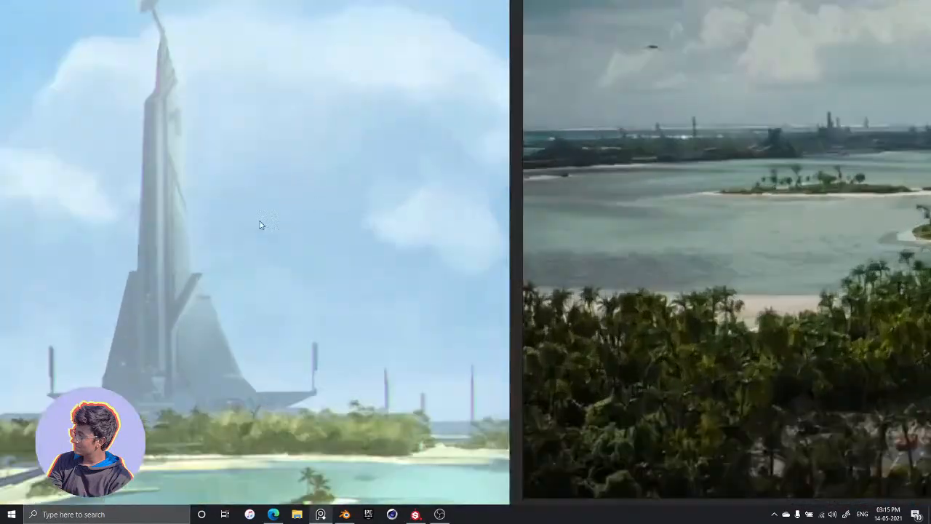
pyautogui.moveTo(256, 224); pyautogui.dragTo(390, 195, button='middle')
# Compare the aerial picture with the green beam and the tall sunset picture with the lattice mast and palm trees
pyautogui.scroll(-4, 390, 194)
pyautogui.moveTo(570, 181); pyautogui.dragTo(299, 294, button='middle')
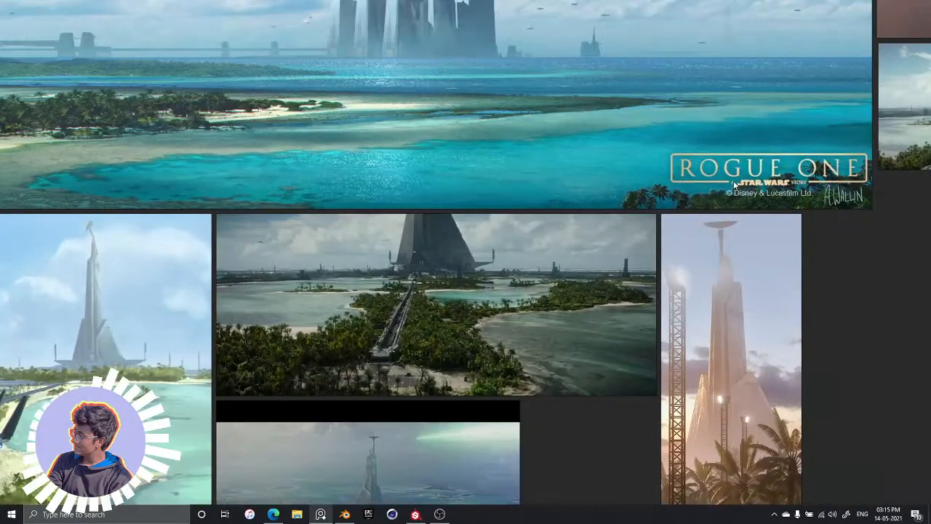
pyautogui.moveTo(704, 265)
pyautogui.mouseDown(button='middle')
pyautogui.moveTo(588, 213)
pyautogui.moveTo(578, 158)
pyautogui.mouseUp(button='middle')
pyautogui.scroll(3, 275, 380)
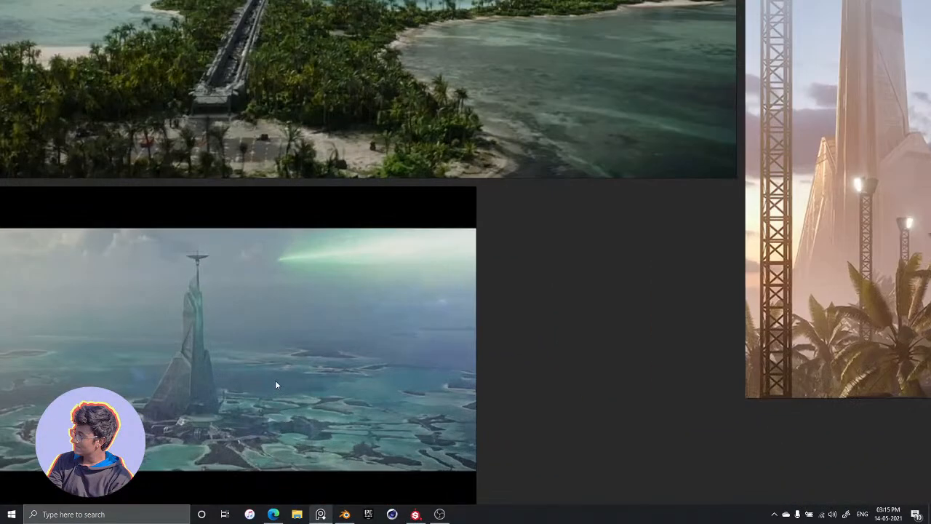
pyautogui.moveTo(275, 380); pyautogui.dragTo(379, 383, button='middle')
pyautogui.moveTo(632, 175)
pyautogui.mouseDown(button='middle')
pyautogui.moveTo(439, 355)
pyautogui.moveTo(265, 478)
pyautogui.mouseUp(button='middle')
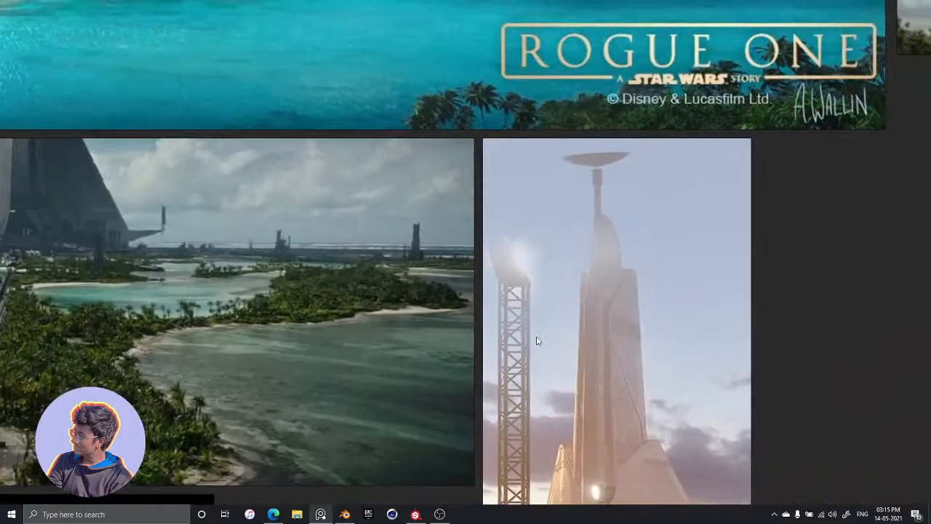
# Examine the sunset picture of the tower with the lattice mast up close, and switch back to Substance Painter
pyautogui.moveTo(601, 238); pyautogui.dragTo(457, 364, button='middle')
pyautogui.scroll(2, 459, 368)
pyautogui.moveTo(648, 198); pyautogui.dragTo(332, 436, button='middle')
pyautogui.moveTo(558, 333); pyautogui.dragTo(344, 444, button='middle')
pyautogui.hotkey('alt', 'Tab')
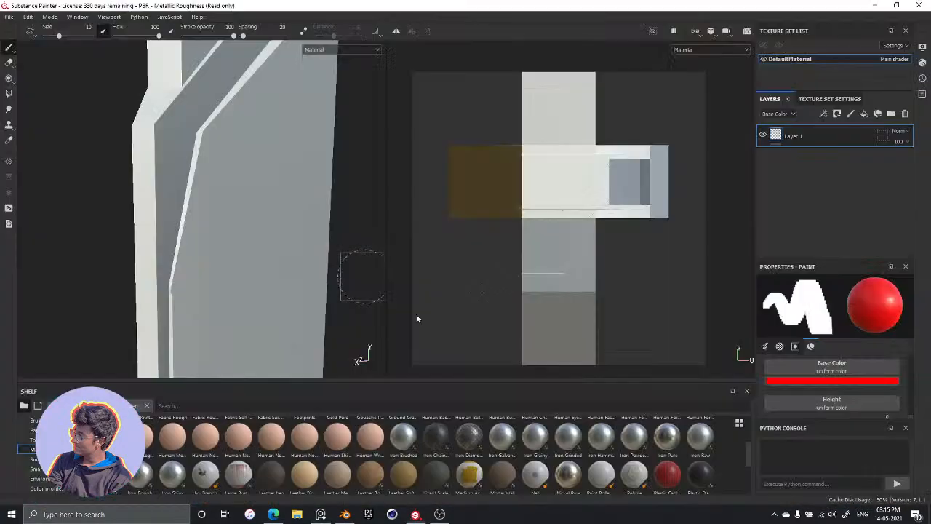
# Test a red square on the tower's side panel, undo it, and choose the Steel Rust material for the brush
pyautogui.click(254, 201)
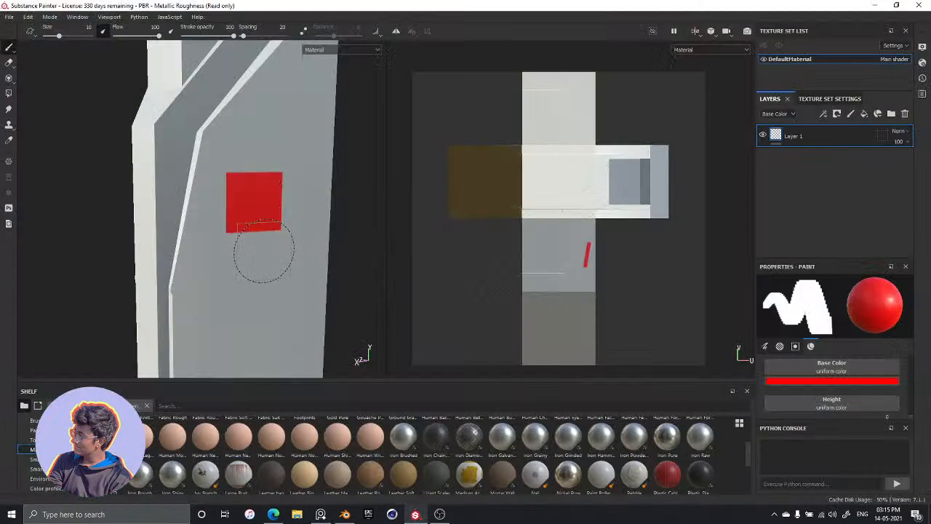
pyautogui.hotkey('ctrl', 'z')
pyautogui.scroll(-3, 297, 438)
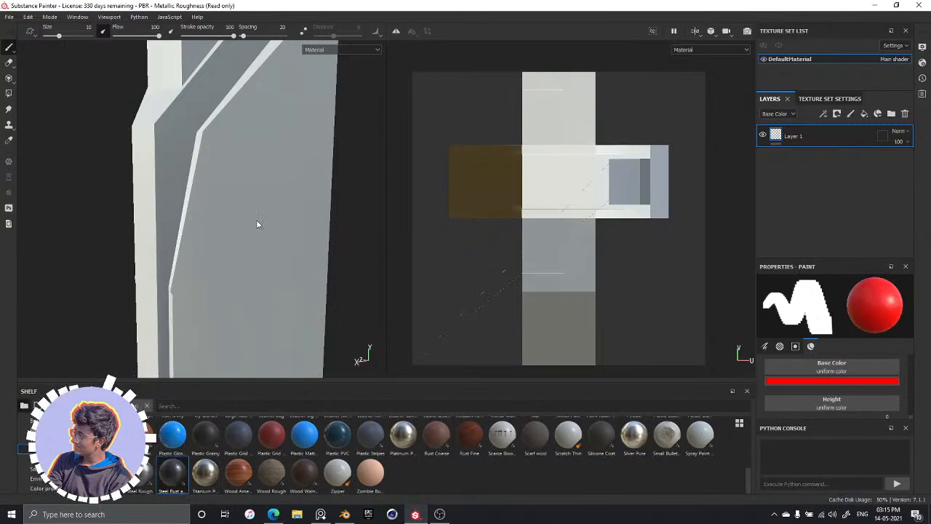
# Try a Steel Rust square on the tower's side panel, inspect its edges up close, and undo it
pyautogui.click(277, 254)
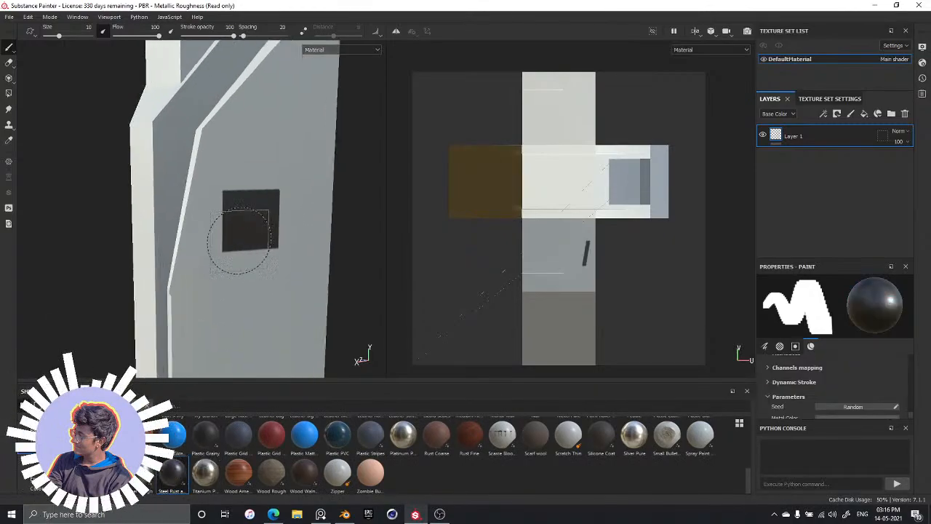
pyautogui.scroll(3, 280, 250)
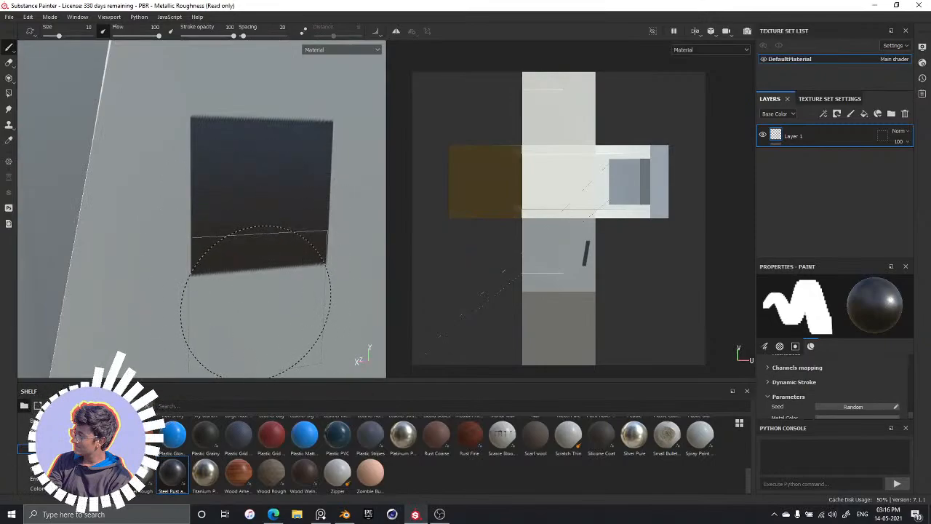
pyautogui.moveTo(264, 311)
pyautogui.keyDown('alt'); pyautogui.mouseDown()
pyautogui.moveTo(296, 312)
pyautogui.moveTo(303, 276)
pyautogui.moveTo(313, 286)
pyautogui.moveTo(281, 283)
pyautogui.mouseUp(); pyautogui.keyUp('alt')
pyautogui.scroll(-3, 277, 265)
pyautogui.scroll(6, 266, 242)
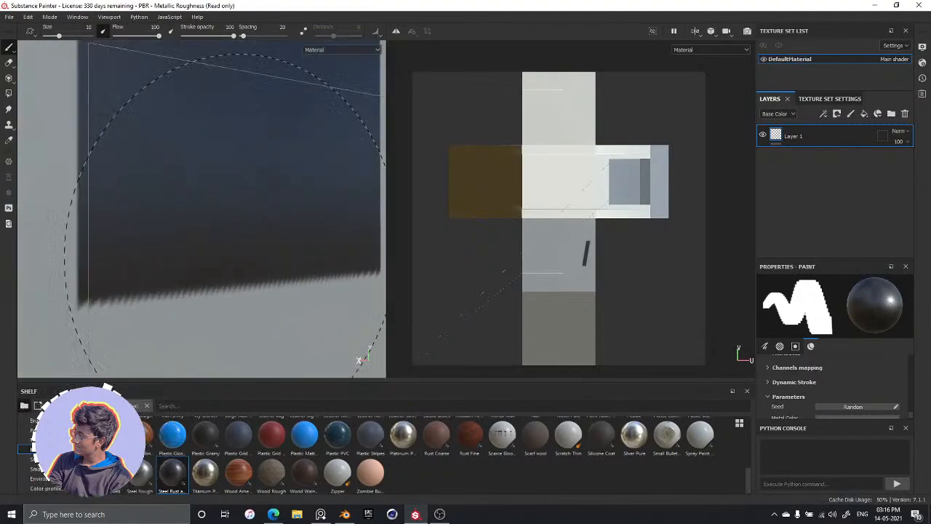
pyautogui.keyDown('alt'); pyautogui.moveTo(240, 246); pyautogui.dragTo(285, 244); pyautogui.keyUp('alt')
pyautogui.keyDown('alt'); pyautogui.moveTo(284, 215); pyautogui.dragTo(274, 391, button='middle'); pyautogui.keyUp('alt')
pyautogui.moveTo(317, 316)
pyautogui.keyDown('alt'); pyautogui.mouseDown()
pyautogui.moveTo(311, 278)
pyautogui.moveTo(301, 299)
pyautogui.moveTo(225, 301)
pyautogui.mouseUp(); pyautogui.keyUp('alt')
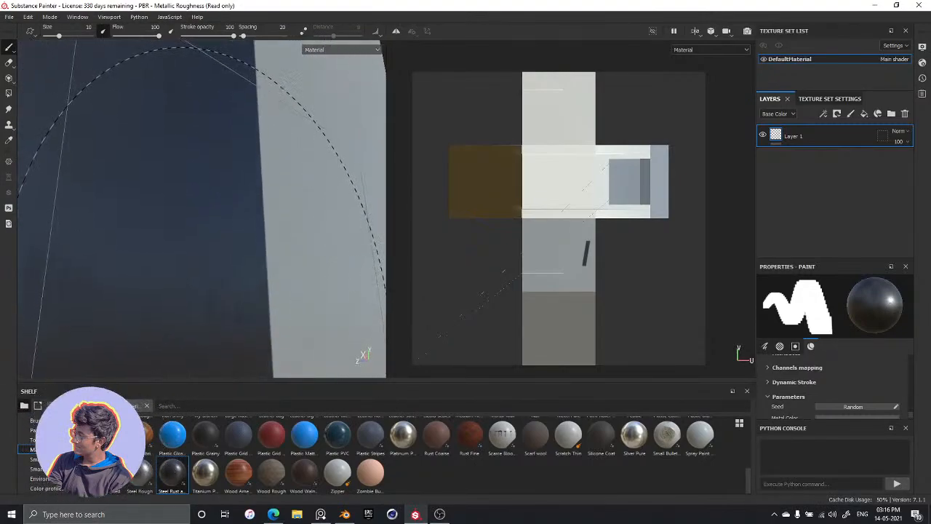
pyautogui.scroll(-6, 265, 268)
pyautogui.scroll(8, 277, 285)
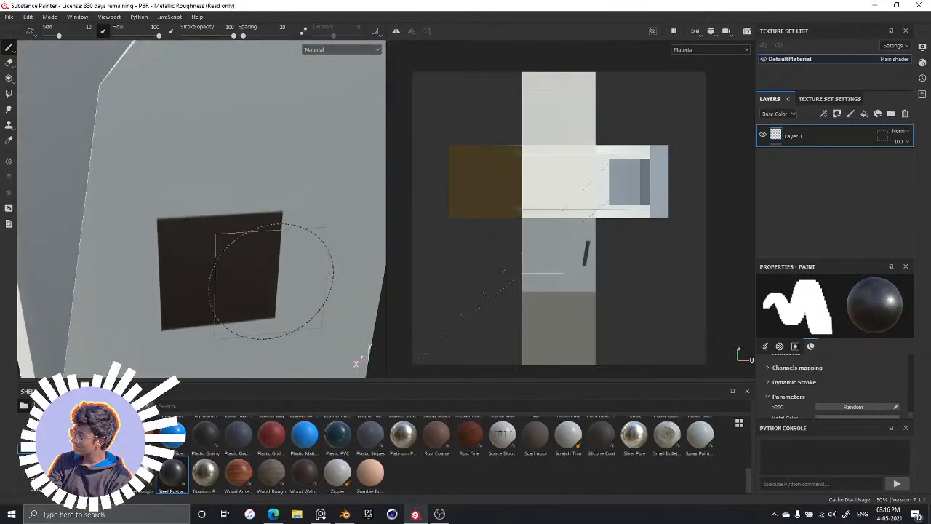
pyautogui.scroll(-4, 251, 247)
pyautogui.keyDown('alt'); pyautogui.moveTo(270, 272); pyautogui.dragTo(267, 265); pyautogui.keyUp('alt')
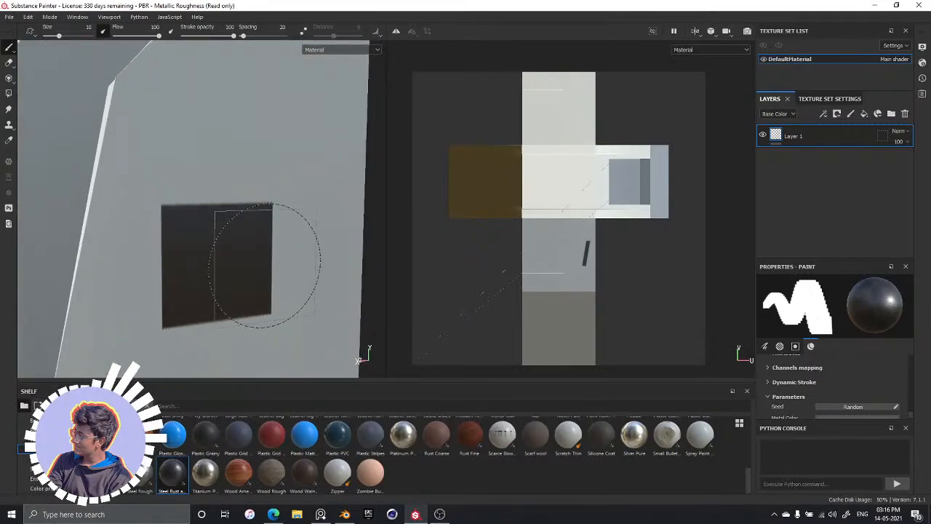
pyautogui.hotkey('ctrl', 'z')
pyautogui.scroll(-3, 266, 202)
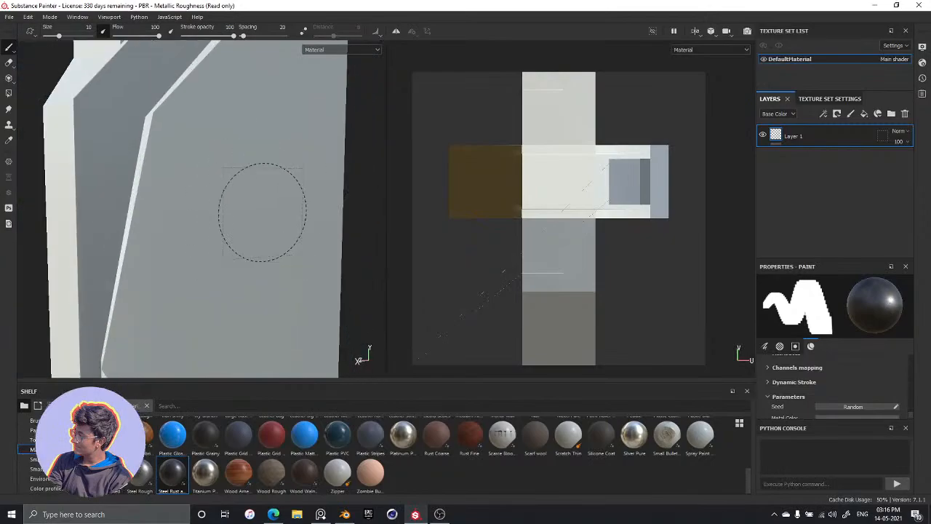
# Switch to the PureRef board, study the dusk picture of the tower from base to top, and return to Substance Painter
pyautogui.hotkey('alt', 'Tab')
pyautogui.hotkey('alt', 'Tab')
pyautogui.hotkey('alt', 'Tab')
pyautogui.hotkey('alt', 'Tab')
pyautogui.hotkey('alt', 'Tab')
pyautogui.hotkey('alt', 'Tab')
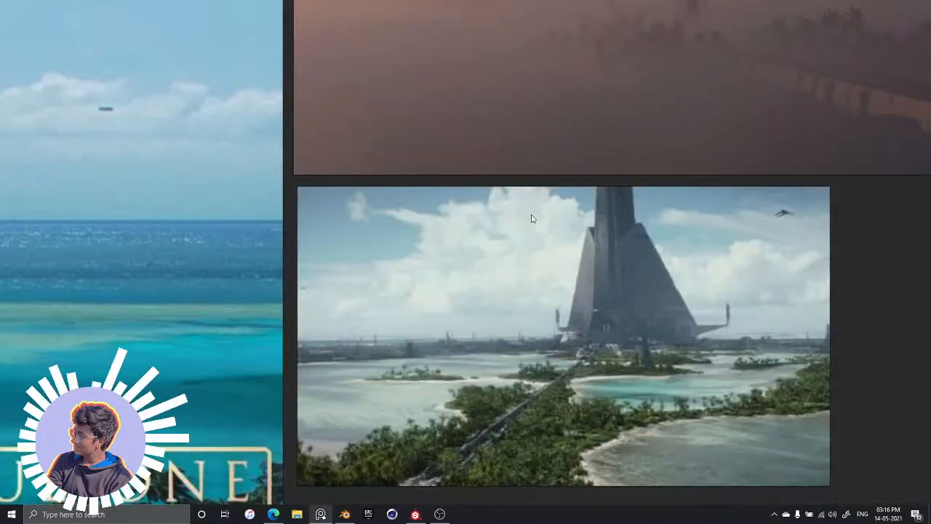
pyautogui.moveTo(568, 95); pyautogui.dragTo(360, 455, button='middle')
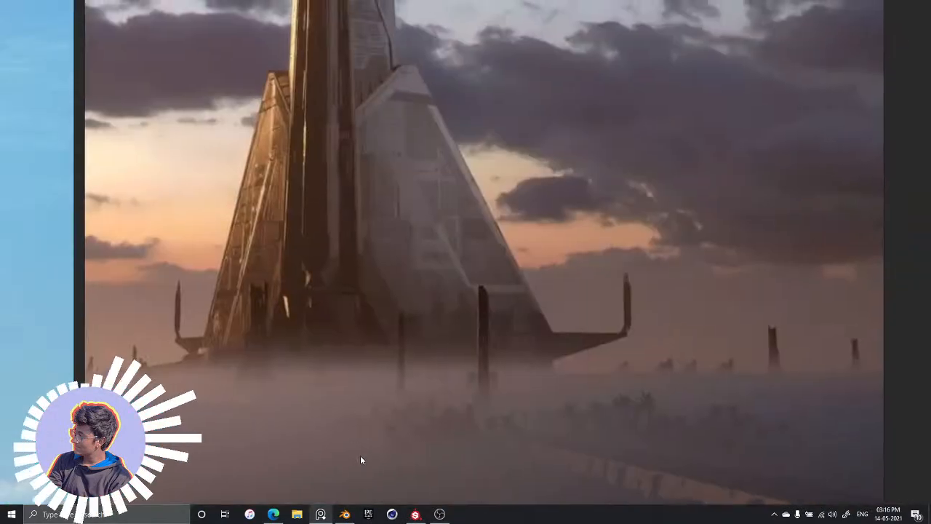
pyautogui.moveTo(452, 318); pyautogui.dragTo(449, 433, button='middle')
pyautogui.moveTo(409, 284); pyautogui.dragTo(433, 424, button='middle')
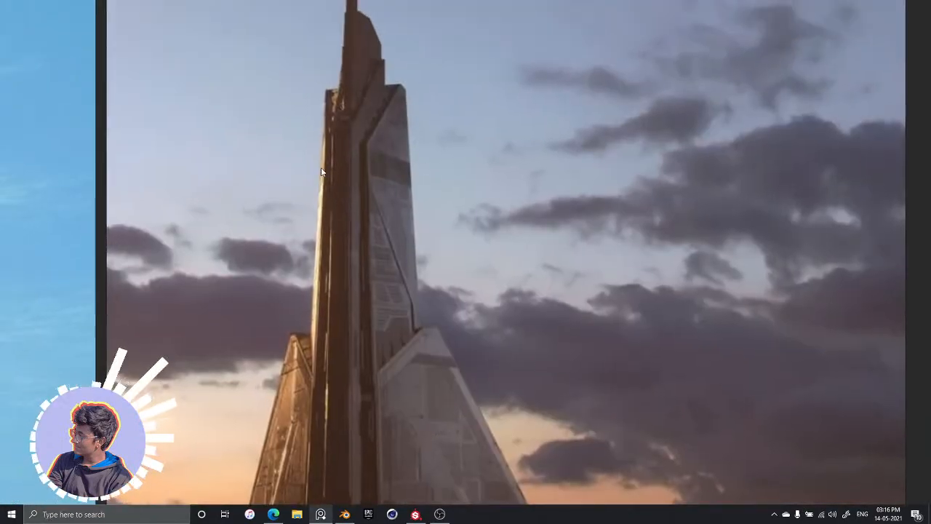
pyautogui.hotkey('alt', 'Tab')
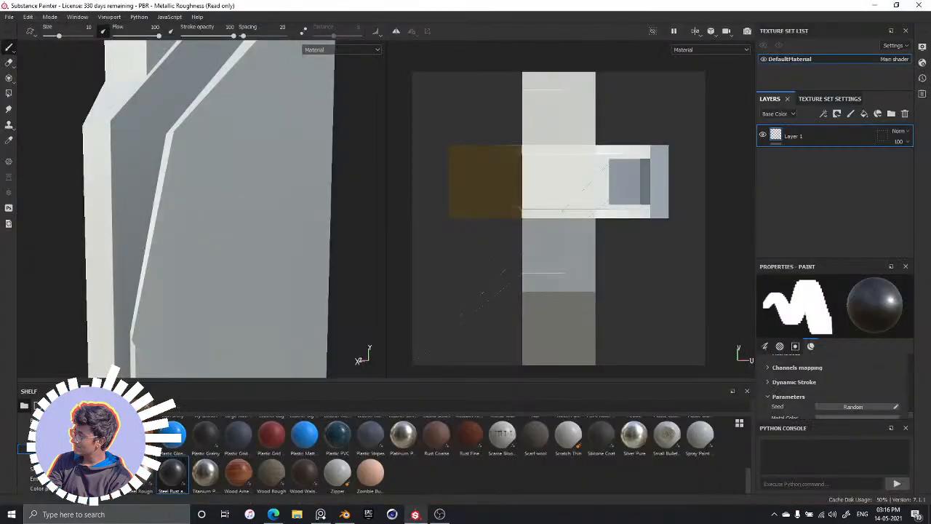
pyautogui.hotkey('alt', 'Tab')
pyautogui.hotkey('alt', 'Tab')
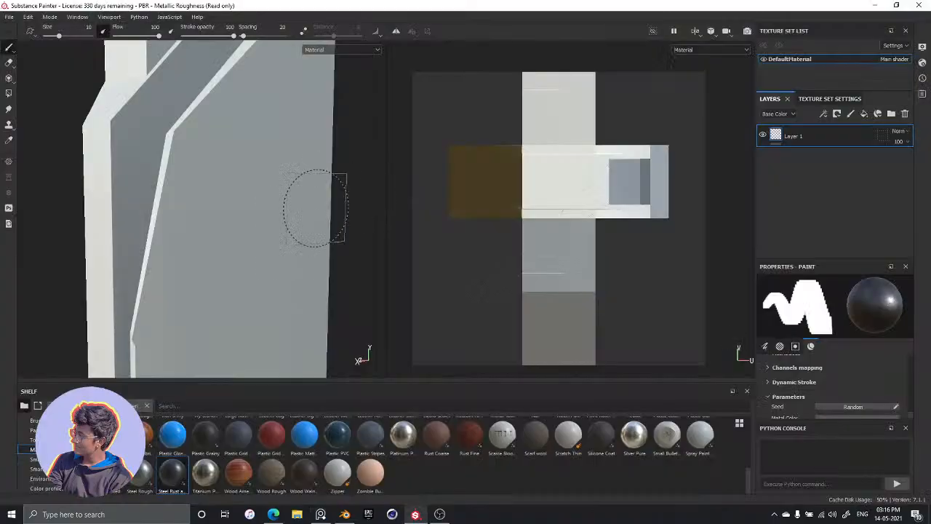
# Try freehand Steel Rust strokes across the tower's side panel in the 3D view, and undo each one
pyautogui.moveTo(233, 240)
pyautogui.keyDown('alt'); pyautogui.mouseDown()
pyautogui.moveTo(240, 240)
pyautogui.moveTo(220, 243)
pyautogui.moveTo(277, 271)
pyautogui.moveTo(308, 270)
pyautogui.moveTo(274, 266)
pyautogui.moveTo(260, 297)
pyautogui.moveTo(243, 300)
pyautogui.moveTo(226, 268)
pyautogui.mouseUp(); pyautogui.keyUp('alt')
pyautogui.scroll(2, 226, 267)
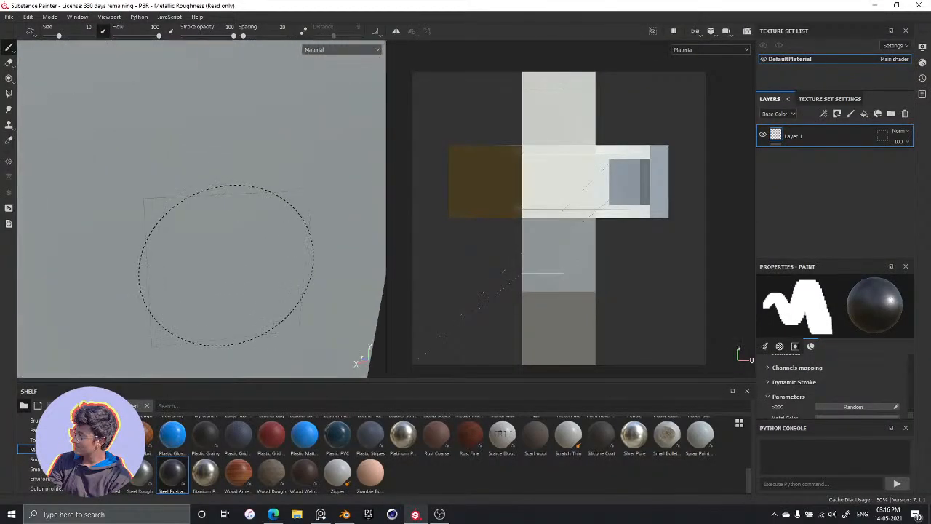
pyautogui.scroll(-2, 226, 269)
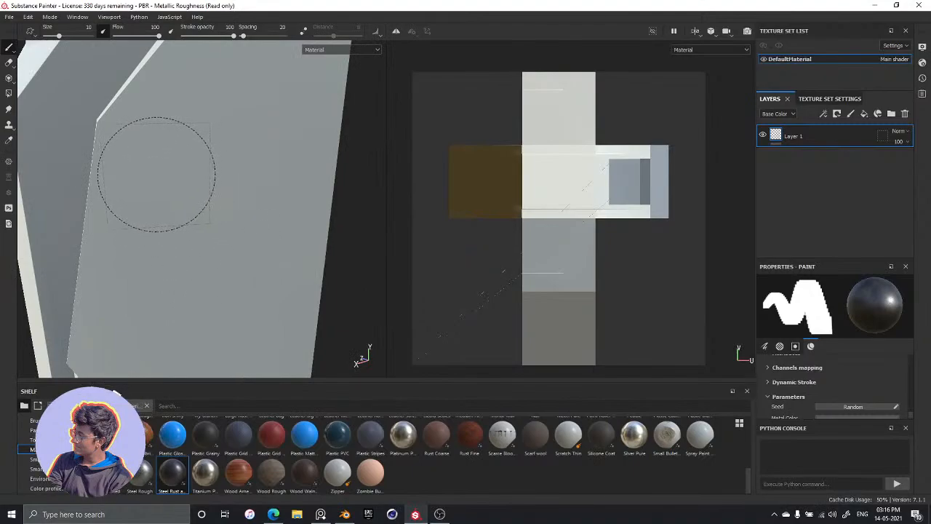
pyautogui.moveTo(169, 180); pyautogui.dragTo(248, 216)
pyautogui.hotkey('ctrl', 'z')
pyautogui.moveTo(153, 174)
pyautogui.mouseDown()
pyautogui.moveTo(284, 166)
pyautogui.moveTo(339, 176)
pyautogui.moveTo(346, 249)
pyautogui.moveTo(222, 235)
pyautogui.moveTo(214, 254)
pyautogui.moveTo(291, 255)
pyautogui.moveTo(270, 256)
pyautogui.mouseUp()
pyautogui.hotkey('ctrl', 'z')
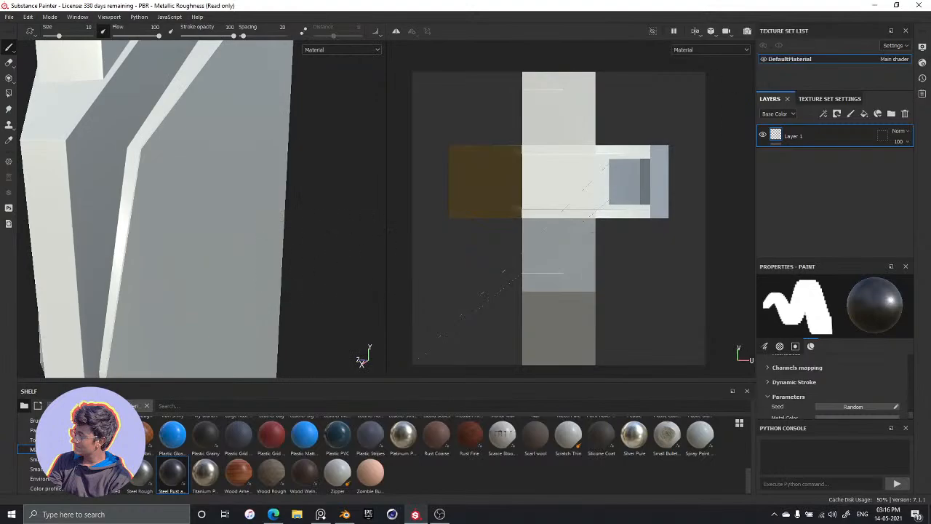
pyautogui.moveTo(179, 187)
pyautogui.mouseDown()
pyautogui.moveTo(245, 193)
pyautogui.moveTo(293, 212)
pyautogui.mouseUp()
pyautogui.hotkey('ctrl', 'z')
# Try freehand Steel Rust strokes down the side panel's island in the UV view, and undo each one
pyautogui.scroll(-2, 578, 241)
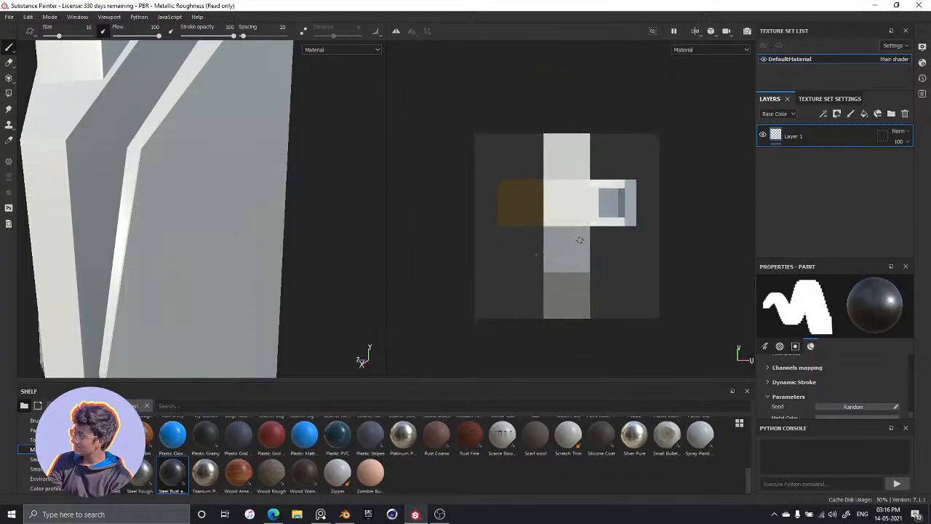
pyautogui.scroll(6, 577, 243)
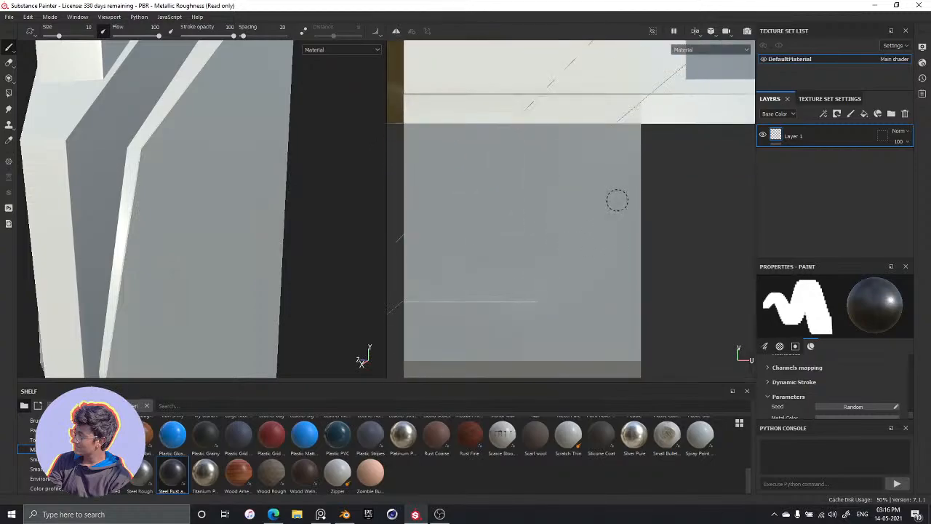
pyautogui.moveTo(630, 154); pyautogui.dragTo(610, 240)
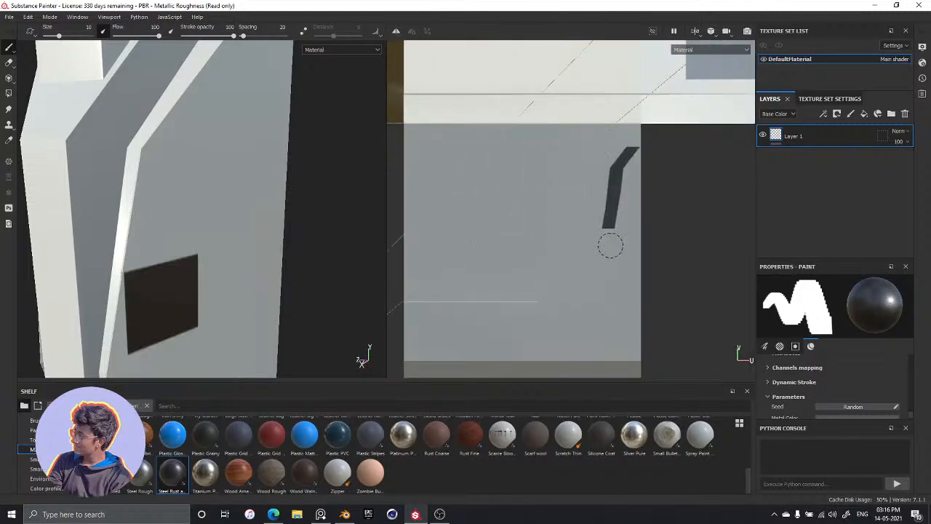
pyautogui.hotkey('ctrl', 'z')
pyautogui.moveTo(604, 164); pyautogui.dragTo(601, 302)
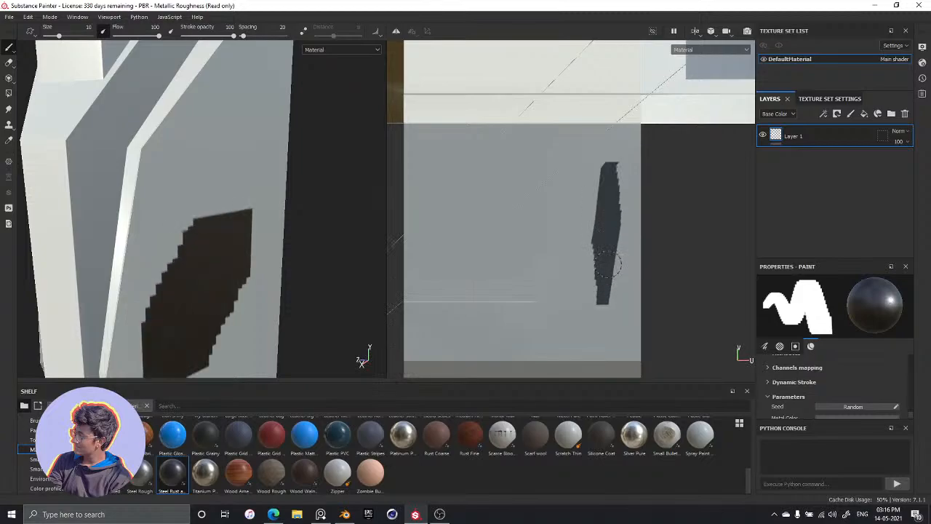
pyautogui.hotkey('ctrl', 'z')
pyautogui.moveTo(596, 220); pyautogui.dragTo(604, 246)
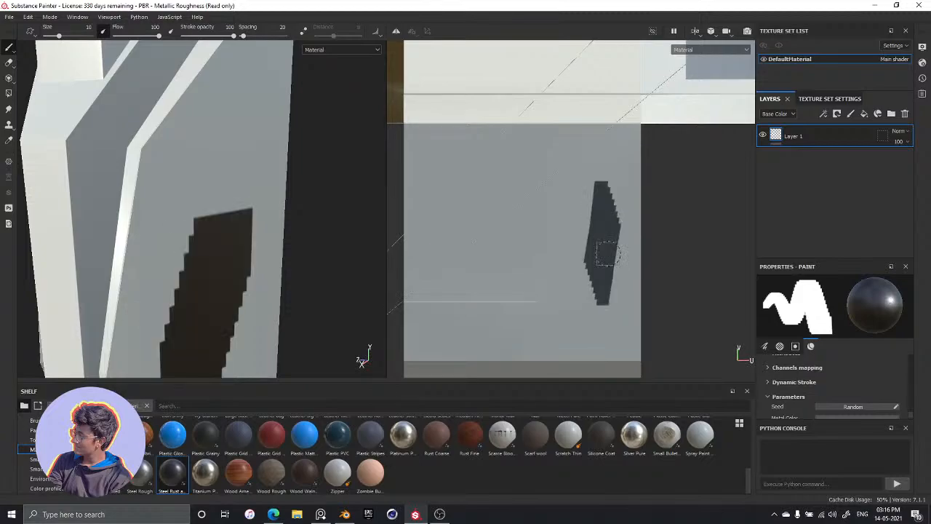
pyautogui.hotkey('ctrl', 'z')
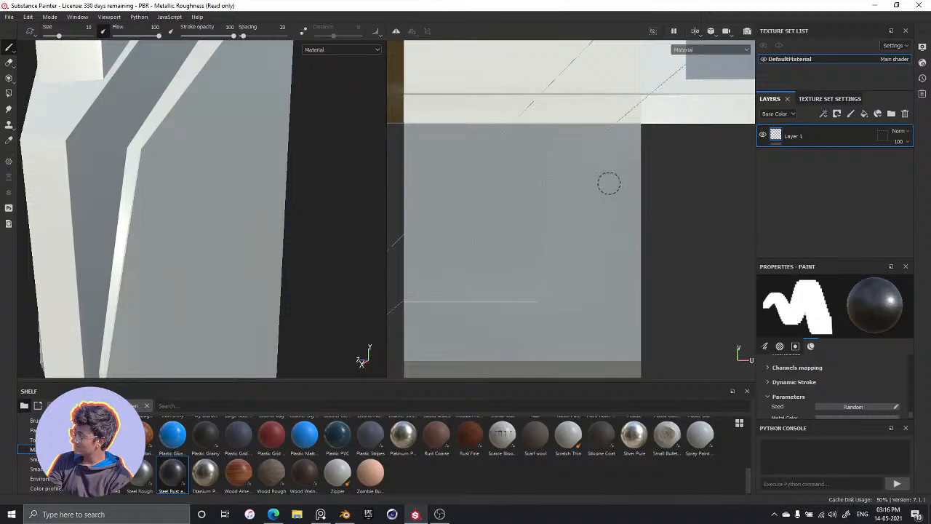
pyautogui.moveTo(609, 184); pyautogui.dragTo(612, 298)
pyautogui.hotkey('ctrl', 'z')
# Paint a straight Steel Rust band across the tower's side panel, from beside the pale trim to the outer edge
pyautogui.press('shift')
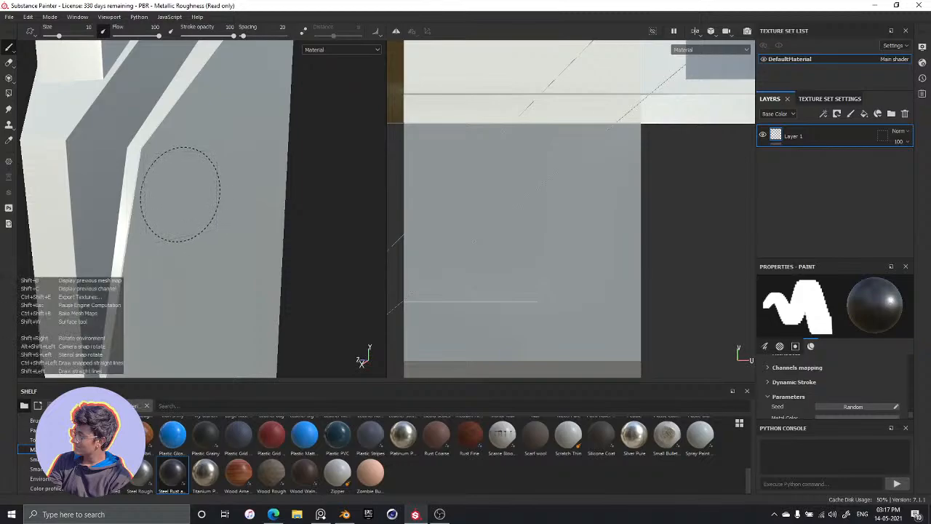
pyautogui.click(180, 195)
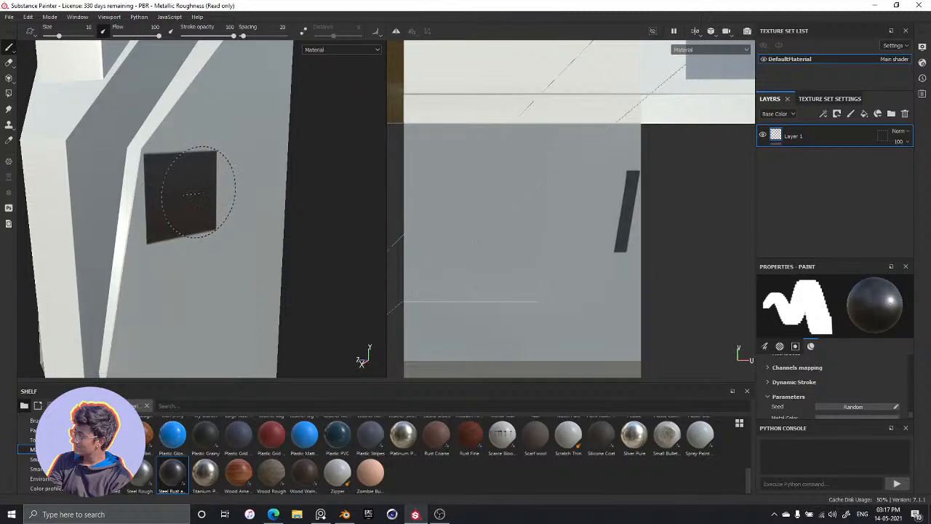
pyautogui.keyDown('shift'); pyautogui.click(286, 184); pyautogui.keyUp('shift')
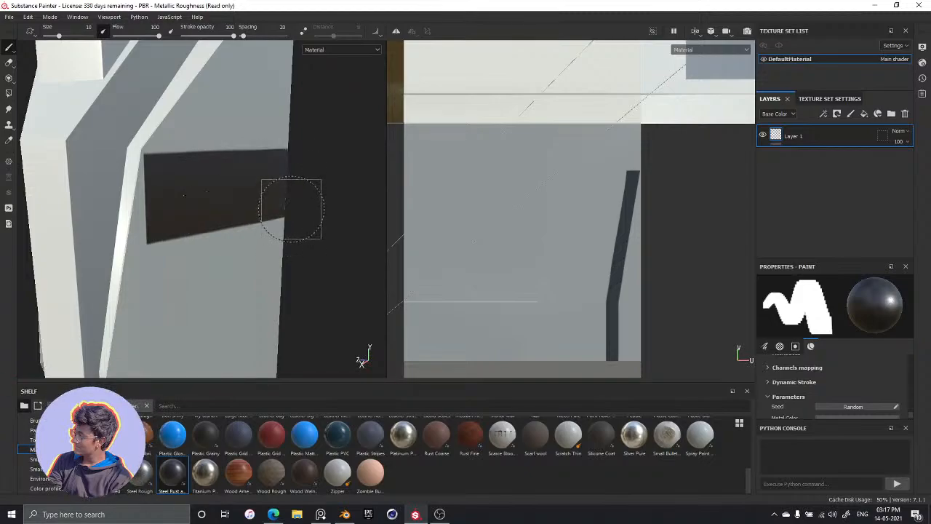
pyautogui.moveTo(328, 258)
pyautogui.keyDown('alt'); pyautogui.mouseDown()
pyautogui.moveTo(260, 243)
pyautogui.moveTo(279, 239)
pyautogui.moveTo(328, 272)
pyautogui.moveTo(338, 255)
pyautogui.moveTo(229, 197)
pyautogui.mouseUp(); pyautogui.keyUp('alt')
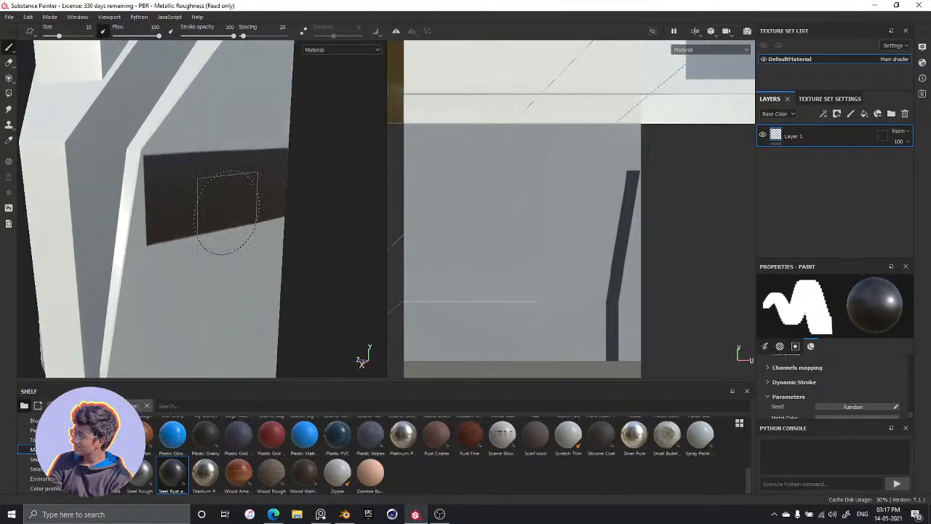
# Try extending the dark band's inner end towards the pale trim, check its edges up close, and undo the added stamps
pyautogui.click(174, 196)
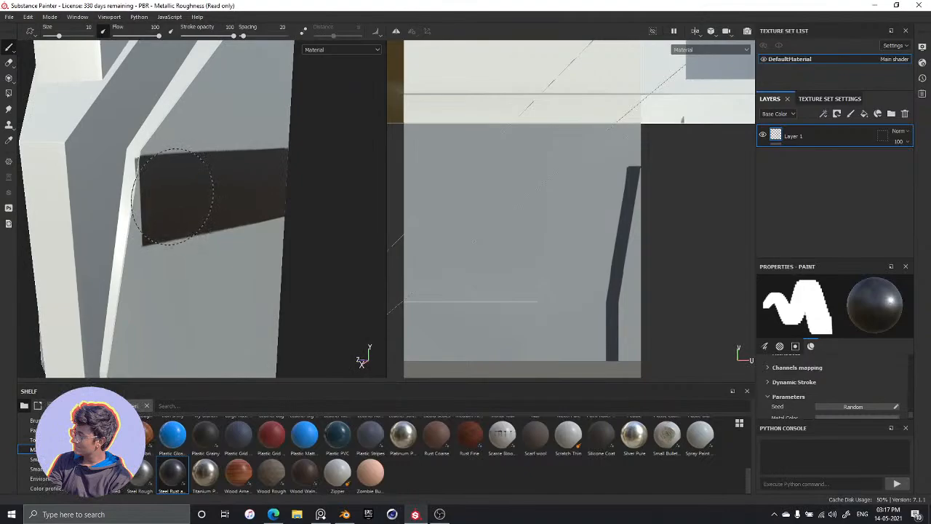
pyautogui.hotkey('ctrl', 'z')
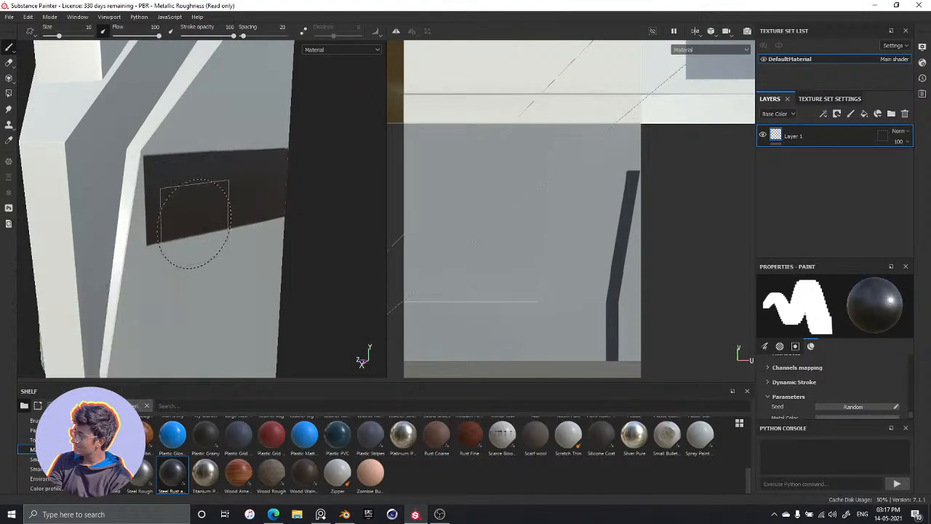
pyautogui.scroll(3, 181, 214)
pyautogui.scroll(-2, 179, 214)
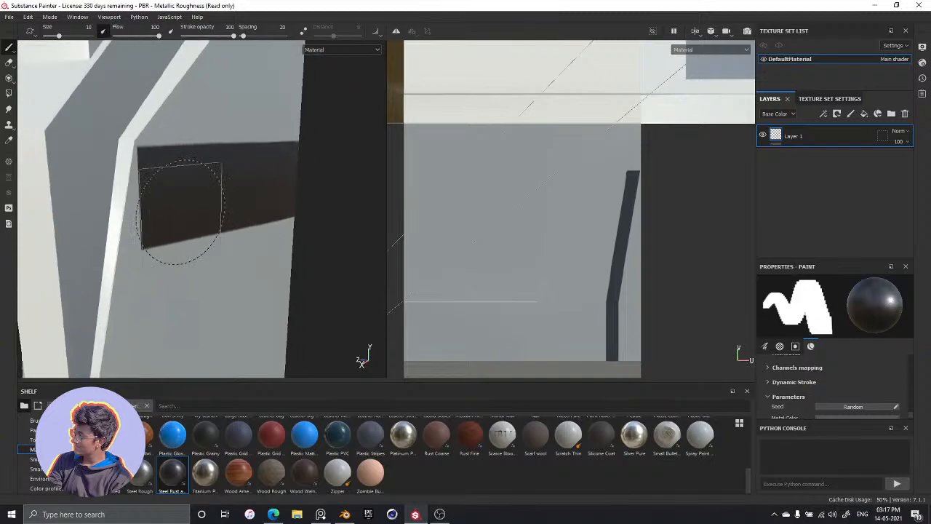
pyautogui.keyDown('alt'); pyautogui.moveTo(183, 233); pyautogui.dragTo(307, 208); pyautogui.keyUp('alt')
pyautogui.scroll(-1, 190, 204)
pyautogui.scroll(3, 172, 206)
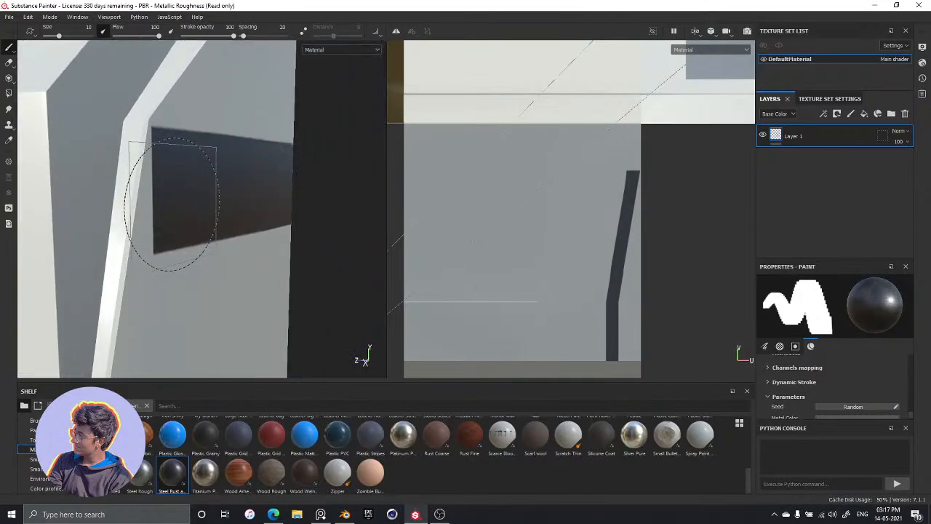
pyautogui.scroll(3, 170, 207)
pyautogui.keyDown('alt'); pyautogui.moveTo(167, 216); pyautogui.dragTo(126, 192); pyautogui.keyUp('alt')
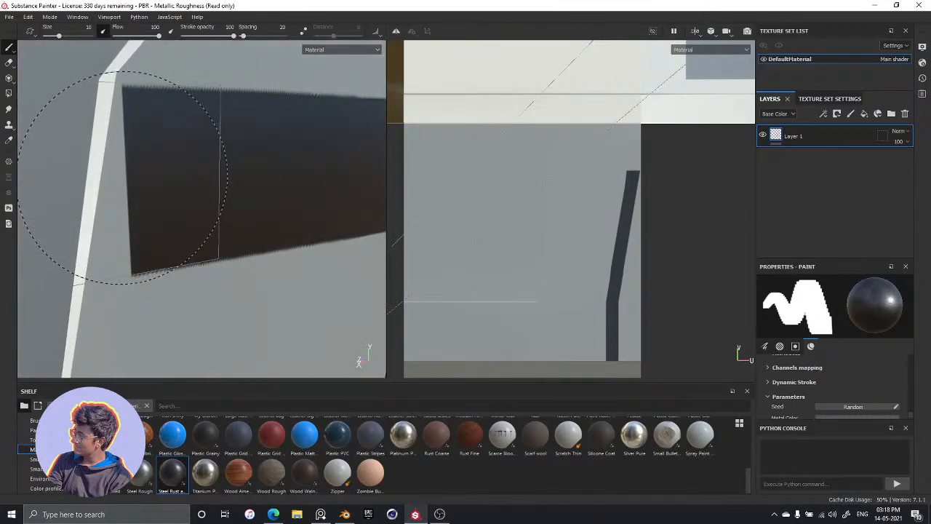
pyautogui.click(119, 181)
pyautogui.hotkey('ctrl', 'z')
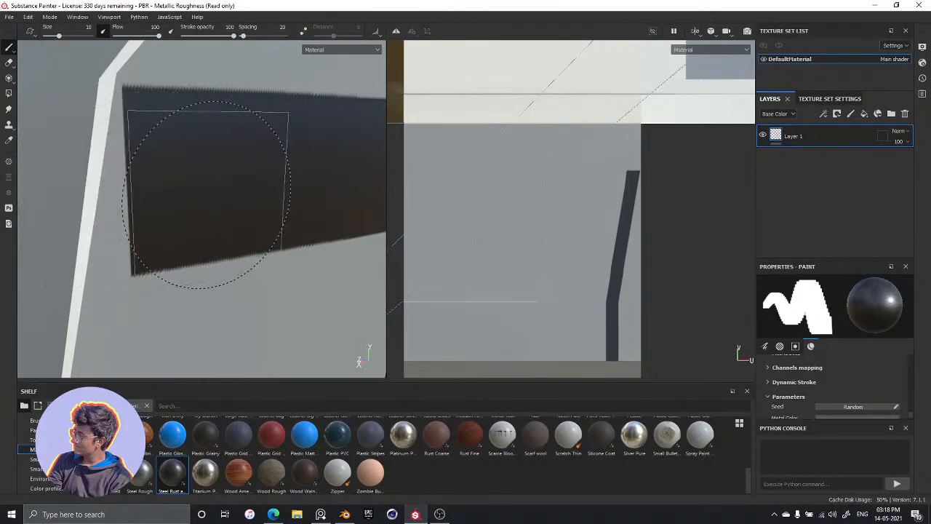
# Examine the paint brush's stroke, alpha and Steel Rust and Wear material parameters alongside the dark band on the side panel
pyautogui.scroll(-6, 822, 394)
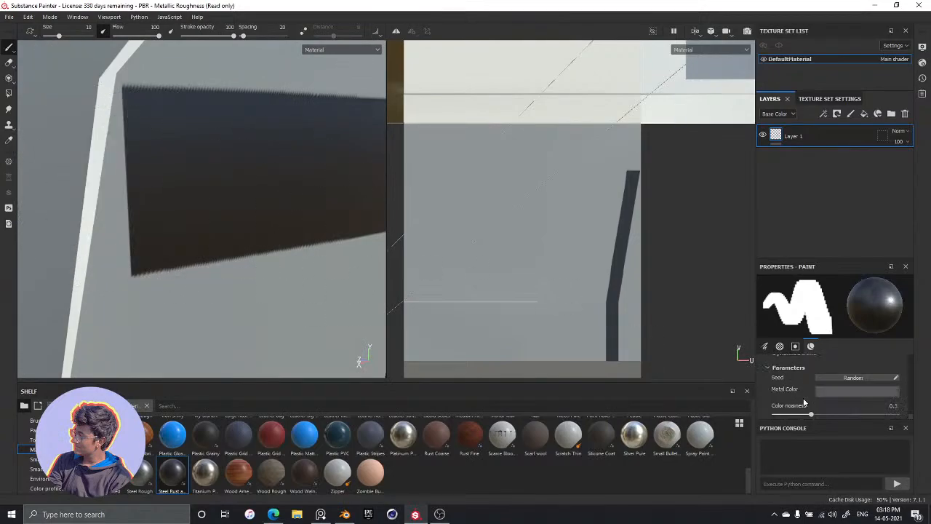
pyautogui.scroll(3, 804, 402)
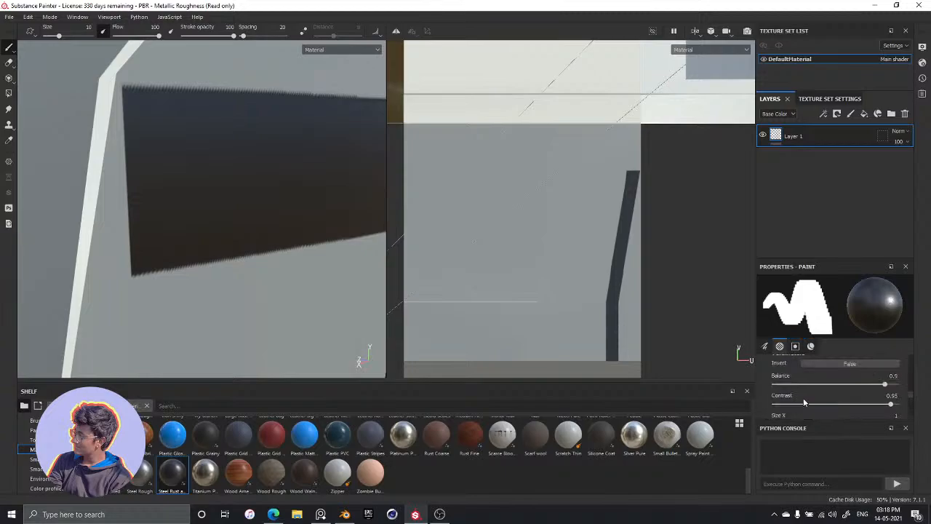
pyautogui.scroll(4, 803, 402)
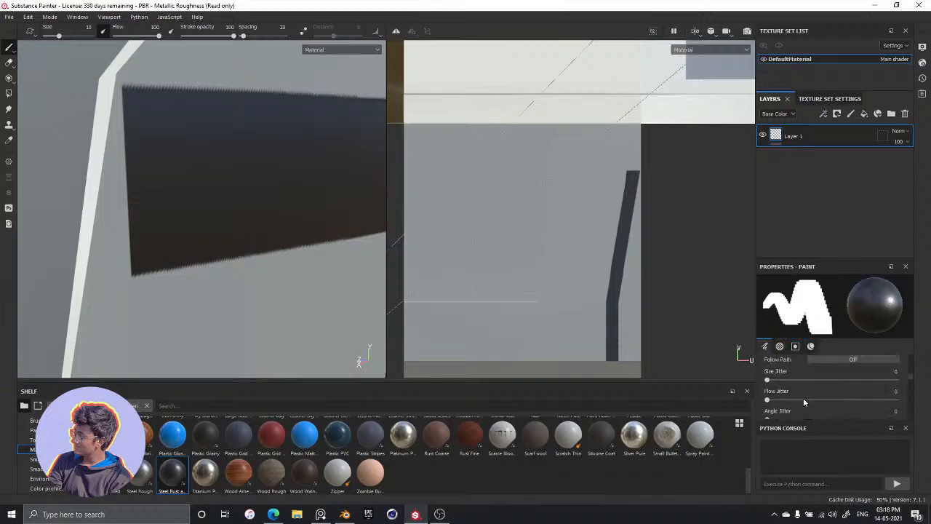
pyautogui.scroll(-3, 799, 387)
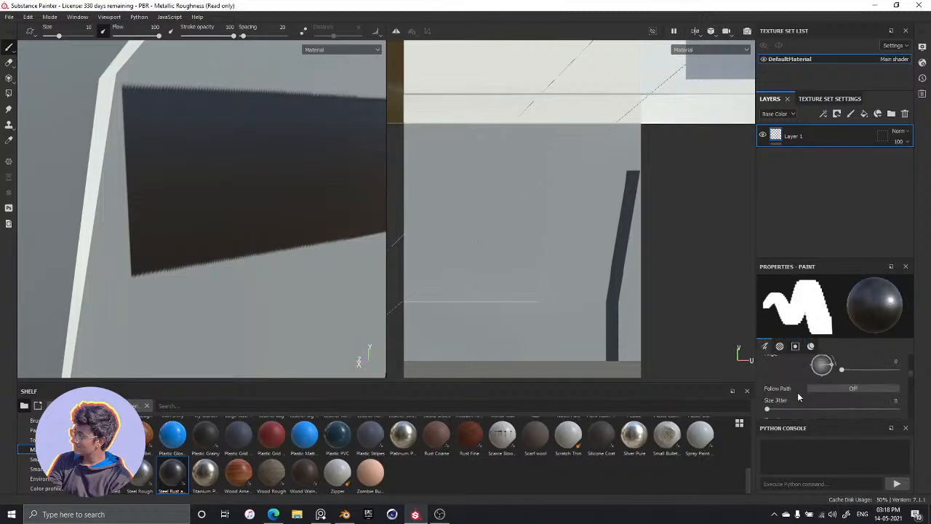
pyautogui.scroll(2, 797, 393)
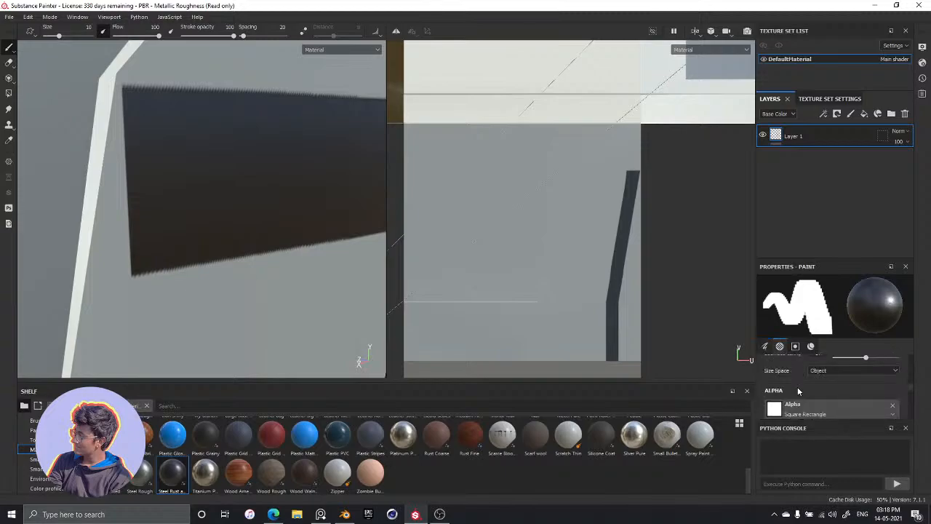
pyautogui.scroll(-10, 800, 392)
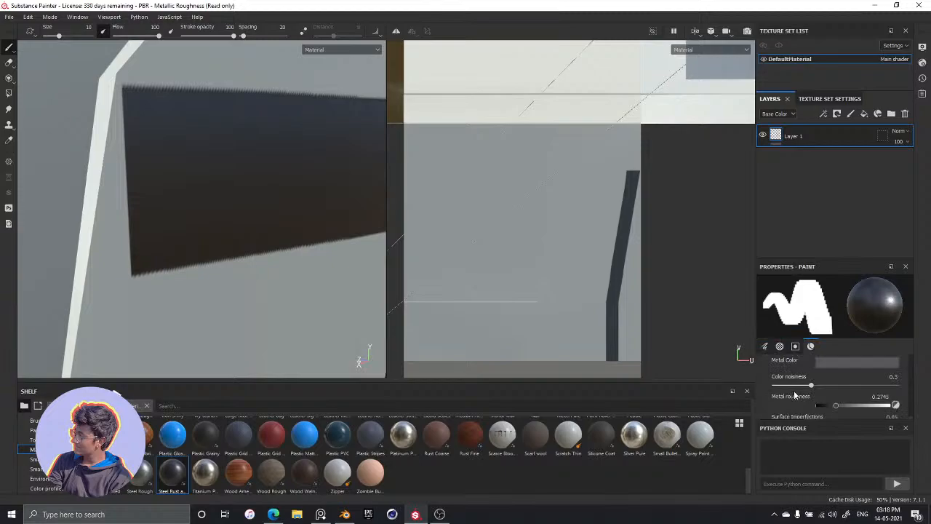
pyautogui.scroll(-3, 796, 393)
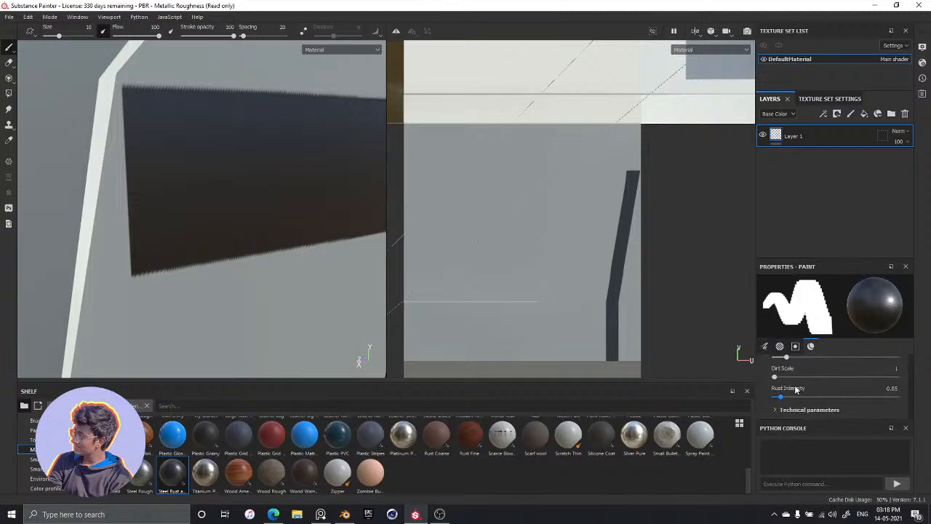
pyautogui.moveTo(249, 239)
pyautogui.keyDown('alt'); pyautogui.mouseDown()
pyautogui.moveTo(212, 235)
pyautogui.moveTo(285, 221)
pyautogui.moveTo(266, 228)
pyautogui.moveTo(273, 220)
pyautogui.mouseUp(); pyautogui.keyUp('alt')
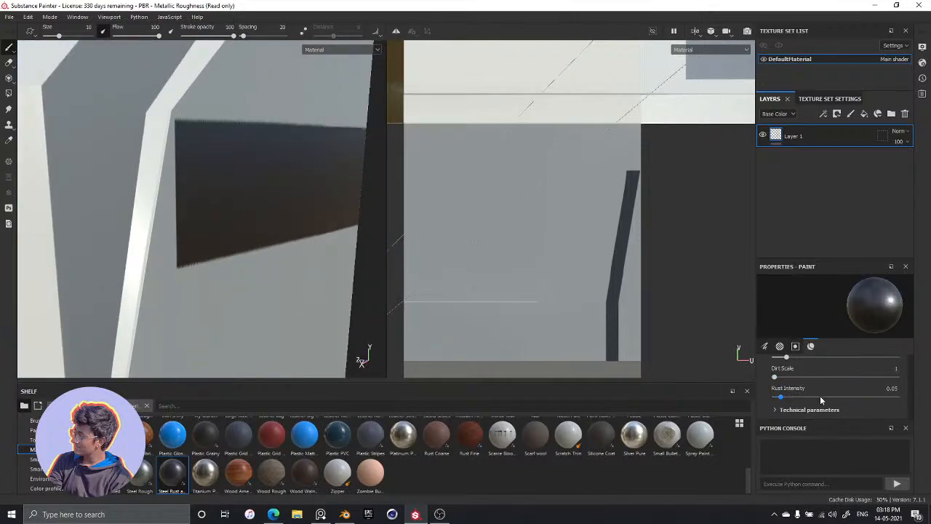
pyautogui.scroll(5, 824, 409)
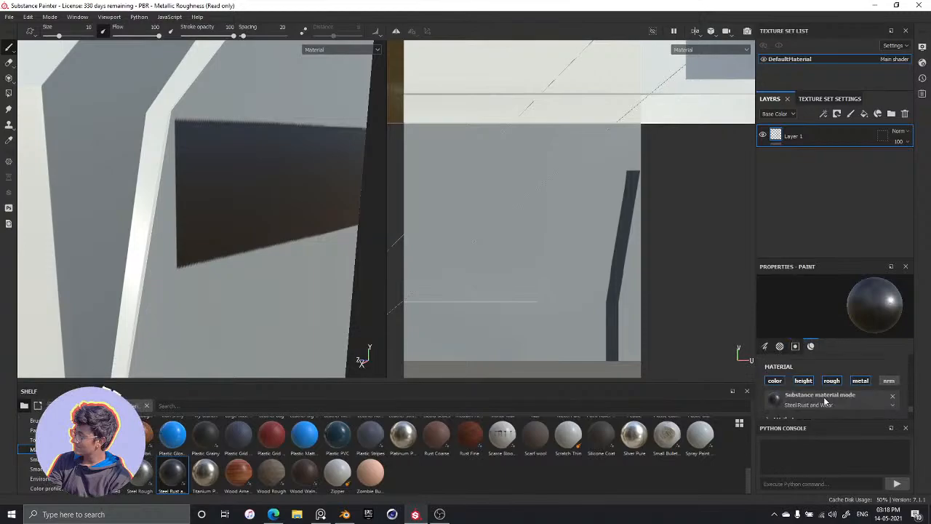
pyautogui.scroll(3, 823, 397)
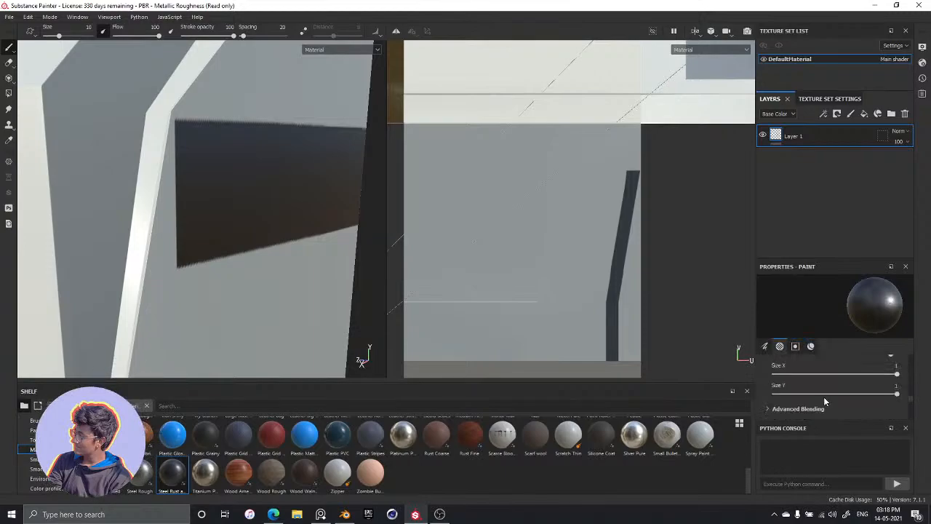
pyautogui.scroll(5, 824, 398)
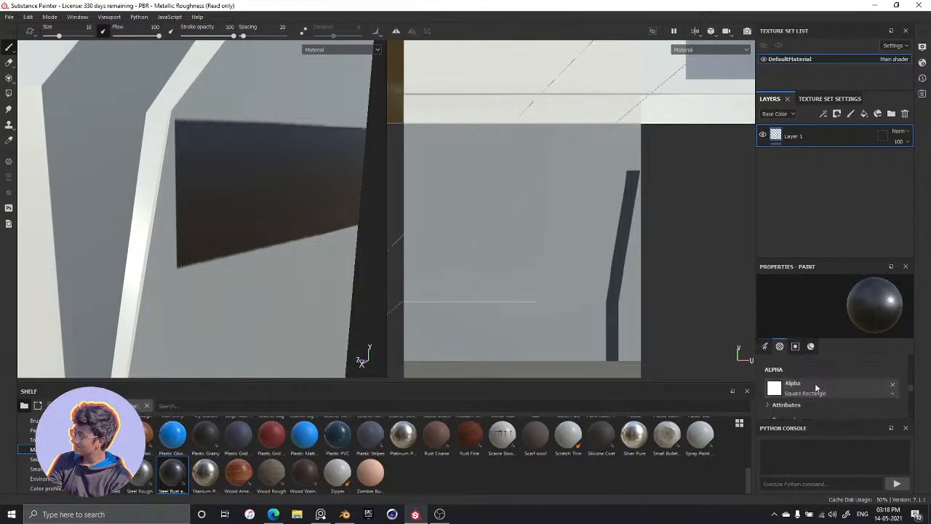
# Search the brush alpha library with the terms "alpha", "alpha got" and "alpha dot"
pyautogui.click(816, 388)
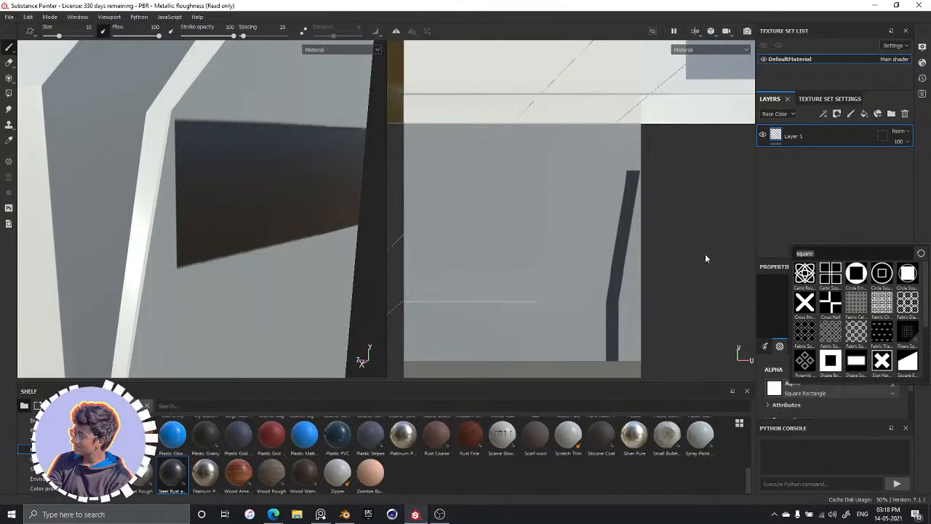
pyautogui.press('BackSpace')
pyautogui.write('alpha')
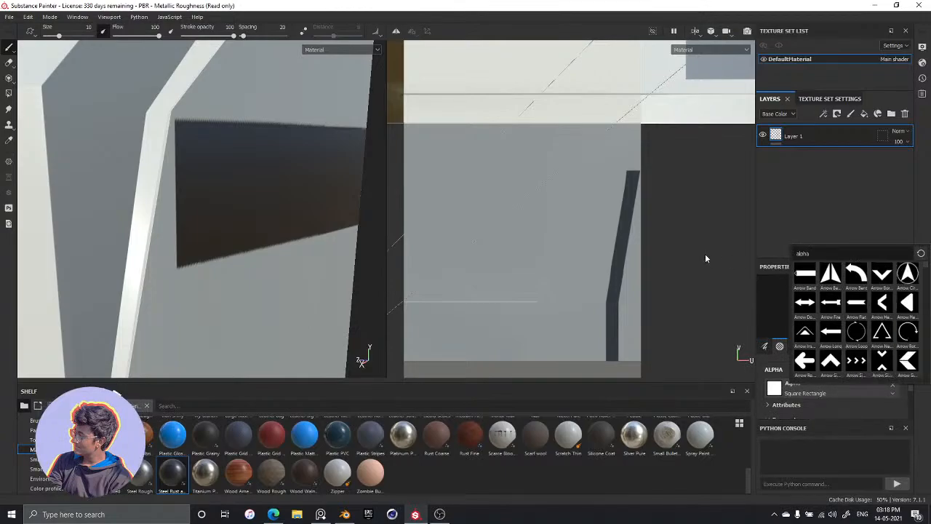
pyautogui.write('got')
pyautogui.moveTo(857, 285)
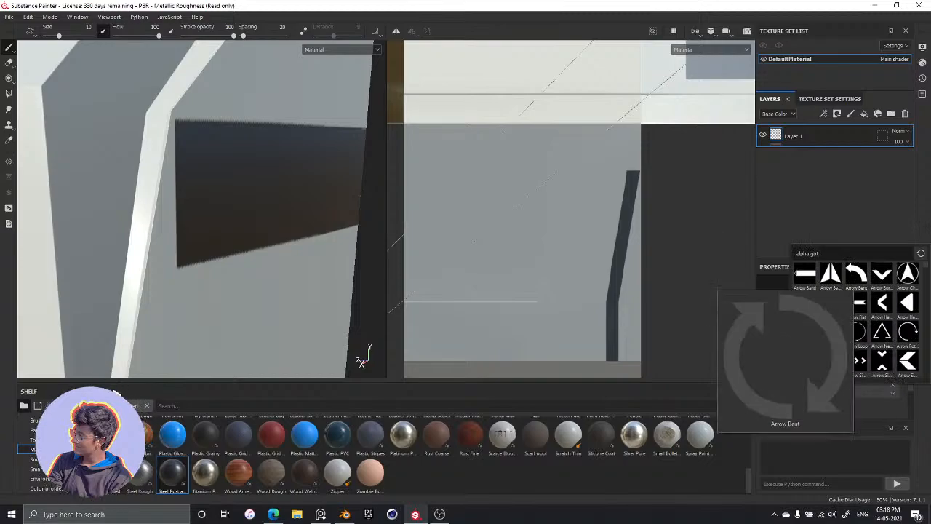
pyautogui.press('BackSpace')
pyautogui.press('BackSpace')
pyautogui.press('BackSpace')
pyautogui.write('dot')
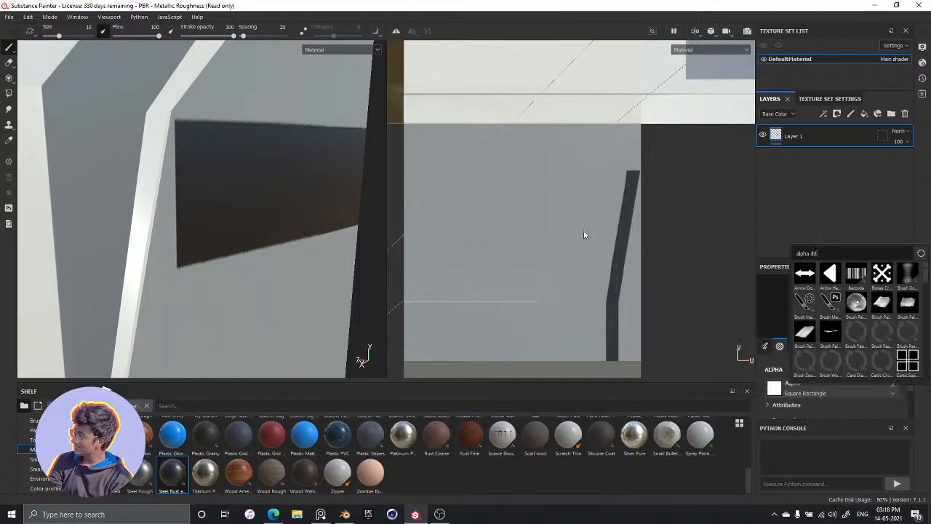
pyautogui.press('BackSpace')
pyautogui.press('BackSpace')
pyautogui.press('BackSpace')
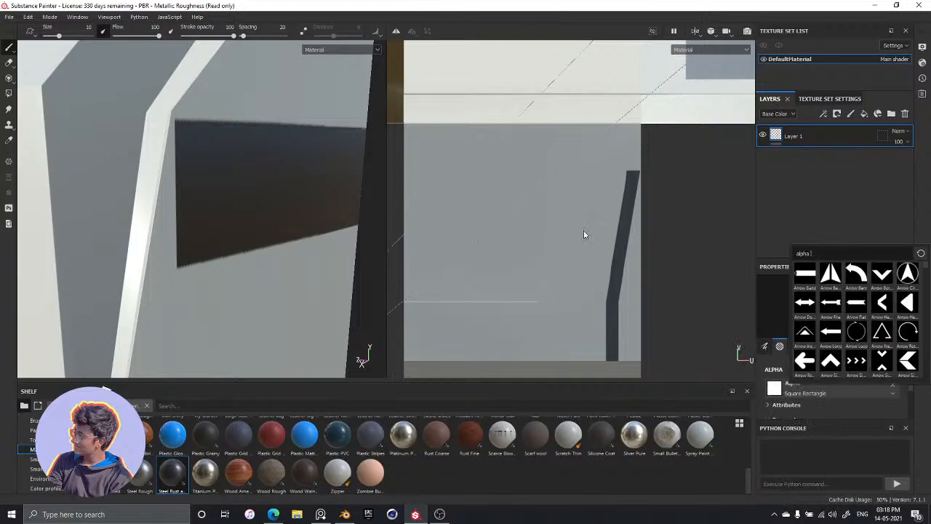
# Search the alphas for "alpha brush", try the Shape Circle Squeeze alpha, and remove it from the brush
pyautogui.write('brush')
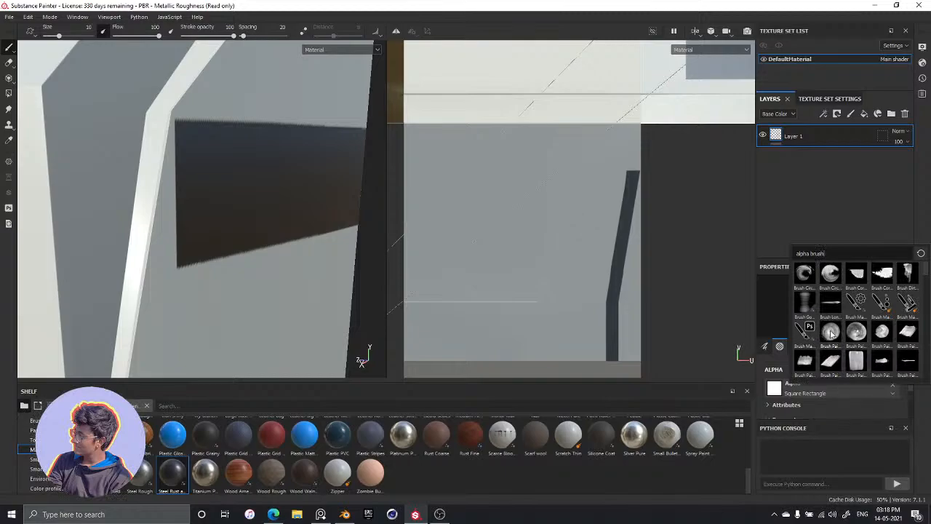
pyautogui.scroll(-3, 868, 326)
pyautogui.scroll(-3, 869, 326)
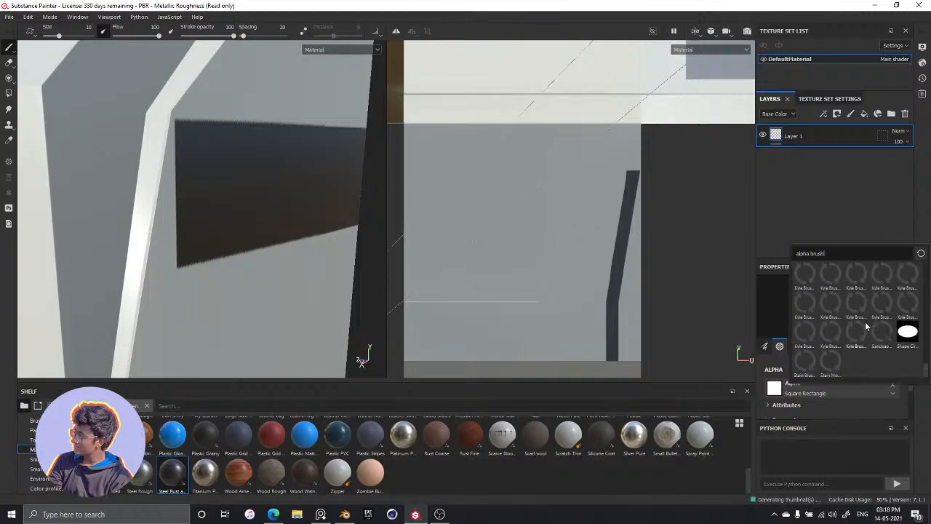
pyautogui.click(903, 330)
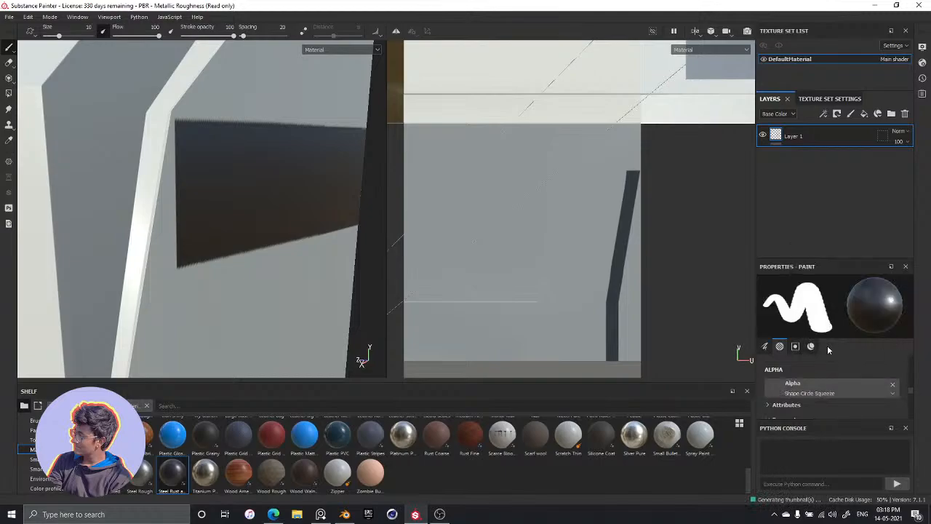
pyautogui.click(892, 386)
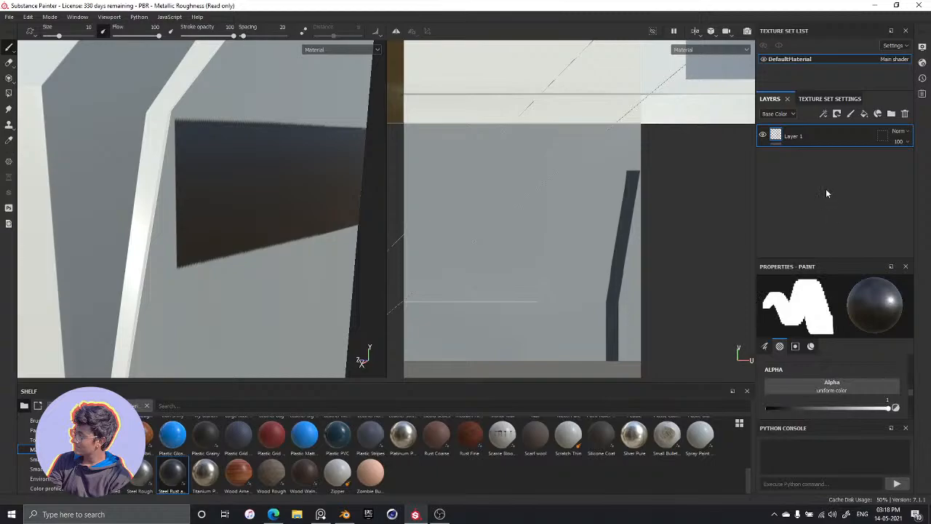
# Add a new paint layer above Layer 1, and undo back past the dark band's stroke
pyautogui.click(850, 113)
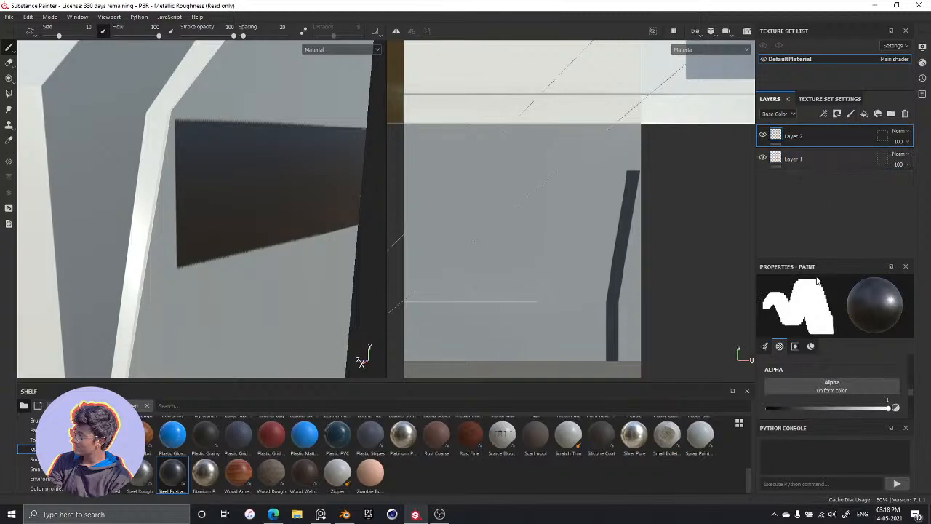
pyautogui.hotkey('ctrl', 'z')
pyautogui.hotkey('ctrl', 'z')
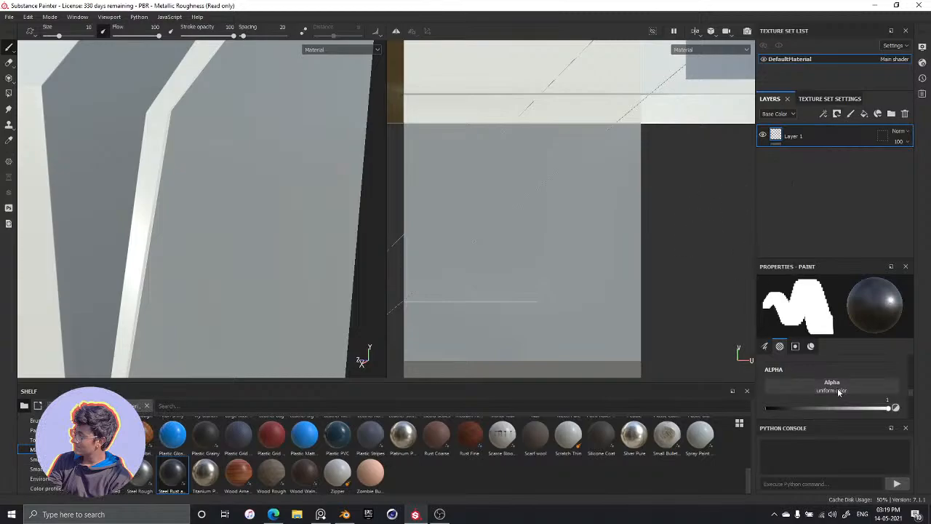
# Redo the dark band's stroke and the added paint layer, keeping Layer 1 selected
pyautogui.click(28, 16)
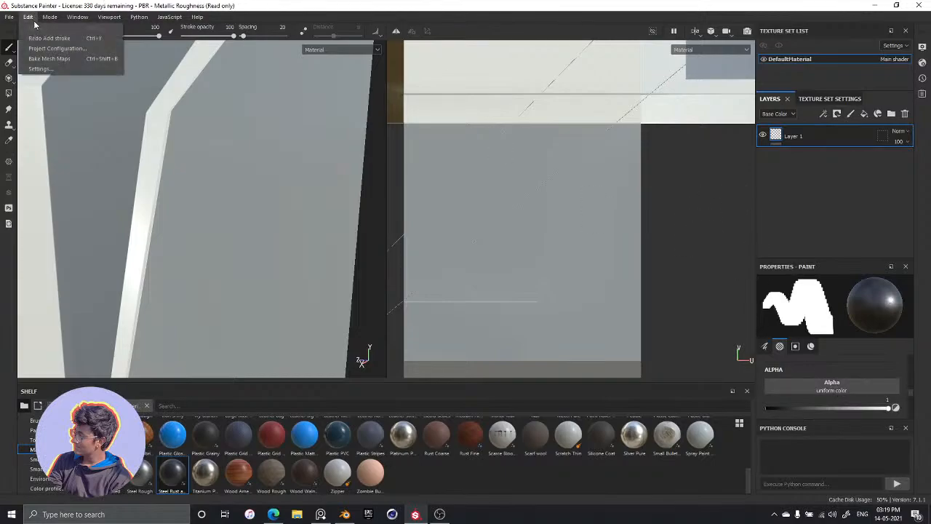
pyautogui.click(32, 37)
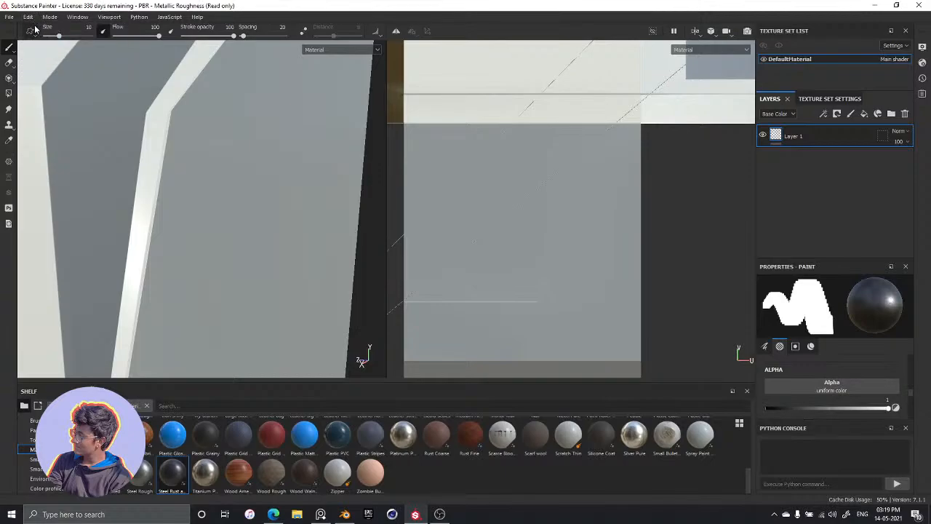
pyautogui.click(29, 17)
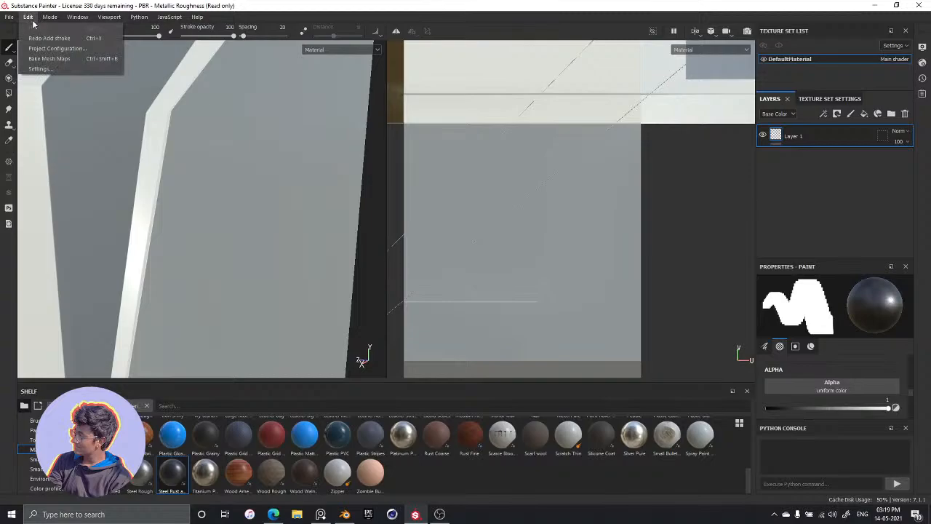
pyautogui.click(37, 38)
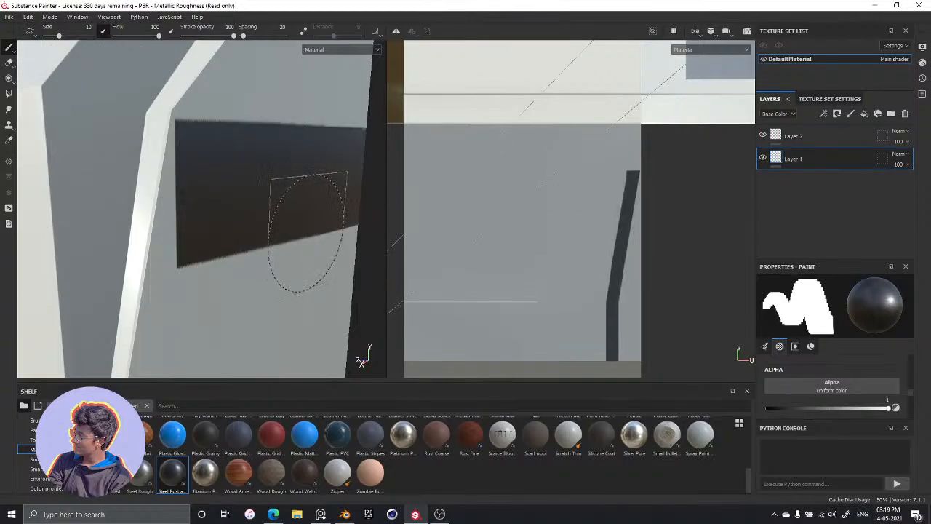
# Examine the dark band's inner edge up close and the brush's stencil tiling and alpha settings, leaving tiling at No Tiling
pyautogui.moveTo(307, 233)
pyautogui.keyDown('alt'); pyautogui.mouseDown()
pyautogui.moveTo(138, 218)
pyautogui.moveTo(245, 239)
pyautogui.moveTo(265, 224)
pyautogui.moveTo(272, 254)
pyautogui.moveTo(291, 251)
pyautogui.moveTo(243, 235)
pyautogui.moveTo(315, 217)
pyautogui.moveTo(268, 247)
pyautogui.moveTo(277, 235)
pyautogui.mouseUp(); pyautogui.keyUp('alt')
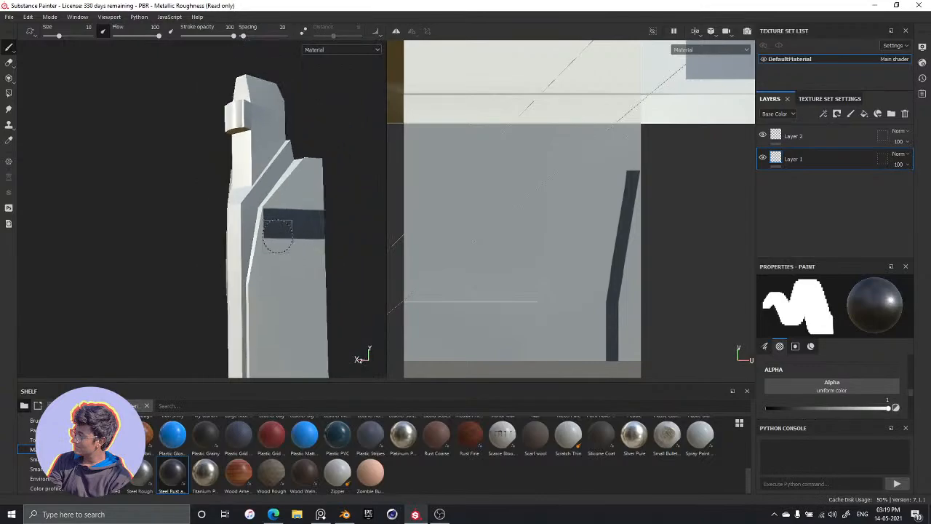
pyautogui.scroll(6, 277, 235)
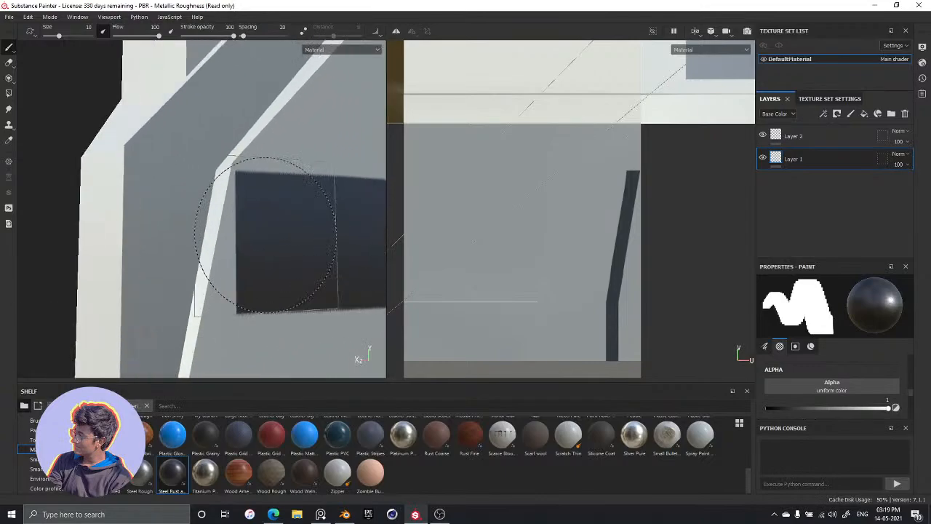
pyautogui.scroll(1, 265, 235)
pyautogui.click(811, 346)
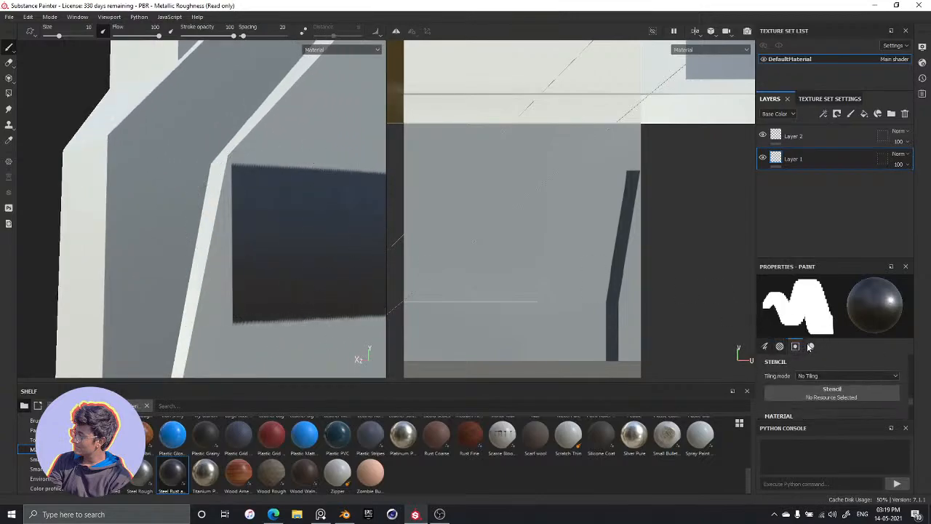
pyautogui.click(820, 376)
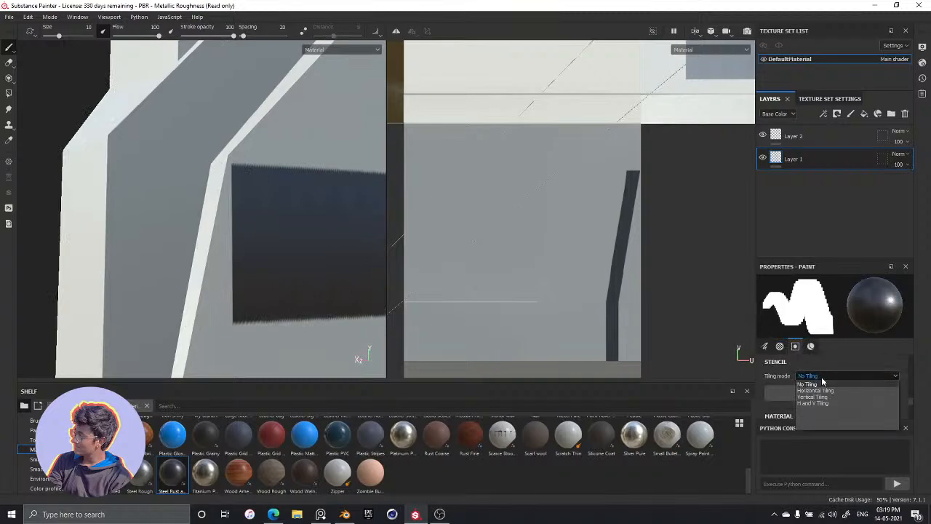
pyautogui.click(820, 384)
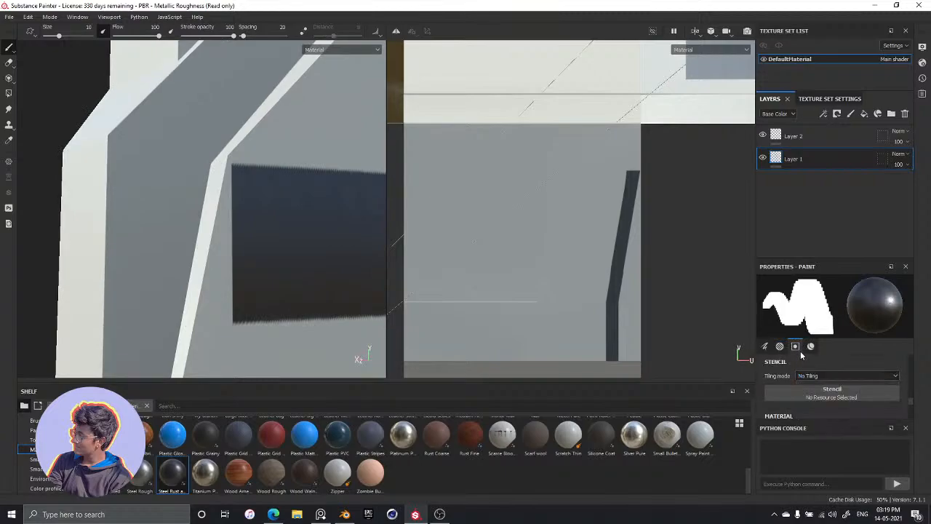
pyautogui.click(778, 347)
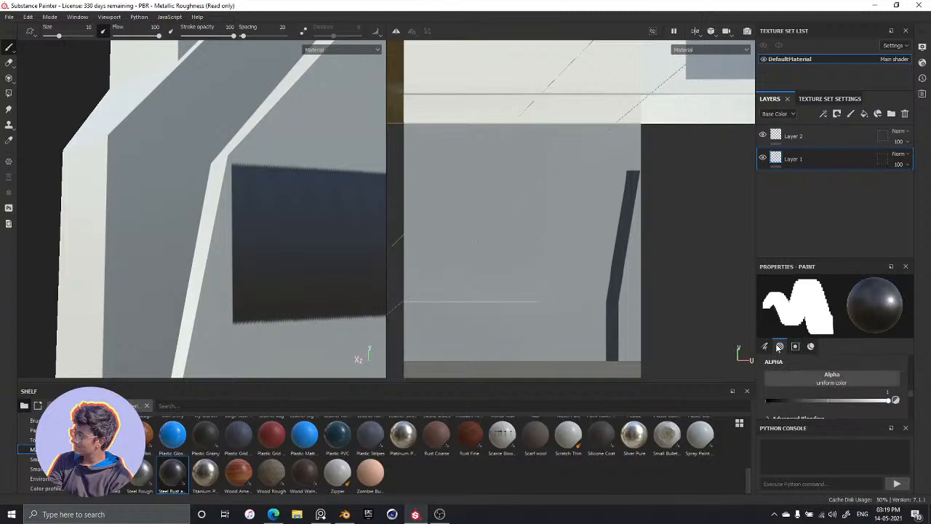
pyautogui.click(765, 346)
pyautogui.click(780, 347)
# Try the Brush Maker Photoshop alpha on the paint brush
pyautogui.click(805, 383)
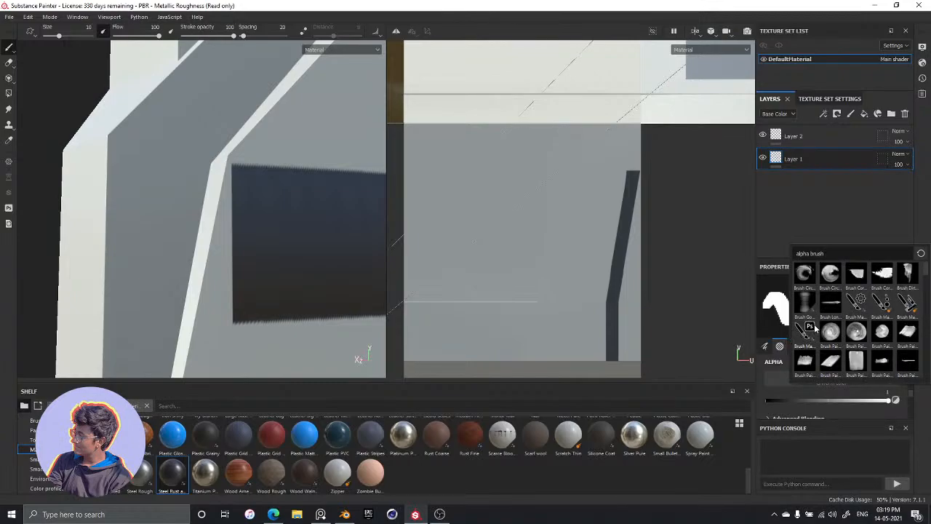
pyautogui.click(810, 328)
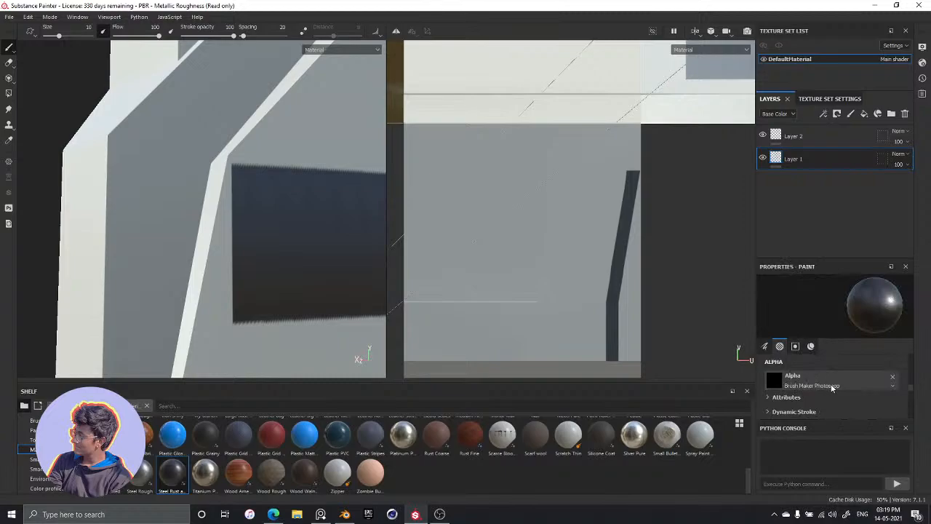
pyautogui.scroll(1, 828, 383)
# Replace the alpha search text with "circle" and browse the matching alphas
pyautogui.click(821, 410)
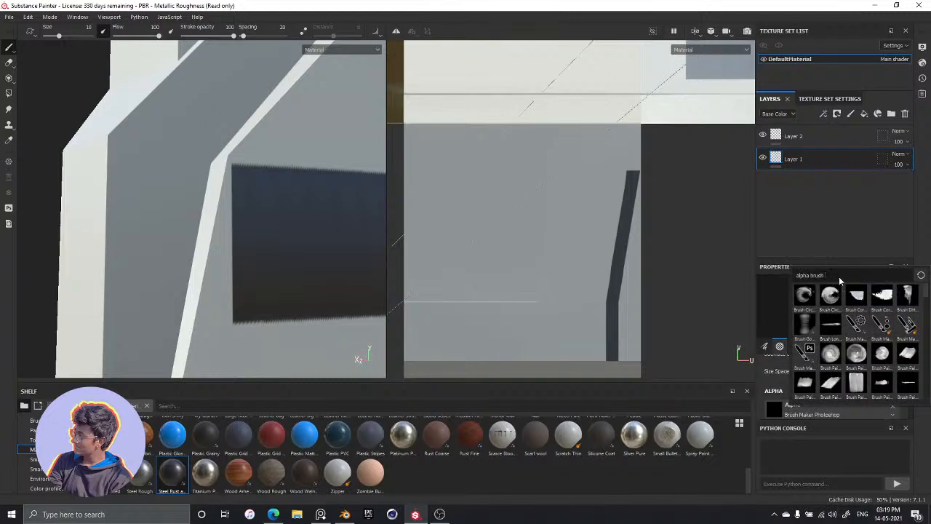
pyautogui.press('BackSpace')
pyautogui.press('BackSpace')
pyautogui.press('BackSpace')
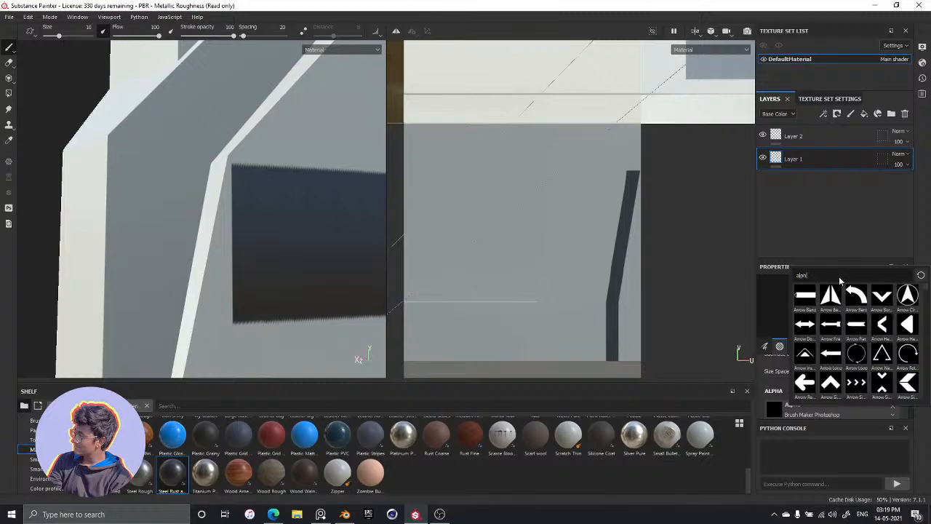
pyautogui.press('BackSpace')
pyautogui.press('BackSpace')
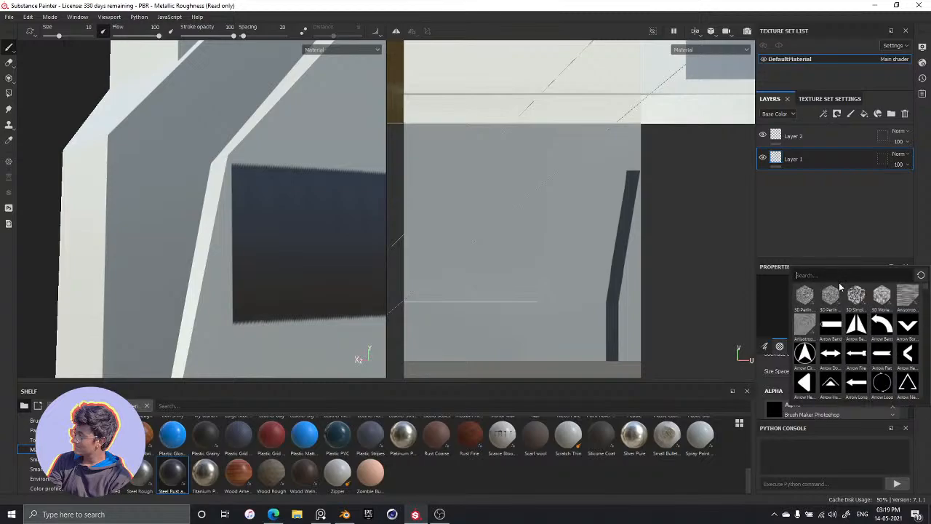
pyautogui.scroll(-5, 858, 342)
pyautogui.scroll(5, 867, 355)
pyautogui.write('circ')
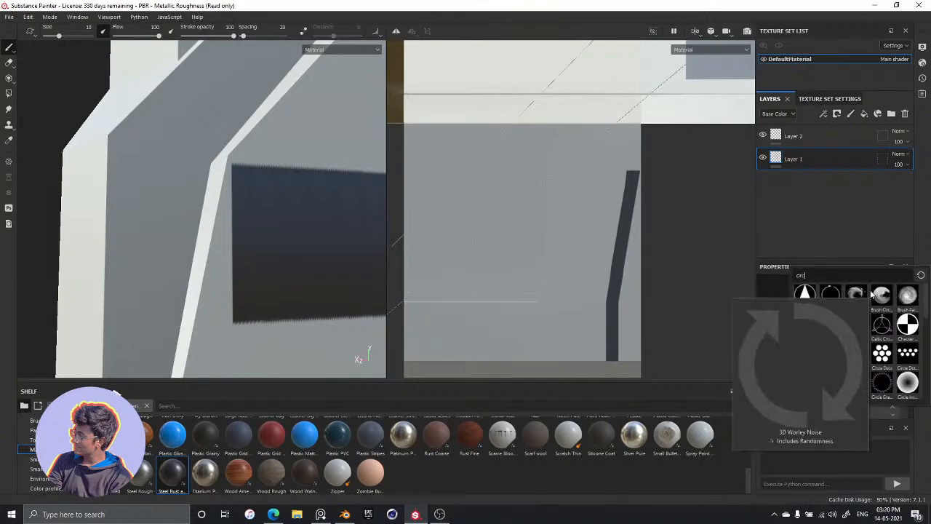
pyautogui.write('le')
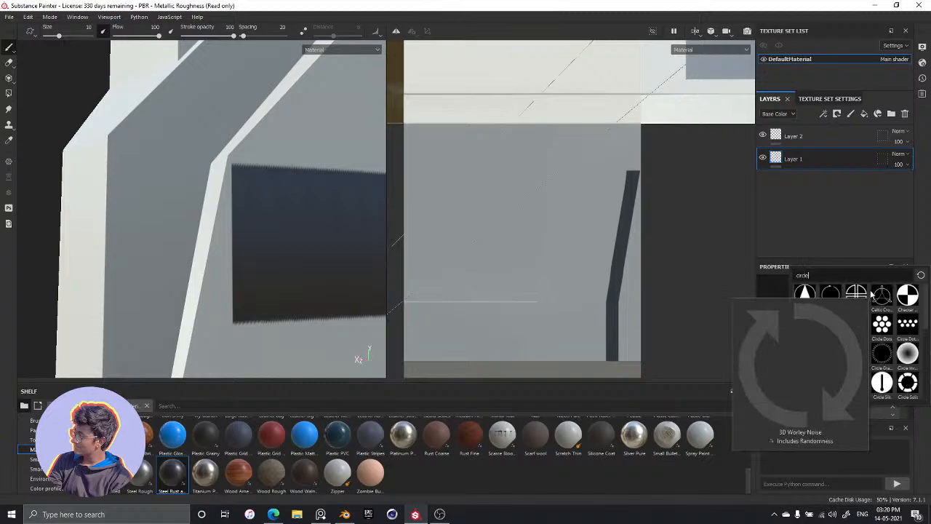
pyautogui.scroll(-4, 855, 342)
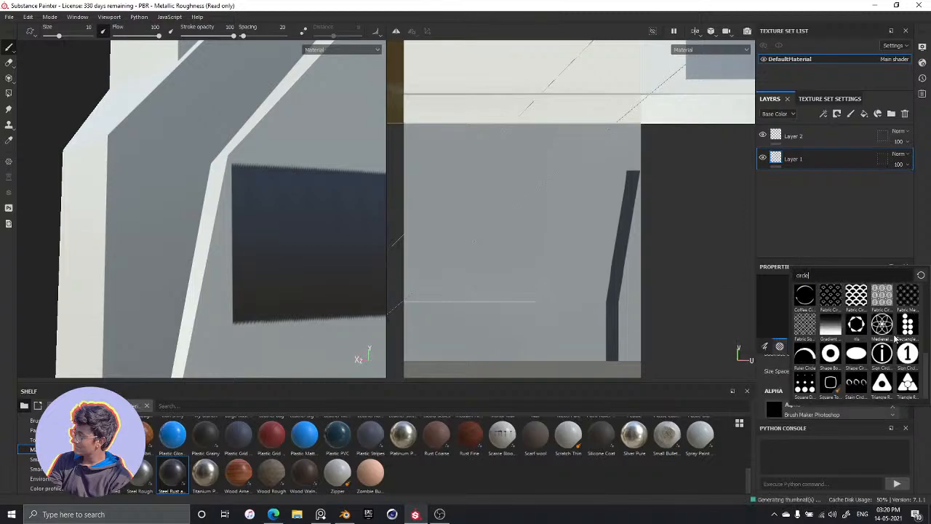
pyautogui.scroll(4, 849, 375)
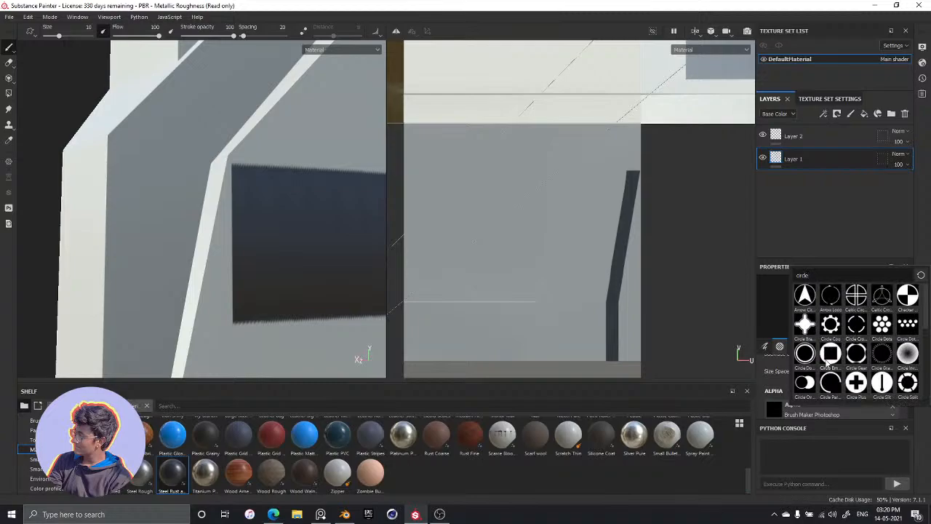
pyautogui.scroll(-4, 852, 352)
pyautogui.scroll(4, 855, 342)
# Try the Arrow Circle alpha on the brush, review the brush settings, and remove the alpha
pyautogui.click(799, 305)
pyautogui.click(770, 349)
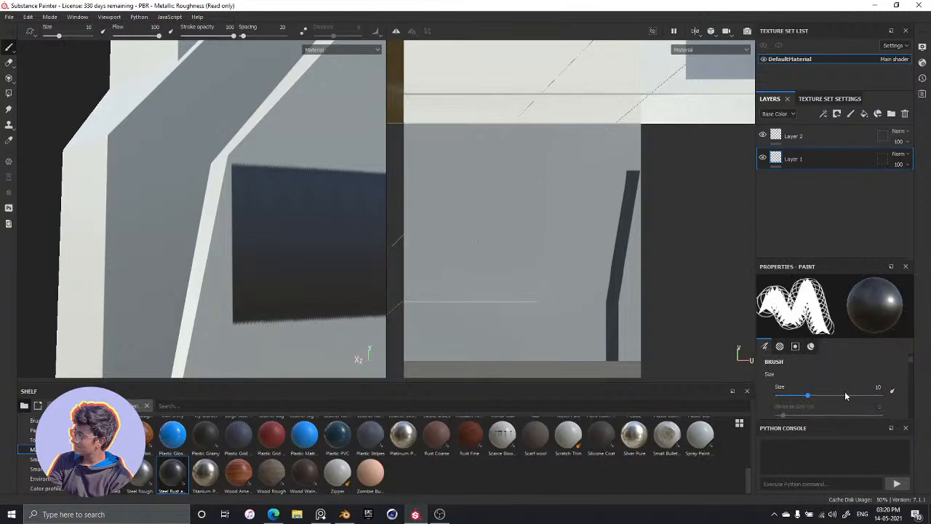
pyautogui.click(894, 392)
pyautogui.scroll(-5, 864, 359)
pyautogui.scroll(-2, 811, 395)
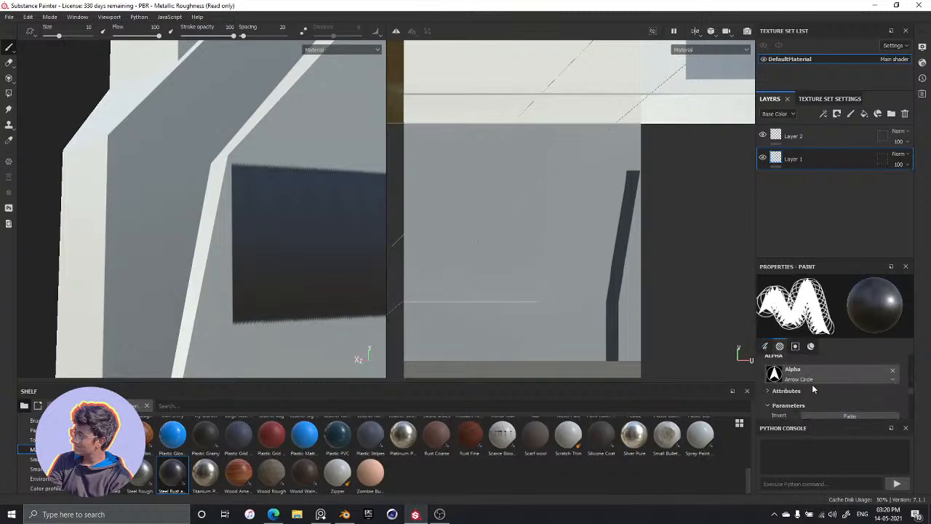
pyautogui.click(893, 370)
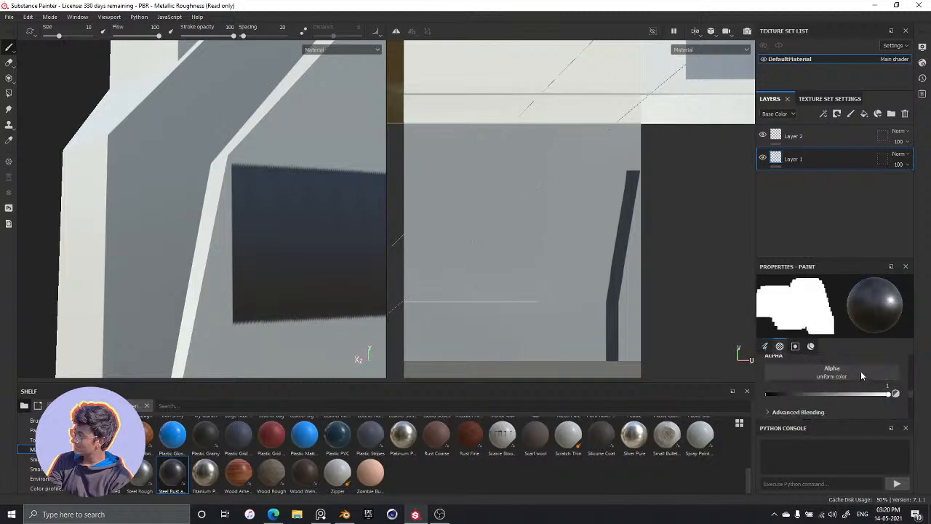
# Examine the brush's size space, alignment, stencil and material settings, leaving size space at Object and alignment at Tangent | Wrap
pyautogui.scroll(1, 851, 382)
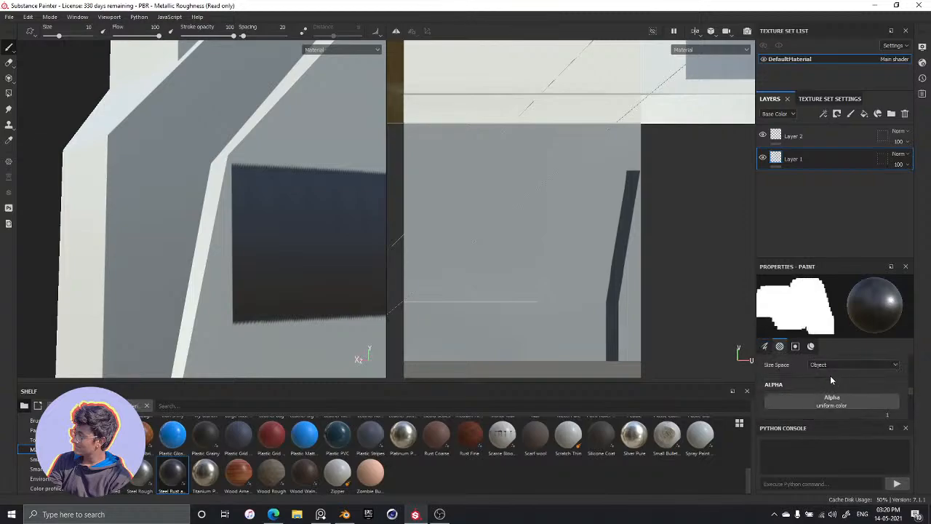
pyautogui.scroll(2, 830, 375)
pyautogui.click(835, 394)
pyautogui.click(836, 393)
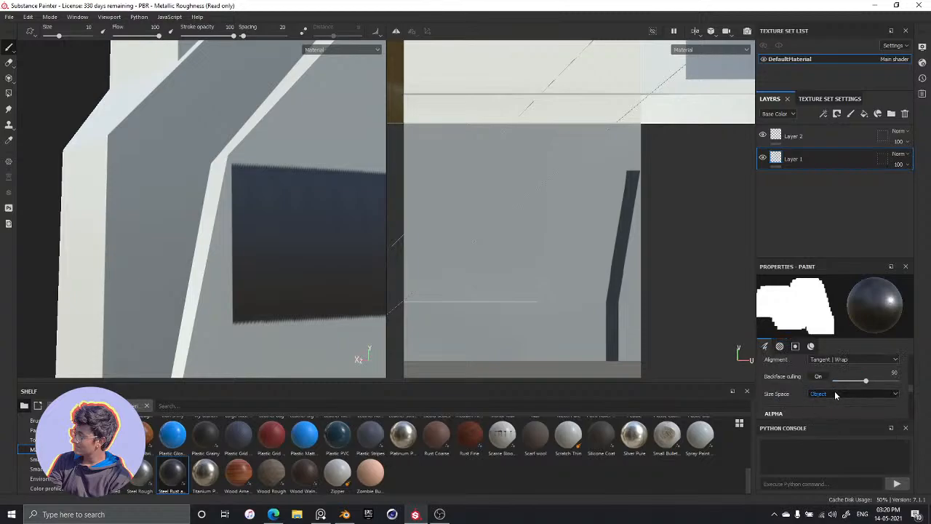
pyautogui.scroll(1, 812, 395)
pyautogui.click(816, 389)
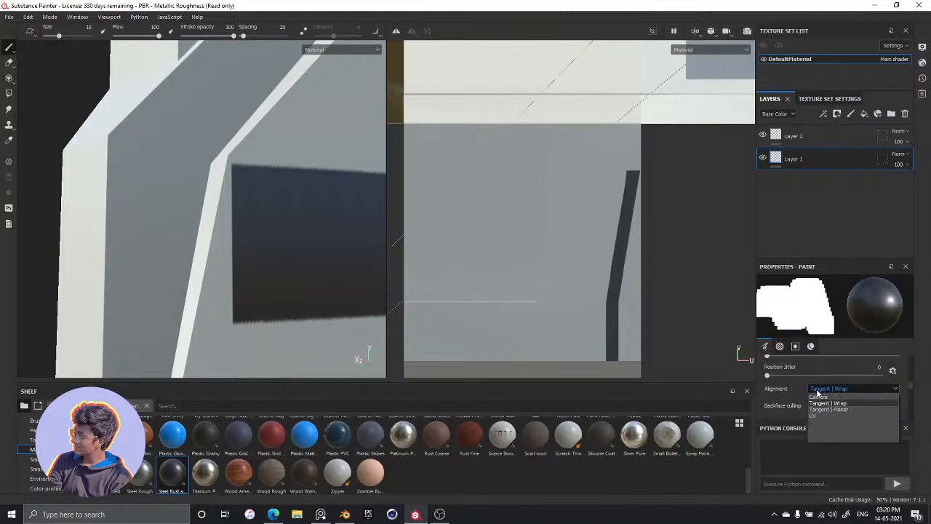
pyautogui.click(817, 393)
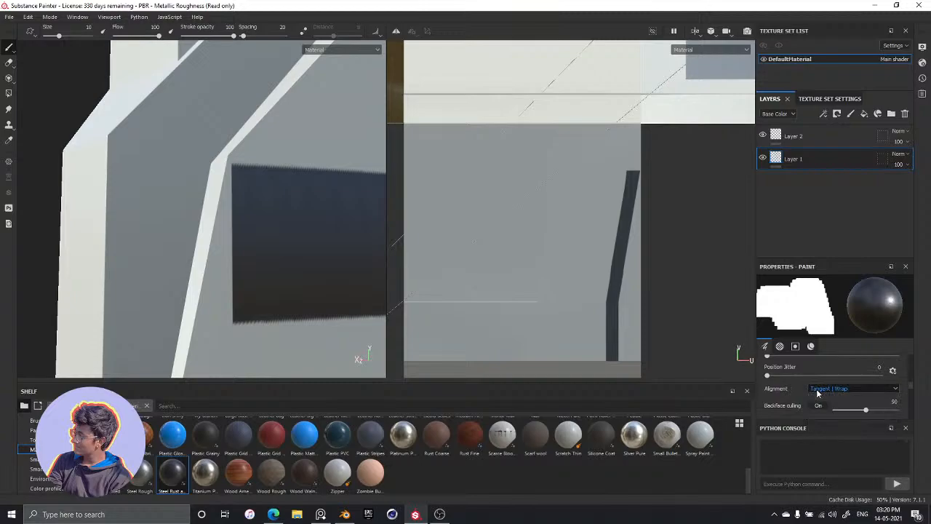
pyautogui.scroll(-3, 800, 392)
pyautogui.scroll(-5, 797, 388)
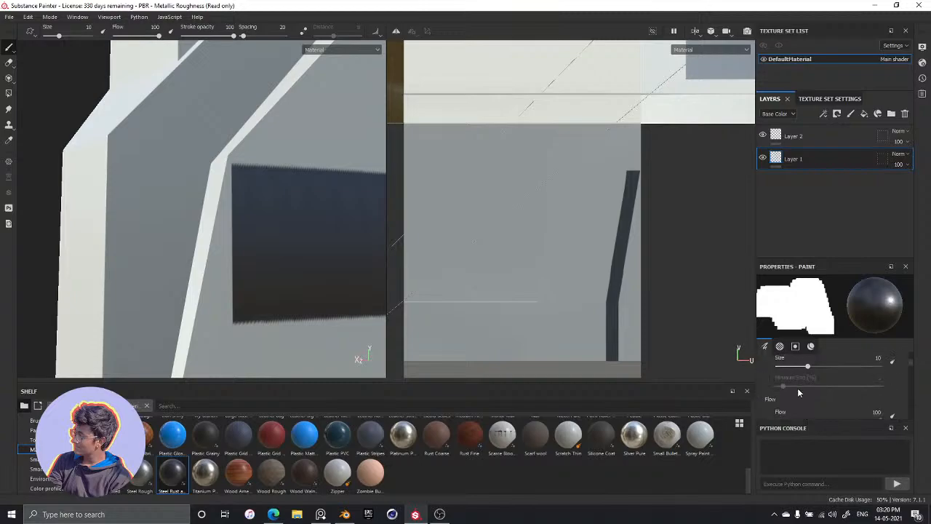
pyautogui.scroll(-5, 806, 385)
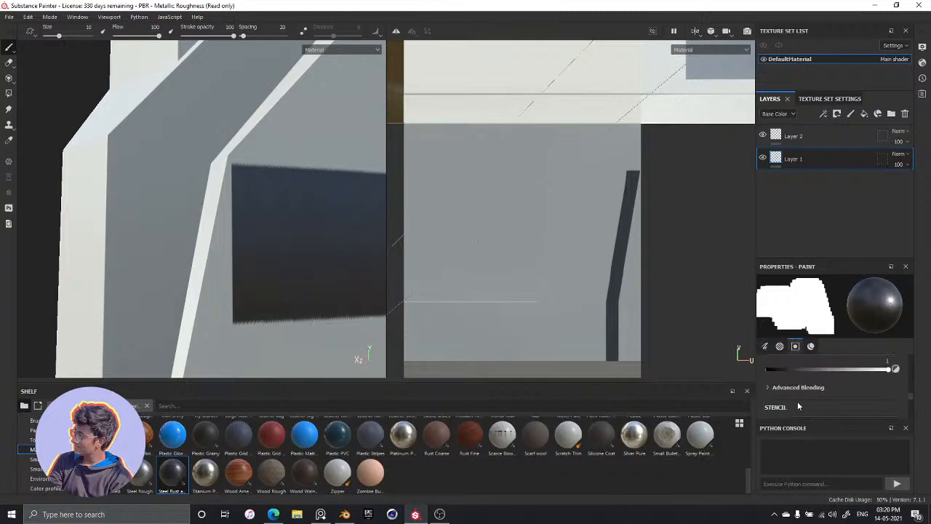
pyautogui.scroll(-5, 798, 400)
pyautogui.scroll(5, 804, 392)
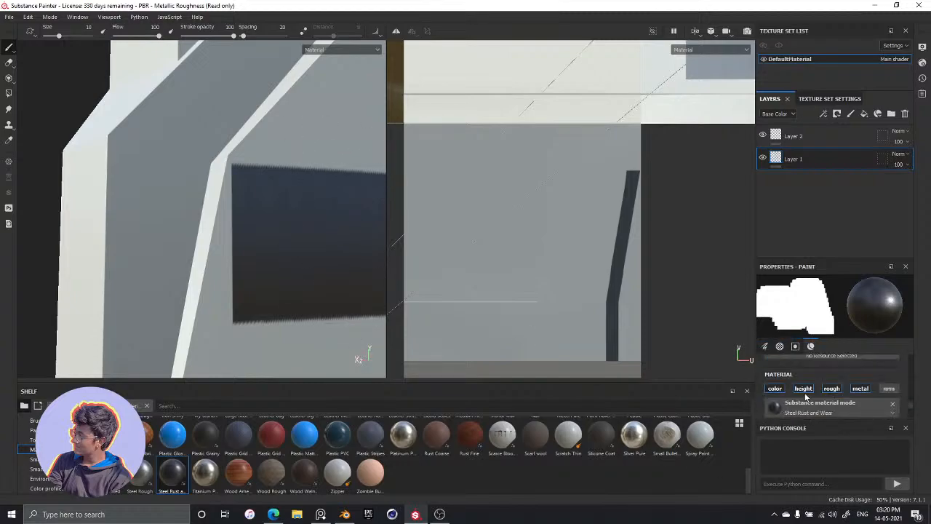
# Browse the circle alphas again, and search the brush alphas for "alpha" instead
pyautogui.click(824, 404)
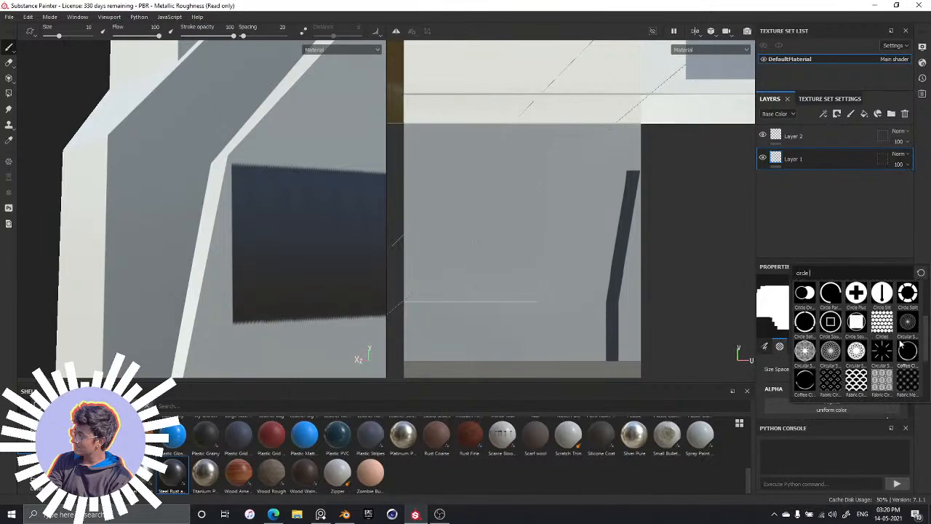
pyautogui.scroll(-5, 873, 335)
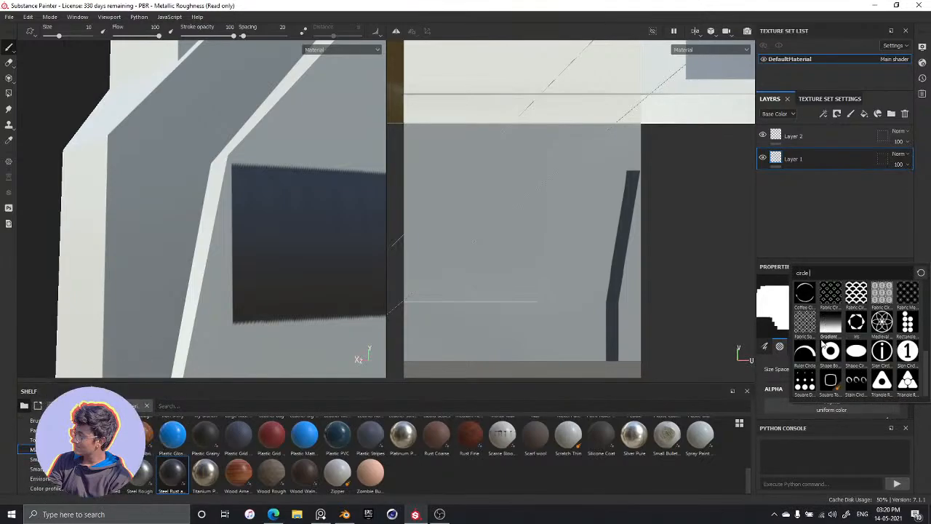
pyautogui.scroll(5, 825, 320)
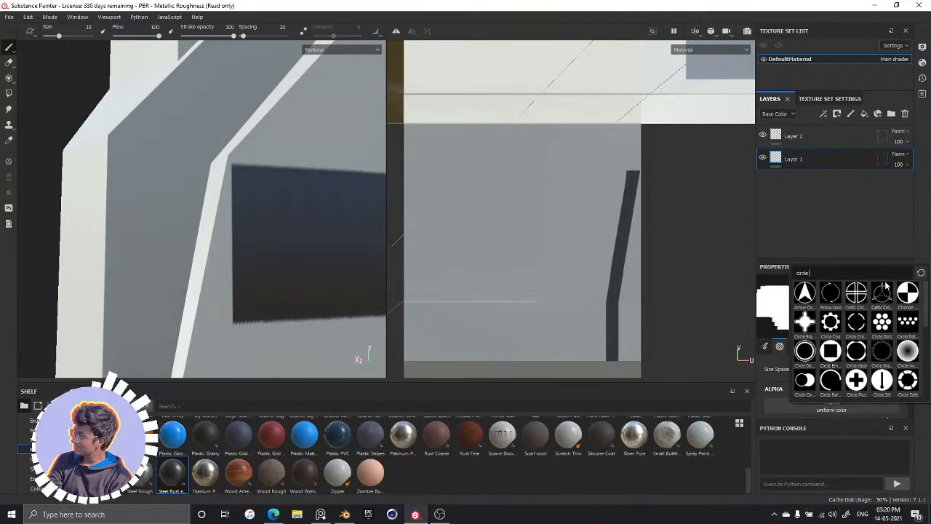
pyautogui.moveTo(884, 290)
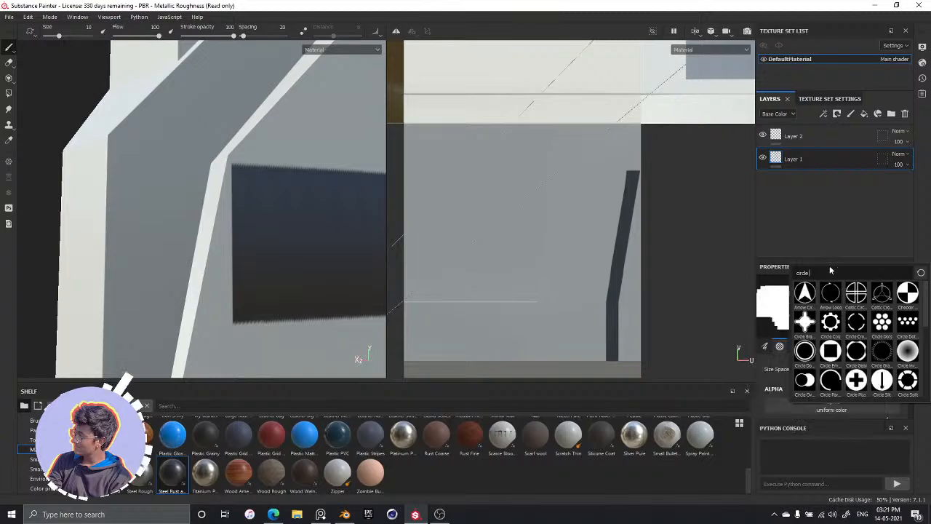
pyautogui.press('BackSpace')
pyautogui.press('BackSpace')
pyautogui.press('BackSpace')
pyautogui.press('BackSpace')
pyautogui.press('BackSpace')
pyautogui.press('BackSpace')
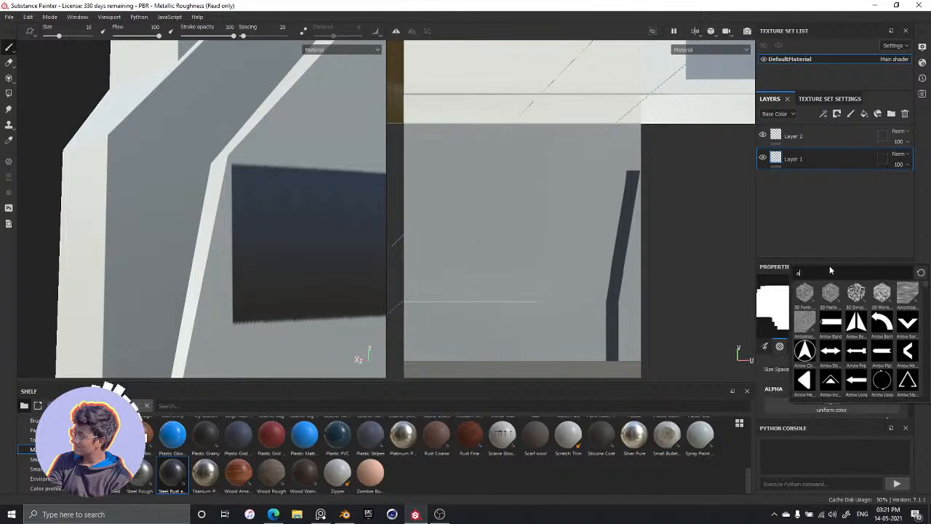
pyautogui.write('alpha')
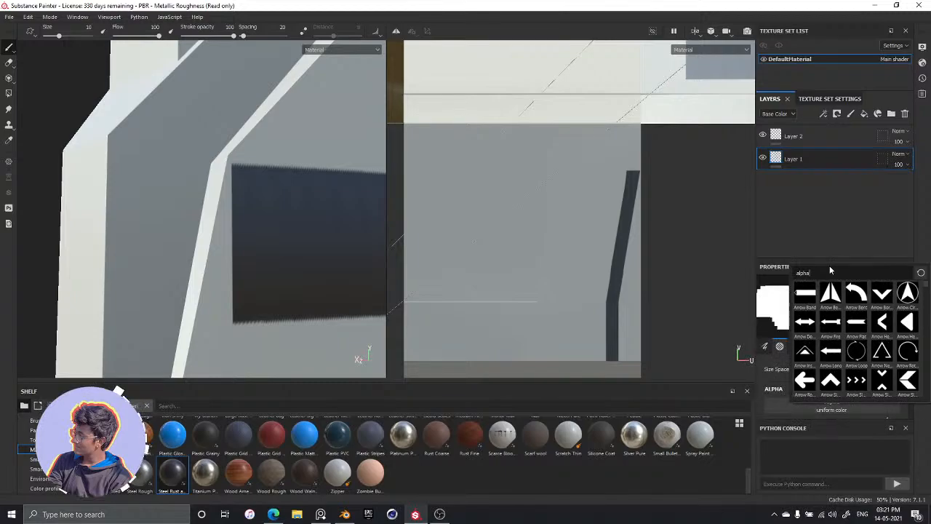
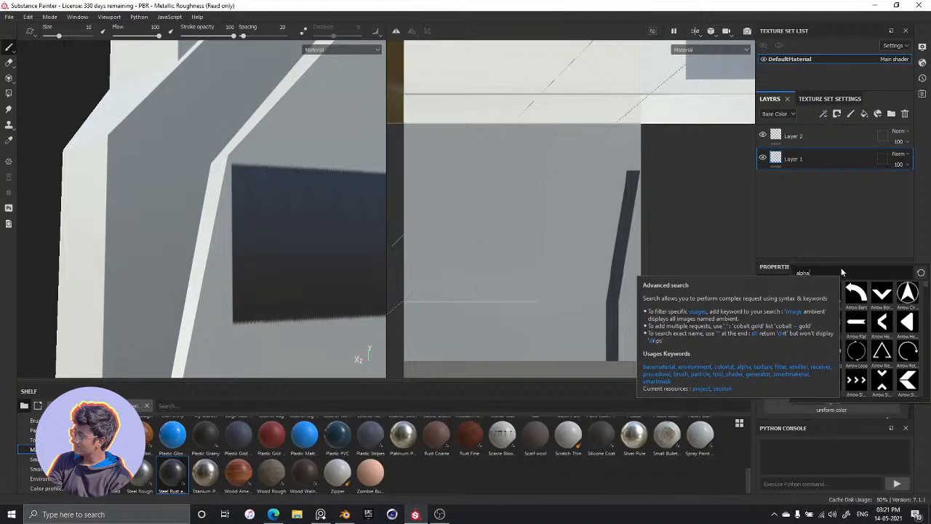
# Search the brush alphas for "shape" and assign the Shape alpha to the brush
pyautogui.press('BackSpace')
pyautogui.press('BackSpace')
pyautogui.press('BackSpace')
pyautogui.press('BackSpace')
pyautogui.press('BackSpace')
pyautogui.write('s')
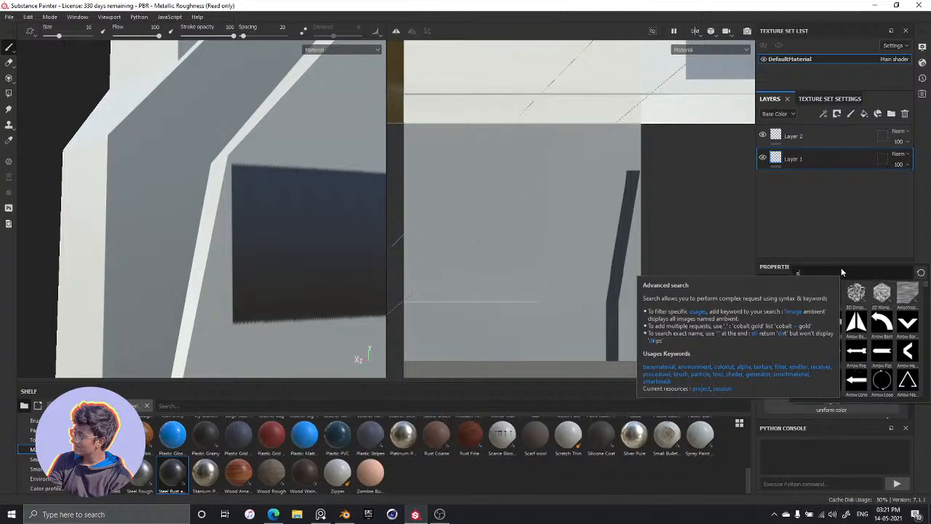
pyautogui.write('hape')
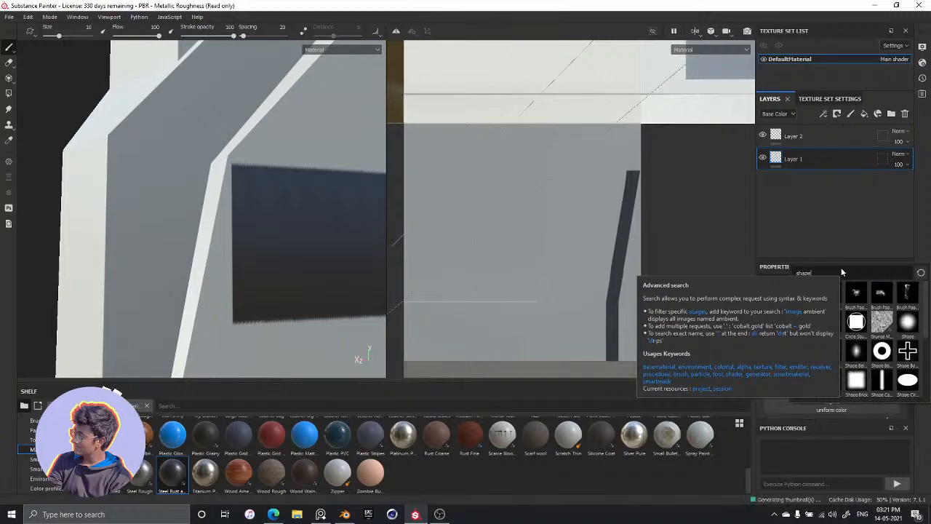
pyautogui.click(906, 322)
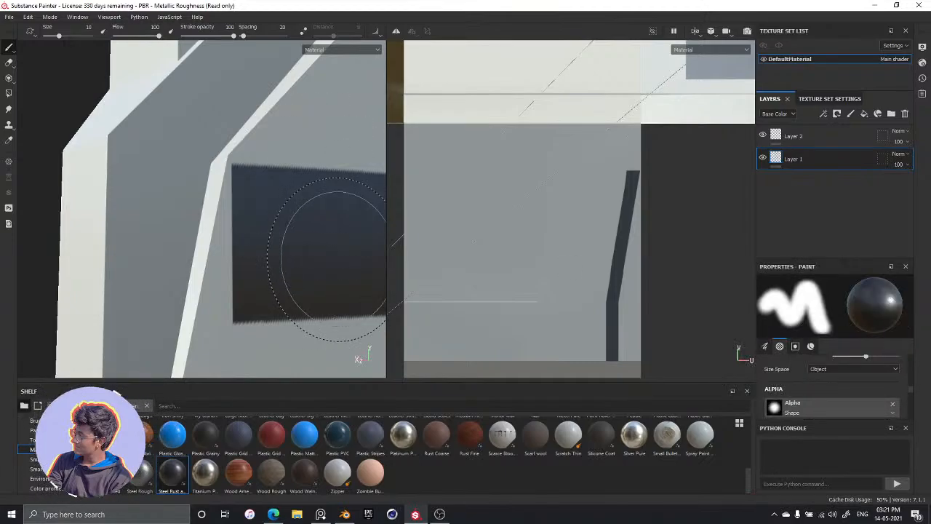
# Resize the brush to 2.68 and paint the dark band's slanted end out to the white trim
pyautogui.moveTo(280, 225)
pyautogui.keyDown('ctrl'); pyautogui.mouseDown(button='right')
pyautogui.moveTo(244, 225)
pyautogui.moveTo(266, 224)
pyautogui.mouseUp(button='right'); pyautogui.keyUp('ctrl')
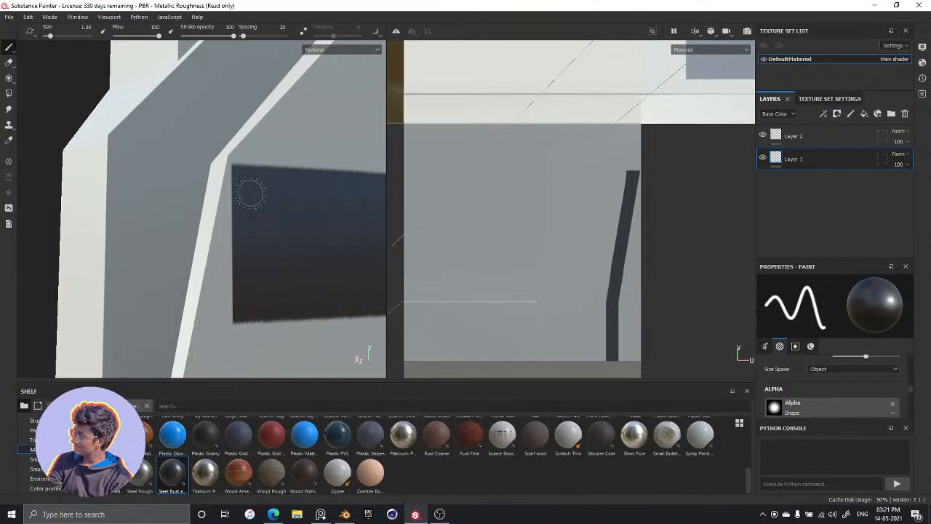
pyautogui.moveTo(236, 175); pyautogui.dragTo(230, 313)
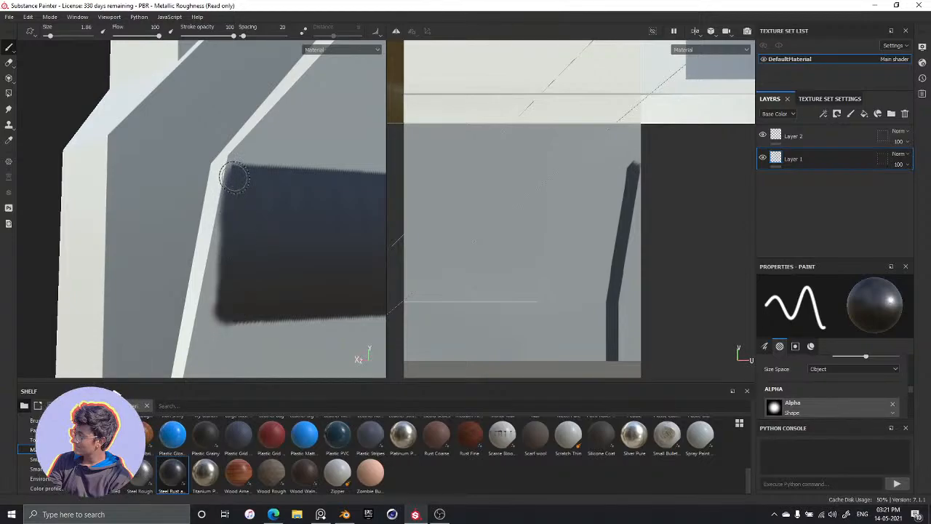
pyautogui.click(64, 38)
pyautogui.click(58, 38)
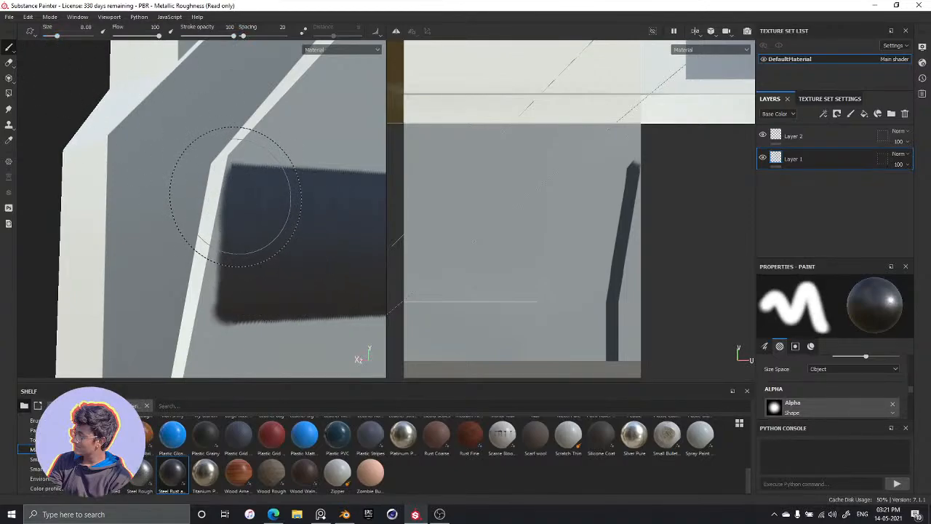
pyautogui.press('[')
pyautogui.press('[')
pyautogui.press('[')
pyautogui.press('[')
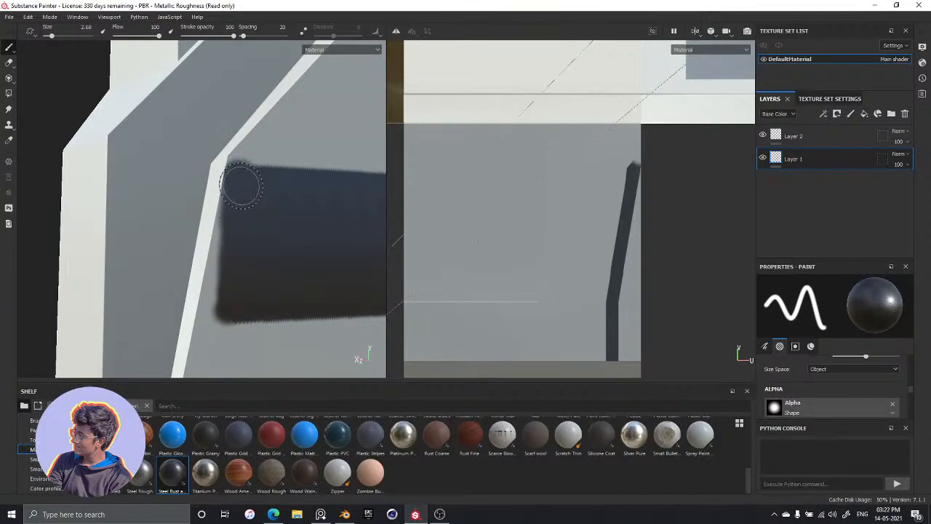
pyautogui.moveTo(232, 207)
pyautogui.mouseDown()
pyautogui.moveTo(225, 249)
pyautogui.moveTo(219, 238)
pyautogui.moveTo(233, 217)
pyautogui.mouseUp()
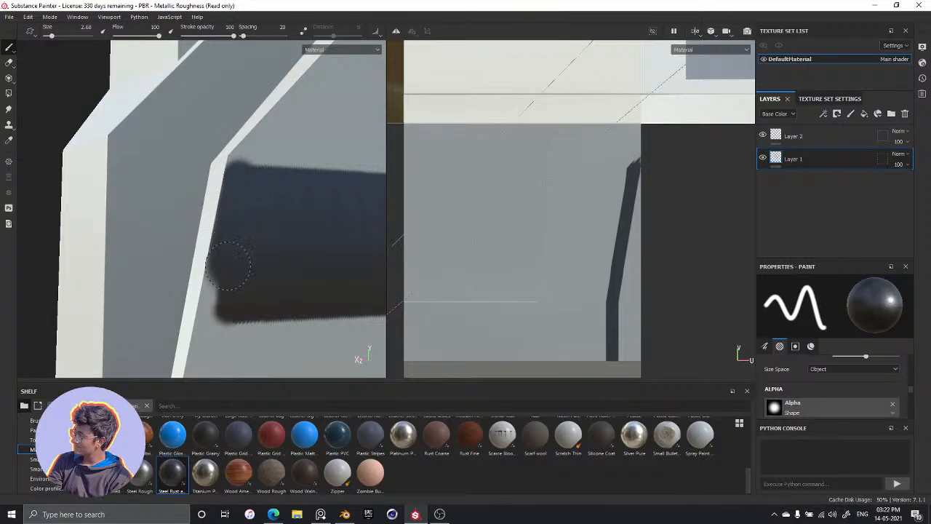
pyautogui.moveTo(228, 265)
pyautogui.mouseDown()
pyautogui.moveTo(211, 285)
pyautogui.moveTo(224, 263)
pyautogui.moveTo(209, 312)
pyautogui.mouseUp()
# Paint a straight stroke along the dark band's upper edge from the white trim to the panel's far edge
pyautogui.scroll(1, 310, 269)
pyautogui.scroll(-4, 309, 267)
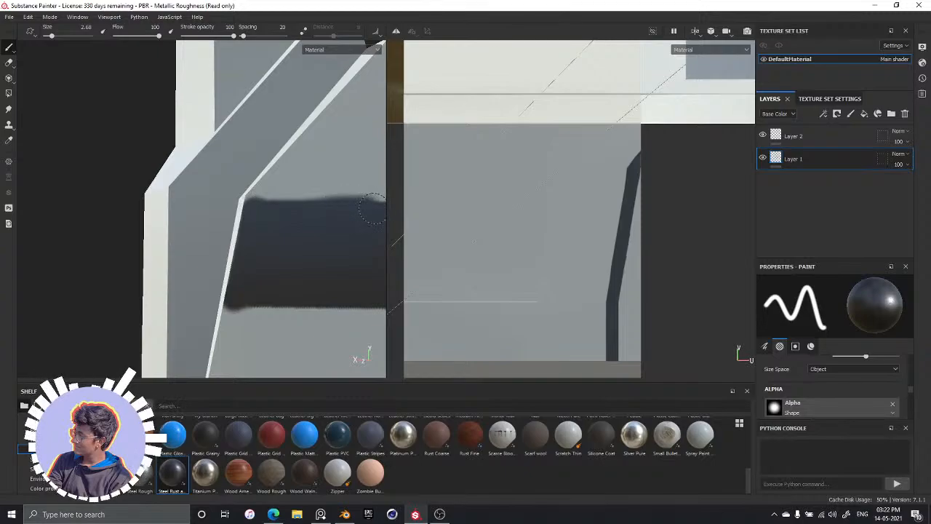
pyautogui.keyDown('alt'); pyautogui.moveTo(294, 268); pyautogui.dragTo(330, 277); pyautogui.keyUp('alt')
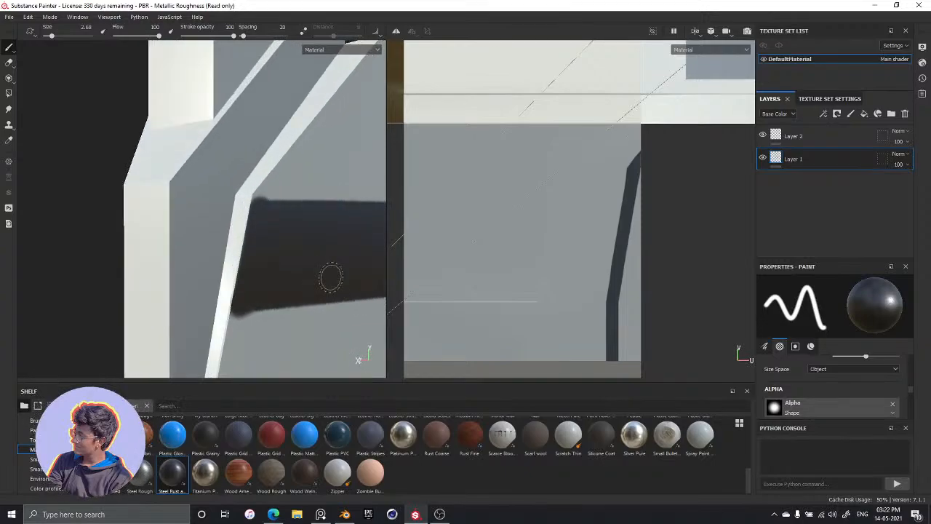
pyautogui.moveTo(304, 267)
pyautogui.keyDown('alt'); pyautogui.mouseDown(button='middle')
pyautogui.moveTo(266, 255)
pyautogui.moveTo(194, 265)
pyautogui.mouseUp(button='middle'); pyautogui.keyUp('alt')
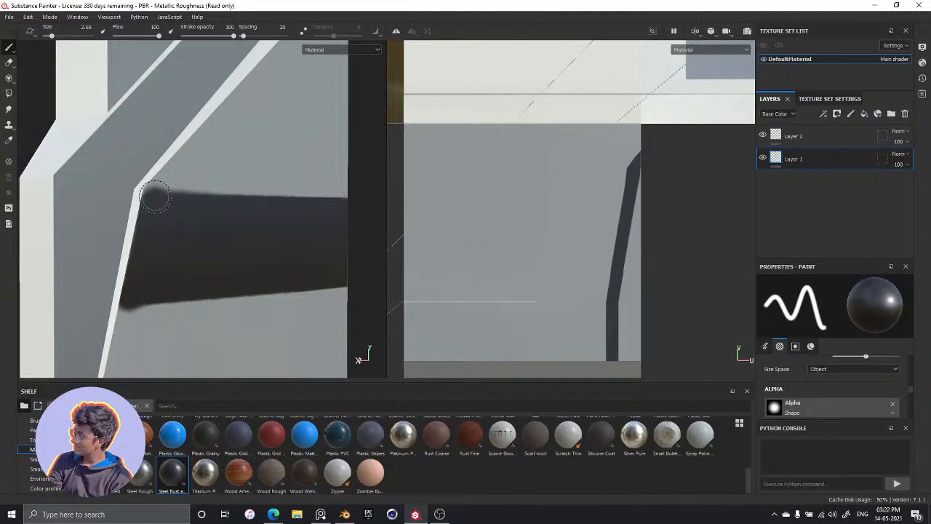
pyautogui.keyDown('shift'); pyautogui.click(342, 200); pyautogui.keyUp('shift')
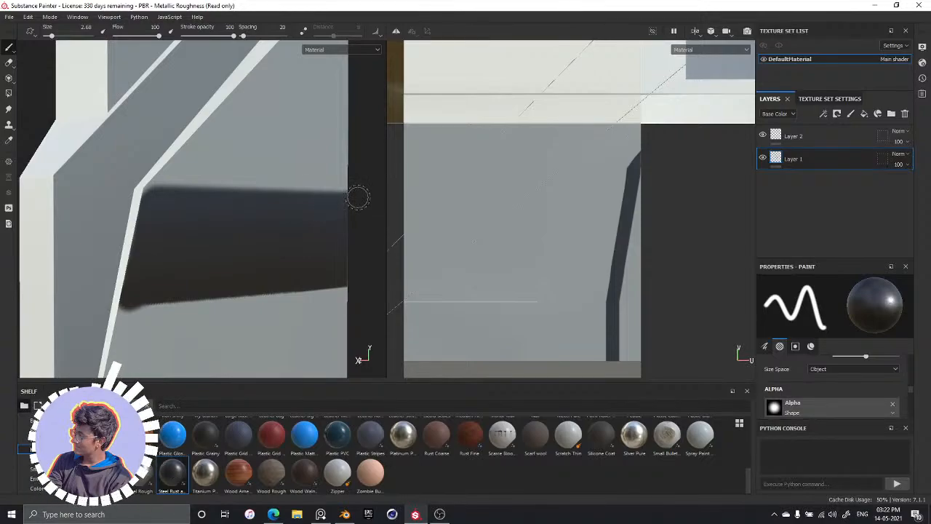
# Even out the dark band's lower edge with straight strokes across the panel, undoing the freehand strokes
pyautogui.scroll(3, 102, 221)
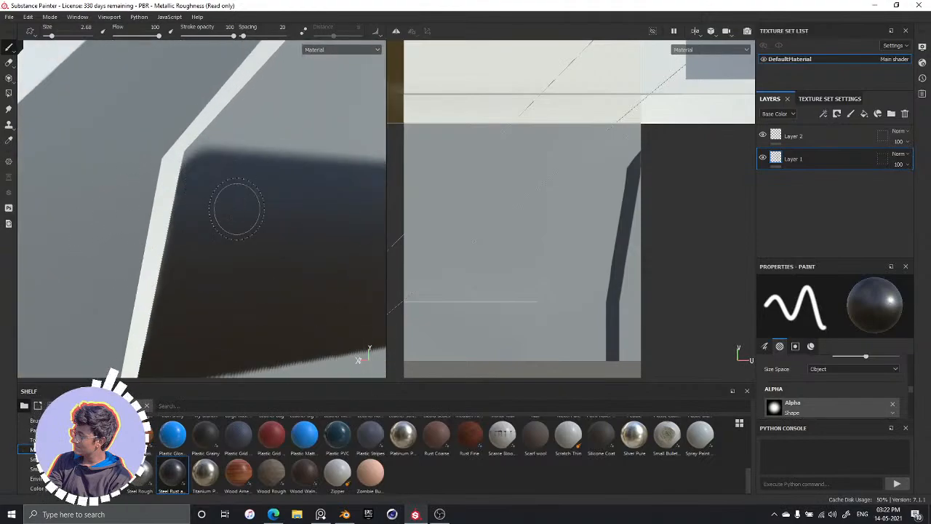
pyautogui.moveTo(258, 228)
pyautogui.keyDown('alt'); pyautogui.mouseDown()
pyautogui.moveTo(235, 238)
pyautogui.moveTo(229, 202)
pyautogui.mouseUp(); pyautogui.keyUp('alt')
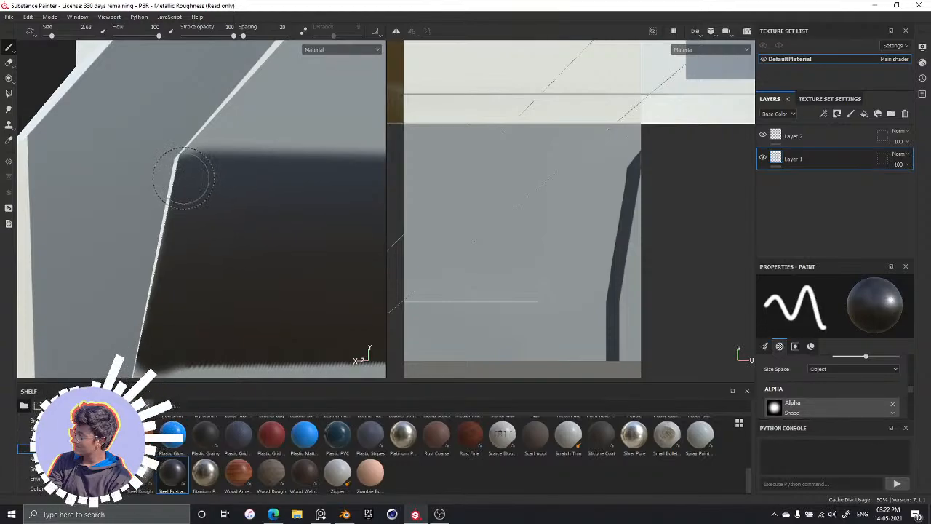
pyautogui.keyDown('alt'); pyautogui.moveTo(254, 254); pyautogui.dragTo(225, 221); pyautogui.keyUp('alt')
pyautogui.scroll(-3, 214, 227)
pyautogui.keyDown('alt'); pyautogui.moveTo(240, 291); pyautogui.dragTo(133, 197, button='middle'); pyautogui.keyUp('alt')
pyautogui.scroll(4, 123, 196)
pyautogui.scroll(-5, 127, 203)
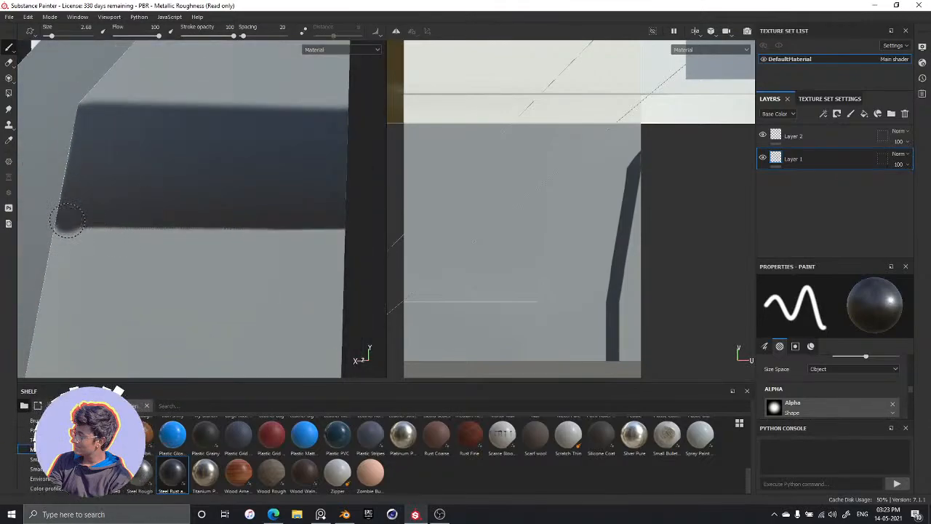
pyautogui.moveTo(67, 218); pyautogui.dragTo(287, 224)
pyautogui.hotkey('ctrl', 'z')
pyautogui.press('shift')
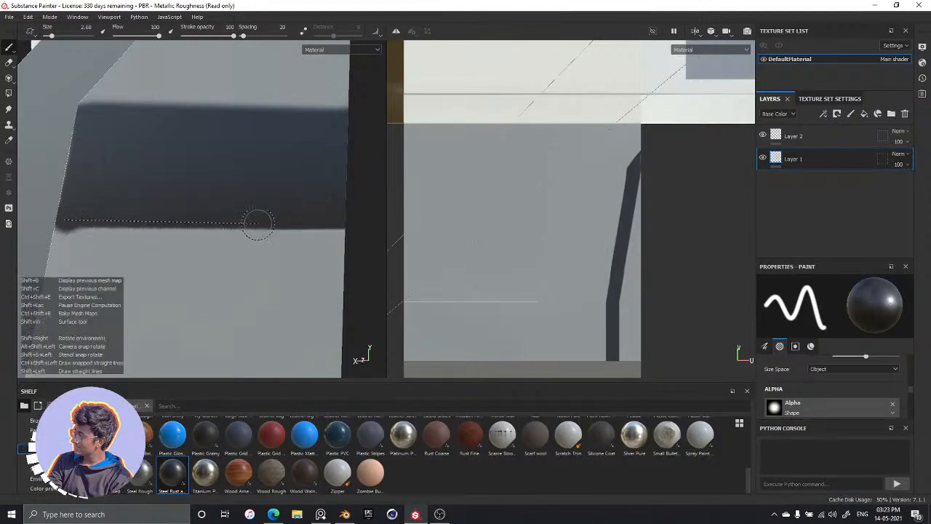
pyautogui.keyDown('shift'); pyautogui.click(341, 222); pyautogui.keyUp('shift')
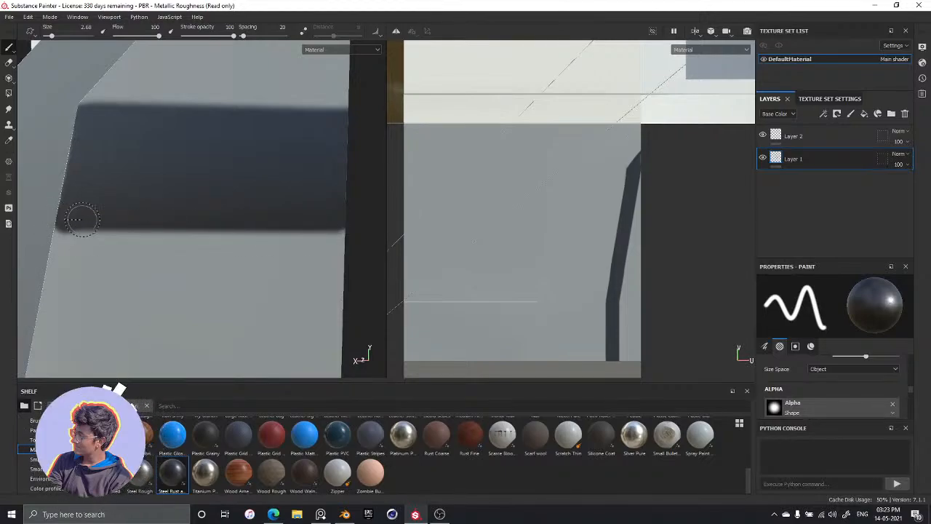
pyautogui.press('shift')
pyautogui.keyDown('shift'); pyautogui.click(339, 223); pyautogui.keyUp('shift')
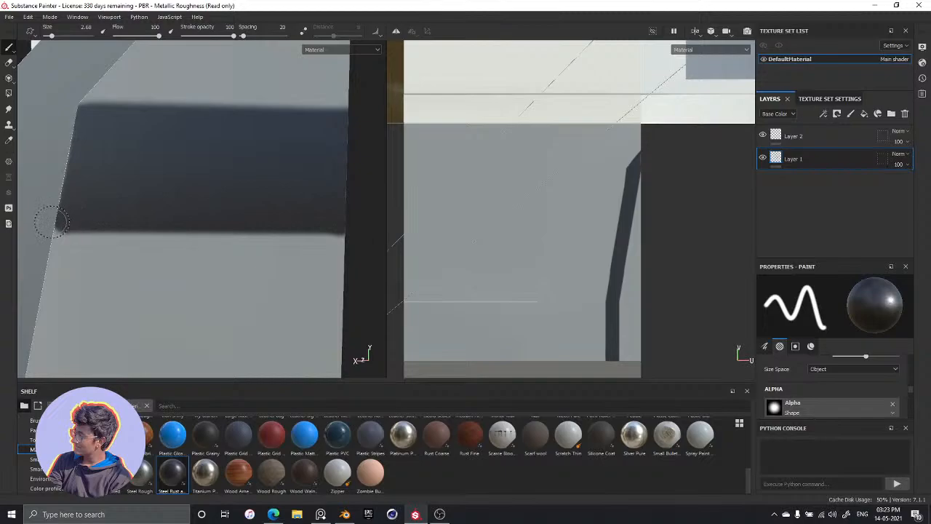
pyautogui.moveTo(36, 69); pyautogui.dragTo(49, 224)
pyautogui.hotkey('ctrl', 'z')
# Examine the painted band's edges and the opposite side of the tower from several angles
pyautogui.keyDown('alt'); pyautogui.moveTo(173, 254); pyautogui.dragTo(246, 228); pyautogui.keyUp('alt')
pyautogui.scroll(-2, 245, 229)
pyautogui.scroll(5, 231, 194)
pyautogui.moveTo(231, 195)
pyautogui.keyDown('alt'); pyautogui.mouseDown()
pyautogui.moveTo(267, 227)
pyautogui.moveTo(254, 207)
pyautogui.moveTo(293, 220)
pyautogui.moveTo(227, 229)
pyautogui.moveTo(245, 263)
pyautogui.mouseUp(); pyautogui.keyUp('alt')
pyautogui.scroll(-5, 237, 240)
pyautogui.scroll(3, 246, 264)
pyautogui.scroll(-3, 245, 264)
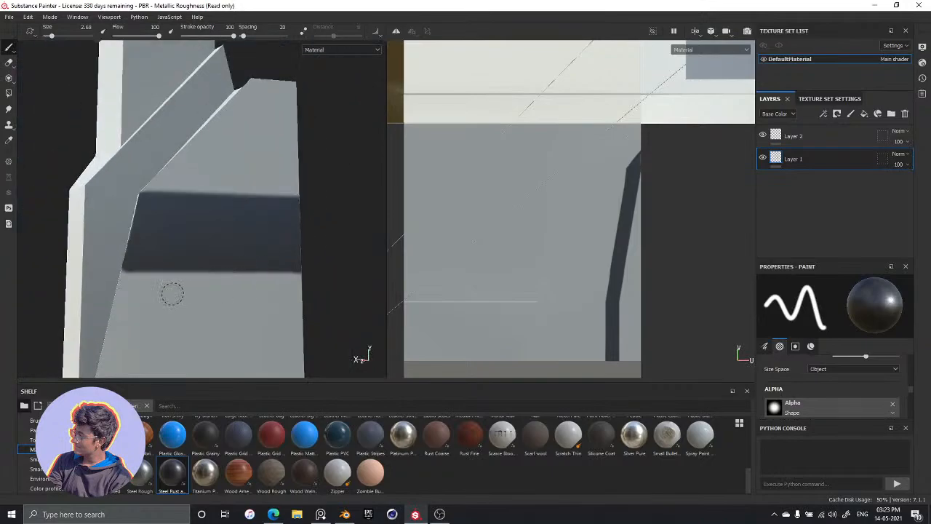
pyautogui.keyDown('alt'); pyautogui.moveTo(172, 293); pyautogui.dragTo(253, 283); pyautogui.keyUp('alt')
pyautogui.scroll(-3, 253, 283)
pyautogui.moveTo(170, 287)
pyautogui.keyDown('alt'); pyautogui.mouseDown()
pyautogui.moveTo(185, 289)
pyautogui.moveTo(158, 291)
pyautogui.moveTo(171, 292)
pyautogui.mouseUp(); pyautogui.keyUp('alt')
pyautogui.scroll(-2, 174, 291)
pyautogui.scroll(-3, 67, 308)
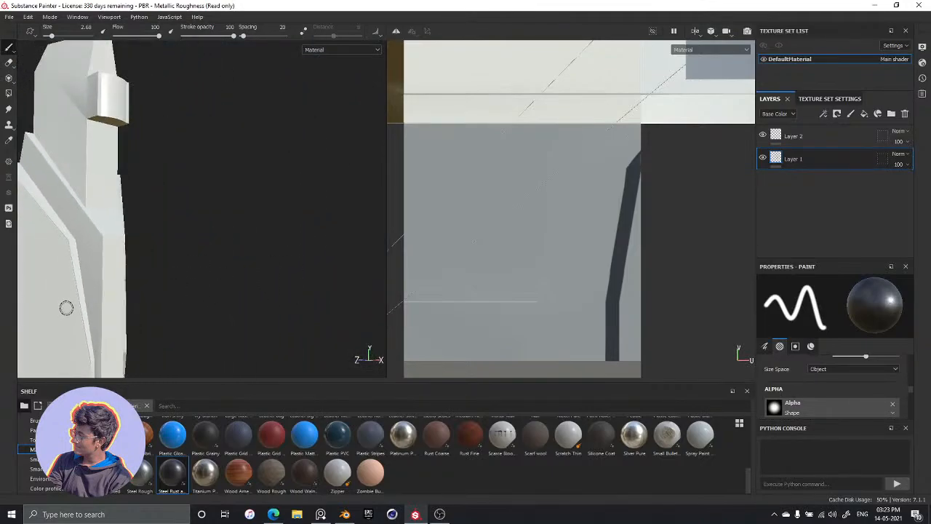
pyautogui.keyDown('alt'); pyautogui.moveTo(66, 308); pyautogui.dragTo(84, 298); pyautogui.keyUp('alt')
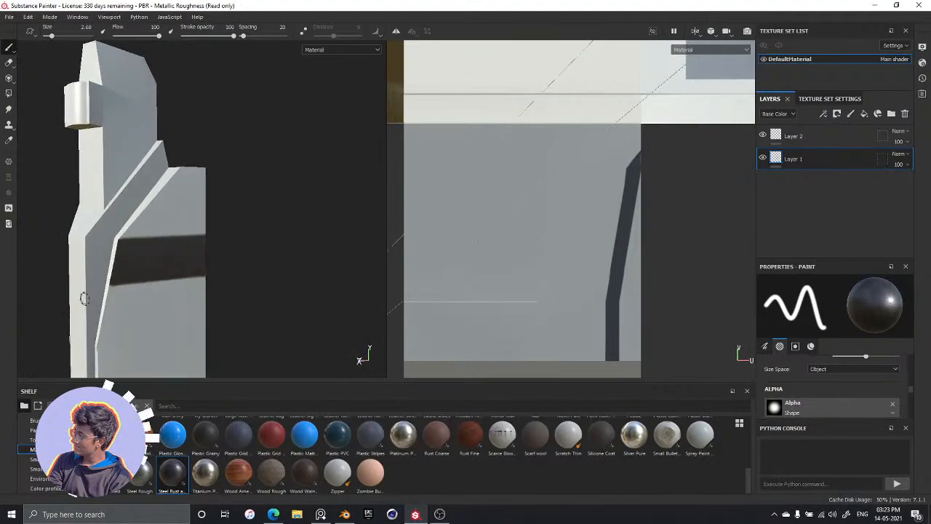
# Turn on symmetry, compare the mirror and radial options, and set Mirror Symmetry to Mirror Z
pyautogui.click(396, 31)
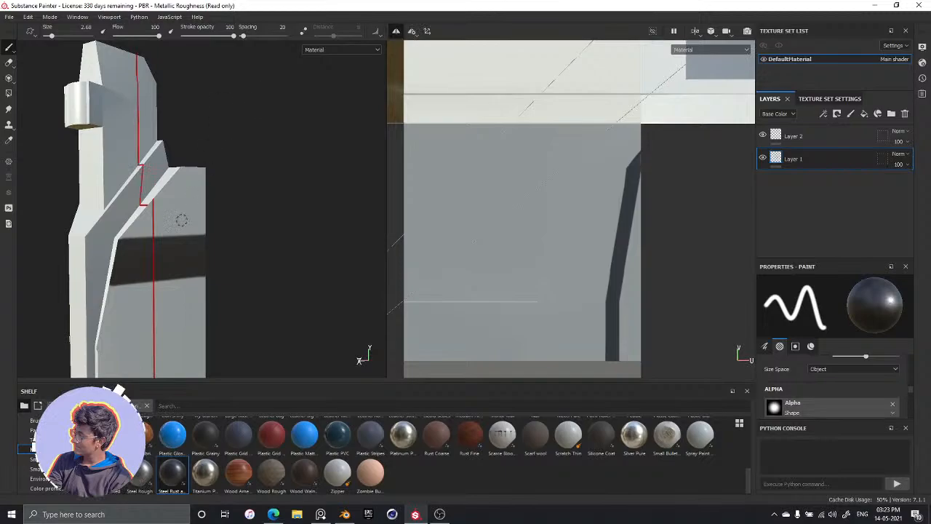
pyautogui.click(377, 33)
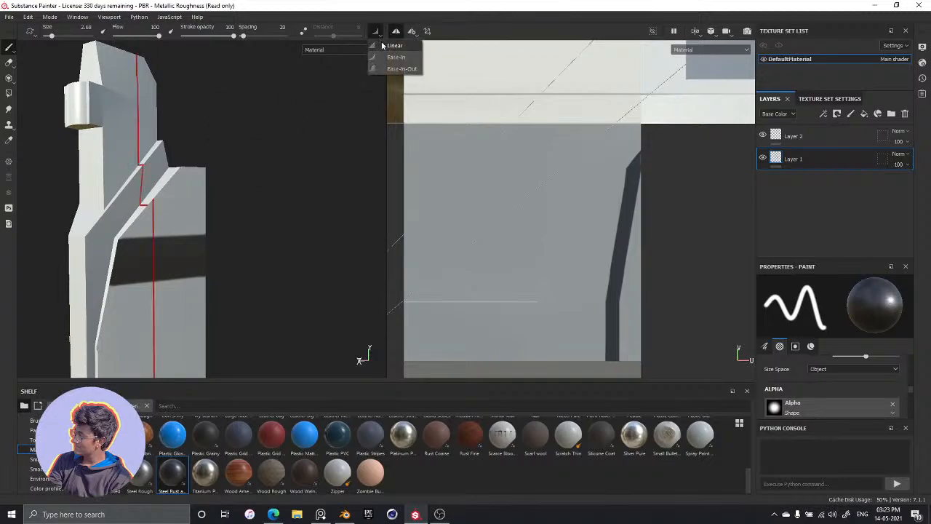
pyautogui.click(378, 34)
pyautogui.click(415, 33)
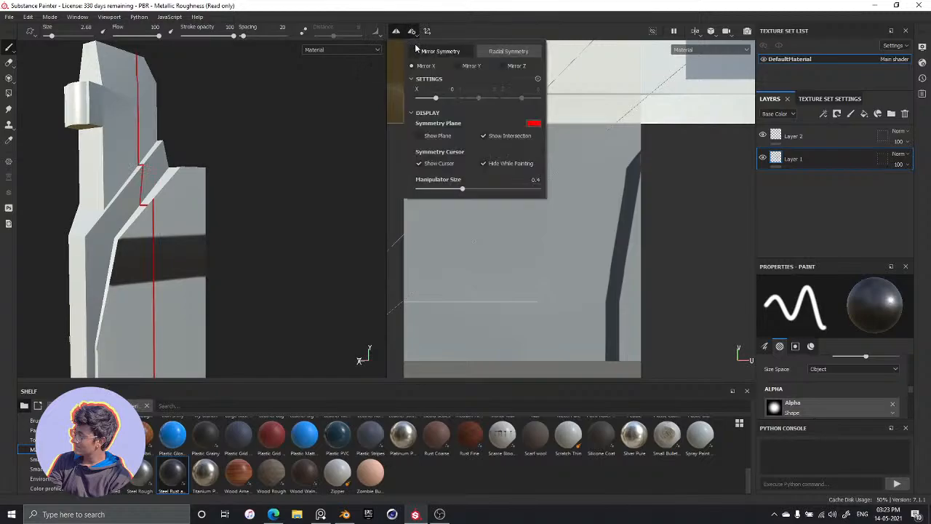
pyautogui.click(494, 54)
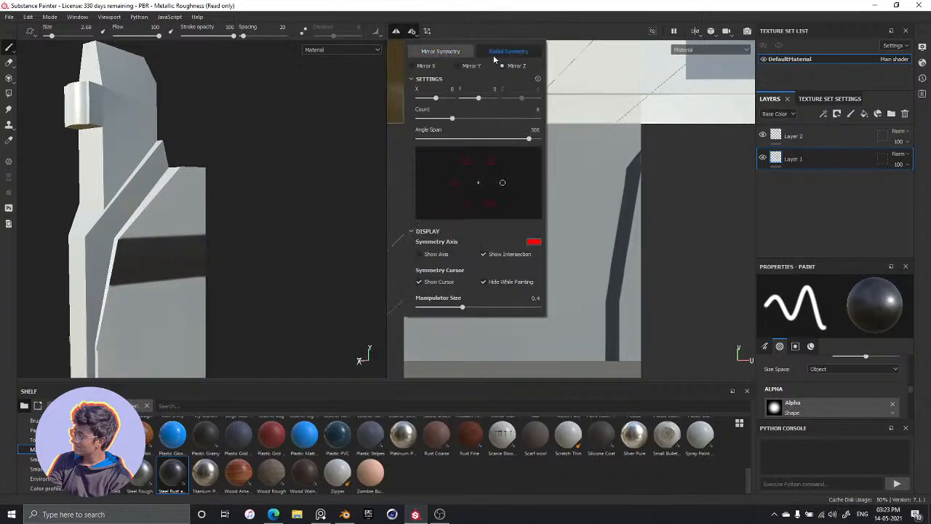
pyautogui.click(441, 51)
pyautogui.click(457, 67)
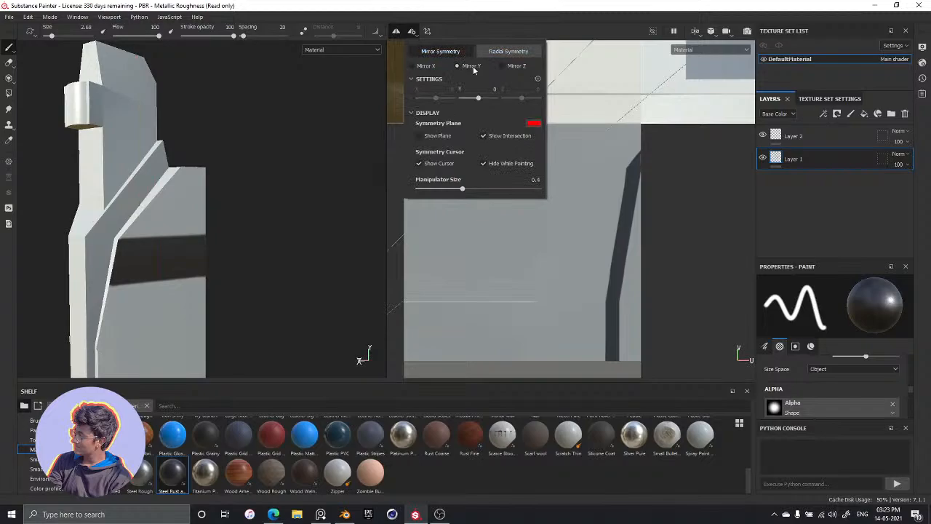
pyautogui.click(513, 69)
# Inspect where the mirror plane crosses the tower and review the dark band from different distances
pyautogui.moveTo(299, 145)
pyautogui.keyDown('alt'); pyautogui.mouseDown()
pyautogui.moveTo(385, 204)
pyautogui.moveTo(310, 228)
pyautogui.moveTo(156, 210)
pyautogui.mouseUp(); pyautogui.keyUp('alt')
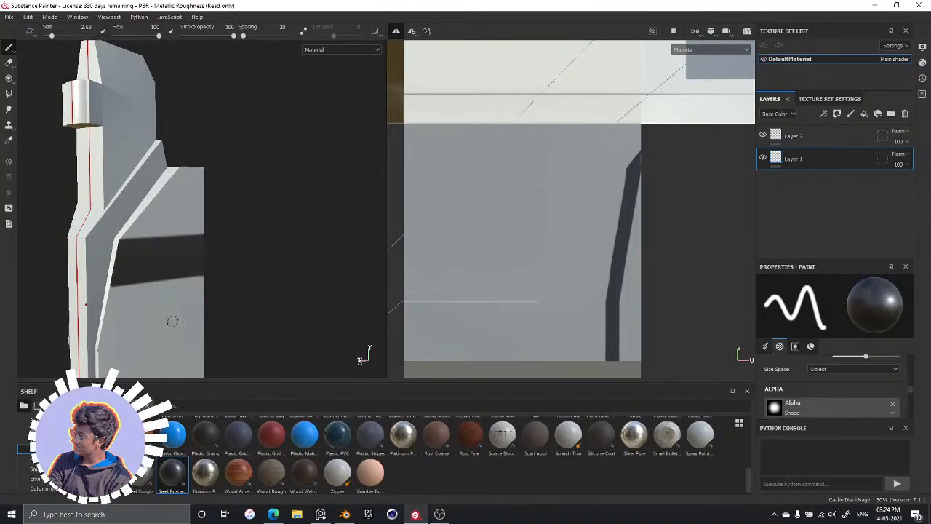
pyautogui.keyDown('alt'); pyautogui.moveTo(163, 221); pyautogui.dragTo(123, 229); pyautogui.keyUp('alt')
pyautogui.keyDown('alt'); pyautogui.moveTo(124, 230); pyautogui.dragTo(172, 156, button='middle'); pyautogui.keyUp('alt')
pyautogui.keyDown('alt'); pyautogui.moveTo(172, 156); pyautogui.dragTo(160, 275); pyautogui.keyUp('alt')
pyautogui.scroll(-3, 170, 183)
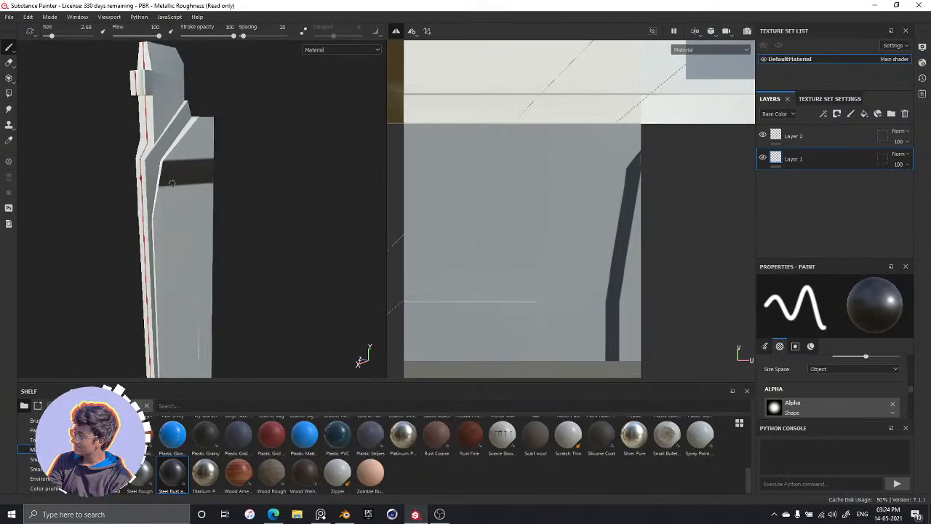
pyautogui.scroll(4, 169, 181)
pyautogui.scroll(4, 169, 181)
pyautogui.keyDown('alt'); pyautogui.moveTo(169, 181); pyautogui.dragTo(150, 250, button='middle'); pyautogui.keyUp('alt')
pyautogui.scroll(1, 149, 249)
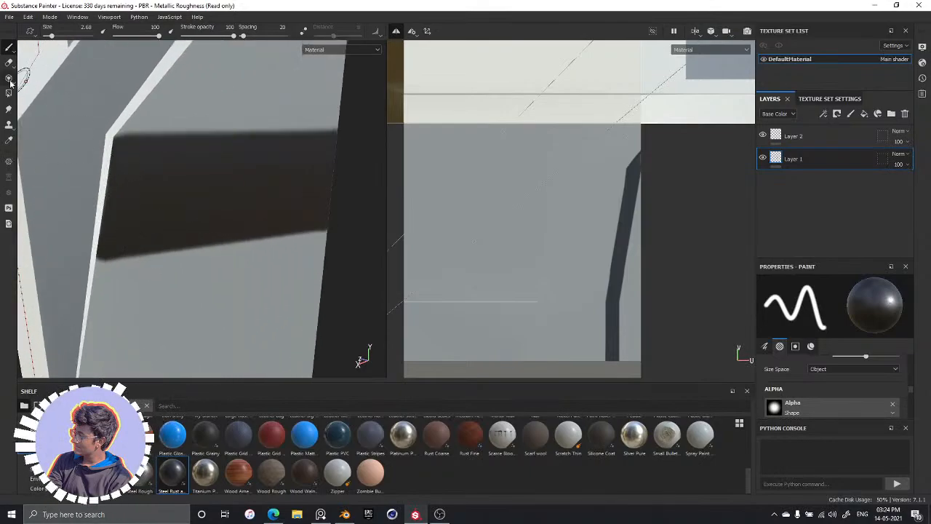
# Erase the whole dark band from the tower's side panel on Layer 1
pyautogui.click(9, 62)
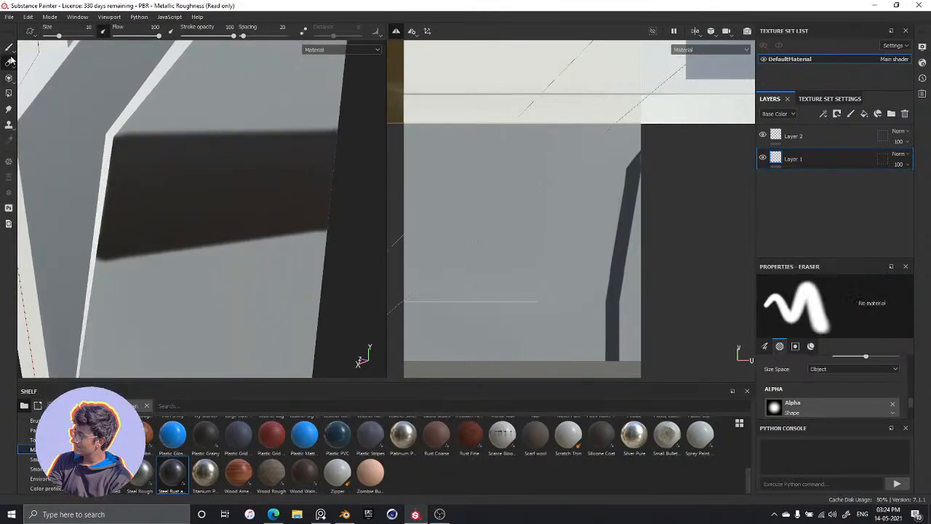
pyautogui.moveTo(105, 196)
pyautogui.mouseDown()
pyautogui.moveTo(100, 145)
pyautogui.moveTo(141, 187)
pyautogui.moveTo(327, 222)
pyautogui.moveTo(283, 141)
pyautogui.mouseUp()
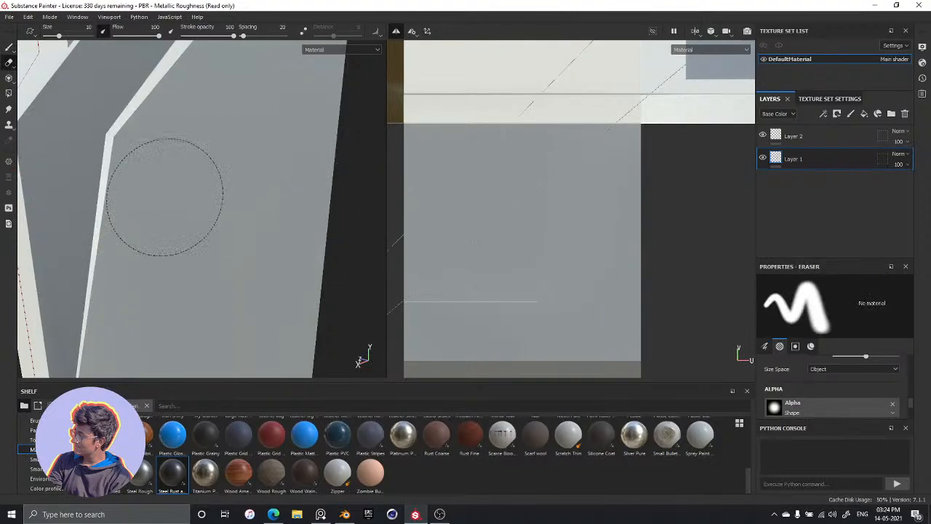
pyautogui.keyDown('alt'); pyautogui.moveTo(166, 222); pyautogui.dragTo(192, 231); pyautogui.keyUp('alt')
pyautogui.scroll(3, 187, 200)
pyautogui.scroll(-6, 188, 211)
pyautogui.moveTo(110, 237)
pyautogui.keyDown('alt'); pyautogui.mouseDown()
pyautogui.moveTo(154, 245)
pyautogui.moveTo(135, 213)
pyautogui.moveTo(211, 239)
pyautogui.mouseUp(); pyautogui.keyUp('alt')
pyautogui.scroll(3, 210, 239)
pyautogui.keyDown('alt'); pyautogui.moveTo(185, 231); pyautogui.dragTo(136, 185, button='middle'); pyautogui.keyUp('alt')
# Return to the Paint tool, set the Shape alpha's hardness to 0.5, and paint a short diagonal test stroke on the panel
pyautogui.press('1')
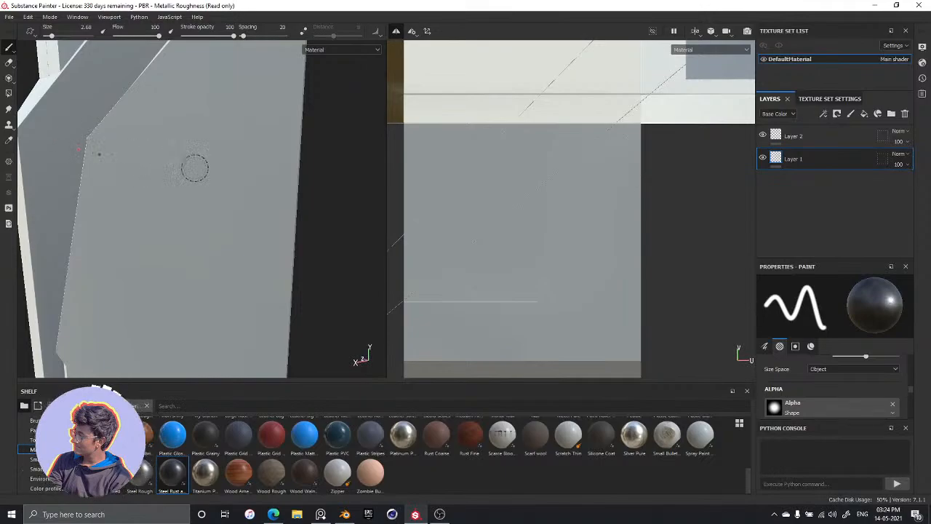
pyautogui.scroll(-2, 811, 383)
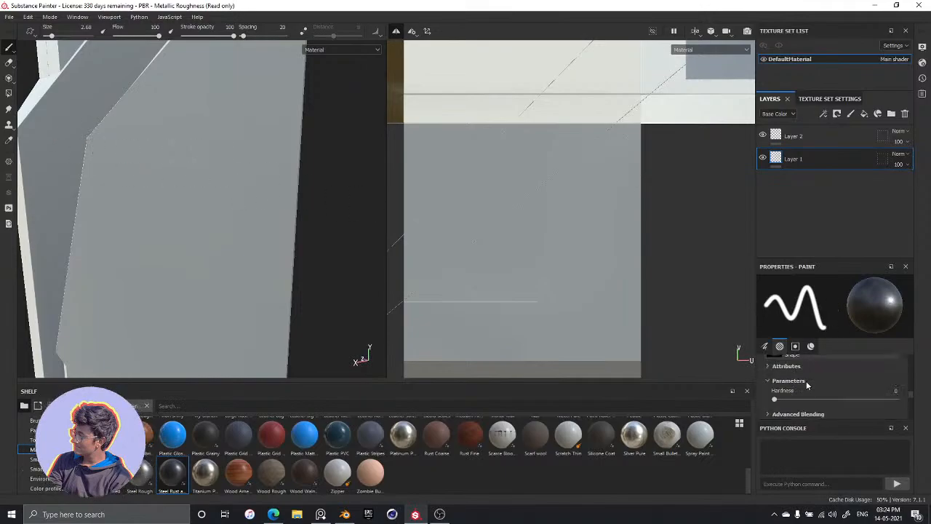
pyautogui.scroll(1, 800, 390)
pyautogui.scroll(-2, 792, 393)
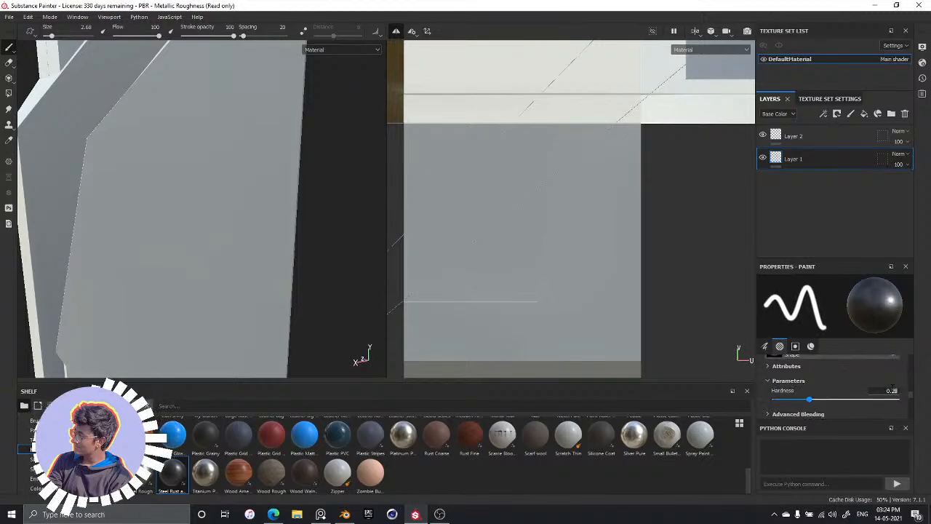
pyautogui.press('BackSpace')
pyautogui.press('BackSpace')
pyautogui.write('5')
pyautogui.press('Return')
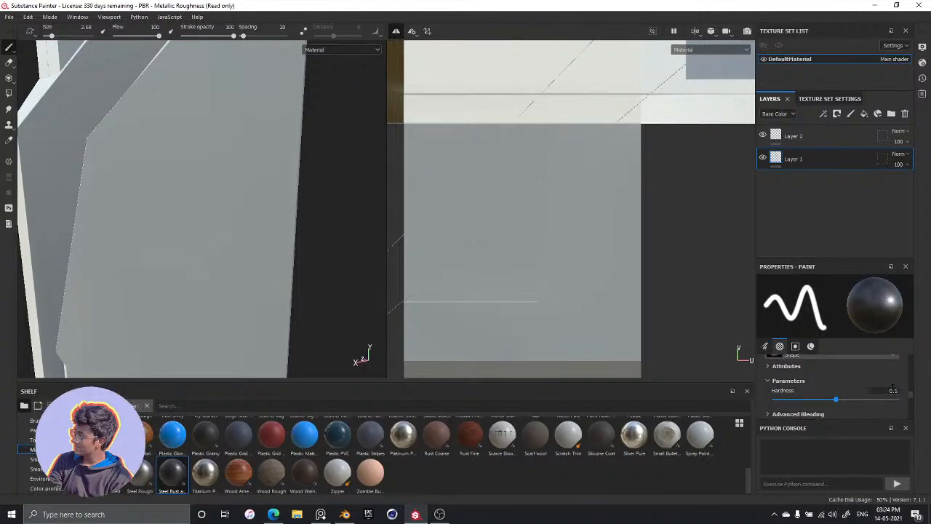
pyautogui.moveTo(146, 179); pyautogui.dragTo(211, 236)
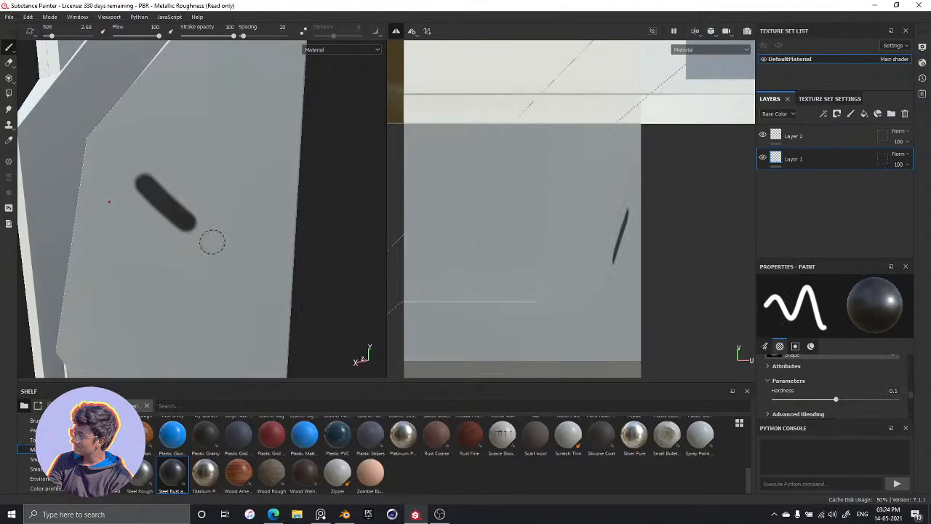
# Undo the diagonal test stroke and paint a straight dark line across the tower's side panel from edge to edge
pyautogui.hotkey('ctrl', 'z')
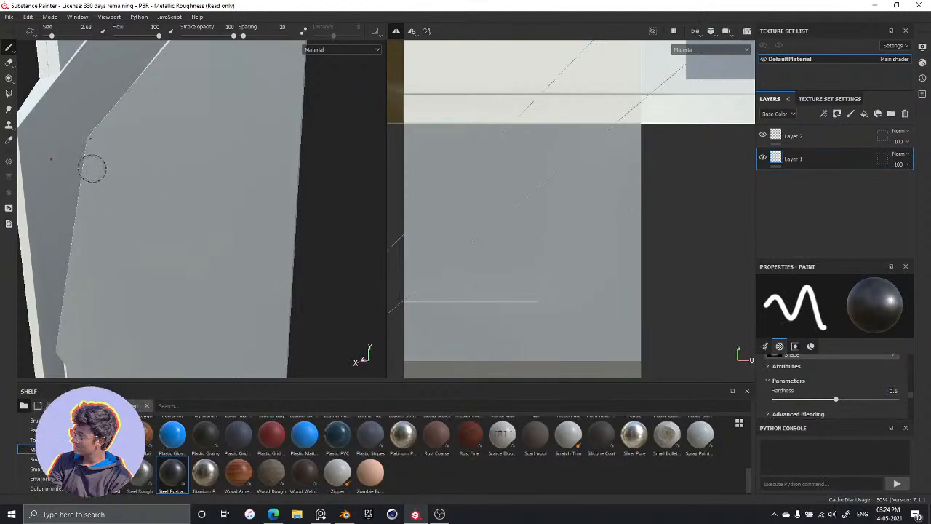
pyautogui.click(91, 170)
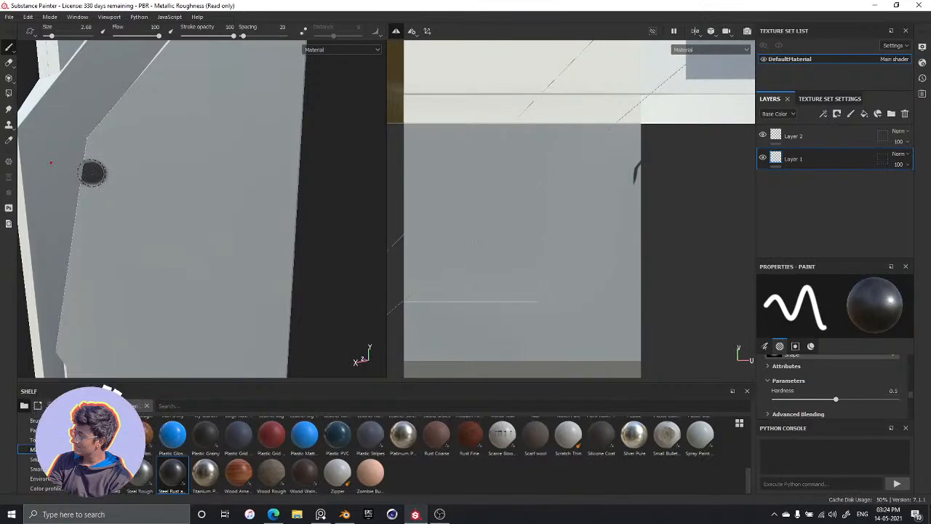
pyautogui.keyDown('shift'); pyautogui.click(304, 166); pyautogui.keyUp('shift')
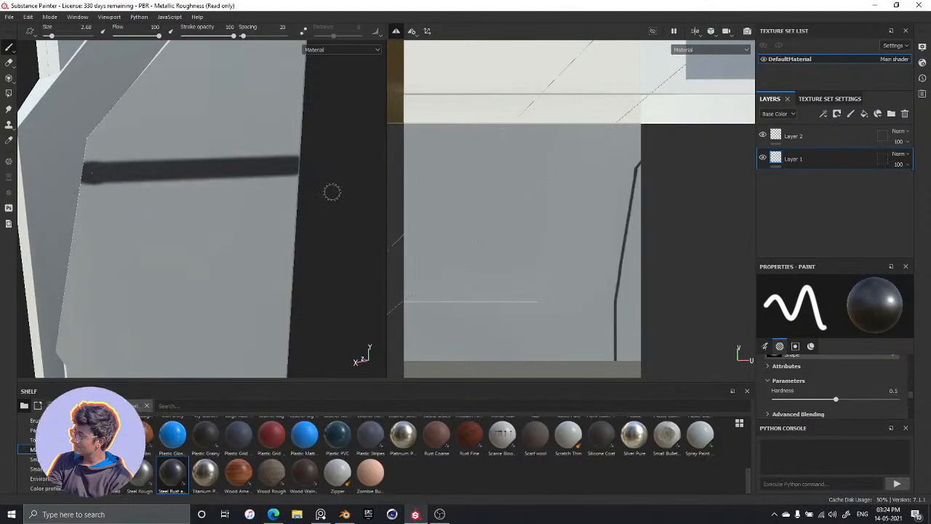
# Try a short stroke running down from the line's end at the trim, and undo it while keeping the straight line
pyautogui.moveTo(330, 233)
pyautogui.keyDown('alt'); pyautogui.mouseDown()
pyautogui.moveTo(202, 235)
pyautogui.moveTo(320, 230)
pyautogui.mouseUp(); pyautogui.keyUp('alt')
pyautogui.keyDown('alt'); pyautogui.moveTo(165, 229); pyautogui.dragTo(74, 217); pyautogui.keyUp('alt')
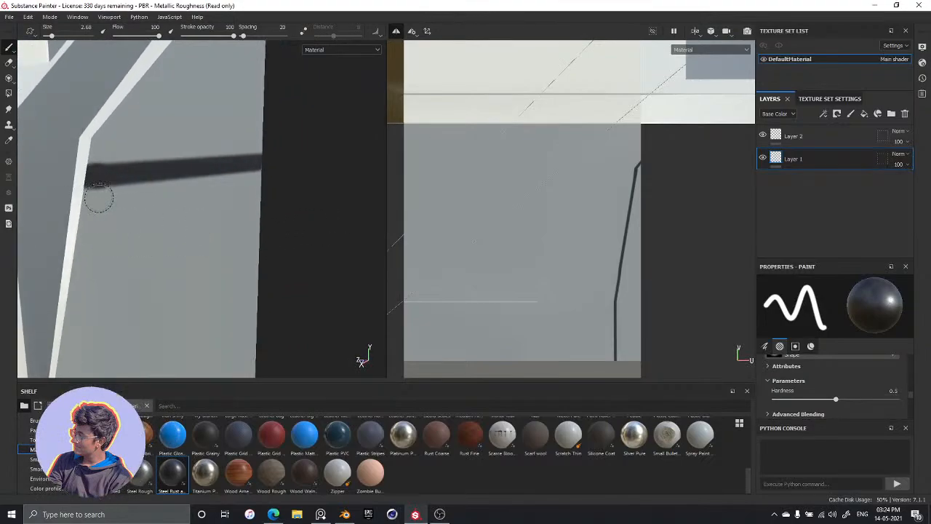
pyautogui.keyDown('alt'); pyautogui.moveTo(233, 245); pyautogui.dragTo(95, 204); pyautogui.keyUp('alt')
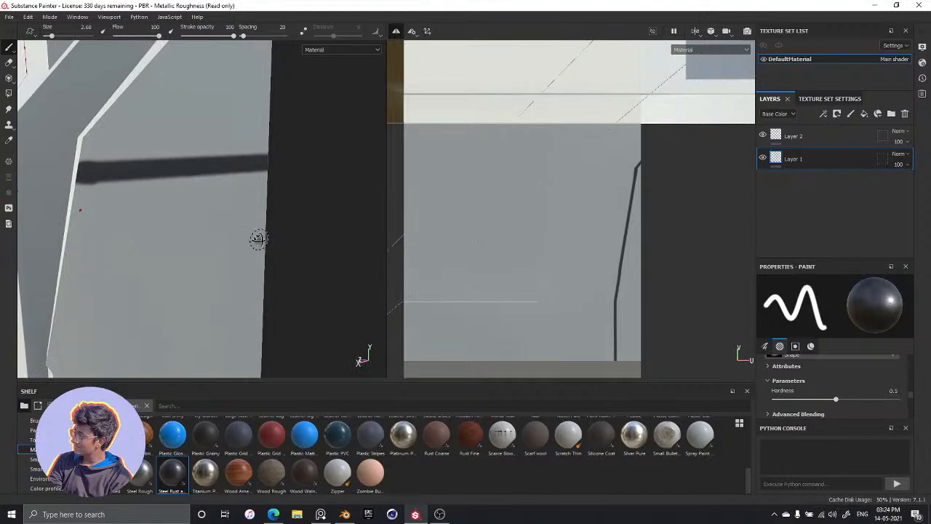
pyautogui.keyDown('alt'); pyautogui.moveTo(258, 239); pyautogui.dragTo(147, 204); pyautogui.keyUp('alt')
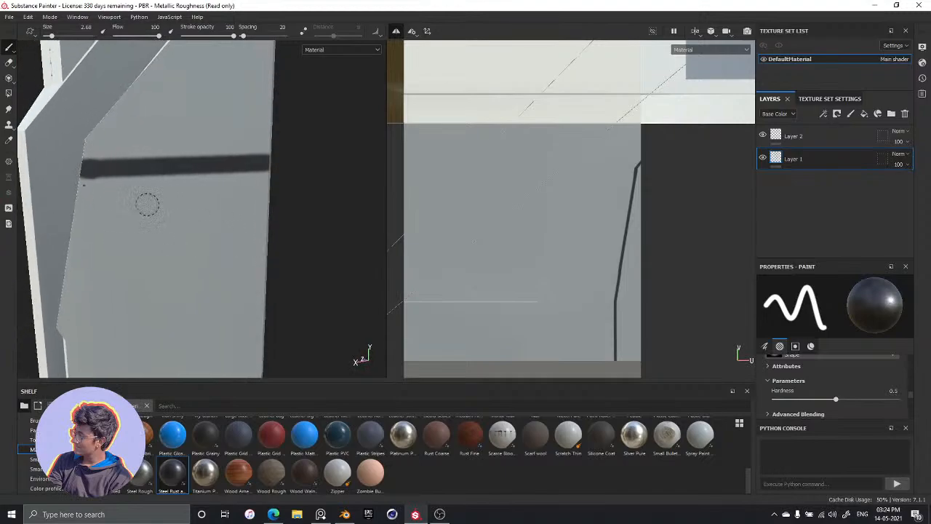
pyautogui.keyDown('shift'); pyautogui.click(93, 173); pyautogui.keyUp('shift')
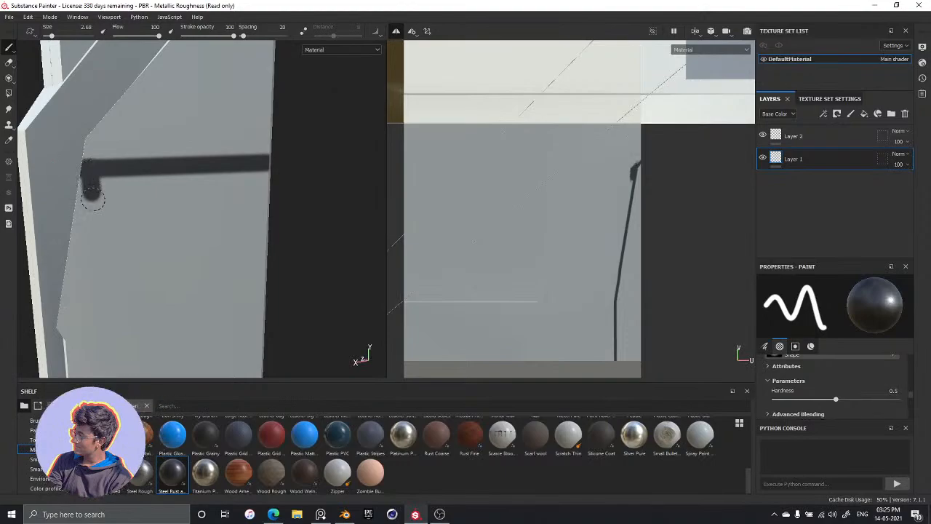
pyautogui.hotkey('ctrl', 'z')
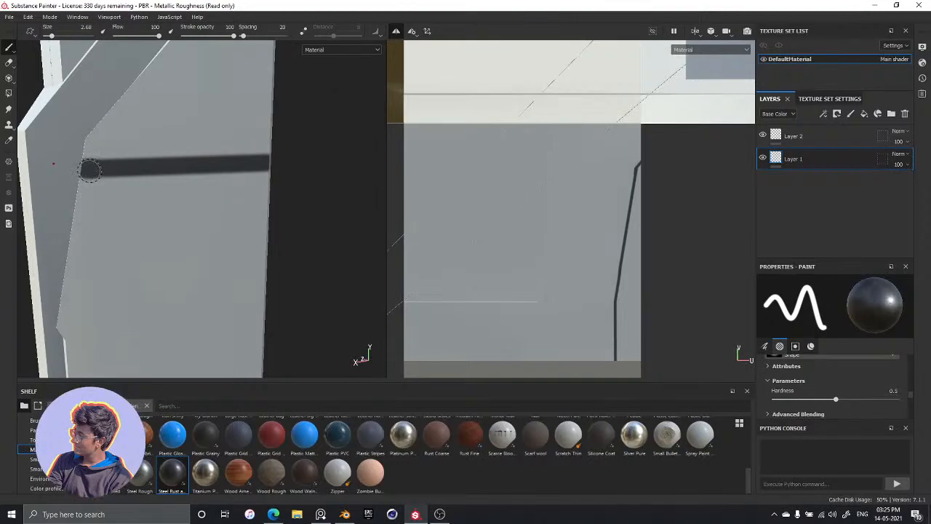
pyautogui.hotkey('ctrl', 'z')
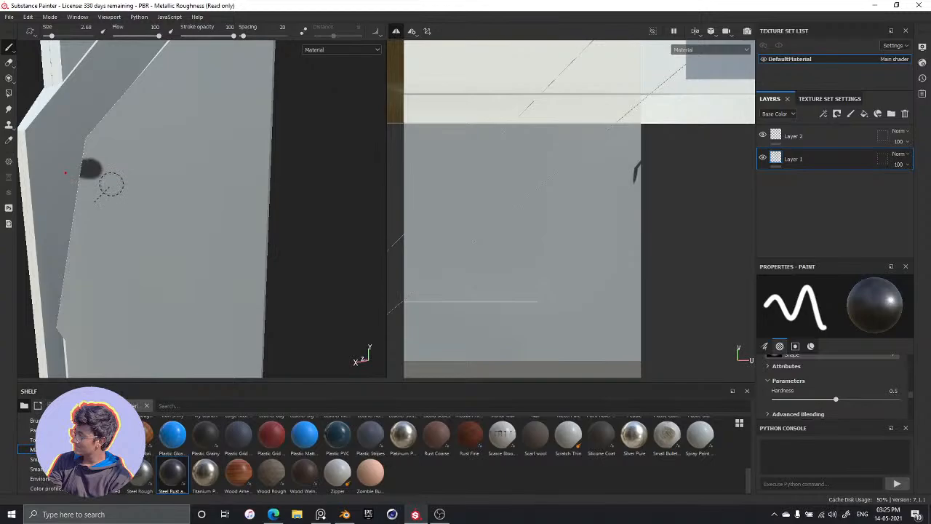
pyautogui.hotkey('ctrl', 'y')
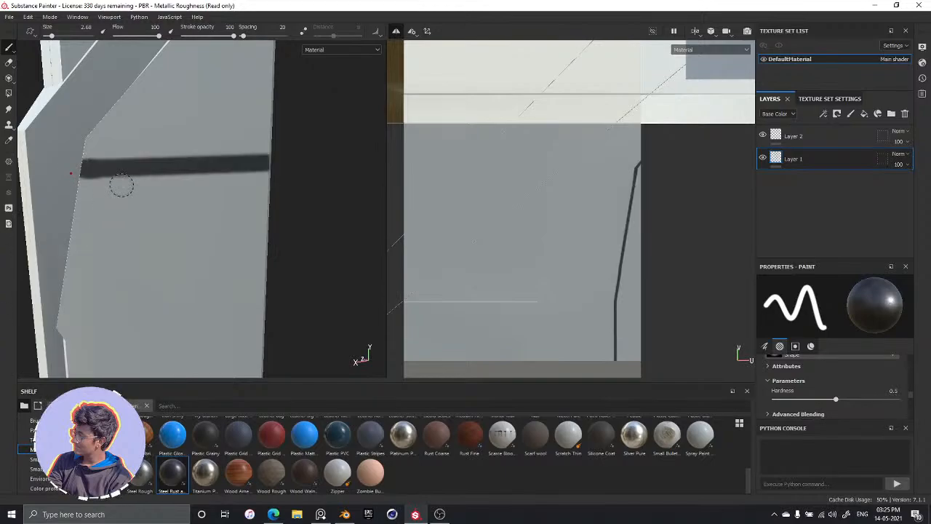
# Complete the band's four-sided outline with straight strokes down the trim edge, across the panel, and back up its far edge
pyautogui.press('ctrl')
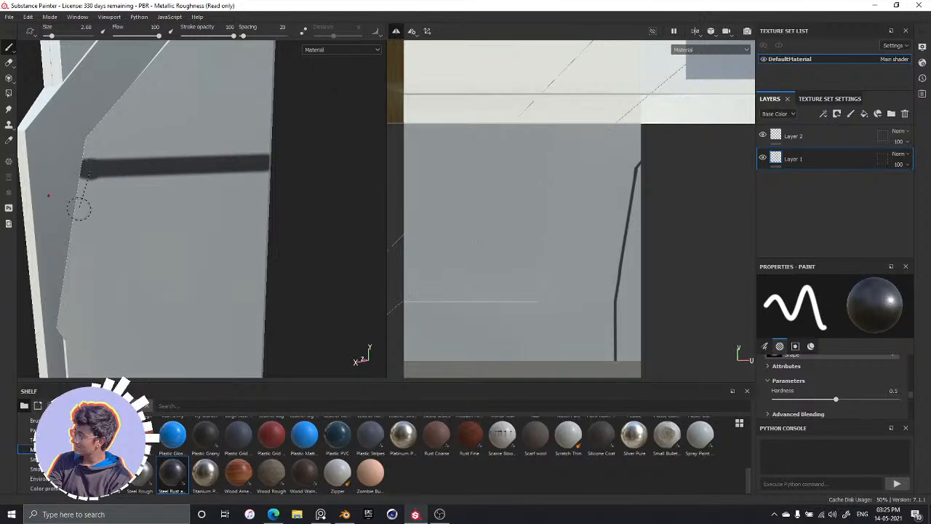
pyautogui.press('shift')
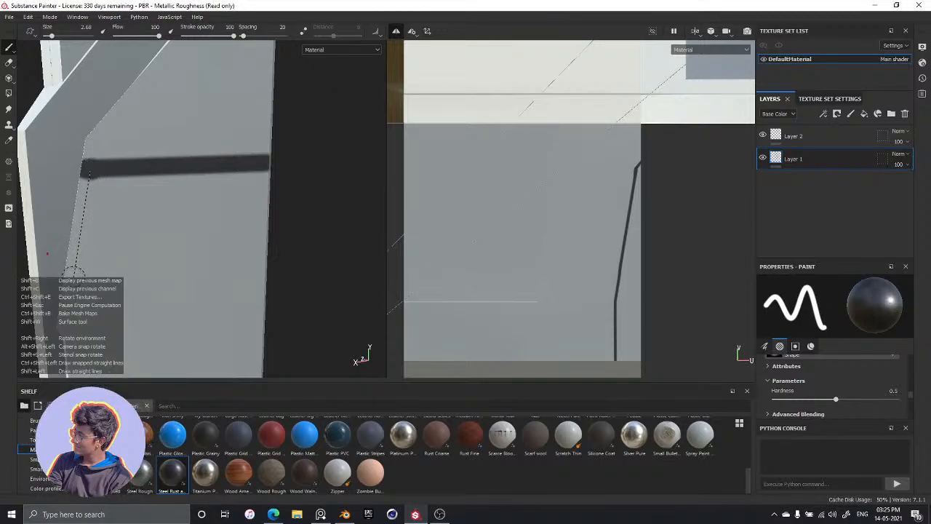
pyautogui.keyDown('shift'); pyautogui.click(75, 275); pyautogui.keyUp('shift')
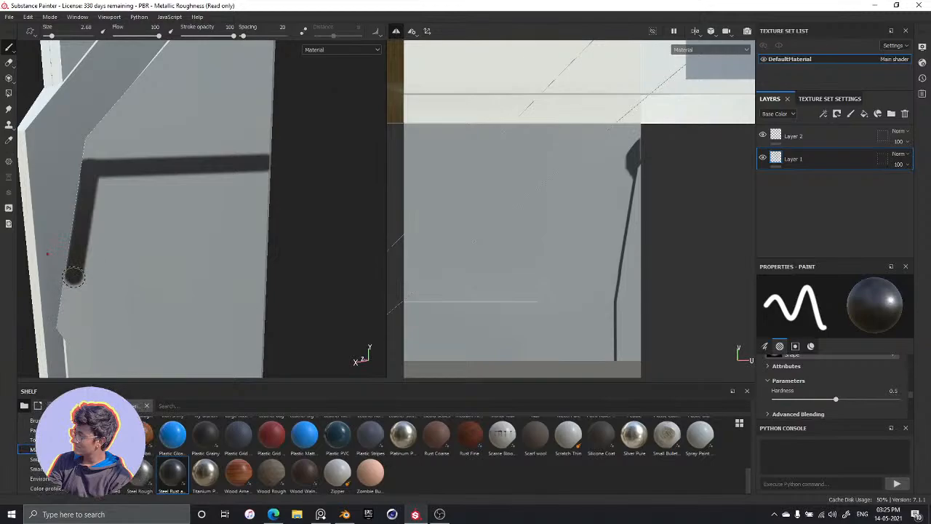
pyautogui.press('shift')
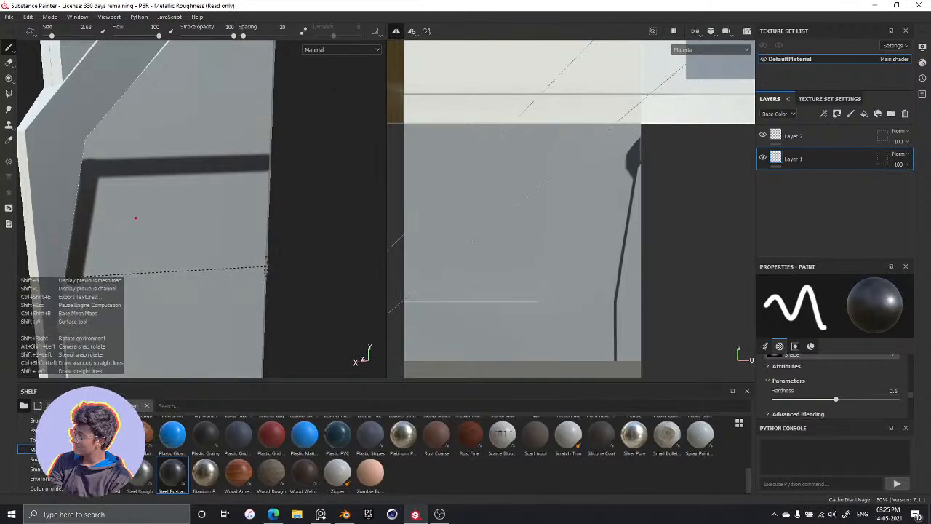
pyautogui.keyDown('shift'); pyautogui.click(265, 264); pyautogui.keyUp('shift')
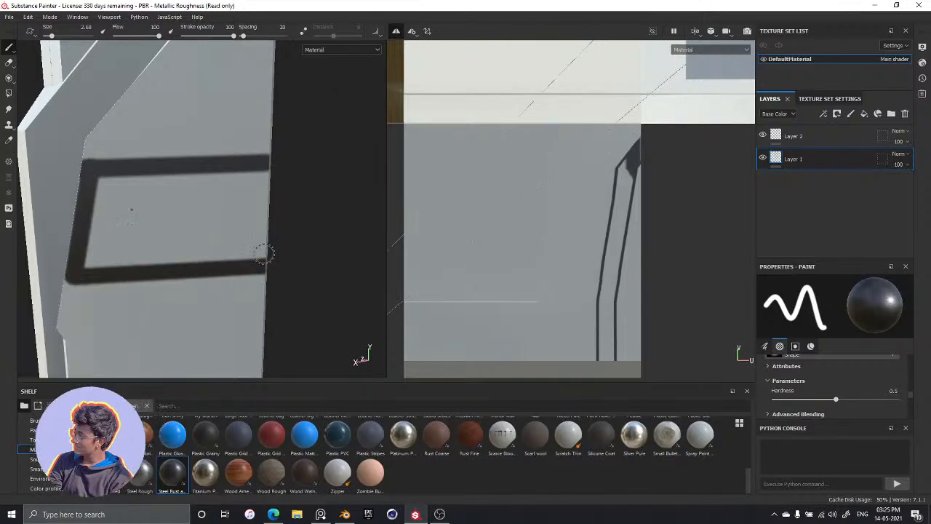
pyautogui.keyDown('shift'); pyautogui.click(266, 165); pyautogui.keyUp('shift')
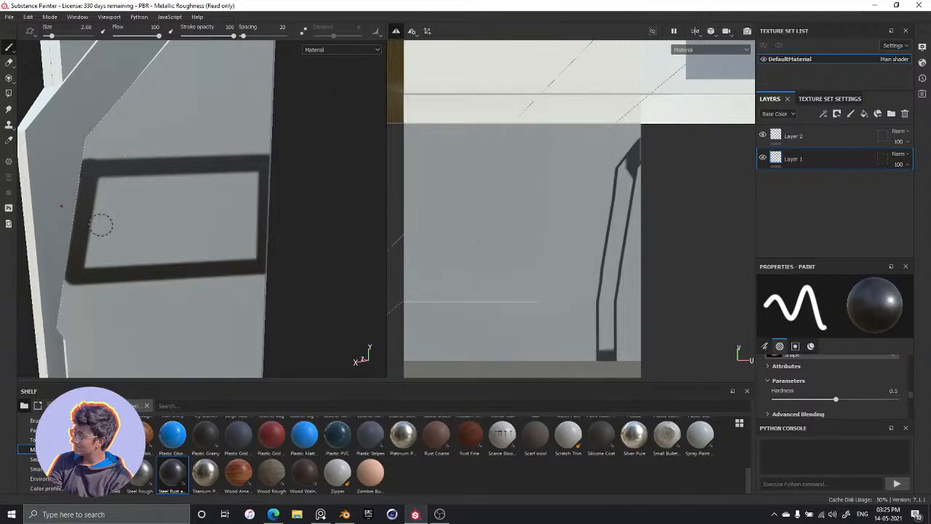
# Enlarge the brush to 9.19 and fill the inside of the outlined band with dark steel
pyautogui.moveTo(128, 184); pyautogui.dragTo(107, 195)
pyautogui.click(106, 185)
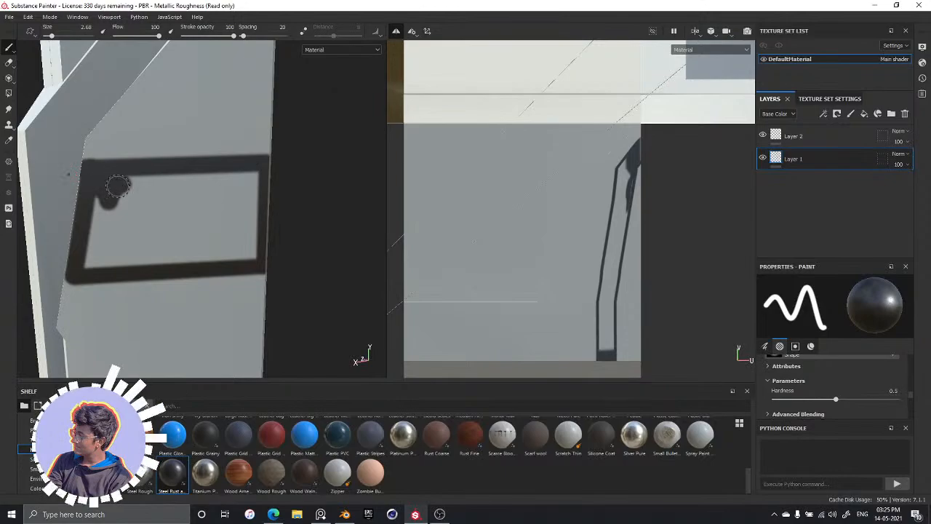
pyautogui.keyDown('ctrl'); pyautogui.moveTo(121, 188); pyautogui.dragTo(132, 188, button='right'); pyautogui.keyUp('ctrl')
pyautogui.press(']')
pyautogui.press(']')
pyautogui.press(']')
pyautogui.press(']')
pyautogui.press(']')
pyautogui.press(']')
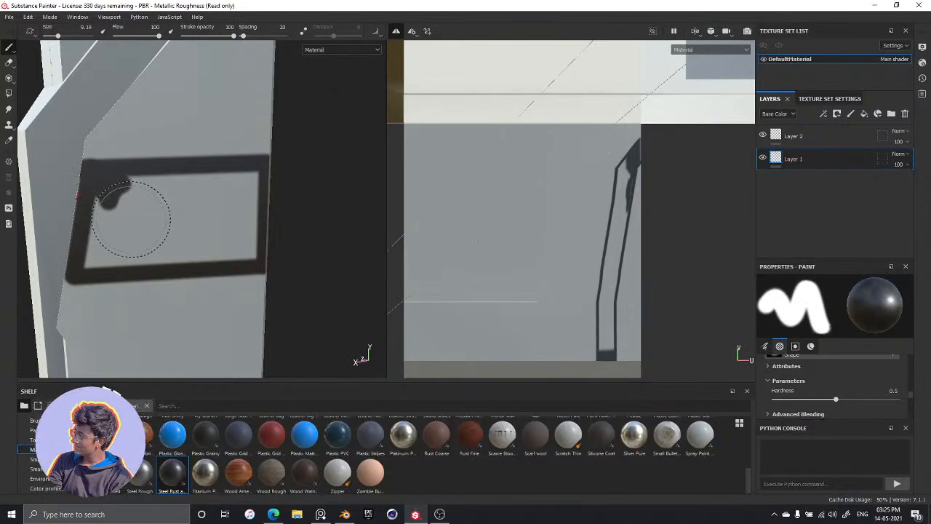
pyautogui.moveTo(131, 220)
pyautogui.mouseDown()
pyautogui.moveTo(173, 232)
pyautogui.moveTo(150, 201)
pyautogui.moveTo(120, 210)
pyautogui.moveTo(112, 244)
pyautogui.moveTo(99, 249)
pyautogui.moveTo(104, 218)
pyautogui.moveTo(108, 254)
pyautogui.moveTo(108, 246)
pyautogui.moveTo(167, 235)
pyautogui.moveTo(214, 240)
pyautogui.moveTo(162, 240)
pyautogui.moveTo(174, 240)
pyautogui.moveTo(169, 211)
pyautogui.moveTo(138, 209)
pyautogui.moveTo(218, 201)
pyautogui.moveTo(208, 208)
pyautogui.moveTo(235, 189)
pyautogui.mouseUp()
pyautogui.click(104, 248)
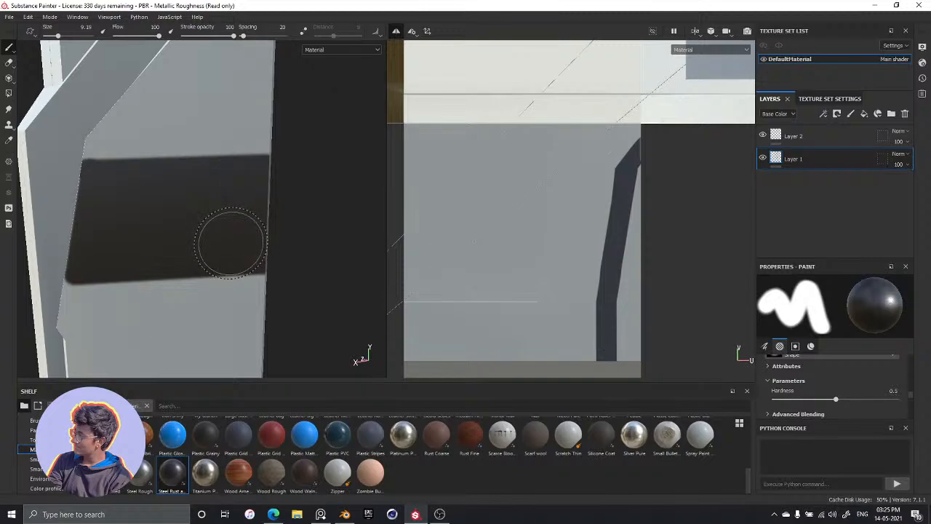
# Review the filled band on the side panel from different distances and angles
pyautogui.keyDown('alt'); pyautogui.moveTo(213, 230); pyautogui.dragTo(249, 253); pyautogui.keyUp('alt')
pyautogui.scroll(-3, 179, 209)
pyautogui.scroll(6, 177, 210)
pyautogui.scroll(-3, 199, 193)
pyautogui.keyDown('alt'); pyautogui.moveTo(237, 245); pyautogui.dragTo(145, 203, button='middle'); pyautogui.keyUp('alt')
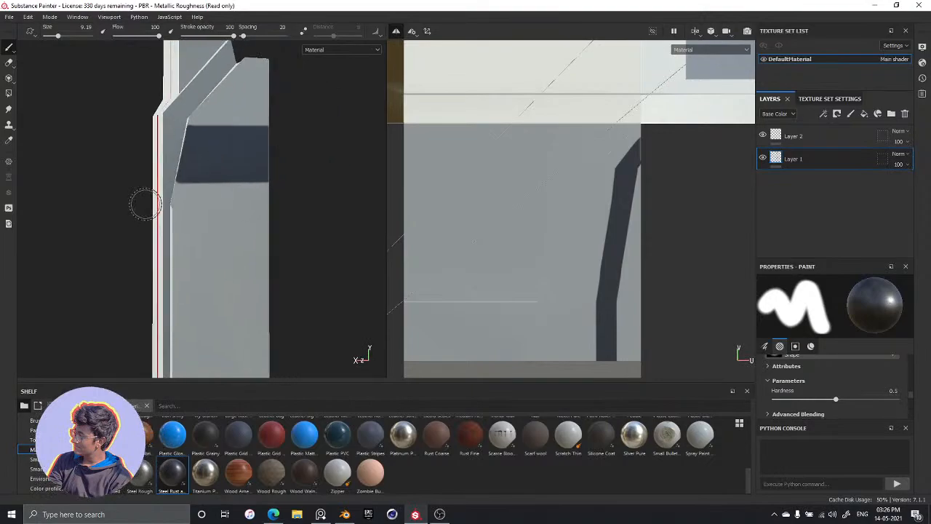
pyautogui.scroll(4, 216, 210)
pyautogui.keyDown('alt'); pyautogui.moveTo(216, 204); pyautogui.dragTo(162, 245); pyautogui.keyUp('alt')
pyautogui.scroll(-5, 167, 243)
pyautogui.keyDown('alt'); pyautogui.moveTo(230, 292); pyautogui.dragTo(284, 225, button='middle'); pyautogui.keyUp('alt')
# Reduce the brush size to 0.7 and square off the band's rounded lower corner at the white trim, undoing the stroke that spills over it
pyautogui.scroll(6, 191, 183)
pyautogui.keyDown('alt'); pyautogui.moveTo(107, 188); pyautogui.dragTo(200, 208, button='middle'); pyautogui.keyUp('alt')
pyautogui.scroll(5, 199, 209)
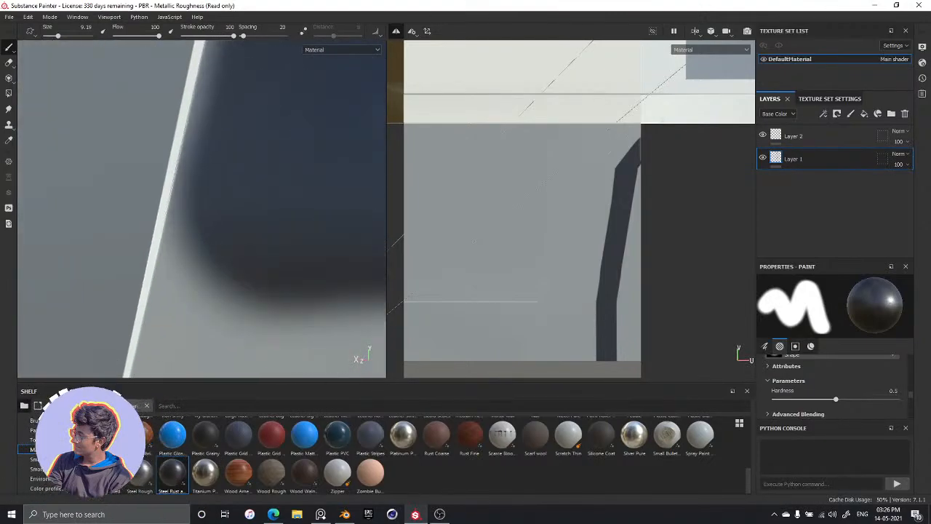
pyautogui.press('[')
pyautogui.press('[')
pyautogui.press('[')
pyautogui.press('[')
pyautogui.press('[')
pyautogui.press('[')
pyautogui.press('[')
pyautogui.press('[')
pyautogui.press('[')
pyautogui.press('[')
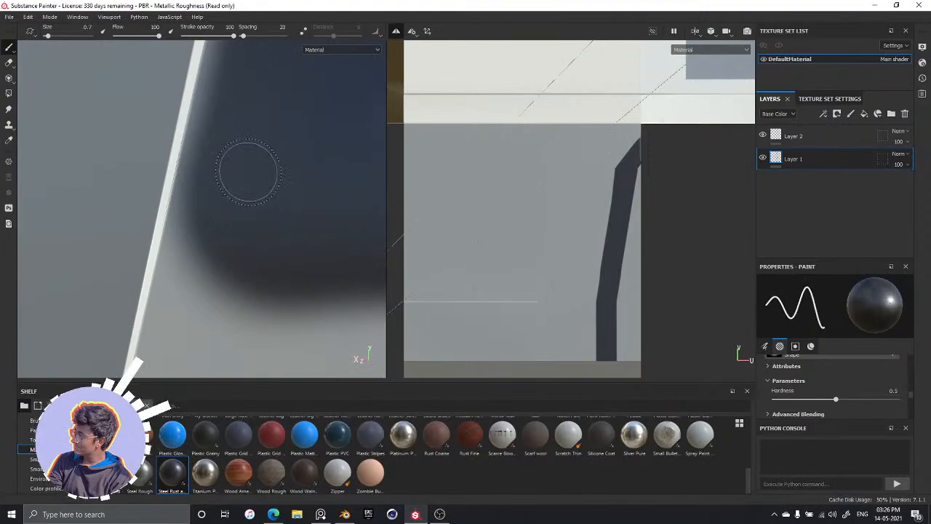
pyautogui.moveTo(218, 223)
pyautogui.mouseDown()
pyautogui.moveTo(197, 209)
pyautogui.moveTo(208, 218)
pyautogui.moveTo(174, 285)
pyautogui.moveTo(204, 221)
pyautogui.moveTo(193, 218)
pyautogui.mouseUp()
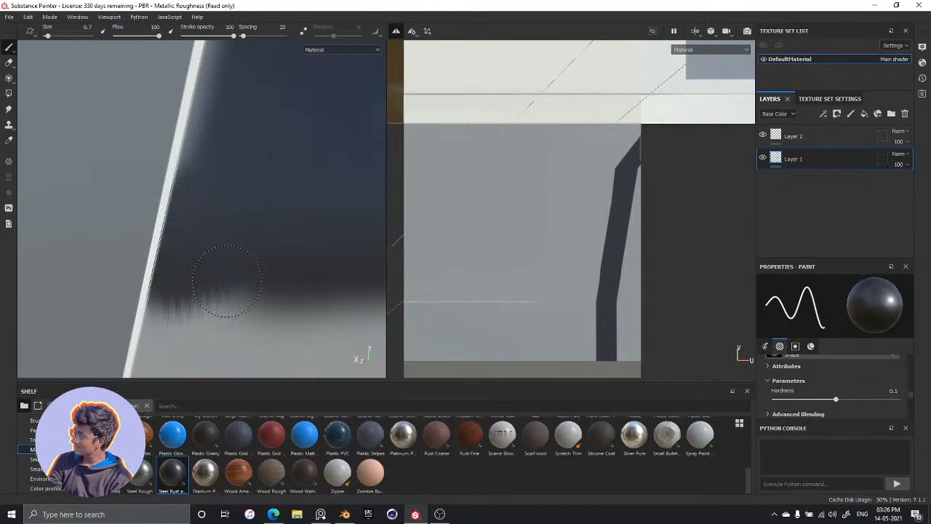
pyautogui.moveTo(227, 281); pyautogui.dragTo(176, 274)
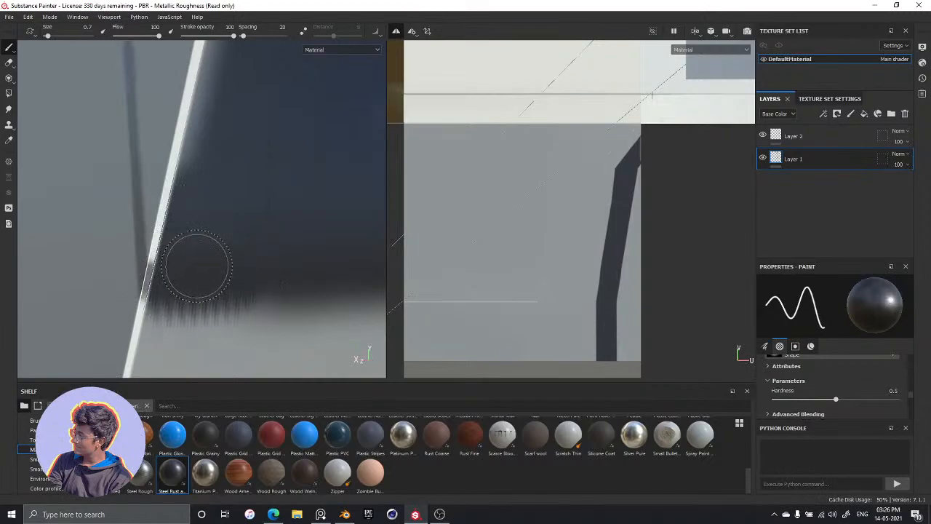
pyautogui.hotkey('ctrl', 'z')
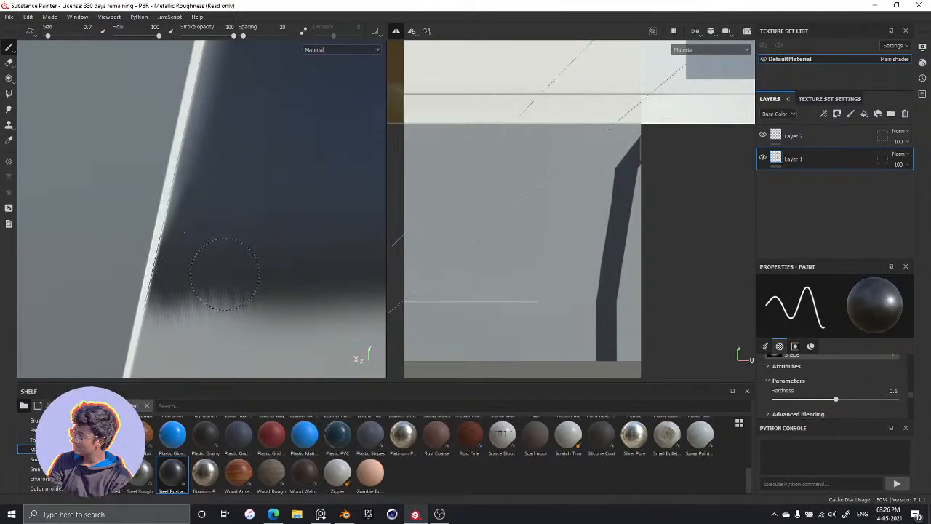
pyautogui.moveTo(225, 273)
pyautogui.mouseDown()
pyautogui.moveTo(224, 281)
pyautogui.moveTo(272, 284)
pyautogui.mouseUp()
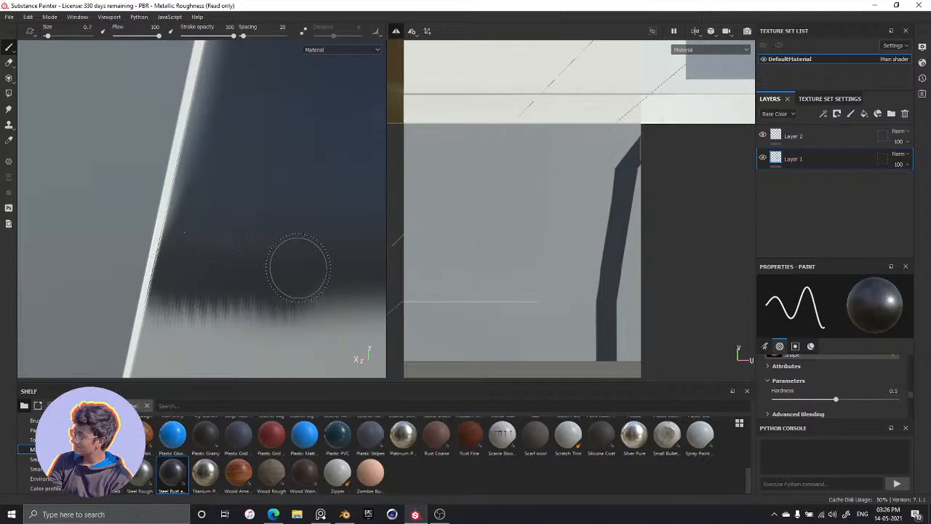
# Fill the remaining notch in the band's lower edge near the corner with short strokes
pyautogui.scroll(3, 312, 219)
pyautogui.scroll(-10, 314, 219)
pyautogui.scroll(1, 310, 206)
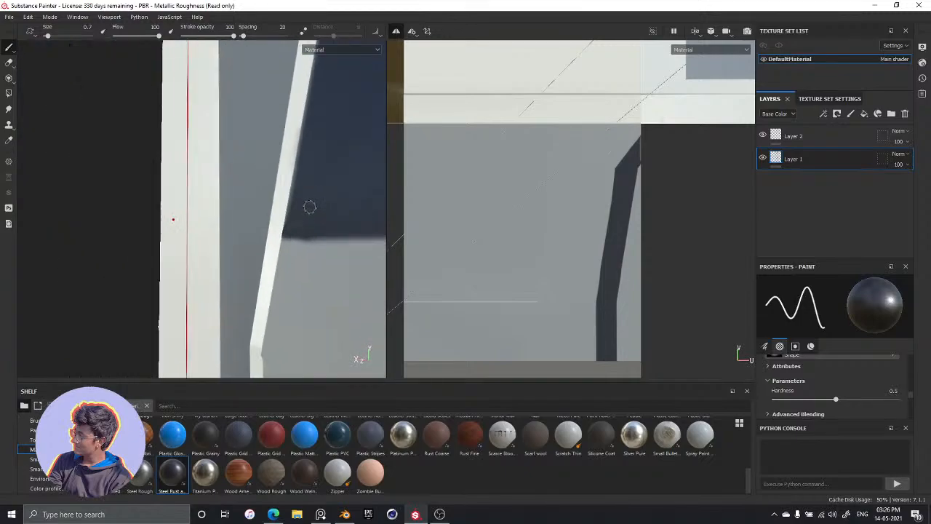
pyautogui.scroll(2, 309, 207)
pyautogui.scroll(-2, 306, 249)
pyautogui.scroll(4, 302, 248)
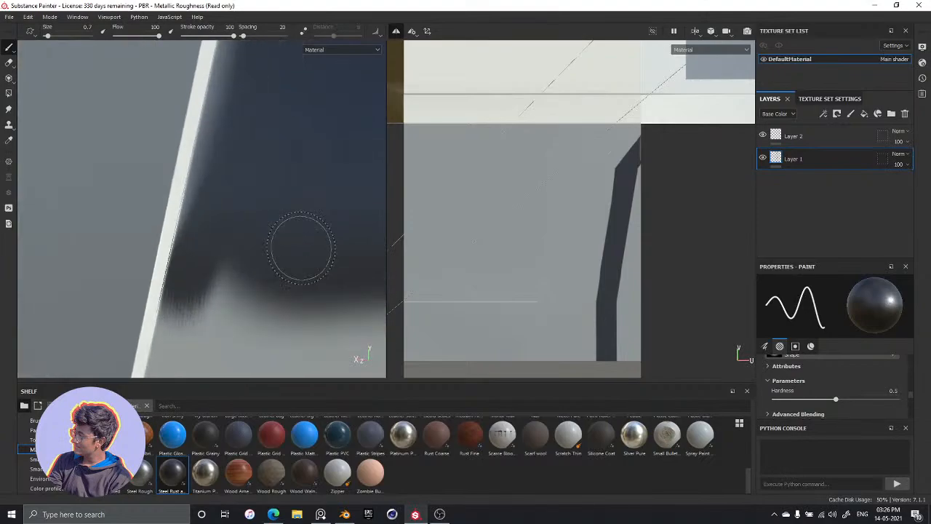
pyautogui.moveTo(247, 269); pyautogui.dragTo(217, 272)
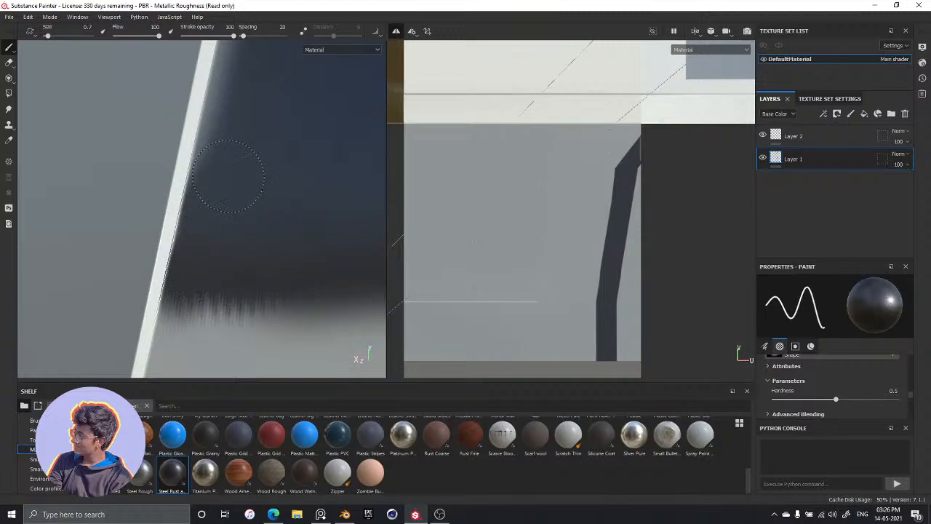
pyautogui.moveTo(283, 134)
pyautogui.keyDown('alt'); pyautogui.mouseDown(button='middle')
pyautogui.moveTo(254, 261)
pyautogui.moveTo(238, 274)
pyautogui.mouseUp(button='middle'); pyautogui.keyUp('alt')
pyautogui.moveTo(198, 270)
pyautogui.mouseDown()
pyautogui.moveTo(208, 239)
pyautogui.moveTo(176, 280)
pyautogui.mouseUp()
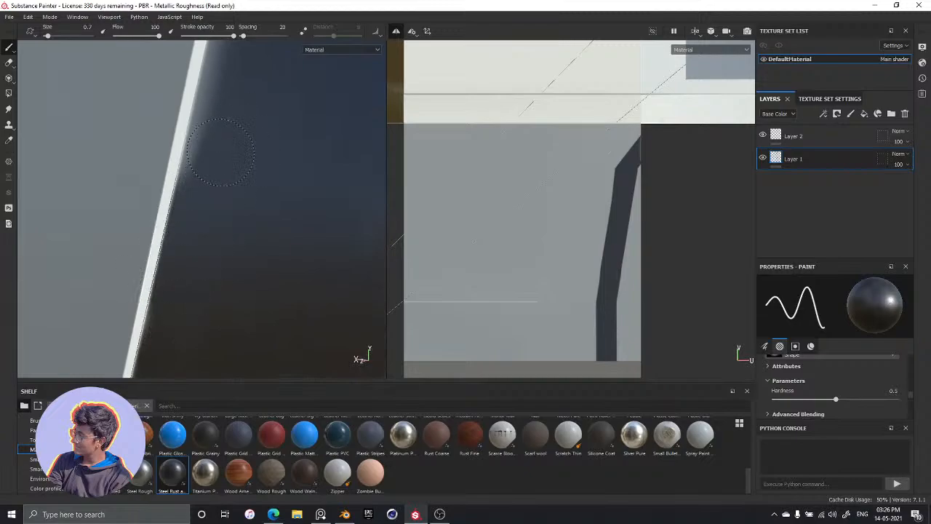
# Paint dark steel strokes along the band's slanted side edge, covering the soft pale strip beside the white trim
pyautogui.moveTo(287, 135)
pyautogui.keyDown('alt'); pyautogui.mouseDown(button='middle')
pyautogui.moveTo(256, 293)
pyautogui.moveTo(245, 298)
pyautogui.mouseUp(button='middle'); pyautogui.keyUp('alt')
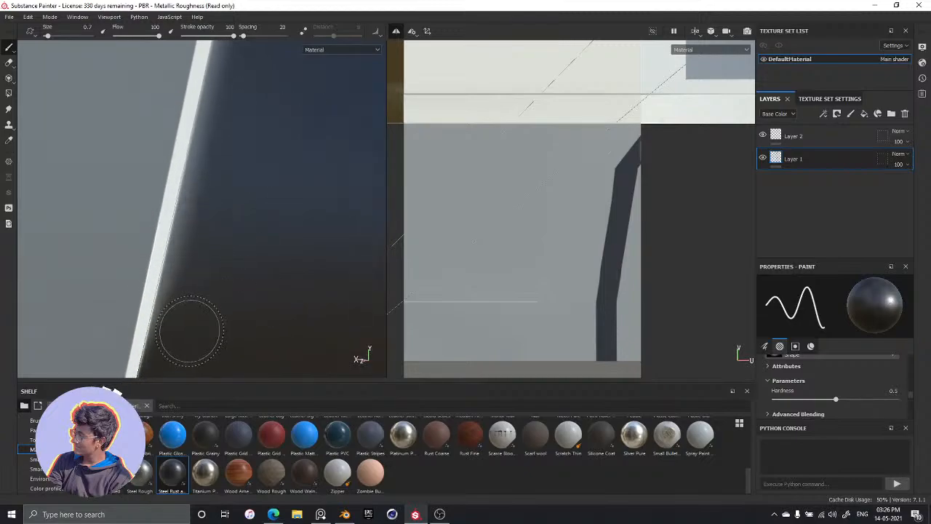
pyautogui.moveTo(190, 331)
pyautogui.mouseDown()
pyautogui.moveTo(207, 282)
pyautogui.moveTo(193, 287)
pyautogui.moveTo(196, 233)
pyautogui.moveTo(227, 153)
pyautogui.mouseUp()
pyautogui.moveTo(239, 110); pyautogui.dragTo(226, 120)
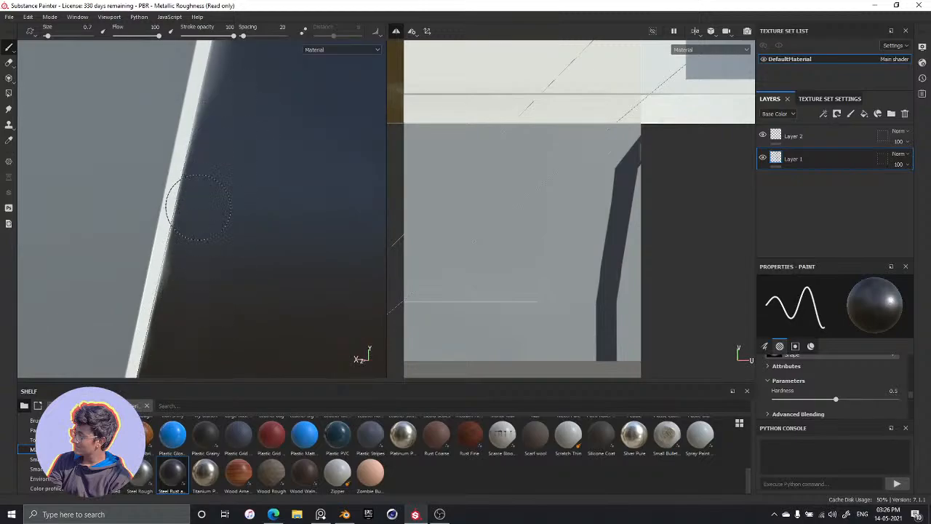
pyautogui.moveTo(198, 207); pyautogui.dragTo(172, 284)
pyautogui.moveTo(244, 142)
pyautogui.keyDown('alt'); pyautogui.mouseDown(button='middle')
pyautogui.moveTo(221, 289)
pyautogui.moveTo(195, 324)
pyautogui.mouseUp(button='middle'); pyautogui.keyUp('alt')
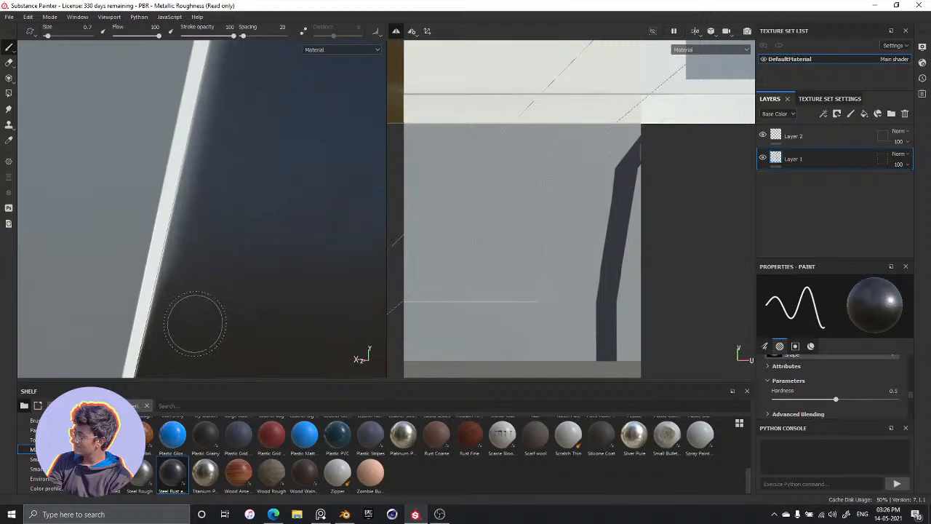
pyautogui.moveTo(195, 324); pyautogui.dragTo(211, 232)
pyautogui.moveTo(203, 200); pyautogui.dragTo(219, 138)
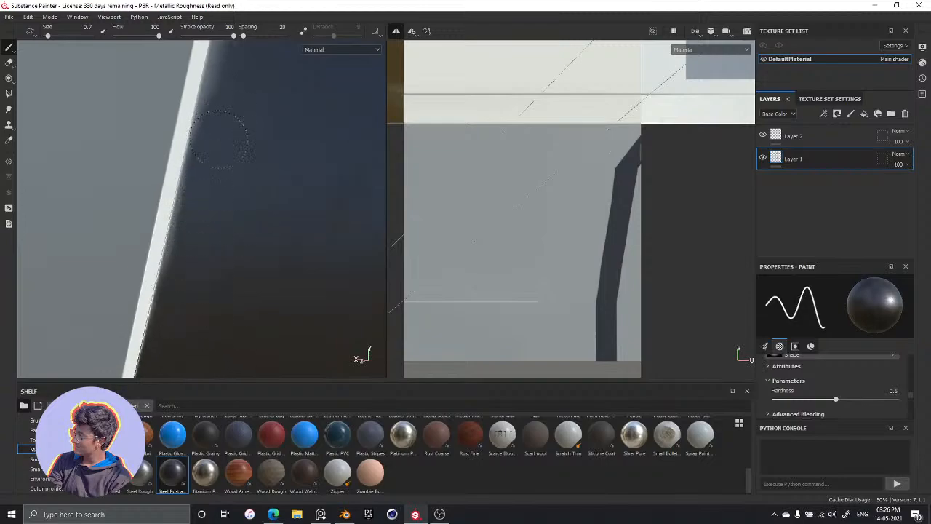
pyautogui.keyDown('alt'); pyautogui.moveTo(237, 112); pyautogui.dragTo(214, 240, button='middle'); pyautogui.keyUp('alt')
pyautogui.moveTo(217, 104); pyautogui.dragTo(204, 195)
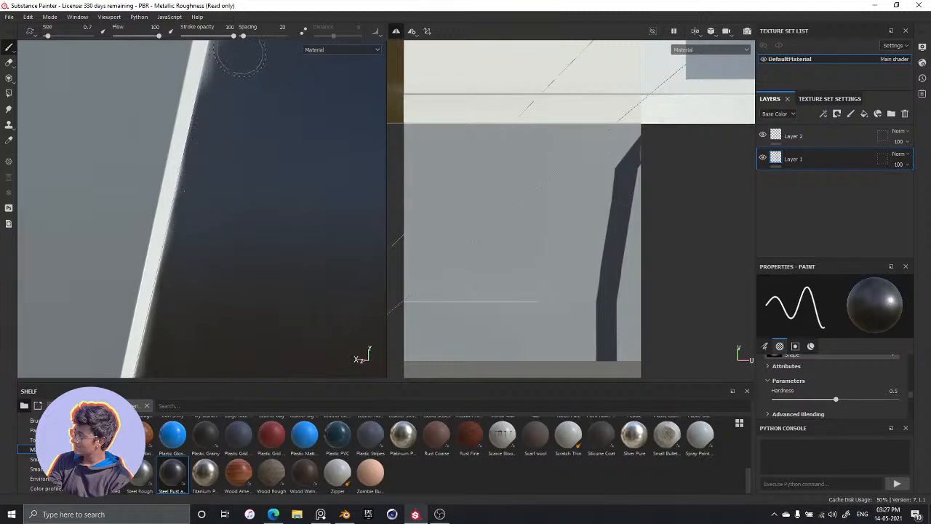
pyautogui.keyDown('alt'); pyautogui.moveTo(236, 243); pyautogui.dragTo(274, 60, button='middle'); pyautogui.keyUp('alt')
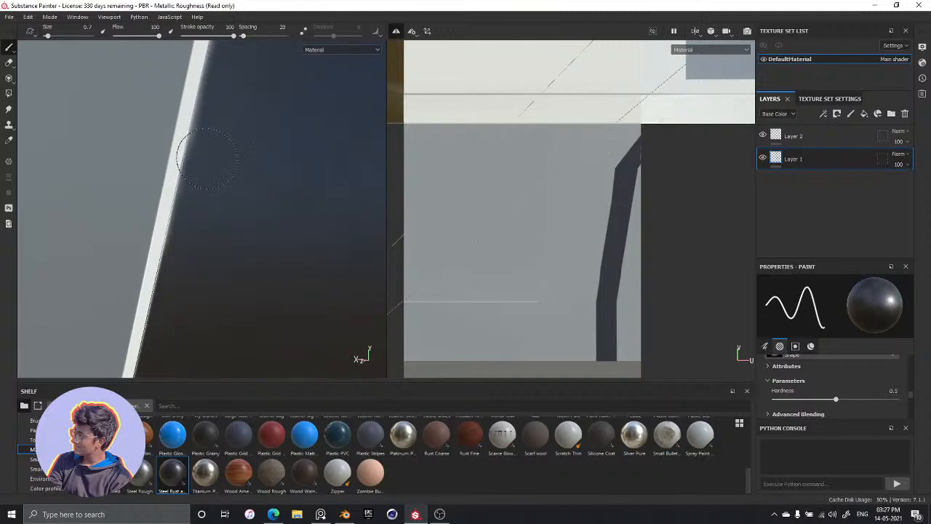
pyautogui.moveTo(208, 158); pyautogui.dragTo(204, 172)
pyautogui.keyDown('alt'); pyautogui.moveTo(255, 114); pyautogui.dragTo(168, 386, button='middle'); pyautogui.keyUp('alt')
pyautogui.keyDown('alt'); pyautogui.moveTo(216, 191); pyautogui.dragTo(222, 283, button='middle'); pyautogui.keyUp('alt')
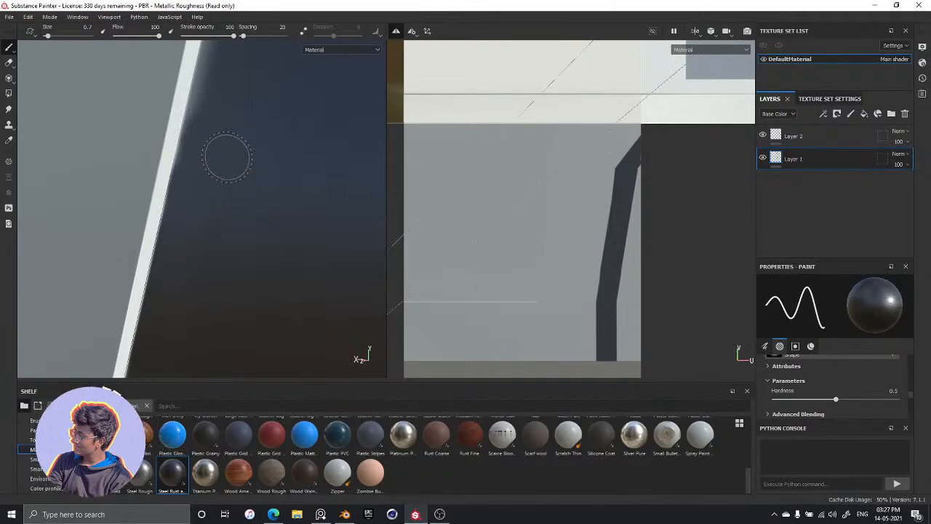
pyautogui.keyDown('alt'); pyautogui.moveTo(225, 156); pyautogui.dragTo(210, 339, button='middle'); pyautogui.keyUp('alt')
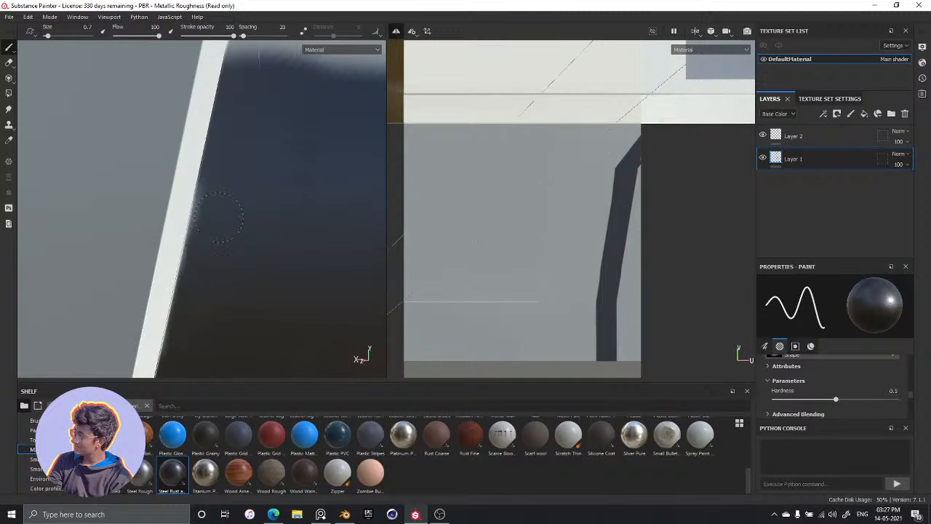
pyautogui.moveTo(211, 198)
pyautogui.mouseDown()
pyautogui.moveTo(198, 281)
pyautogui.moveTo(262, 291)
pyautogui.moveTo(243, 316)
pyautogui.moveTo(233, 313)
pyautogui.moveTo(253, 272)
pyautogui.mouseUp()
# Sharpen the band's upper edge with a straight dark steel line from the slanted trim to the panel's outer edge
pyautogui.scroll(1, 229, 260)
pyautogui.scroll(-3, 235, 259)
pyautogui.scroll(-2, 253, 270)
pyautogui.scroll(3, 255, 269)
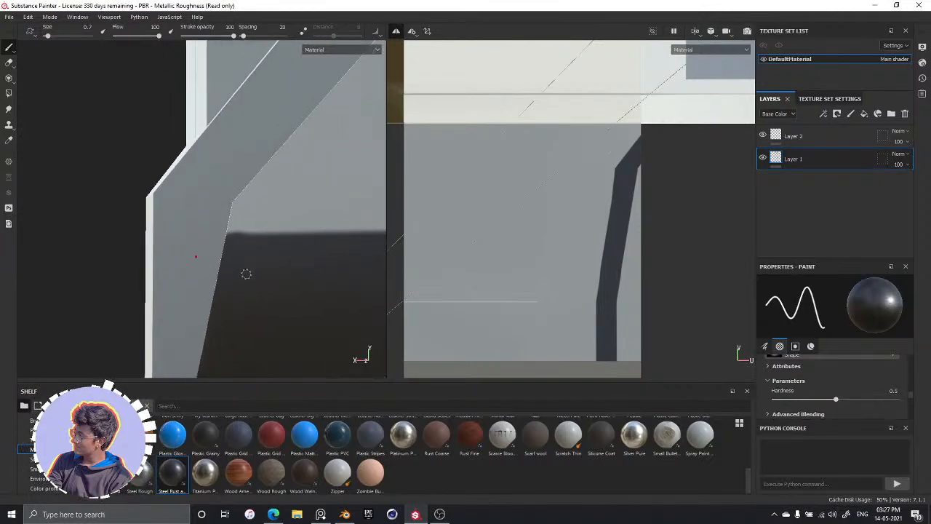
pyautogui.keyDown('alt'); pyautogui.moveTo(256, 291); pyautogui.dragTo(92, 219); pyautogui.keyUp('alt')
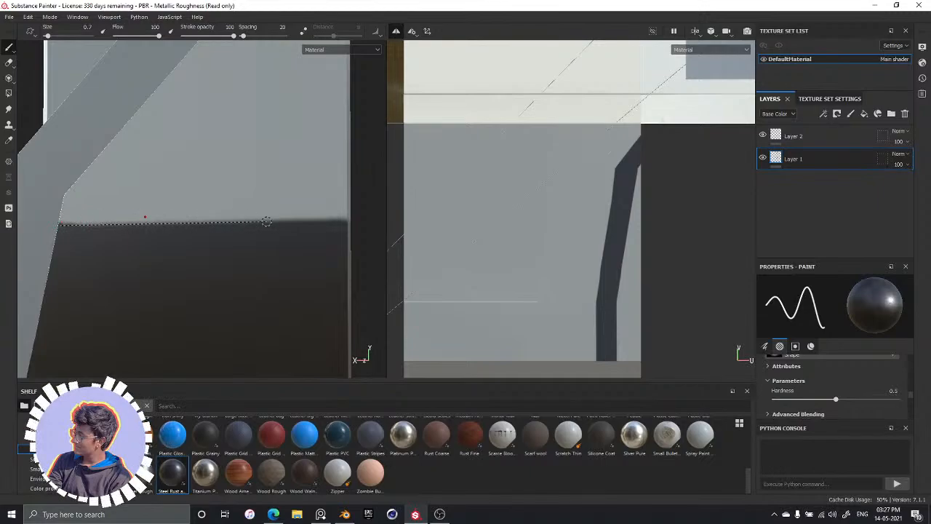
pyautogui.keyDown('shift'); pyautogui.click(344, 219); pyautogui.keyUp('shift')
pyautogui.scroll(1, 259, 250)
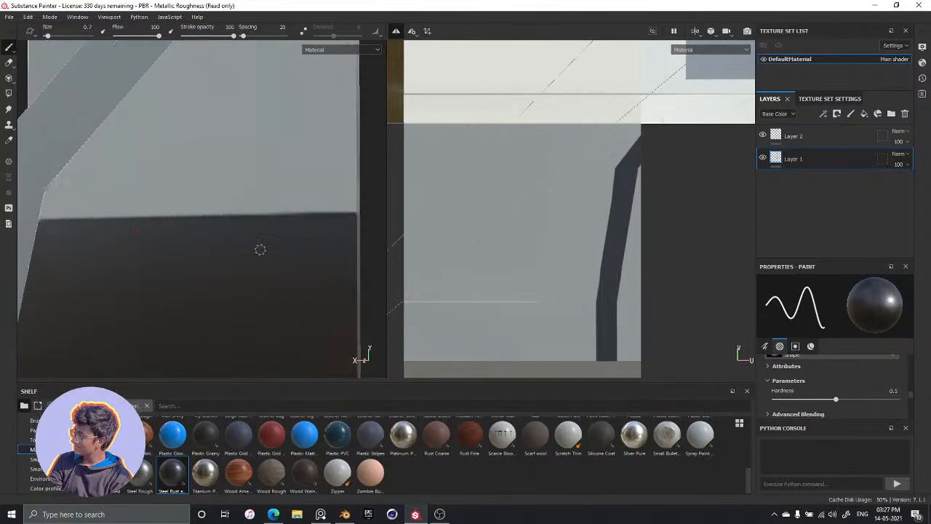
# Compare the painted band and the panel area below it with the tower reference image
pyautogui.scroll(-8, 258, 249)
pyautogui.keyDown('alt'); pyautogui.moveTo(234, 321); pyautogui.dragTo(265, 320); pyautogui.keyUp('alt')
pyautogui.keyDown('alt'); pyautogui.moveTo(265, 291); pyautogui.dragTo(262, 216, button='middle'); pyautogui.keyUp('alt')
pyautogui.keyDown('alt'); pyautogui.moveTo(211, 339); pyautogui.dragTo(228, 322); pyautogui.keyUp('alt')
pyautogui.keyDown('alt'); pyautogui.moveTo(227, 328); pyautogui.dragTo(222, 317, button='middle'); pyautogui.keyUp('alt')
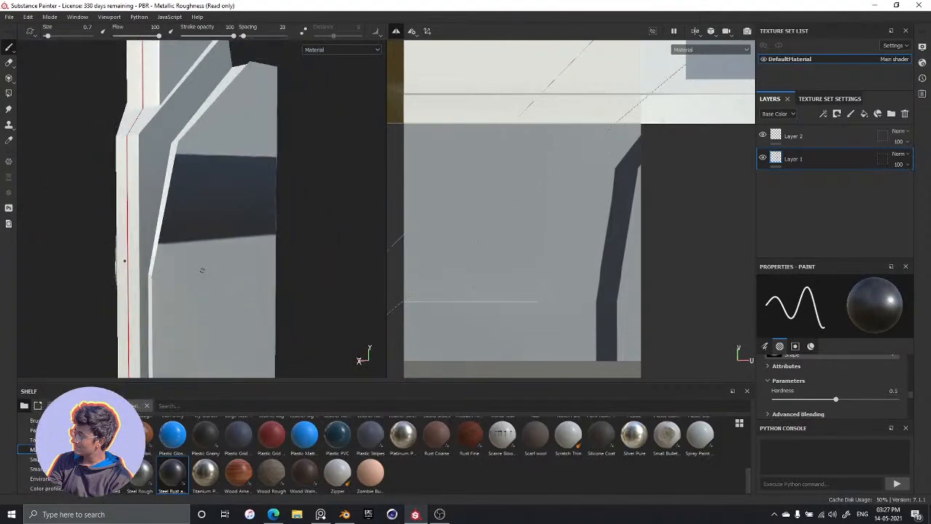
pyautogui.keyDown('alt'); pyautogui.moveTo(201, 270); pyautogui.dragTo(194, 228, button='middle'); pyautogui.keyUp('alt')
pyautogui.hotkey('alt', 'Tab')
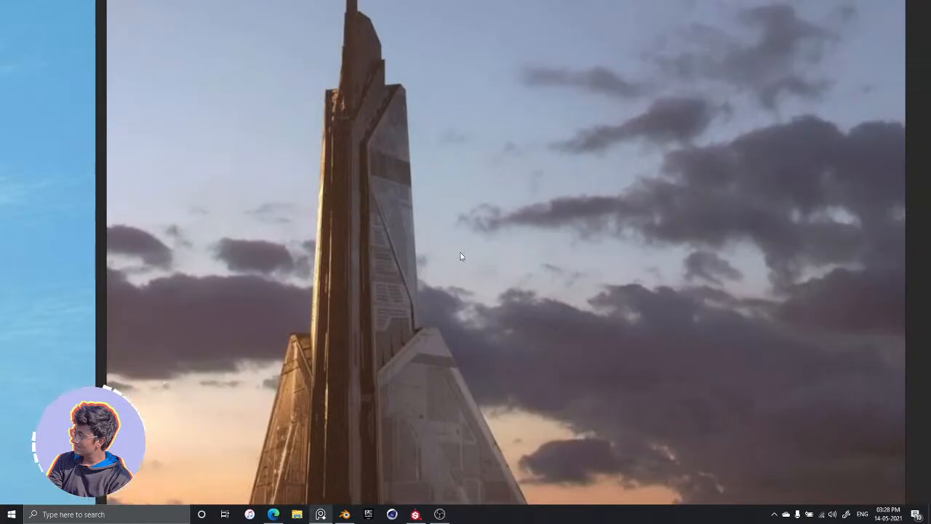
pyautogui.hotkey('alt', 'Tab')
pyautogui.keyDown('alt'); pyautogui.moveTo(270, 236); pyautogui.dragTo(220, 209); pyautogui.keyUp('alt')
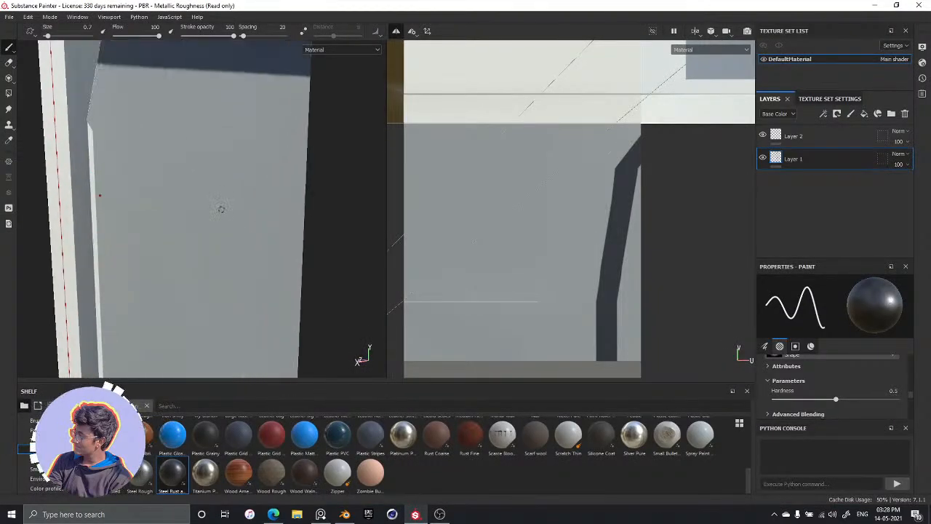
pyautogui.hotkey('alt', 'Tab')
pyautogui.hotkey('alt', 'Tab')
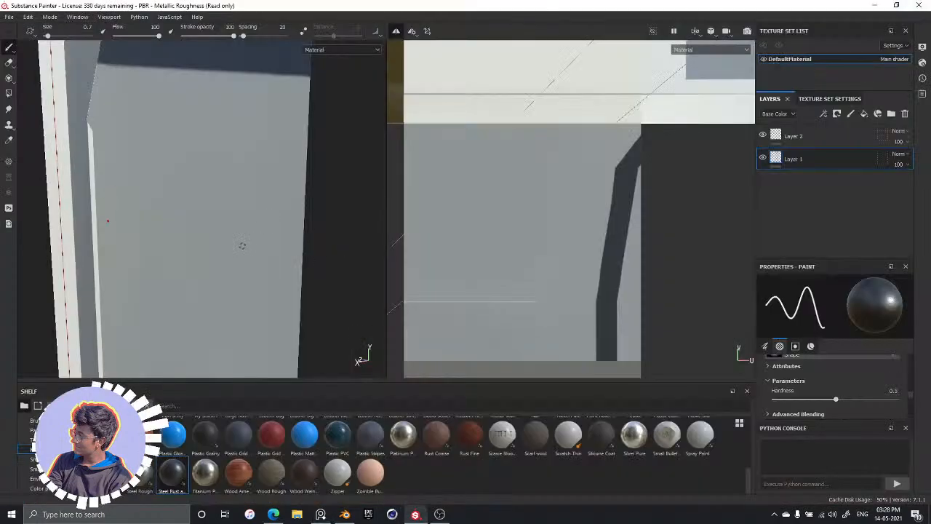
pyautogui.keyDown('alt'); pyautogui.moveTo(266, 249); pyautogui.dragTo(227, 242); pyautogui.keyUp('alt')
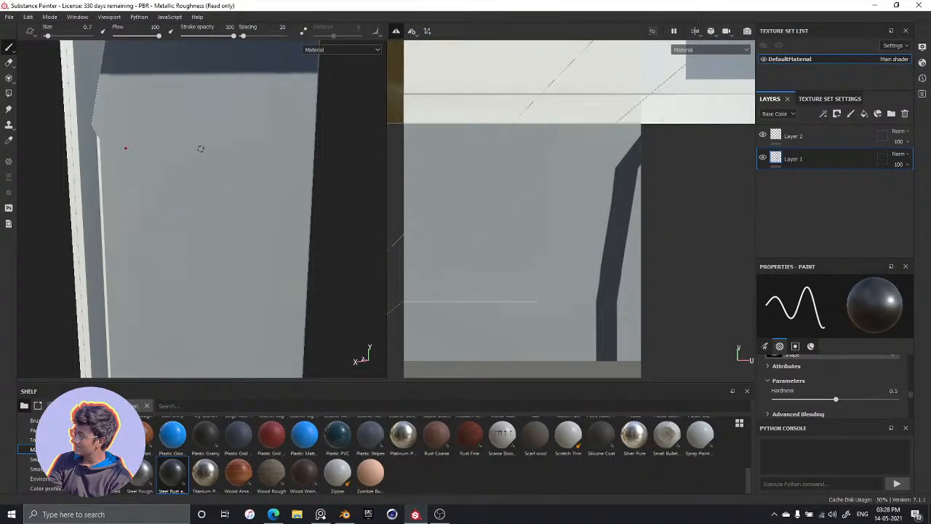
# Try an L-shaped detail of two straight dark steel lines on the panel below the band, and undo the strokes
pyautogui.press('shift')
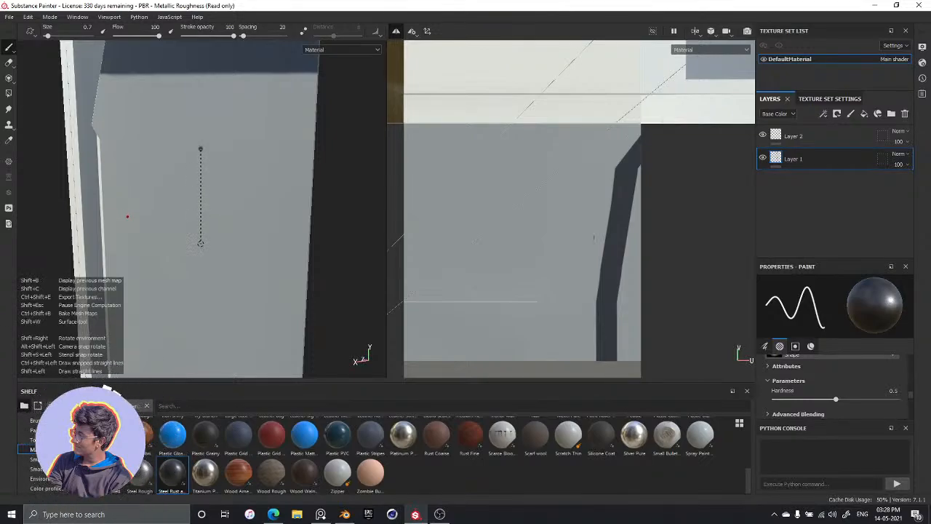
pyautogui.keyDown('shift'); pyautogui.click(200, 243); pyautogui.keyUp('shift')
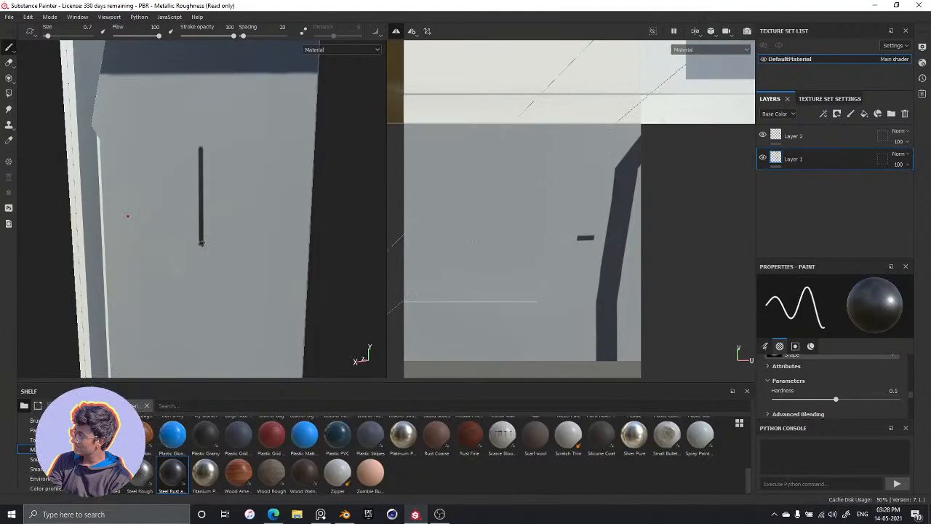
pyautogui.keyDown('shift'); pyautogui.click(258, 243); pyautogui.keyUp('shift')
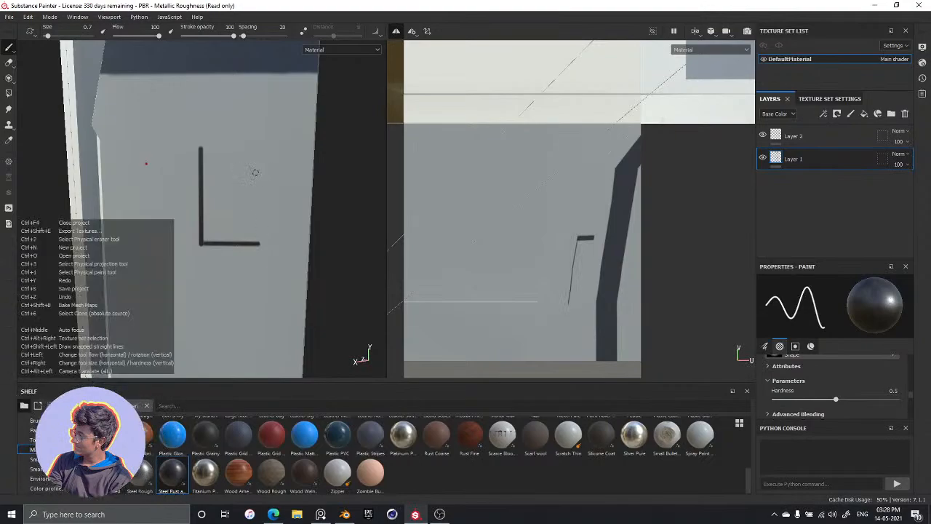
pyautogui.hotkey('ctrl', 'z')
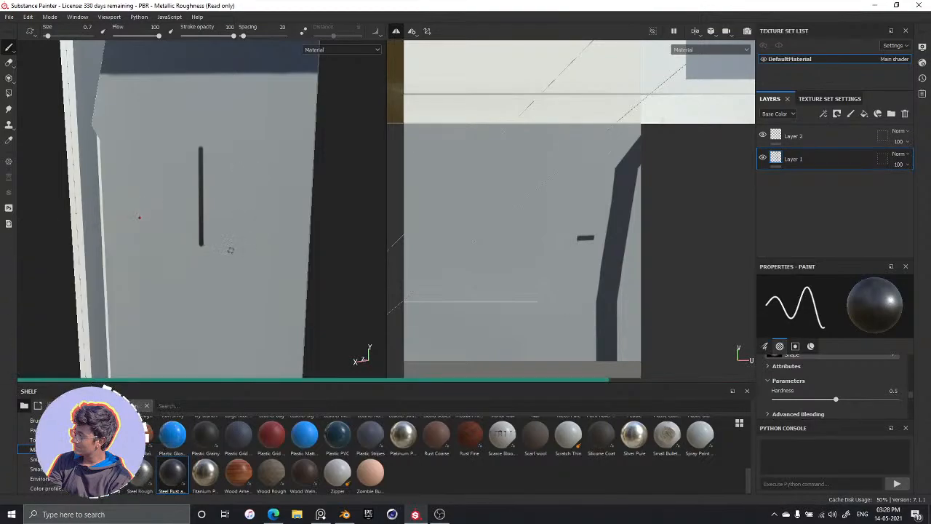
pyautogui.hotkey('ctrl', 'z')
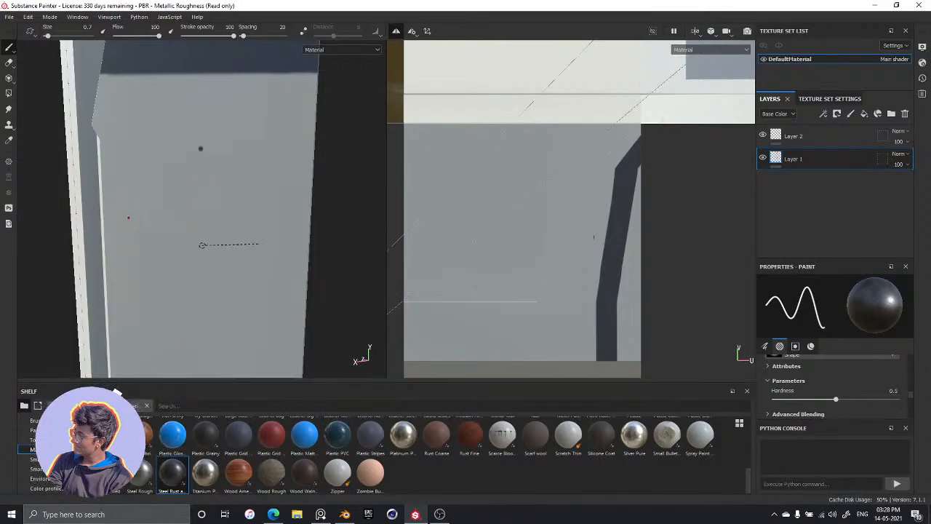
pyautogui.hotkey('ctrl', 'z')
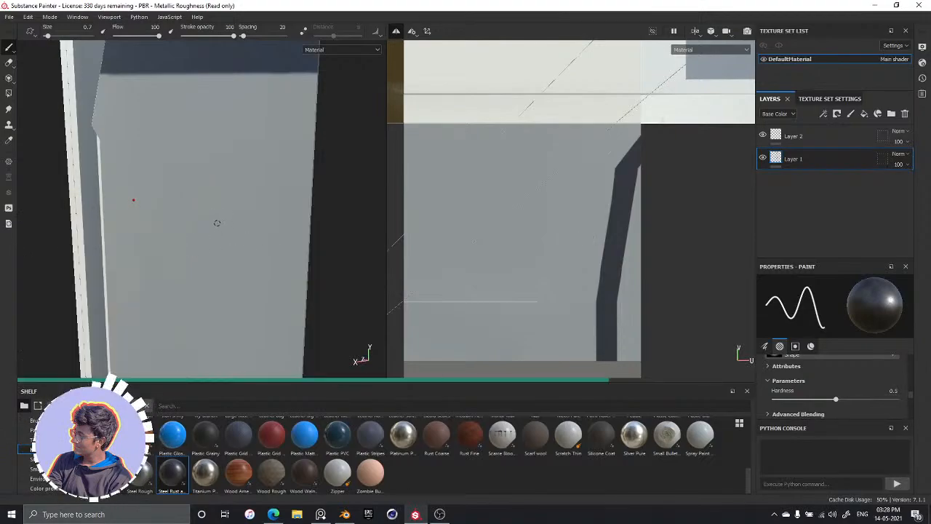
# Switch the brush material to Steel Rough and frame the panel area below the dark band
pyautogui.press('shift')
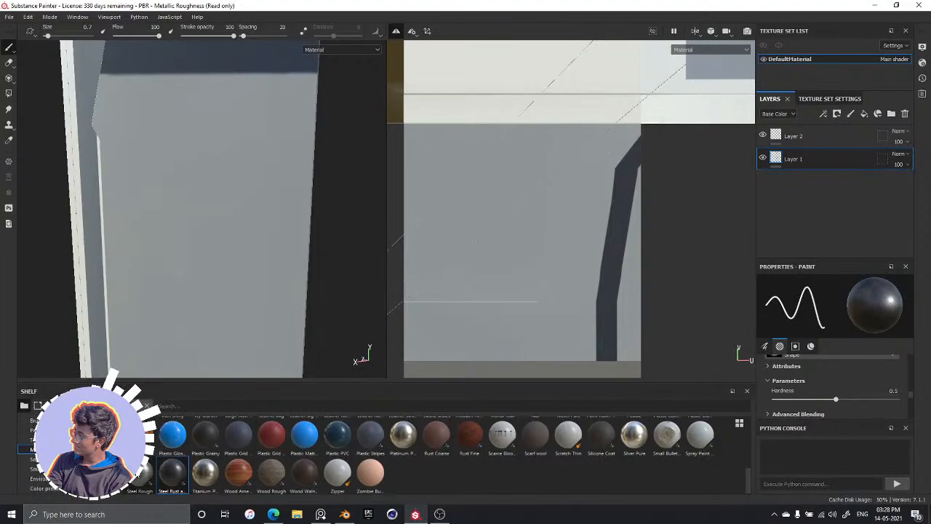
pyautogui.click(138, 472)
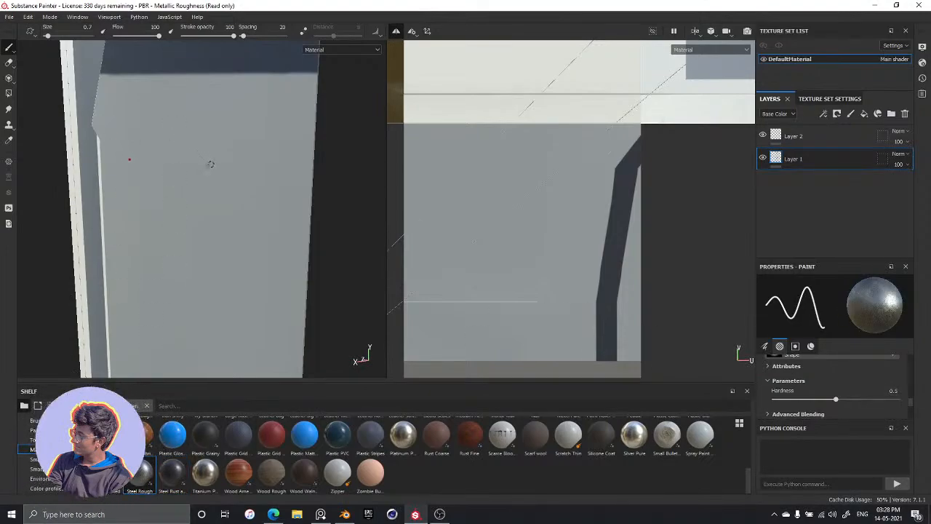
pyautogui.scroll(-2, 210, 164)
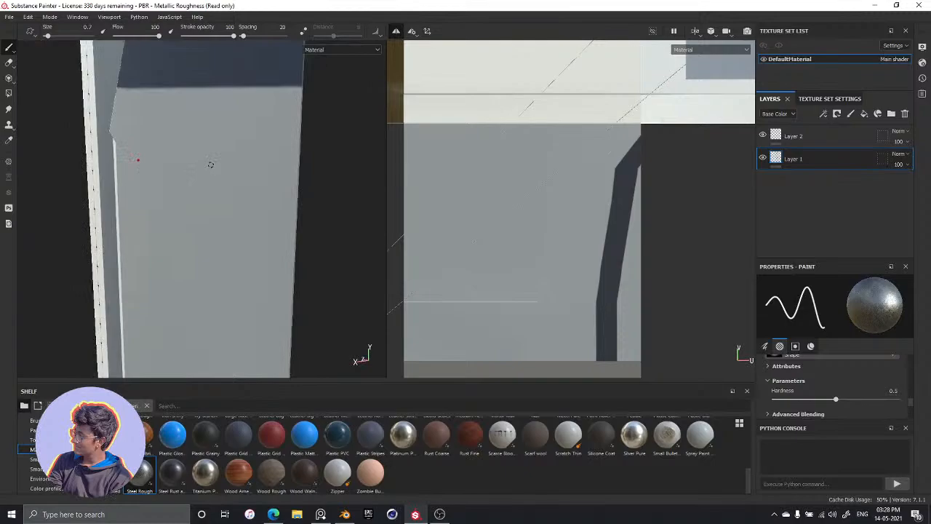
pyautogui.keyDown('alt'); pyautogui.moveTo(190, 161); pyautogui.dragTo(189, 299); pyautogui.keyUp('alt')
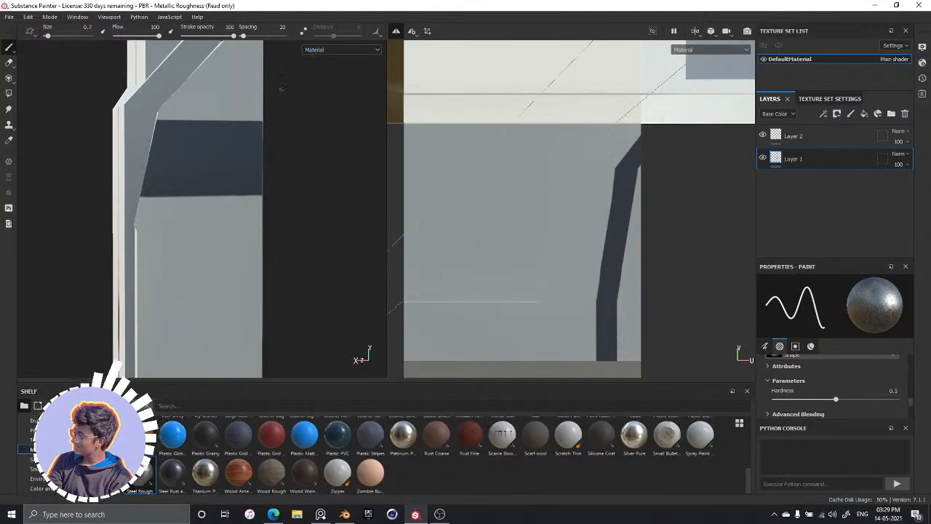
pyautogui.scroll(3, 182, 251)
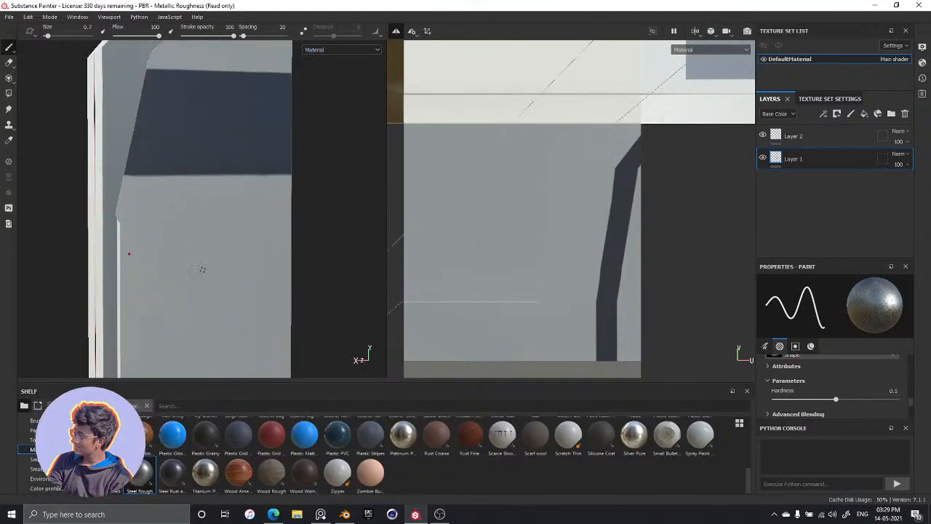
pyautogui.moveTo(185, 272)
pyautogui.keyDown('alt'); pyautogui.mouseDown()
pyautogui.moveTo(212, 269)
pyautogui.moveTo(183, 272)
pyautogui.moveTo(201, 272)
pyautogui.mouseUp(); pyautogui.keyUp('alt')
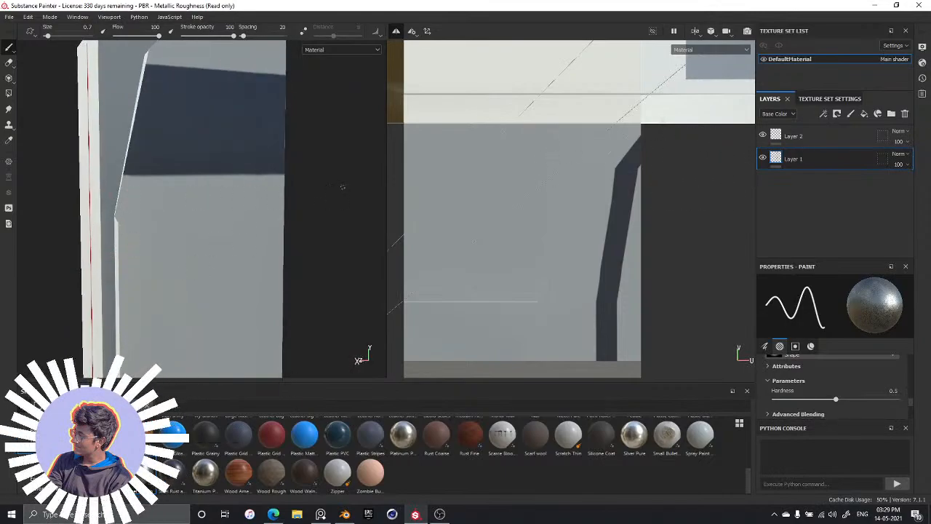
# Try deleting both Layer 2 and Layer 1, and undo the deletions
pyautogui.click(808, 137)
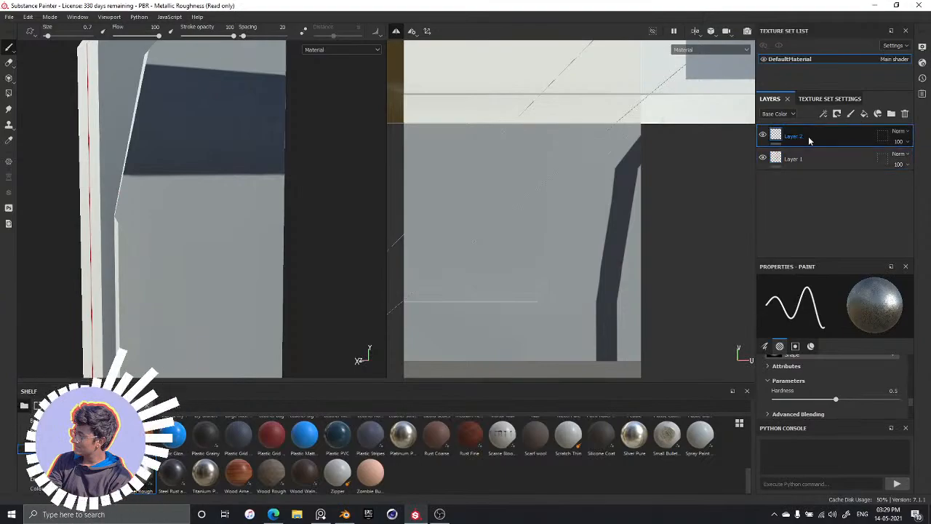
pyautogui.press('Delete')
pyautogui.press('Delete')
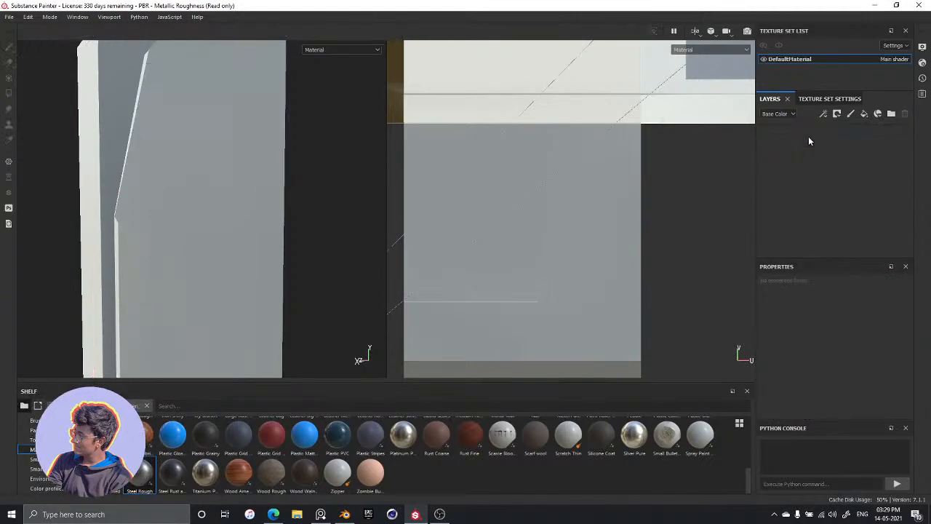
pyautogui.hotkey('ctrl', 'z')
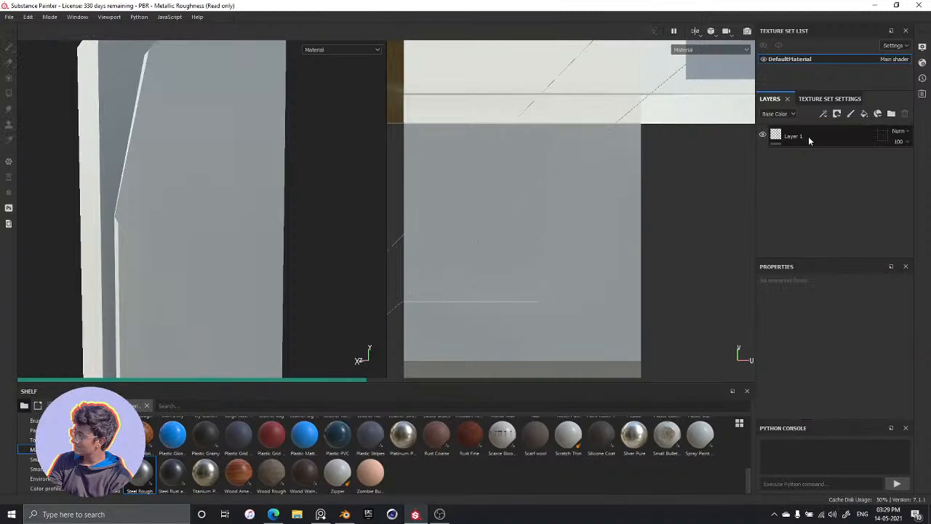
pyautogui.hotkey('ctrl', 'z')
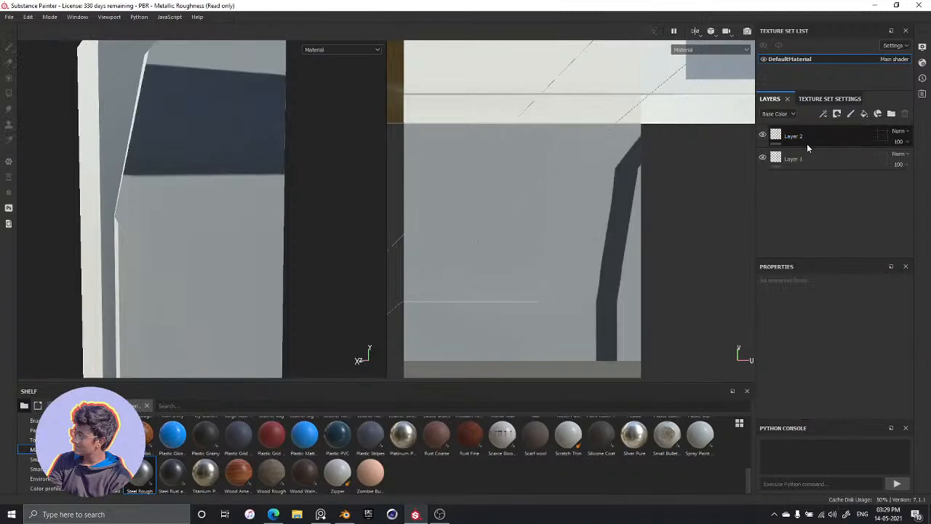
# Delete Layer 2 and keep the painted Layer 1, undoing the mistaken deletion of Layer 1
pyautogui.click(816, 153)
pyautogui.press('Delete')
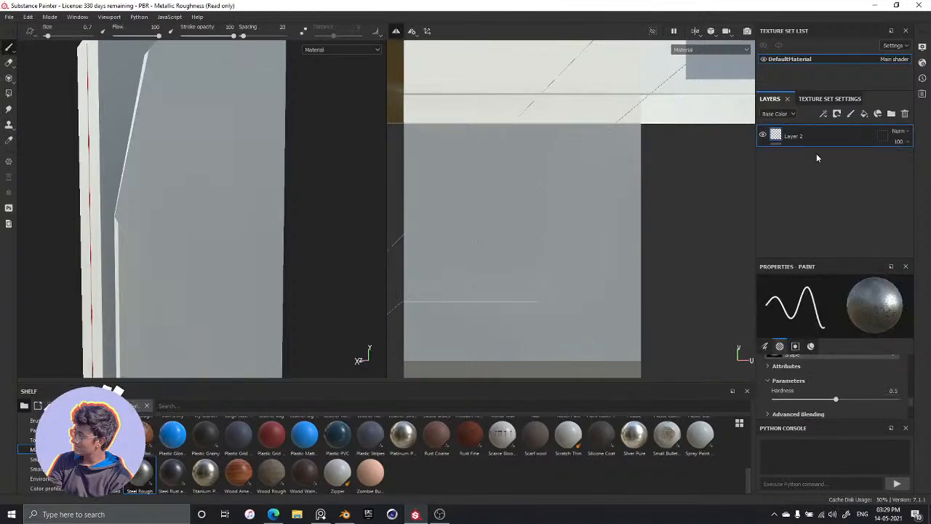
pyautogui.hotkey('ctrl', 'z')
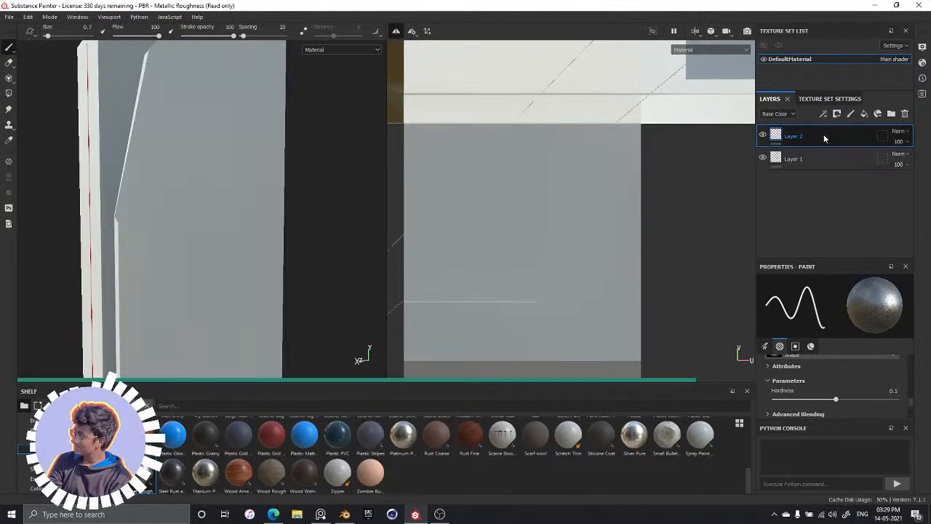
pyautogui.press('Delete')
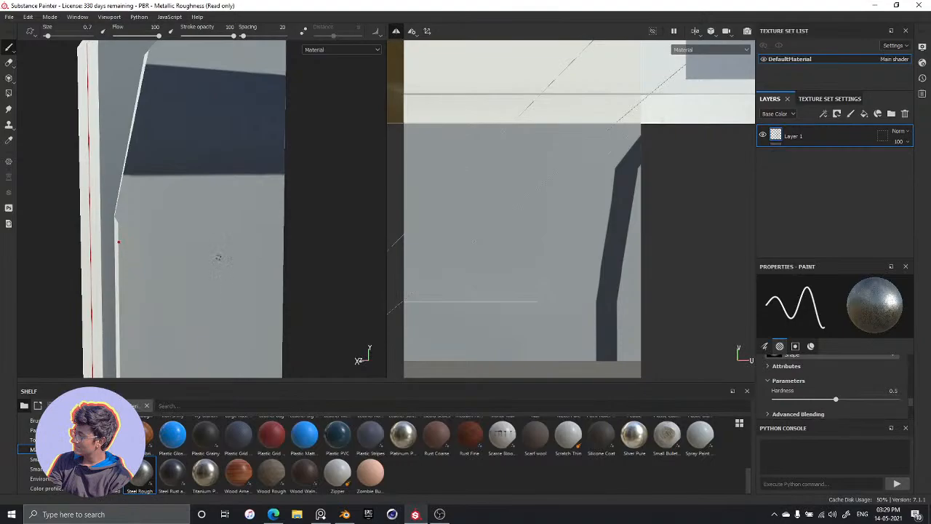
# Examine the plain panel area below the dark band in both the 3D view and the UV view
pyautogui.moveTo(218, 257)
pyautogui.keyDown('alt'); pyautogui.mouseDown()
pyautogui.moveTo(177, 264)
pyautogui.moveTo(246, 255)
pyautogui.moveTo(202, 232)
pyautogui.moveTo(146, 265)
pyautogui.moveTo(154, 206)
pyautogui.mouseUp(); pyautogui.keyUp('alt')
pyautogui.keyDown('alt'); pyautogui.moveTo(234, 262); pyautogui.dragTo(195, 248); pyautogui.keyUp('alt')
pyautogui.scroll(2, 437, 189)
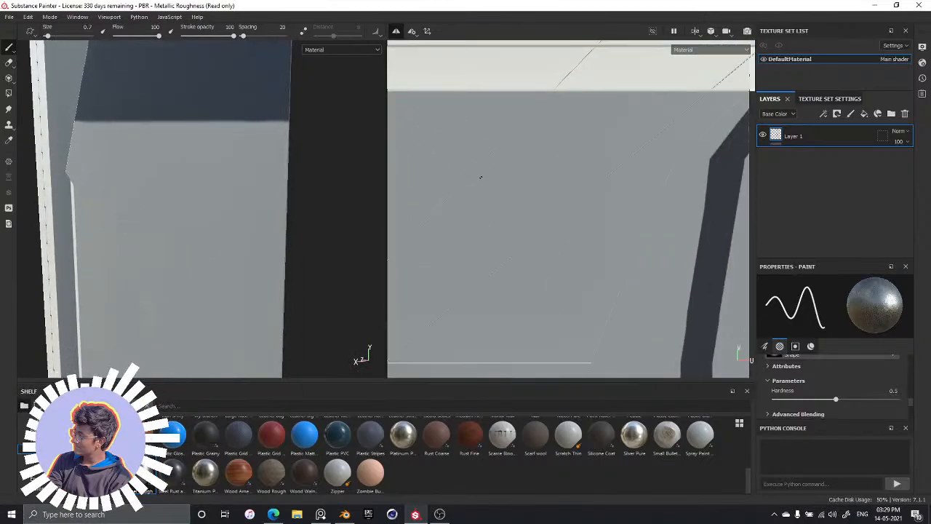
pyautogui.scroll(-6, 481, 179)
pyautogui.scroll(-2, 482, 180)
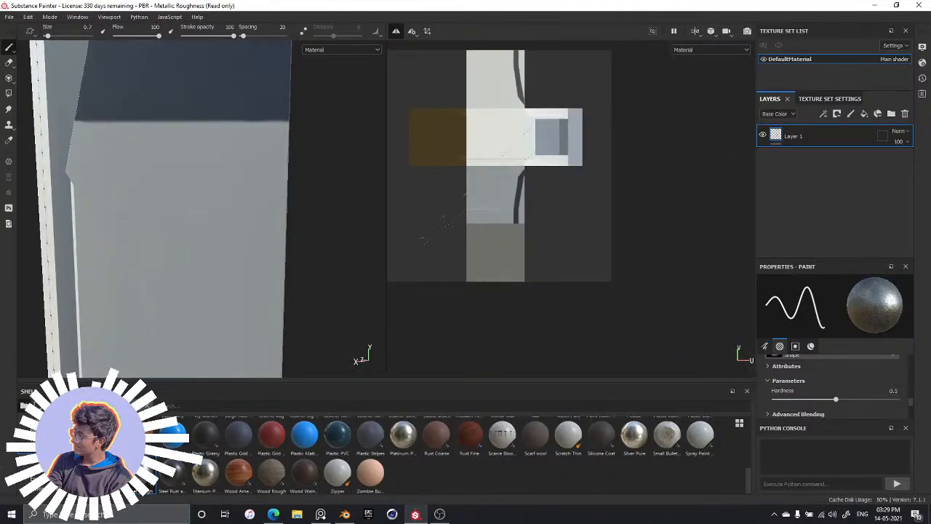
pyautogui.scroll(-1, 499, 174)
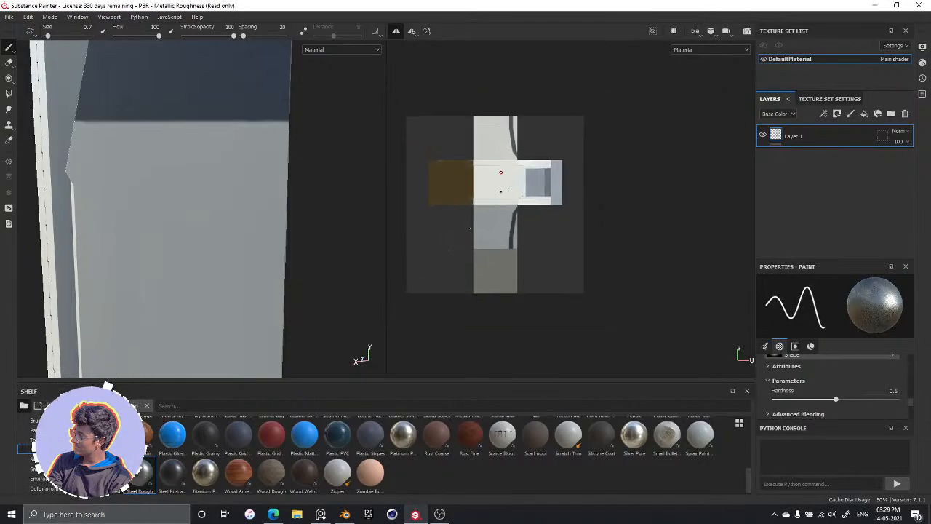
pyautogui.scroll(4, 511, 153)
pyautogui.moveTo(511, 152); pyautogui.dragTo(530, 59, button='middle')
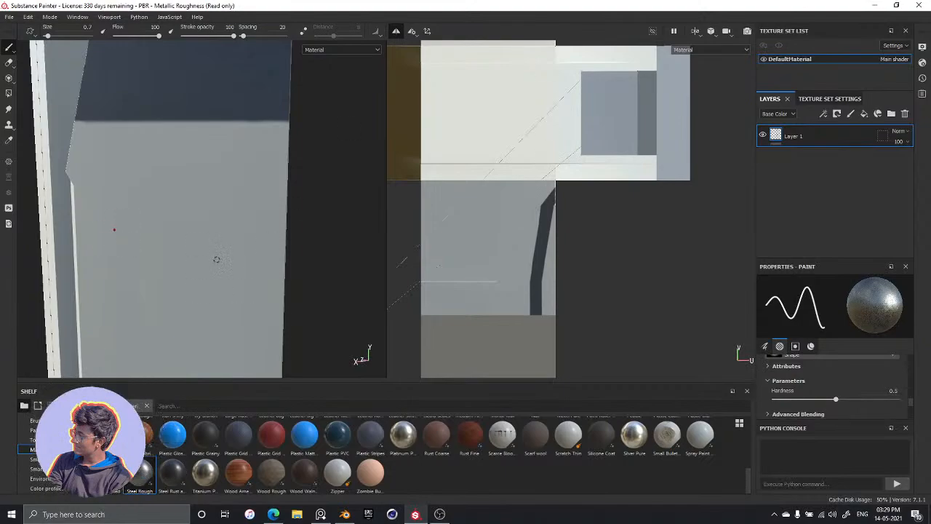
pyautogui.moveTo(216, 259)
pyautogui.keyDown('alt'); pyautogui.mouseDown()
pyautogui.moveTo(222, 245)
pyautogui.moveTo(191, 252)
pyautogui.mouseUp(); pyautogui.keyUp('alt')
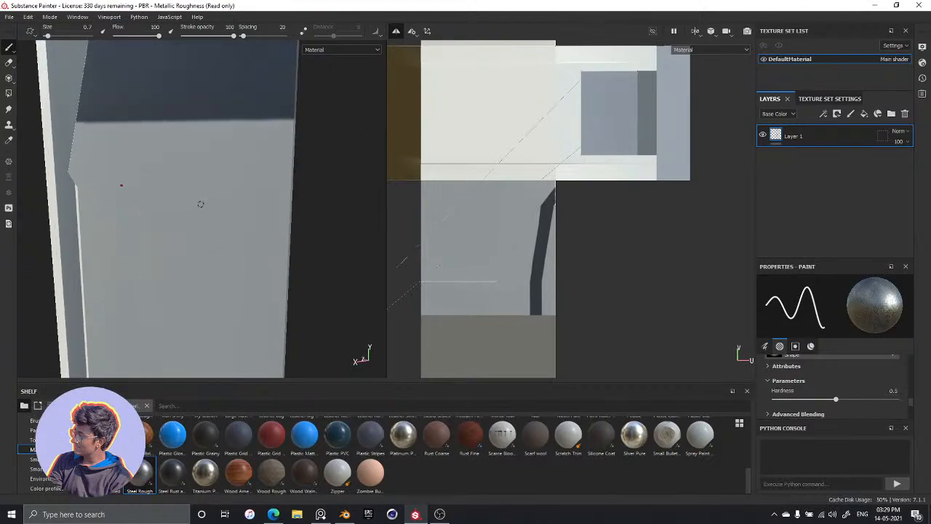
# Paint a closed four-sided outline with a slanted upper edge in straight Steel Rough lines on the panel below the dark band
pyautogui.press('alt')
pyautogui.press('alt')
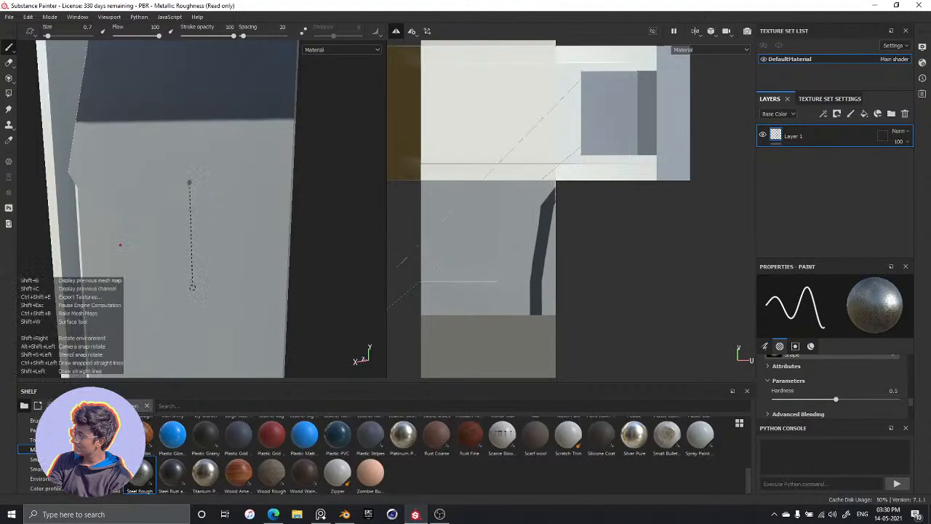
pyautogui.keyDown('shift'); pyautogui.click(193, 288); pyautogui.keyUp('shift')
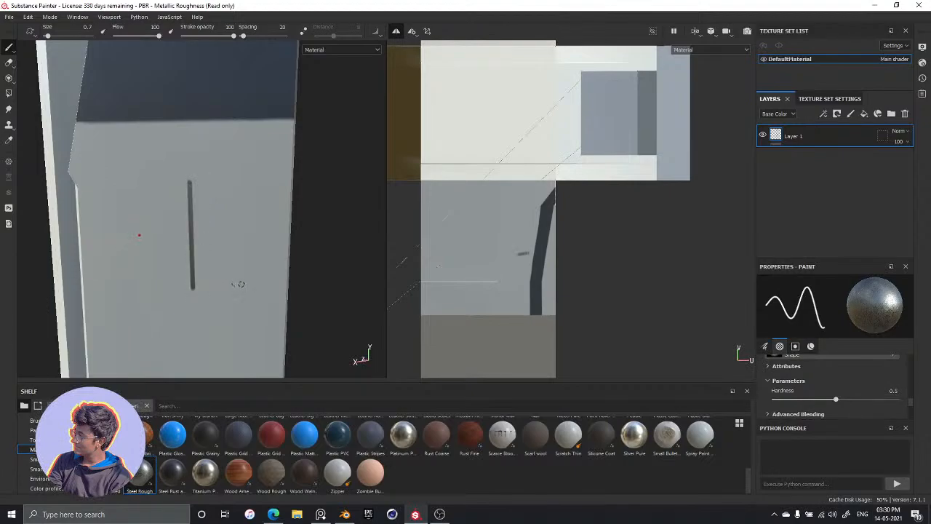
pyautogui.press('shift')
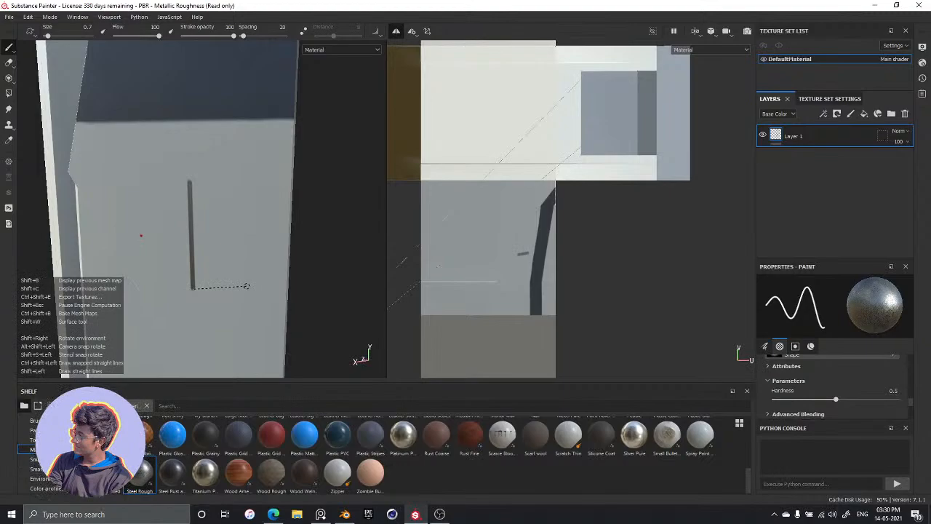
pyautogui.keyDown('shift'); pyautogui.click(247, 286); pyautogui.keyUp('shift')
pyautogui.press('shift')
pyautogui.press('shift')
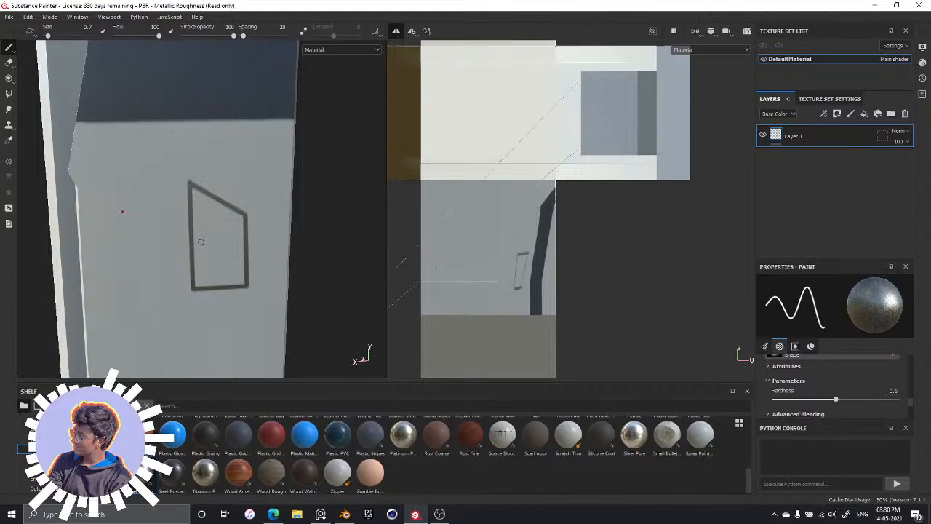
# Enlarge the brush to size 4.97 and try filling the inside of the outline with Steel Rough
pyautogui.press(']')
pyautogui.press(']')
pyautogui.press(']')
pyautogui.press(']')
pyautogui.press(']')
pyautogui.press(']')
pyautogui.press(']')
pyautogui.press(']')
pyautogui.press(']')
pyautogui.press(']')
pyautogui.moveTo(214, 243)
pyautogui.mouseDown()
pyautogui.moveTo(211, 234)
pyautogui.moveTo(216, 261)
pyautogui.mouseUp()
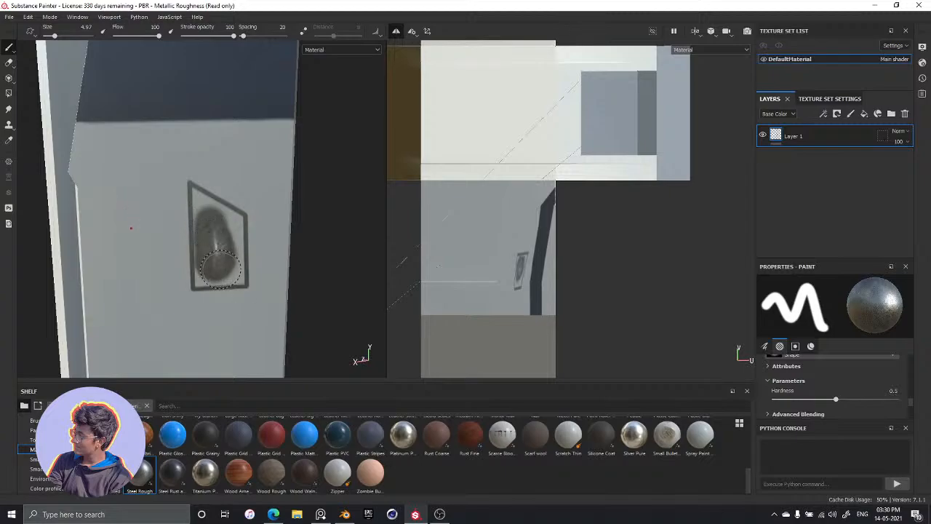
pyautogui.scroll(5, 220, 269)
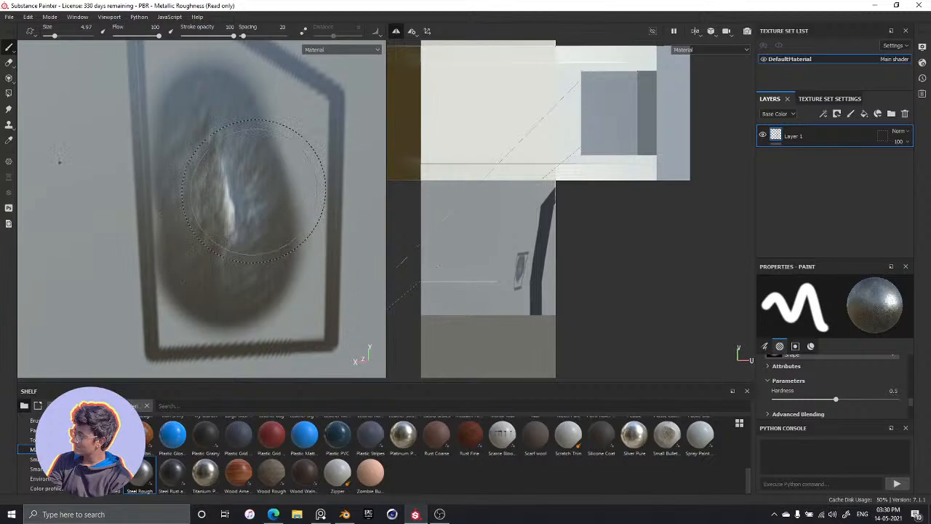
# Undo the fill stroke and all the straight outline strokes on the panel
pyautogui.hotkey('ctrl', 'z')
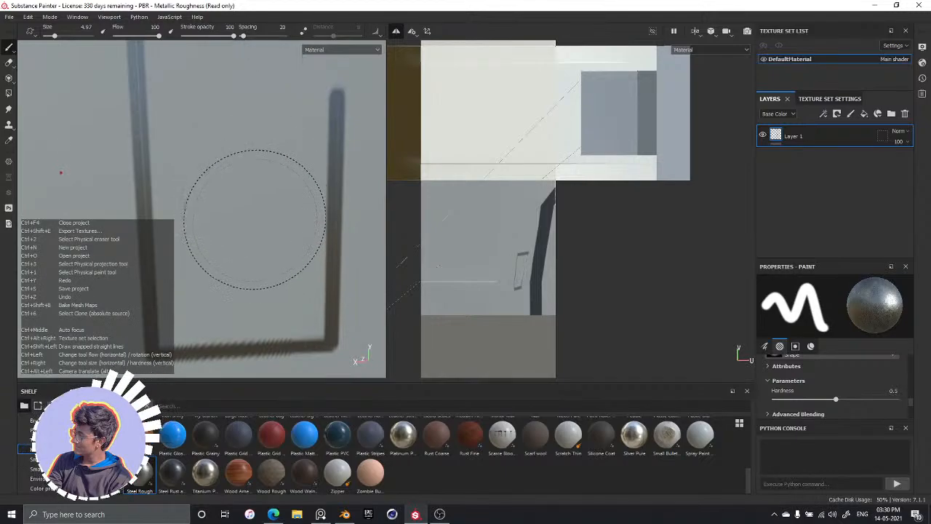
pyautogui.hotkey('ctrl', 'z')
pyautogui.hotkey('ctrl', 'z')
pyautogui.hotkey('ctrl', 'z')
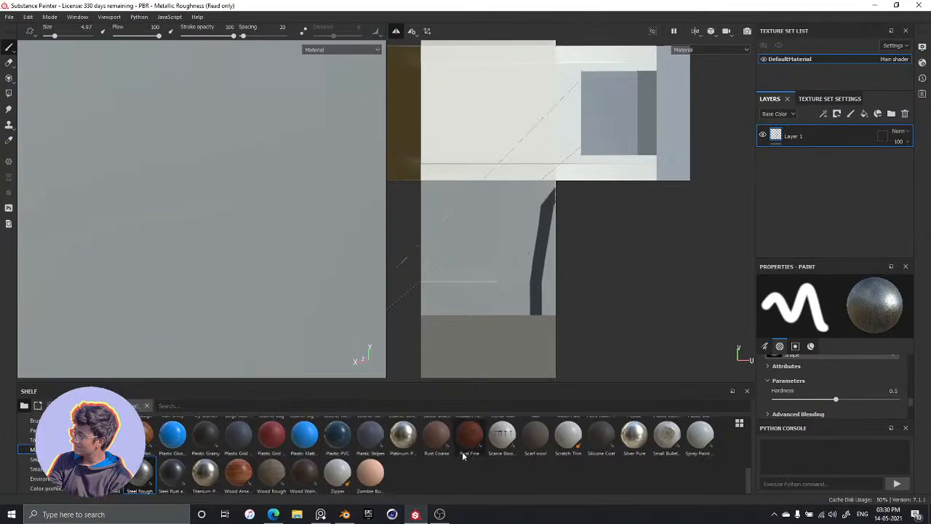
# Browse the materials and try Silicone Coat and Scratch Thin as the brush material
pyautogui.scroll(3, 226, 439)
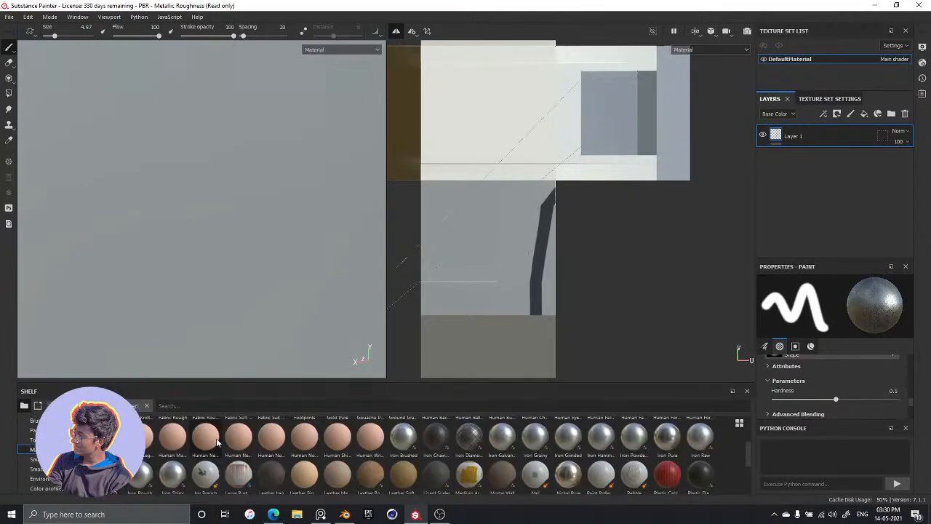
pyautogui.scroll(-3, 224, 465)
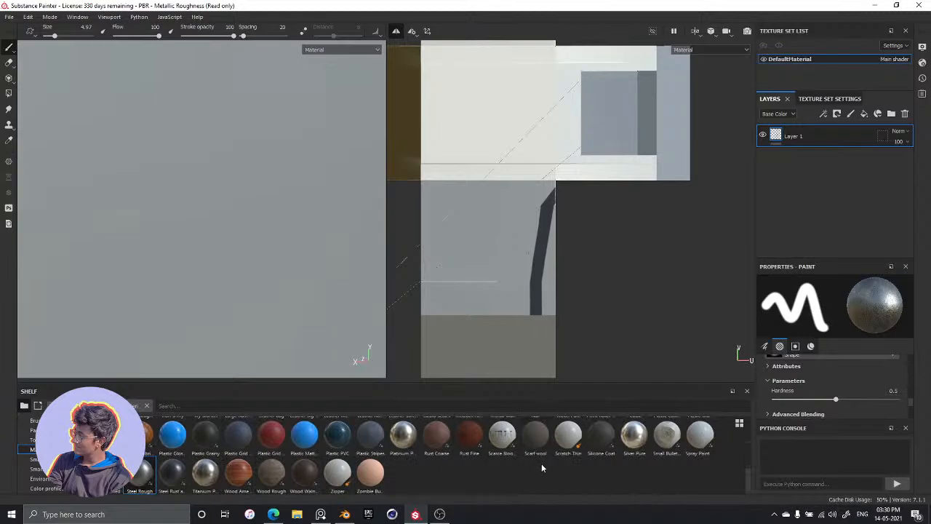
pyautogui.scroll(3, 541, 463)
pyautogui.scroll(-3, 555, 463)
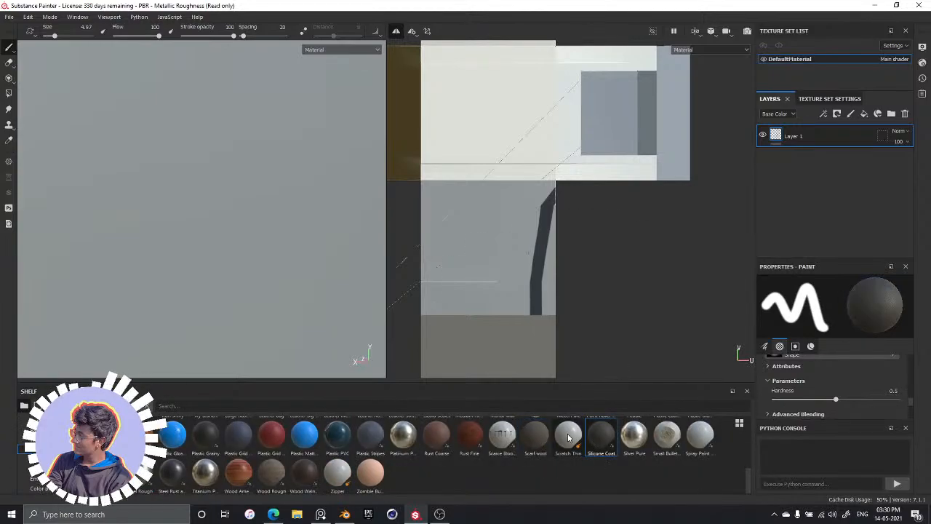
pyautogui.click(567, 433)
pyautogui.scroll(3, 552, 460)
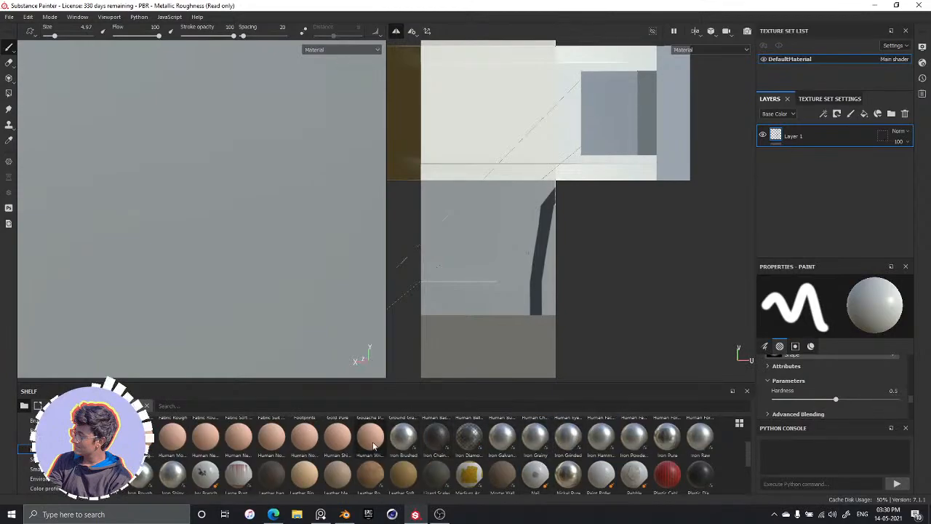
# Try a patch of the dark grey concrete material on the panel below the dark band, and undo the stroke
pyautogui.scroll(2, 298, 455)
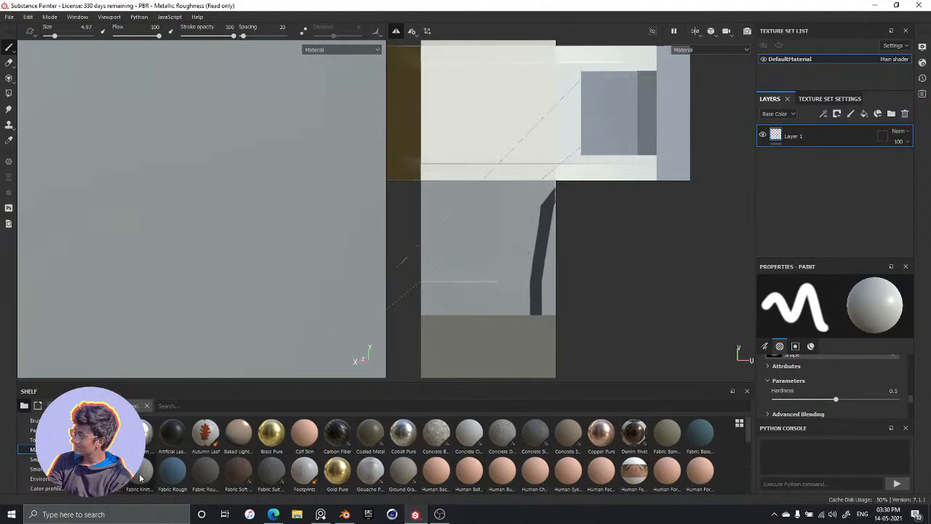
pyautogui.click(538, 439)
pyautogui.moveTo(218, 245)
pyautogui.mouseDown()
pyautogui.moveTo(270, 175)
pyautogui.moveTo(282, 217)
pyautogui.moveTo(170, 253)
pyautogui.moveTo(124, 151)
pyautogui.mouseUp()
pyautogui.scroll(4, 189, 162)
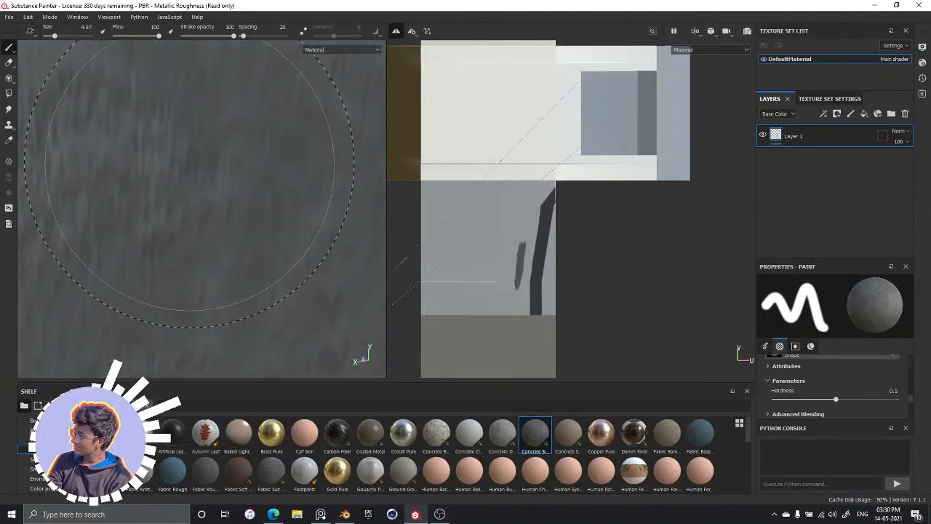
pyautogui.scroll(-6, 189, 183)
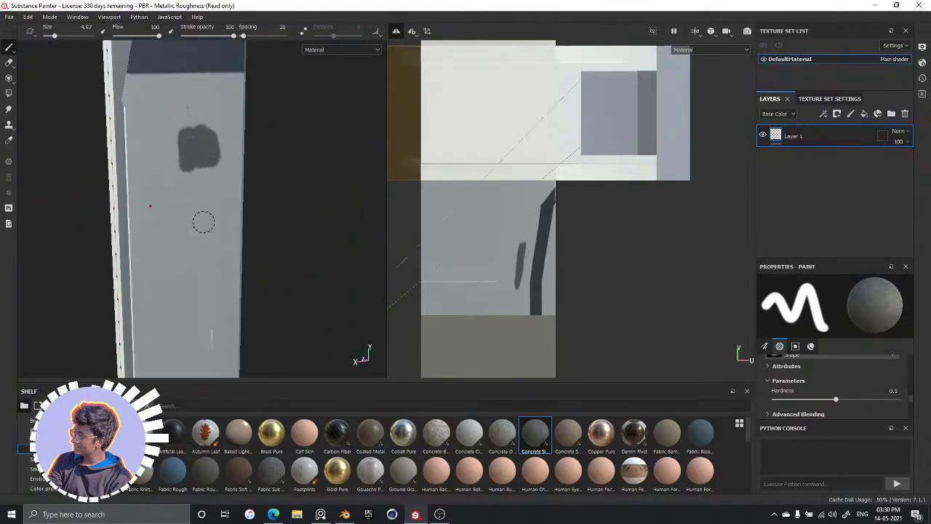
pyautogui.hotkey('ctrl', 'z')
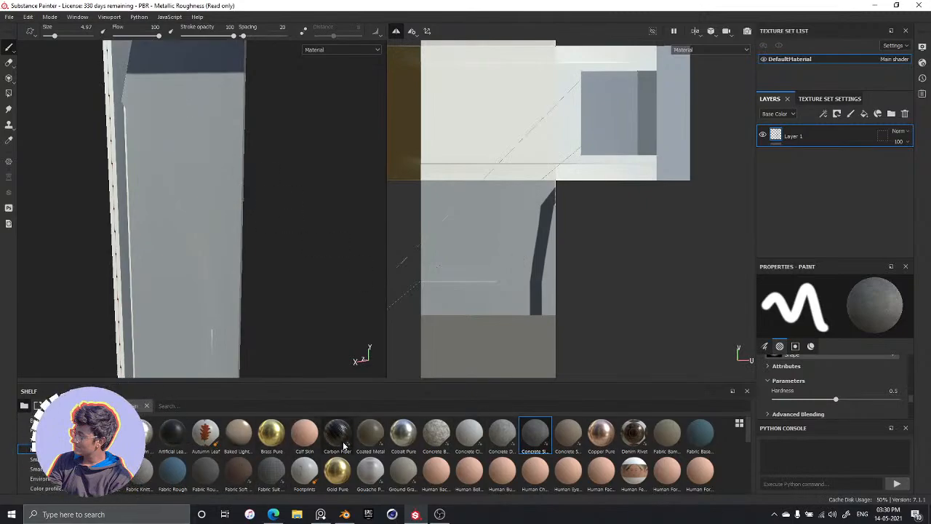
# Try the light concrete as the brush material and compare it with the panel surface
pyautogui.click(470, 436)
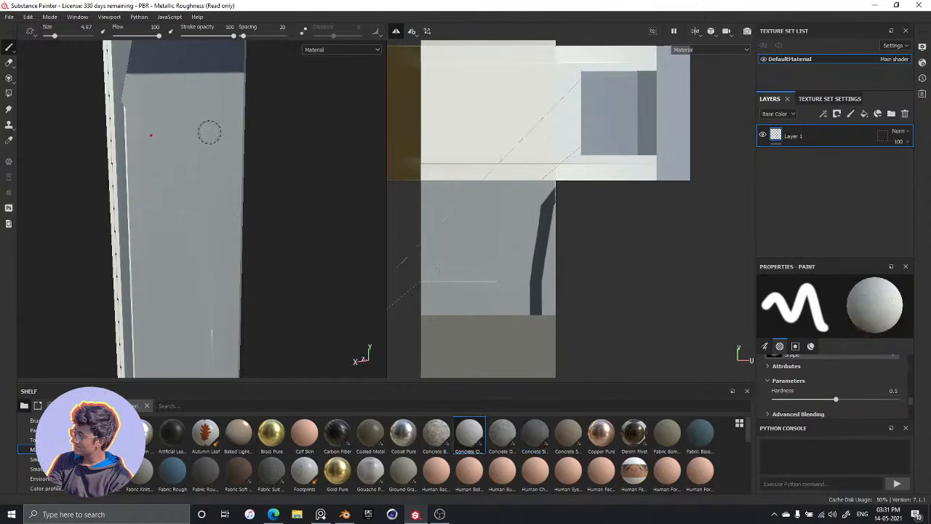
pyautogui.scroll(3, 207, 132)
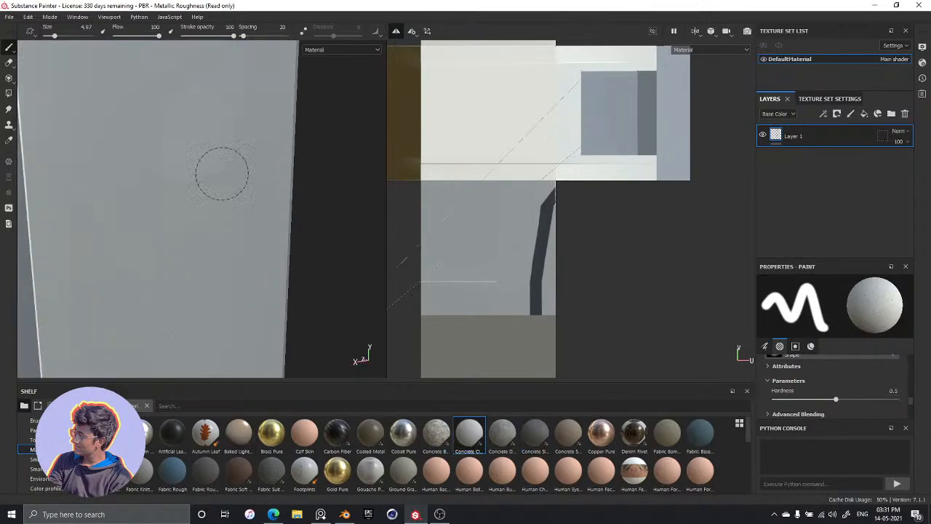
pyautogui.scroll(-2, 239, 211)
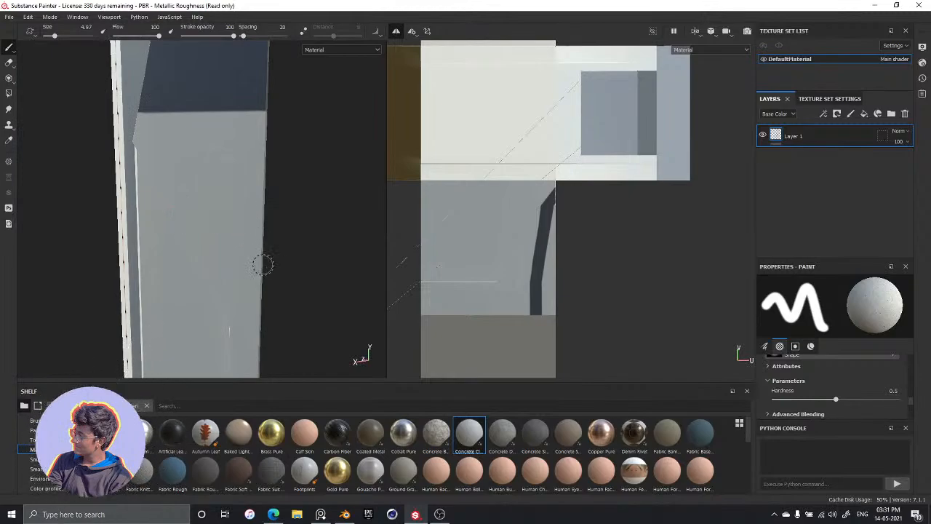
pyautogui.scroll(3, 264, 264)
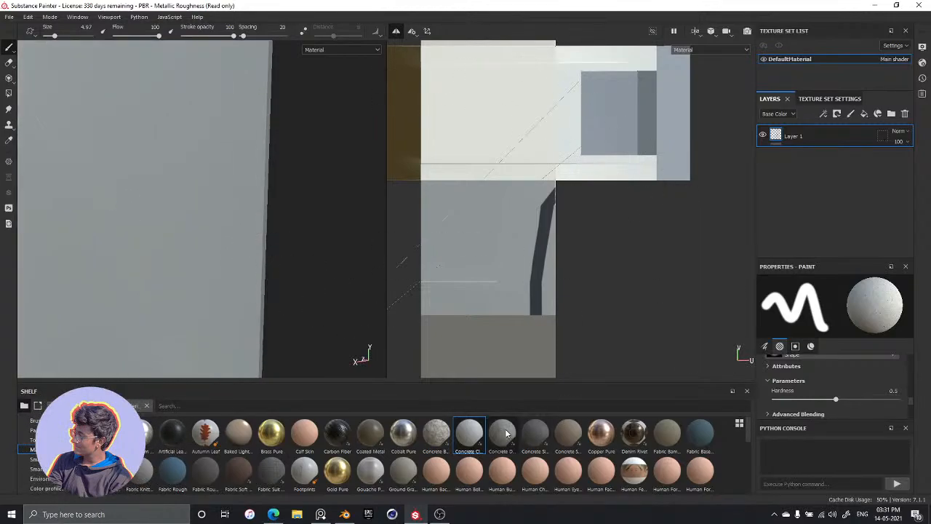
# Switch the brush material to Plastic Grainy and set its color to the mid grey 656464
pyautogui.scroll(-5, 538, 440)
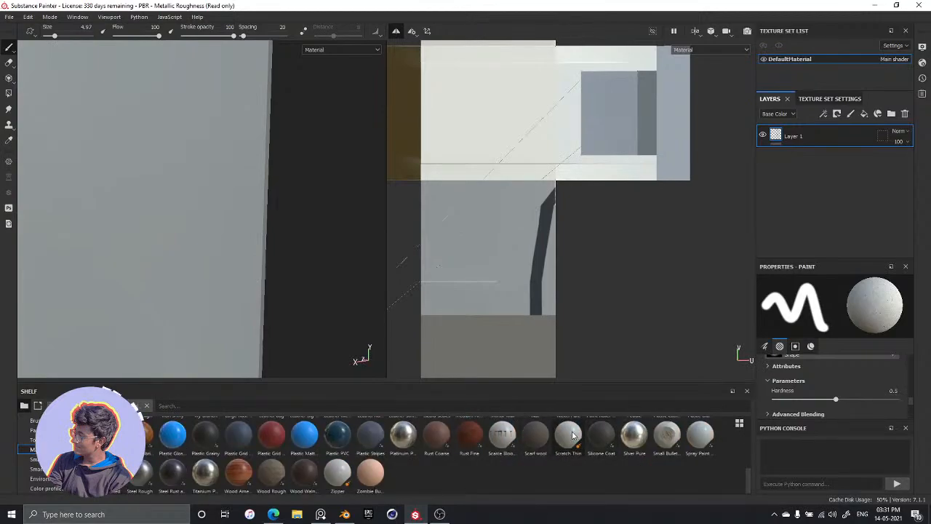
pyautogui.moveTo(208, 444)
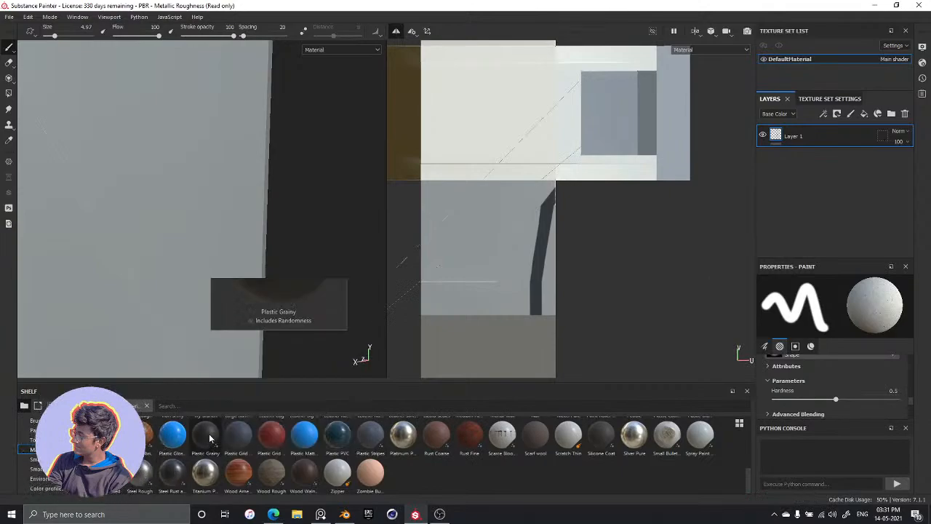
pyautogui.click(209, 436)
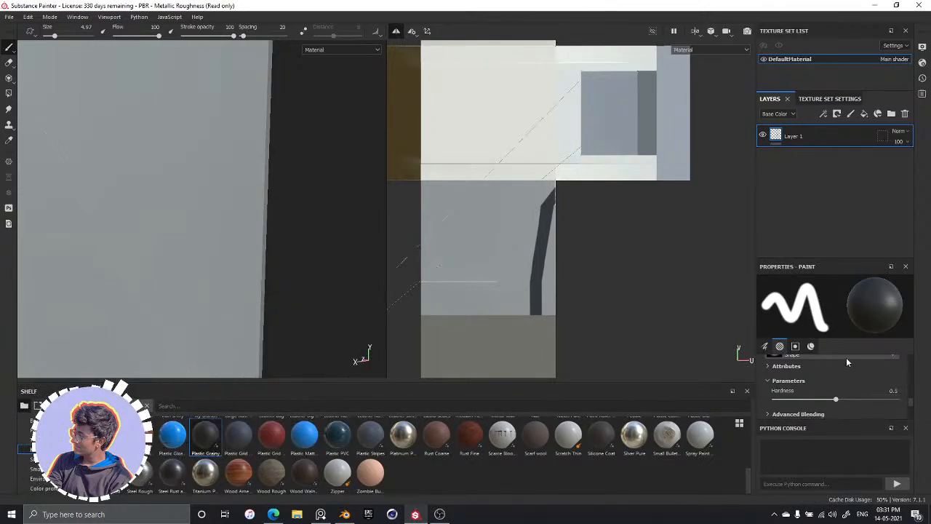
pyautogui.scroll(-5, 831, 372)
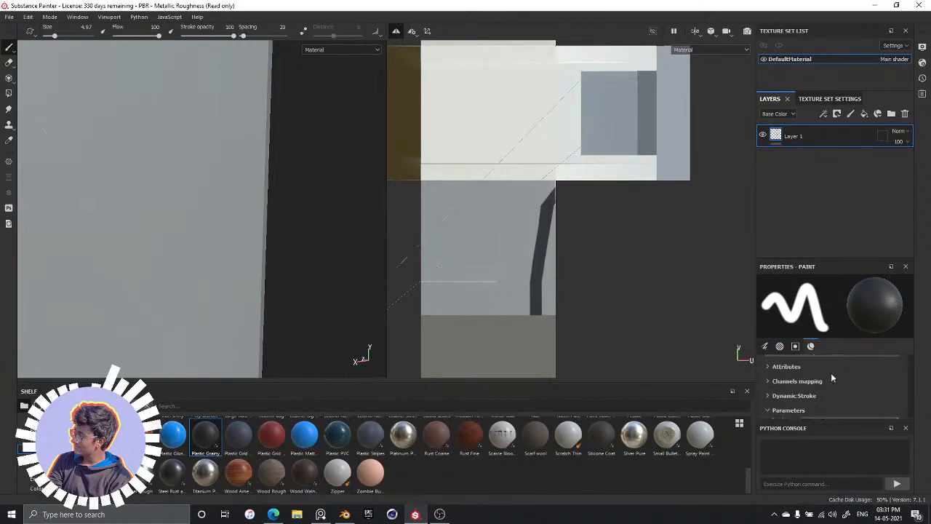
pyautogui.scroll(-2, 831, 374)
pyautogui.click(831, 374)
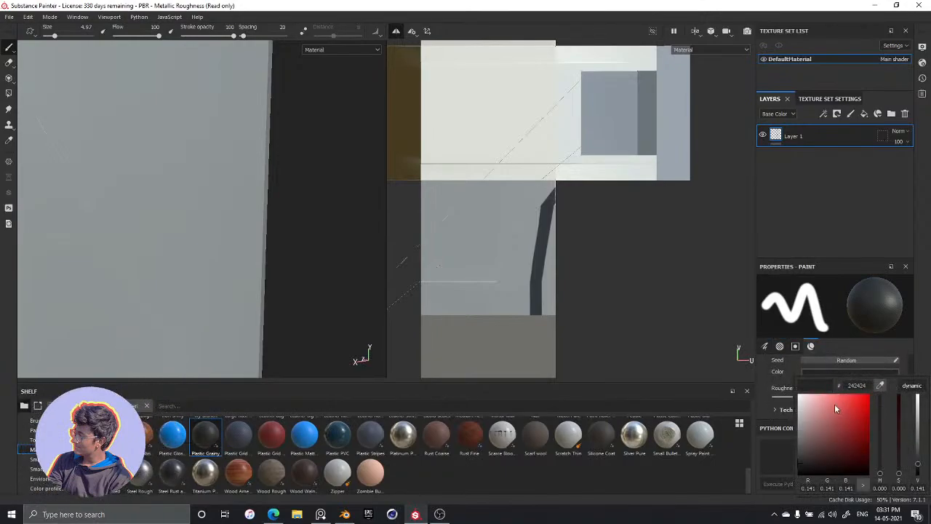
pyautogui.click(798, 436)
pyautogui.moveTo(799, 443); pyautogui.dragTo(800, 447)
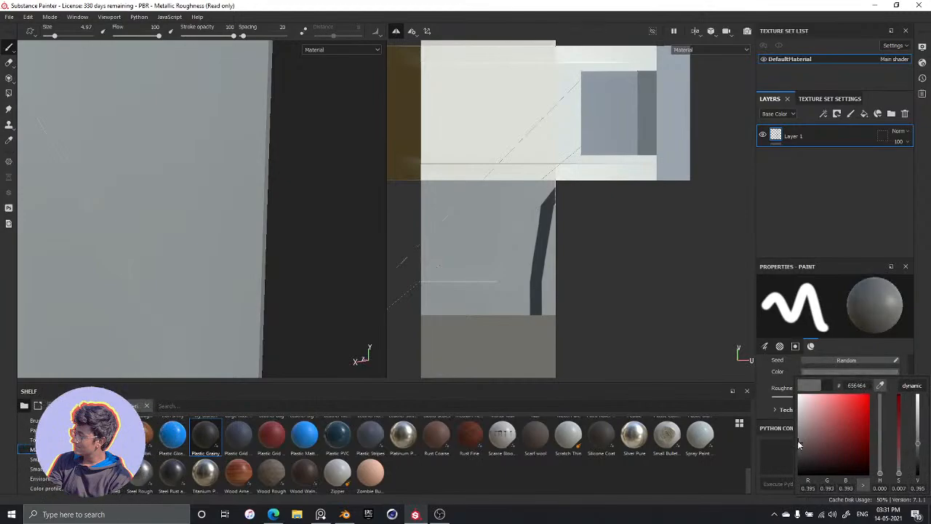
pyautogui.click(620, 304)
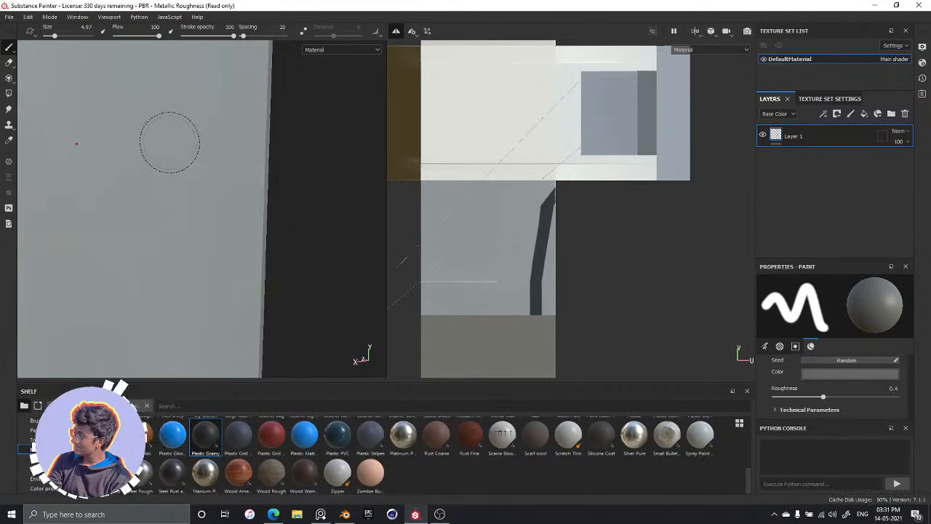
# Try a grey Plastic Grainy stroke on the panel, inspect its surface up close, and undo it
pyautogui.moveTo(155, 106)
pyautogui.mouseDown()
pyautogui.moveTo(228, 260)
pyautogui.moveTo(194, 121)
pyautogui.moveTo(209, 223)
pyautogui.mouseUp()
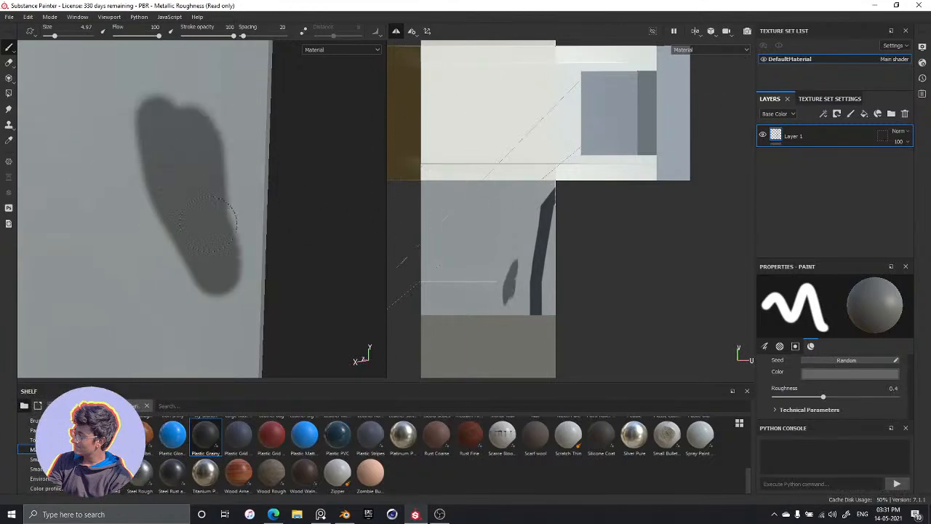
pyautogui.scroll(8, 222, 188)
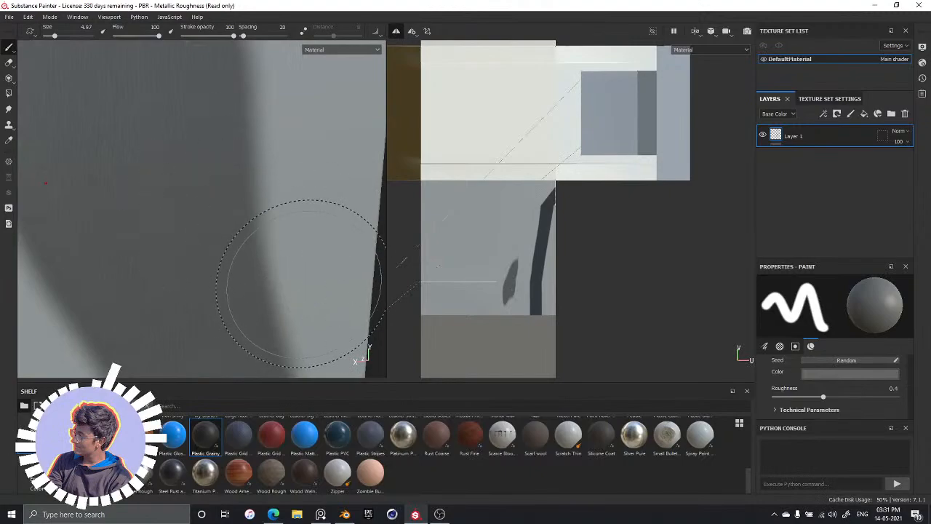
pyautogui.hotkey('ctrl', 'z')
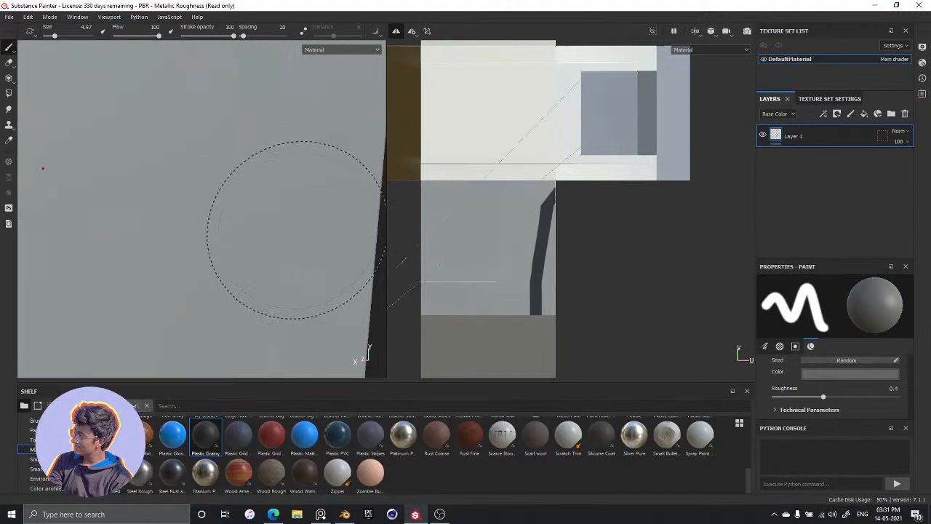
# Paint another Plastic Grainy test stroke just below the dark band, examine its grain up close, and undo it
pyautogui.keyDown('alt'); pyautogui.moveTo(297, 230); pyautogui.dragTo(261, 223); pyautogui.keyUp('alt')
pyautogui.scroll(-8, 257, 221)
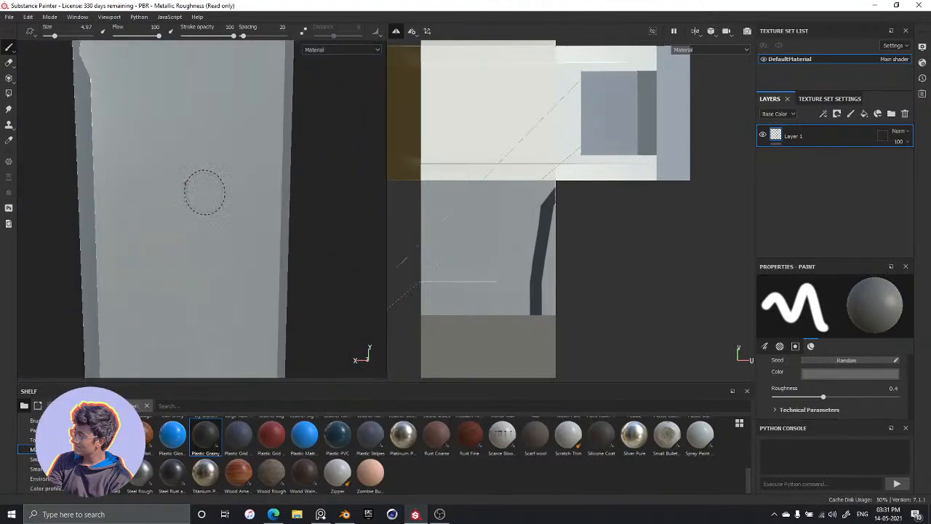
pyautogui.keyDown('alt'); pyautogui.moveTo(203, 191); pyautogui.dragTo(237, 187); pyautogui.keyUp('alt')
pyautogui.scroll(1, 239, 188)
pyautogui.scroll(-5, 239, 188)
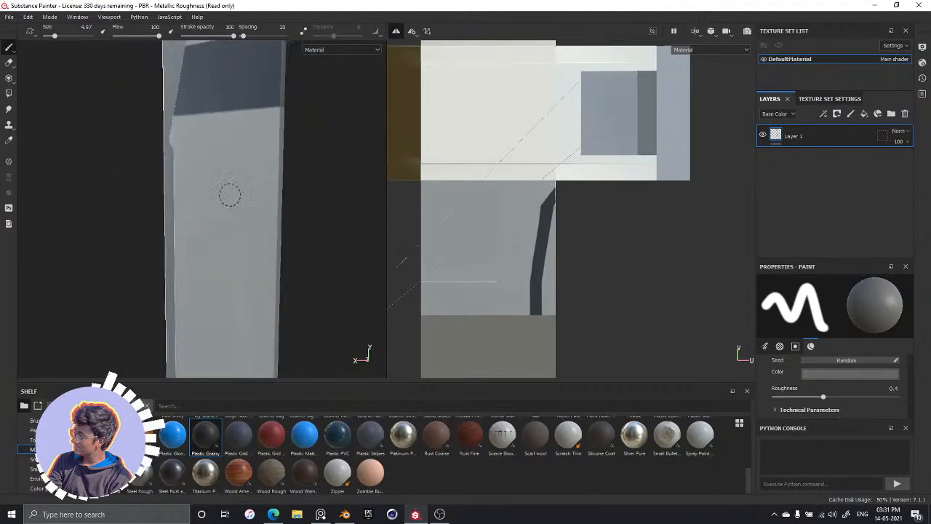
pyautogui.moveTo(228, 142)
pyautogui.mouseDown()
pyautogui.moveTo(244, 221)
pyautogui.moveTo(245, 194)
pyautogui.mouseUp()
pyautogui.scroll(-3, 252, 220)
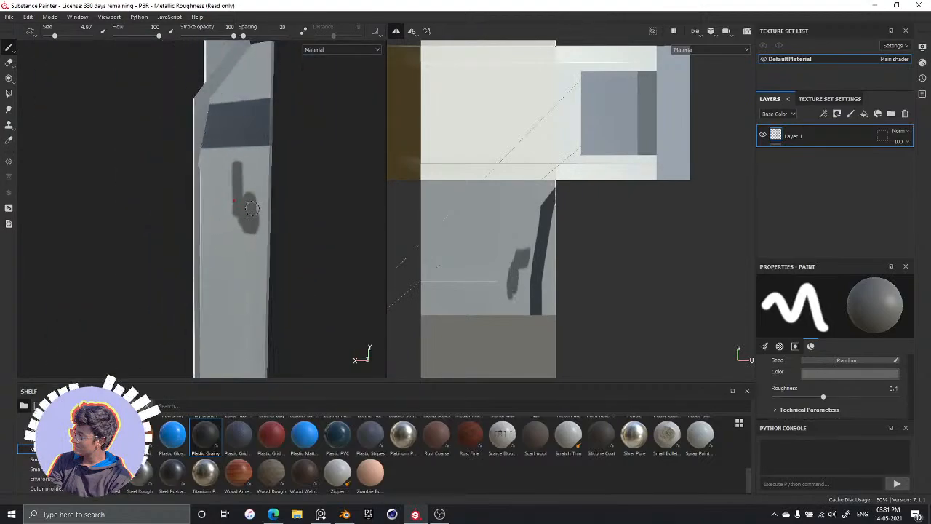
pyautogui.scroll(10, 250, 198)
pyautogui.scroll(5, 270, 197)
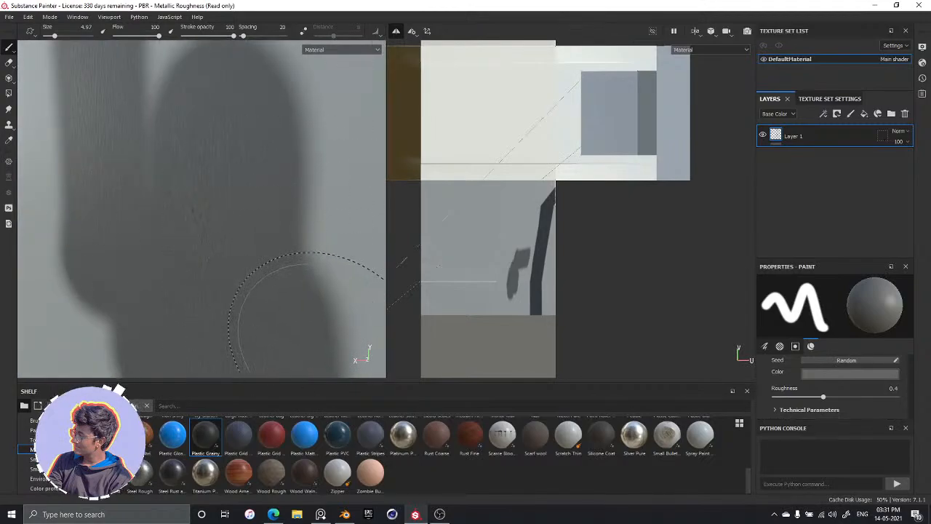
pyautogui.hotkey('ctrl', 'z')
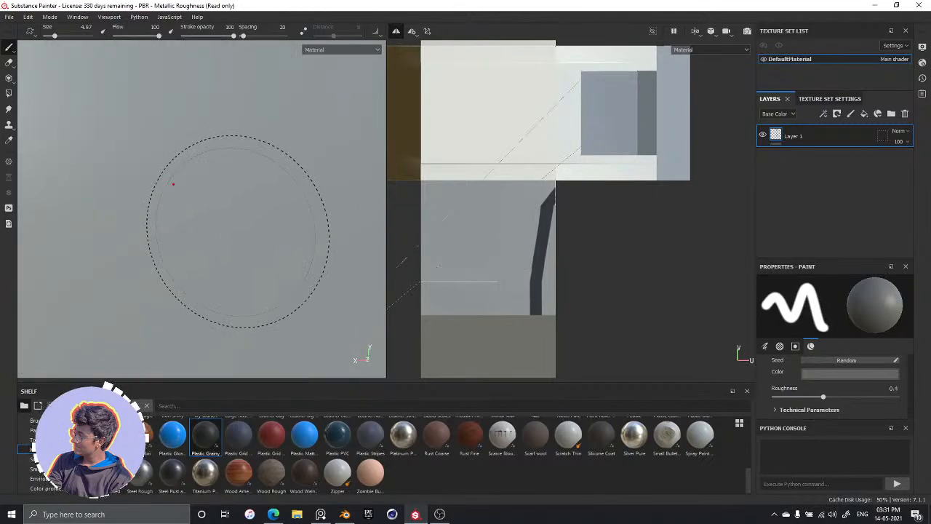
pyautogui.scroll(-6, 224, 229)
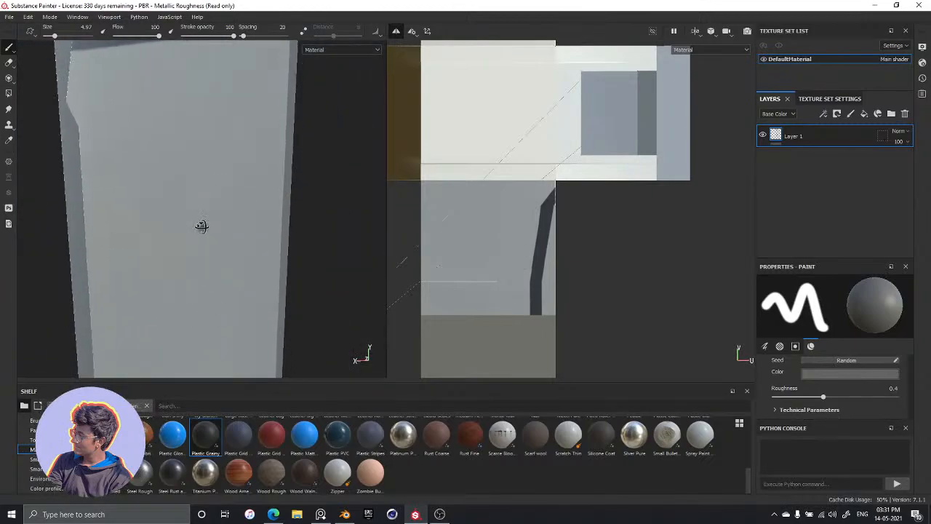
# Switch the brush material to Steel Rust and set its metal color to the mid grey 7a7a7d
pyautogui.click(177, 473)
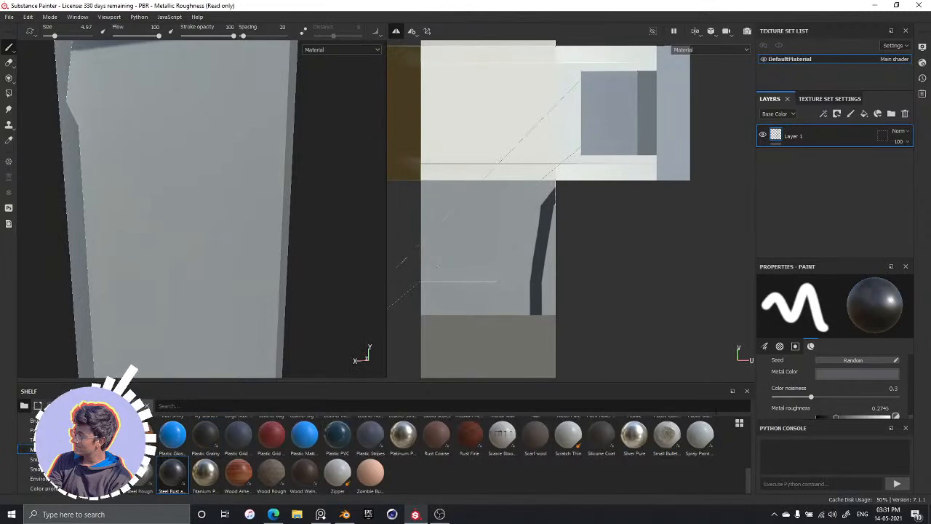
pyautogui.scroll(-5, 833, 400)
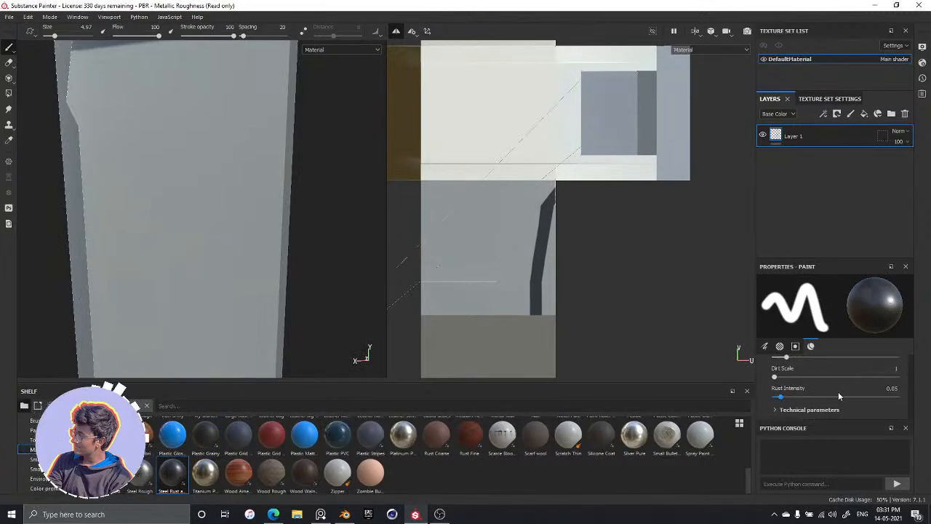
pyautogui.scroll(5, 837, 392)
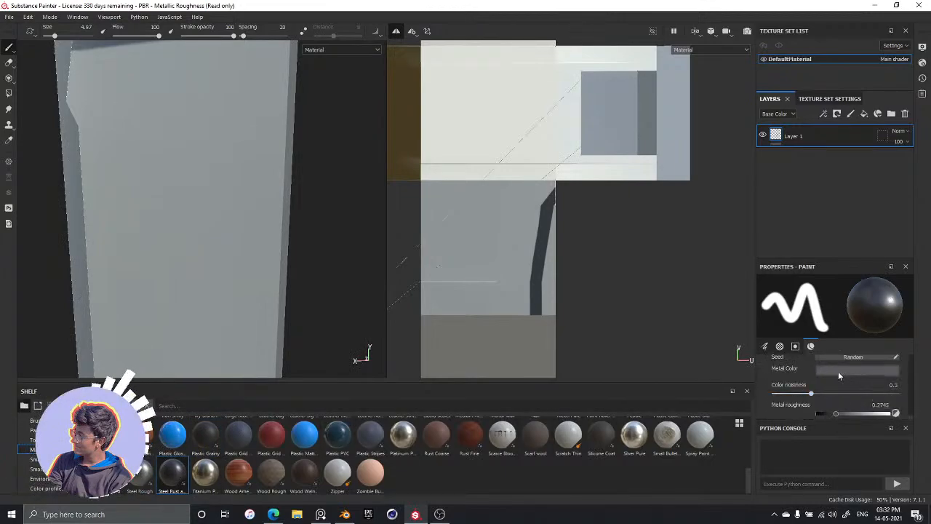
pyautogui.click(837, 370)
pyautogui.moveTo(802, 442); pyautogui.dragTo(801, 434)
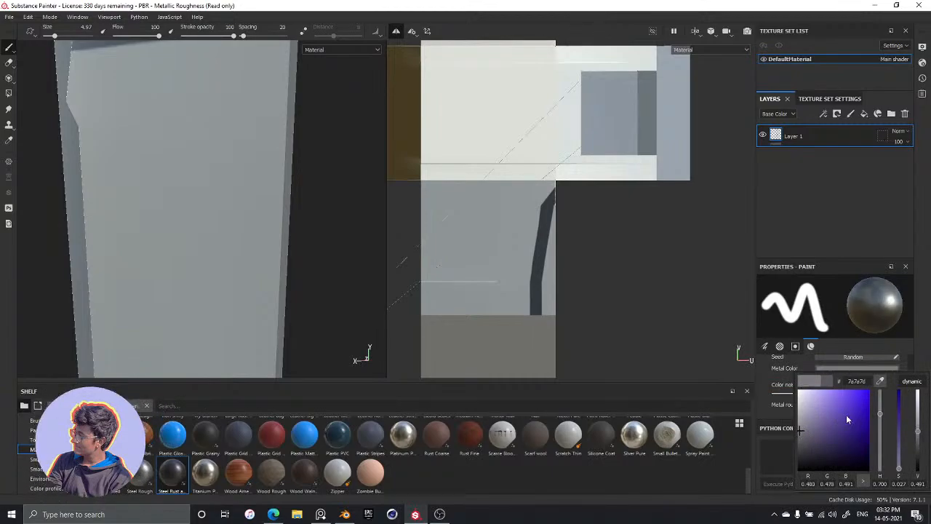
# Try strokes of the grey Steel Rust material on the panel, inspect their reflections, and undo them
pyautogui.click(151, 145)
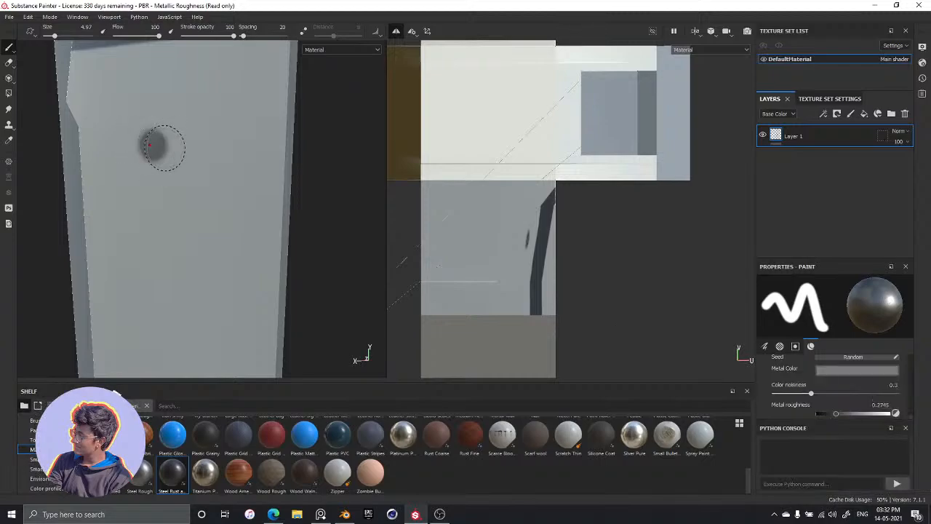
pyautogui.moveTo(193, 99); pyautogui.dragTo(215, 237)
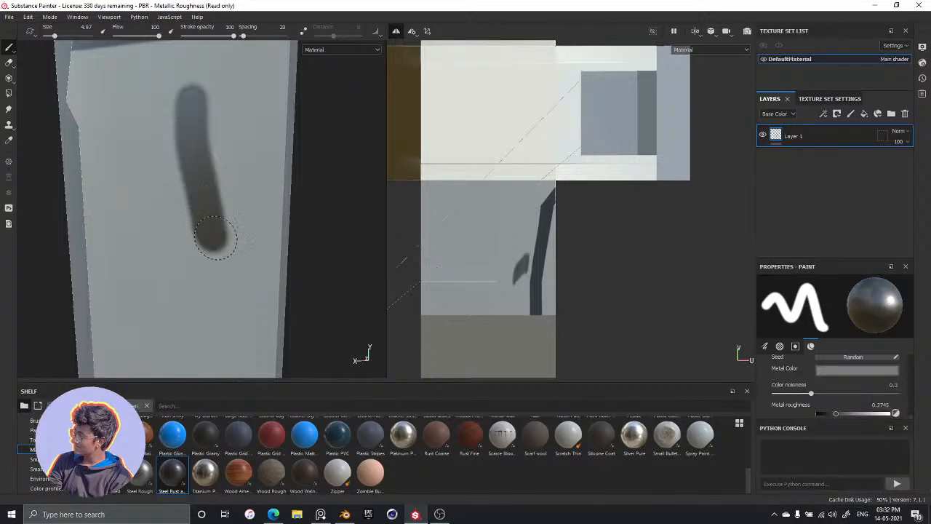
pyautogui.moveTo(208, 88); pyautogui.dragTo(234, 243)
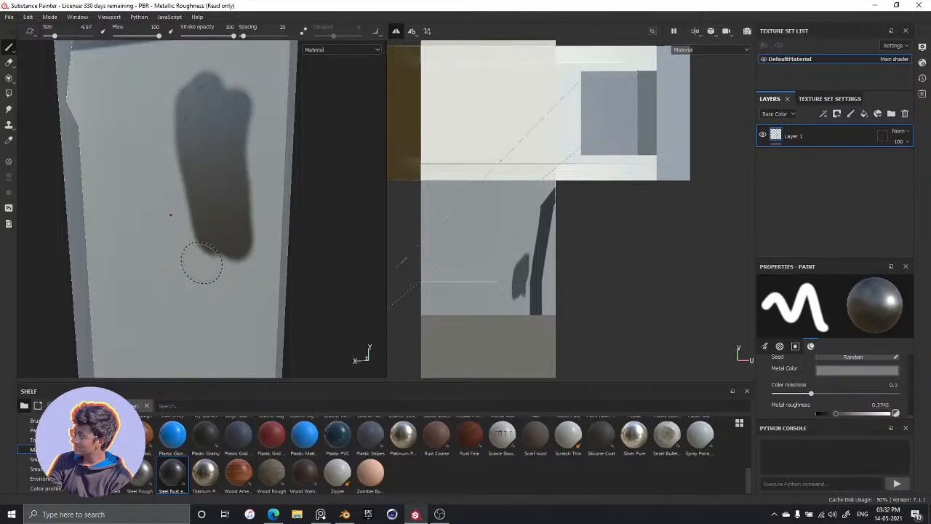
pyautogui.scroll(5, 202, 262)
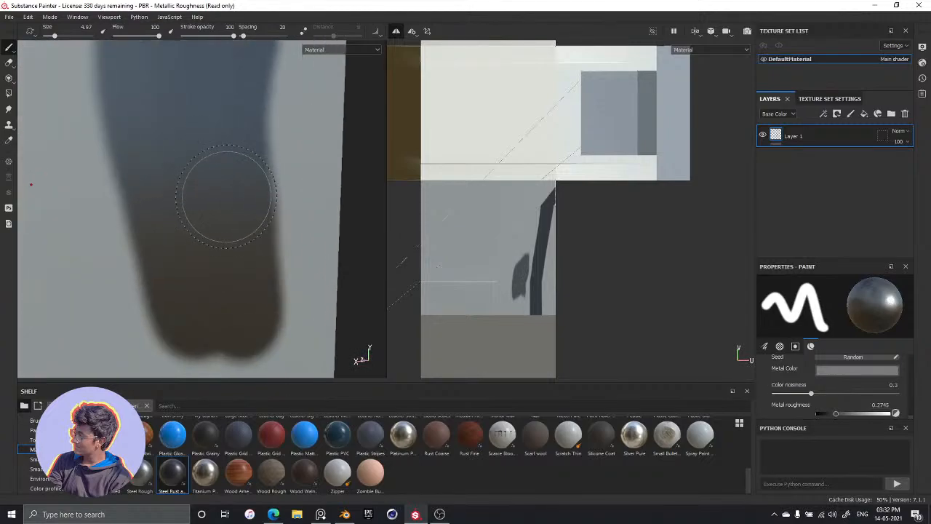
pyautogui.moveTo(225, 196)
pyautogui.keyDown('alt'); pyautogui.mouseDown()
pyautogui.moveTo(251, 223)
pyautogui.moveTo(266, 187)
pyautogui.moveTo(212, 216)
pyautogui.moveTo(259, 227)
pyautogui.moveTo(281, 182)
pyautogui.moveTo(168, 258)
pyautogui.moveTo(244, 249)
pyautogui.mouseUp(); pyautogui.keyUp('alt')
pyautogui.scroll(3, 262, 203)
pyautogui.scroll(-6, 259, 206)
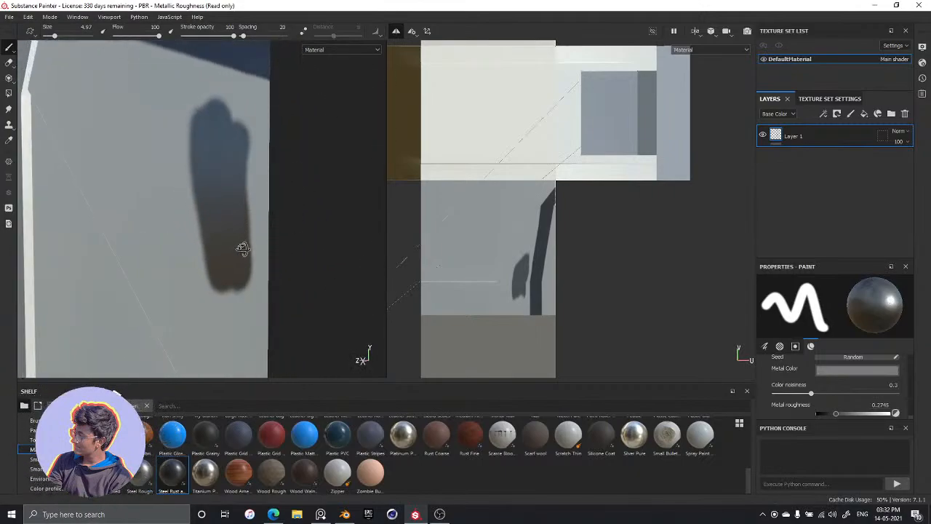
pyautogui.hotkey('ctrl', 'z')
# Set the Steel Rust metal roughness to 0.7255 and test the material on the panel, undoing the test strokes
pyautogui.scroll(-2, 835, 384)
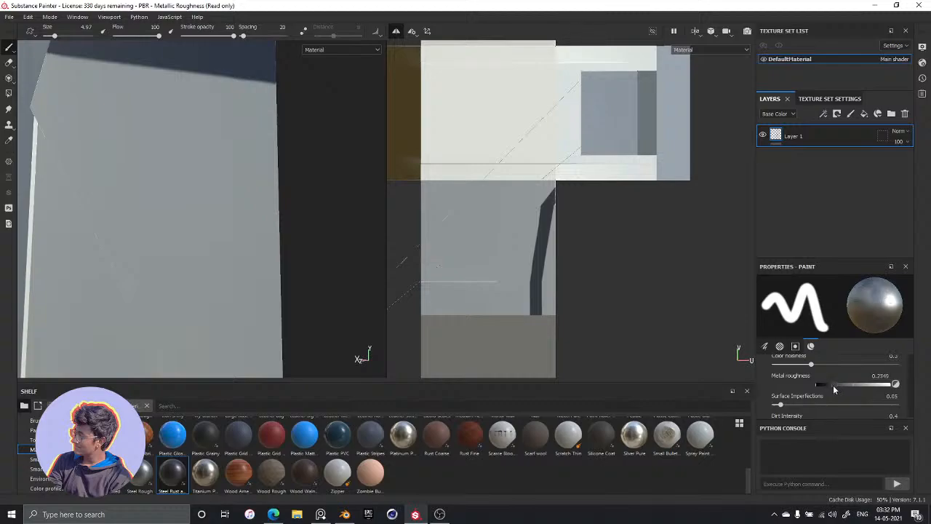
pyautogui.moveTo(833, 389)
pyautogui.mouseDown()
pyautogui.moveTo(819, 388)
pyautogui.moveTo(875, 392)
pyautogui.mouseUp()
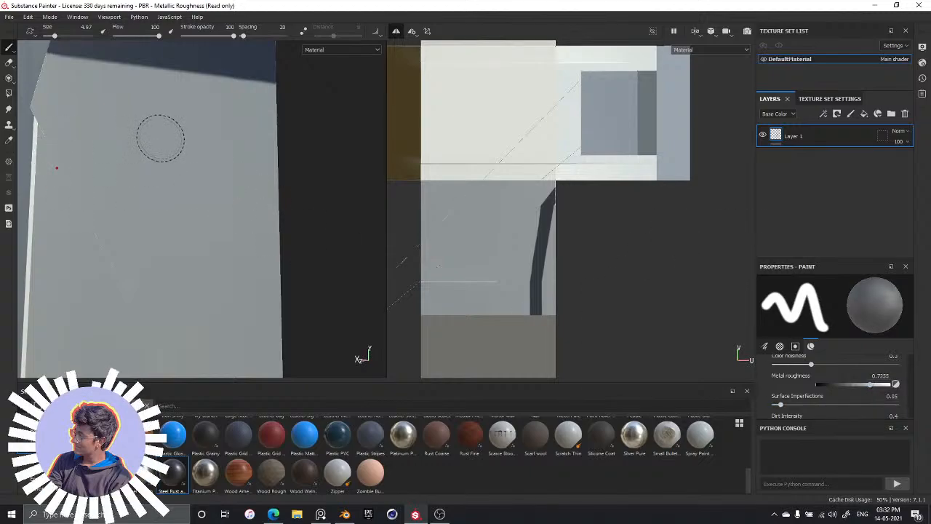
pyautogui.moveTo(160, 138)
pyautogui.mouseDown()
pyautogui.moveTo(204, 213)
pyautogui.moveTo(209, 174)
pyautogui.moveTo(229, 167)
pyautogui.moveTo(247, 262)
pyautogui.mouseUp()
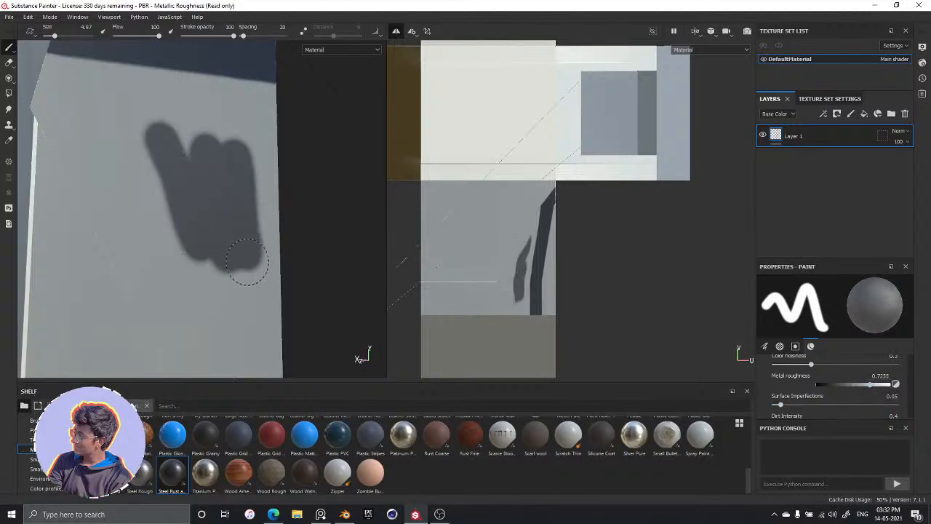
pyautogui.keyDown('alt'); pyautogui.moveTo(206, 287); pyautogui.dragTo(218, 219); pyautogui.keyUp('alt')
pyautogui.scroll(-3, 218, 211)
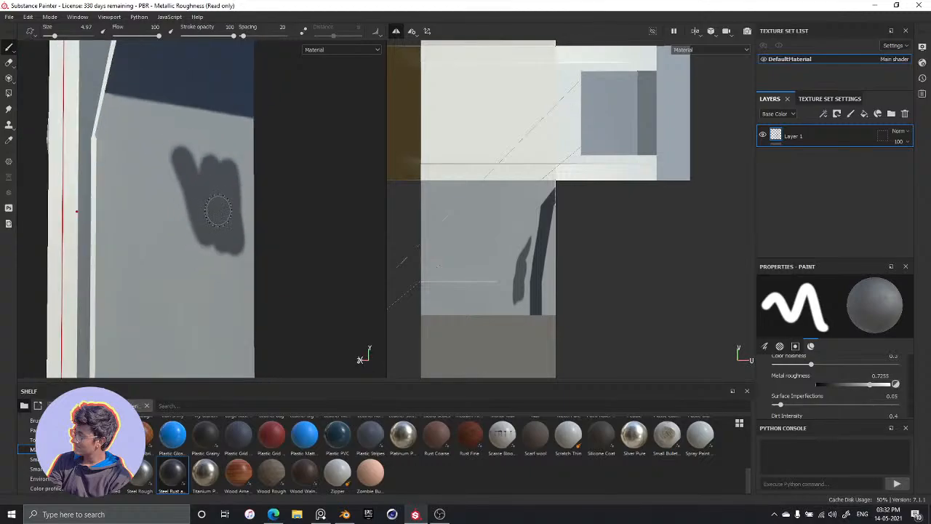
pyautogui.scroll(6, 211, 235)
pyautogui.moveTo(220, 266)
pyautogui.keyDown('alt'); pyautogui.mouseDown()
pyautogui.moveTo(256, 270)
pyautogui.moveTo(220, 259)
pyautogui.moveTo(194, 235)
pyautogui.moveTo(135, 223)
pyautogui.moveTo(187, 239)
pyautogui.mouseUp(); pyautogui.keyUp('alt')
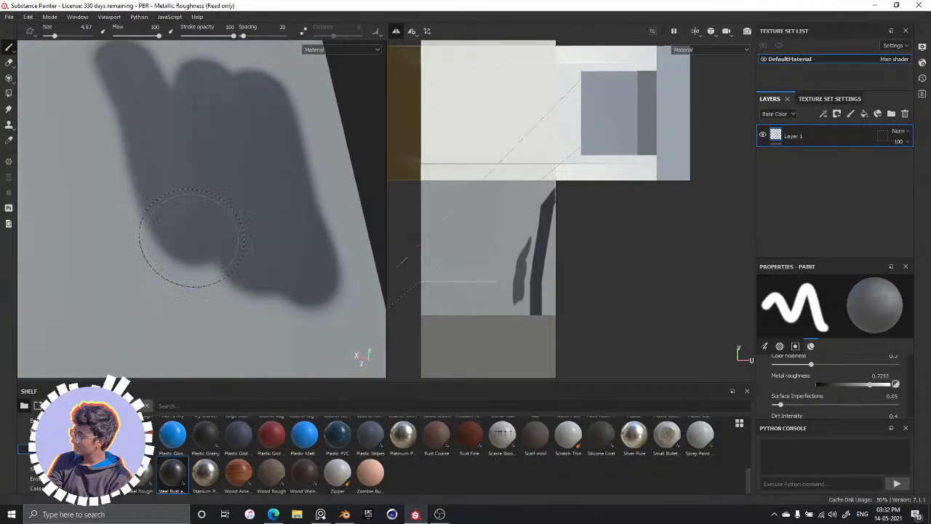
pyautogui.hotkey('ctrl', 'z')
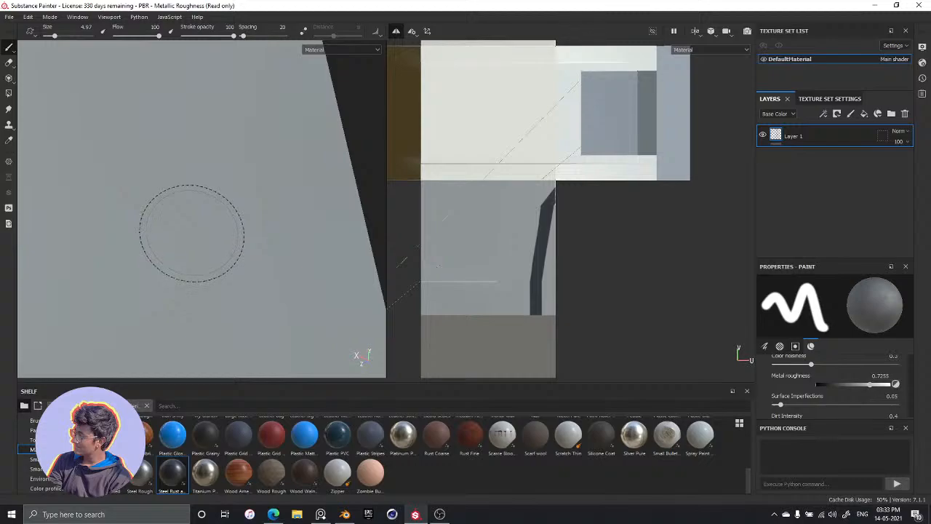
# Try a single diagonal stroke of the rougher steel across the panel below the dark band, and undo it
pyautogui.keyDown('alt'); pyautogui.moveTo(195, 224); pyautogui.dragTo(193, 255); pyautogui.keyUp('alt')
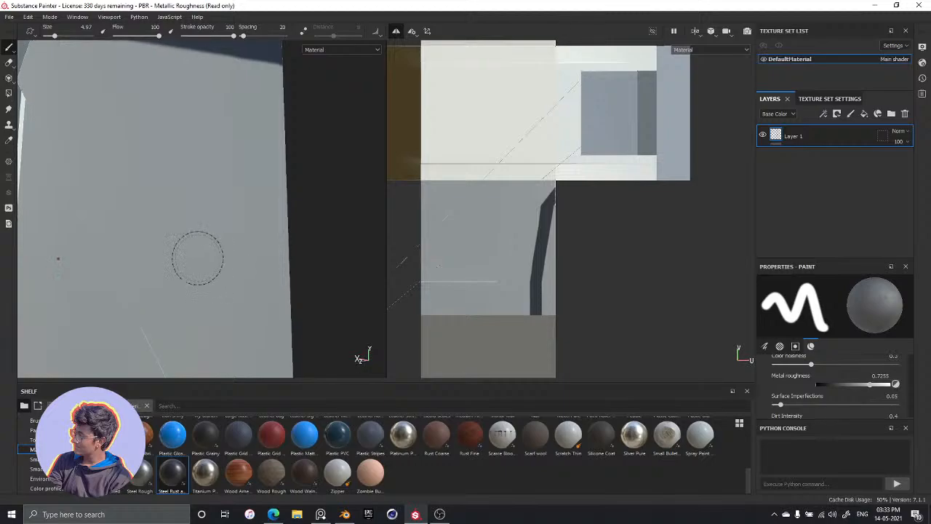
pyautogui.keyDown('alt'); pyautogui.moveTo(194, 255); pyautogui.dragTo(232, 262, button='middle'); pyautogui.keyUp('alt')
pyautogui.keyDown('alt'); pyautogui.moveTo(232, 262); pyautogui.dragTo(179, 245); pyautogui.keyUp('alt')
pyautogui.keyDown('alt'); pyautogui.moveTo(179, 245); pyautogui.dragTo(114, 208, button='middle'); pyautogui.keyUp('alt')
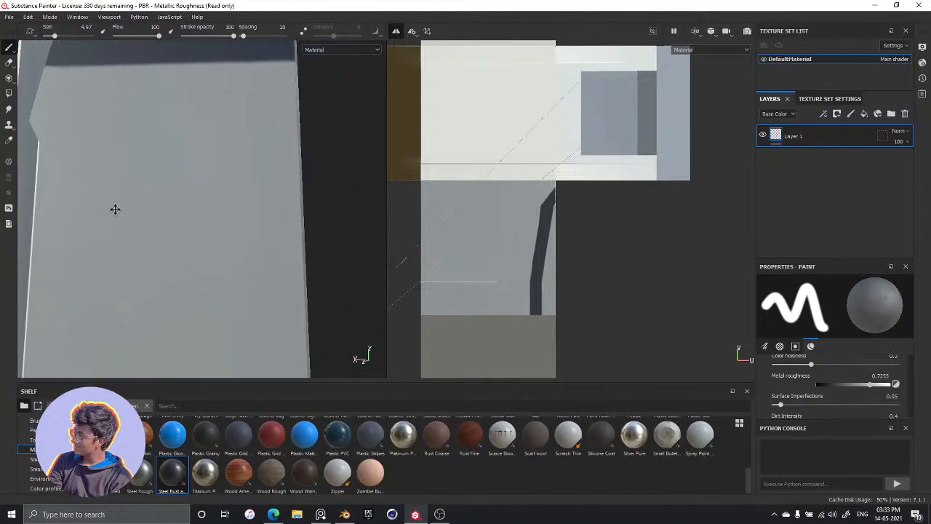
pyautogui.keyDown('alt'); pyautogui.moveTo(114, 208); pyautogui.dragTo(203, 242); pyautogui.keyUp('alt')
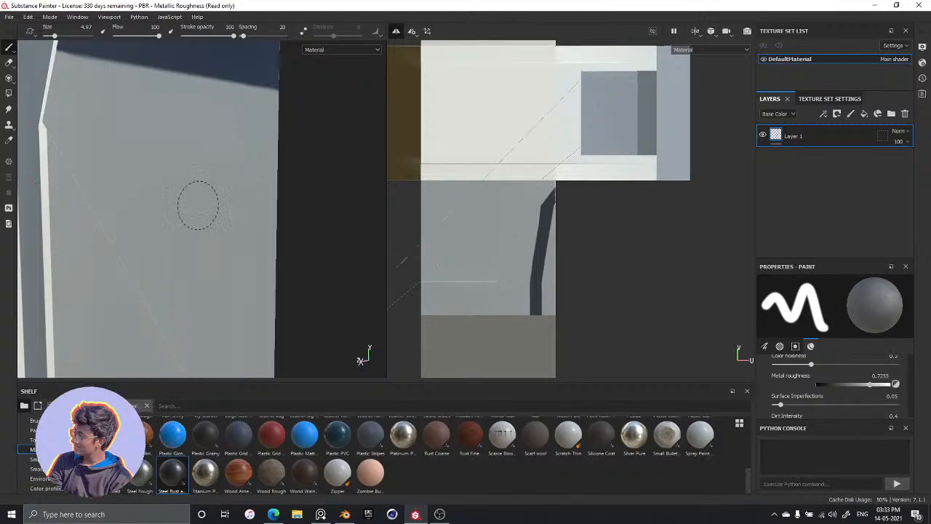
pyautogui.moveTo(149, 119); pyautogui.dragTo(248, 267)
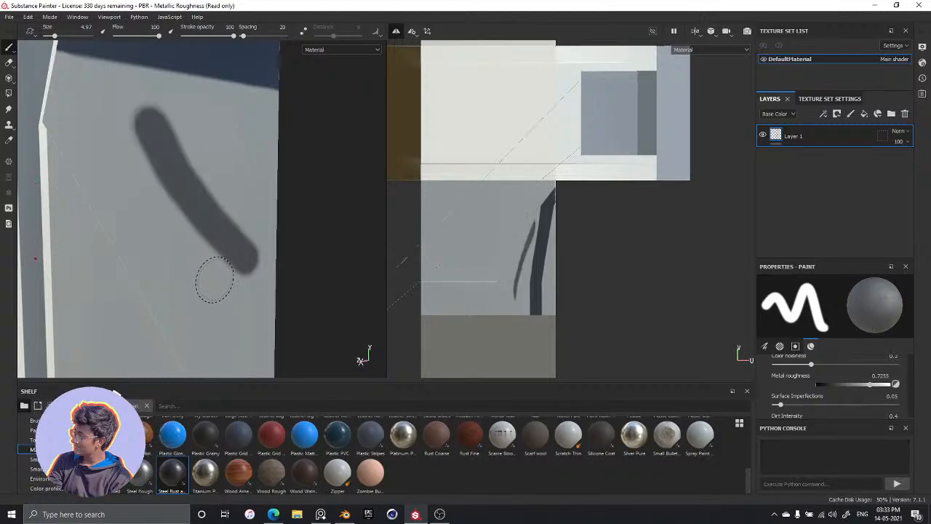
pyautogui.hotkey('ctrl', 'z')
# Check the panel details in the tower reference image and compare them with the model's panel from several angles
pyautogui.hotkey('alt', 'Tab')
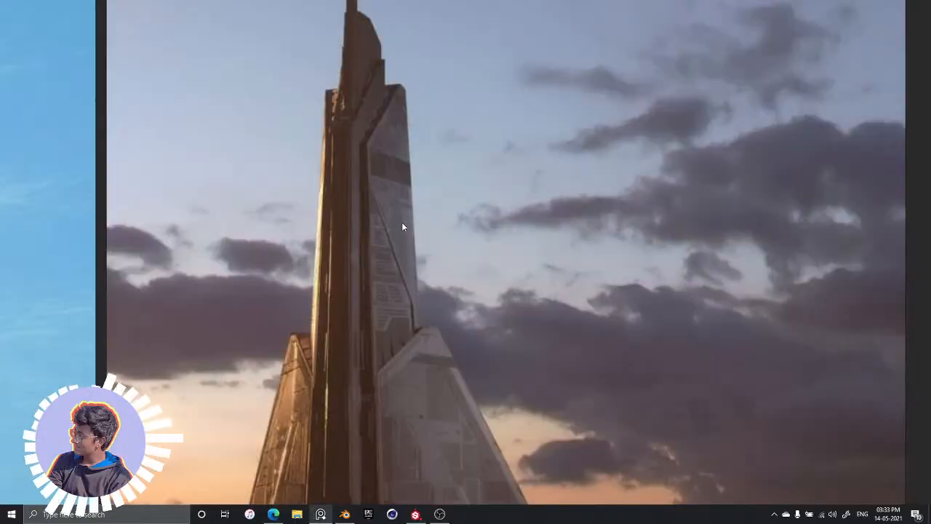
pyautogui.hotkey('alt', 'Tab')
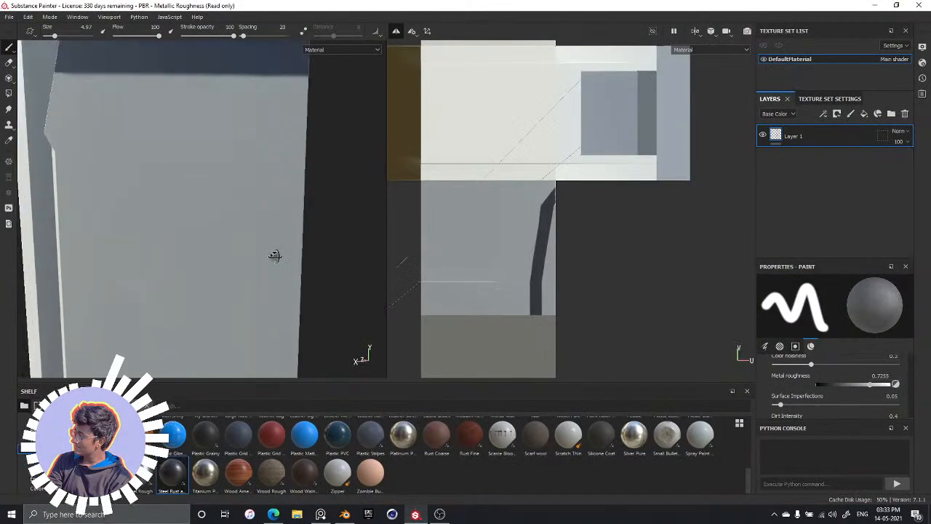
pyautogui.keyDown('alt'); pyautogui.moveTo(275, 256); pyautogui.dragTo(217, 241); pyautogui.keyUp('alt')
pyautogui.keyDown('alt'); pyautogui.moveTo(217, 242); pyautogui.dragTo(177, 304, button='middle'); pyautogui.keyUp('alt')
pyautogui.moveTo(176, 304)
pyautogui.keyDown('alt'); pyautogui.mouseDown()
pyautogui.moveTo(218, 284)
pyautogui.moveTo(244, 248)
pyautogui.mouseUp(); pyautogui.keyUp('alt')
pyautogui.moveTo(243, 249)
pyautogui.keyDown('alt'); pyautogui.mouseDown(button='middle')
pyautogui.moveTo(225, 233)
pyautogui.moveTo(250, 161)
pyautogui.mouseUp(button='middle'); pyautogui.keyUp('alt')
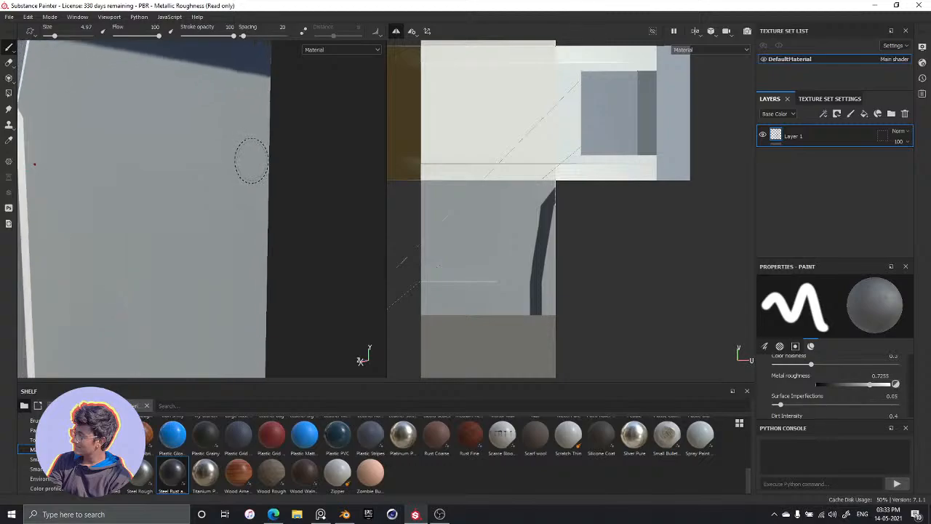
pyautogui.moveTo(251, 161)
pyautogui.keyDown('alt'); pyautogui.mouseDown()
pyautogui.moveTo(228, 202)
pyautogui.moveTo(264, 231)
pyautogui.moveTo(239, 259)
pyautogui.moveTo(271, 254)
pyautogui.moveTo(250, 223)
pyautogui.moveTo(175, 228)
pyautogui.moveTo(284, 262)
pyautogui.moveTo(230, 253)
pyautogui.moveTo(208, 181)
pyautogui.moveTo(251, 235)
pyautogui.moveTo(239, 234)
pyautogui.mouseUp(); pyautogui.keyUp('alt')
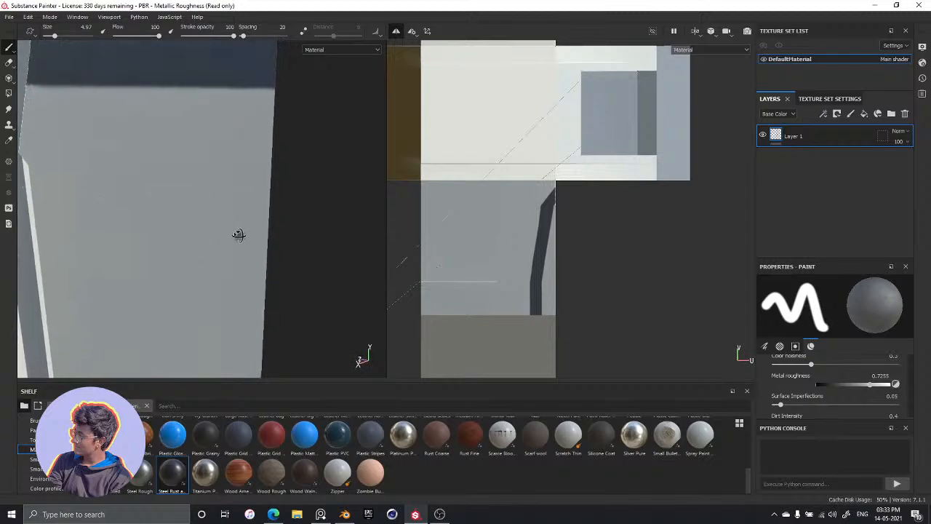
pyautogui.keyDown('alt'); pyautogui.moveTo(239, 234); pyautogui.dragTo(225, 202, button='middle'); pyautogui.keyUp('alt')
# Rename the existing paint layer as Black Stripes
pyautogui.doubleClick(793, 137)
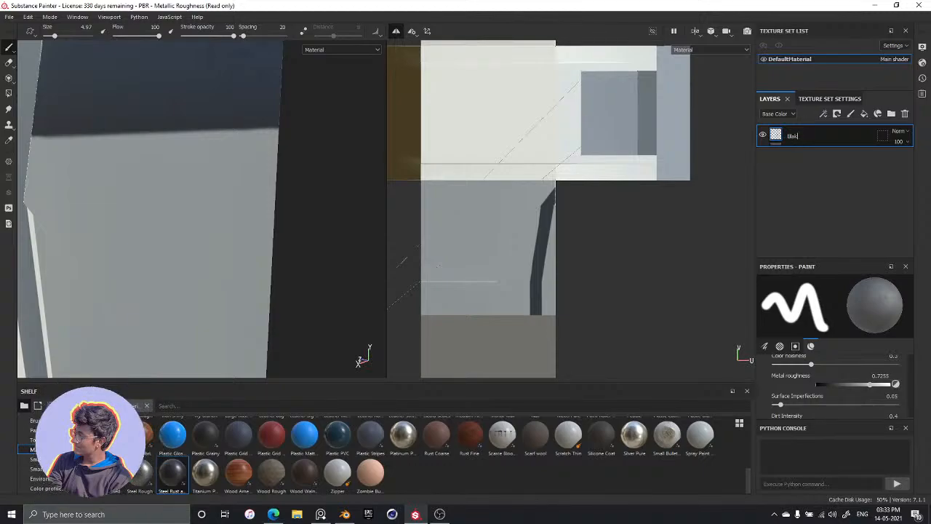
pyautogui.write('Bla')
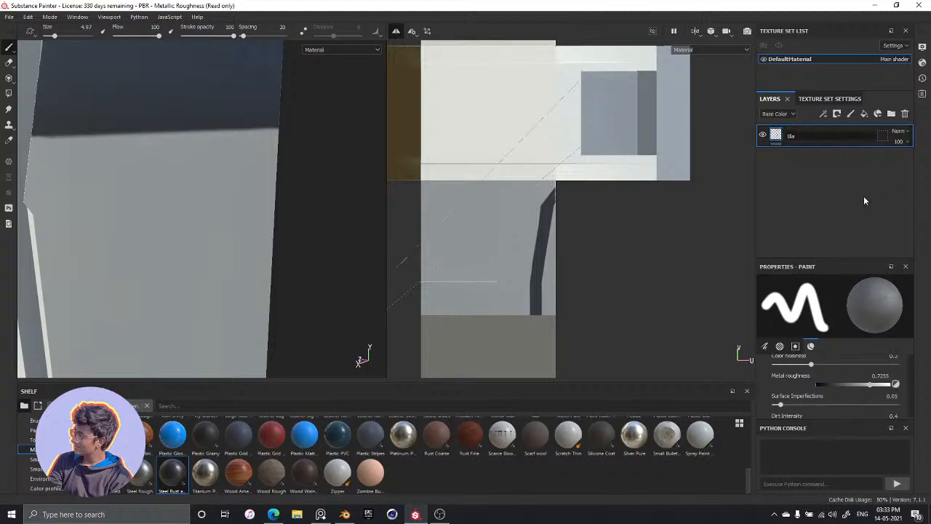
pyautogui.write('ck Stripes')
pyautogui.press('Return')
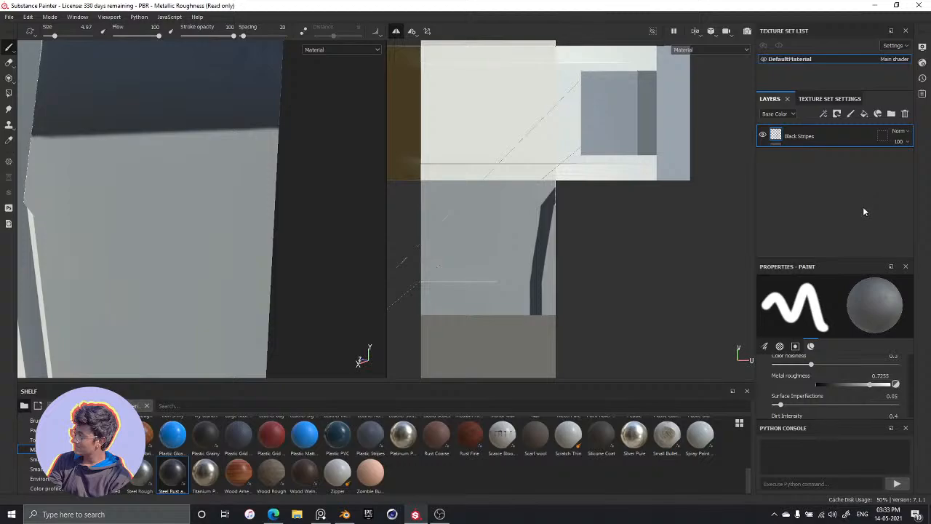
# Add a new paint layer above Black Stripes and name it Slightly Darker Squares
pyautogui.click(851, 114)
pyautogui.doubleClick(796, 136)
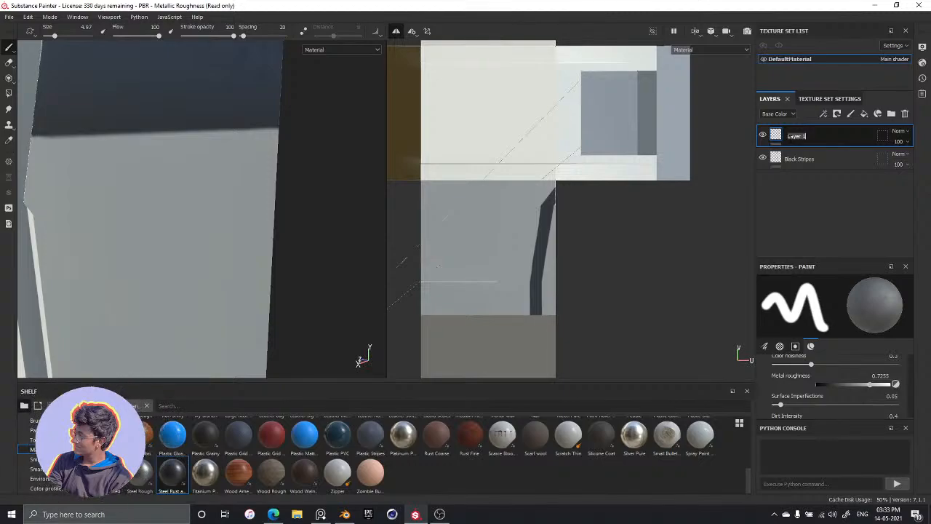
pyautogui.write('S')
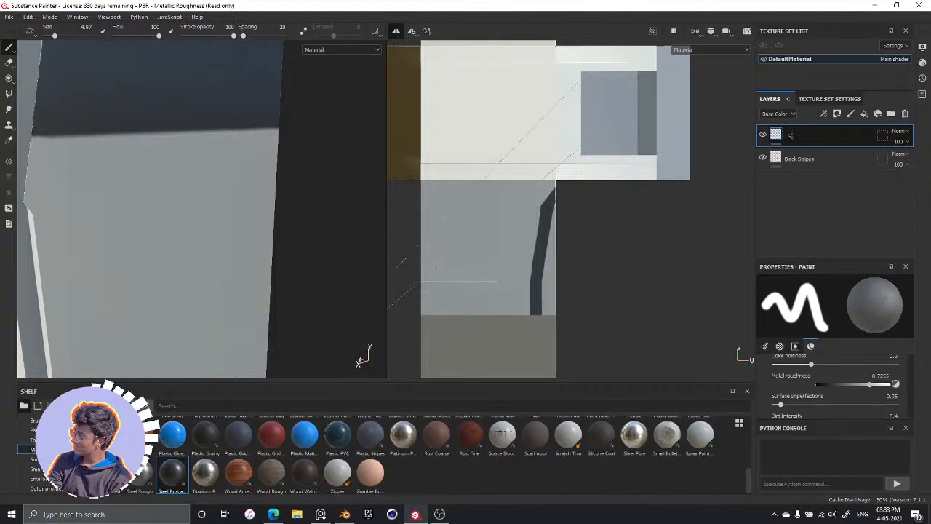
pyautogui.write('lightly D')
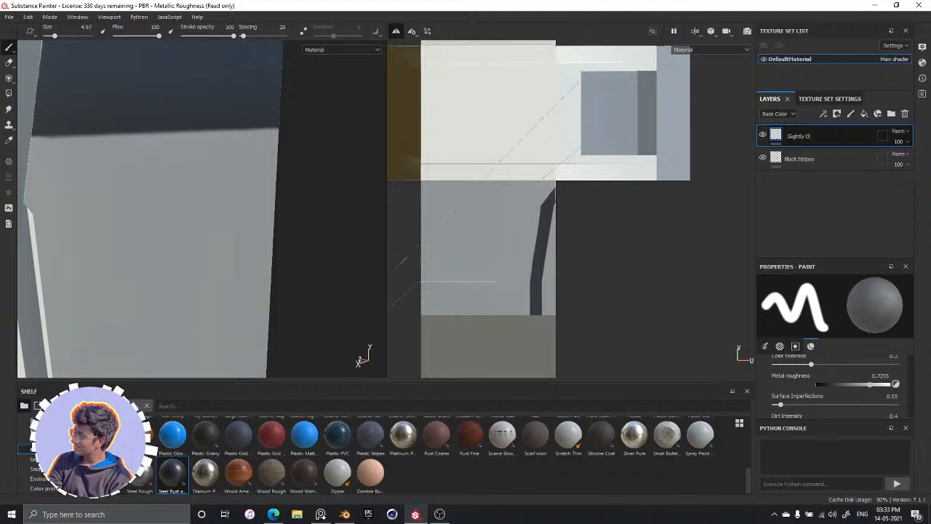
pyautogui.write('arker Squares')
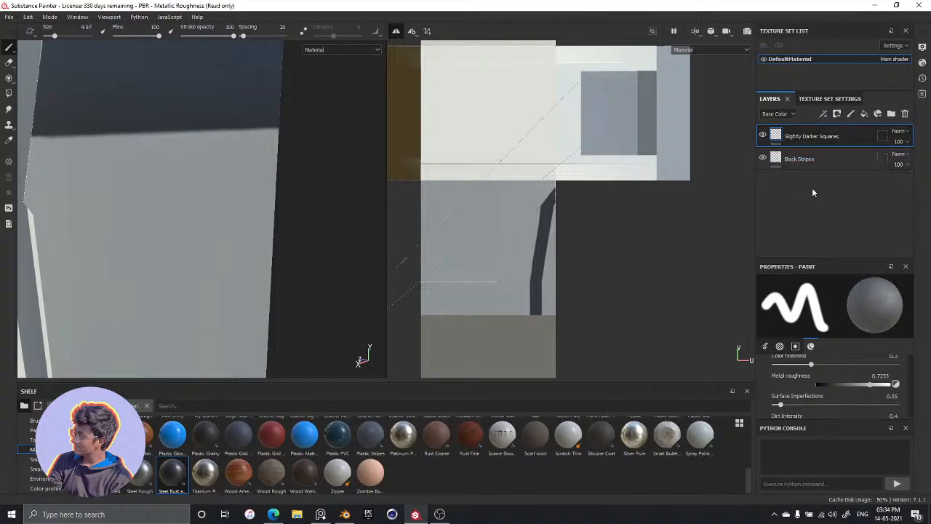
# Start a straight-line brush stroke on the panel below the dark band, on the Slightly Darker Squares layer
pyautogui.keyDown('alt'); pyautogui.moveTo(246, 279); pyautogui.dragTo(197, 266); pyautogui.keyUp('alt')
pyautogui.keyDown('alt'); pyautogui.moveTo(208, 244); pyautogui.dragTo(210, 192, button='middle'); pyautogui.keyUp('alt')
pyautogui.keyDown('alt'); pyautogui.moveTo(211, 191); pyautogui.dragTo(242, 205); pyautogui.keyUp('alt')
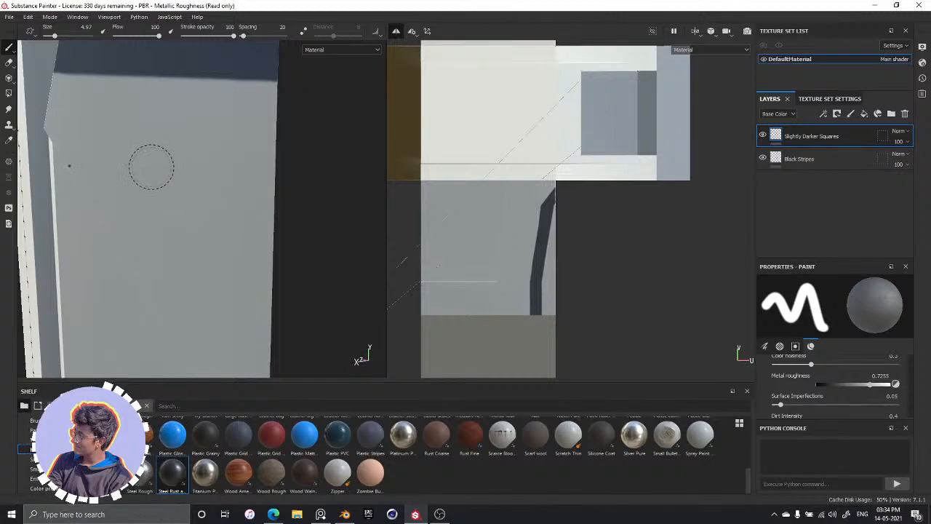
pyautogui.keyDown('alt'); pyautogui.moveTo(152, 167); pyautogui.dragTo(192, 200, button='middle'); pyautogui.keyUp('alt')
pyautogui.keyDown('alt'); pyautogui.moveTo(193, 258); pyautogui.dragTo(214, 262); pyautogui.keyUp('alt')
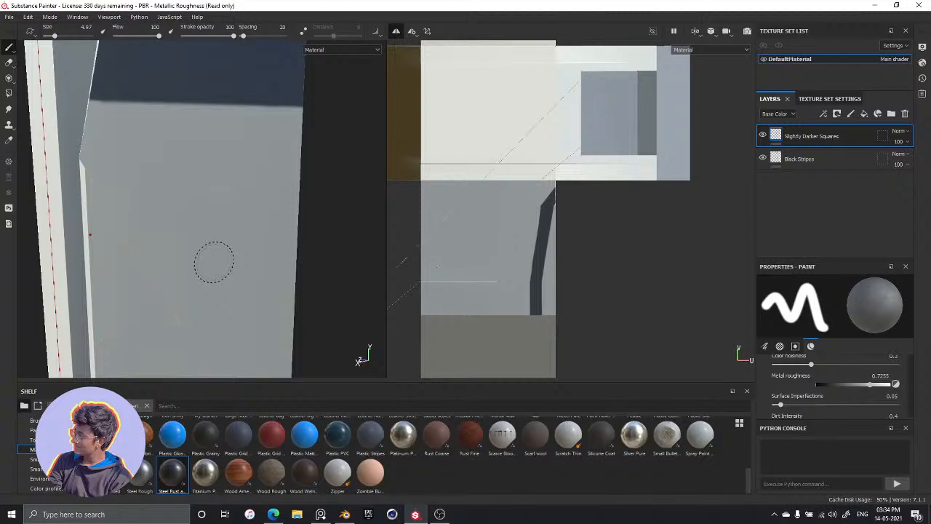
pyautogui.press('shift')
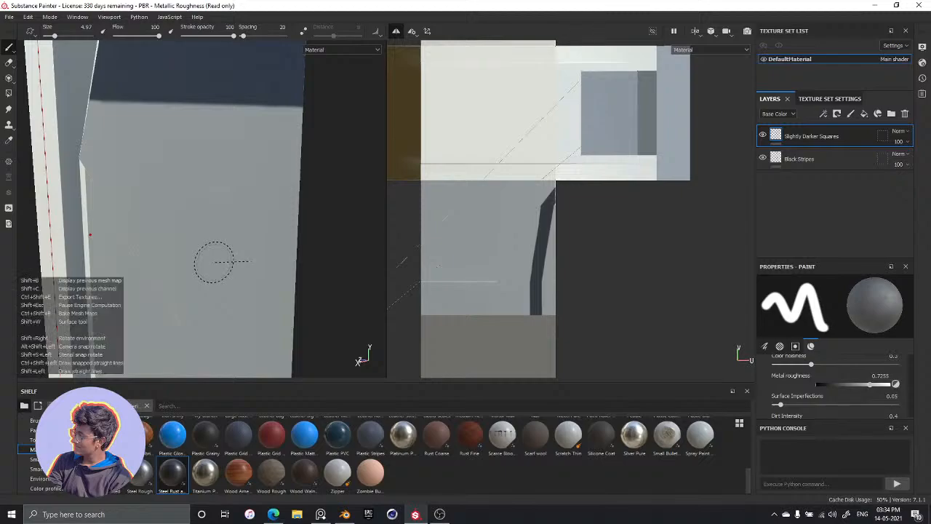
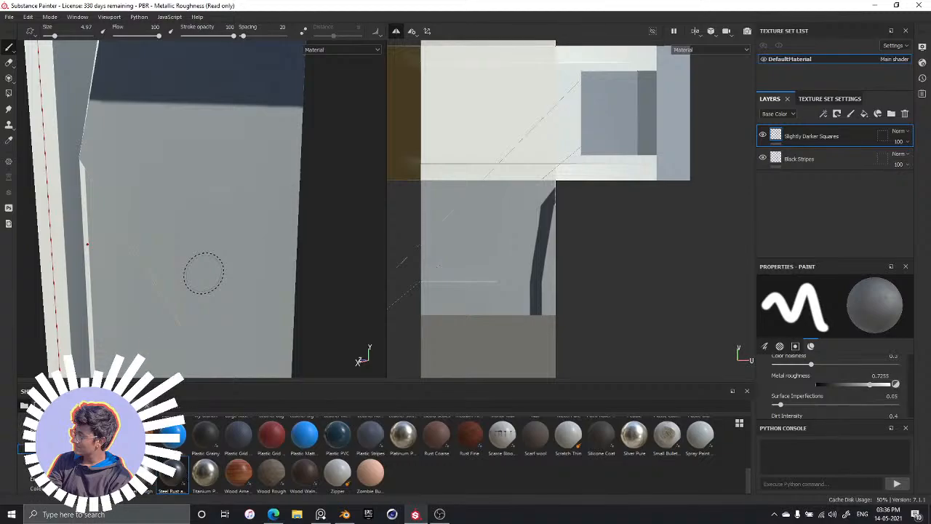
# Start saving the project and create a folder named Textures inside the Citadel folder on drive D
pyautogui.hotkey('ctrl', 's')
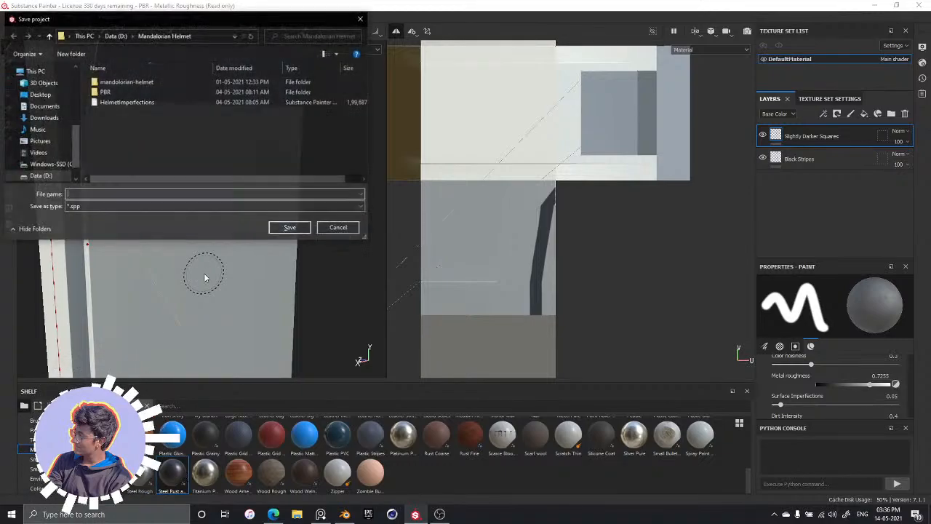
pyautogui.click(116, 38)
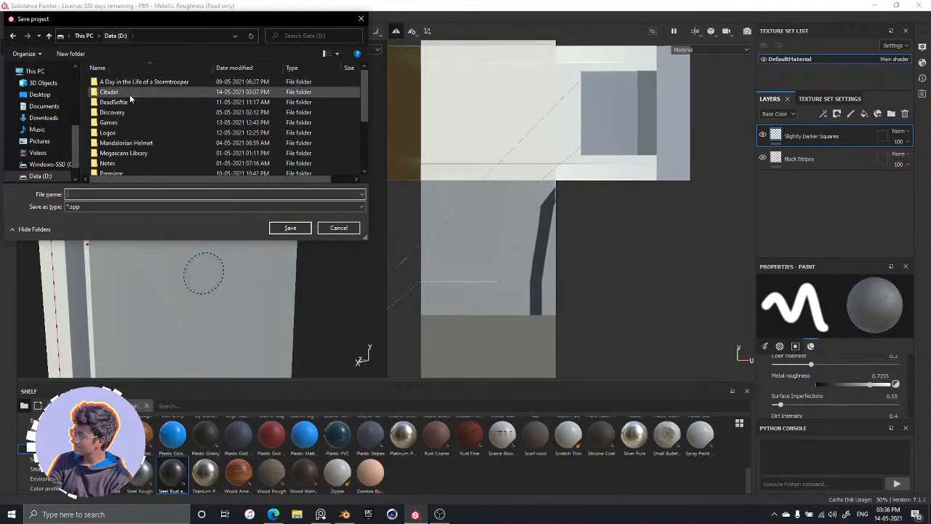
pyautogui.doubleClick(104, 91)
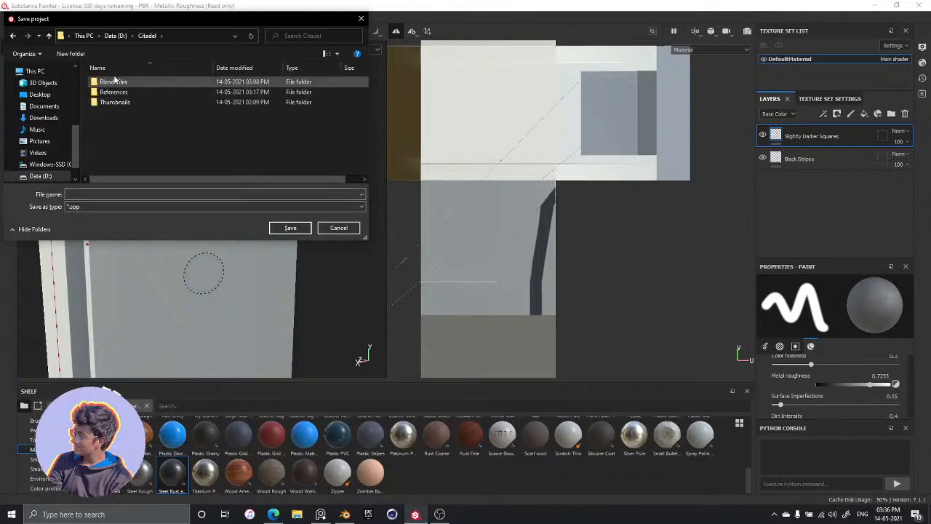
pyautogui.click(73, 54)
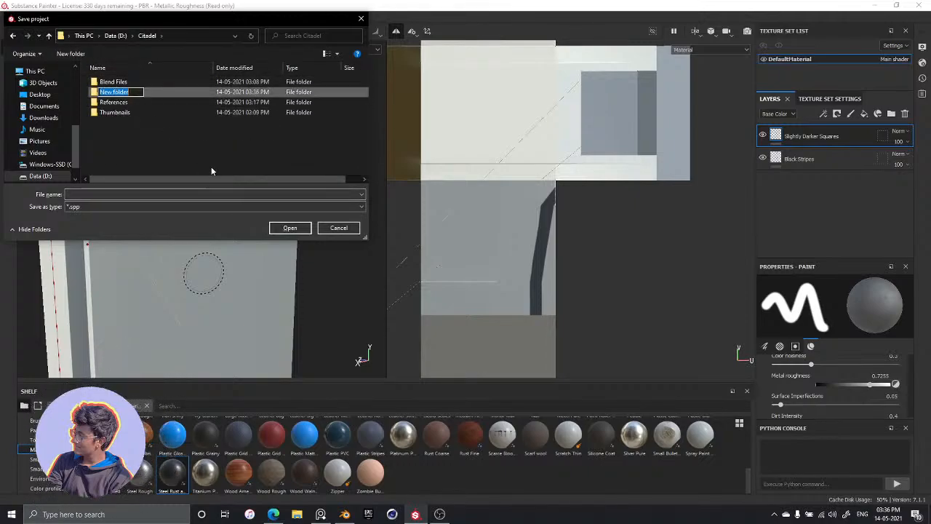
pyautogui.write('Textu')
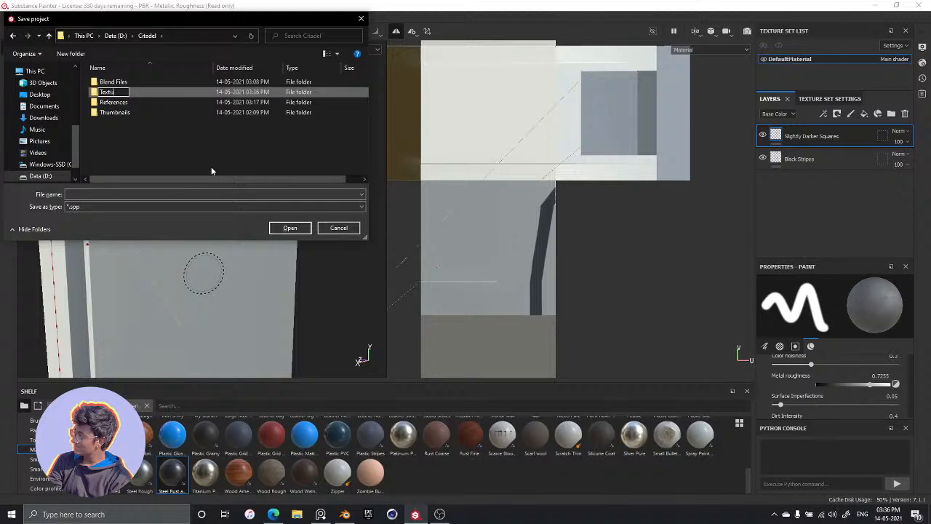
pyautogui.write('res')
pyautogui.press('Return')
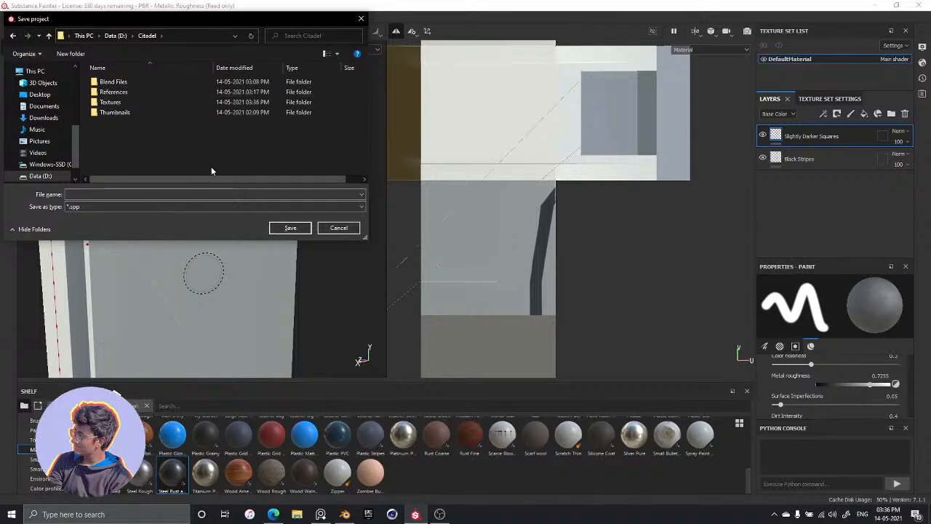
# Create a subfolder named Tower inside the Textures folder
pyautogui.doubleClick(110, 104)
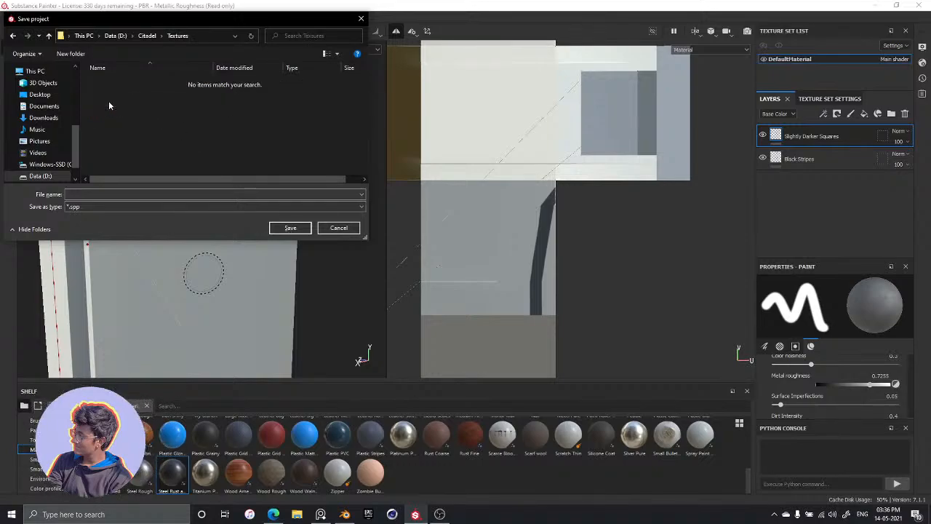
pyautogui.click(72, 54)
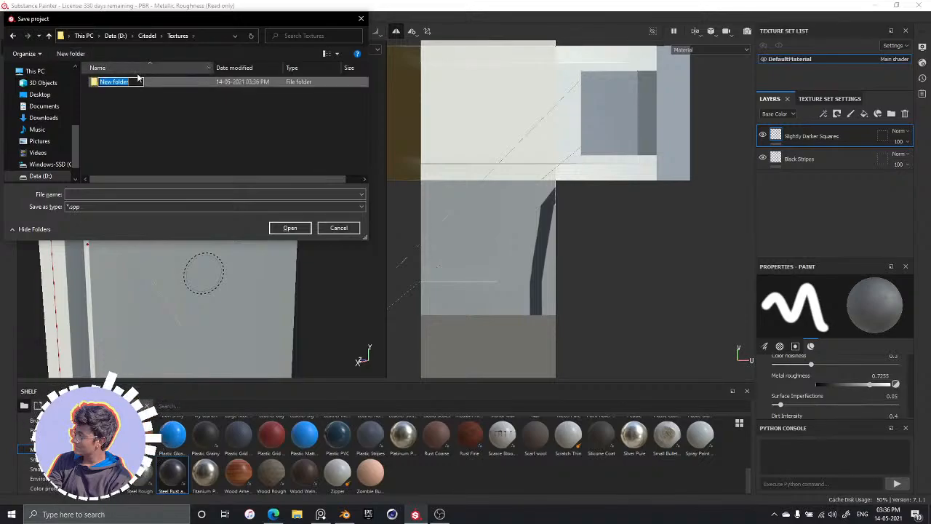
pyautogui.write('To')
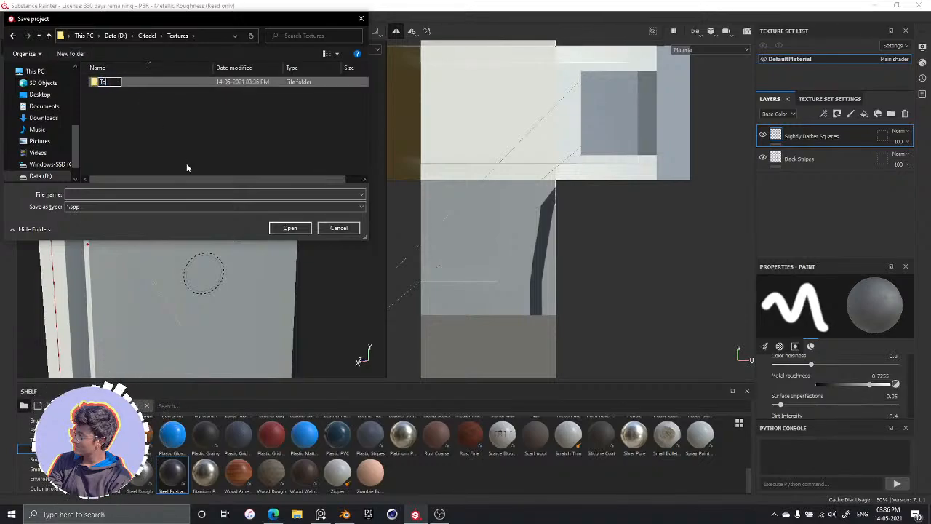
pyautogui.write('wer')
pyautogui.press('Return')
# Save the project as Tower in the new Tower folder
pyautogui.doubleClick(107, 83)
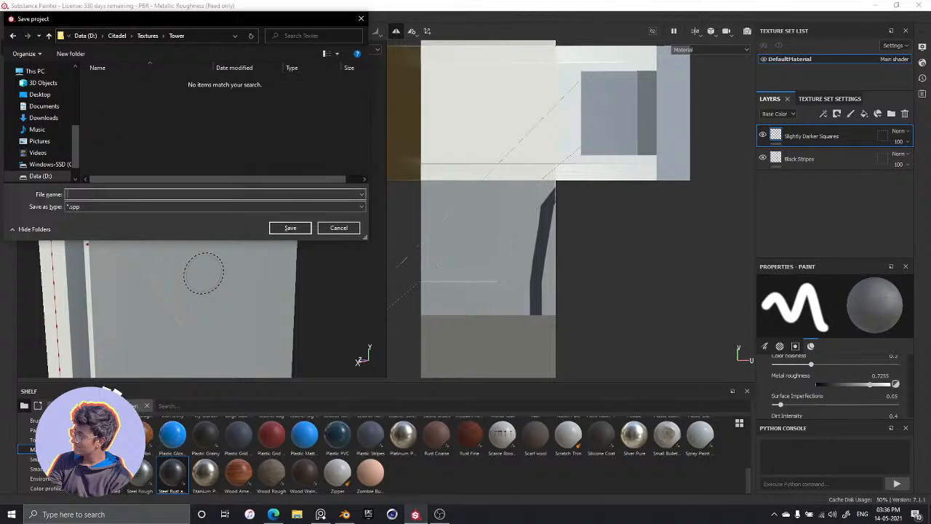
pyautogui.write('Tower')
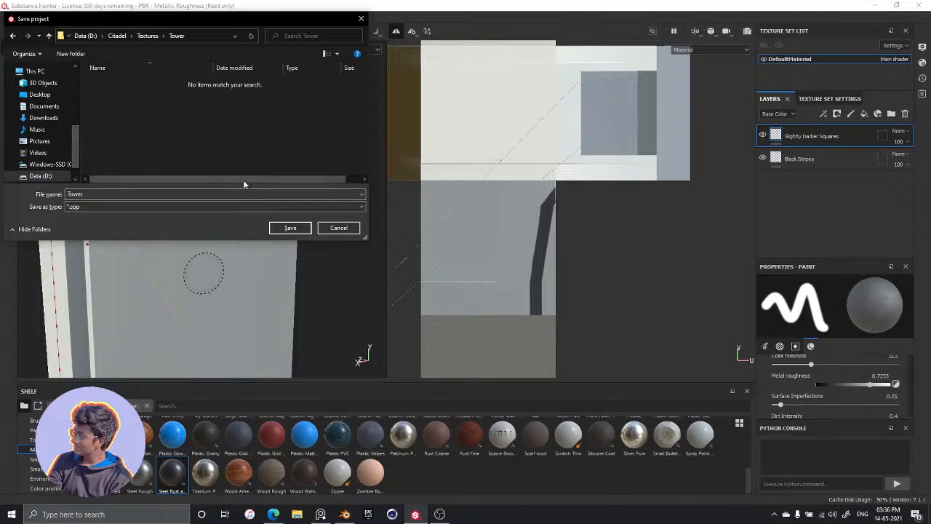
pyautogui.click(288, 228)
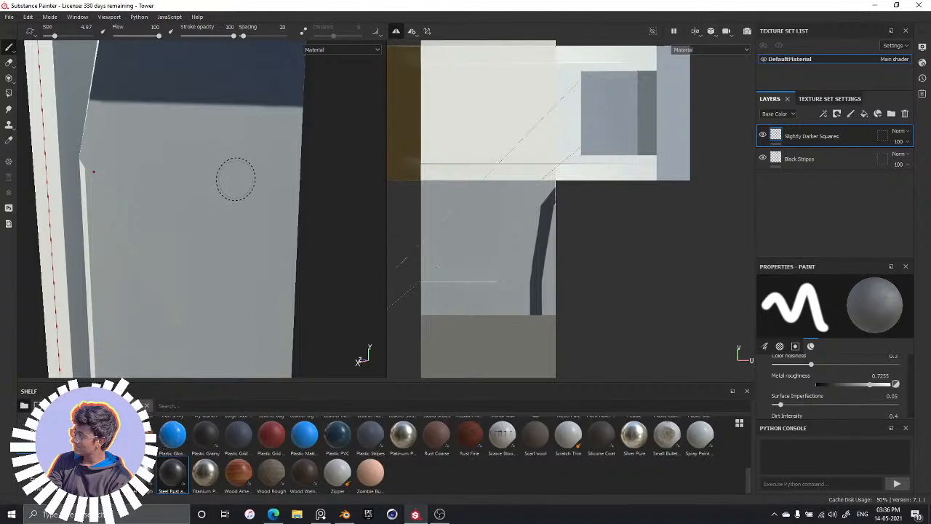
# Set the brush size to 2.03 and outline a four-sided shape with a slanted upper edge below the dark band, using straight strokes
pyautogui.scroll(4, 184, 169)
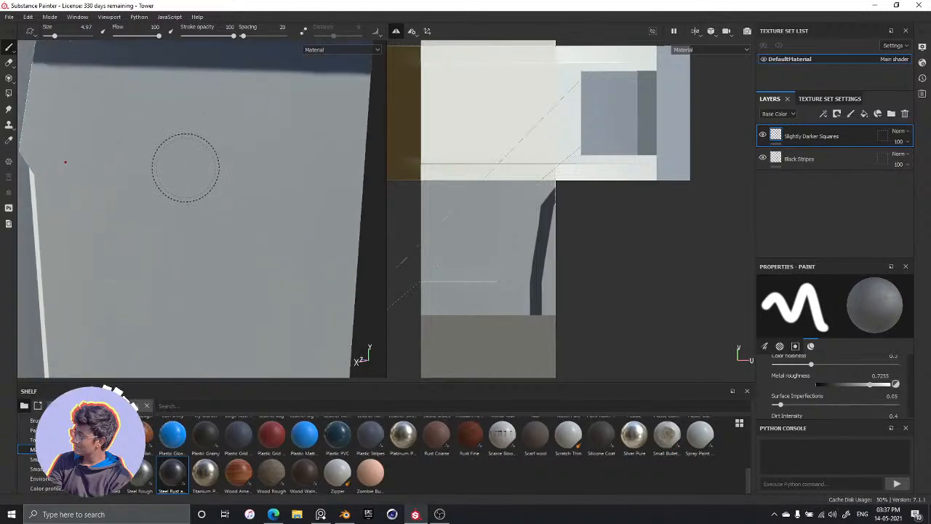
pyautogui.keyDown('ctrl'); pyautogui.moveTo(238, 228); pyautogui.dragTo(219, 228, button='right'); pyautogui.keyUp('ctrl')
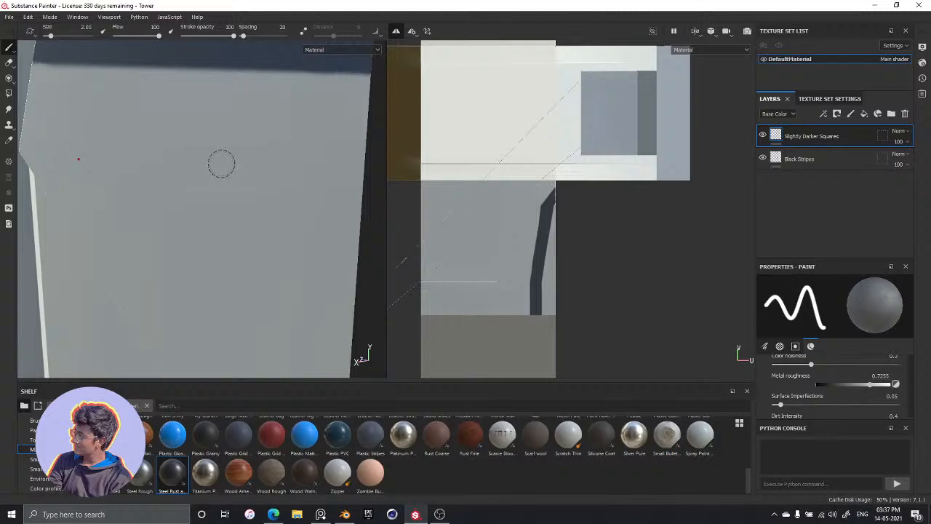
pyautogui.moveTo(257, 240)
pyautogui.keyDown('alt'); pyautogui.mouseDown()
pyautogui.moveTo(229, 245)
pyautogui.moveTo(229, 270)
pyautogui.moveTo(202, 221)
pyautogui.mouseUp(); pyautogui.keyUp('alt')
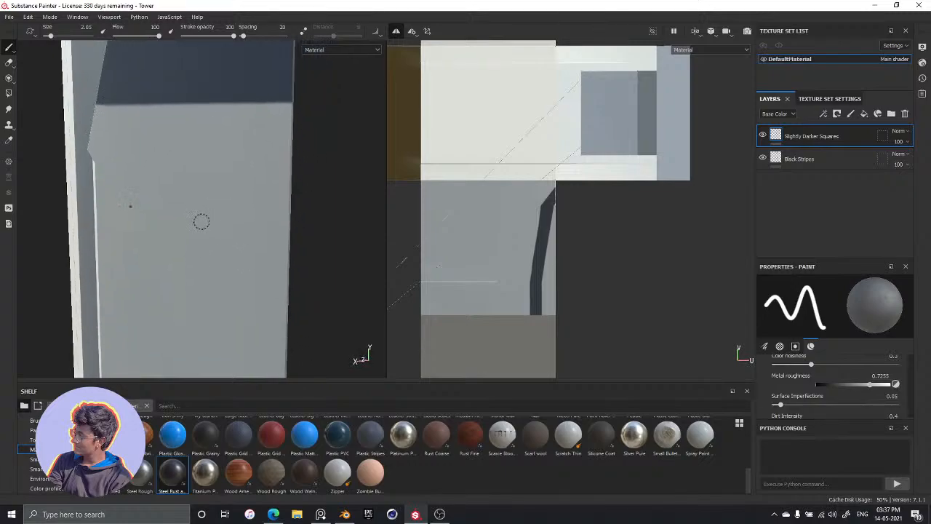
pyautogui.click(200, 176)
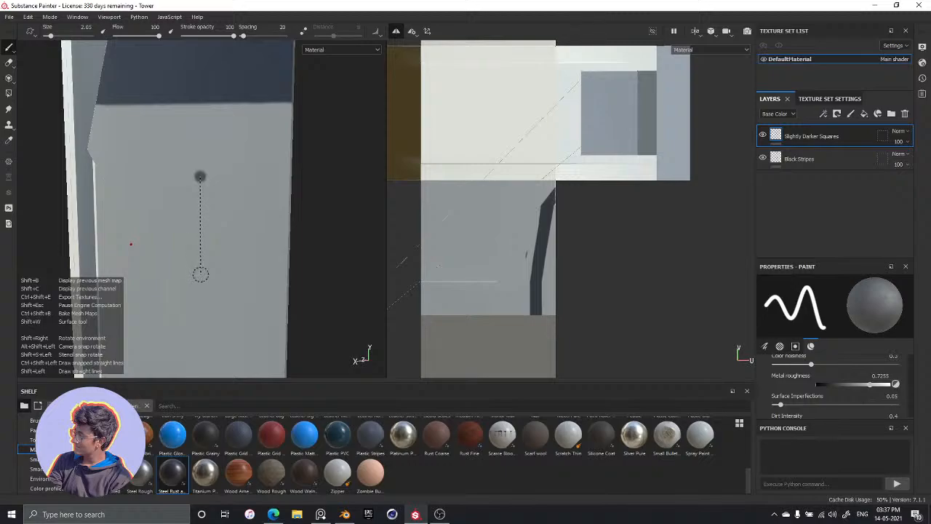
pyautogui.keyDown('shift'); pyautogui.click(199, 275); pyautogui.keyUp('shift')
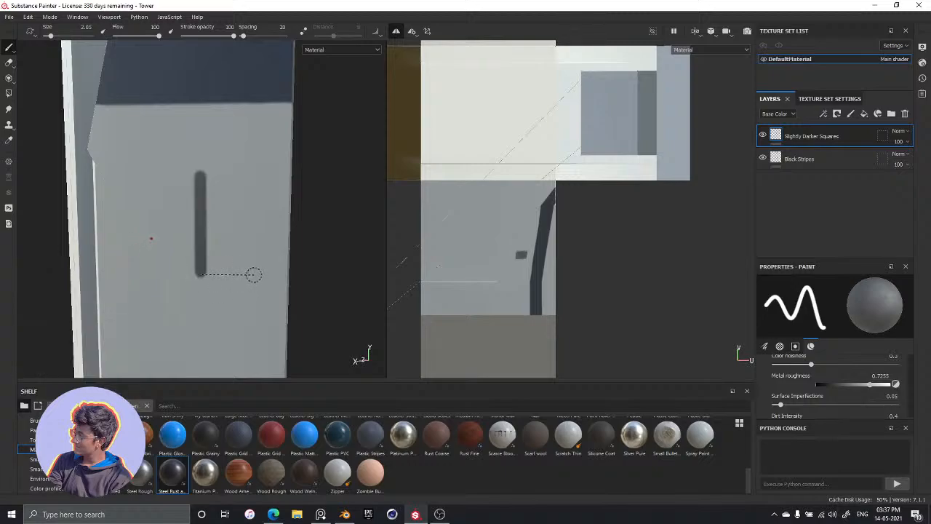
pyautogui.keyDown('shift'); pyautogui.click(254, 274); pyautogui.keyUp('shift')
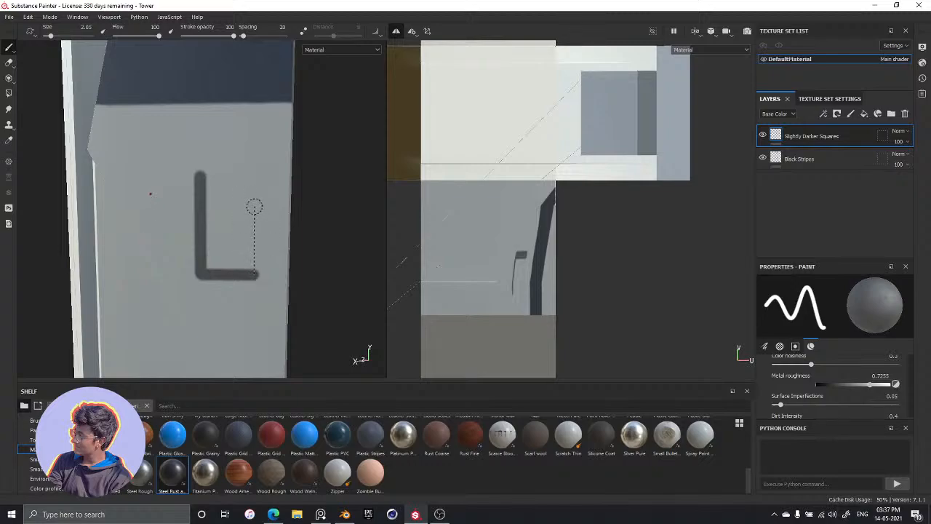
pyautogui.keyDown('shift'); pyautogui.click(254, 206); pyautogui.keyUp('shift')
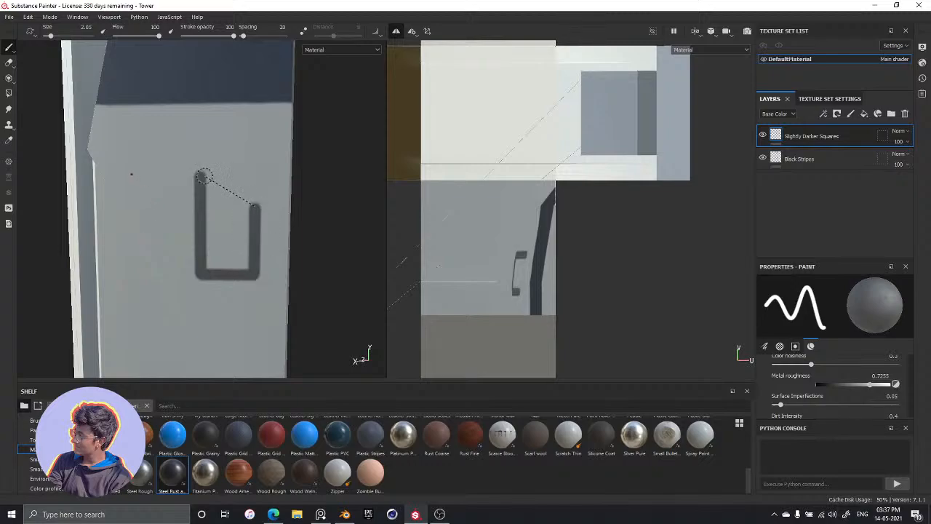
pyautogui.keyDown('shift'); pyautogui.click(201, 179); pyautogui.keyUp('shift')
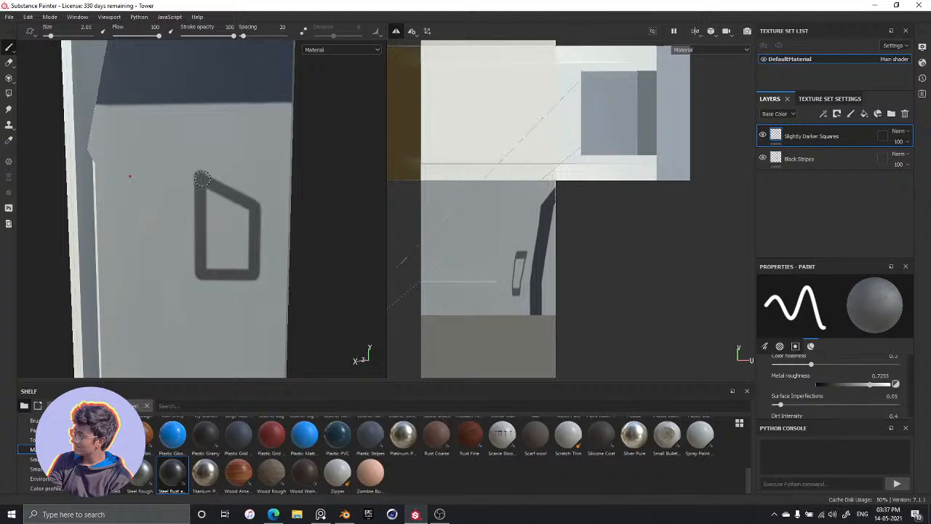
pyautogui.press('shift')
pyautogui.moveTo(210, 192)
pyautogui.mouseDown()
pyautogui.moveTo(213, 261)
pyautogui.moveTo(253, 270)
pyautogui.mouseUp()
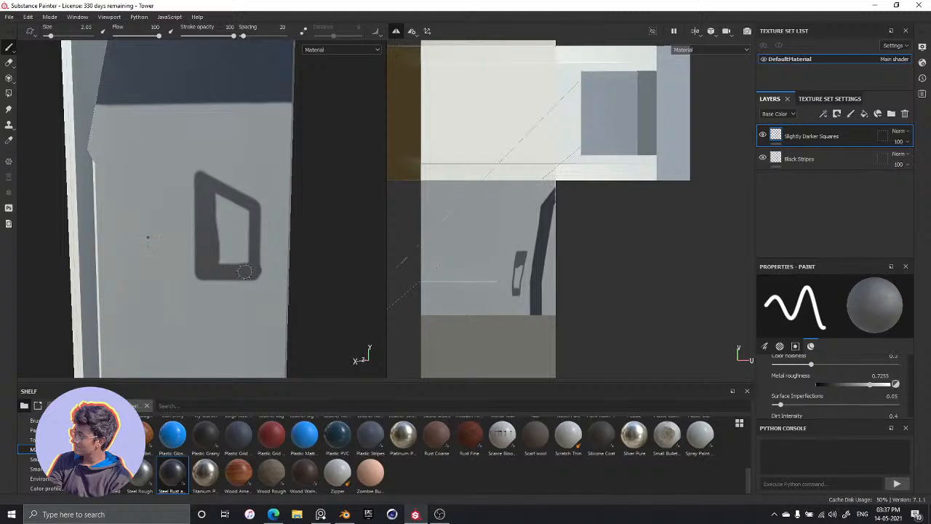
pyautogui.hotkey('ctrl', 'z')
pyautogui.hotkey('ctrl', 'z')
pyautogui.moveTo(204, 192)
pyautogui.mouseDown()
pyautogui.moveTo(241, 210)
pyautogui.moveTo(248, 263)
pyautogui.moveTo(200, 261)
pyautogui.mouseUp()
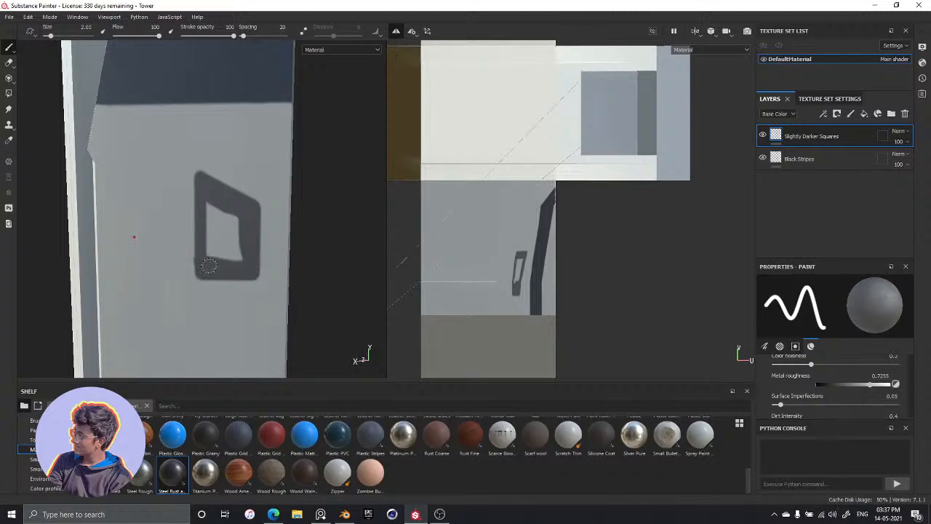
pyautogui.hotkey('ctrl', 'z')
pyautogui.hotkey('ctrl', 'z')
pyautogui.hotkey('ctrl', 'z')
# Fill the interior of the outlined shape with dark grey using freehand brush strokes
pyautogui.moveTo(208, 191); pyautogui.dragTo(240, 260)
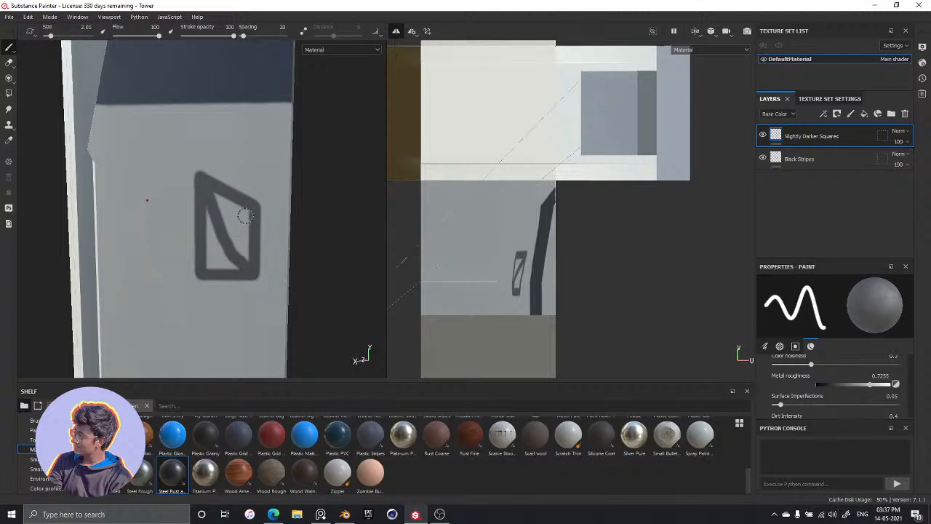
pyautogui.moveTo(246, 217); pyautogui.dragTo(211, 260)
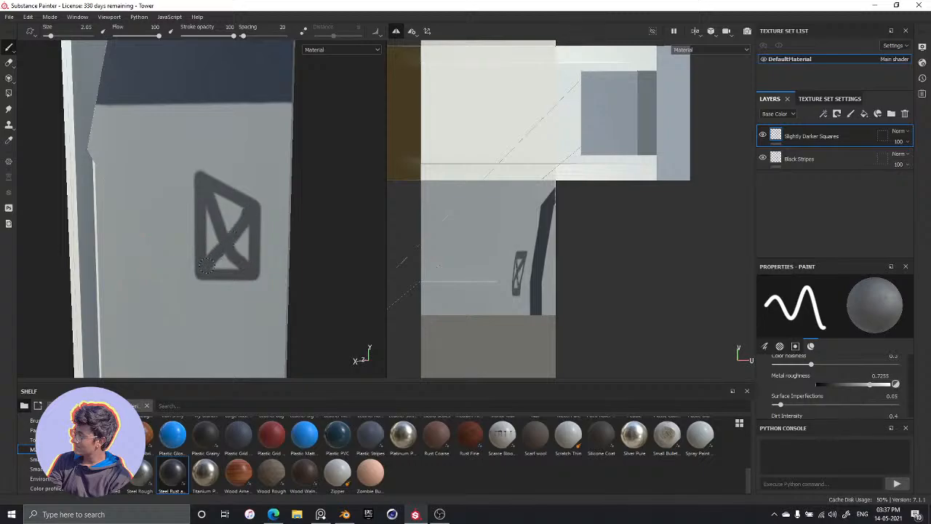
pyautogui.moveTo(223, 235)
pyautogui.mouseDown()
pyautogui.moveTo(213, 204)
pyautogui.moveTo(241, 211)
pyautogui.mouseUp()
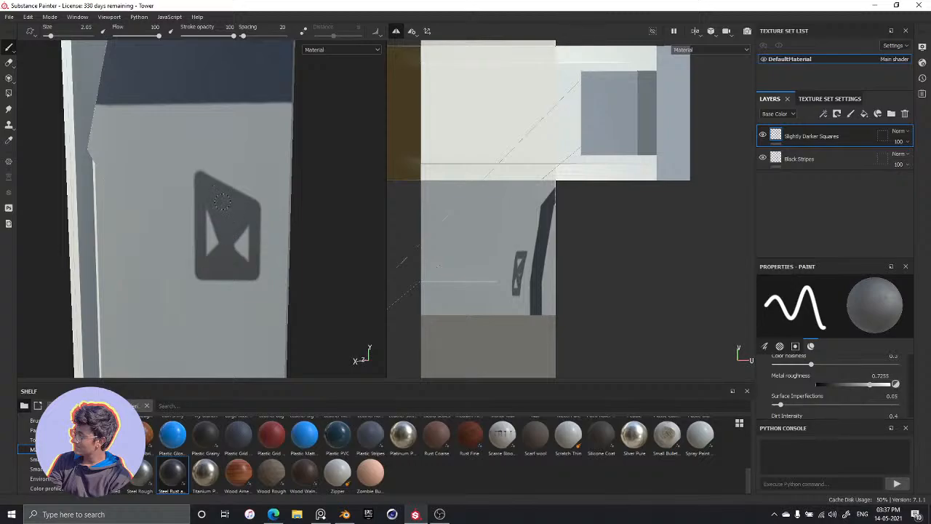
pyautogui.moveTo(240, 249); pyautogui.dragTo(245, 235)
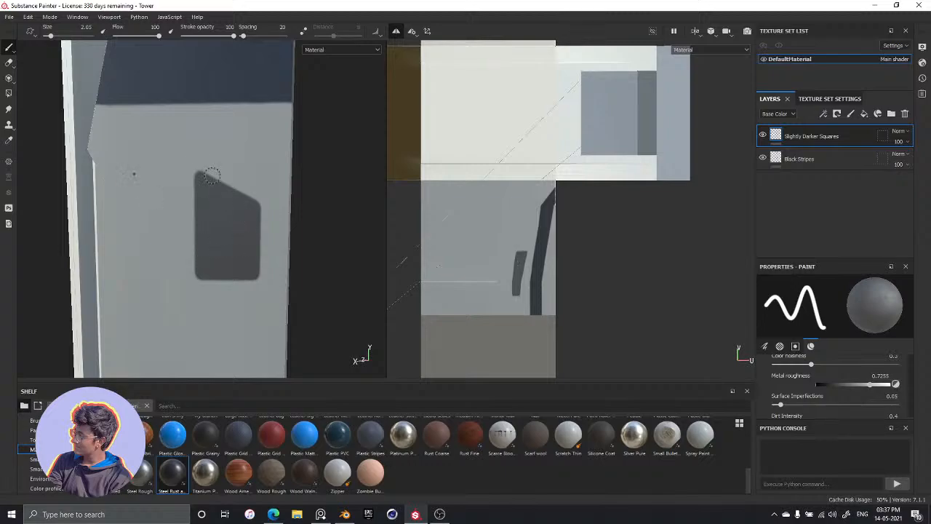
pyautogui.moveTo(208, 247)
pyautogui.keyDown('alt'); pyautogui.mouseDown()
pyautogui.moveTo(293, 241)
pyautogui.moveTo(248, 258)
pyautogui.moveTo(262, 275)
pyautogui.moveTo(212, 223)
pyautogui.mouseUp(); pyautogui.keyUp('alt')
# Reinforce the slanted upper edge of the dark grey shape with straight brush strokes between its two upper corners
pyautogui.scroll(3, 211, 219)
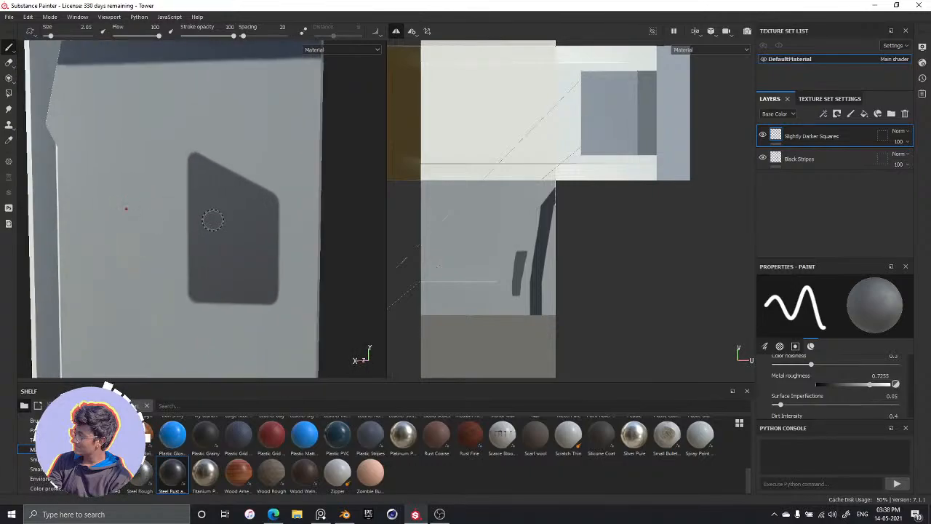
pyautogui.scroll(1, 202, 176)
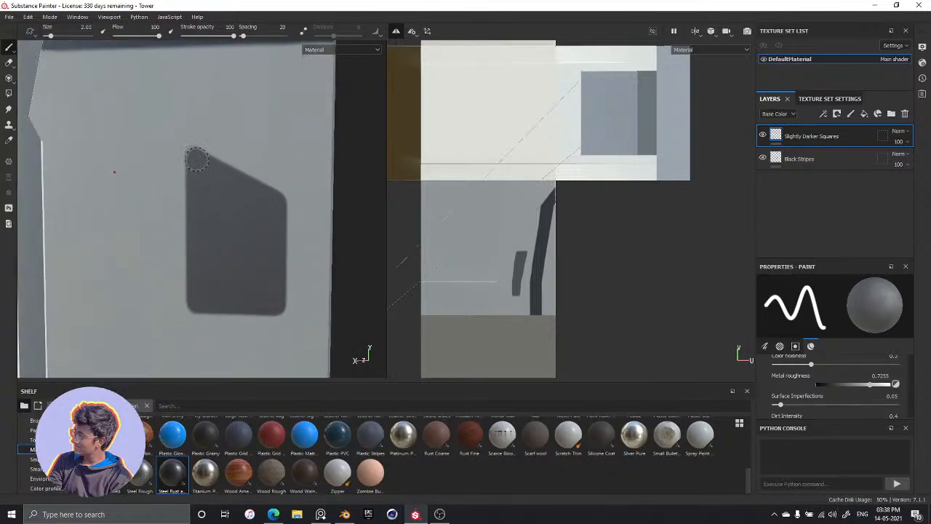
pyautogui.press('shift')
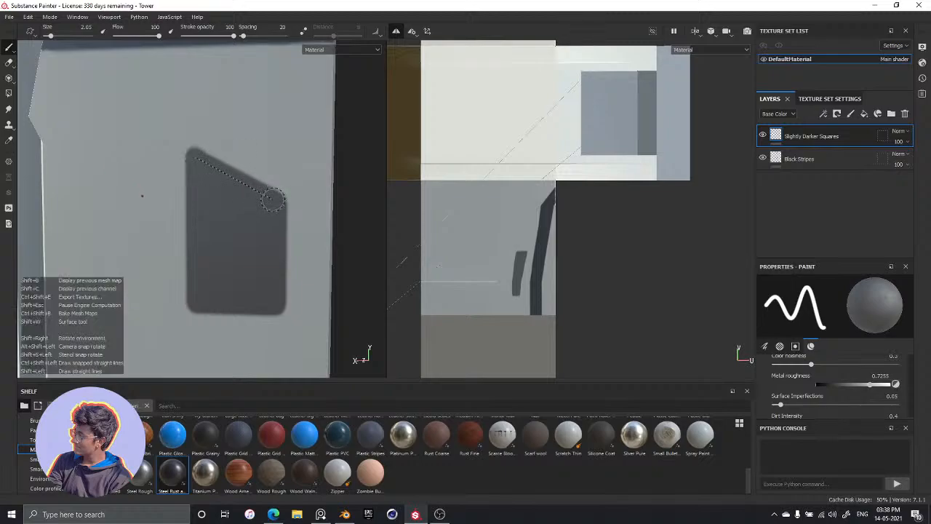
pyautogui.keyDown('shift'); pyautogui.click(273, 199); pyautogui.keyUp('shift')
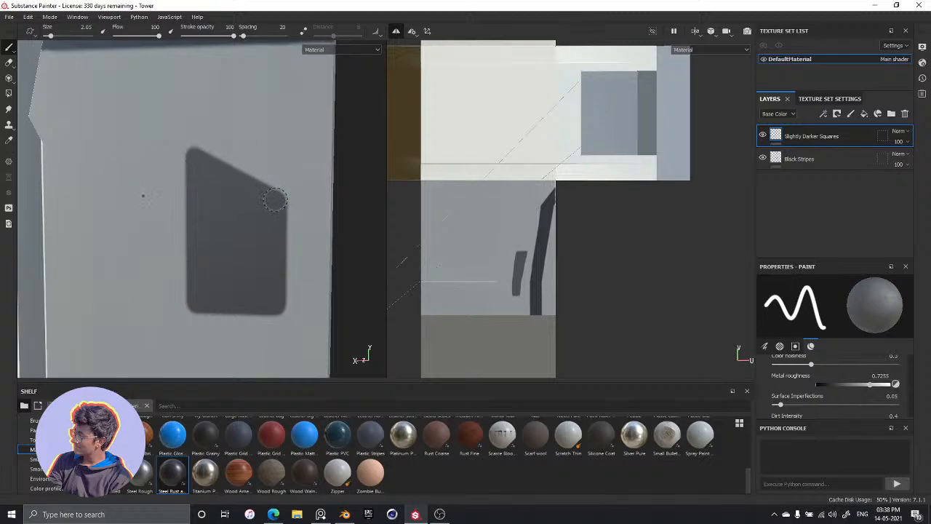
pyautogui.press('shift')
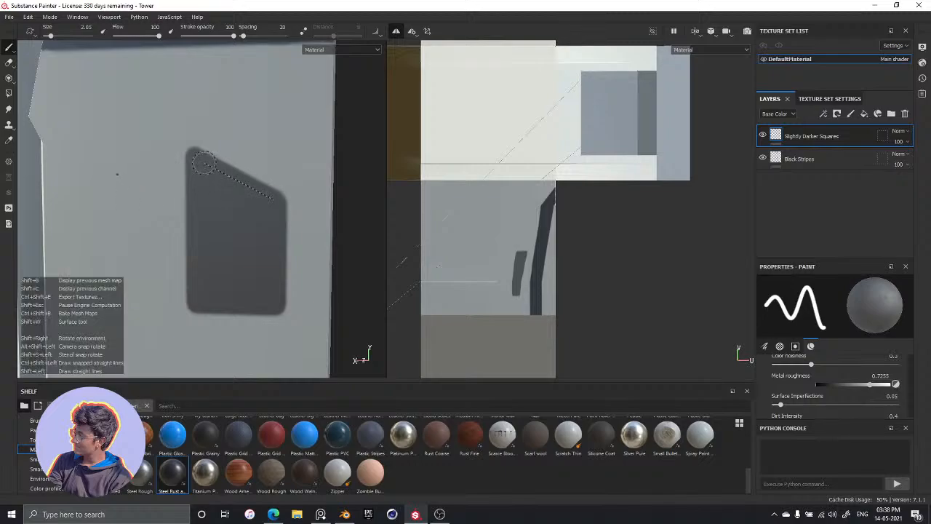
pyautogui.keyDown('shift'); pyautogui.click(197, 160); pyautogui.keyUp('shift')
# Examine the painted dark grey shape and its position relative to the dark band and panel edges from several angles
pyautogui.scroll(3, 263, 238)
pyautogui.scroll(-6, 262, 238)
pyautogui.scroll(-1, 261, 239)
pyautogui.keyDown('alt'); pyautogui.moveTo(234, 304); pyautogui.dragTo(268, 291); pyautogui.keyUp('alt')
pyautogui.keyDown('alt'); pyautogui.moveTo(252, 198); pyautogui.dragTo(219, 292, button='middle'); pyautogui.keyUp('alt')
pyautogui.keyDown('alt'); pyautogui.moveTo(219, 291); pyautogui.dragTo(247, 284); pyautogui.keyUp('alt')
pyautogui.scroll(3, 244, 284)
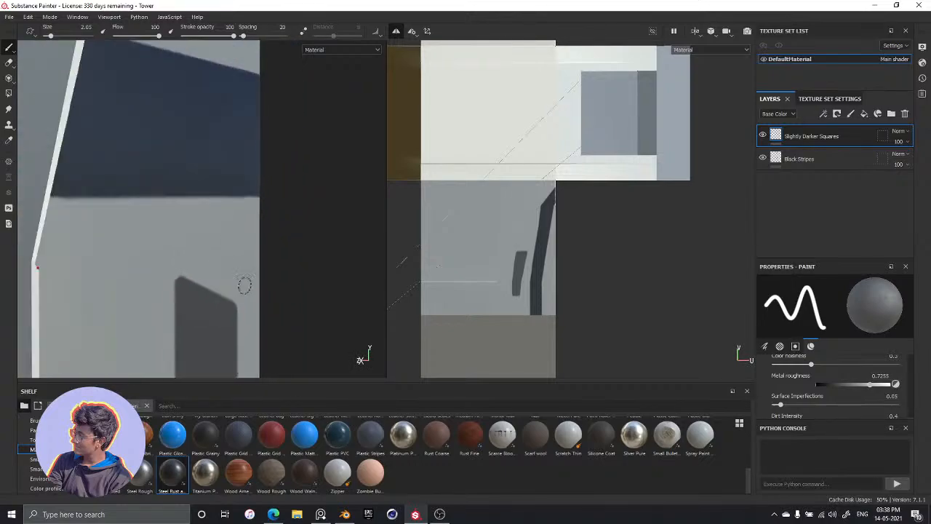
pyautogui.scroll(-5, 243, 285)
pyautogui.scroll(2, 224, 315)
pyautogui.keyDown('alt'); pyautogui.moveTo(243, 328); pyautogui.dragTo(198, 297); pyautogui.keyUp('alt')
pyautogui.keyDown('alt'); pyautogui.moveTo(197, 297); pyautogui.dragTo(157, 210, button='middle'); pyautogui.keyUp('alt')
pyautogui.keyDown('alt'); pyautogui.moveTo(175, 271); pyautogui.dragTo(191, 296); pyautogui.keyUp('alt')
pyautogui.keyDown('alt'); pyautogui.moveTo(182, 289); pyautogui.dragTo(187, 206, button='middle'); pyautogui.keyUp('alt')
pyautogui.scroll(-1, 187, 210)
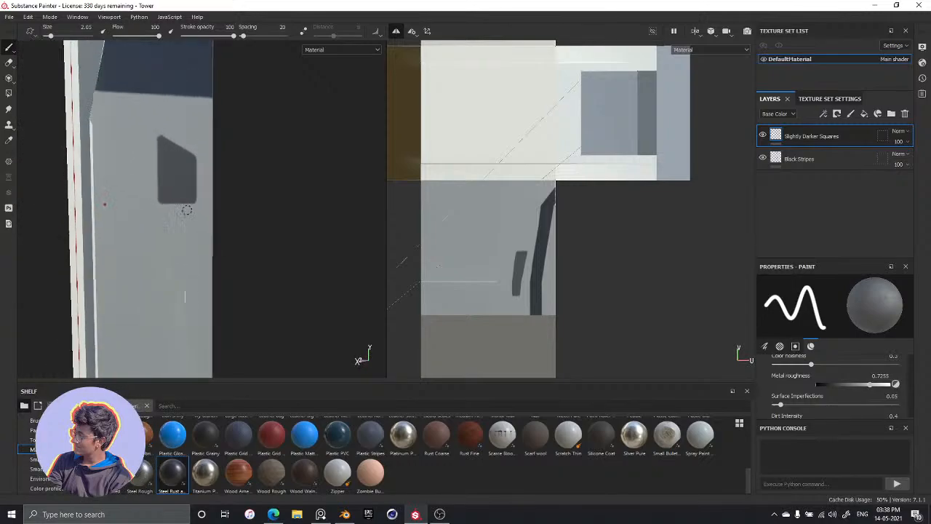
pyautogui.scroll(5, 184, 211)
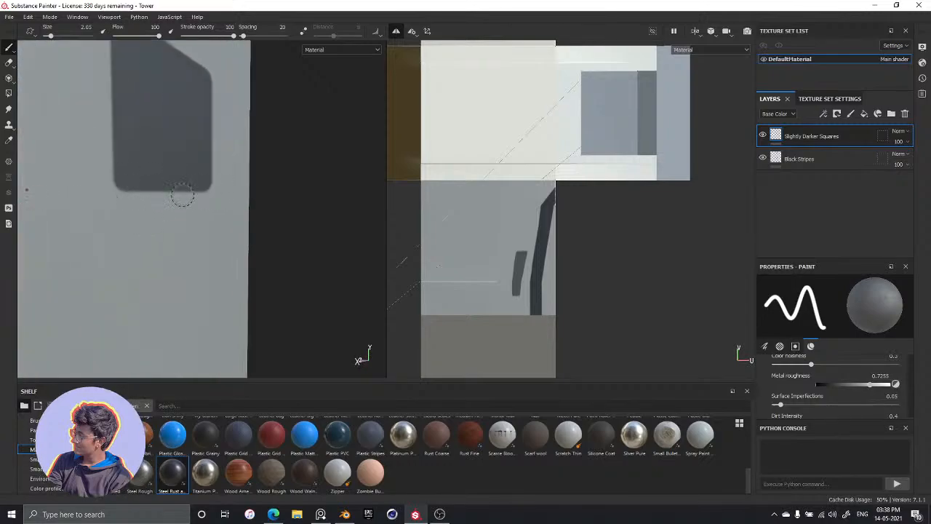
# Check the tower in the PureRef reference image, then erase the dark grey shape below the dark band and return to the Paint tool
pyautogui.hotkey('alt', 'Tab')
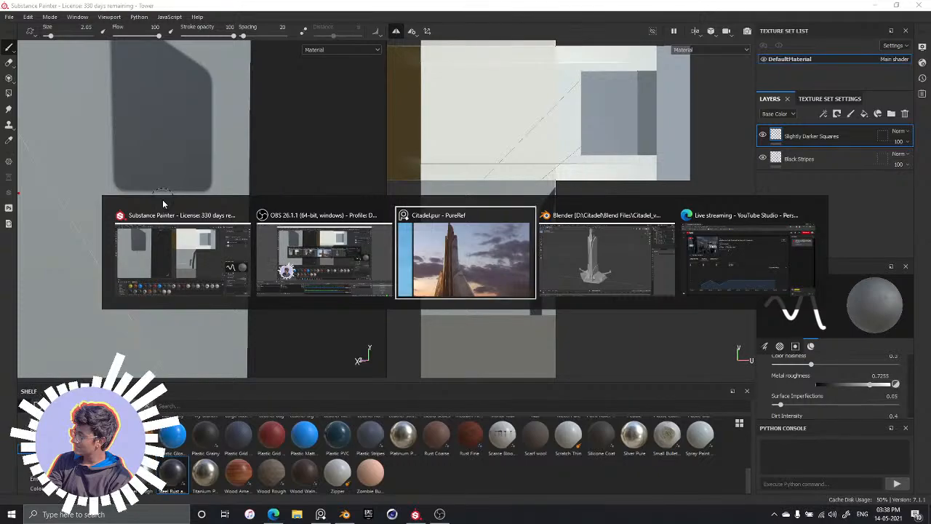
pyautogui.click(419, 289)
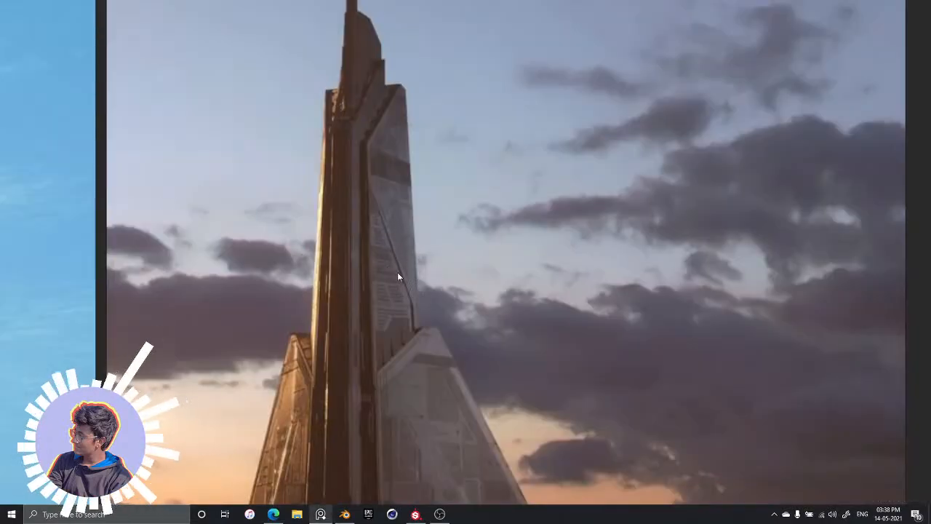
pyautogui.hotkey('alt', 'Tab')
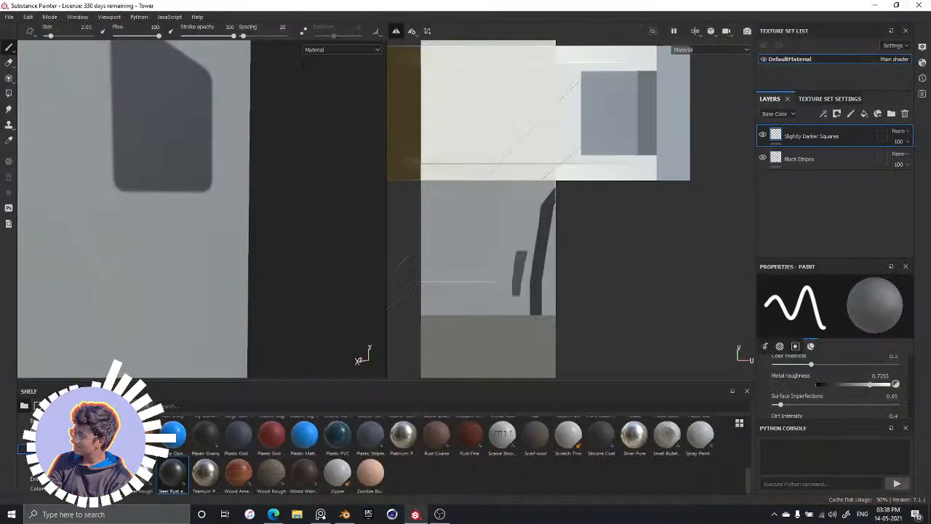
pyautogui.moveTo(184, 185); pyautogui.dragTo(202, 233, button='middle')
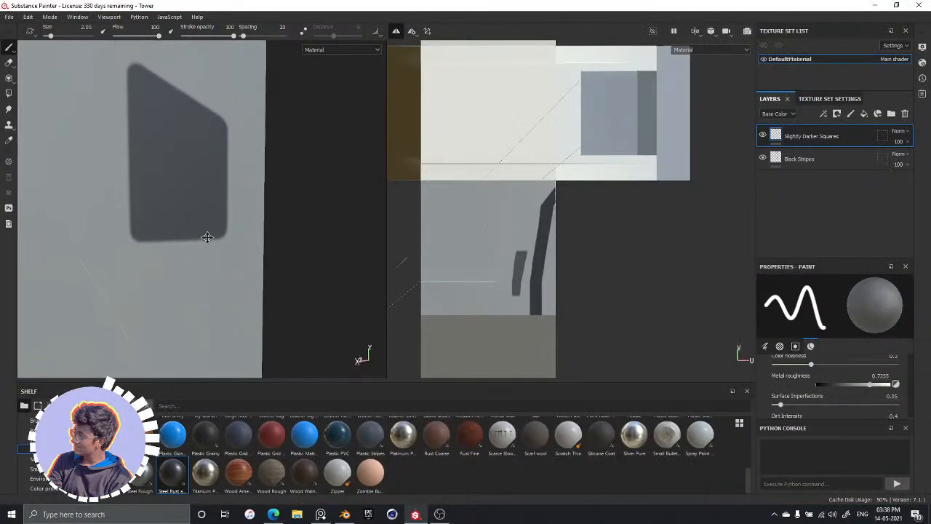
pyautogui.click(9, 62)
pyautogui.moveTo(145, 88)
pyautogui.mouseDown()
pyautogui.moveTo(162, 153)
pyautogui.moveTo(164, 80)
pyautogui.moveTo(187, 137)
pyautogui.moveTo(211, 142)
pyautogui.moveTo(95, 108)
pyautogui.moveTo(133, 189)
pyautogui.moveTo(162, 203)
pyautogui.moveTo(132, 211)
pyautogui.moveTo(154, 191)
pyautogui.moveTo(239, 208)
pyautogui.moveTo(171, 183)
pyautogui.moveTo(224, 182)
pyautogui.moveTo(139, 194)
pyautogui.moveTo(133, 132)
pyautogui.moveTo(137, 189)
pyautogui.moveTo(179, 189)
pyautogui.moveTo(214, 216)
pyautogui.moveTo(196, 179)
pyautogui.mouseUp()
pyautogui.scroll(2, 164, 202)
pyautogui.scroll(-3, 164, 202)
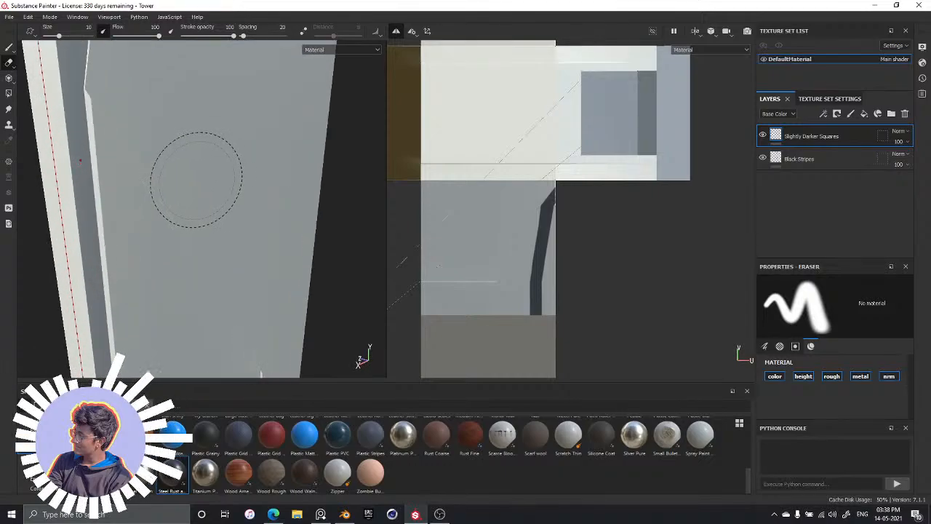
pyautogui.press('1')
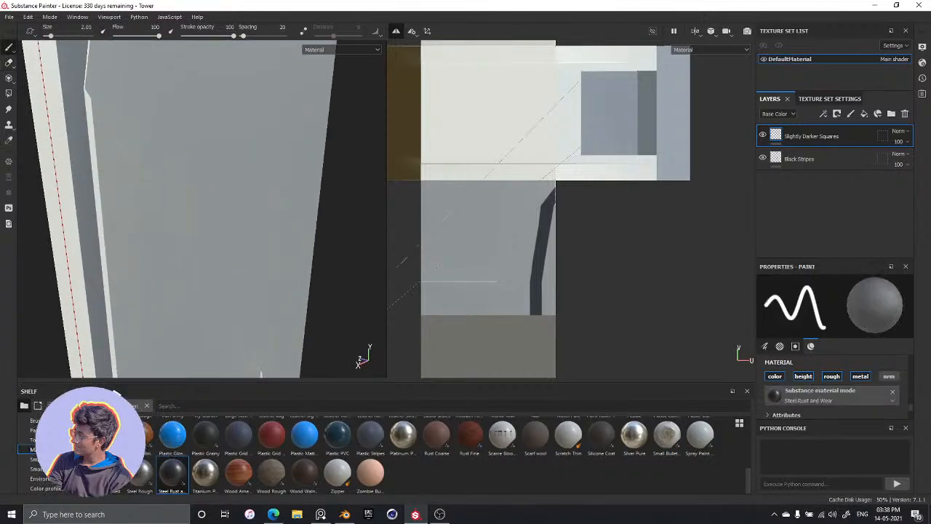
# Try the paint material with its metal color set to c5c4c8 by painting a diagonal test stroke below the dark band
pyautogui.scroll(-3, 840, 399)
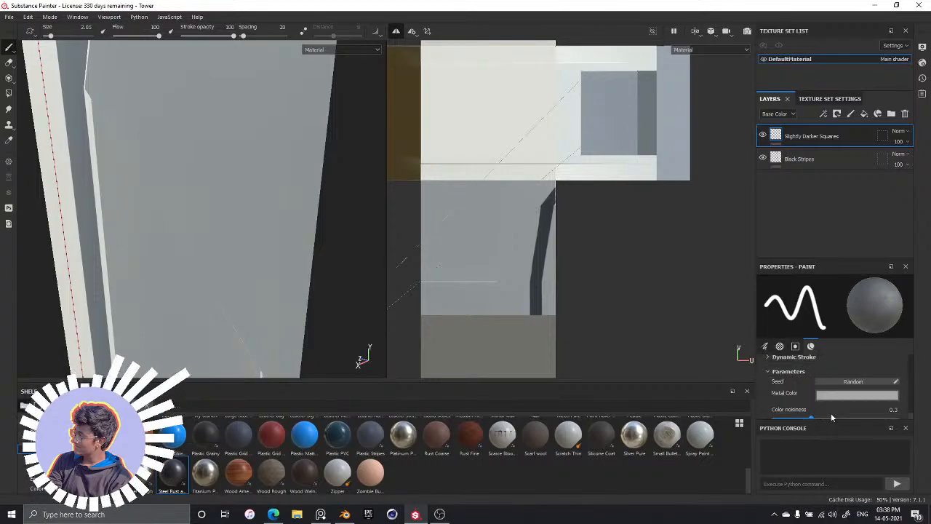
pyautogui.click(842, 399)
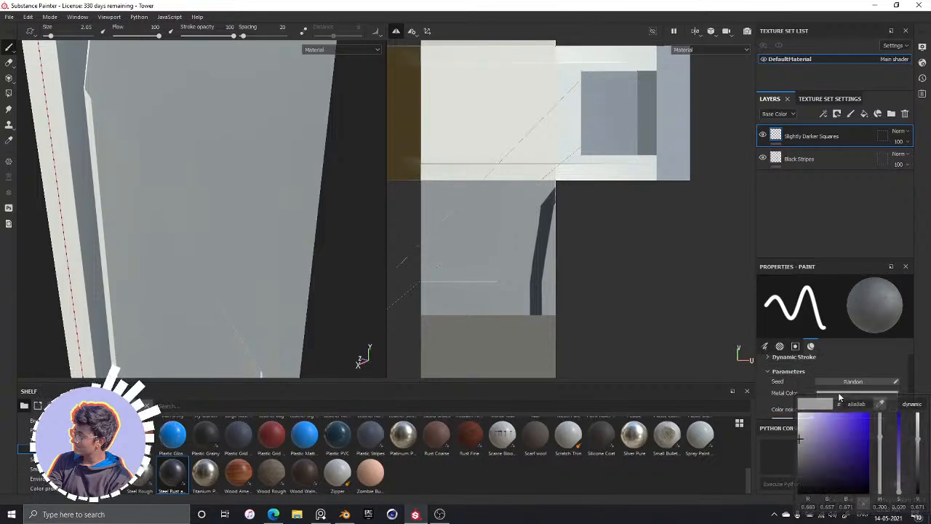
pyautogui.click(800, 432)
pyautogui.click(879, 369)
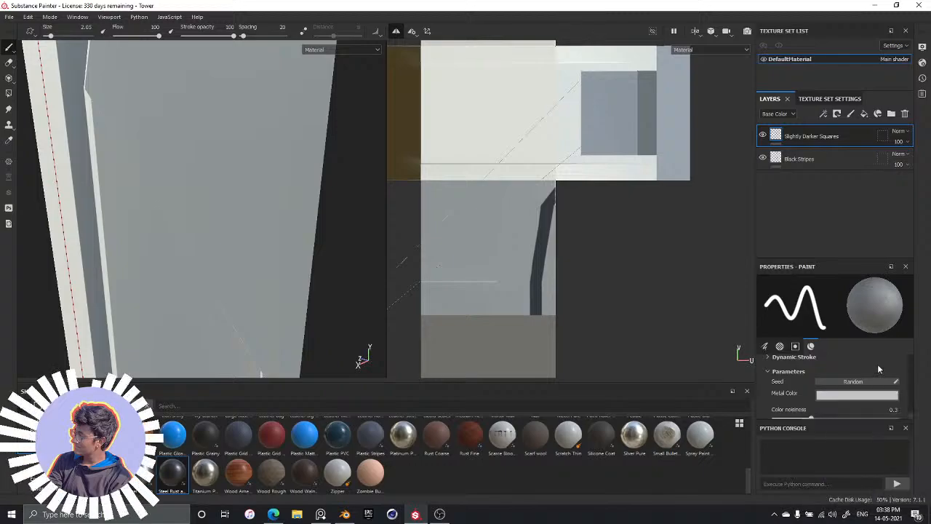
pyautogui.moveTo(199, 98); pyautogui.dragTo(275, 192)
pyautogui.scroll(3, 275, 193)
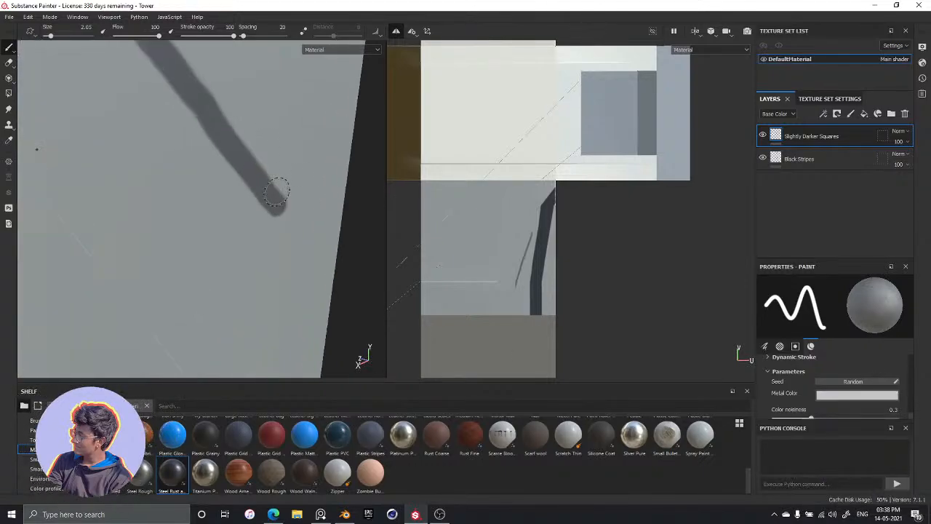
pyautogui.scroll(-5, 276, 192)
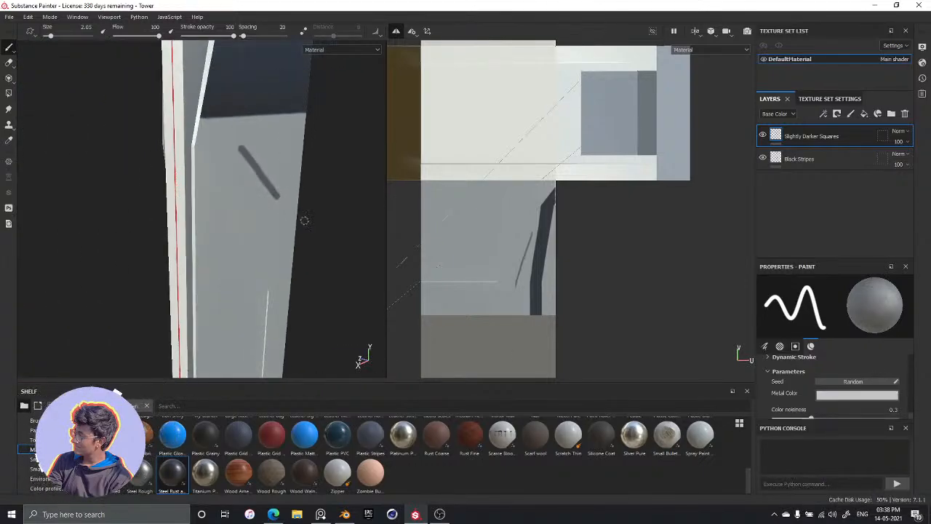
pyautogui.hotkey('ctrl', 'z')
# Lighten the paint material's metal color further and try it with a curved test stroke below the dark band, undoing the stroke
pyautogui.click(842, 395)
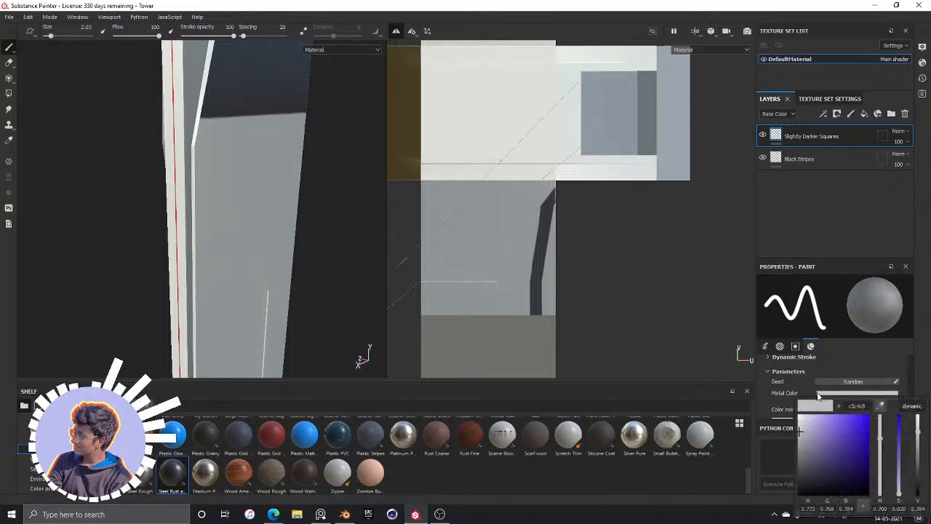
pyautogui.click(799, 427)
pyautogui.click(831, 369)
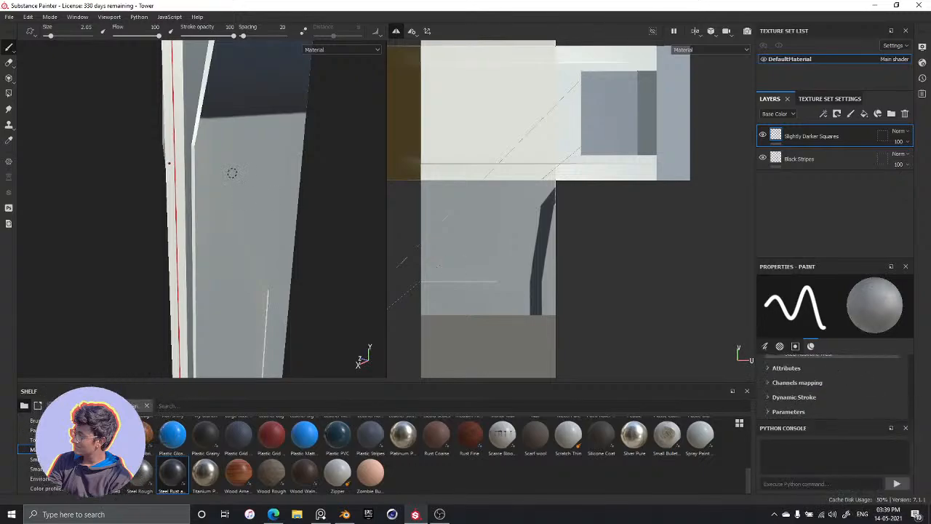
pyautogui.hotkey('ctrl', 'y')
pyautogui.press('ctrl')
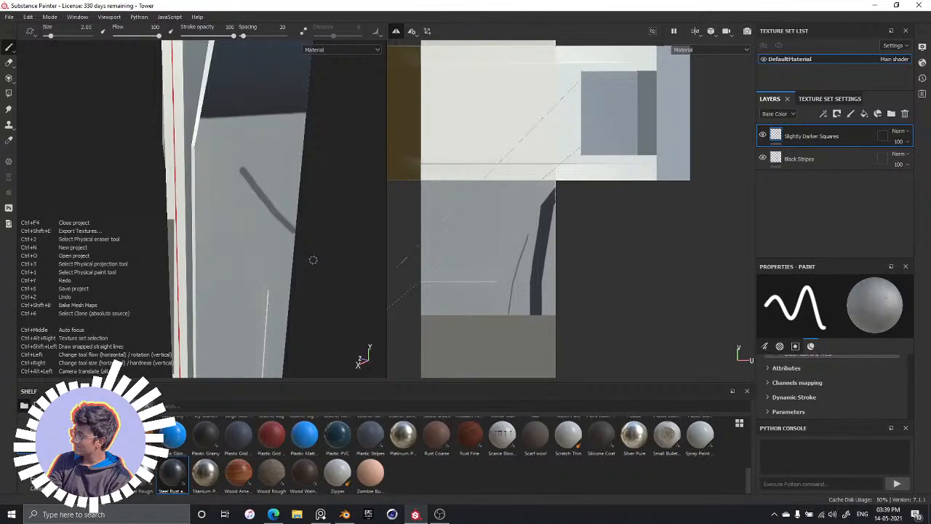
pyautogui.hotkey('ctrl', 'z')
# Set the brush size to 0.7 and outline a smaller four-sided shape with a slanted upper edge below the dark band, using straight strokes
pyautogui.keyDown('alt'); pyautogui.moveTo(263, 221); pyautogui.dragTo(216, 204); pyautogui.keyUp('alt')
pyautogui.scroll(2, 262, 216)
pyautogui.scroll(2, 264, 224)
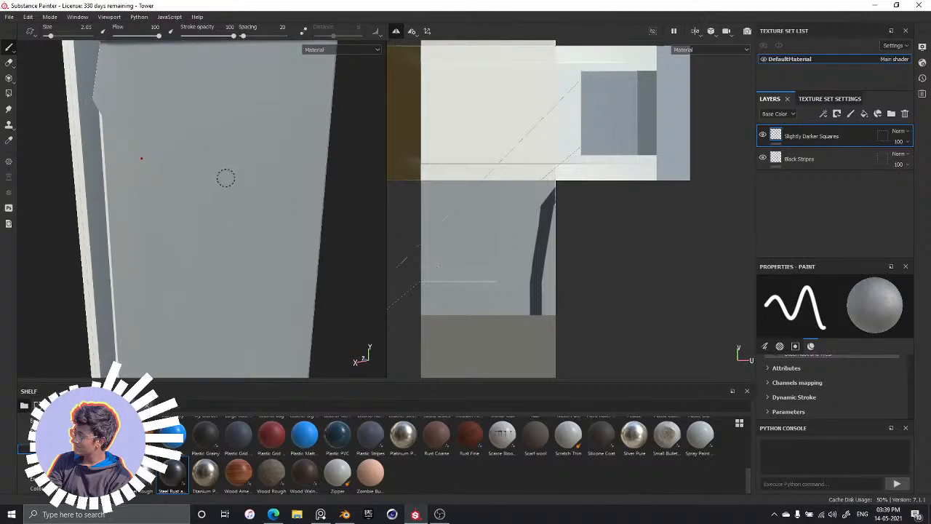
pyautogui.press('[')
pyautogui.press('[')
pyautogui.press('[')
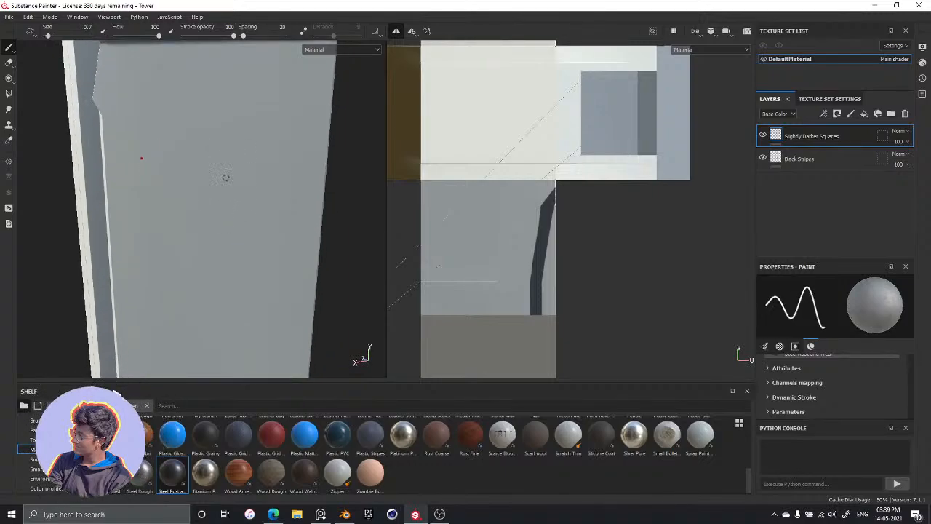
pyautogui.keyDown('alt'); pyautogui.moveTo(239, 131); pyautogui.dragTo(225, 180); pyautogui.keyUp('alt')
pyautogui.scroll(2, 226, 181)
pyautogui.click(219, 211)
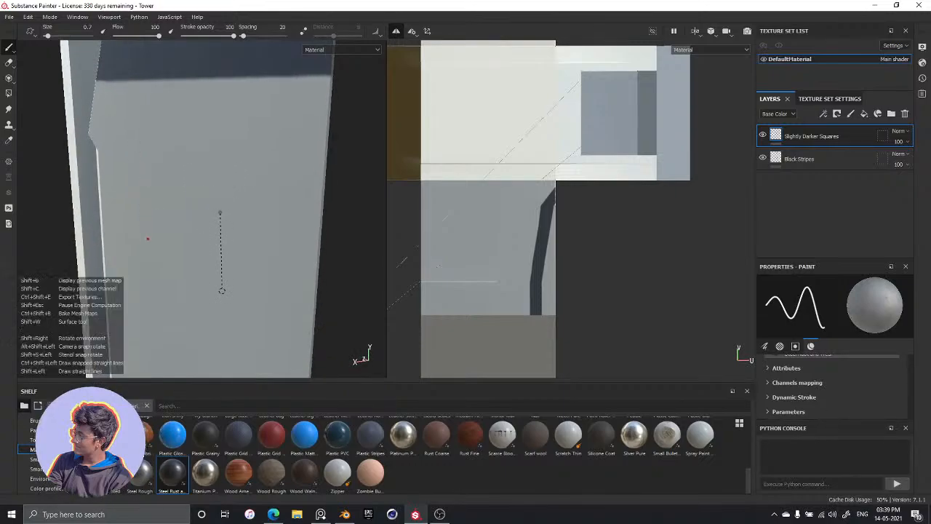
pyautogui.keyDown('shift'); pyautogui.click(219, 290); pyautogui.keyUp('shift')
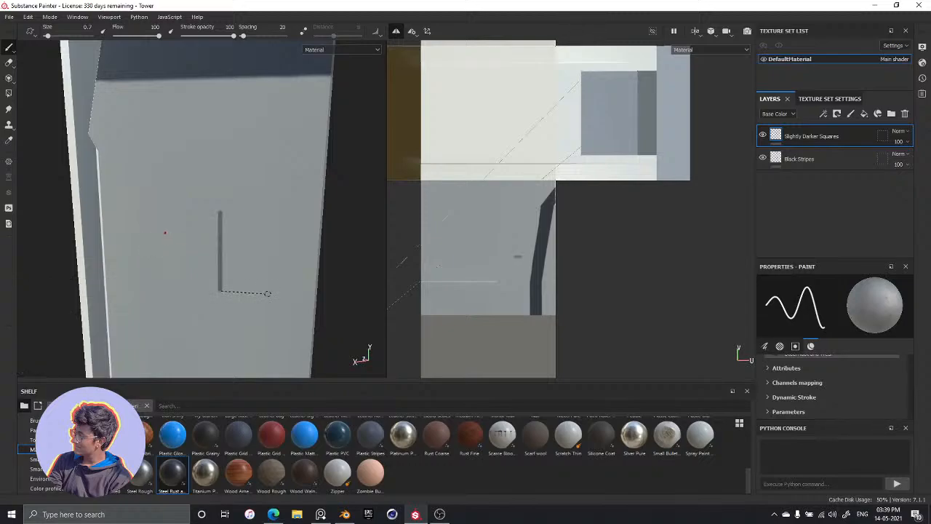
pyautogui.keyDown('shift'); pyautogui.click(266, 291); pyautogui.keyUp('shift')
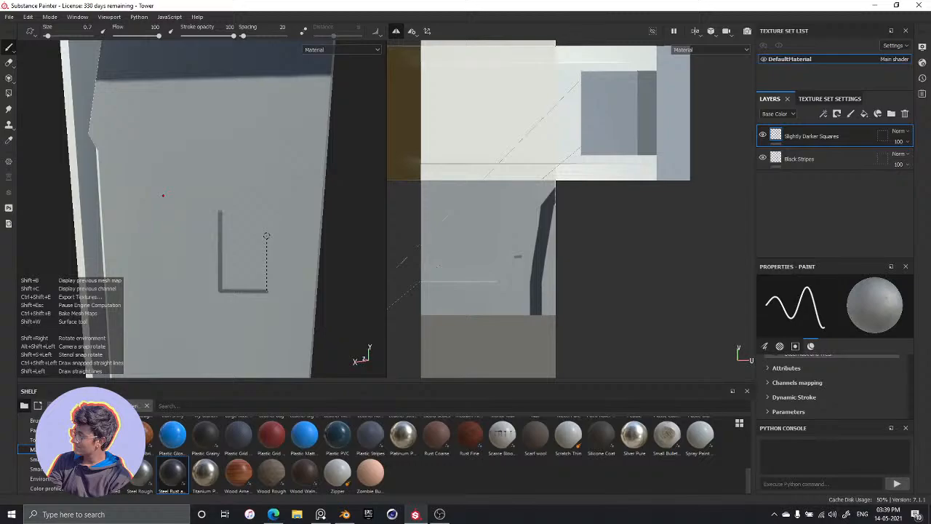
pyautogui.keyDown('shift'); pyautogui.click(267, 240); pyautogui.keyUp('shift')
pyautogui.keyDown('shift'); pyautogui.click(220, 214); pyautogui.keyUp('shift')
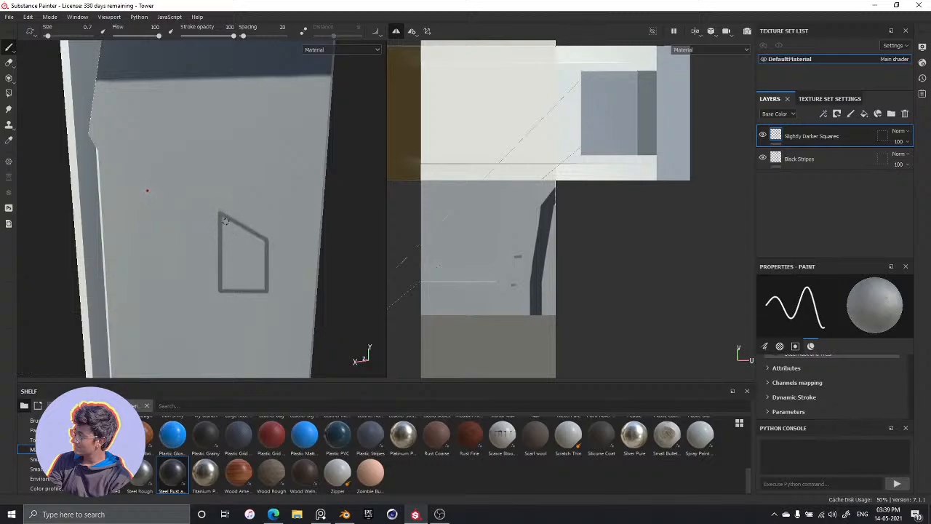
# Try to fill the outlined shape with freehand strokes at brush size 2.66
pyautogui.keyDown('ctrl'); pyautogui.moveTo(229, 226); pyautogui.dragTo(241, 226, button='right'); pyautogui.keyUp('ctrl')
pyautogui.moveTo(241, 263)
pyautogui.mouseDown()
pyautogui.moveTo(231, 238)
pyautogui.moveTo(236, 284)
pyautogui.moveTo(233, 260)
pyautogui.mouseUp()
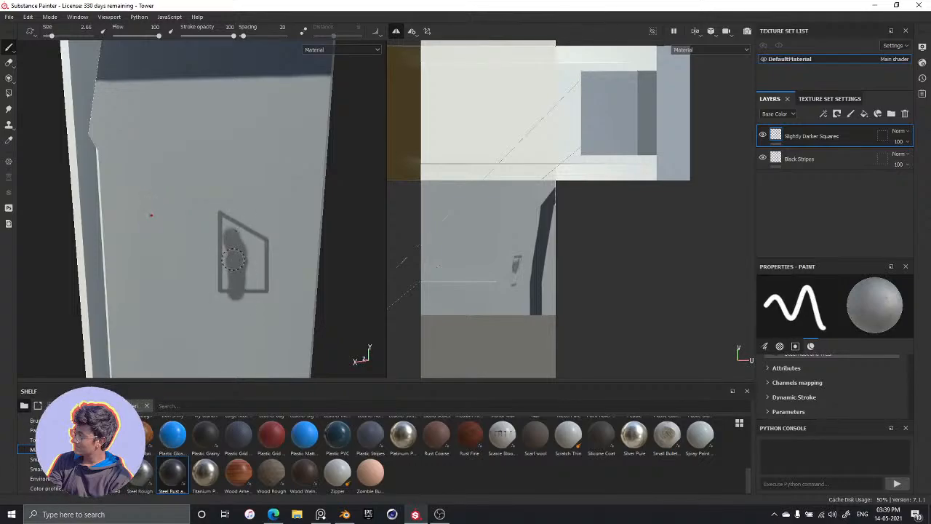
pyautogui.hotkey('ctrl', 'z')
# Reduce the brush size to 1.07 and fill the outlined shape up to its edges with freehand grey strokes
pyautogui.moveTo(237, 279)
pyautogui.mouseDown()
pyautogui.moveTo(229, 255)
pyautogui.moveTo(246, 254)
pyautogui.moveTo(248, 273)
pyautogui.moveTo(259, 267)
pyautogui.moveTo(226, 232)
pyautogui.moveTo(220, 271)
pyautogui.mouseUp()
pyautogui.press('[')
pyautogui.press('[')
pyautogui.press('[')
pyautogui.hotkey('ctrl', 'z')
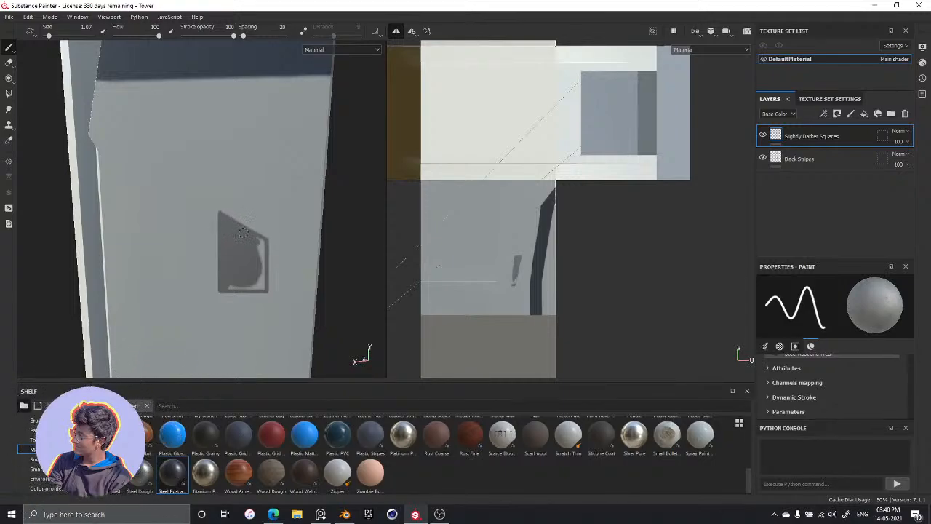
pyautogui.moveTo(260, 246); pyautogui.dragTo(263, 266)
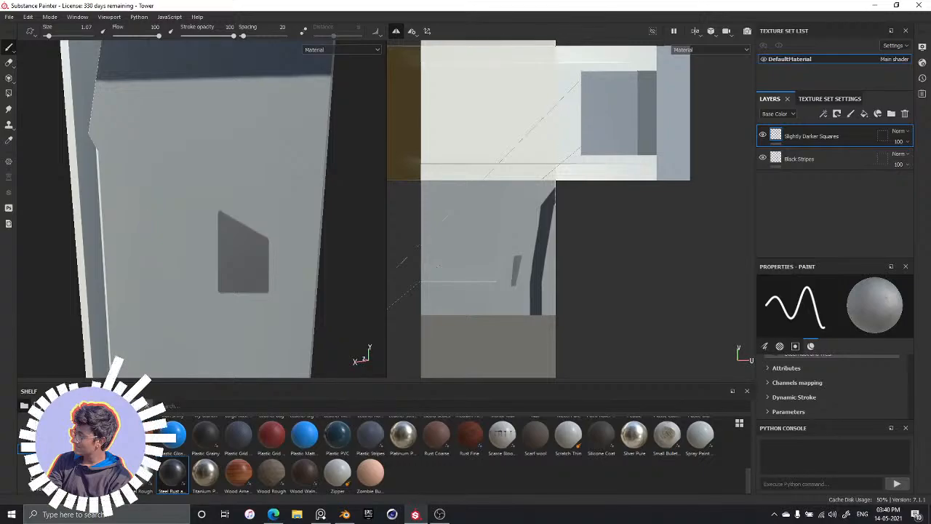
# Following the PureRef reference image, outline and fill a second grey four-sided shape with a slanted lower edge just below the first
pyautogui.keyDown('alt'); pyautogui.moveTo(244, 263); pyautogui.dragTo(251, 165); pyautogui.keyUp('alt')
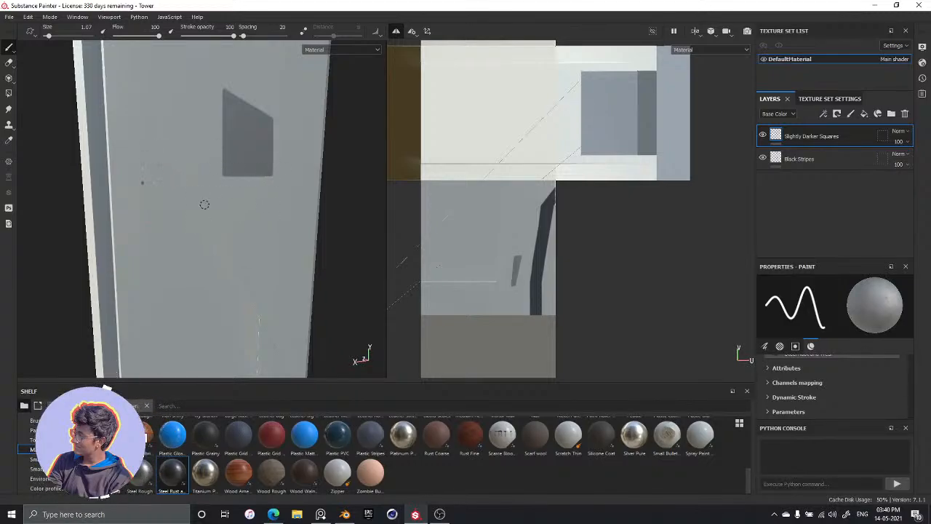
pyautogui.moveTo(239, 196)
pyautogui.keyDown('alt'); pyautogui.mouseDown()
pyautogui.moveTo(283, 221)
pyautogui.moveTo(230, 232)
pyautogui.moveTo(262, 262)
pyautogui.moveTo(289, 223)
pyautogui.moveTo(243, 241)
pyautogui.moveTo(286, 258)
pyautogui.moveTo(256, 262)
pyautogui.moveTo(270, 214)
pyautogui.moveTo(260, 223)
pyautogui.moveTo(268, 239)
pyautogui.moveTo(246, 224)
pyautogui.mouseUp(); pyautogui.keyUp('alt')
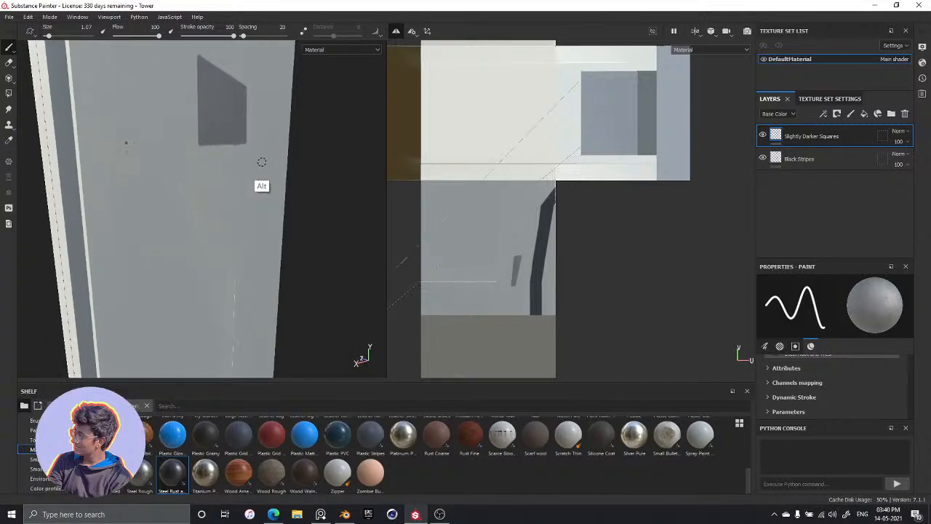
pyautogui.hotkey('alt', 'Tab')
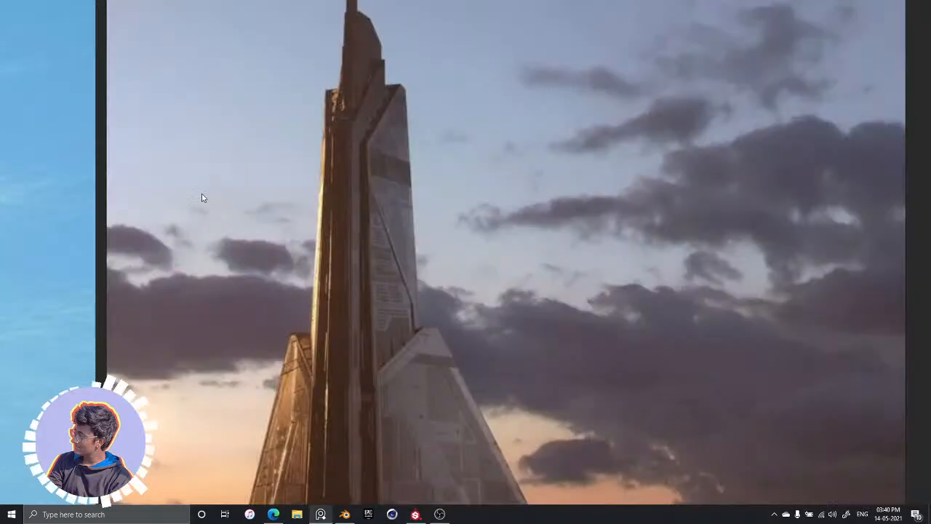
pyautogui.hotkey('alt', 'Tab')
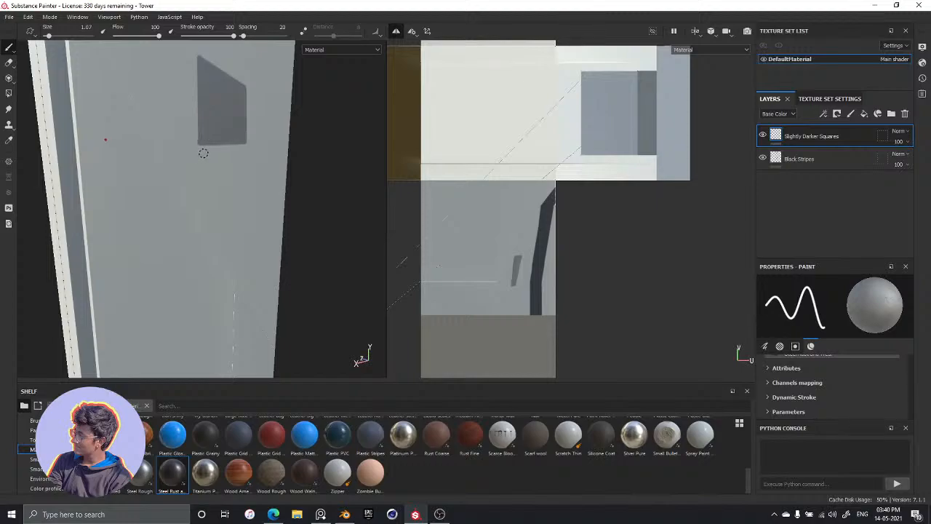
pyautogui.moveTo(200, 159)
pyautogui.mouseDown()
pyautogui.moveTo(238, 154)
pyautogui.moveTo(247, 171)
pyautogui.mouseUp()
pyautogui.hotkey('ctrl', 'z')
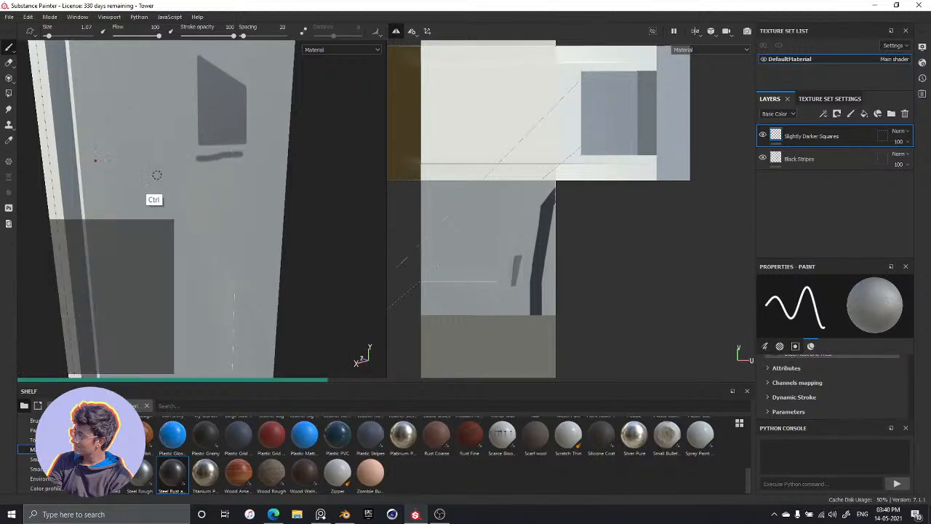
pyautogui.press('shift')
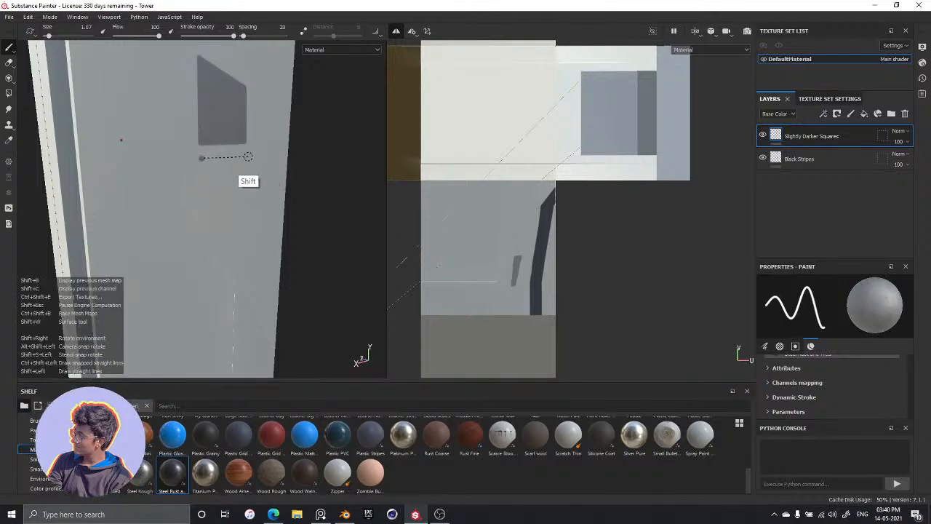
pyautogui.keyDown('shift'); pyautogui.click(248, 156); pyautogui.keyUp('shift')
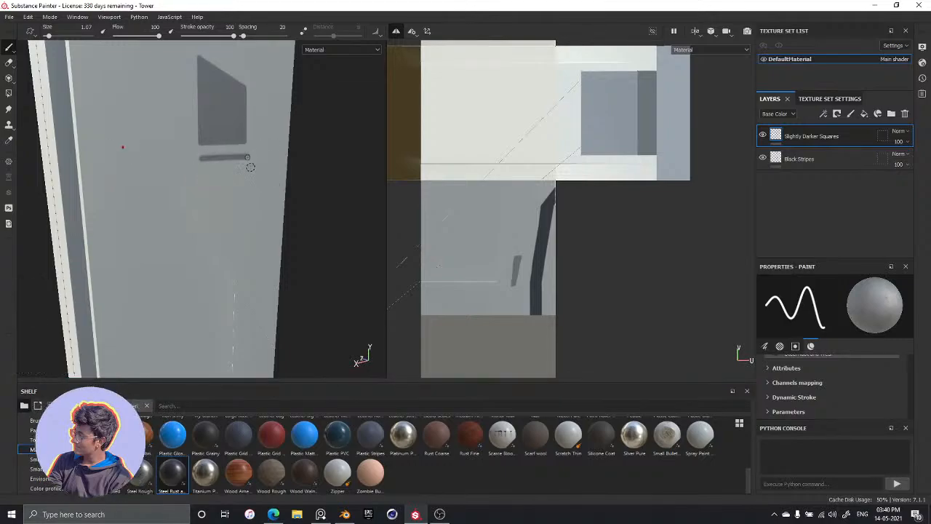
pyautogui.keyDown('shift'); pyautogui.click(249, 256); pyautogui.keyUp('shift')
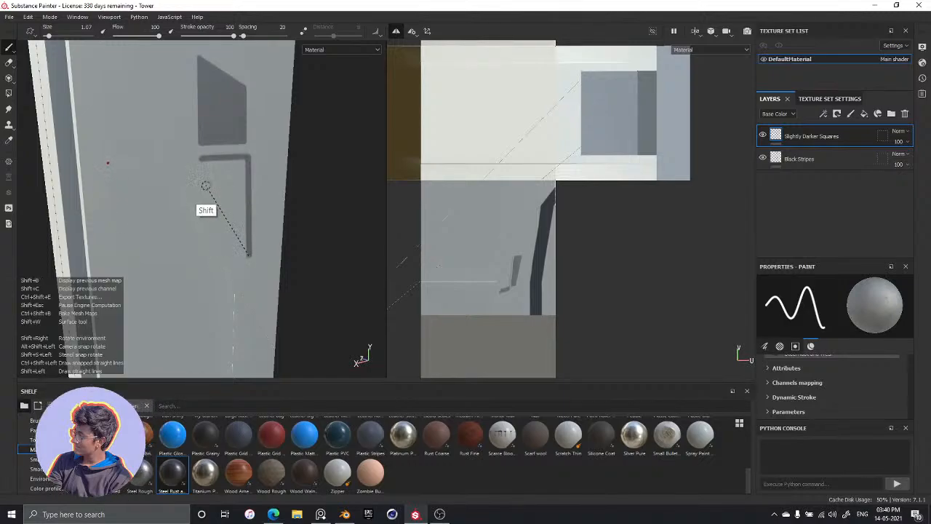
pyautogui.keyDown('shift'); pyautogui.click(207, 193); pyautogui.keyUp('shift')
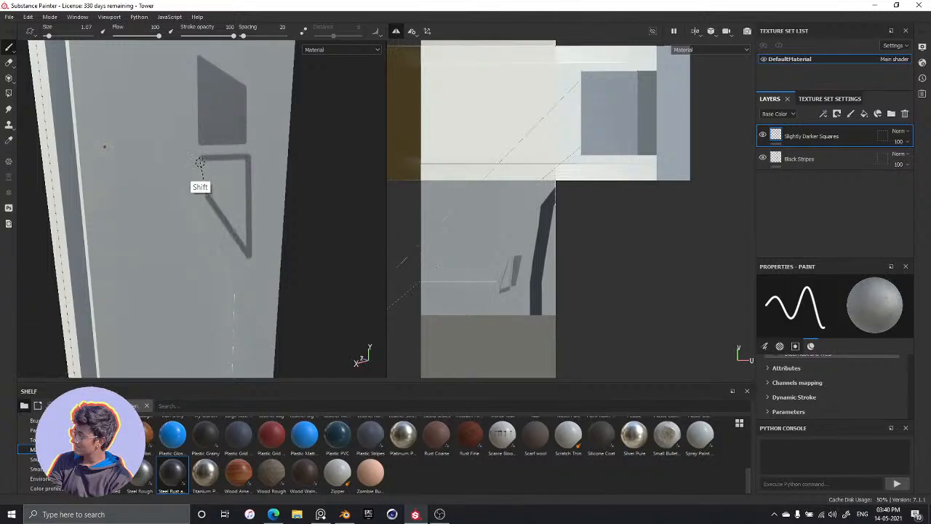
pyautogui.keyDown('shift'); pyautogui.click(200, 160); pyautogui.keyUp('shift')
pyautogui.moveTo(214, 180)
pyautogui.mouseDown()
pyautogui.moveTo(234, 191)
pyautogui.moveTo(243, 171)
pyautogui.moveTo(238, 217)
pyautogui.moveTo(228, 208)
pyautogui.moveTo(245, 240)
pyautogui.moveTo(240, 202)
pyautogui.mouseUp()
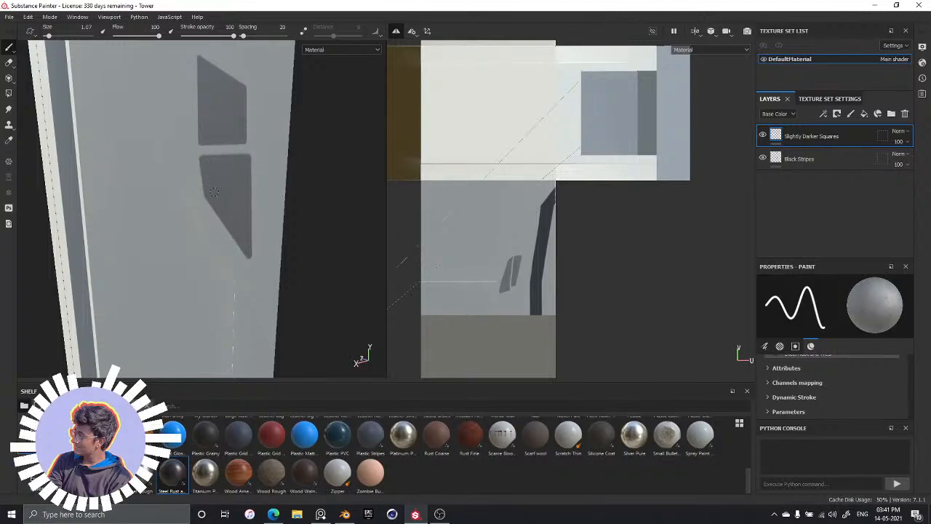
pyautogui.keyDown('alt'); pyautogui.moveTo(262, 146); pyautogui.dragTo(243, 209); pyautogui.keyUp('alt')
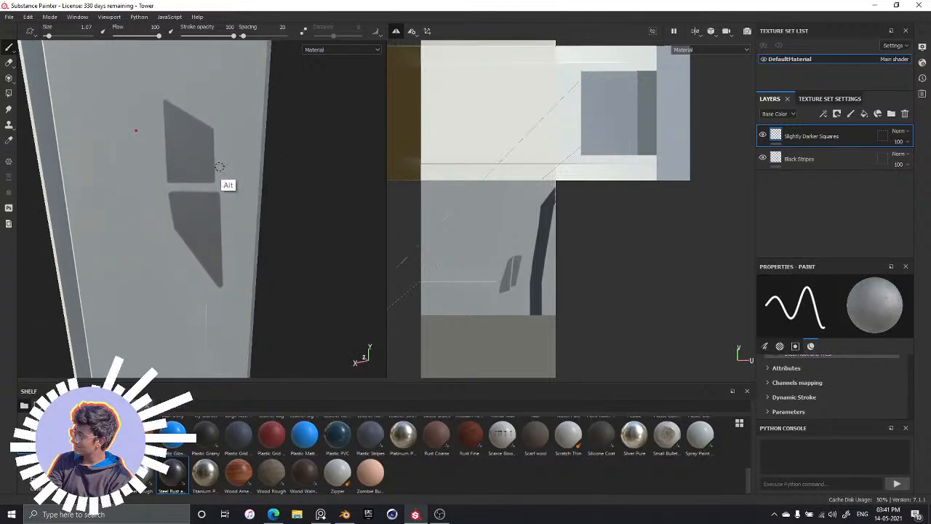
pyautogui.keyDown('alt'); pyautogui.moveTo(225, 169); pyautogui.dragTo(233, 212, button='middle'); pyautogui.keyUp('alt')
pyautogui.keyDown('alt'); pyautogui.moveTo(231, 147); pyautogui.dragTo(237, 203, button='middle'); pyautogui.keyUp('alt')
pyautogui.keyDown('alt'); pyautogui.moveTo(237, 202); pyautogui.dragTo(279, 139); pyautogui.keyUp('alt')
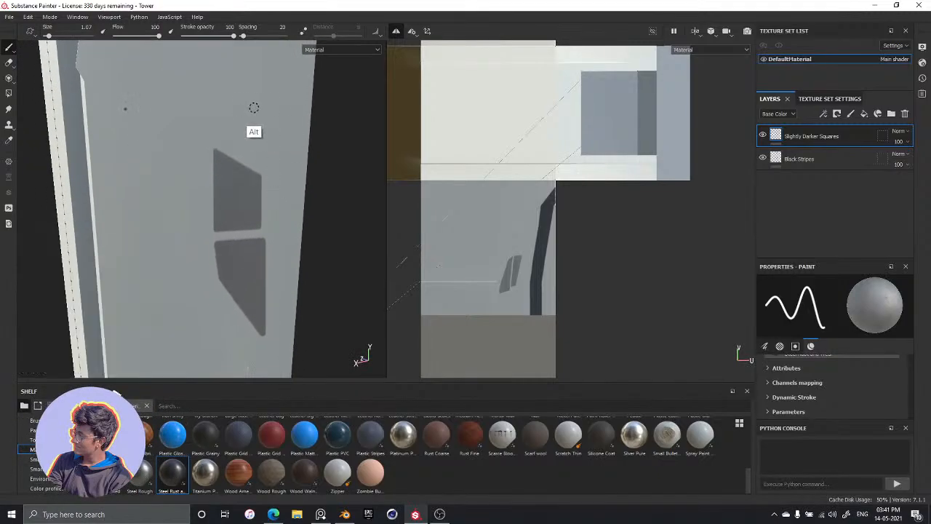
# Outline a tall four-sided shape with a long slanted lower edge beside the two grey shapes, using straight strokes at brush size 1.07
pyautogui.moveTo(277, 99)
pyautogui.keyDown('ctrl'); pyautogui.mouseDown(button='right')
pyautogui.moveTo(271, 158)
pyautogui.moveTo(283, 87)
pyautogui.mouseUp(button='right'); pyautogui.keyUp('ctrl')
pyautogui.click(265, 70)
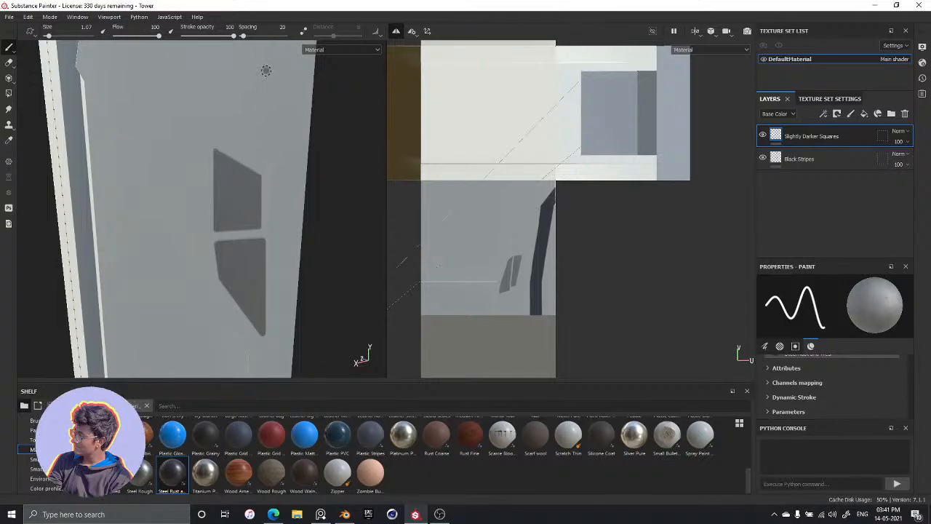
pyautogui.keyDown('shift'); pyautogui.click(265, 160); pyautogui.keyUp('shift')
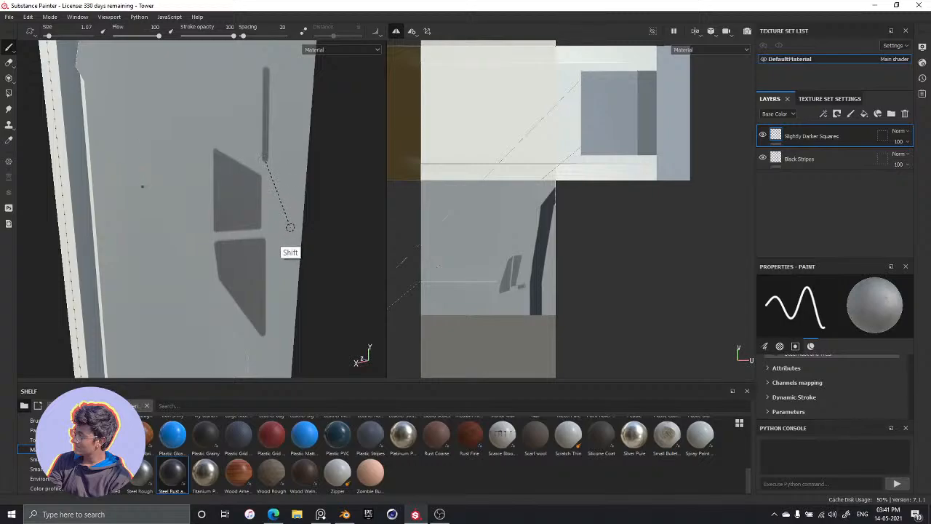
pyautogui.keyDown('shift'); pyautogui.click(296, 246); pyautogui.keyUp('shift')
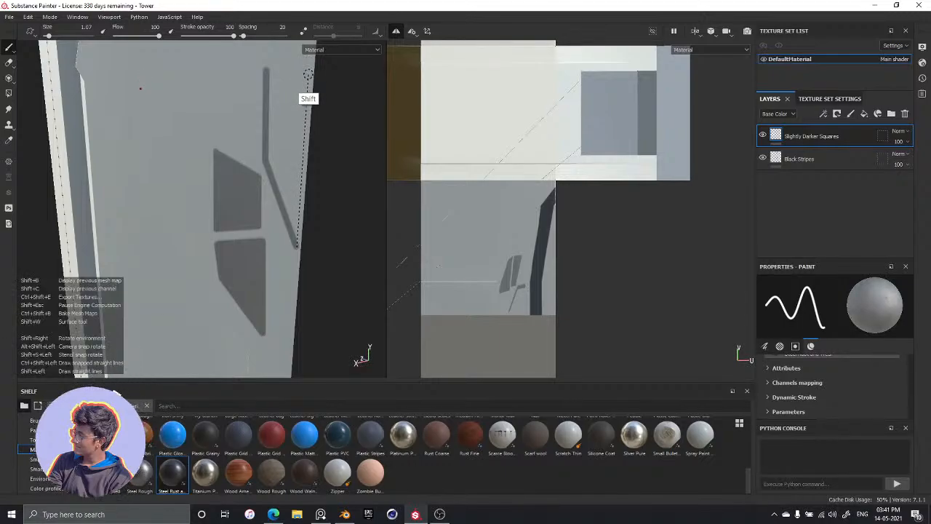
pyautogui.keyDown('shift'); pyautogui.click(307, 73); pyautogui.keyUp('shift')
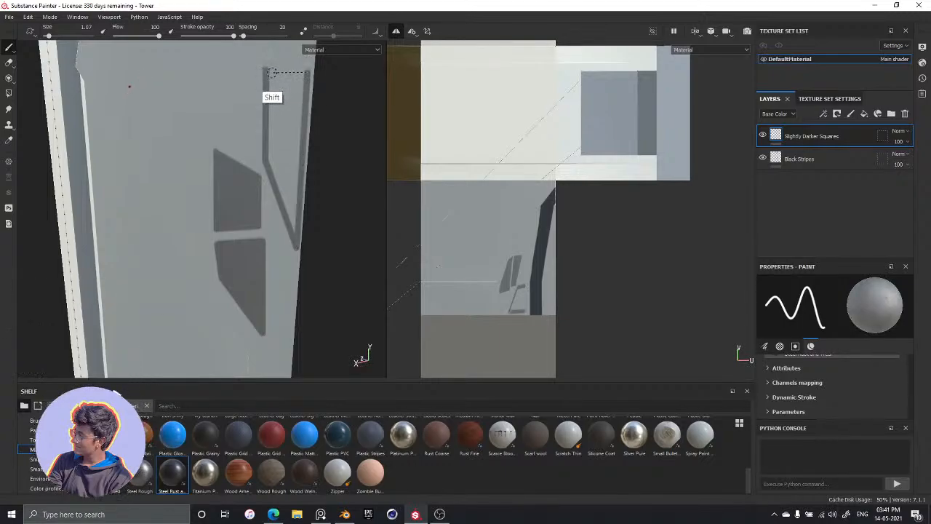
pyautogui.keyDown('shift'); pyautogui.click(266, 72); pyautogui.keyUp('shift')
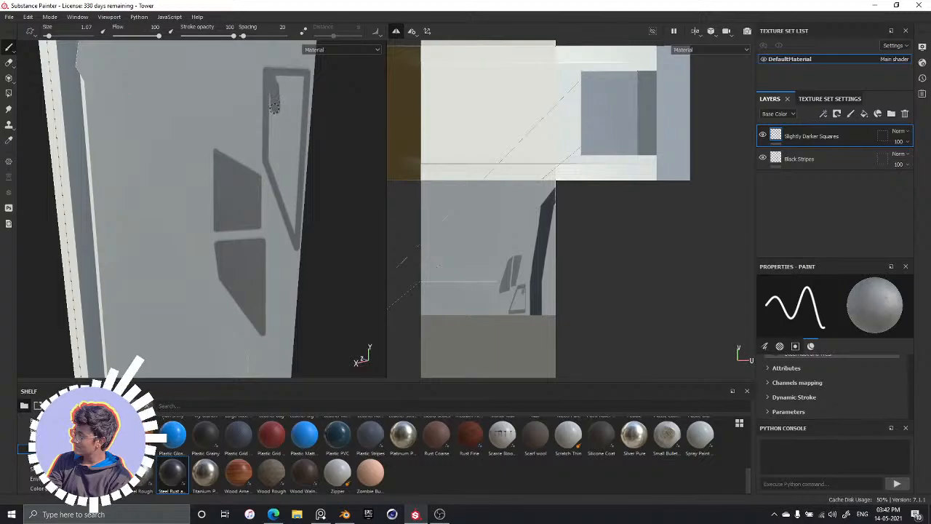
# Fill the tall outlined shape up to its edges with freehand grey strokes
pyautogui.moveTo(273, 75)
pyautogui.mouseDown()
pyautogui.moveTo(273, 125)
pyautogui.moveTo(285, 108)
pyautogui.moveTo(293, 154)
pyautogui.moveTo(280, 154)
pyautogui.moveTo(272, 110)
pyautogui.moveTo(270, 155)
pyautogui.moveTo(289, 217)
pyautogui.moveTo(289, 195)
pyautogui.mouseUp()
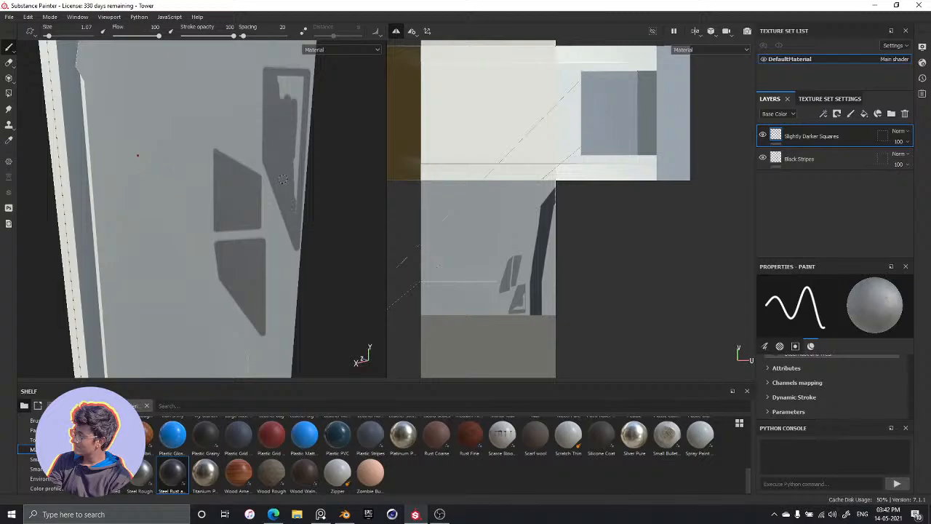
pyautogui.moveTo(293, 82)
pyautogui.mouseDown()
pyautogui.moveTo(280, 97)
pyautogui.moveTo(301, 81)
pyautogui.mouseUp()
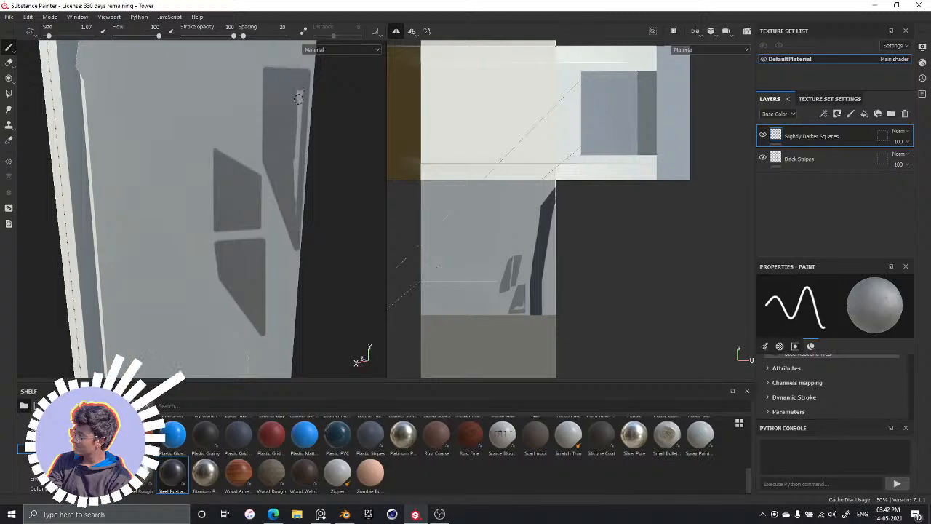
pyautogui.moveTo(296, 124); pyautogui.dragTo(294, 177)
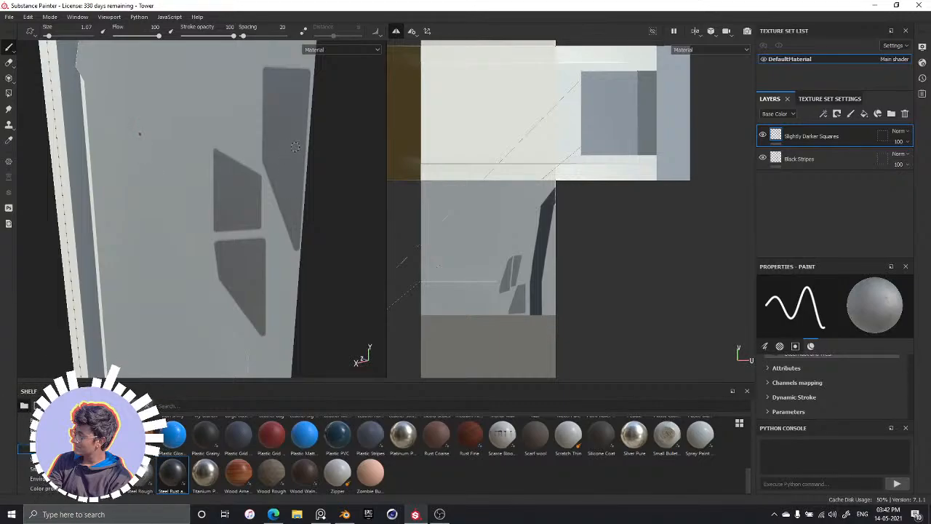
# Outline a wide four-sided shape with one slanted side just below the dark band, using straight strokes
pyautogui.keyDown('alt'); pyautogui.moveTo(279, 124); pyautogui.dragTo(284, 183, button='middle'); pyautogui.keyUp('alt')
pyautogui.moveTo(244, 182)
pyautogui.keyDown('alt'); pyautogui.mouseDown()
pyautogui.moveTo(228, 182)
pyautogui.moveTo(269, 183)
pyautogui.moveTo(185, 179)
pyautogui.moveTo(312, 139)
pyautogui.moveTo(291, 254)
pyautogui.moveTo(296, 216)
pyautogui.moveTo(310, 214)
pyautogui.moveTo(289, 147)
pyautogui.moveTo(274, 197)
pyautogui.moveTo(291, 276)
pyautogui.moveTo(277, 182)
pyautogui.moveTo(284, 216)
pyautogui.moveTo(248, 187)
pyautogui.mouseUp(); pyautogui.keyUp('alt')
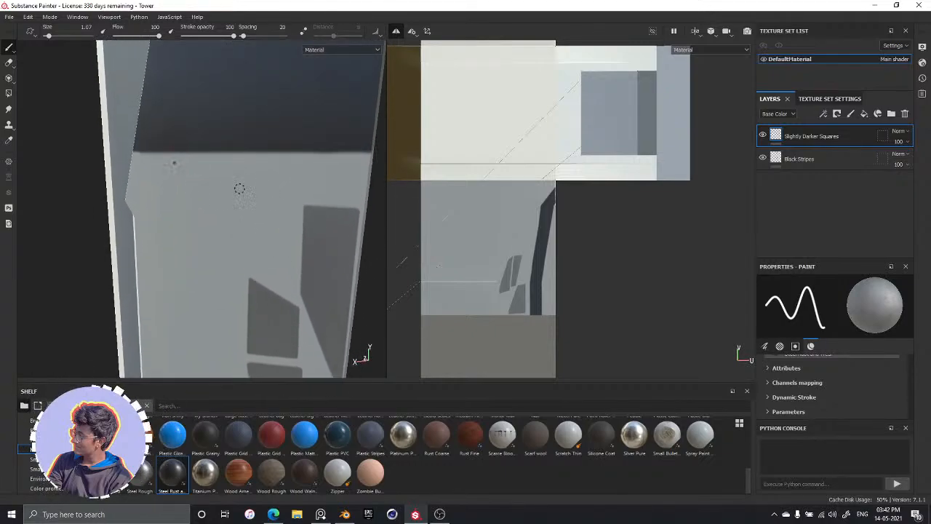
pyautogui.click(149, 200)
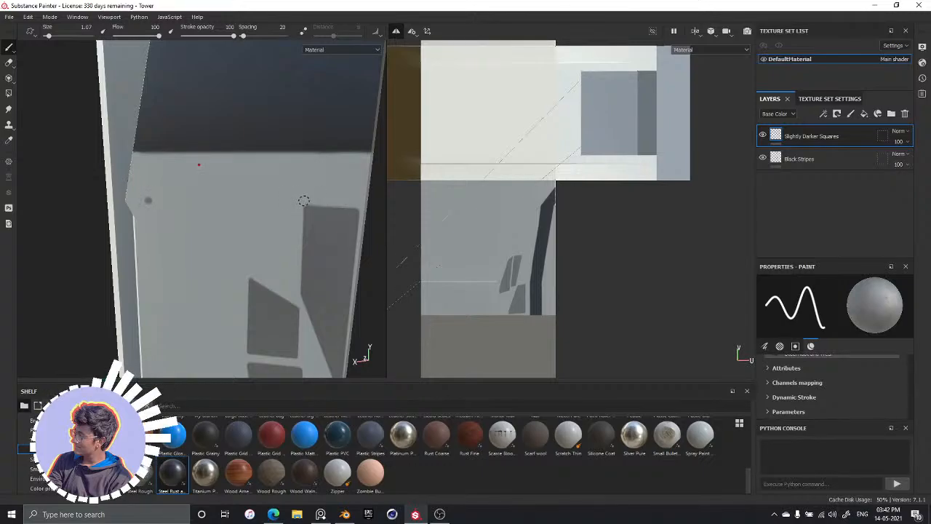
pyautogui.keyDown('shift'); pyautogui.click(245, 204); pyautogui.keyUp('shift')
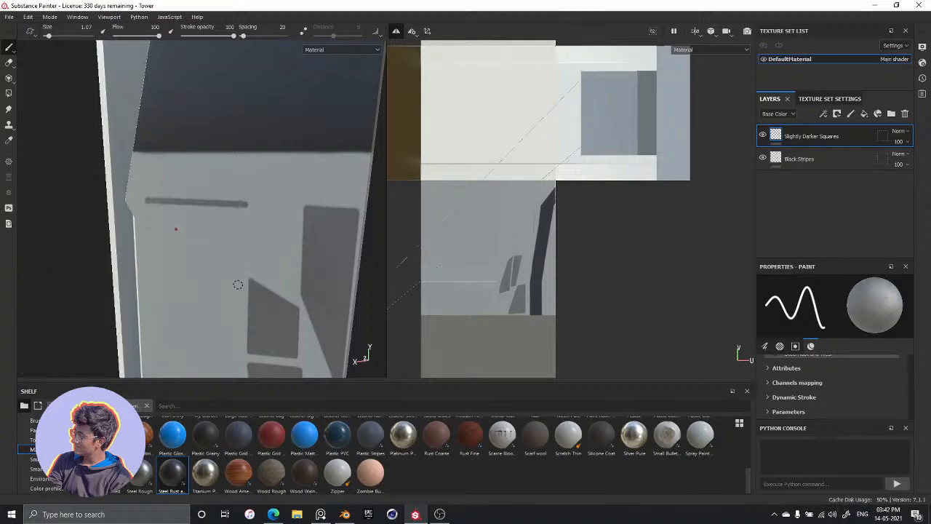
pyautogui.keyDown('shift'); pyautogui.click(241, 265); pyautogui.keyUp('shift')
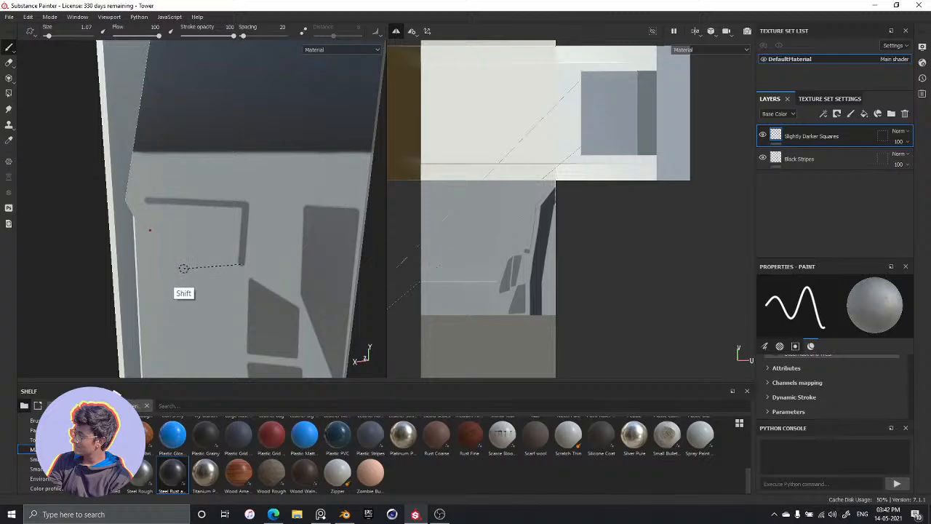
pyautogui.keyDown('shift'); pyautogui.click(148, 201); pyautogui.keyUp('shift')
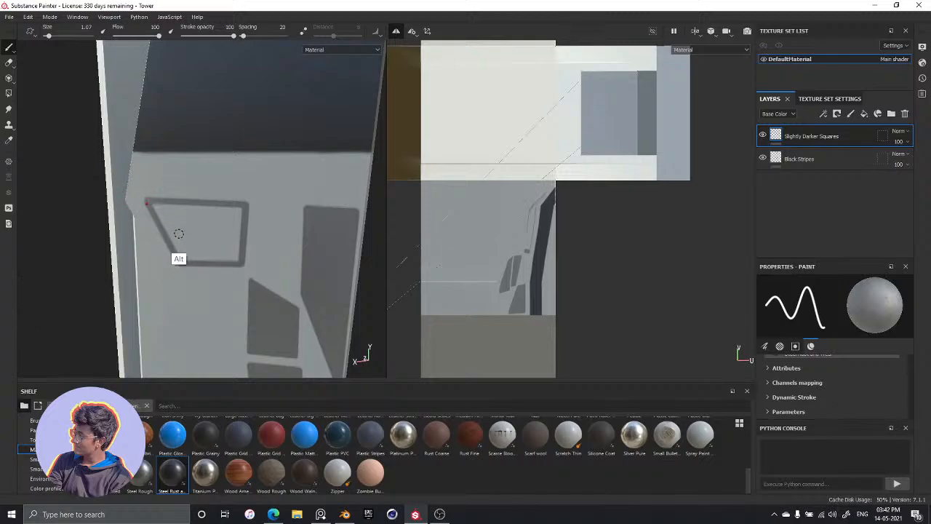
# Fill the wide outlined shape below the dark band with freehand grey strokes up to its edges
pyautogui.keyDown('alt'); pyautogui.moveTo(208, 255); pyautogui.dragTo(269, 242, button='middle'); pyautogui.keyUp('alt')
pyautogui.moveTo(268, 242)
pyautogui.keyDown('alt'); pyautogui.mouseDown()
pyautogui.moveTo(239, 268)
pyautogui.moveTo(315, 246)
pyautogui.moveTo(345, 250)
pyautogui.moveTo(325, 253)
pyautogui.moveTo(277, 225)
pyautogui.moveTo(190, 203)
pyautogui.moveTo(182, 218)
pyautogui.moveTo(167, 202)
pyautogui.moveTo(187, 210)
pyautogui.moveTo(146, 232)
pyautogui.moveTo(141, 222)
pyautogui.moveTo(228, 204)
pyautogui.moveTo(191, 210)
pyautogui.mouseUp(); pyautogui.keyUp('alt')
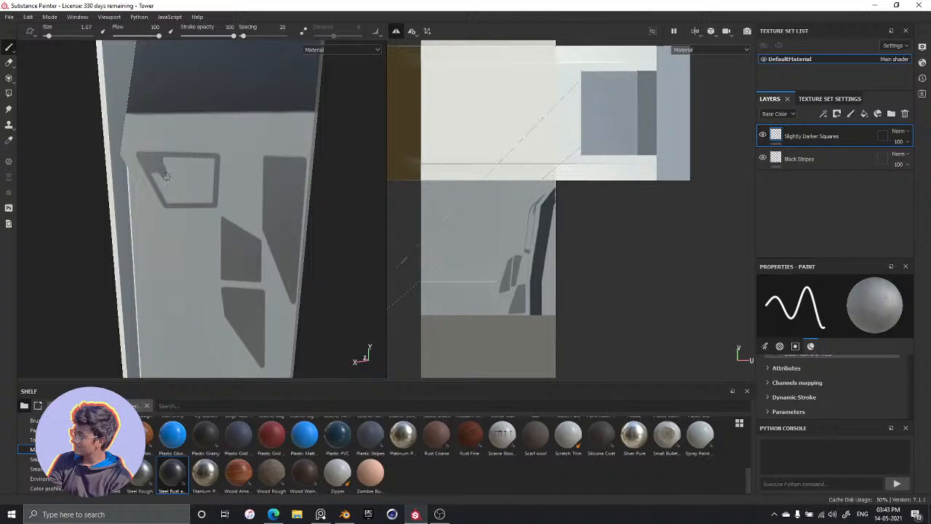
pyautogui.moveTo(191, 170); pyautogui.dragTo(204, 182)
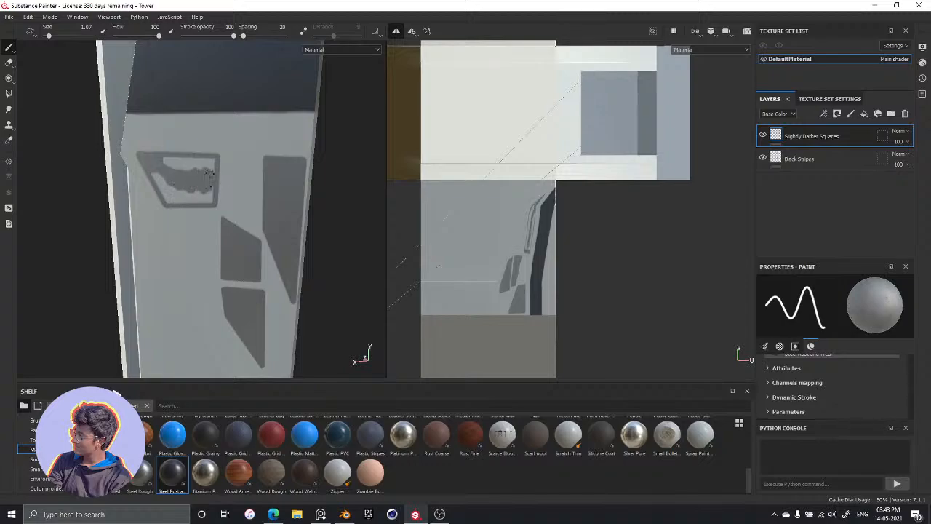
pyautogui.moveTo(195, 162); pyautogui.dragTo(169, 164)
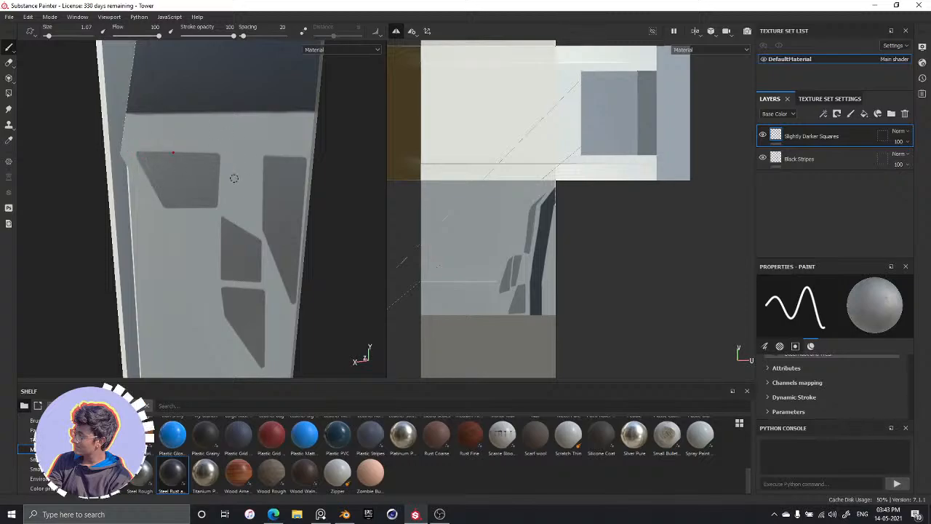
# Reduce the brush size to 0.84
pyautogui.keyDown('alt'); pyautogui.moveTo(231, 208); pyautogui.dragTo(297, 158); pyautogui.keyUp('alt')
pyautogui.moveTo(216, 214)
pyautogui.keyDown('alt'); pyautogui.mouseDown(button='middle')
pyautogui.moveTo(210, 220)
pyautogui.moveTo(237, 189)
pyautogui.moveTo(205, 280)
pyautogui.mouseUp(button='middle'); pyautogui.keyUp('alt')
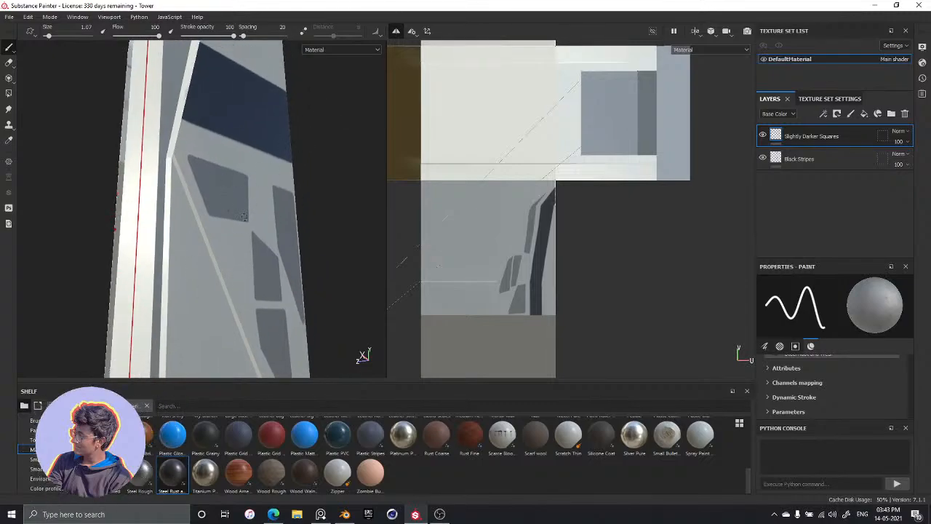
pyautogui.press('ctrl')
pyautogui.moveTo(255, 215)
pyautogui.keyDown('ctrl'); pyautogui.mouseDown(button='right')
pyautogui.moveTo(262, 219)
pyautogui.moveTo(233, 204)
pyautogui.mouseUp(button='right'); pyautogui.keyUp('ctrl')
pyautogui.moveTo(257, 200)
pyautogui.keyDown('alt'); pyautogui.mouseDown(button='middle')
pyautogui.moveTo(258, 212)
pyautogui.moveTo(264, 203)
pyautogui.mouseUp(button='middle'); pyautogui.keyUp('alt')
# Examine the edges and corners of the painted grey shapes up close
pyautogui.scroll(-2, 263, 202)
pyautogui.scroll(4, 262, 199)
pyautogui.keyDown('alt'); pyautogui.moveTo(270, 201); pyautogui.dragTo(215, 241); pyautogui.keyUp('alt')
pyautogui.keyDown('alt'); pyautogui.moveTo(211, 241); pyautogui.dragTo(196, 217, button='middle'); pyautogui.keyUp('alt')
pyautogui.moveTo(196, 218)
pyautogui.keyDown('alt'); pyautogui.mouseDown()
pyautogui.moveTo(167, 200)
pyautogui.moveTo(177, 212)
pyautogui.moveTo(161, 182)
pyautogui.moveTo(87, 206)
pyautogui.moveTo(145, 229)
pyautogui.moveTo(181, 191)
pyautogui.moveTo(144, 219)
pyautogui.mouseUp(); pyautogui.keyUp('alt')
pyautogui.scroll(1, 164, 197)
pyautogui.scroll(3, 137, 188)
pyautogui.scroll(2, 135, 190)
pyautogui.keyDown('alt'); pyautogui.moveTo(157, 173); pyautogui.dragTo(176, 183); pyautogui.keyUp('alt')
pyautogui.scroll(-4, 172, 200)
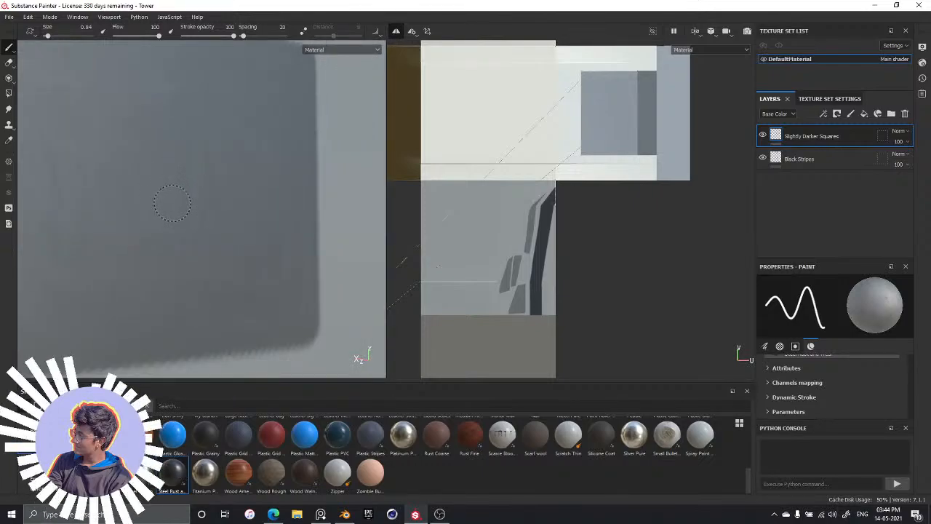
pyautogui.keyDown('alt'); pyautogui.moveTo(215, 265); pyautogui.dragTo(188, 184, button='middle'); pyautogui.keyUp('alt')
pyautogui.scroll(-1, 236, 274)
pyautogui.scroll(3, 236, 274)
pyautogui.scroll(-1, 450, 285)
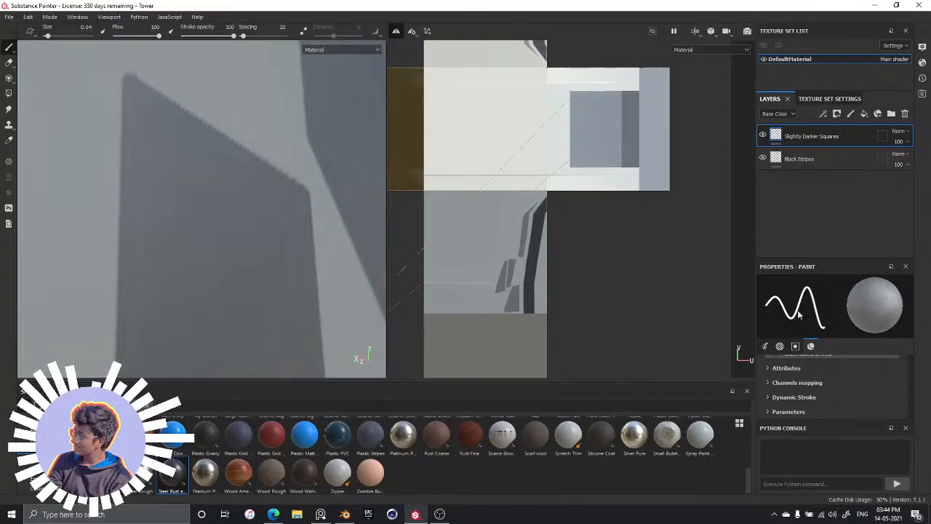
pyautogui.moveTo(234, 248)
pyautogui.keyDown('alt'); pyautogui.mouseDown()
pyautogui.moveTo(121, 211)
pyautogui.moveTo(156, 251)
pyautogui.moveTo(192, 256)
pyautogui.mouseUp(); pyautogui.keyUp('alt')
pyautogui.scroll(3, 275, 253)
pyautogui.scroll(-3, 275, 251)
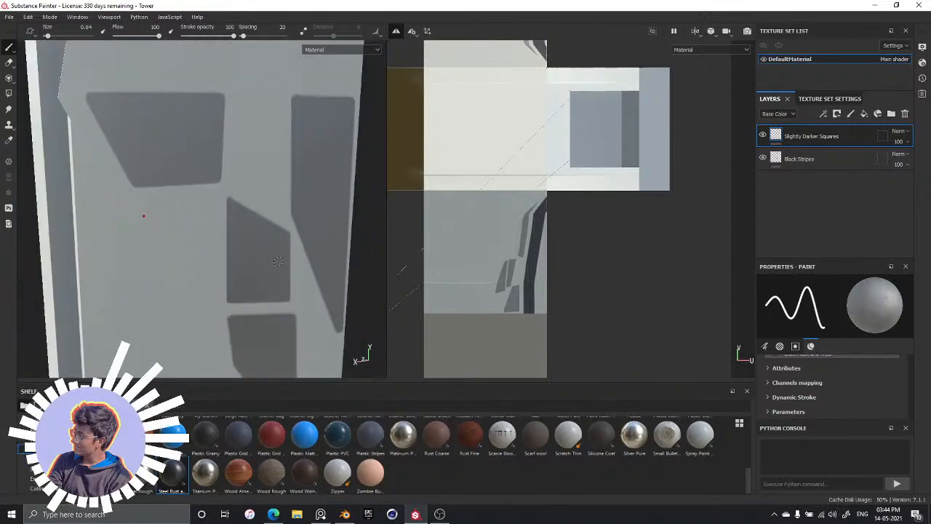
# Check the arrangement of the four grey shapes and the unpainted tower face below them from several angles
pyautogui.keyDown('alt'); pyautogui.moveTo(291, 173); pyautogui.dragTo(338, 145); pyautogui.keyUp('alt')
pyautogui.keyDown('alt'); pyautogui.moveTo(338, 146); pyautogui.dragTo(340, 118, button='middle'); pyautogui.keyUp('alt')
pyautogui.keyDown('alt'); pyautogui.moveTo(216, 208); pyautogui.dragTo(174, 183, button='middle'); pyautogui.keyUp('alt')
pyautogui.moveTo(218, 243)
pyautogui.keyDown('alt'); pyautogui.mouseDown()
pyautogui.moveTo(282, 247)
pyautogui.moveTo(222, 194)
pyautogui.moveTo(213, 259)
pyautogui.mouseUp(); pyautogui.keyUp('alt')
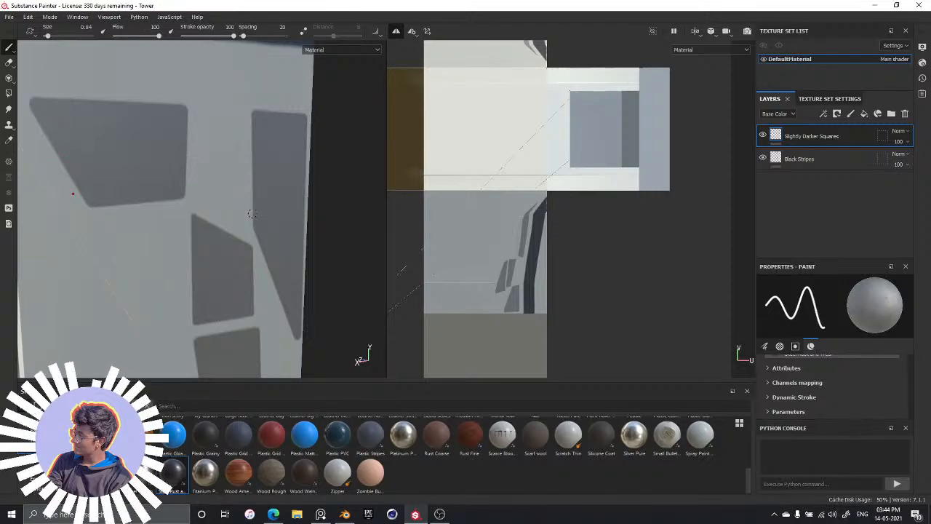
pyautogui.keyDown('alt'); pyautogui.moveTo(263, 313); pyautogui.dragTo(249, 143, button='middle'); pyautogui.keyUp('alt')
pyautogui.scroll(3, 245, 275)
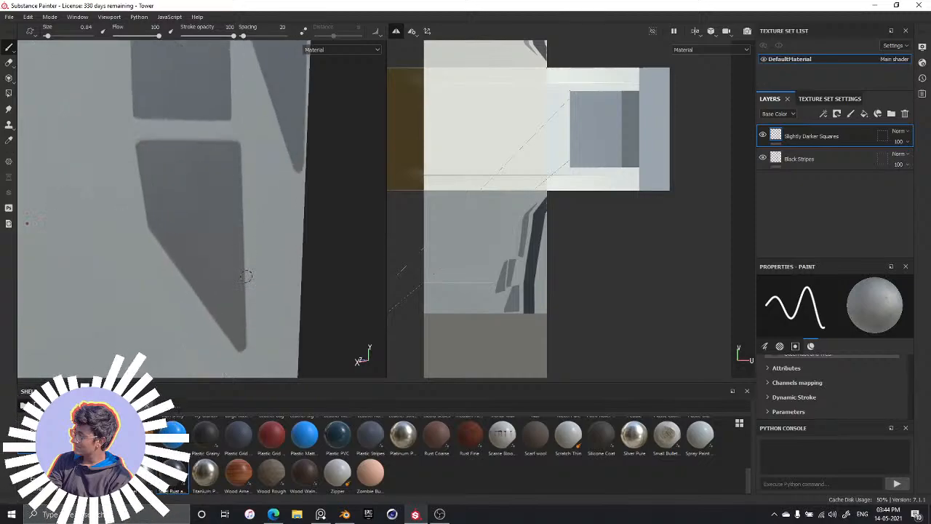
pyautogui.scroll(-4, 253, 240)
pyautogui.scroll(-4, 251, 241)
pyautogui.scroll(1, 245, 243)
pyautogui.keyDown('alt'); pyautogui.moveTo(226, 239); pyautogui.dragTo(229, 201, button='middle'); pyautogui.keyUp('alt')
pyautogui.keyDown('alt'); pyautogui.moveTo(191, 242); pyautogui.dragTo(214, 244); pyautogui.keyUp('alt')
pyautogui.keyDown('alt'); pyautogui.moveTo(235, 171); pyautogui.dragTo(240, 239, button='middle'); pyautogui.keyUp('alt')
pyautogui.keyDown('alt'); pyautogui.moveTo(239, 239); pyautogui.dragTo(251, 233); pyautogui.keyUp('alt')
pyautogui.keyDown('alt'); pyautogui.moveTo(228, 154); pyautogui.dragTo(237, 53, button='middle'); pyautogui.keyUp('alt')
pyautogui.keyDown('alt'); pyautogui.moveTo(262, 186); pyautogui.dragTo(235, 109, button='middle'); pyautogui.keyUp('alt')
pyautogui.keyDown('alt'); pyautogui.moveTo(180, 90); pyautogui.dragTo(254, 223, button='middle'); pyautogui.keyUp('alt')
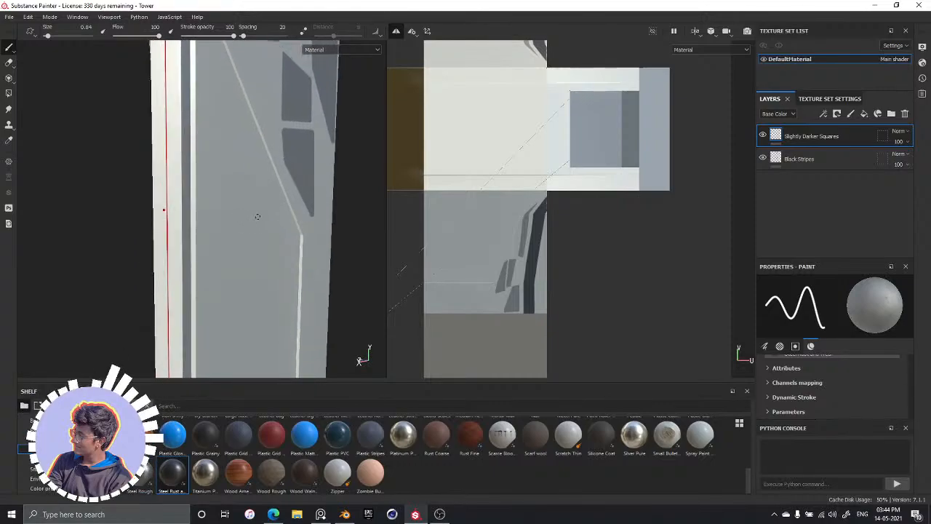
# Switch to PureRef to study the tower's panel shapes in the reference image, and return to the area around the lowest grey shape in Substance Painter
pyautogui.hotkey('alt', 'Tab')
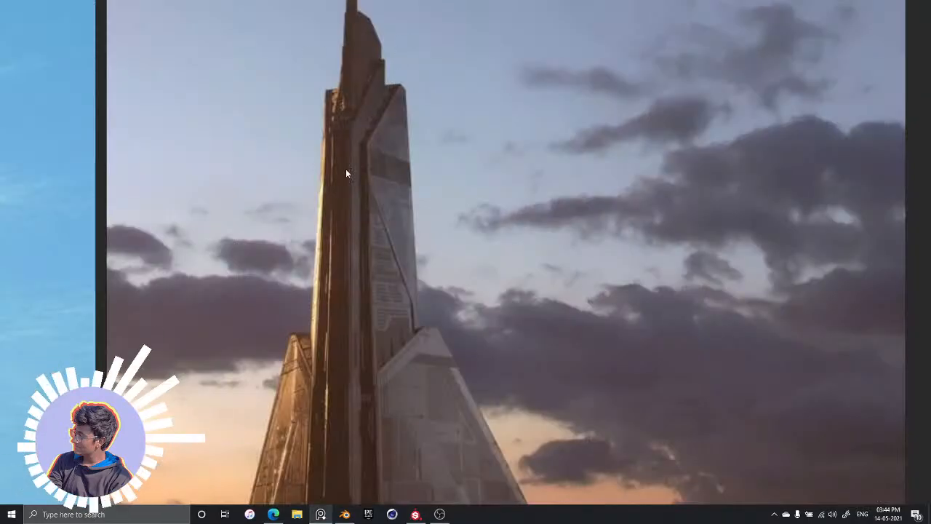
pyautogui.moveTo(398, 207); pyautogui.dragTo(358, 103, button='middle')
pyautogui.moveTo(384, 137); pyautogui.dragTo(369, 248, button='middle')
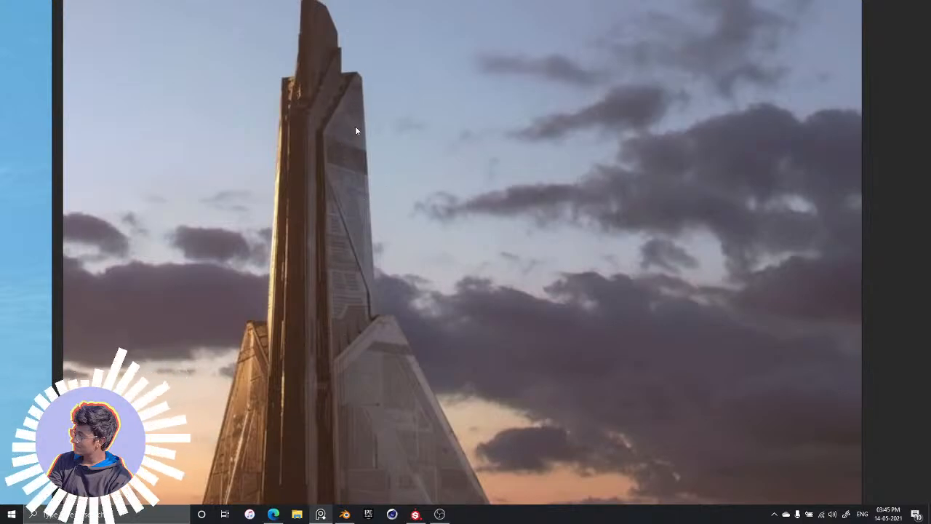
pyautogui.hotkey('alt', 'Tab')
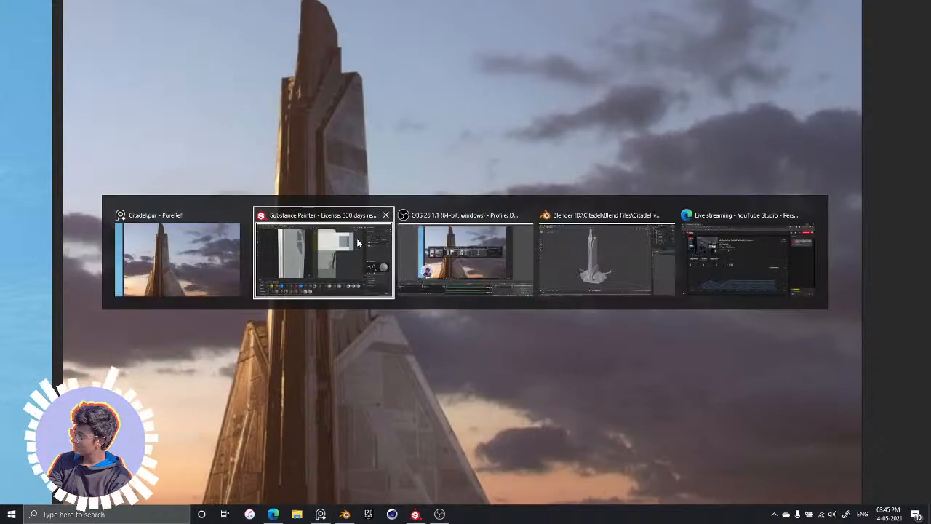
pyautogui.keyDown('alt'); pyautogui.moveTo(313, 264); pyautogui.dragTo(244, 197); pyautogui.keyUp('alt')
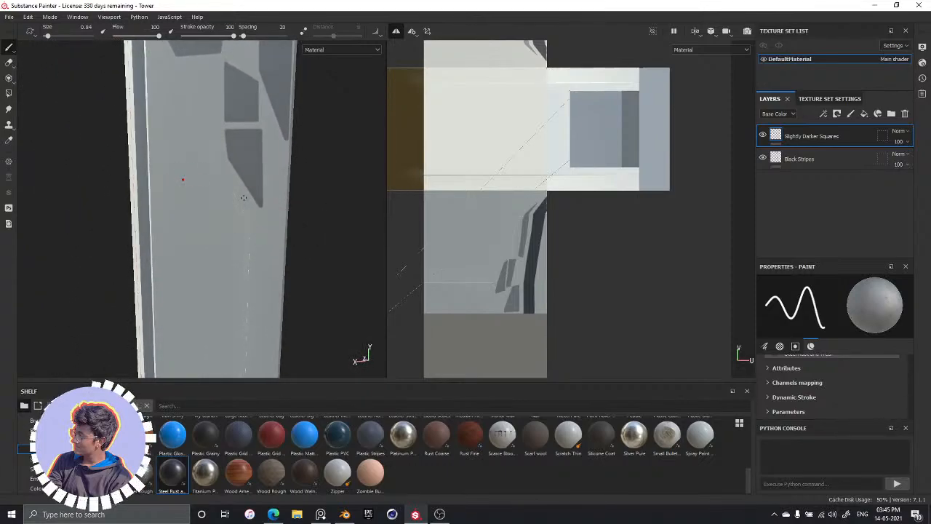
pyautogui.scroll(-2, 400, 241)
pyautogui.scroll(-3, 291, 218)
pyautogui.scroll(3, 275, 213)
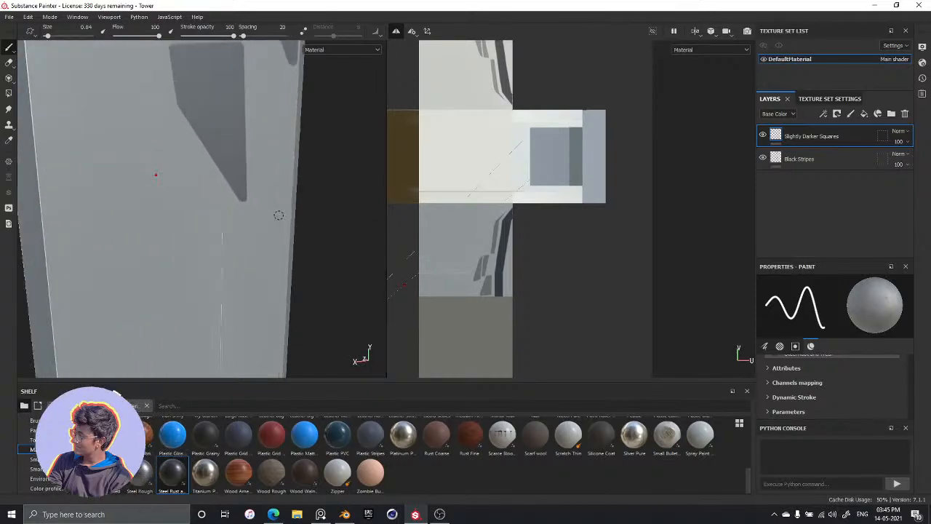
pyautogui.moveTo(265, 197)
pyautogui.keyDown('alt'); pyautogui.mouseDown()
pyautogui.moveTo(301, 203)
pyautogui.moveTo(289, 217)
pyautogui.moveTo(248, 174)
pyautogui.mouseUp(); pyautogui.keyUp('alt')
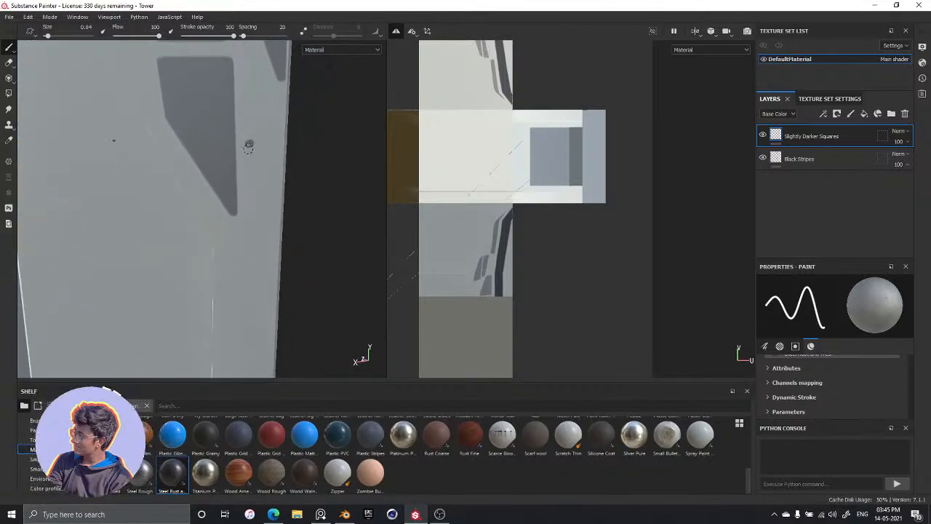
# Try to start another panel outline with a straight vertical stroke beside the lowest grey shape, and undo the strokes
pyautogui.press('shift')
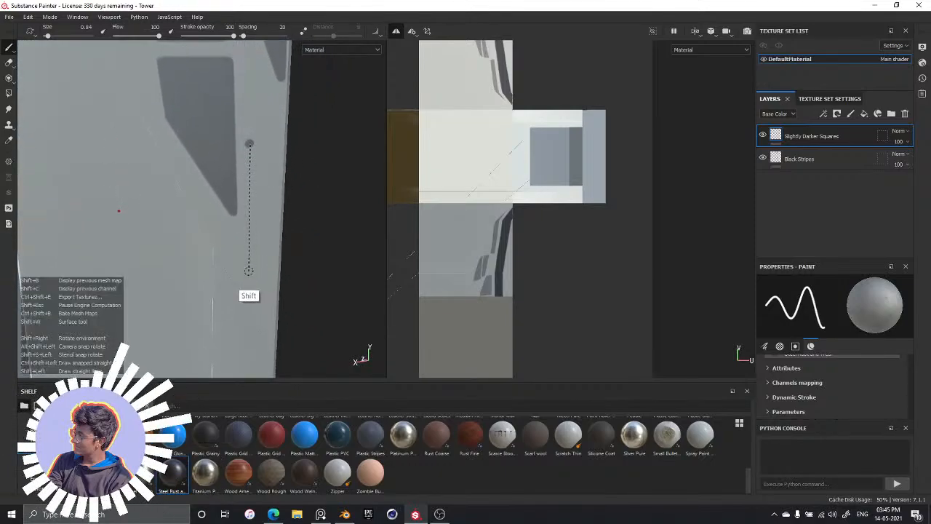
pyautogui.keyDown('shift'); pyautogui.click(249, 271); pyautogui.keyUp('shift')
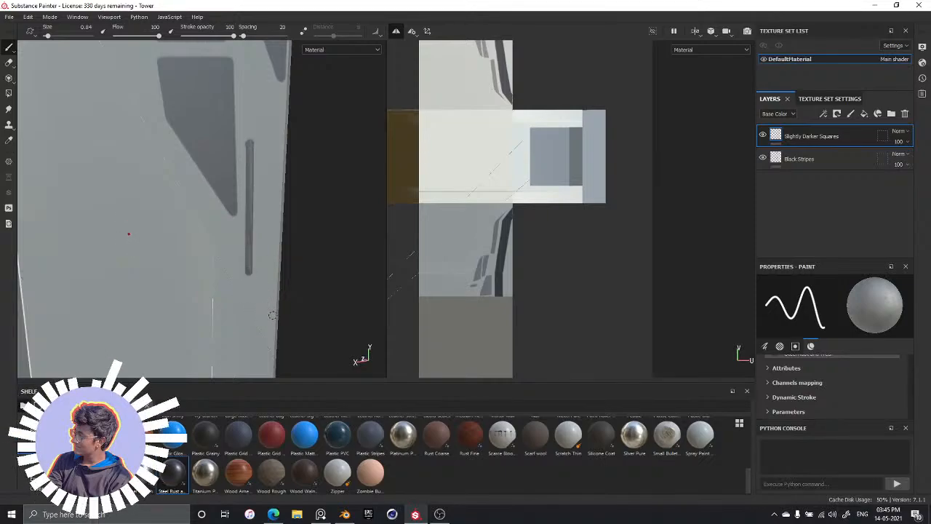
pyautogui.hotkey('ctrl', 'z')
pyautogui.press('shift')
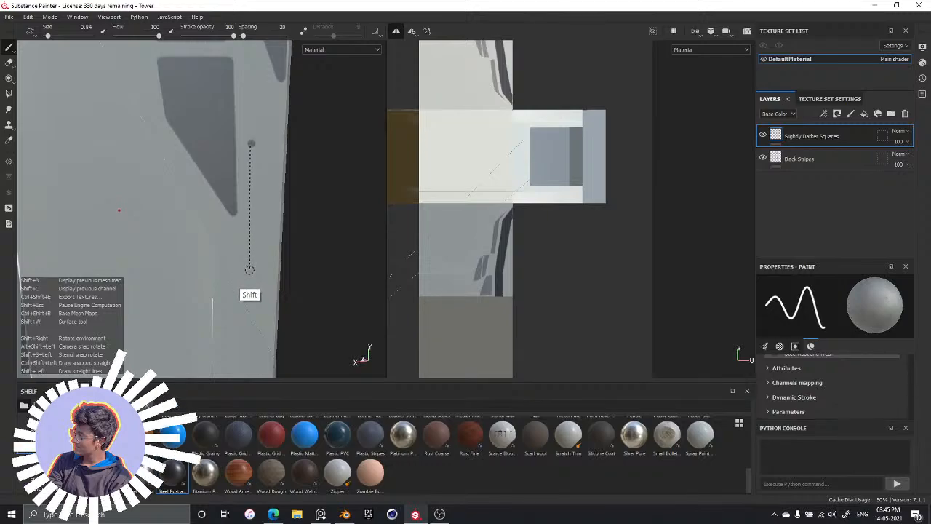
pyautogui.keyDown('shift'); pyautogui.click(250, 271); pyautogui.keyUp('shift')
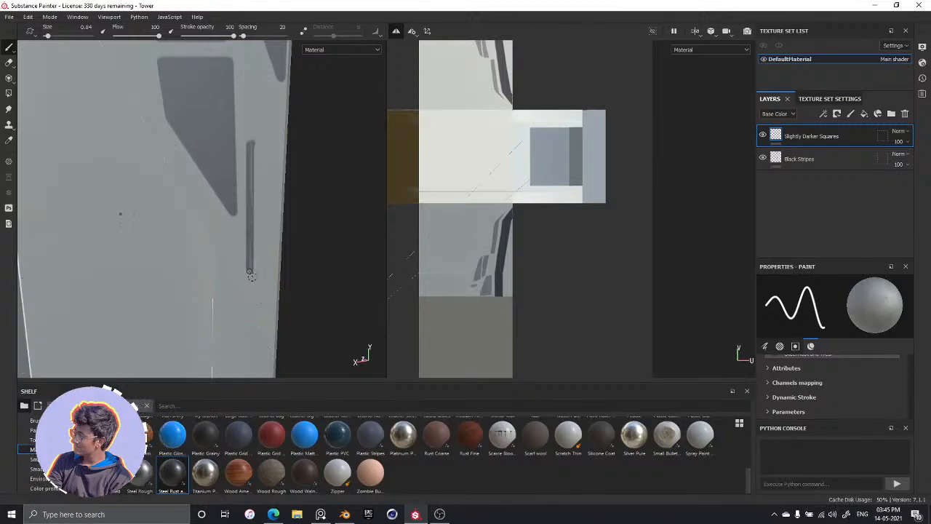
pyautogui.click(270, 327)
pyautogui.press('shift')
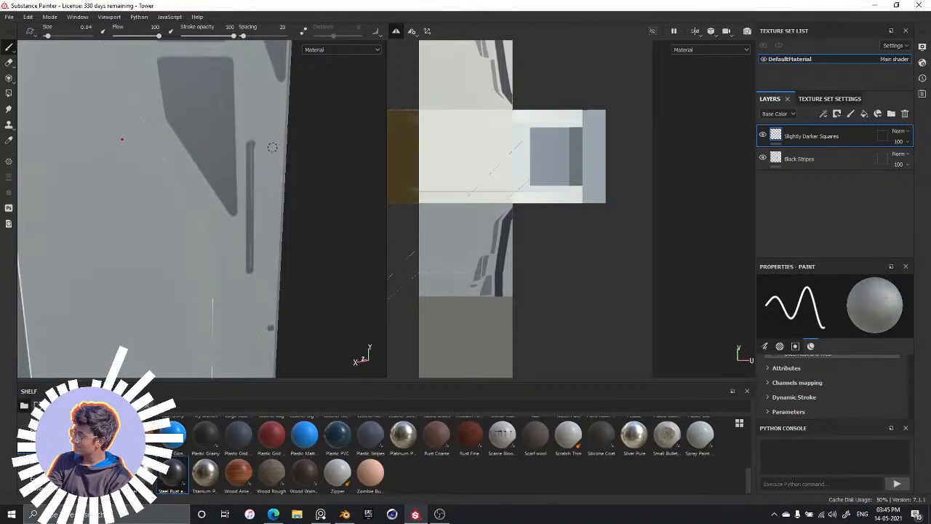
pyautogui.press('shift')
pyautogui.press('shift')
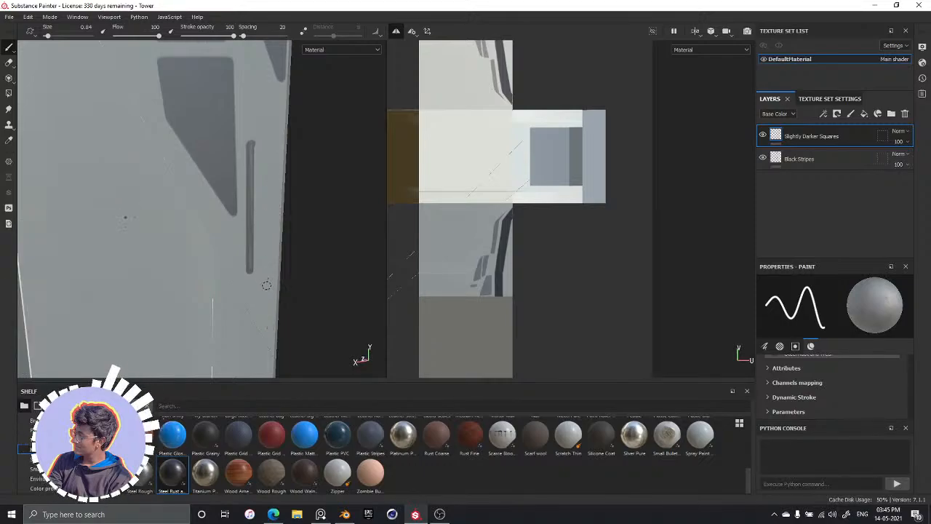
pyautogui.hotkey('ctrl', 'z')
pyautogui.press('shift')
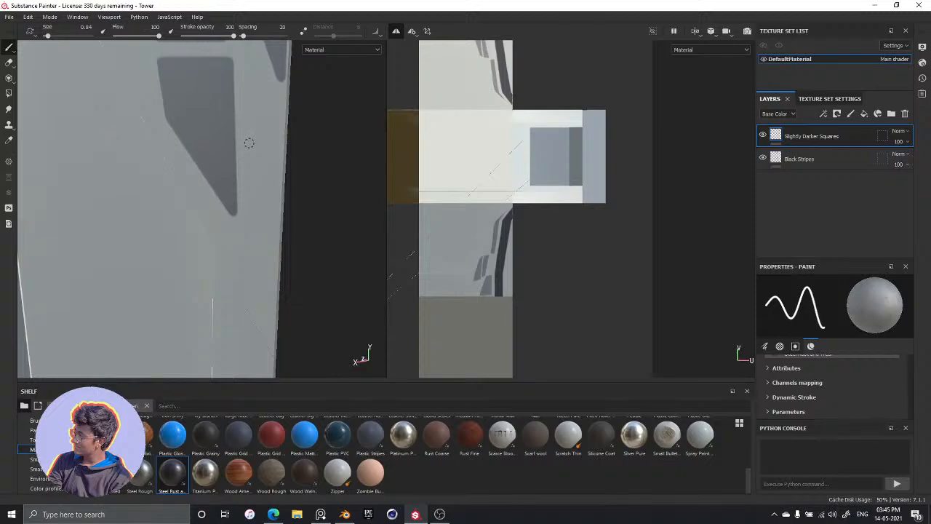
# Outline a tall, narrow four-sided panel with slanted ends between the lowest grey shape and the tower's edge, using straight strokes
pyautogui.keyDown('shift'); pyautogui.click(249, 285); pyautogui.keyUp('shift')
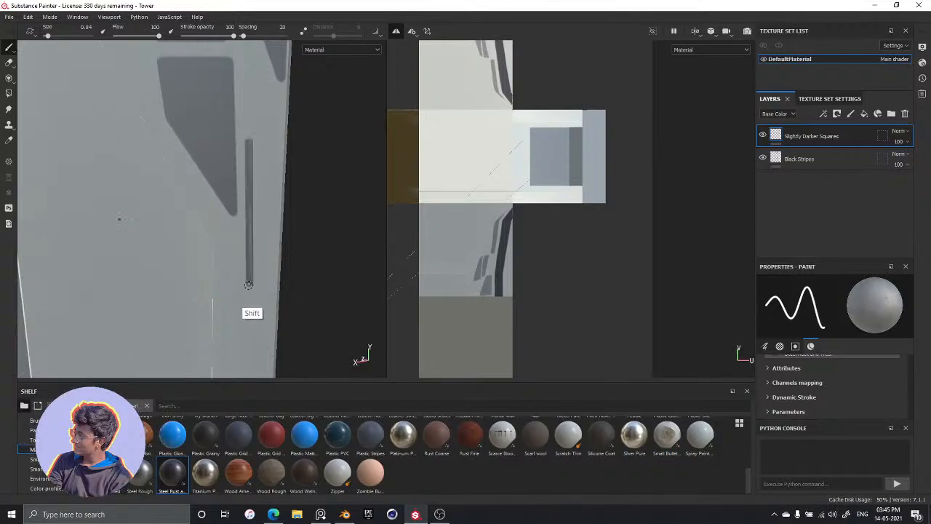
pyautogui.keyDown('shift'); pyautogui.click(270, 335); pyautogui.keyUp('shift')
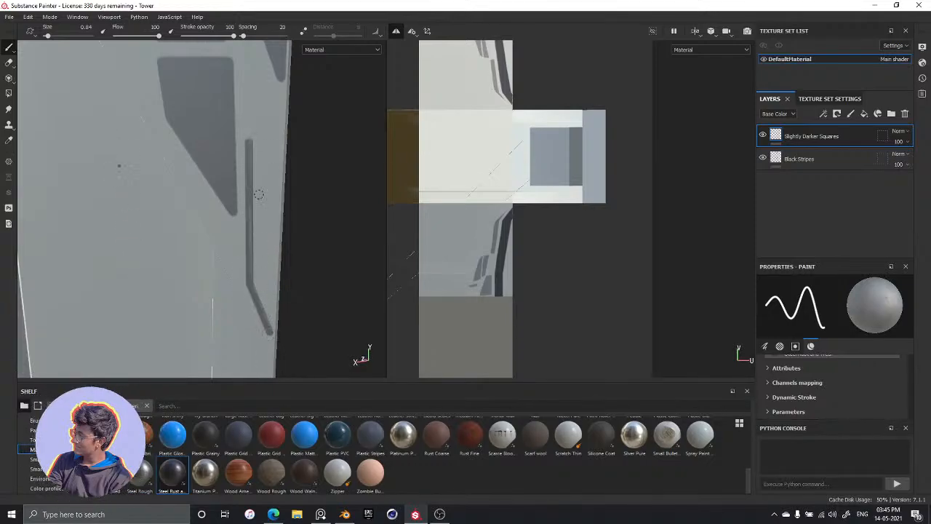
pyautogui.keyDown('shift'); pyautogui.click(274, 102); pyautogui.keyUp('shift')
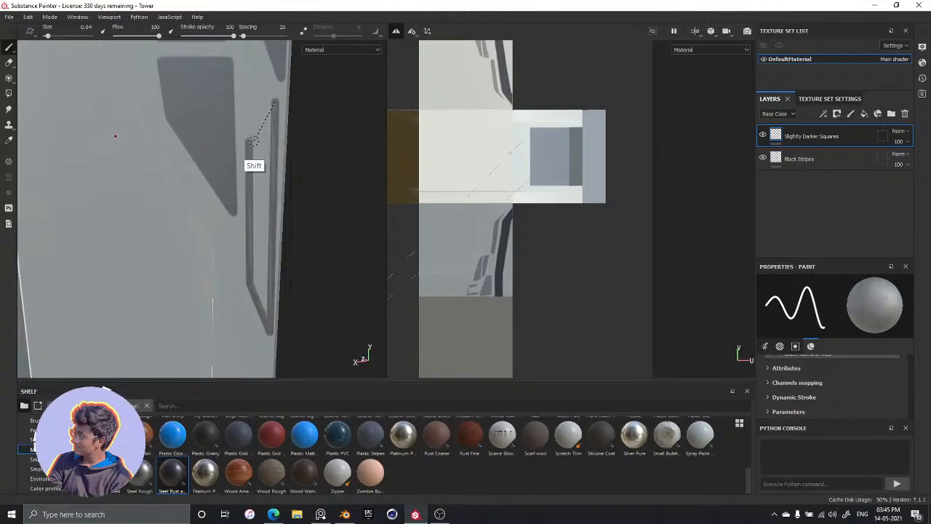
pyautogui.keyDown('shift'); pyautogui.click(252, 146); pyautogui.keyUp('shift')
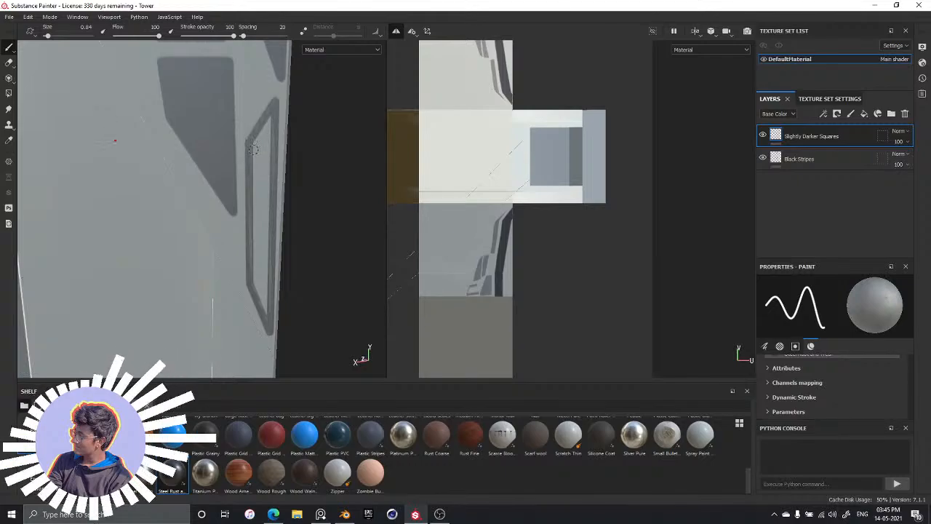
# Fill the inside of the tall, narrow panel outline beside the lowest grey shape with brush strokes
pyautogui.moveTo(257, 149)
pyautogui.mouseDown()
pyautogui.moveTo(259, 229)
pyautogui.moveTo(263, 135)
pyautogui.mouseUp()
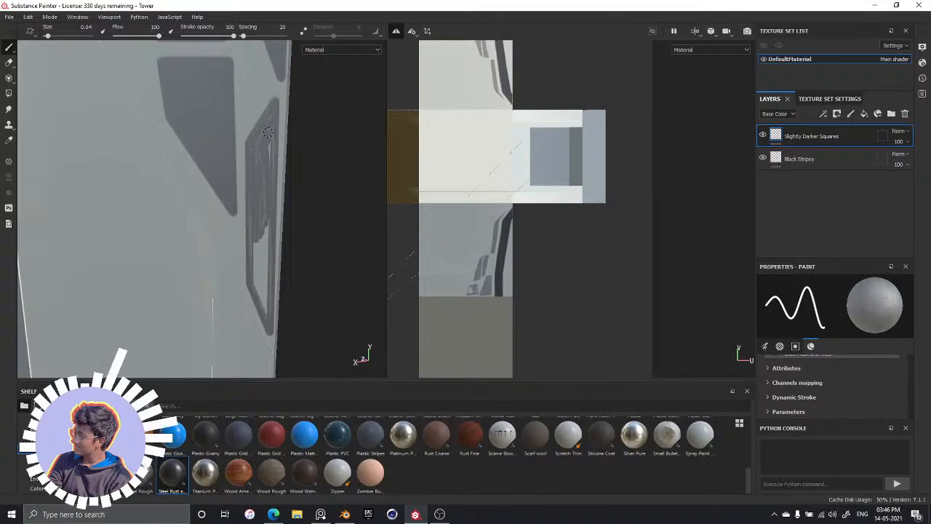
pyautogui.moveTo(251, 251)
pyautogui.mouseDown()
pyautogui.moveTo(256, 246)
pyautogui.moveTo(259, 261)
pyautogui.moveTo(262, 240)
pyautogui.mouseUp()
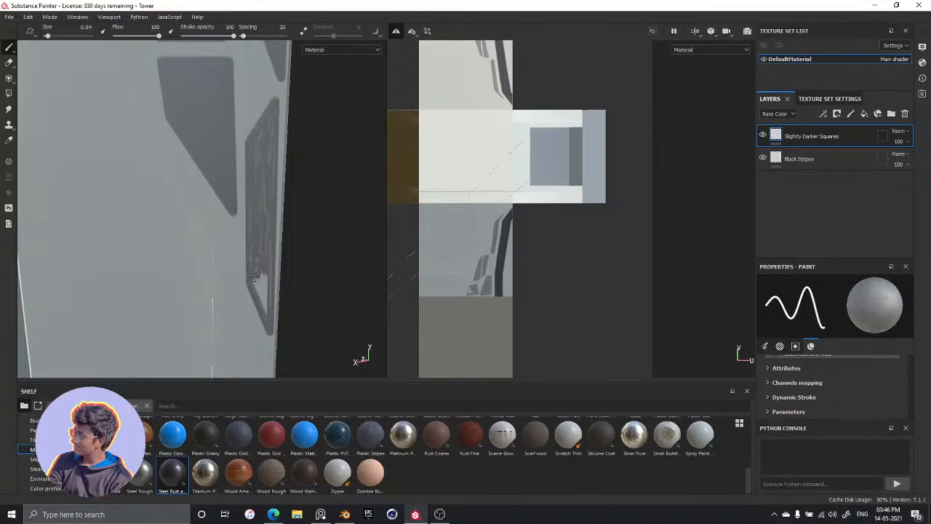
pyautogui.moveTo(259, 281); pyautogui.dragTo(264, 294)
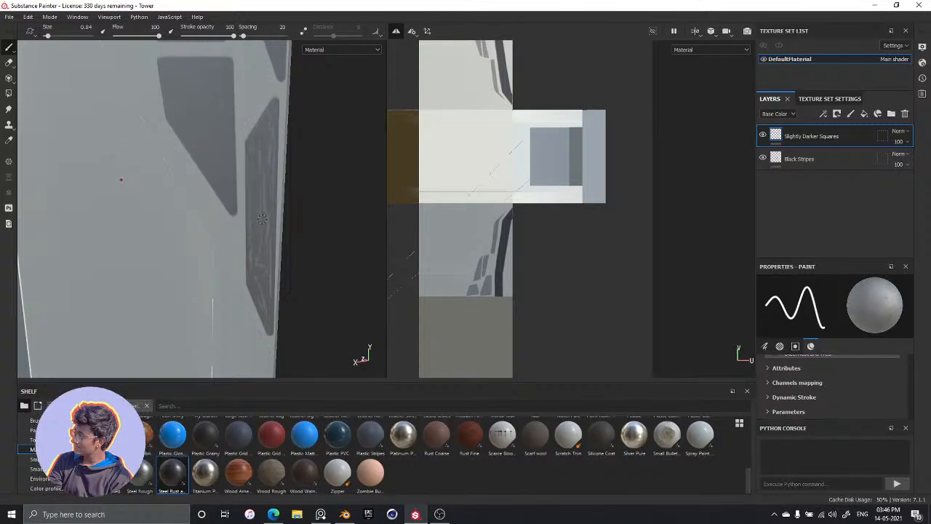
pyautogui.moveTo(250, 235)
pyautogui.keyDown('alt'); pyautogui.mouseDown()
pyautogui.moveTo(275, 210)
pyautogui.moveTo(250, 247)
pyautogui.moveTo(302, 212)
pyautogui.moveTo(143, 239)
pyautogui.moveTo(266, 215)
pyautogui.moveTo(256, 256)
pyautogui.moveTo(255, 232)
pyautogui.moveTo(286, 256)
pyautogui.moveTo(271, 125)
pyautogui.moveTo(262, 213)
pyautogui.moveTo(260, 153)
pyautogui.moveTo(251, 204)
pyautogui.moveTo(270, 245)
pyautogui.moveTo(220, 230)
pyautogui.mouseUp(); pyautogui.keyUp('alt')
pyautogui.keyDown('alt'); pyautogui.moveTo(250, 203); pyautogui.dragTo(245, 239); pyautogui.keyUp('alt')
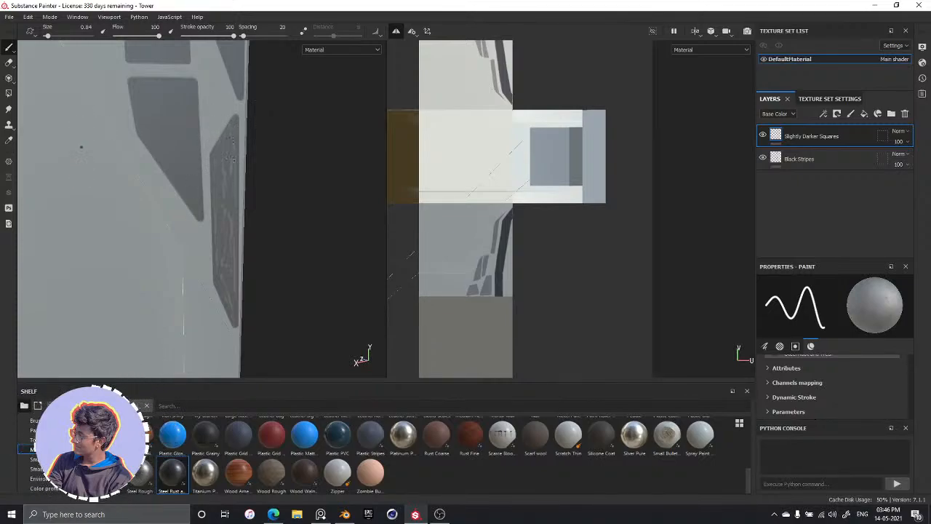
# Try to outline a small rectangle in the gap between the two uppermost grey shapes, and undo the strokes
pyautogui.keyDown('alt'); pyautogui.moveTo(189, 187); pyautogui.dragTo(199, 204); pyautogui.keyUp('alt')
pyautogui.keyDown('alt'); pyautogui.moveTo(276, 149); pyautogui.dragTo(218, 214); pyautogui.keyUp('alt')
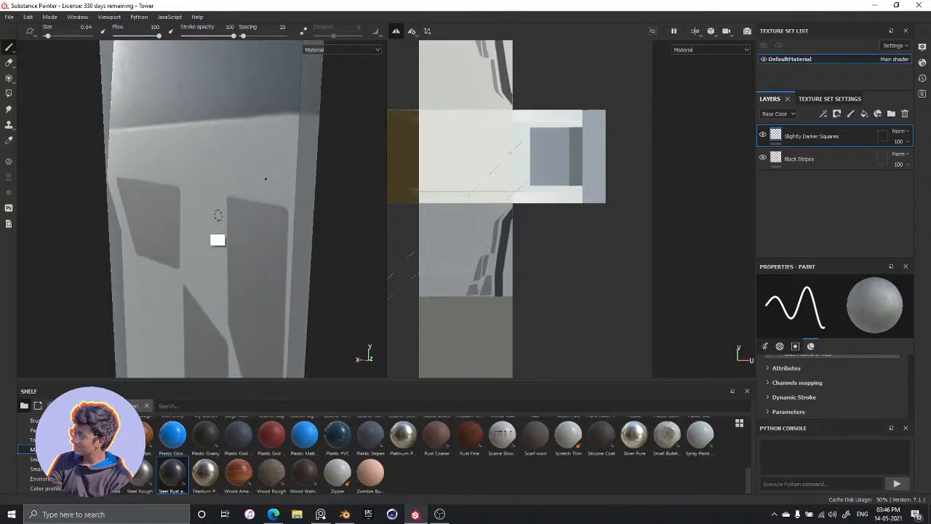
pyautogui.keyDown('alt'); pyautogui.moveTo(202, 184); pyautogui.dragTo(224, 185); pyautogui.keyUp('alt')
pyautogui.keyDown('alt'); pyautogui.moveTo(186, 216); pyautogui.dragTo(222, 211); pyautogui.keyUp('alt')
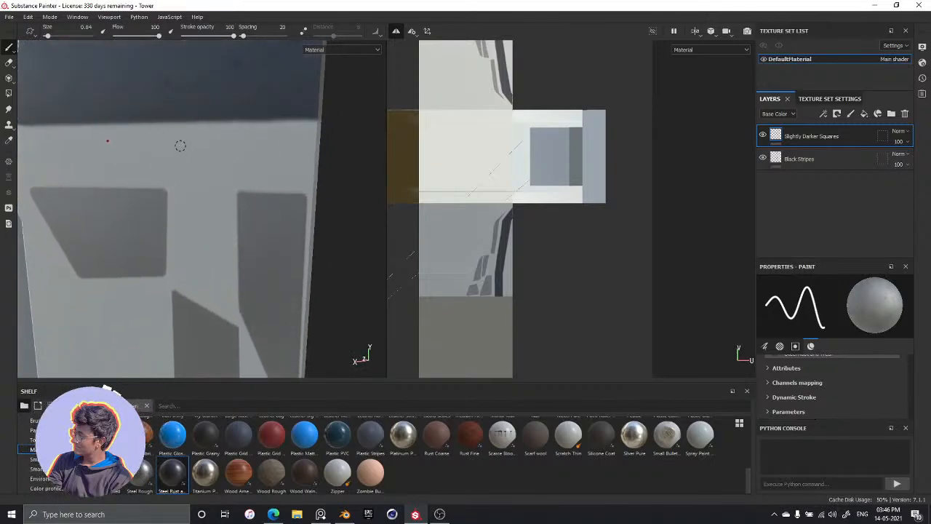
pyautogui.press('shift')
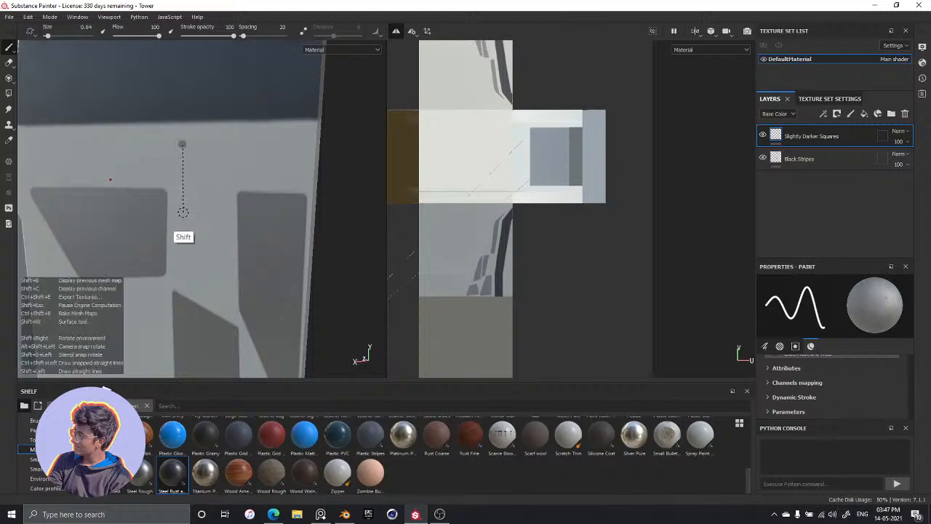
pyautogui.keyDown('shift'); pyautogui.click(185, 217); pyautogui.keyUp('shift')
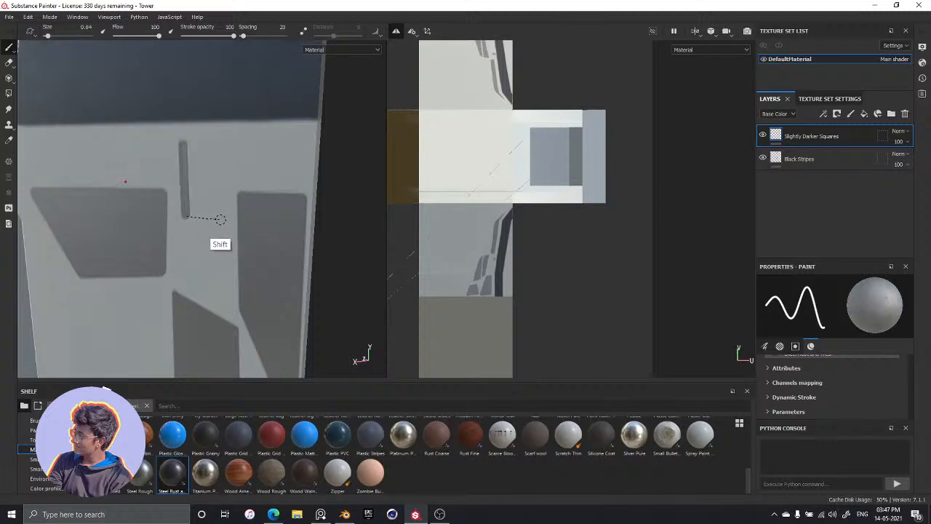
pyautogui.keyDown('shift'); pyautogui.click(221, 217); pyautogui.keyUp('shift')
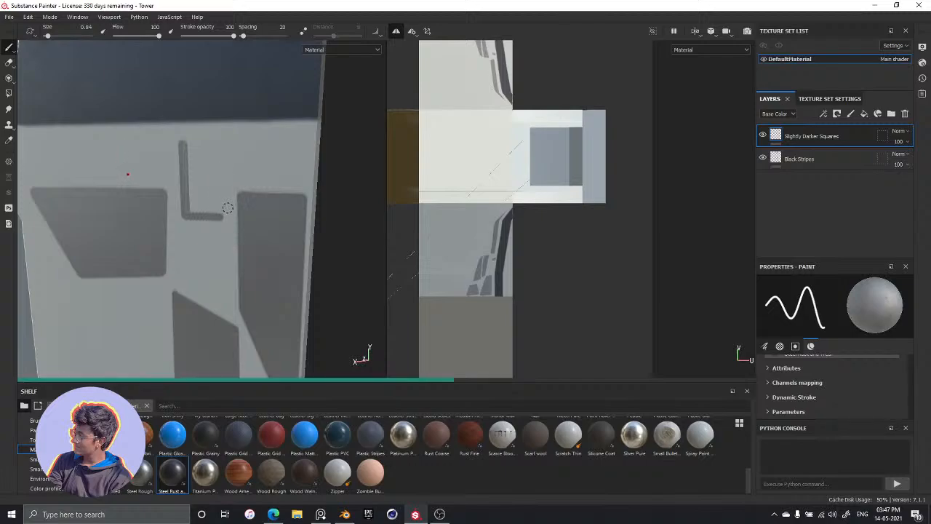
pyautogui.hotkey('ctrl', 'z')
pyautogui.hotkey('ctrl', 'z')
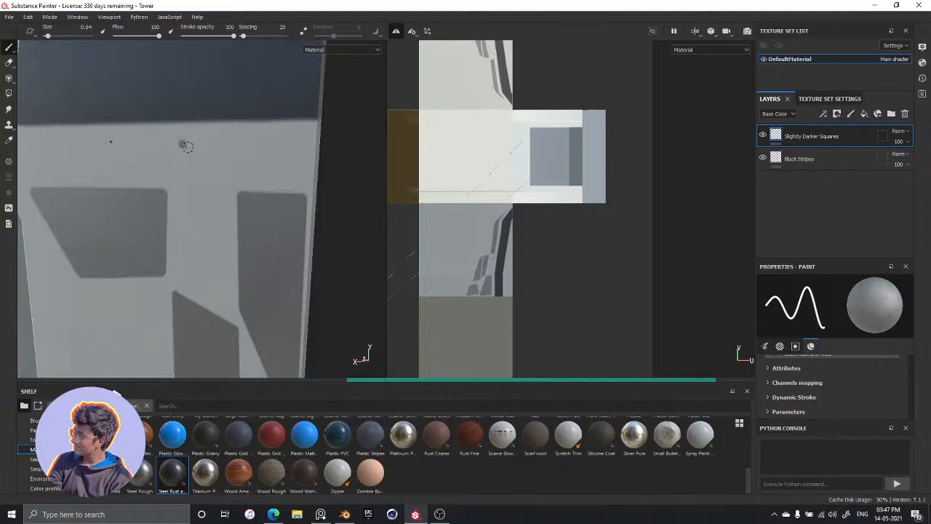
pyautogui.hotkey('ctrl', 'z')
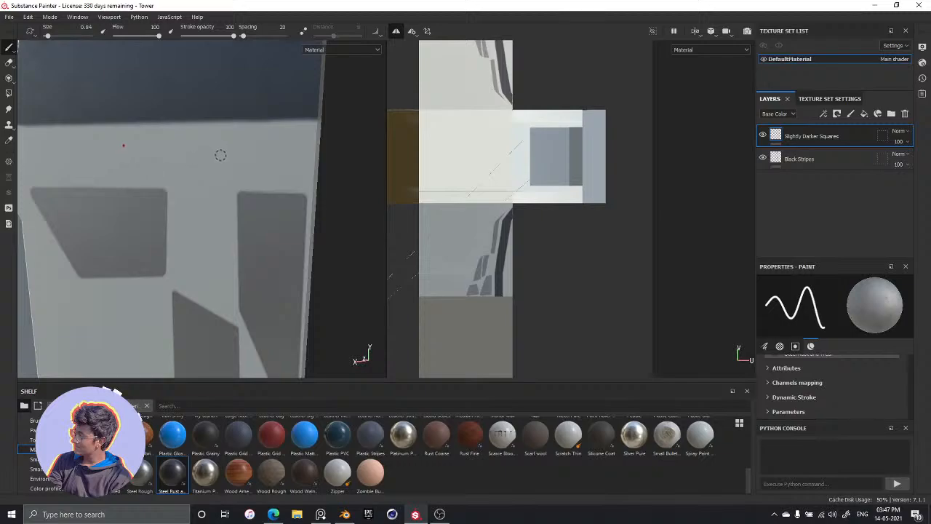
# Outline a small upright rectangle between the two uppermost grey shapes with straight strokes and fill it in
pyautogui.moveTo(206, 178)
pyautogui.mouseDown(button='middle')
pyautogui.moveTo(214, 61)
pyautogui.moveTo(197, 52)
pyautogui.moveTo(197, 4)
pyautogui.moveTo(229, 225)
pyautogui.moveTo(183, 177)
pyautogui.mouseUp(button='middle')
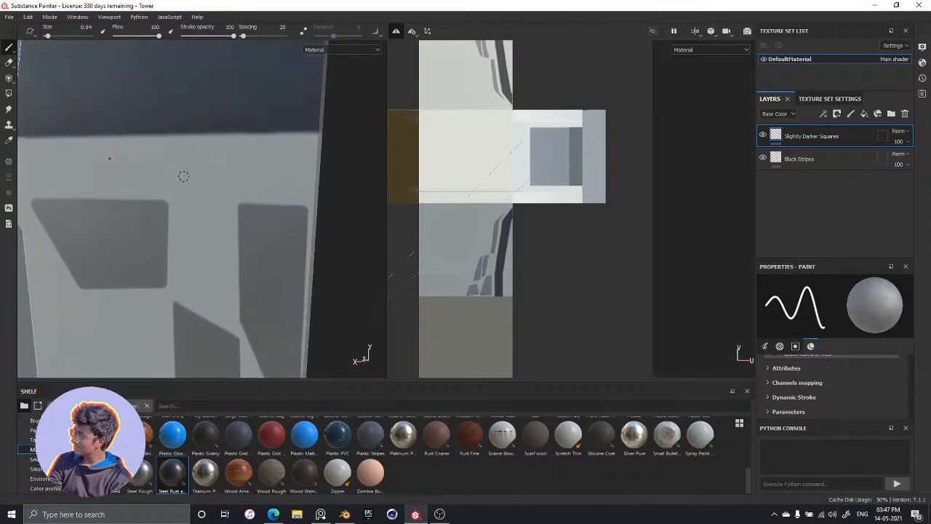
pyautogui.moveTo(189, 210)
pyautogui.mouseDown(button='middle')
pyautogui.moveTo(204, 210)
pyautogui.moveTo(222, 251)
pyautogui.moveTo(173, 160)
pyautogui.mouseUp(button='middle')
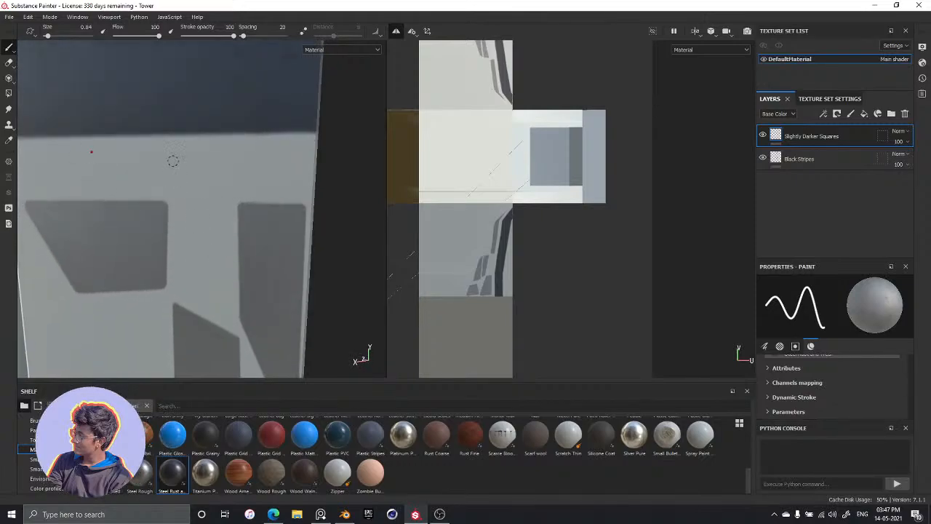
pyautogui.keyDown('shift'); pyautogui.click(187, 241); pyautogui.keyUp('shift')
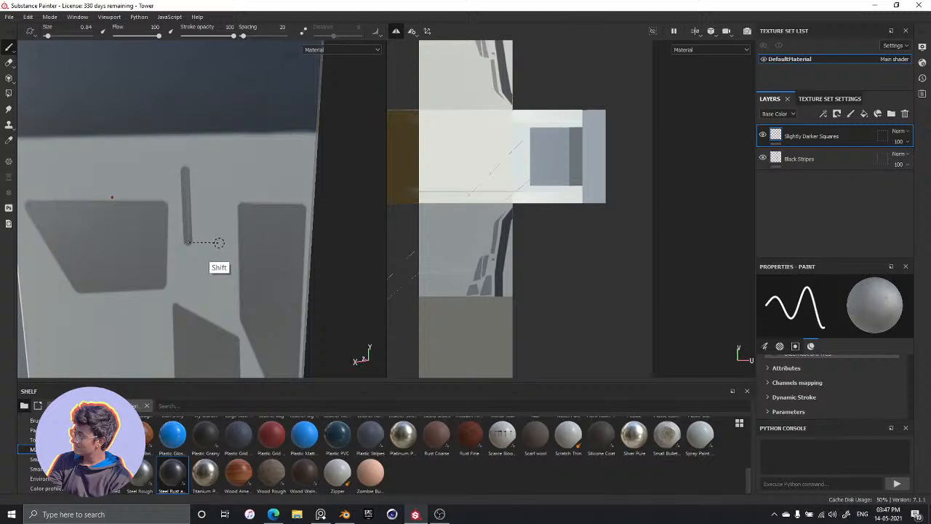
pyautogui.keyDown('shift'); pyautogui.click(220, 241); pyautogui.keyUp('shift')
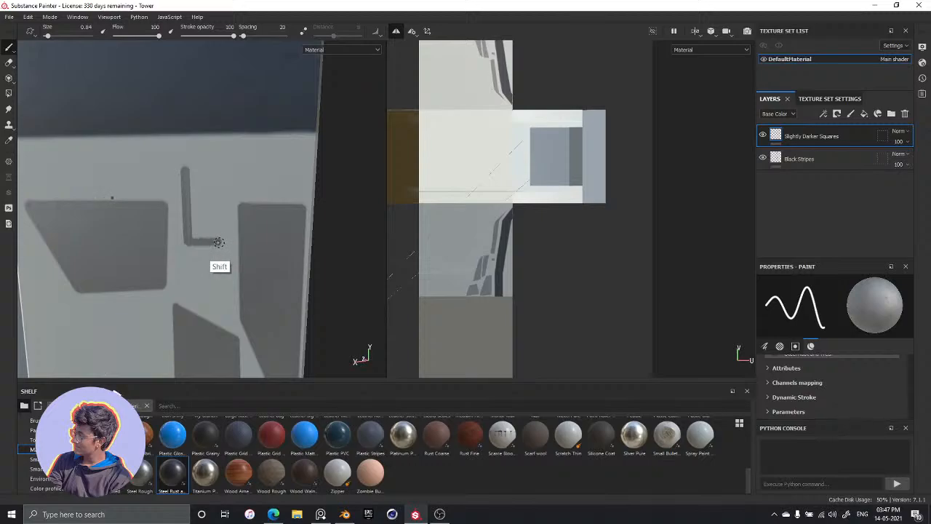
pyautogui.keyDown('shift'); pyautogui.click(218, 171); pyautogui.keyUp('shift')
pyautogui.keyDown('shift'); pyautogui.click(187, 170); pyautogui.keyUp('shift')
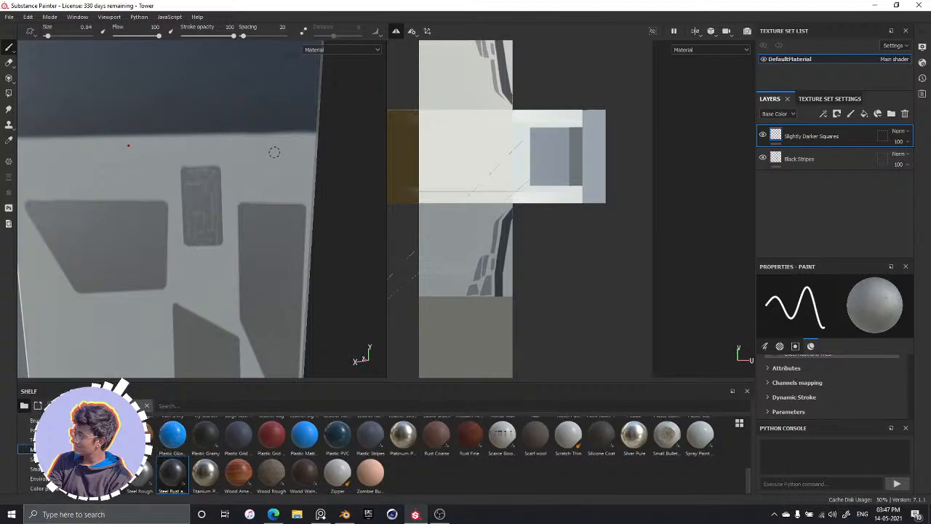
# Undo the stray dab and the fill and outline of the small rectangle between the two uppermost grey shapes
pyautogui.keyDown('alt'); pyautogui.moveTo(243, 292); pyautogui.dragTo(231, 217, button='middle'); pyautogui.keyUp('alt')
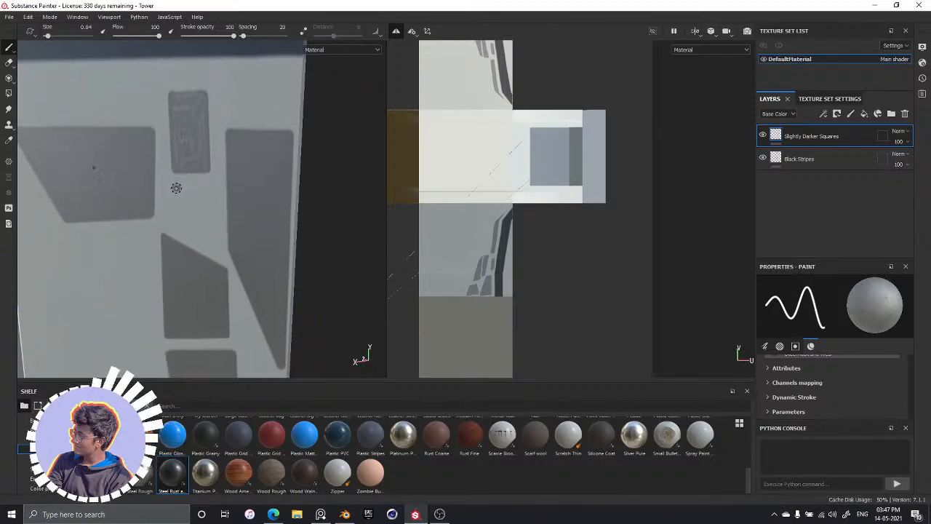
pyautogui.hotkey('ctrl', 'z')
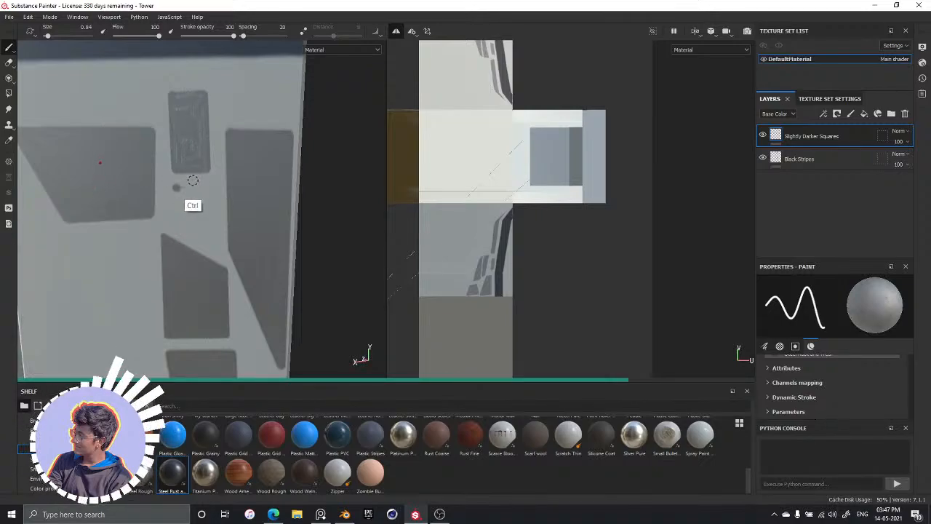
pyautogui.hotkey('ctrl', 'z')
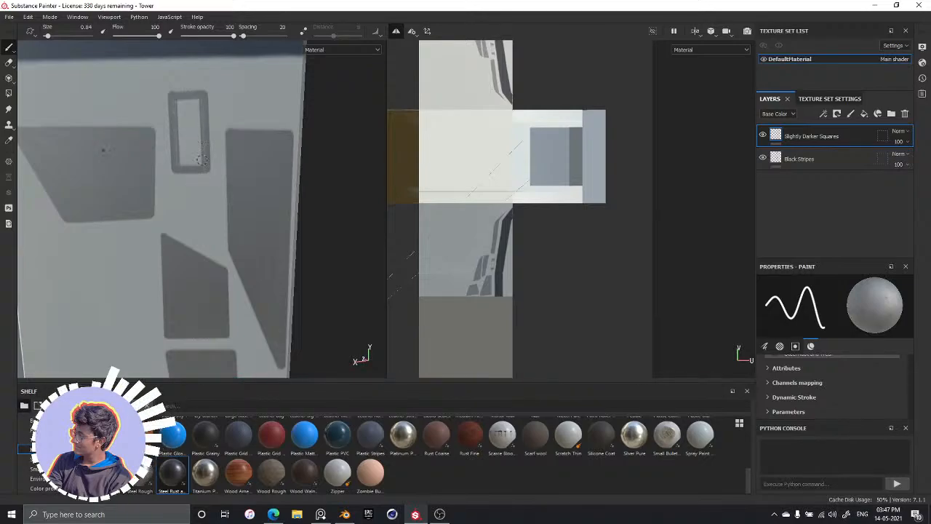
pyautogui.press('ctrl')
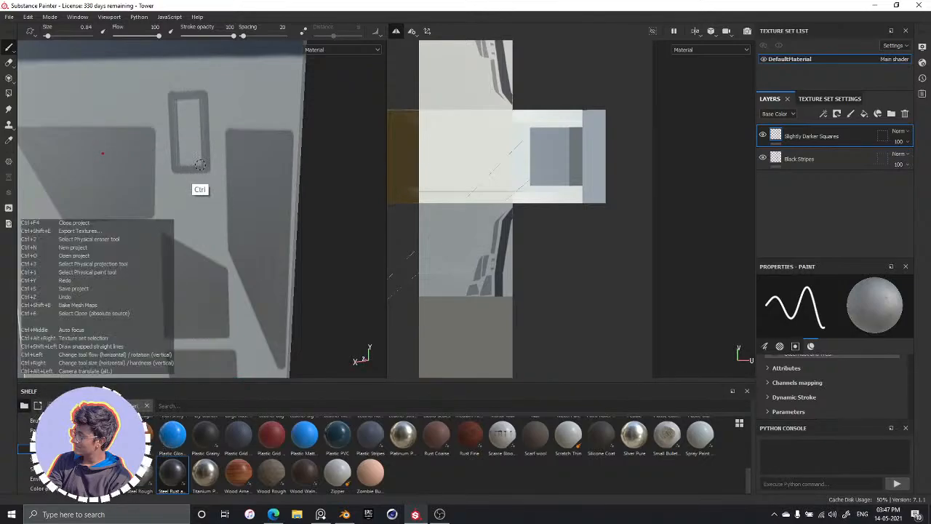
pyautogui.hotkey('ctrl', 'z')
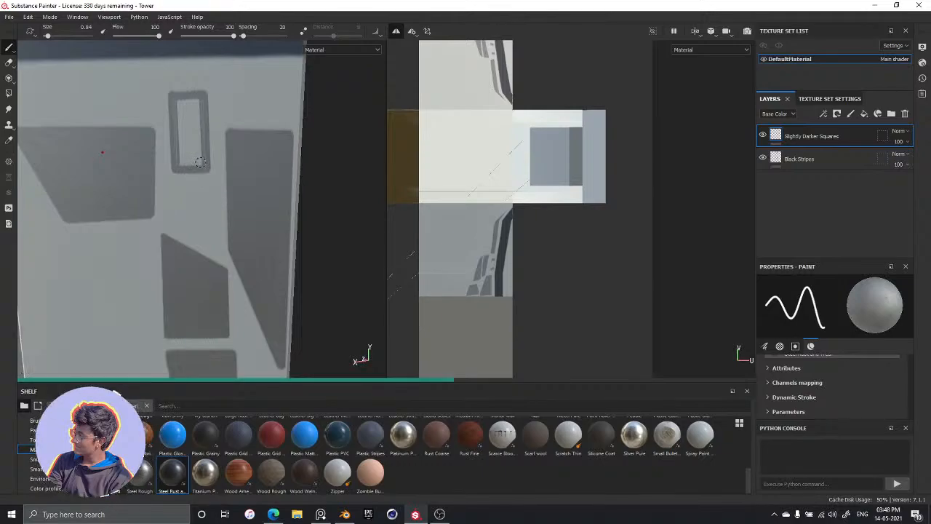
pyautogui.hotkey('ctrl', 'z')
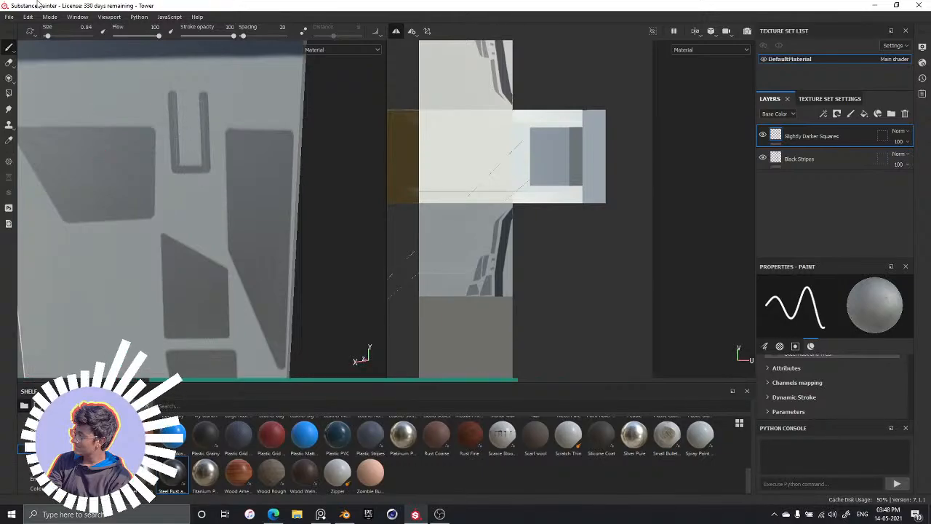
pyautogui.hotkey('ctrl', 'z')
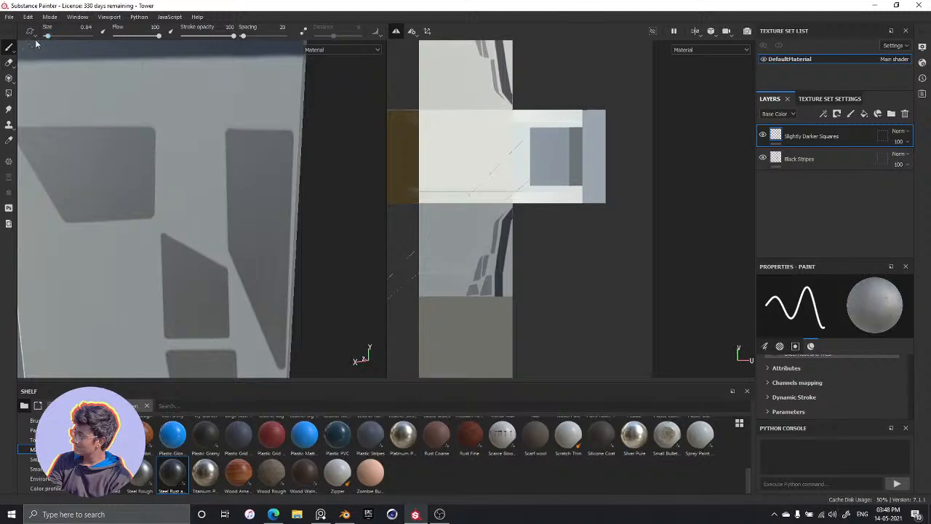
# Reduce the brush size to 0.4 and outline a small rectangle between the two uppermost grey shapes with thin straight strokes
pyautogui.moveTo(49, 37); pyautogui.dragTo(47, 39)
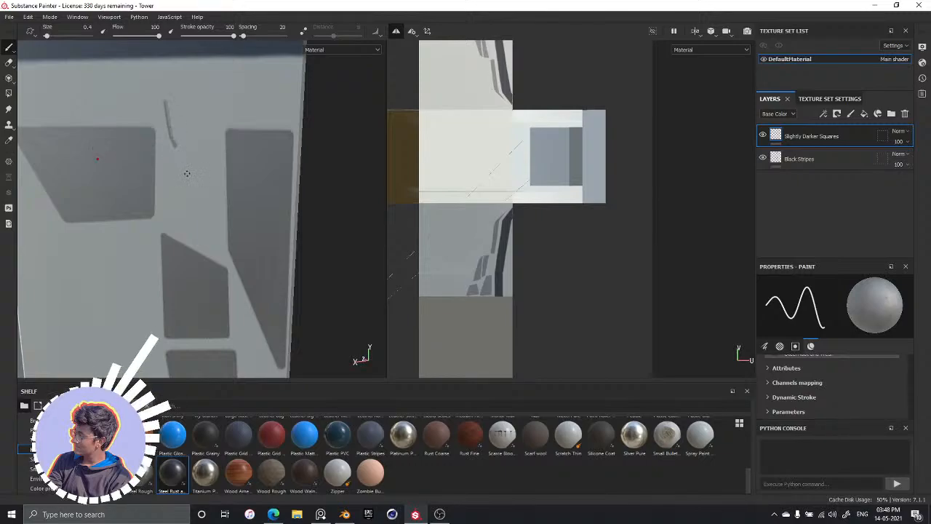
pyautogui.moveTo(167, 142)
pyautogui.mouseDown()
pyautogui.moveTo(213, 138)
pyautogui.moveTo(190, 163)
pyautogui.mouseUp()
pyautogui.hotkey('ctrl', 'z')
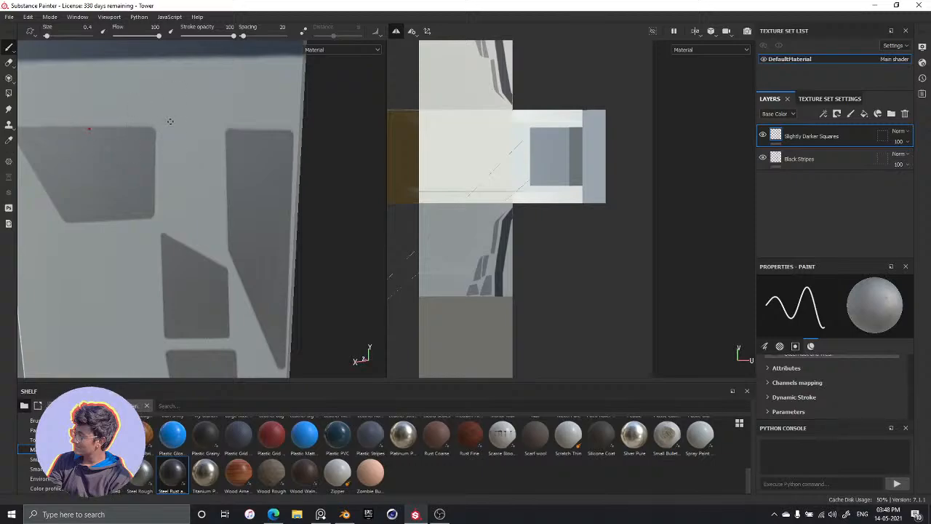
pyautogui.press('shift')
pyautogui.keyDown('shift'); pyautogui.click(173, 171); pyautogui.keyUp('shift')
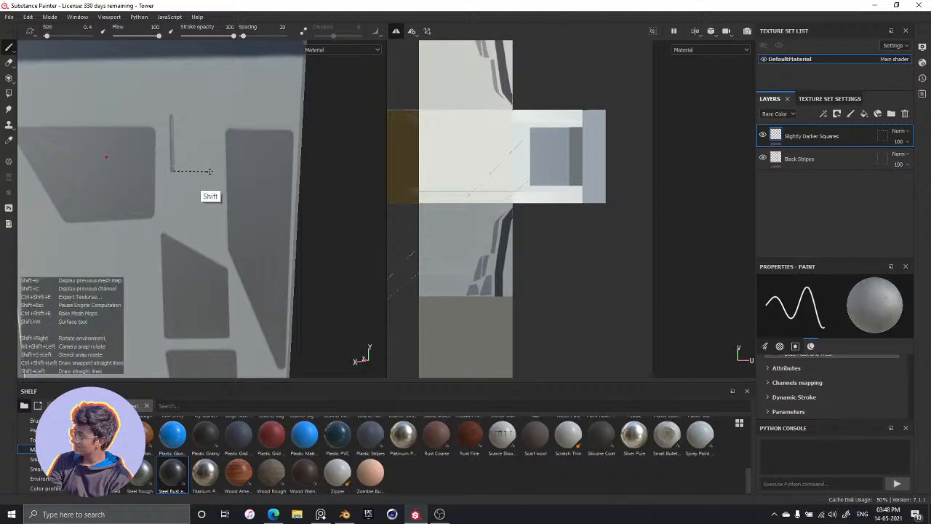
pyautogui.keyDown('shift'); pyautogui.click(213, 171); pyautogui.keyUp('shift')
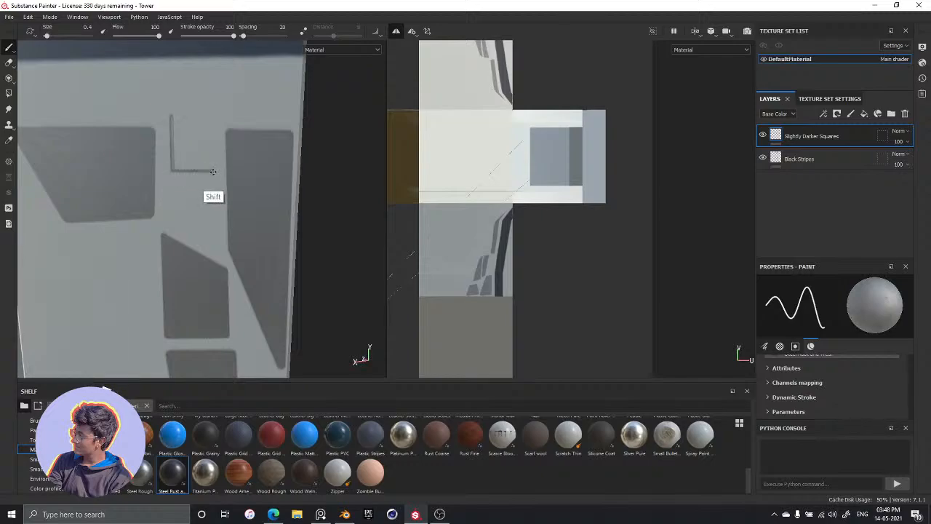
pyautogui.keyDown('shift'); pyautogui.click(211, 117); pyautogui.keyUp('shift')
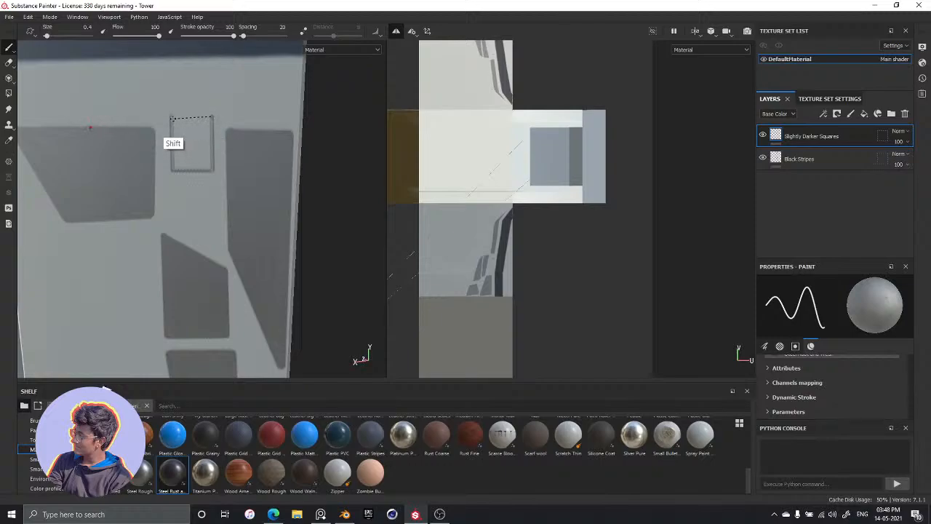
pyautogui.keyDown('shift'); pyautogui.click(172, 116); pyautogui.keyUp('shift')
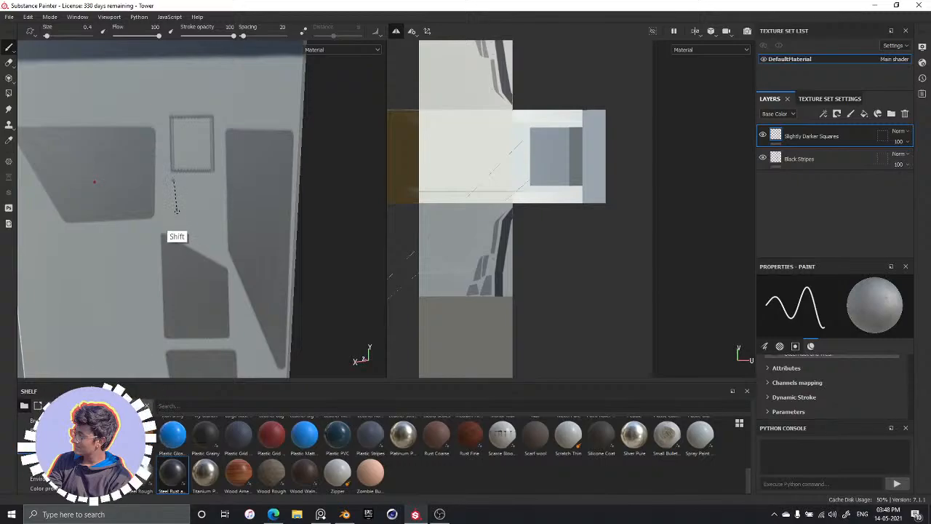
# Outline a second small rectangle directly below the first one with thin straight strokes, leaving a narrow gap between them
pyautogui.keyDown('shift'); pyautogui.click(176, 227); pyautogui.keyUp('shift')
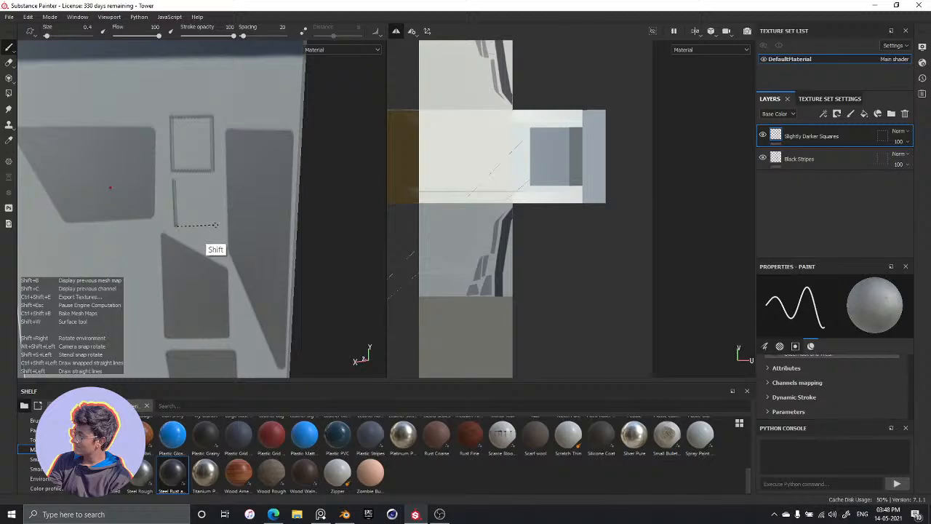
pyautogui.keyDown('shift'); pyautogui.click(216, 225); pyautogui.keyUp('shift')
pyautogui.keyDown('shift'); pyautogui.click(214, 181); pyautogui.keyUp('shift')
pyautogui.keyDown('shift'); pyautogui.click(175, 181); pyautogui.keyUp('shift')
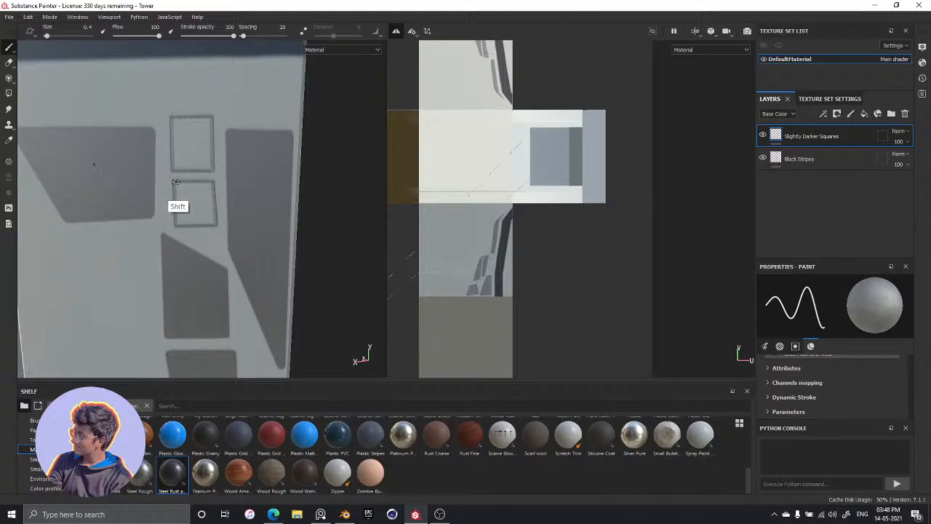
pyautogui.moveTo(221, 142)
pyautogui.keyDown('alt'); pyautogui.mouseDown()
pyautogui.moveTo(226, 182)
pyautogui.moveTo(200, 171)
pyautogui.mouseUp(); pyautogui.keyUp('alt')
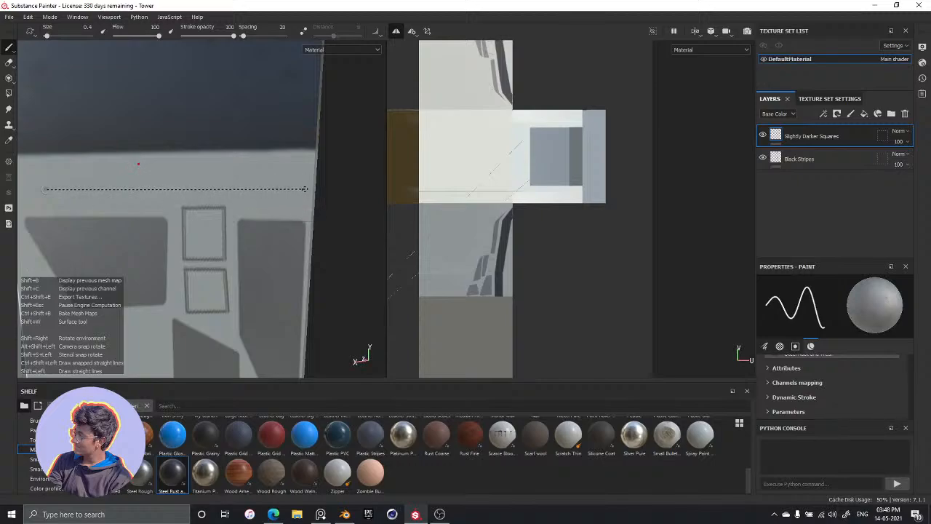
pyautogui.keyDown('shift'); pyautogui.click(304, 192); pyautogui.keyUp('shift')
pyautogui.keyDown('shift'); pyautogui.click(305, 163); pyautogui.keyUp('shift')
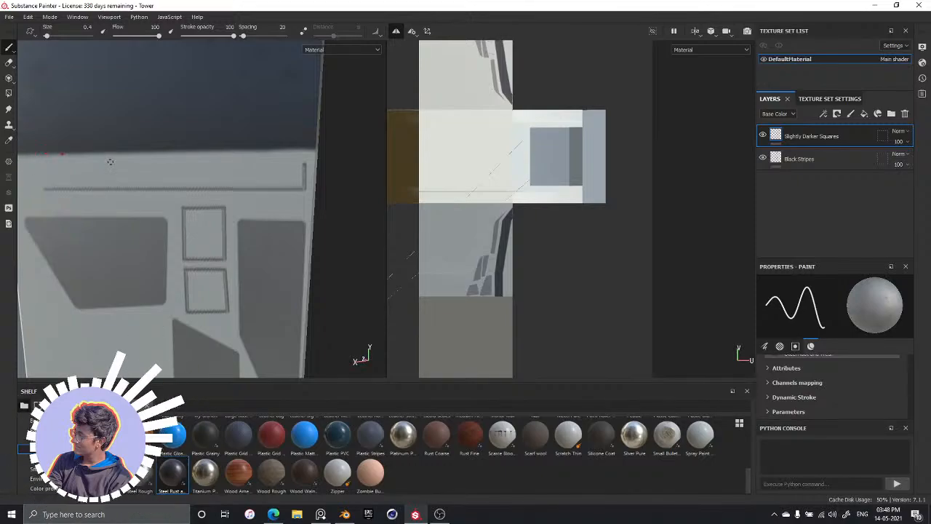
pyautogui.moveTo(91, 193)
pyautogui.mouseDown(button='middle')
pyautogui.moveTo(200, 158)
pyautogui.moveTo(215, 169)
pyautogui.mouseUp(button='middle')
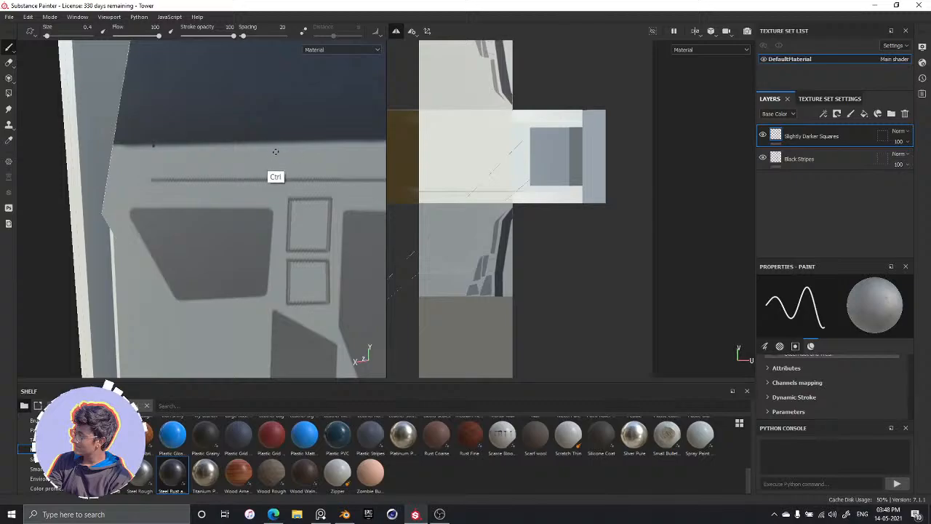
pyautogui.hotkey('ctrl', 'z')
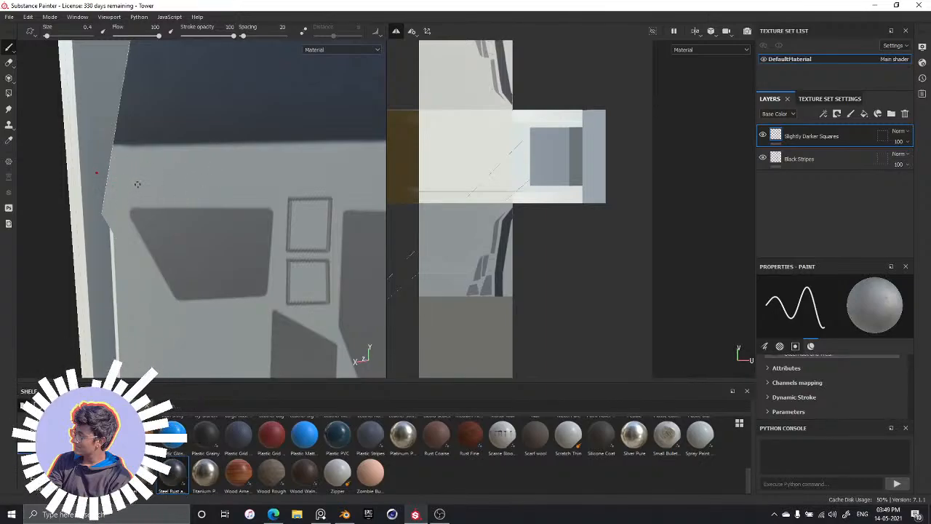
# Outline a long horizontal strip with one slanted end just below the dark band, using thin straight strokes above the grey shapes
pyautogui.press('shift')
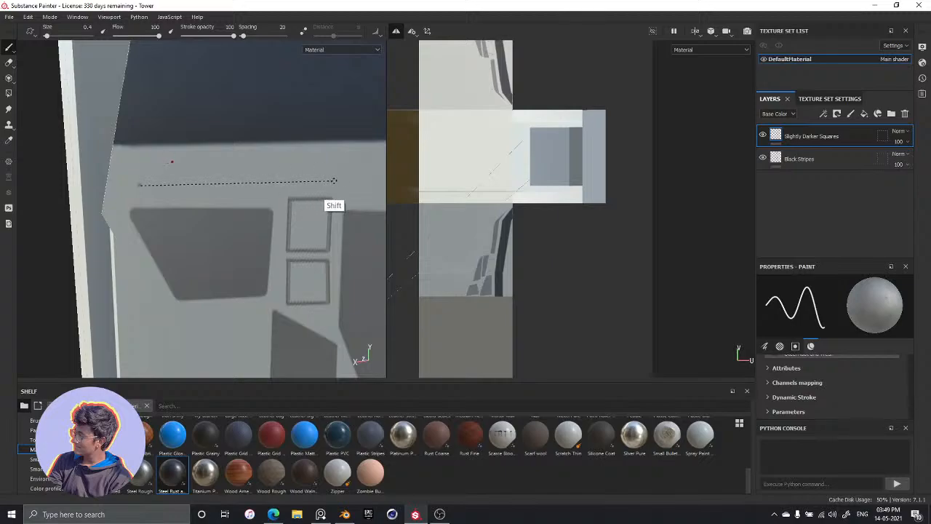
pyautogui.keyDown('shift'); pyautogui.click(362, 183); pyautogui.keyUp('shift')
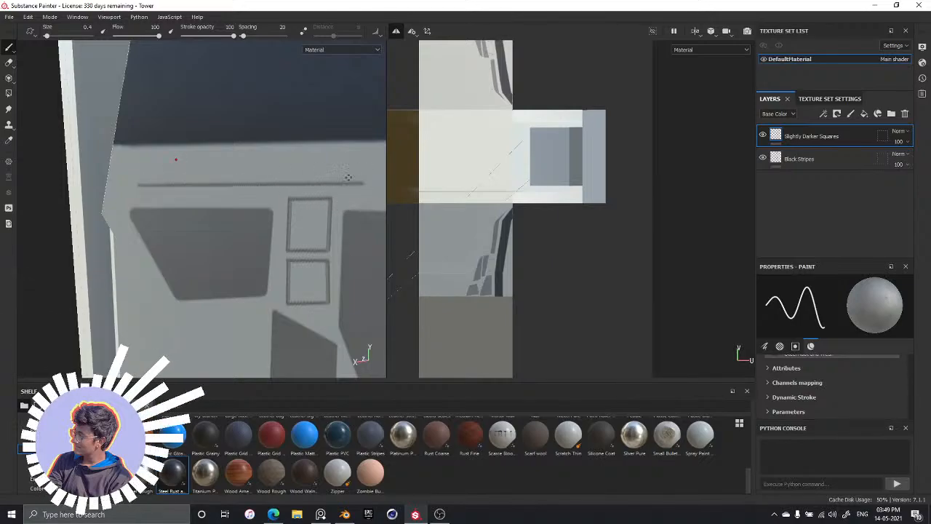
pyautogui.keyDown('shift'); pyautogui.click(330, 158); pyautogui.keyUp('shift')
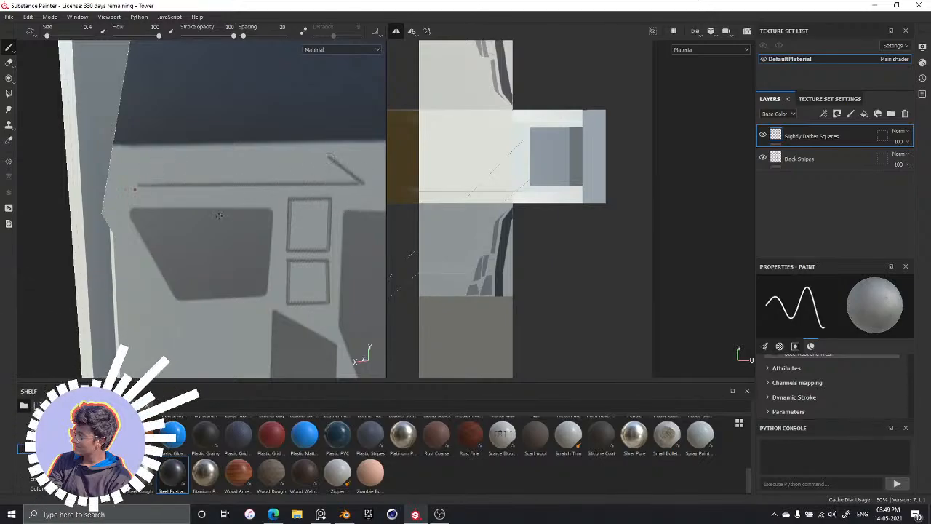
pyautogui.keyDown('shift'); pyautogui.click(137, 156); pyautogui.keyUp('shift')
pyautogui.keyDown('shift'); pyautogui.click(138, 184); pyautogui.keyUp('shift')
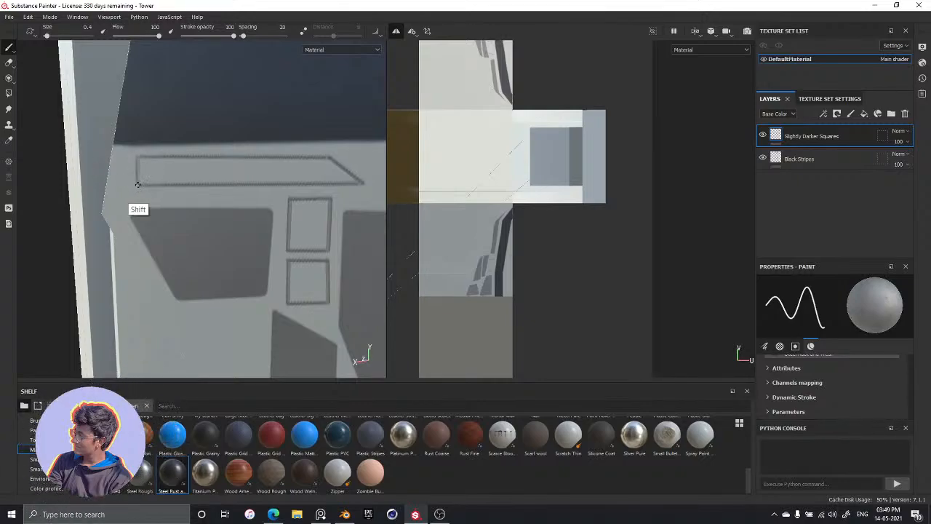
# Increase the brush size to 0.71 and try filling the square end of the long strip outline
pyautogui.keyDown('alt'); pyautogui.moveTo(309, 193); pyautogui.dragTo(229, 166, button='middle'); pyautogui.keyUp('alt')
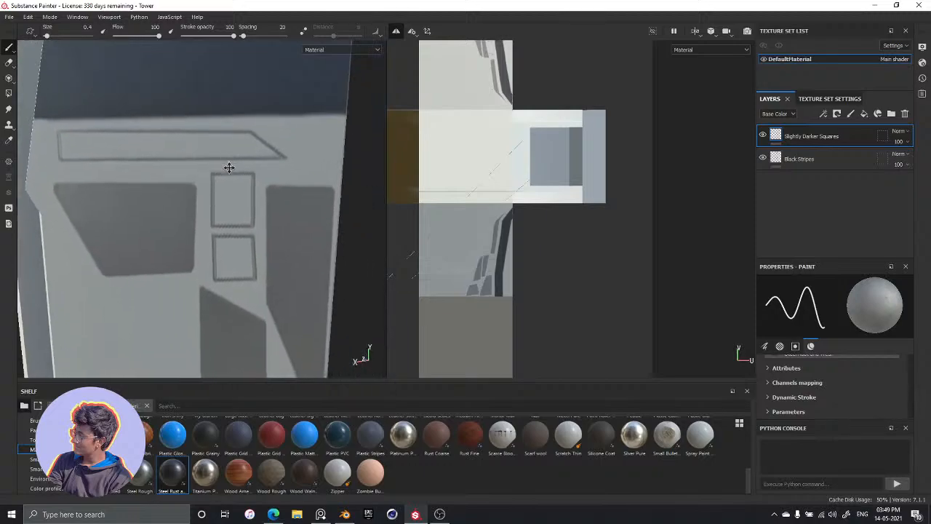
pyautogui.moveTo(46, 36); pyautogui.dragTo(48, 36)
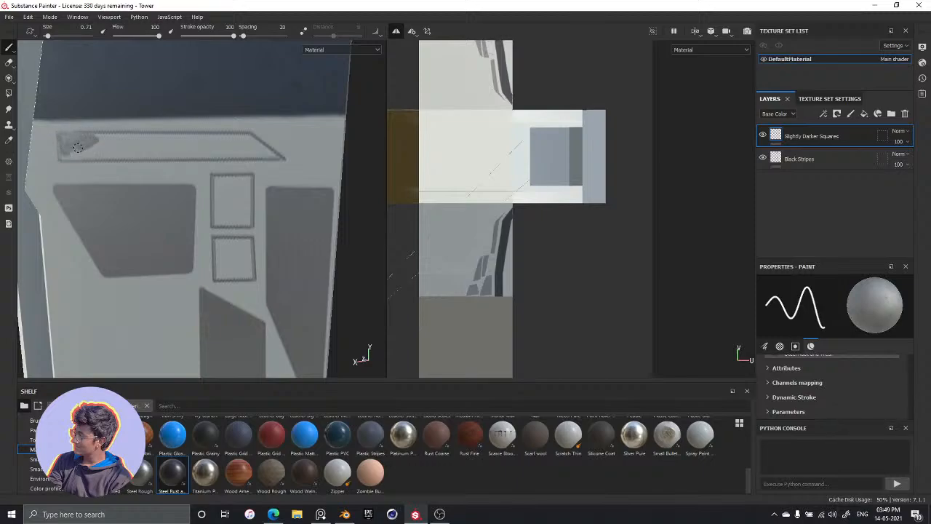
pyautogui.hotkey('ctrl', 'z')
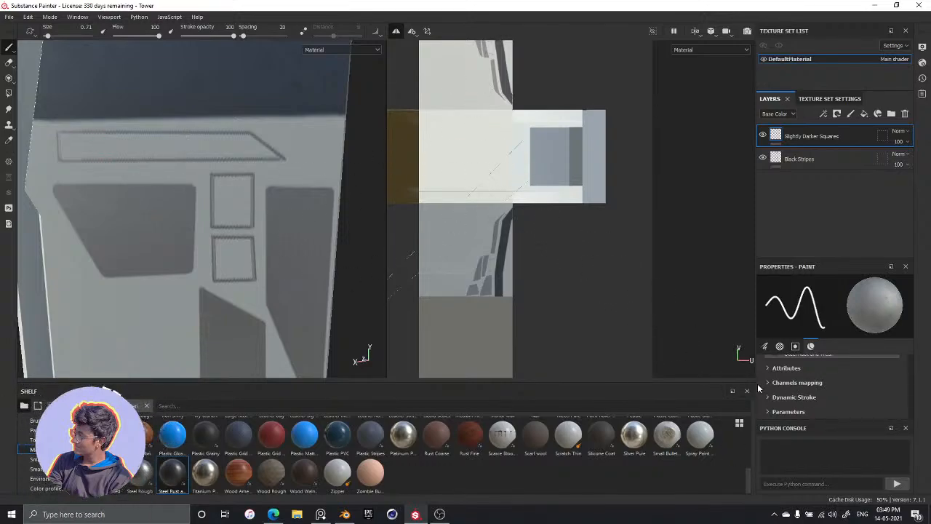
# Close the Python console and set the brush angle to 0, trying it with a stroke inside the upper small rectangle
pyautogui.scroll(-5, 887, 382)
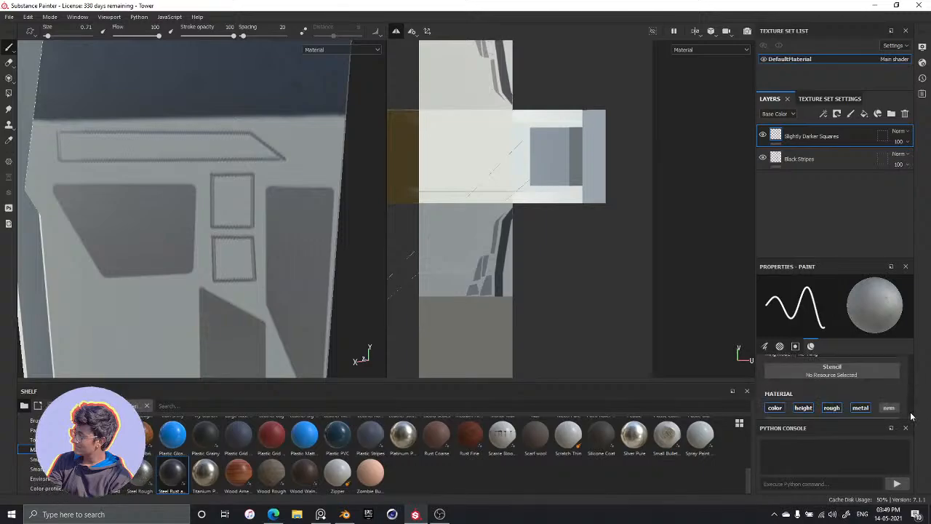
pyautogui.scroll(2, 911, 416)
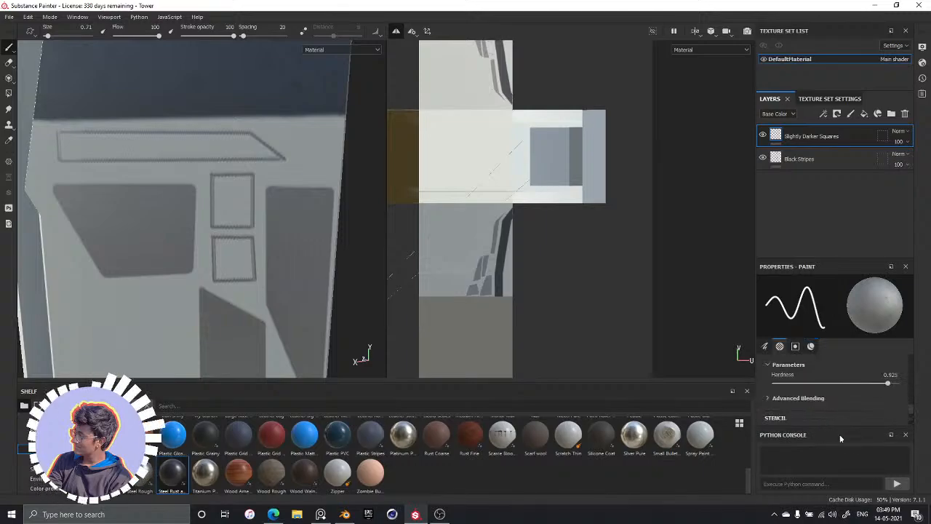
pyautogui.click(905, 427)
pyautogui.moveTo(912, 463)
pyautogui.mouseDown()
pyautogui.moveTo(911, 446)
pyautogui.moveTo(911, 478)
pyautogui.moveTo(911, 456)
pyautogui.mouseUp()
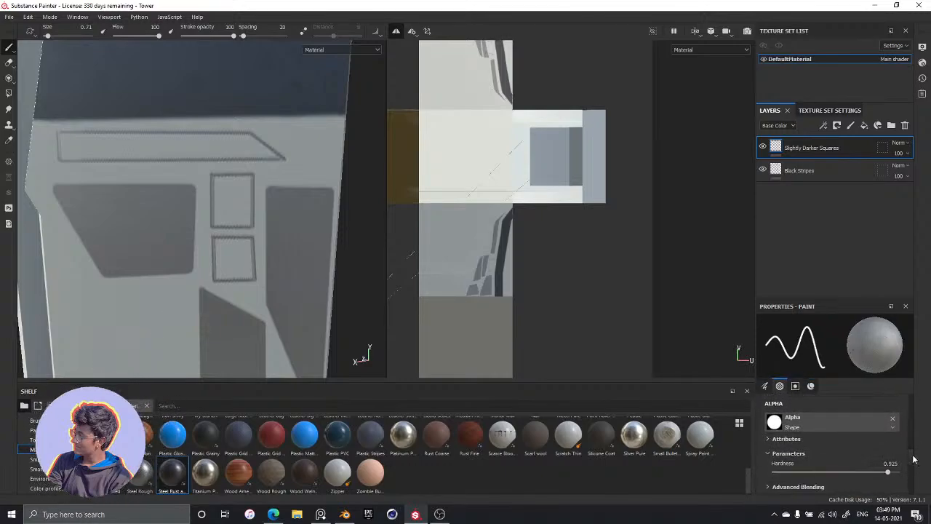
pyautogui.moveTo(911, 456); pyautogui.dragTo(914, 429)
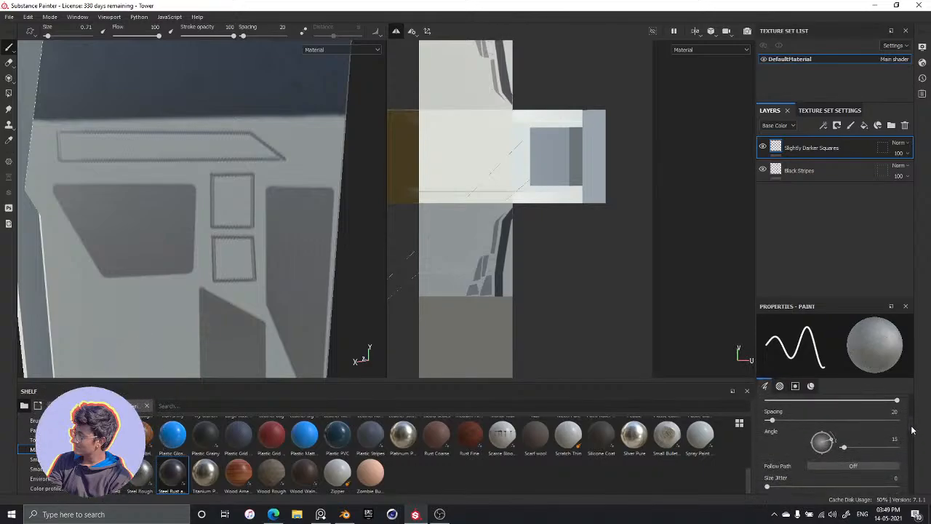
pyautogui.moveTo(849, 445); pyautogui.dragTo(785, 448)
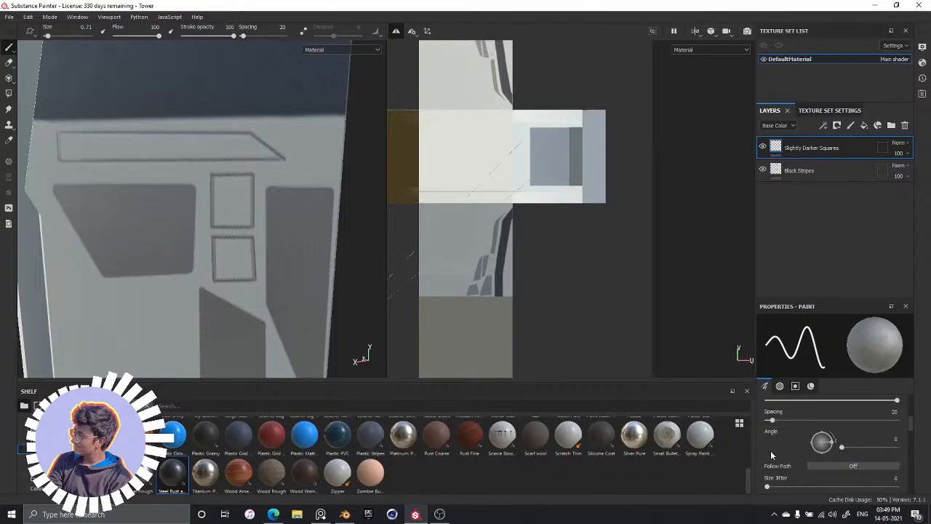
pyautogui.moveTo(231, 189); pyautogui.dragTo(220, 204)
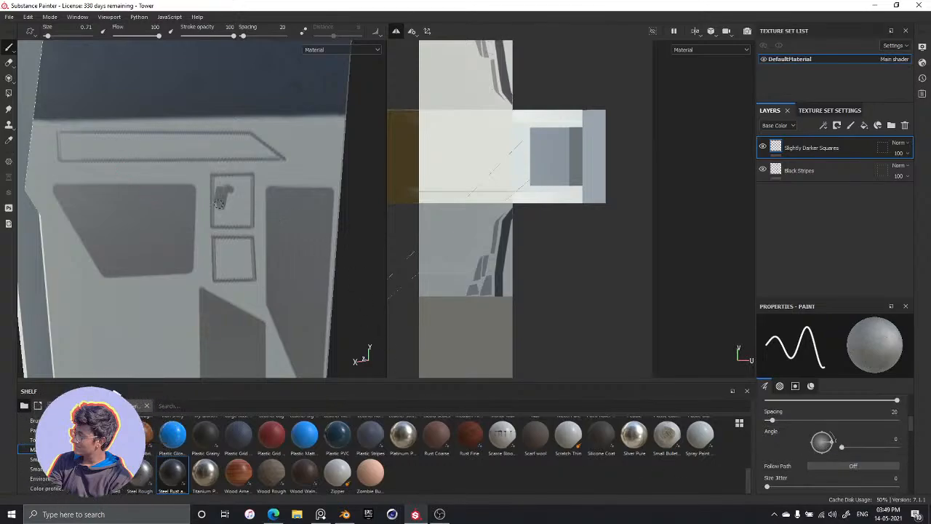
pyautogui.hotkey('ctrl', 'z')
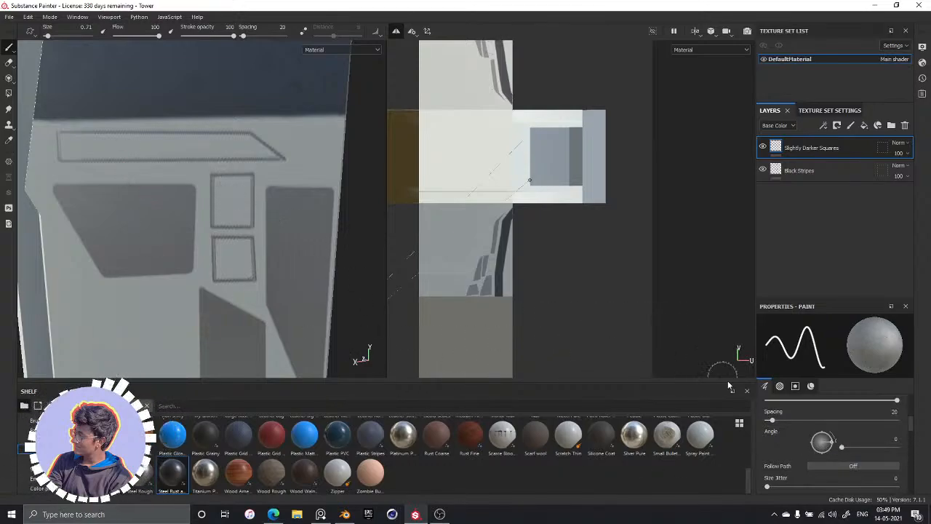
# Try a brush angle of 90 with fill strokes inside the long strip outline
pyautogui.moveTo(830, 439); pyautogui.dragTo(868, 451)
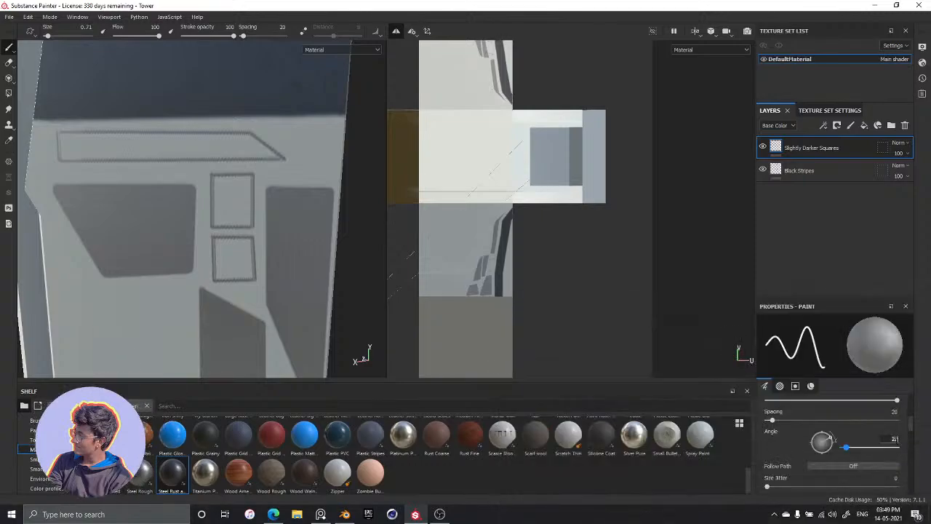
pyautogui.press('Return')
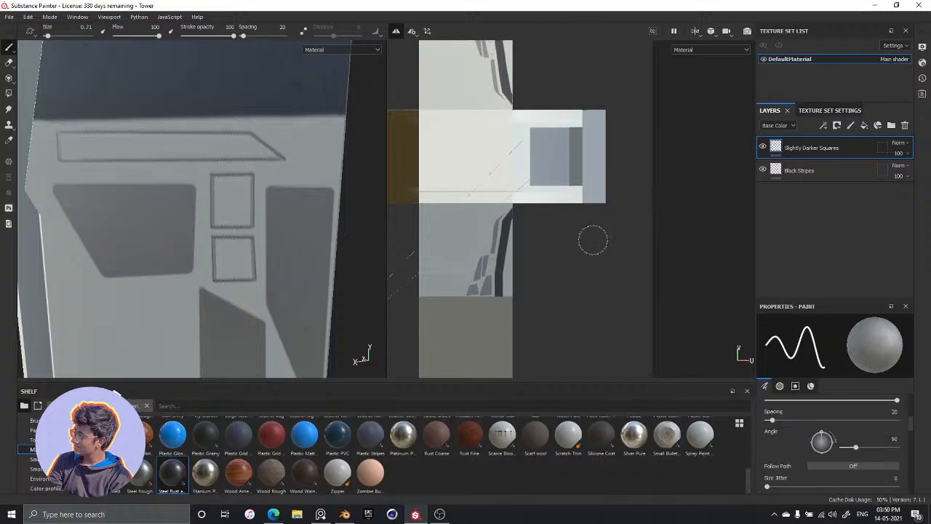
pyautogui.moveTo(167, 137); pyautogui.dragTo(250, 139)
pyautogui.moveTo(127, 147); pyautogui.dragTo(165, 142)
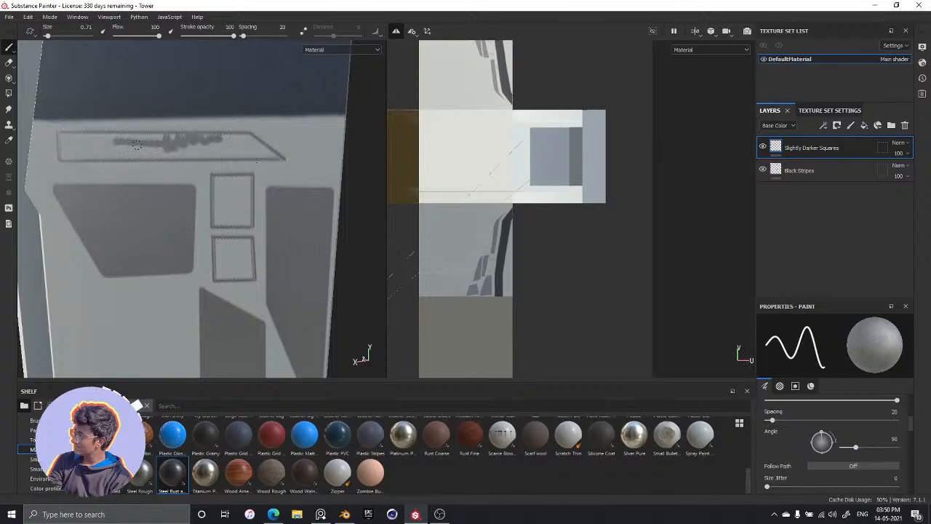
pyautogui.hotkey('ctrl', 'z')
pyautogui.hotkey('ctrl', 'z')
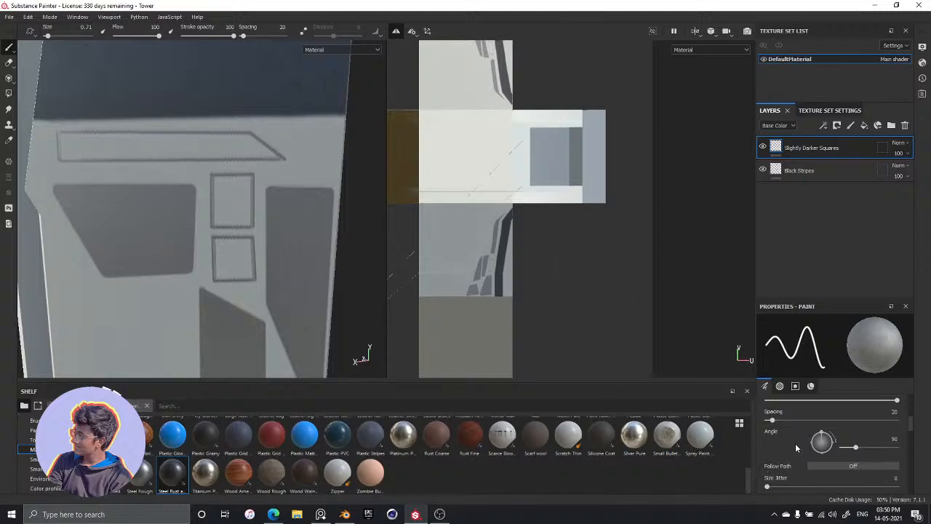
# Try a brush angle of 120 with a zigzag stroke inside the long strip outline
pyautogui.click(889, 438)
pyautogui.write('120')
pyautogui.press('Return')
pyautogui.moveTo(135, 145); pyautogui.dragTo(164, 138)
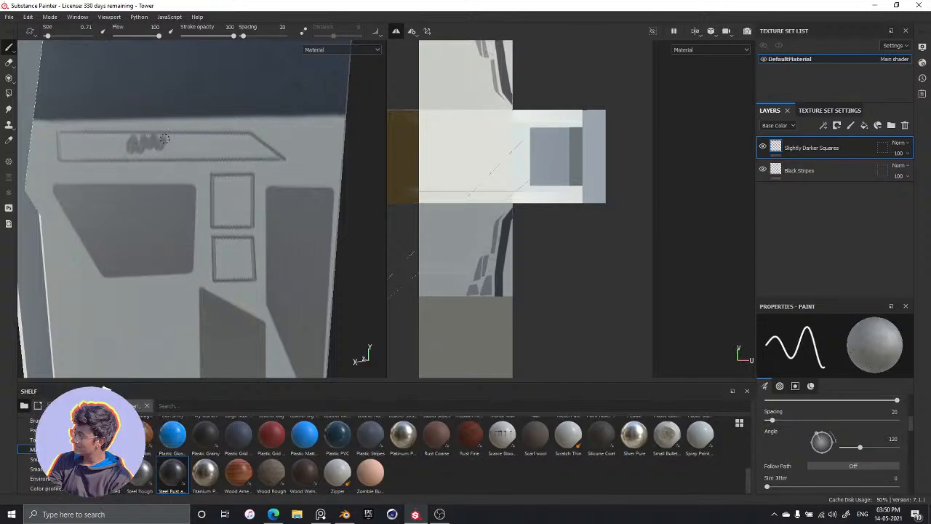
pyautogui.hotkey('ctrl', 'z')
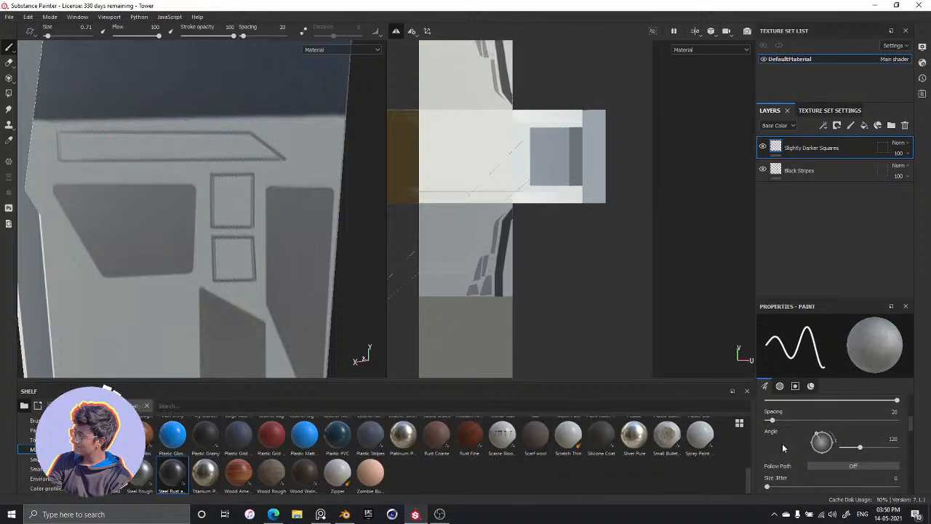
# Reduce the brush spacing to 5 and set the brush angle to 0
pyautogui.moveTo(772, 419)
pyautogui.mouseDown()
pyautogui.moveTo(896, 419)
pyautogui.moveTo(768, 421)
pyautogui.mouseUp()
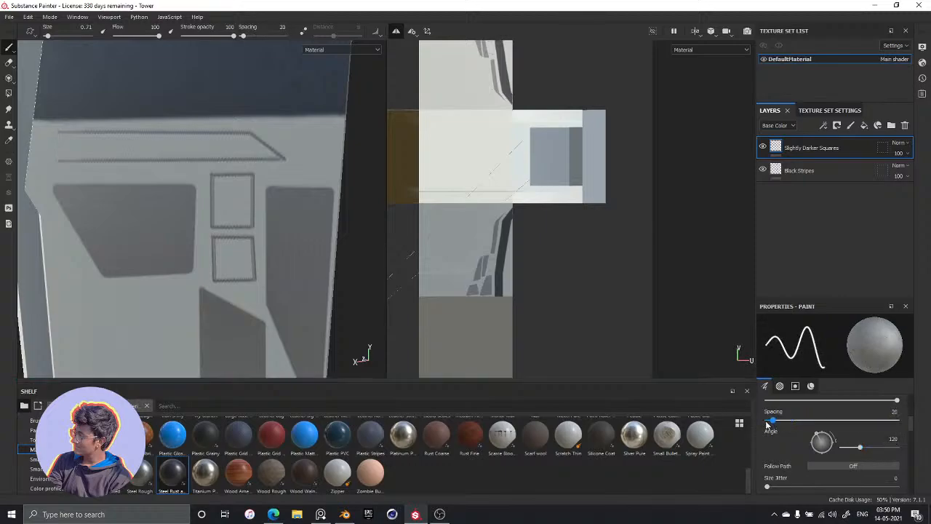
pyautogui.click(893, 440)
pyautogui.write('0')
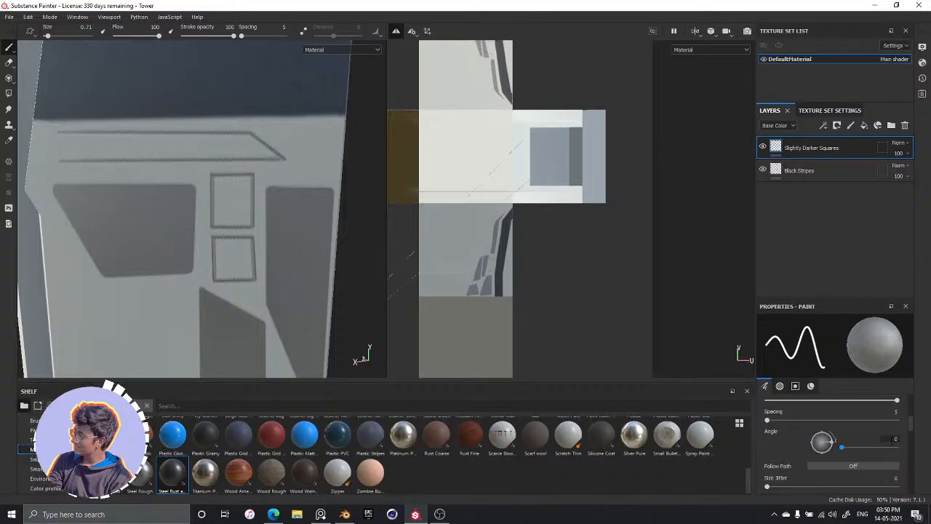
# Set the brush alpha's hardness to 0.5 and try it with a stroke inside the long strip outline
pyautogui.scroll(2, 803, 445)
pyautogui.scroll(-2, 806, 438)
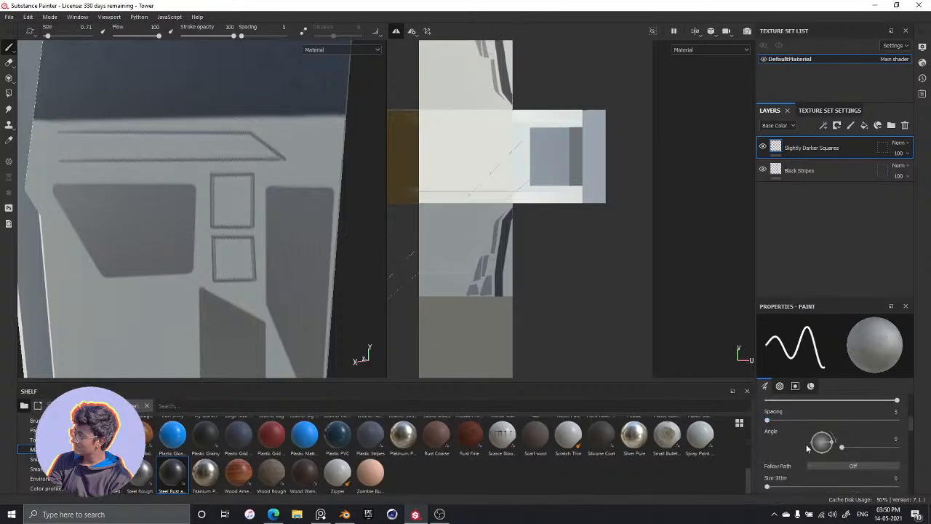
pyautogui.scroll(2, 787, 445)
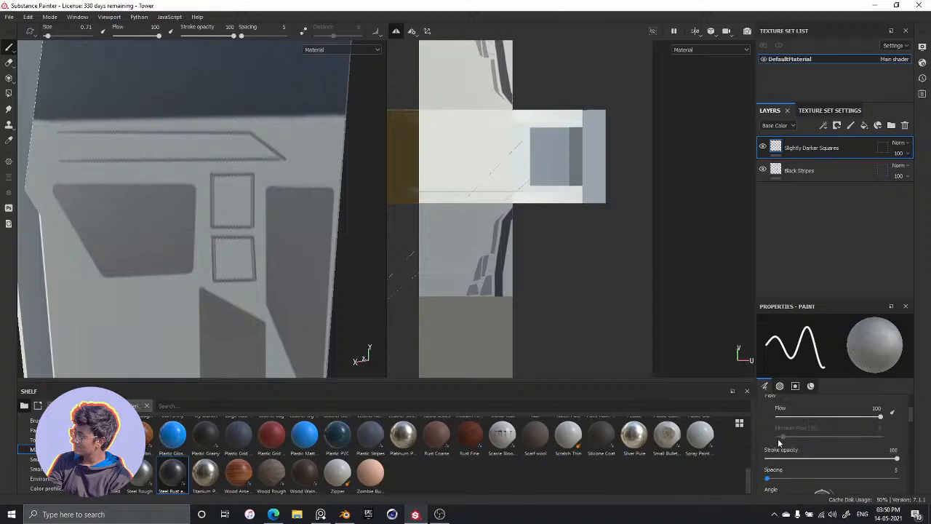
pyautogui.scroll(-1, 806, 420)
pyautogui.scroll(-5, 819, 446)
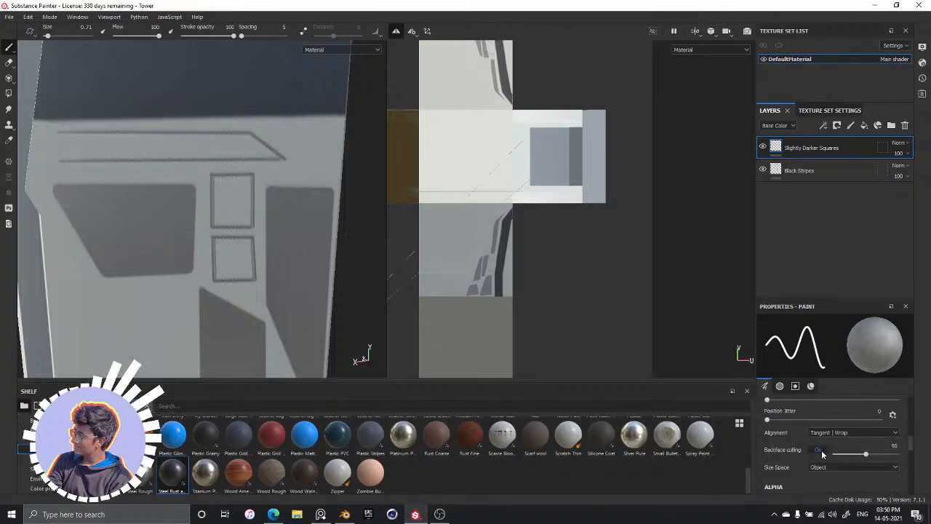
pyautogui.scroll(2, 824, 449)
pyautogui.scroll(-2, 779, 457)
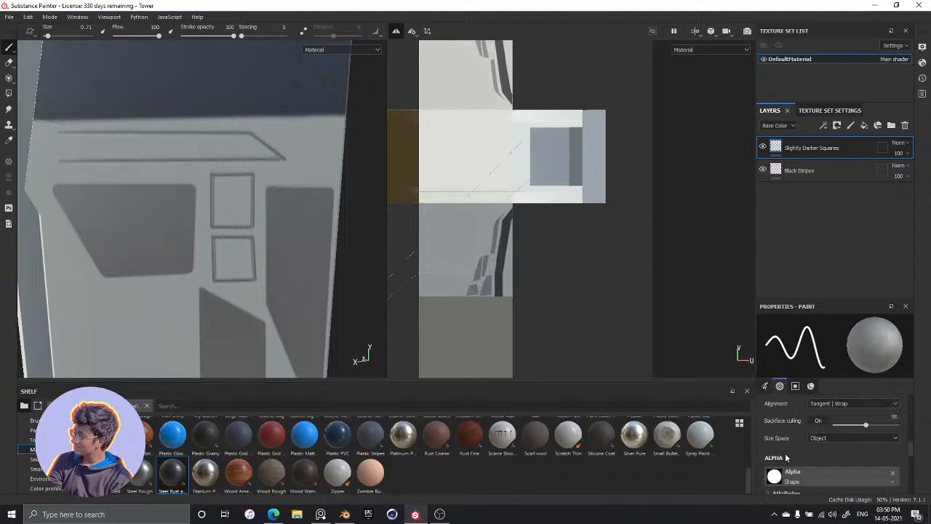
pyautogui.scroll(2, 787, 454)
pyautogui.scroll(-3, 790, 449)
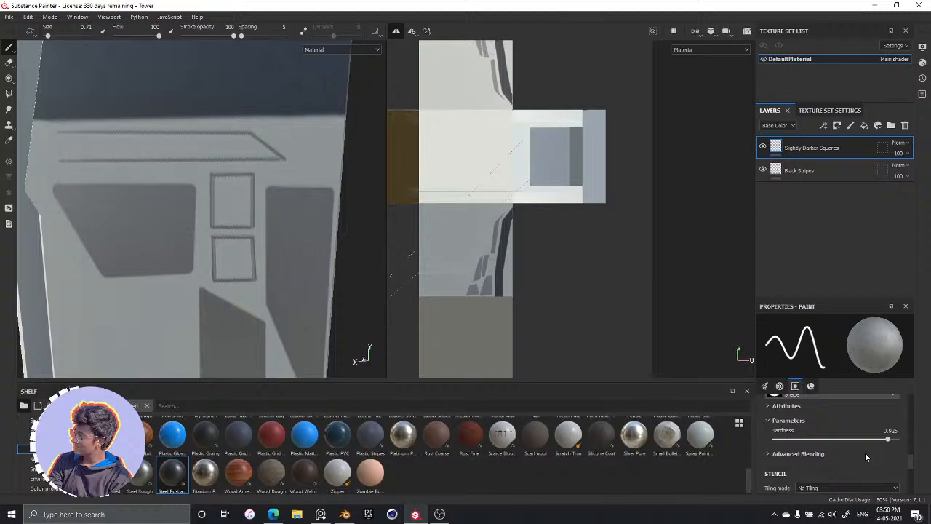
pyautogui.click(893, 429)
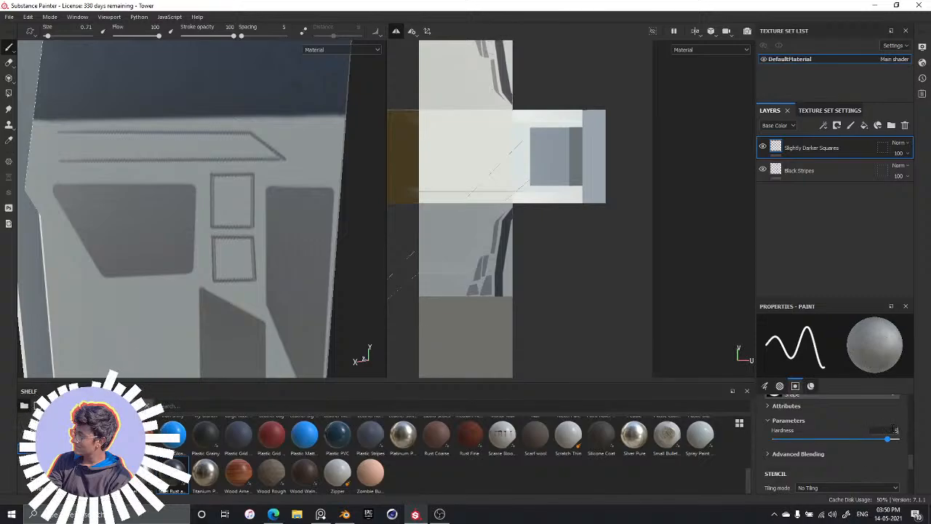
pyautogui.write('0.5')
pyautogui.press('Return')
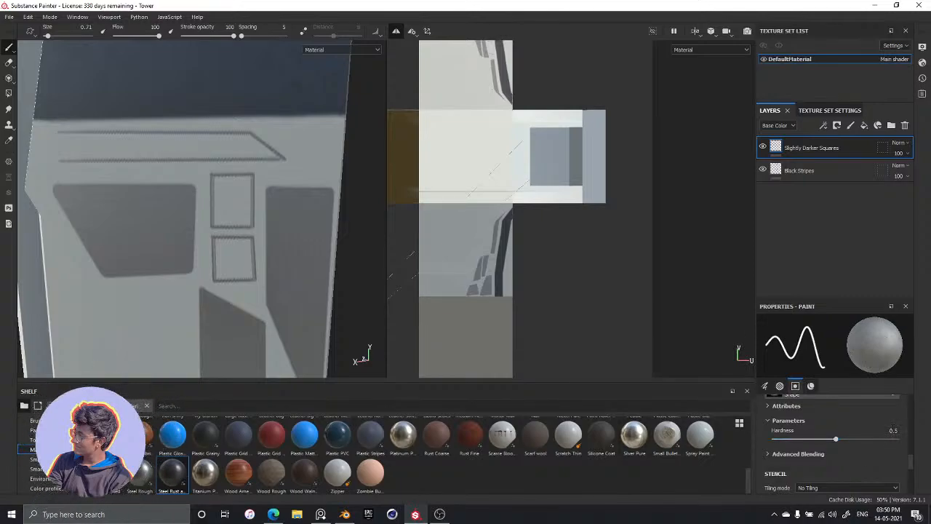
pyautogui.moveTo(108, 141); pyautogui.dragTo(160, 142)
pyautogui.hotkey('ctrl', 'z')
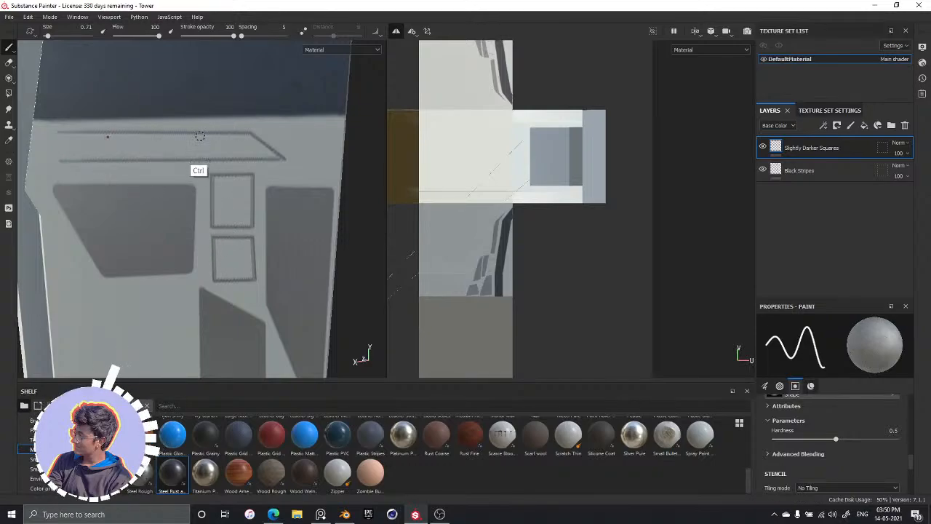
# Undo the strokes that form the long strip outline below the dark band
pyautogui.hotkey('ctrl', 'z')
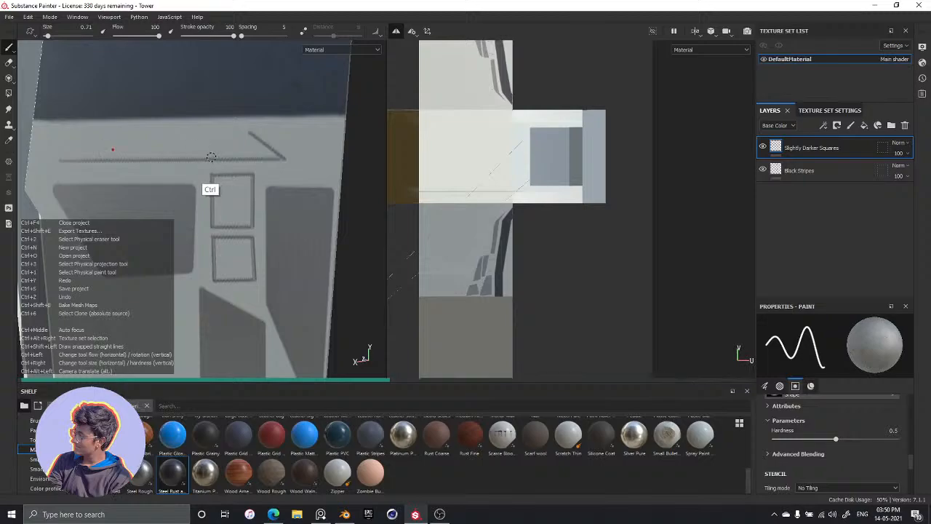
pyautogui.hotkey('ctrl', 'z')
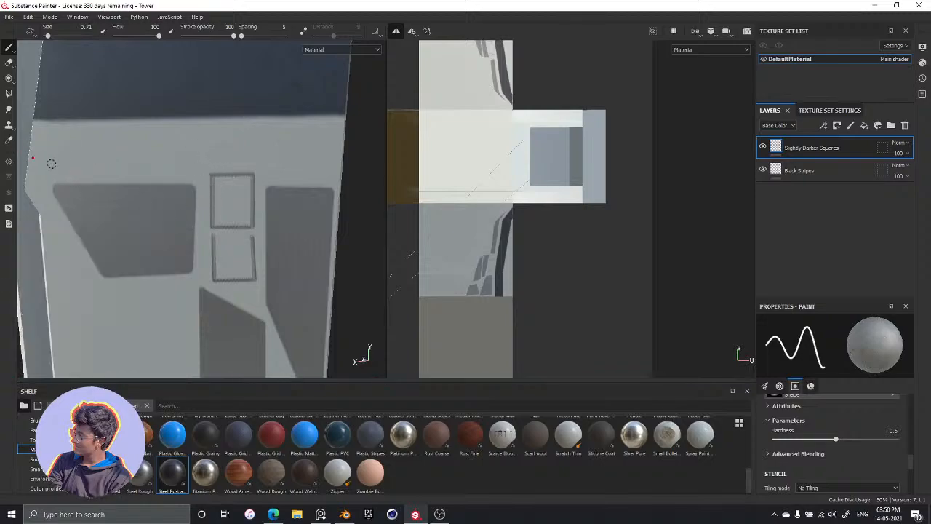
# Try outlining the long strip below the dark band as a plain rectangle with straight strokes
pyautogui.press('shift')
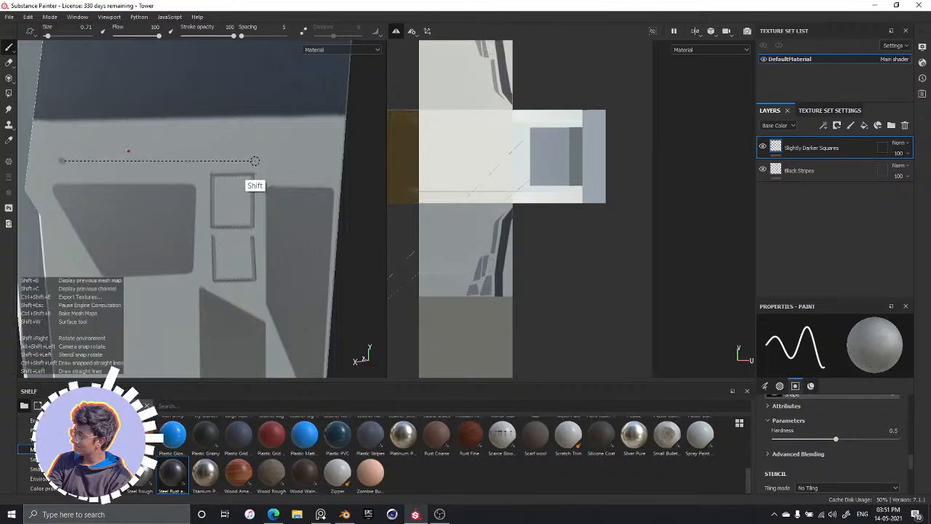
pyautogui.keyDown('shift'); pyautogui.click(263, 159); pyautogui.keyUp('shift')
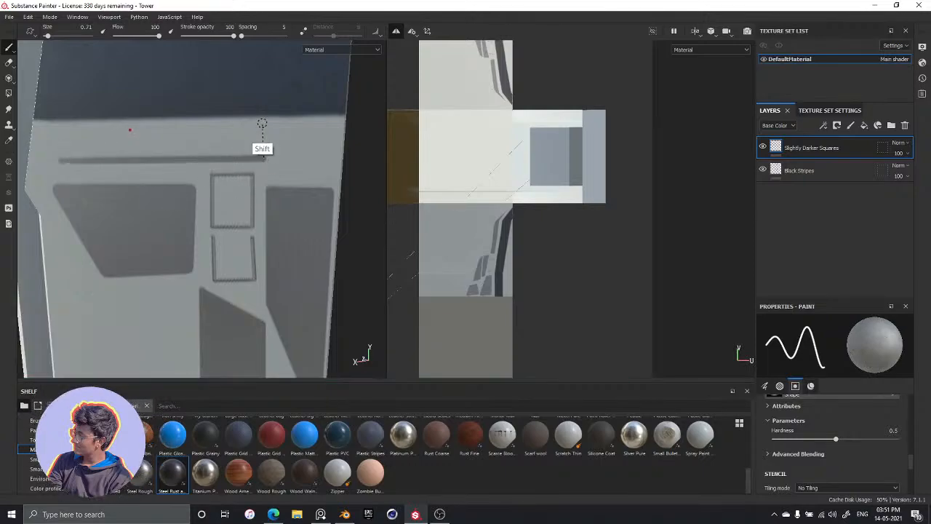
pyautogui.keyDown('shift'); pyautogui.click(260, 130); pyautogui.keyUp('shift')
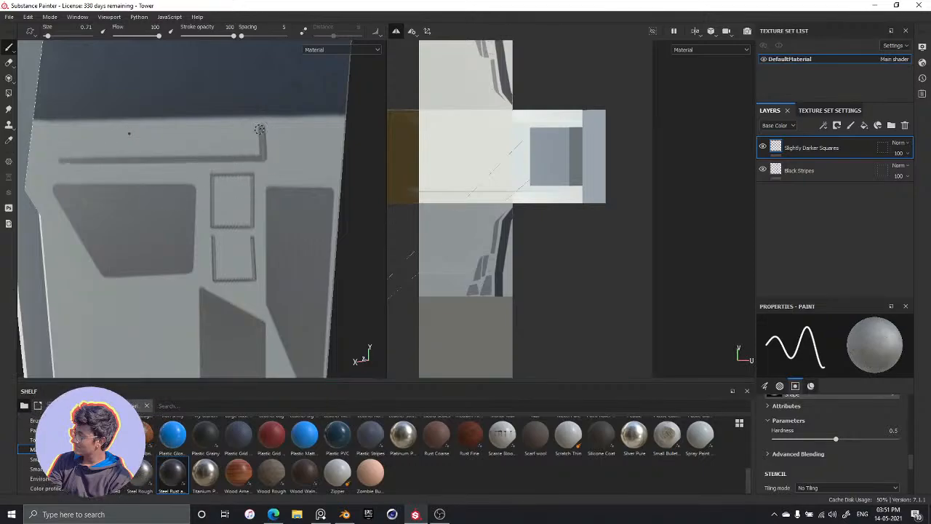
pyautogui.keyDown('shift'); pyautogui.click(58, 127); pyautogui.keyUp('shift')
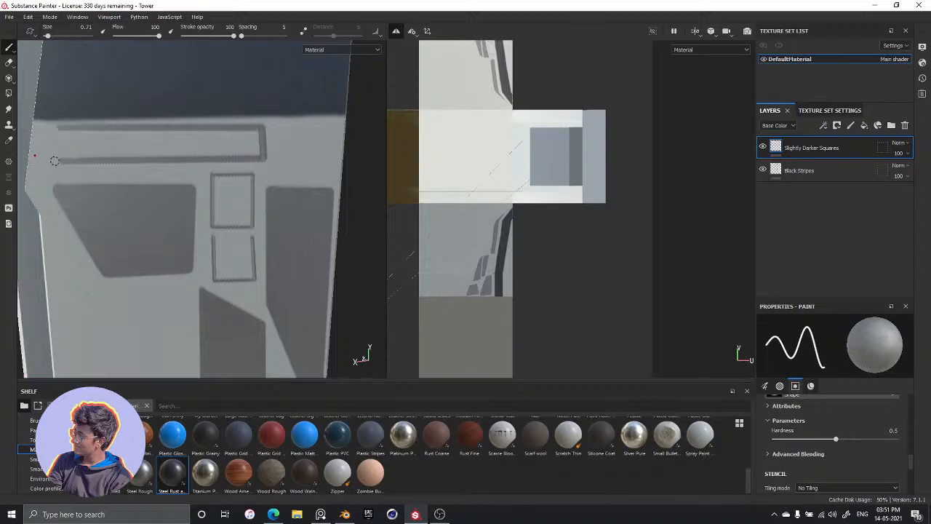
pyautogui.hotkey('ctrl', 'z')
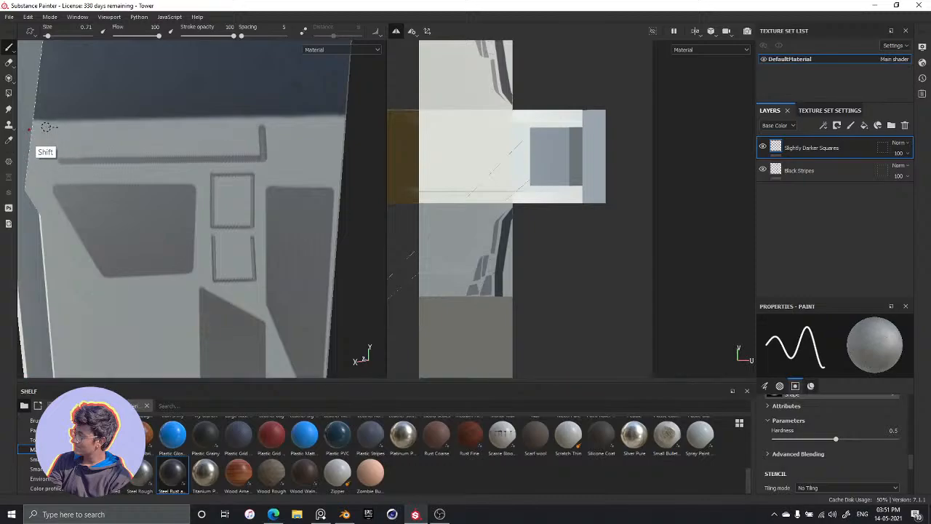
pyautogui.hotkey('ctrl', 'z')
pyautogui.hotkey('ctrl', 'z')
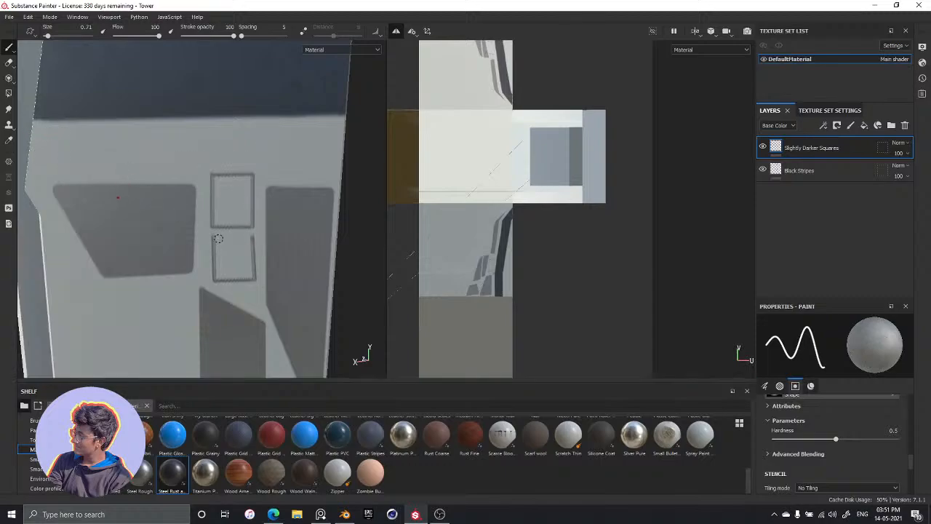
# Reduce the brush size to 0.4 and close the upper edge of the lower small rectangle with a straight stroke
pyautogui.press('[')
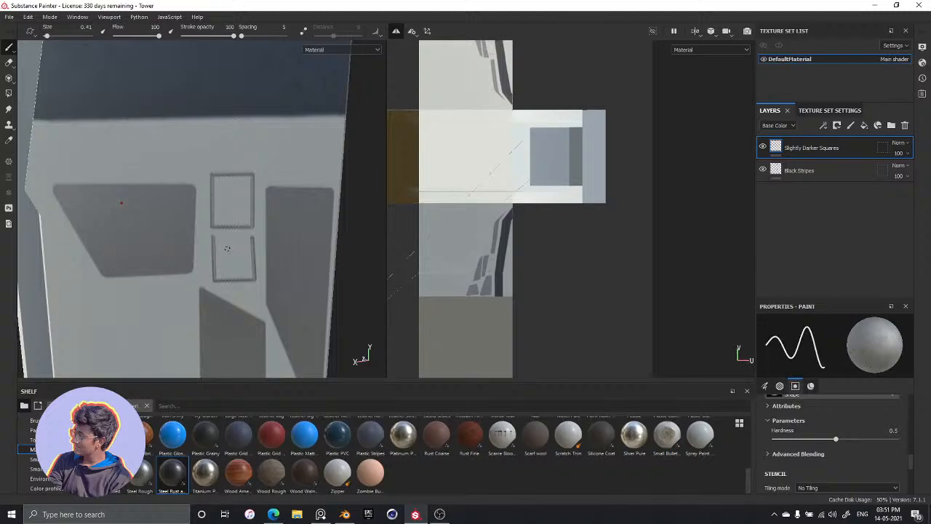
pyautogui.press(']')
pyautogui.press('shift')
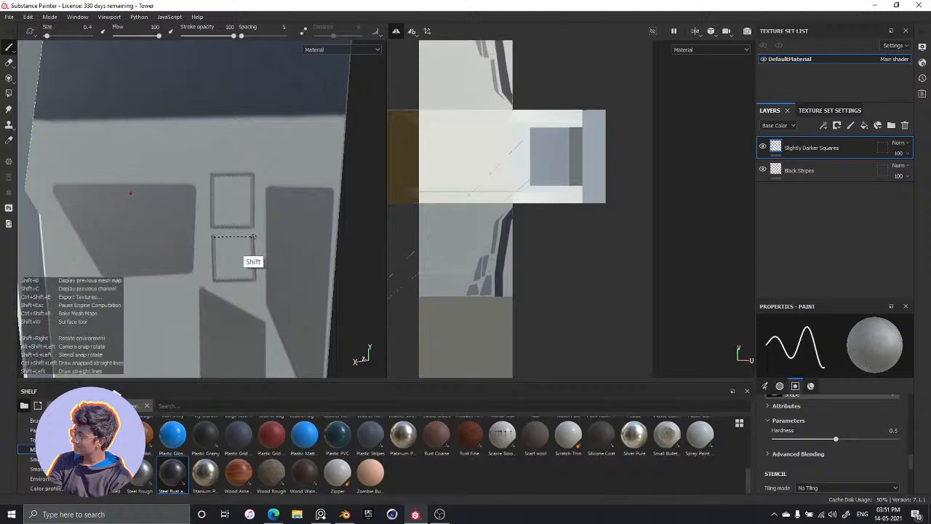
pyautogui.keyDown('shift'); pyautogui.click(251, 238); pyautogui.keyUp('shift')
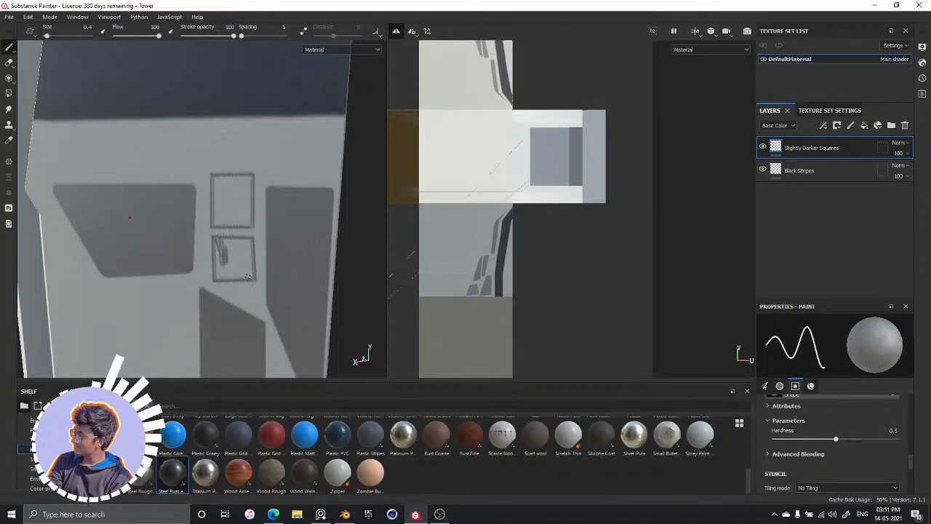
# Undo the thin fill stroke and fill the lower small rectangle using a larger brush, finishing at size 1.06
pyautogui.hotkey('ctrl', 'z')
pyautogui.press(']')
pyautogui.press(']')
pyautogui.press(']')
pyautogui.press(']')
pyautogui.press(']')
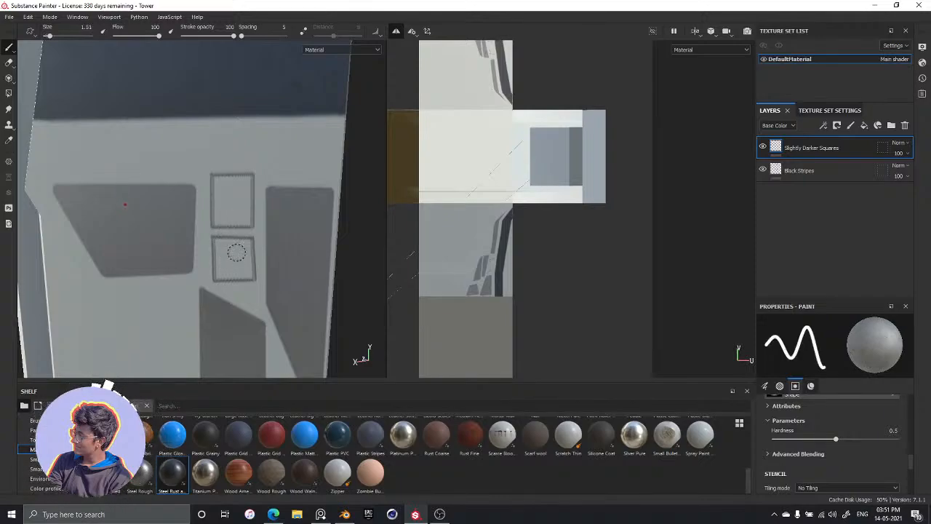
pyautogui.moveTo(230, 260)
pyautogui.mouseDown()
pyautogui.moveTo(223, 248)
pyautogui.moveTo(225, 259)
pyautogui.moveTo(241, 254)
pyautogui.moveTo(250, 267)
pyautogui.moveTo(241, 247)
pyautogui.mouseUp()
pyautogui.press('[')
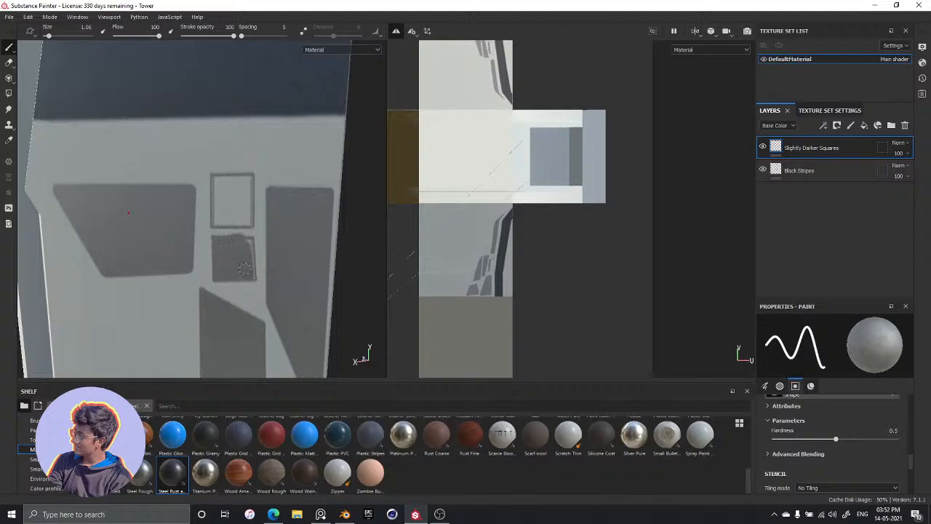
pyautogui.moveTo(247, 261); pyautogui.dragTo(249, 267)
# Fill the upper small rectangle with brush strokes at size 1.06 and touch up both small rectangles
pyautogui.moveTo(222, 189)
pyautogui.mouseDown()
pyautogui.moveTo(233, 201)
pyautogui.moveTo(245, 197)
pyautogui.moveTo(244, 205)
pyautogui.moveTo(217, 180)
pyautogui.moveTo(218, 207)
pyautogui.moveTo(219, 190)
pyautogui.mouseUp()
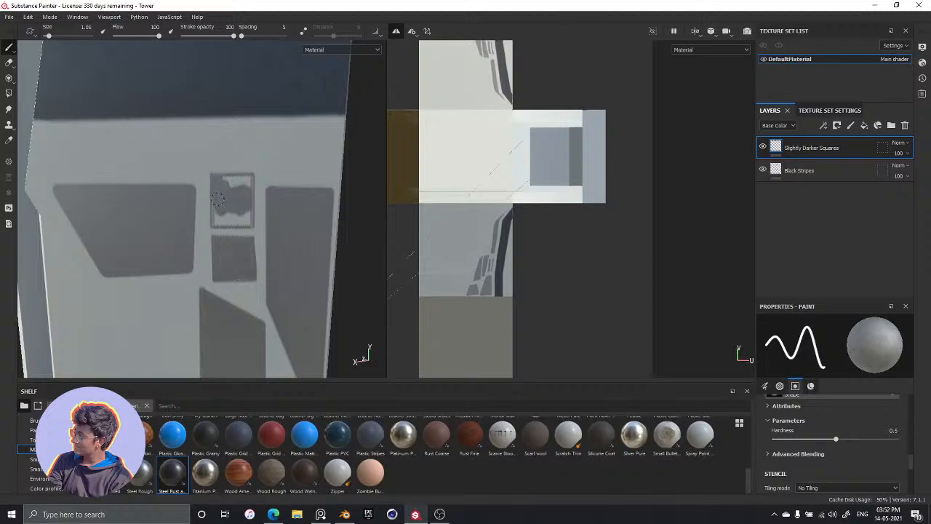
pyautogui.moveTo(225, 219); pyautogui.dragTo(244, 218)
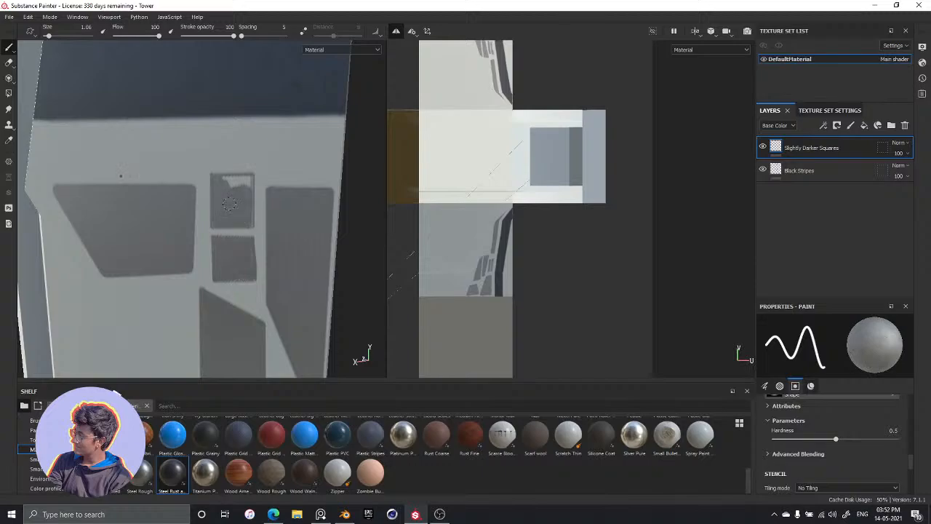
pyautogui.moveTo(221, 186); pyautogui.dragTo(243, 179)
pyautogui.keyDown('alt'); pyautogui.moveTo(249, 283); pyautogui.dragTo(293, 206); pyautogui.keyUp('alt')
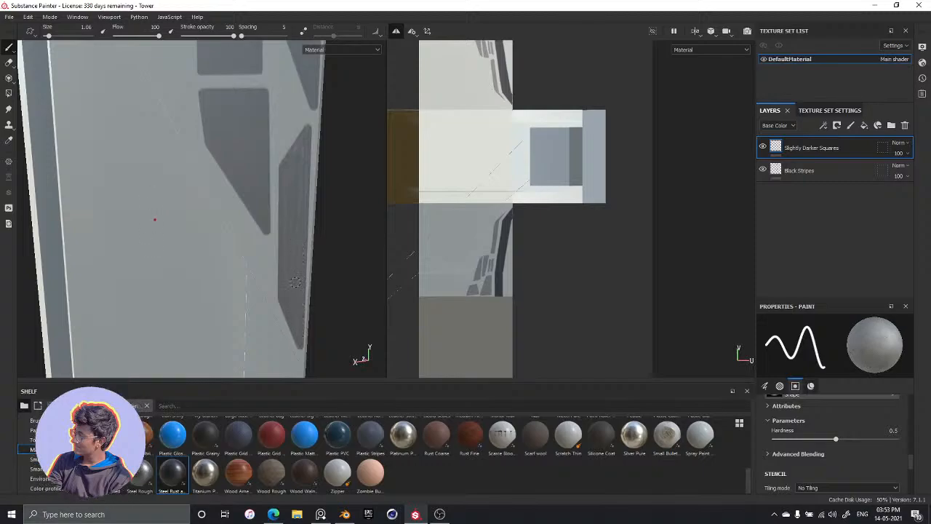
pyautogui.moveTo(297, 95)
pyautogui.keyDown('alt'); pyautogui.mouseDown()
pyautogui.moveTo(293, 297)
pyautogui.moveTo(259, 178)
pyautogui.mouseUp(); pyautogui.keyUp('alt')
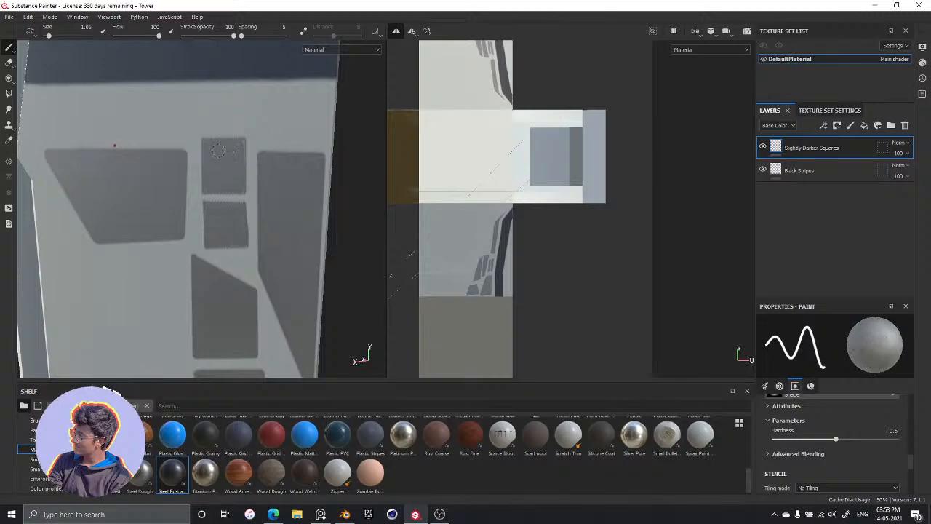
pyautogui.moveTo(263, 121)
pyautogui.keyDown('alt'); pyautogui.mouseDown()
pyautogui.moveTo(250, 262)
pyautogui.moveTo(260, 131)
pyautogui.moveTo(251, 146)
pyautogui.moveTo(268, 126)
pyautogui.moveTo(260, 100)
pyautogui.moveTo(237, 172)
pyautogui.moveTo(259, 187)
pyautogui.moveTo(251, 171)
pyautogui.moveTo(242, 177)
pyautogui.moveTo(233, 233)
pyautogui.moveTo(243, 25)
pyautogui.moveTo(228, 237)
pyautogui.moveTo(231, 148)
pyautogui.mouseUp(); pyautogui.keyUp('alt')
pyautogui.keyDown('alt'); pyautogui.moveTo(230, 214); pyautogui.dragTo(228, 207, button='middle'); pyautogui.keyUp('alt')
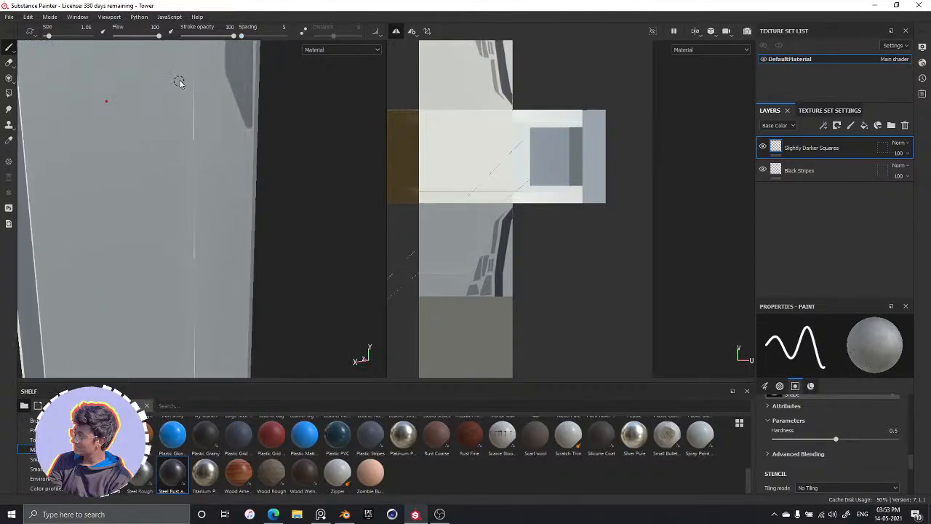
# Outline a slanted four-sided panel along the tower's edge below the lowest grey panel, using straight strokes at brush size 0.69
pyautogui.keyDown('ctrl'); pyautogui.moveTo(216, 101); pyautogui.dragTo(210, 106, button='right'); pyautogui.keyUp('ctrl')
pyautogui.click(200, 83)
pyautogui.press('shift')
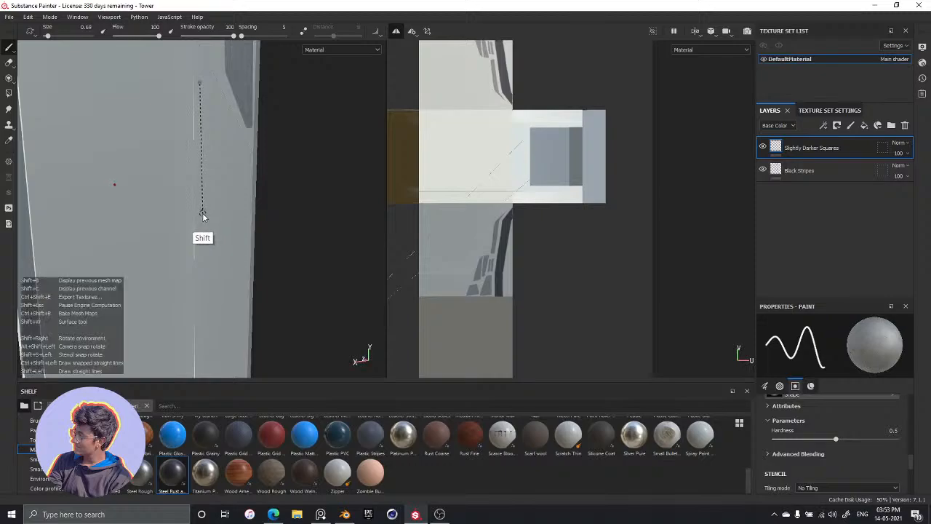
pyautogui.keyDown('shift'); pyautogui.click(201, 217); pyautogui.keyUp('shift')
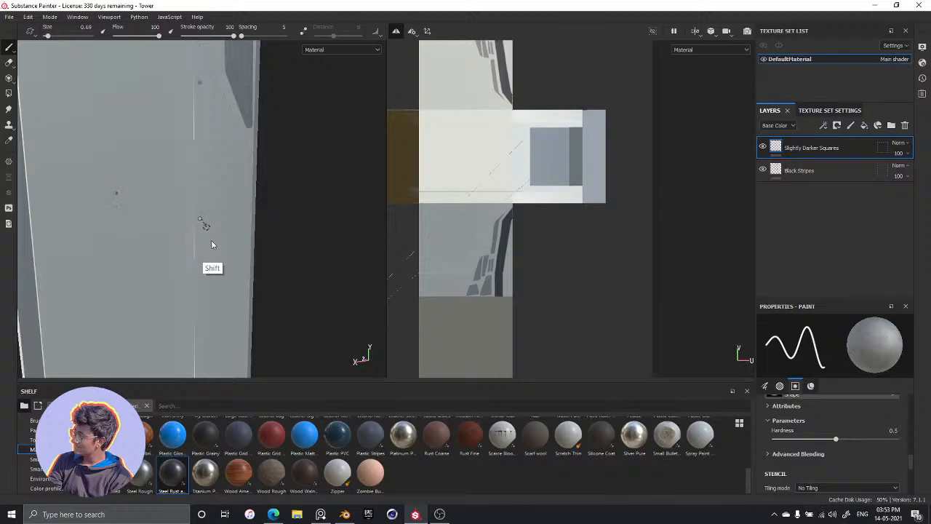
pyautogui.keyDown('shift'); pyautogui.click(246, 287); pyautogui.keyUp('shift')
pyautogui.press('shift')
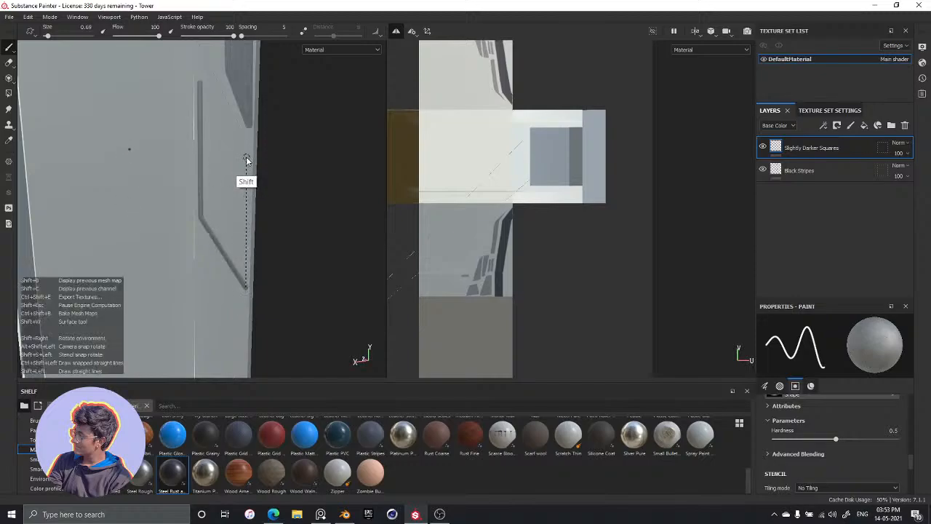
pyautogui.keyDown('shift'); pyautogui.click(247, 159); pyautogui.keyUp('shift')
pyautogui.keyDown('shift'); pyautogui.click(202, 83); pyautogui.keyUp('shift')
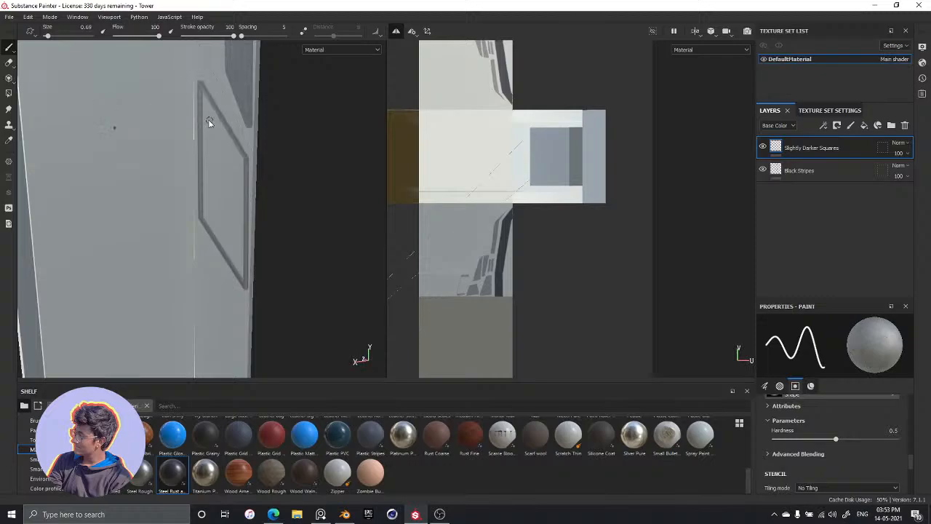
# Fill the new slanted panel outline with a larger brush, reducing its size to 1.06 for the remaining gaps
pyautogui.press(']')
pyautogui.press(']')
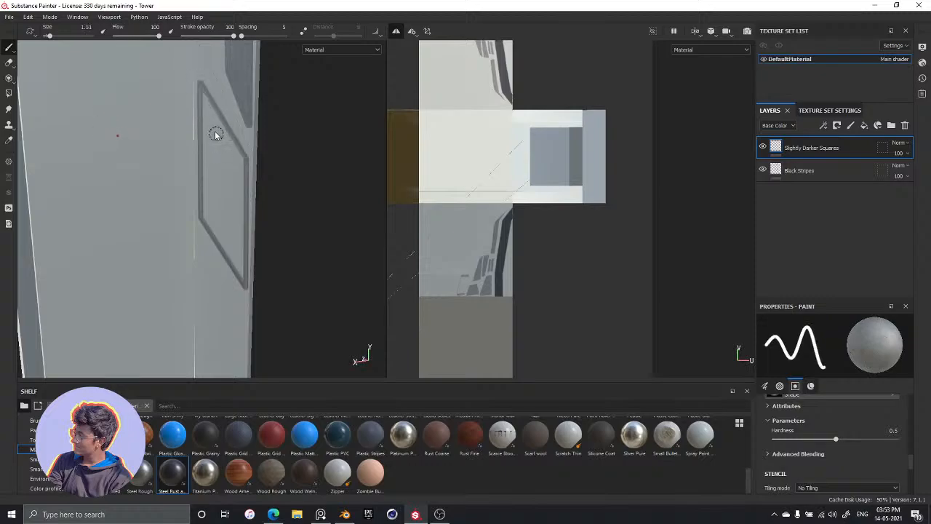
pyautogui.moveTo(215, 129); pyautogui.dragTo(227, 203)
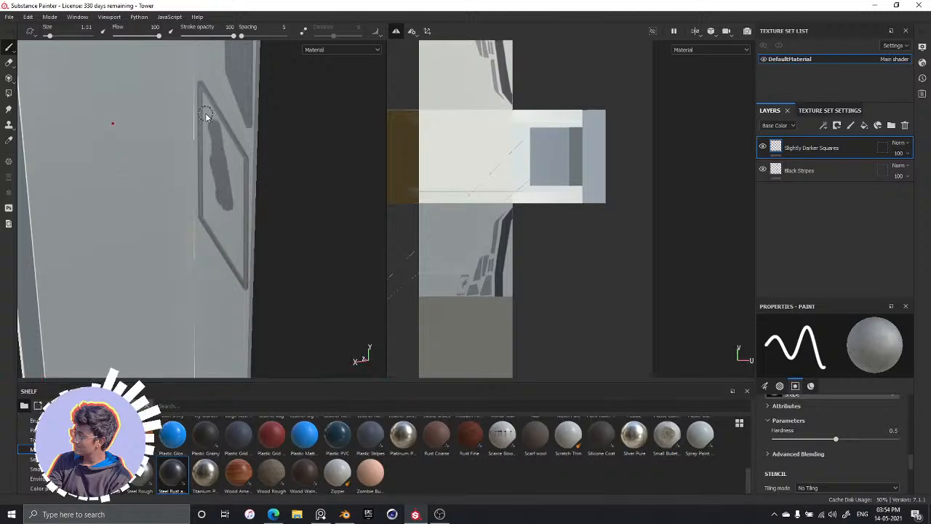
pyautogui.moveTo(206, 118)
pyautogui.mouseDown()
pyautogui.moveTo(212, 213)
pyautogui.moveTo(225, 222)
pyautogui.moveTo(216, 205)
pyautogui.moveTo(231, 238)
pyautogui.moveTo(206, 193)
pyautogui.mouseUp()
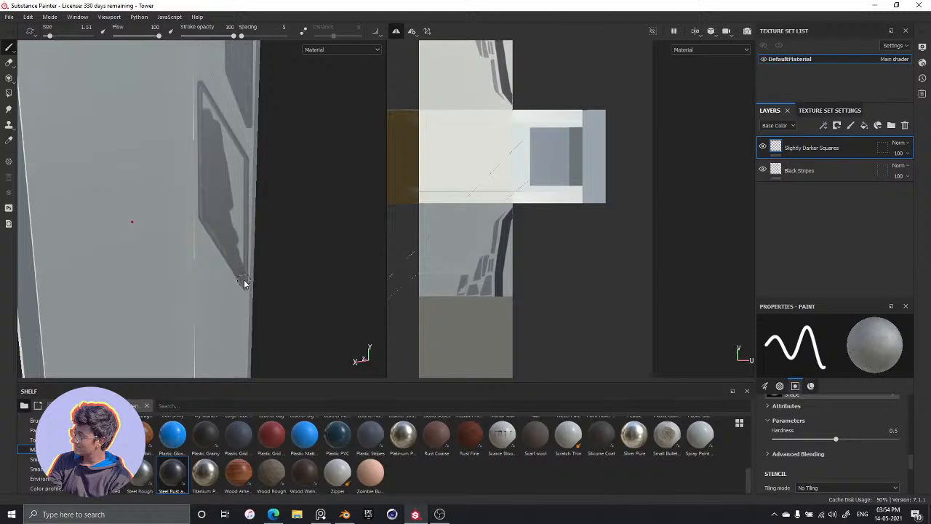
pyautogui.moveTo(230, 155); pyautogui.dragTo(234, 215)
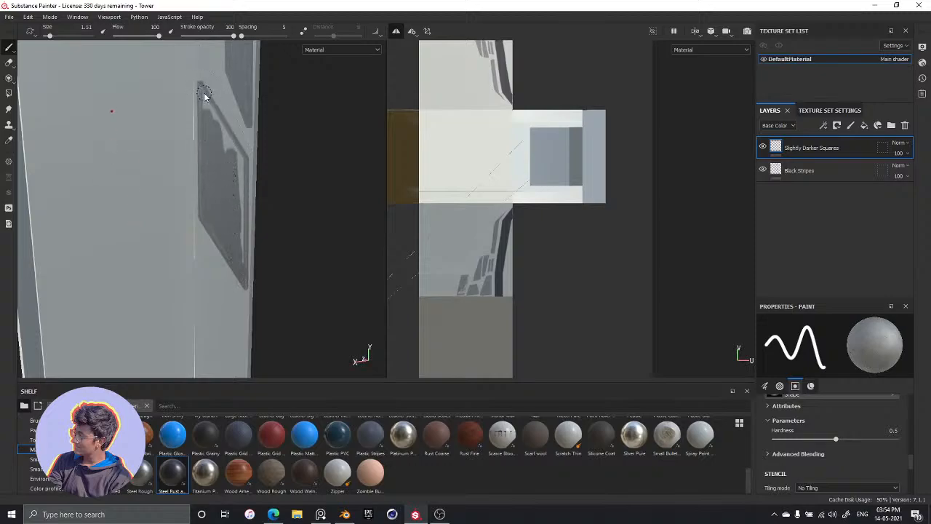
pyautogui.press('[')
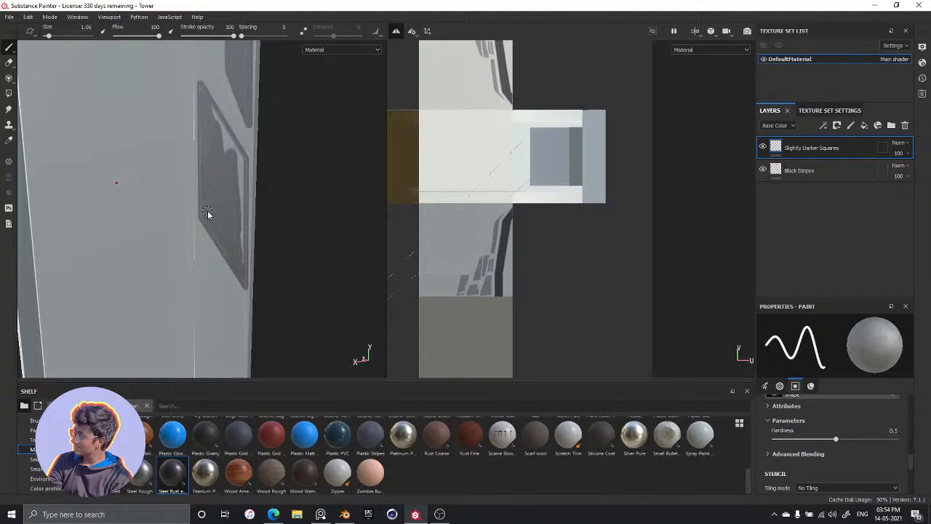
pyautogui.press('shift')
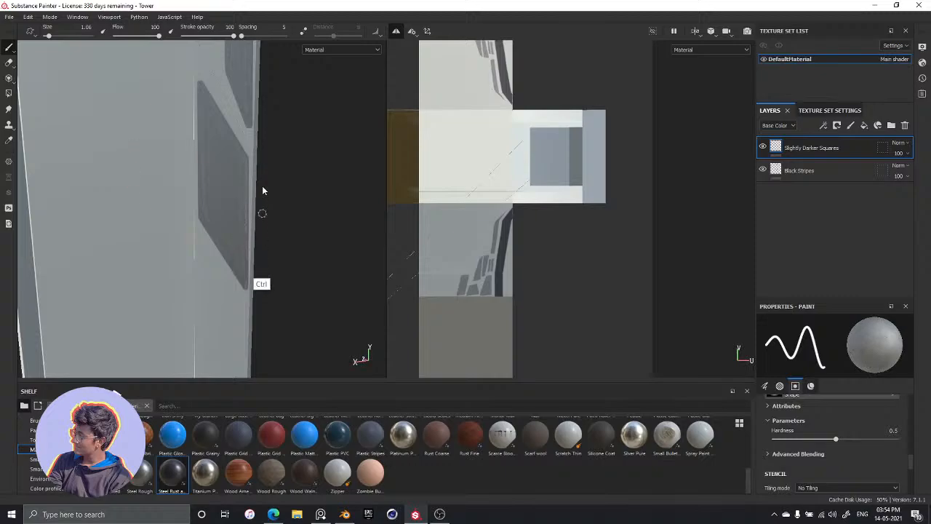
# Examine the painted grey panels along the full height of the tower and on its mirrored side
pyautogui.keyDown('alt'); pyautogui.moveTo(242, 221); pyautogui.dragTo(266, 302, button='middle'); pyautogui.keyUp('alt')
pyautogui.keyDown('alt'); pyautogui.moveTo(256, 190); pyautogui.dragTo(284, 353, button='middle'); pyautogui.keyUp('alt')
pyautogui.keyDown('alt'); pyautogui.moveTo(253, 138); pyautogui.dragTo(272, 368, button='middle'); pyautogui.keyUp('alt')
pyautogui.moveTo(244, 173)
pyautogui.keyDown('alt'); pyautogui.mouseDown(button='middle')
pyautogui.moveTo(270, 312)
pyautogui.moveTo(240, 158)
pyautogui.mouseUp(button='middle'); pyautogui.keyUp('alt')
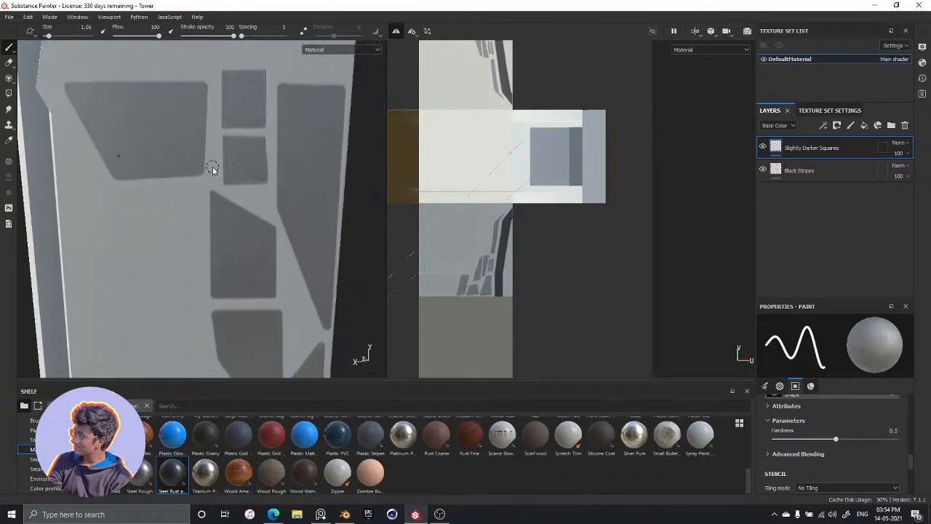
pyautogui.scroll(-10, 216, 193)
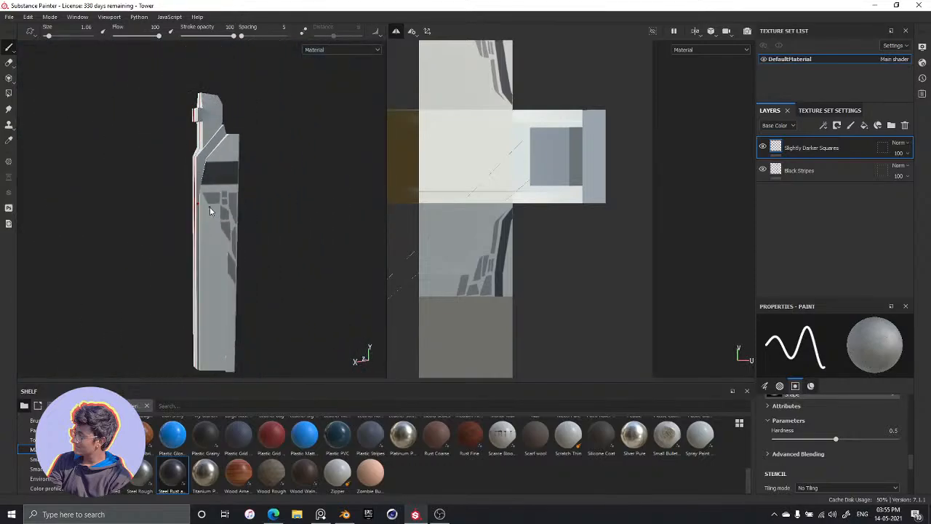
pyautogui.scroll(-3, 213, 209)
pyautogui.scroll(3, 222, 246)
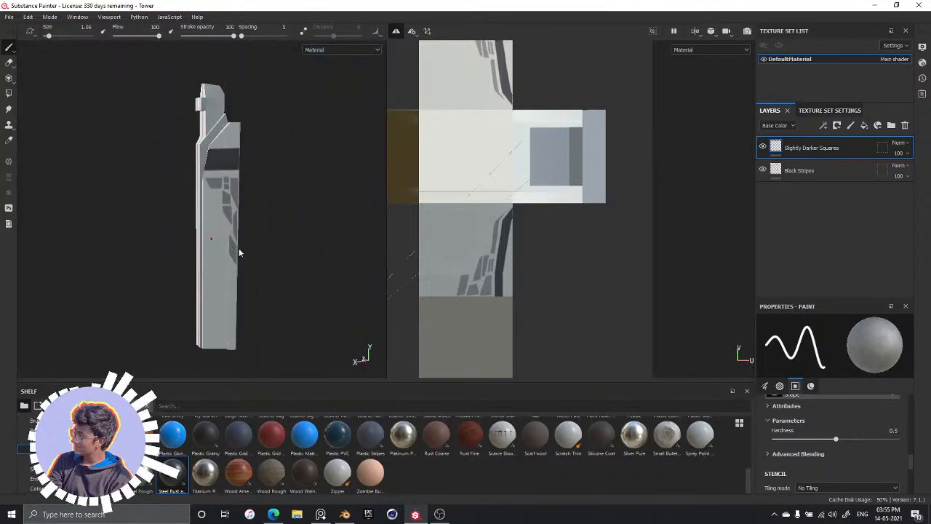
pyautogui.scroll(-2, 245, 241)
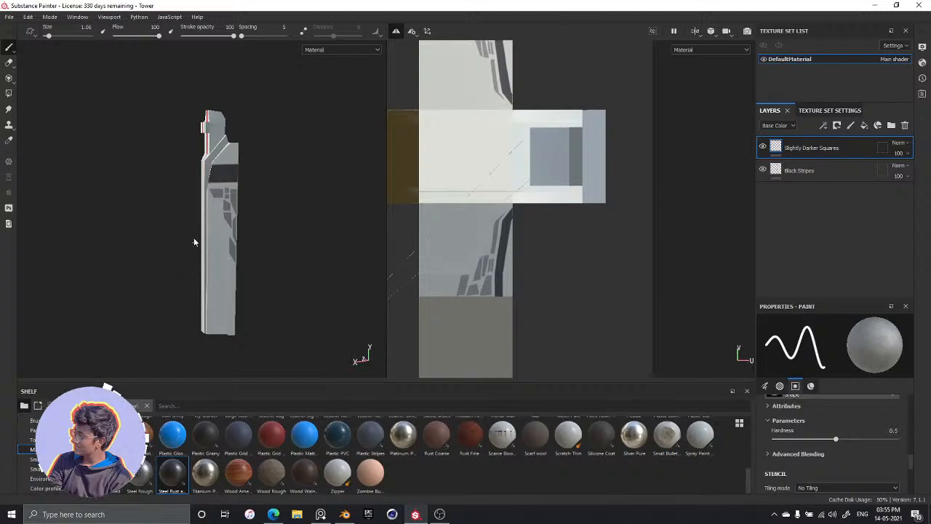
pyautogui.scroll(3, 211, 233)
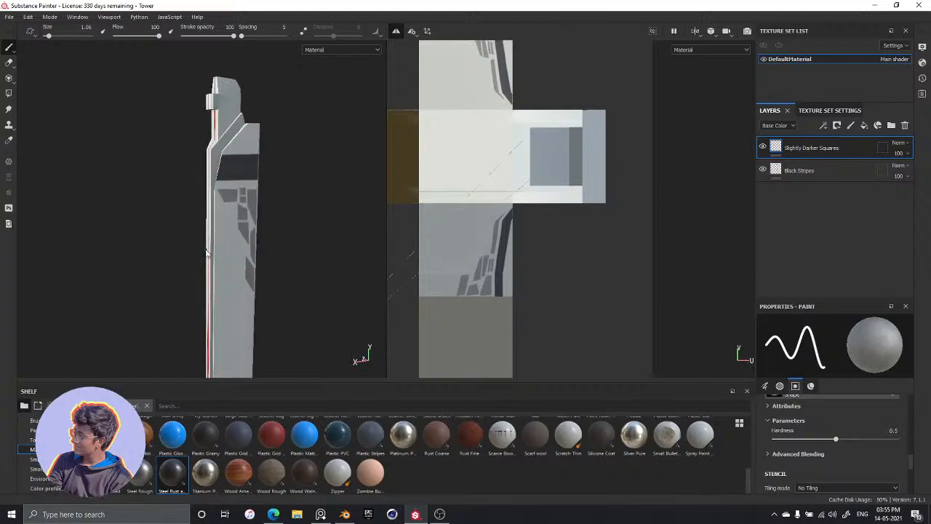
pyautogui.keyDown('alt'); pyautogui.moveTo(219, 247); pyautogui.dragTo(368, 240); pyautogui.keyUp('alt')
pyautogui.keyDown('alt'); pyautogui.moveTo(175, 187); pyautogui.dragTo(313, 187, button='middle'); pyautogui.keyUp('alt')
pyautogui.scroll(4, 251, 214)
pyautogui.keyDown('alt'); pyautogui.moveTo(245, 197); pyautogui.dragTo(229, 264); pyautogui.keyUp('alt')
pyautogui.keyDown('alt'); pyautogui.moveTo(344, 283); pyautogui.dragTo(301, 150, button='middle'); pyautogui.keyUp('alt')
pyautogui.keyDown('alt'); pyautogui.moveTo(301, 150); pyautogui.dragTo(272, 160); pyautogui.keyUp('alt')
pyautogui.moveTo(268, 197)
pyautogui.keyDown('alt'); pyautogui.mouseDown()
pyautogui.moveTo(258, 189)
pyautogui.moveTo(274, 188)
pyautogui.mouseUp(); pyautogui.keyUp('alt')
pyautogui.keyDown('alt'); pyautogui.moveTo(274, 187); pyautogui.dragTo(239, 129, button='middle'); pyautogui.keyUp('alt')
pyautogui.keyDown('alt'); pyautogui.moveTo(239, 128); pyautogui.dragTo(221, 169); pyautogui.keyUp('alt')
pyautogui.keyDown('alt'); pyautogui.moveTo(162, 170); pyautogui.dragTo(241, 170); pyautogui.keyUp('alt')
pyautogui.keyDown('alt'); pyautogui.moveTo(181, 146); pyautogui.dragTo(190, 254, button='middle'); pyautogui.keyUp('alt')
pyautogui.keyDown('alt'); pyautogui.moveTo(146, 154); pyautogui.dragTo(218, 198); pyautogui.keyUp('alt')
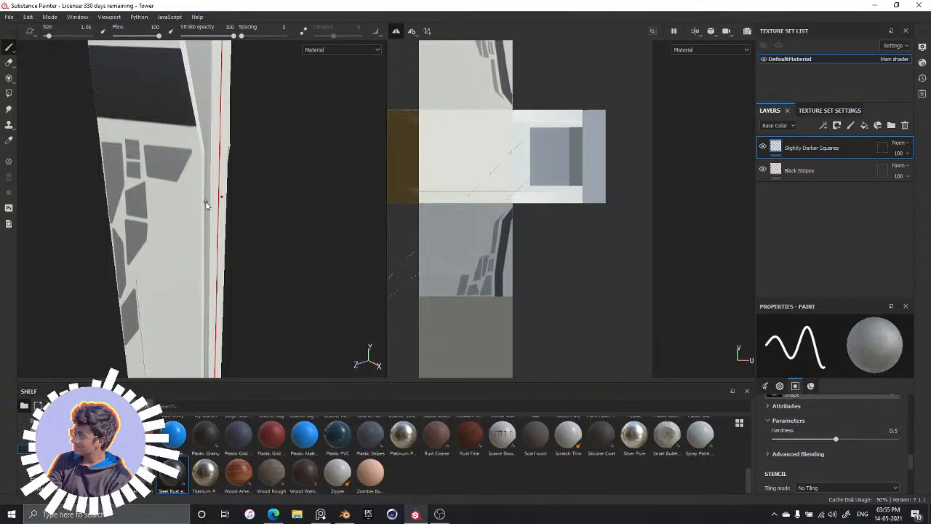
pyautogui.keyDown('alt'); pyautogui.moveTo(239, 235); pyautogui.dragTo(181, 179); pyautogui.keyUp('alt')
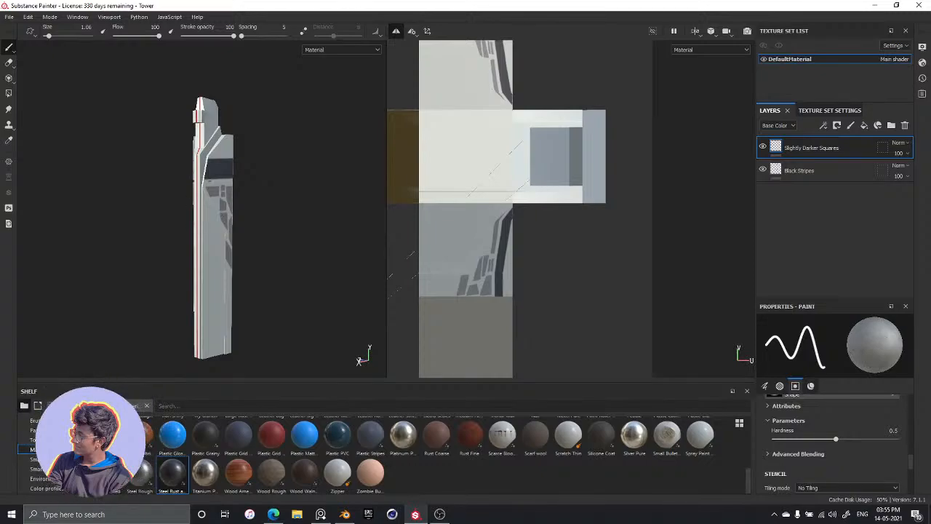
# Outline an upright rectangle along the tower's edge below the lowest slanted grey panel, using straight strokes at brush size 1.06
pyautogui.scroll(1, 206, 211)
pyautogui.scroll(-6, 204, 239)
pyautogui.scroll(8, 204, 239)
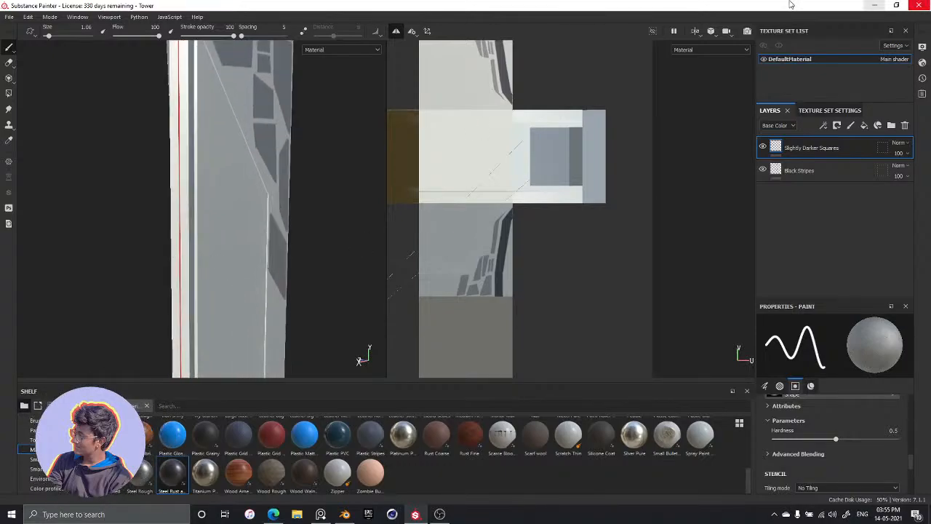
pyautogui.scroll(3, 255, 290)
pyautogui.keyDown('alt'); pyautogui.moveTo(289, 293); pyautogui.dragTo(203, 222); pyautogui.keyUp('alt')
pyautogui.keyDown('alt'); pyautogui.moveTo(139, 272); pyautogui.dragTo(139, 203); pyautogui.keyUp('alt')
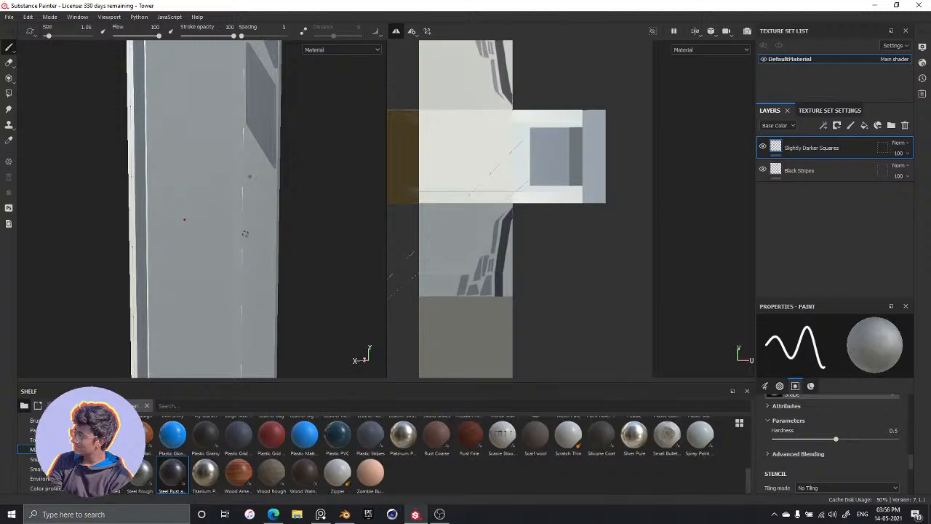
pyautogui.keyDown('shift'); pyautogui.click(250, 244); pyautogui.keyUp('shift')
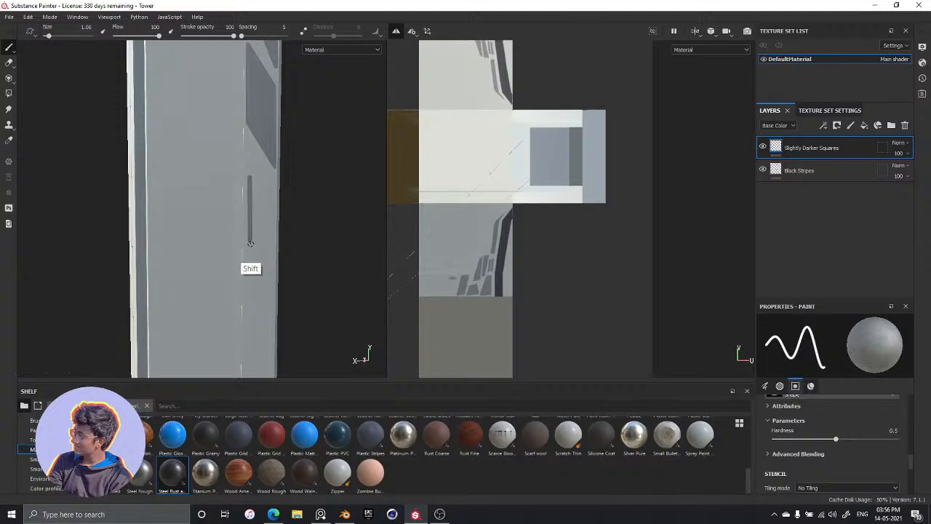
pyautogui.keyDown('shift'); pyautogui.click(274, 240); pyautogui.keyUp('shift')
pyautogui.keyDown('shift'); pyautogui.click(273, 180); pyautogui.keyUp('shift')
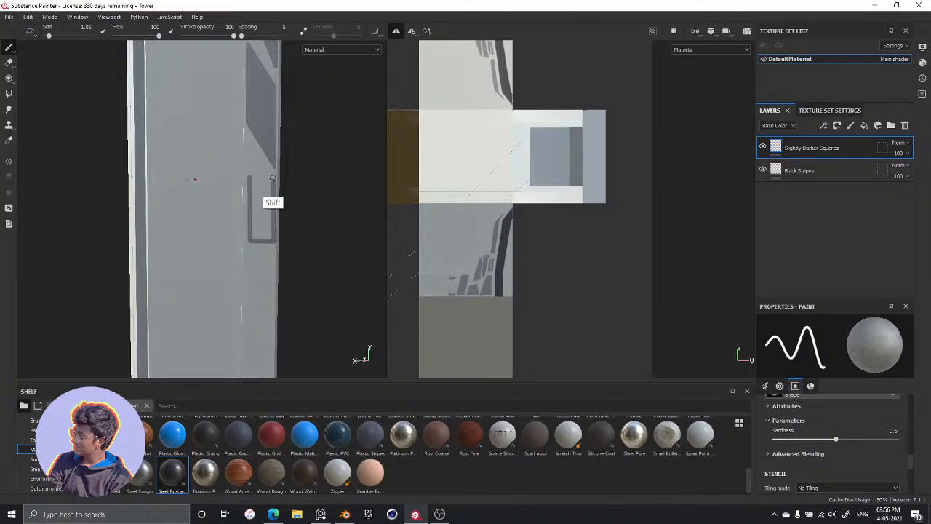
pyautogui.keyDown('shift'); pyautogui.click(251, 177); pyautogui.keyUp('shift')
# Fill the inside of the new upright rectangle with brush strokes until no gaps remain
pyautogui.moveTo(252, 180)
pyautogui.mouseDown()
pyautogui.moveTo(257, 210)
pyautogui.moveTo(264, 198)
pyautogui.moveTo(268, 207)
pyautogui.mouseUp()
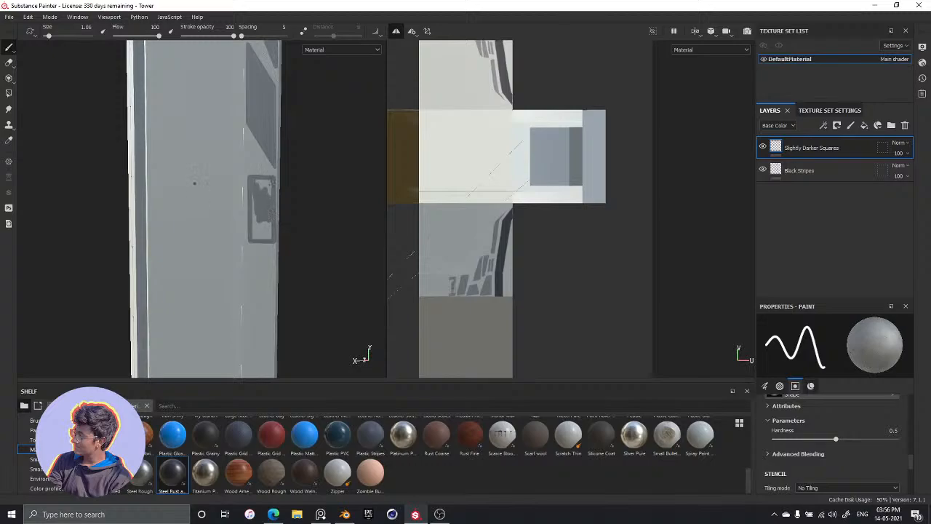
pyautogui.moveTo(254, 176); pyautogui.dragTo(253, 183)
pyautogui.moveTo(270, 181); pyautogui.dragTo(256, 186)
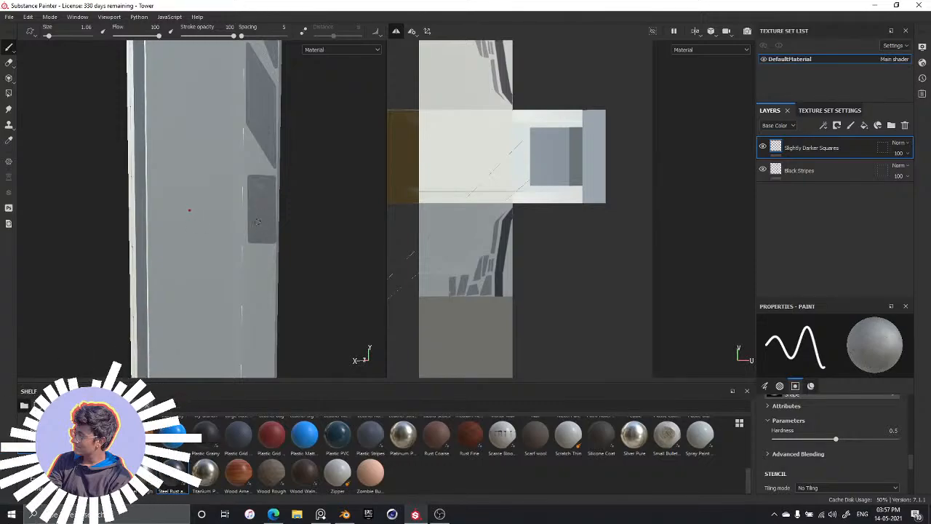
# Paint a small filled rectangle just below the upright one, aligned with its inner side and stopping short of the tower's edge
pyautogui.moveTo(281, 131)
pyautogui.keyDown('alt'); pyautogui.mouseDown()
pyautogui.moveTo(280, 228)
pyautogui.moveTo(263, 131)
pyautogui.mouseUp(); pyautogui.keyUp('alt')
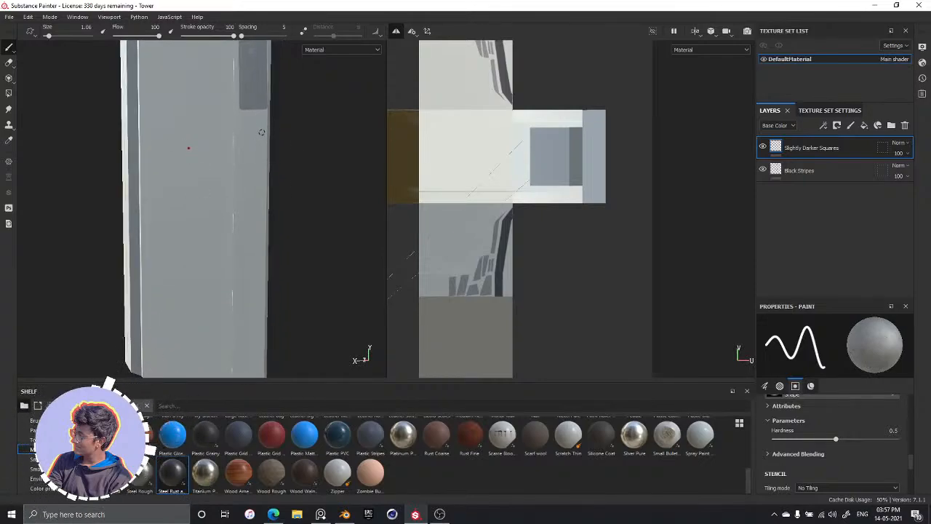
pyautogui.scroll(5, 261, 132)
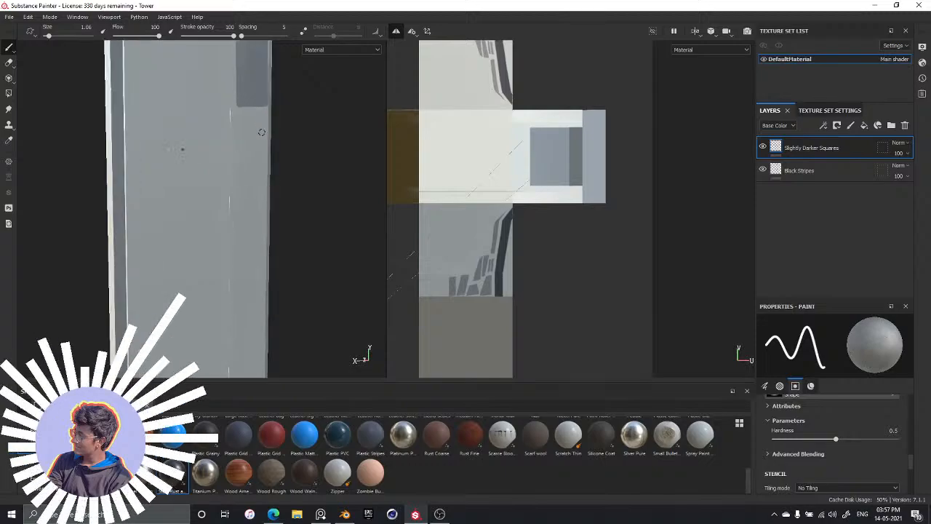
pyautogui.moveTo(256, 186); pyautogui.dragTo(266, 161, button='middle')
pyautogui.moveTo(257, 241); pyautogui.dragTo(248, 223, button='middle')
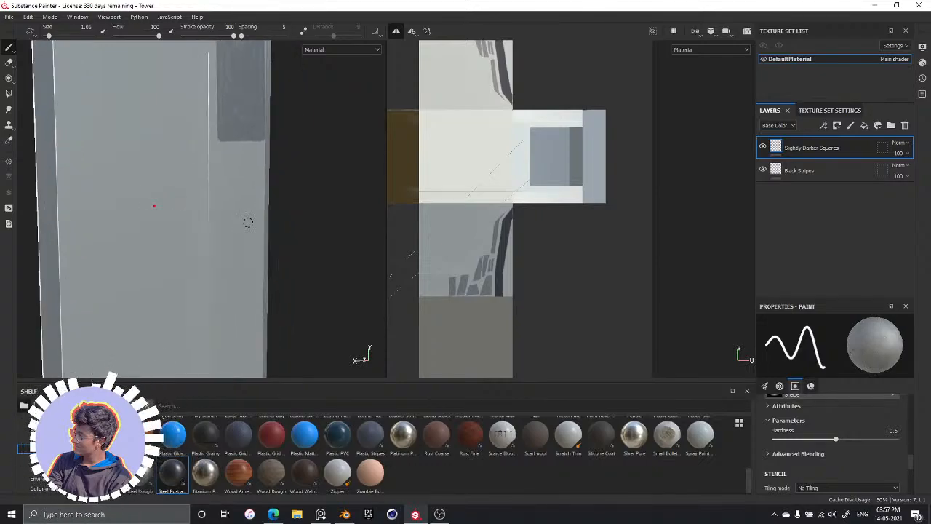
pyautogui.click(217, 155)
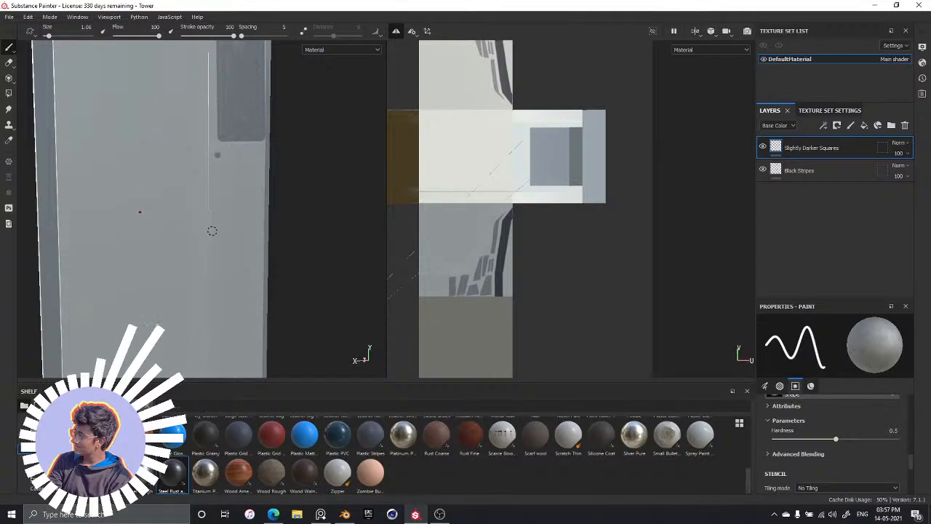
pyautogui.press('shift')
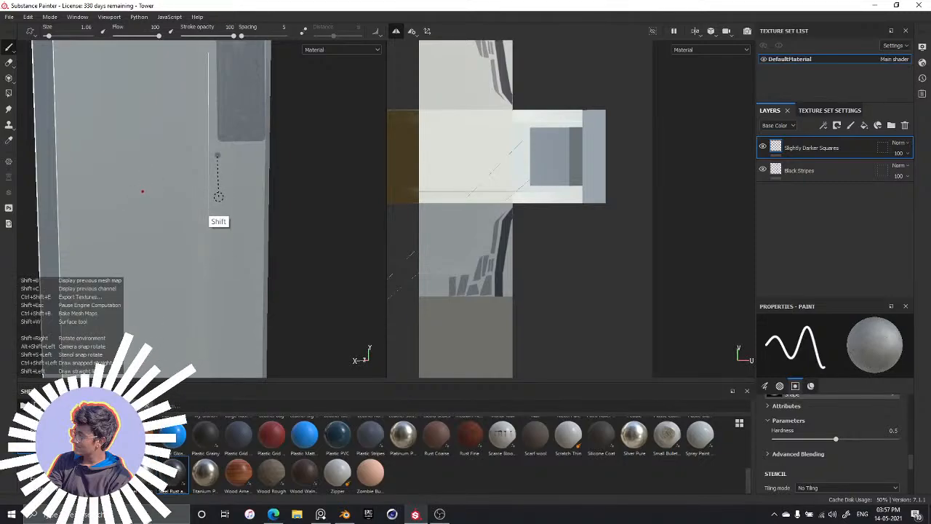
pyautogui.keyDown('shift'); pyautogui.click(219, 196); pyautogui.keyUp('shift')
pyautogui.keyDown('shift'); pyautogui.click(243, 197); pyautogui.keyUp('shift')
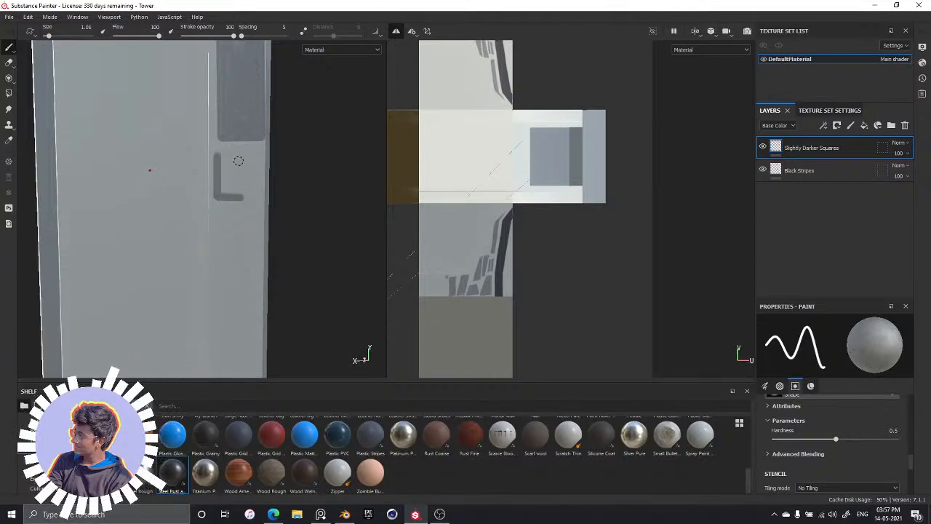
pyautogui.keyDown('shift'); pyautogui.click(241, 155); pyautogui.keyUp('shift')
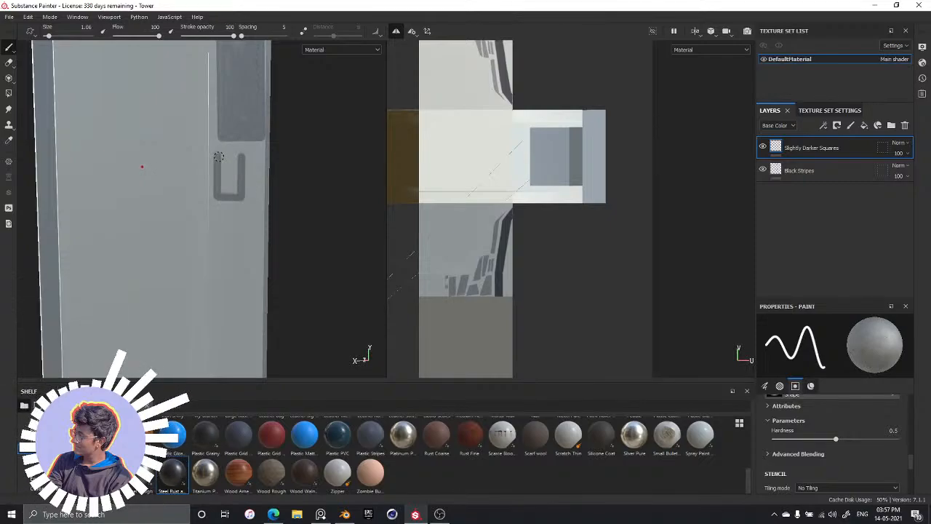
pyautogui.keyDown('shift'); pyautogui.click(218, 155); pyautogui.keyUp('shift')
pyautogui.moveTo(223, 178)
pyautogui.mouseDown()
pyautogui.moveTo(235, 162)
pyautogui.moveTo(236, 186)
pyautogui.moveTo(226, 192)
pyautogui.mouseUp()
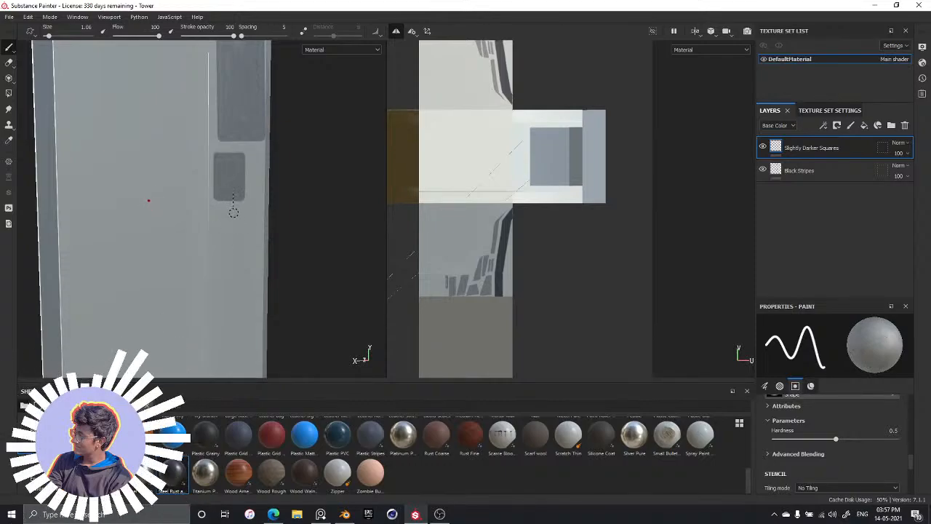
pyautogui.click(235, 213)
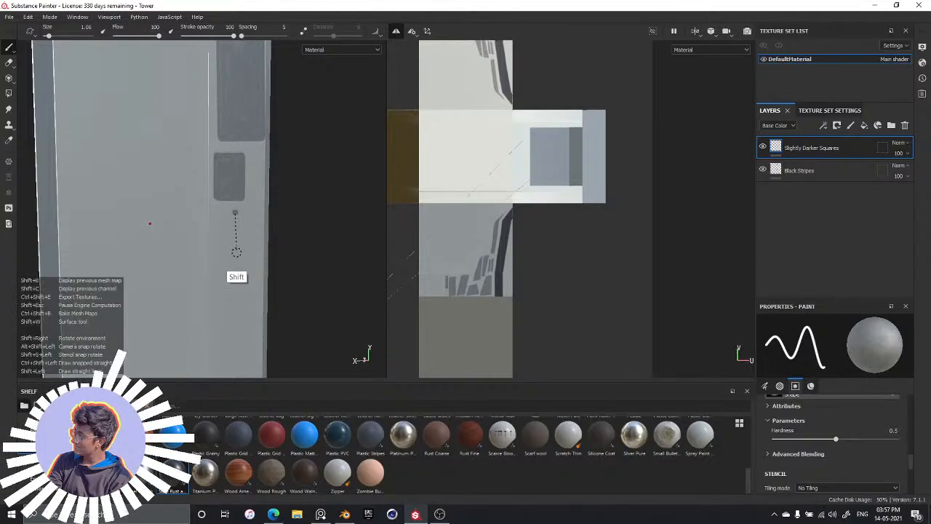
pyautogui.keyDown('shift'); pyautogui.click(236, 252); pyautogui.keyUp('shift')
pyautogui.keyDown('shift'); pyautogui.click(260, 254); pyautogui.keyUp('shift')
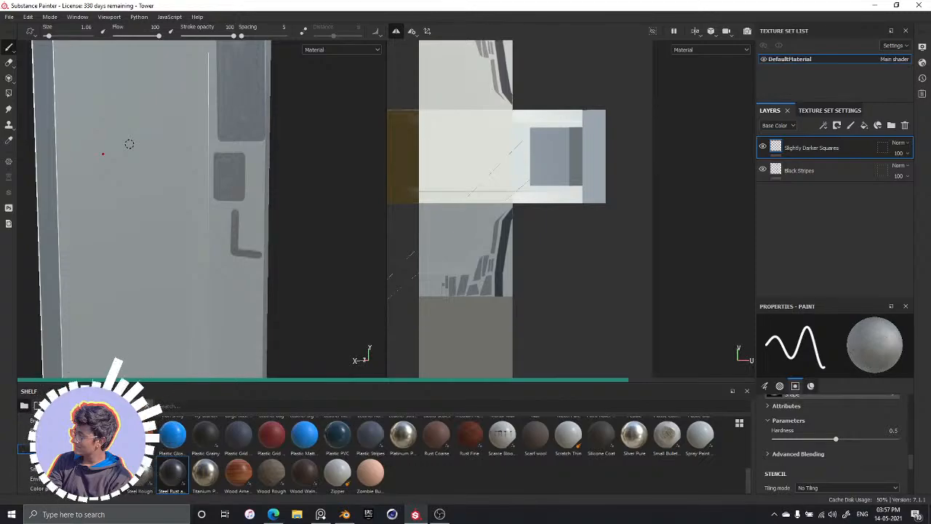
pyautogui.hotkey('ctrl', 'z')
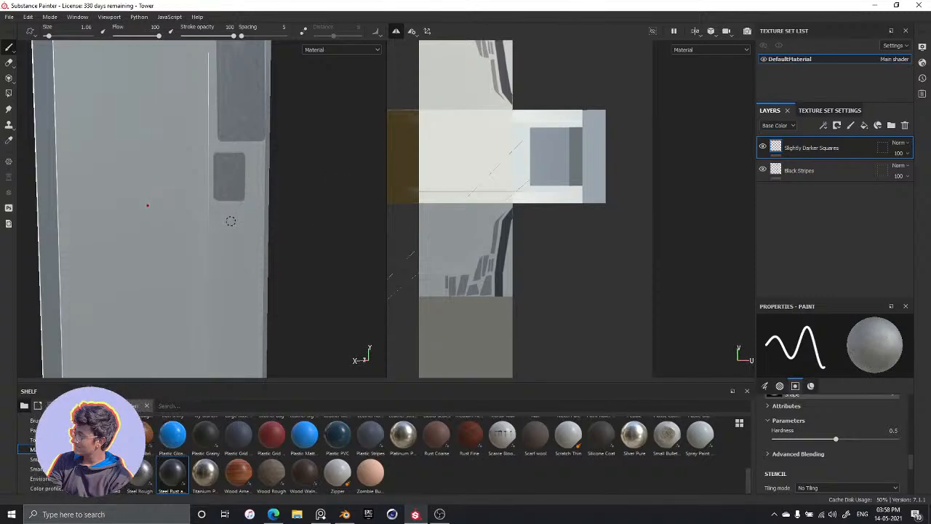
# Paint another small filled rectangle below the previous one, shifted towards the tower's edge
pyautogui.press('shift')
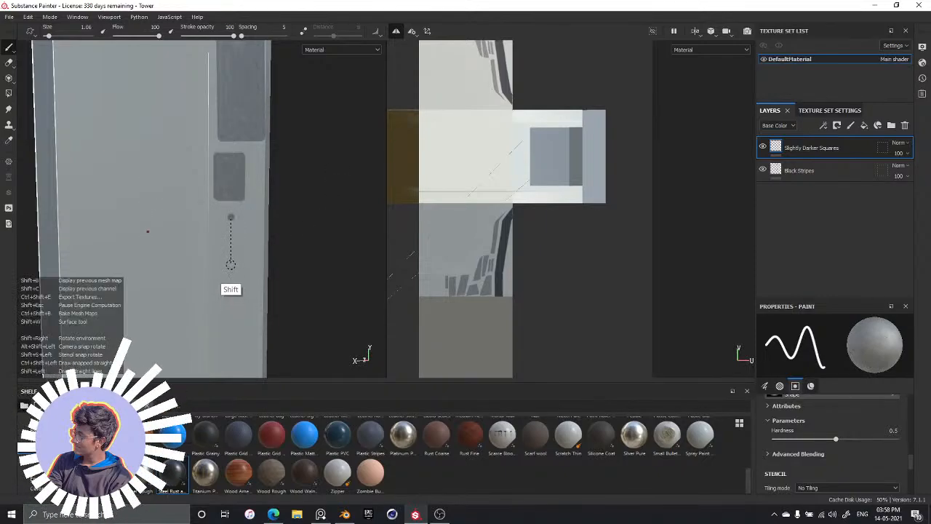
pyautogui.keyDown('shift'); pyautogui.click(230, 265); pyautogui.keyUp('shift')
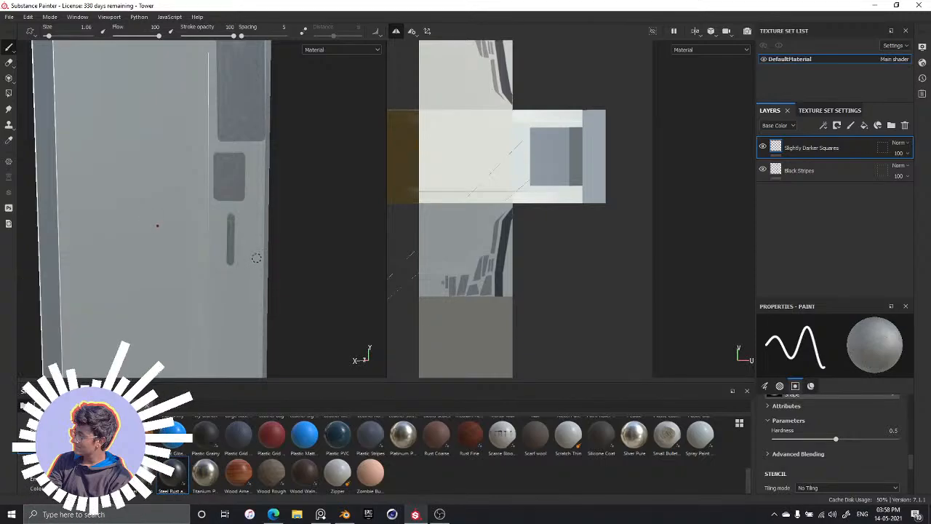
pyautogui.keyDown('shift'); pyautogui.click(257, 261); pyautogui.keyUp('shift')
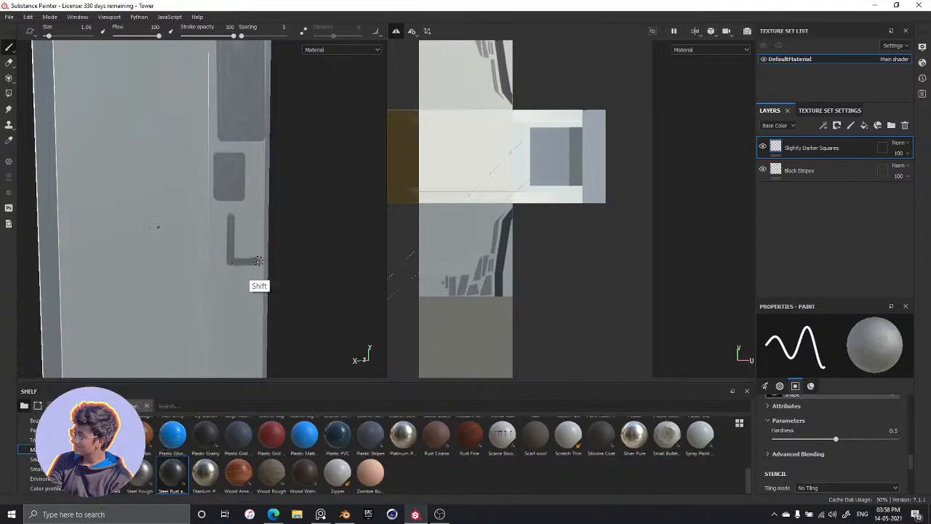
pyautogui.keyDown('shift'); pyautogui.click(258, 215); pyautogui.keyUp('shift')
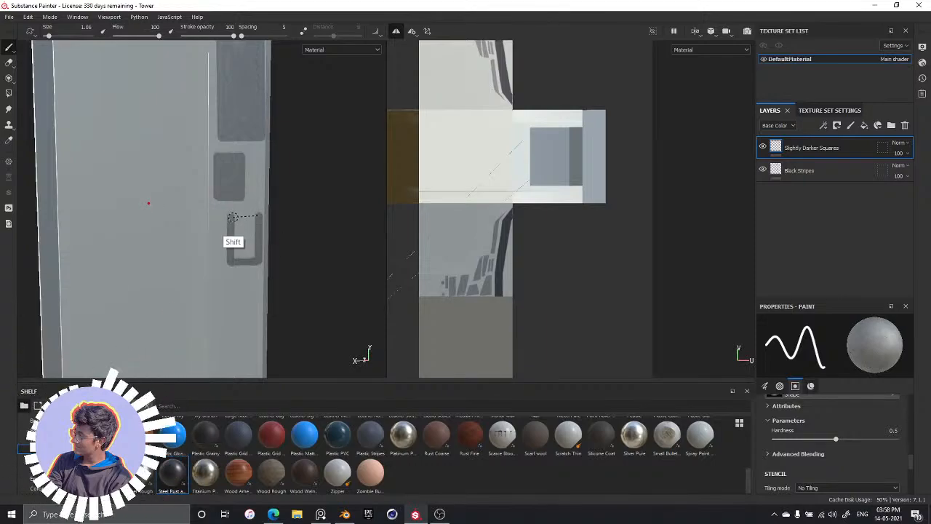
pyautogui.keyDown('shift'); pyautogui.click(231, 216); pyautogui.keyUp('shift')
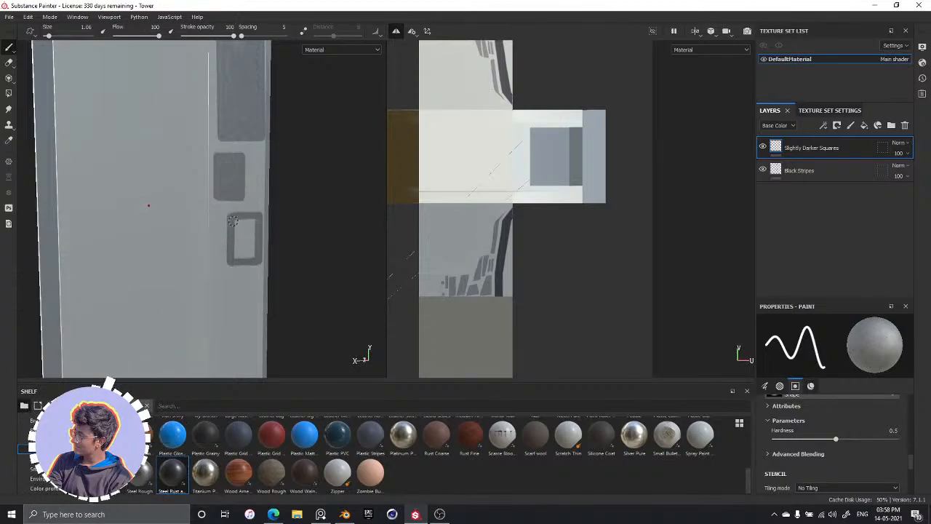
pyautogui.moveTo(240, 242)
pyautogui.mouseDown()
pyautogui.moveTo(241, 226)
pyautogui.moveTo(253, 219)
pyautogui.moveTo(252, 241)
pyautogui.moveTo(237, 254)
pyautogui.mouseUp()
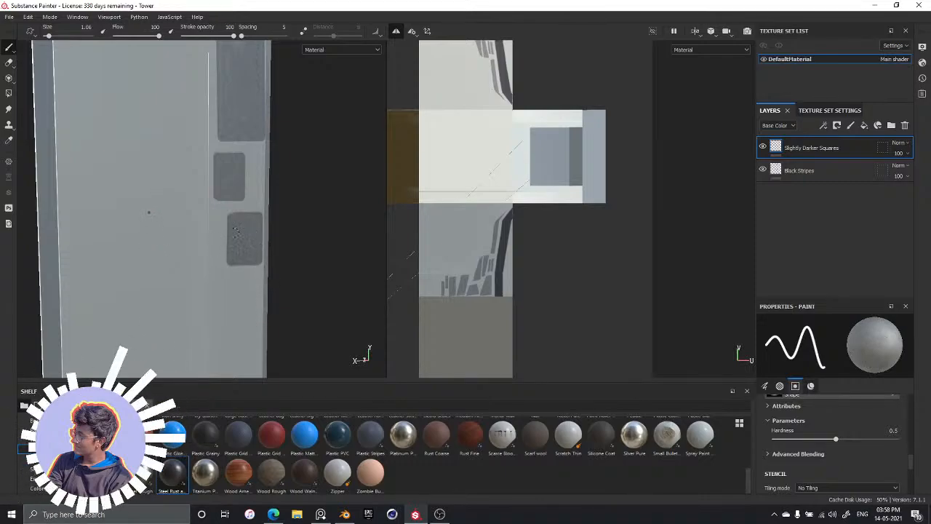
# Outline a tall four-sided panel below the small rectangles, with its top sloping down towards the tower's edge, using straight strokes
pyautogui.keyDown('alt'); pyautogui.moveTo(252, 285); pyautogui.dragTo(263, 122, button='middle'); pyautogui.keyUp('alt')
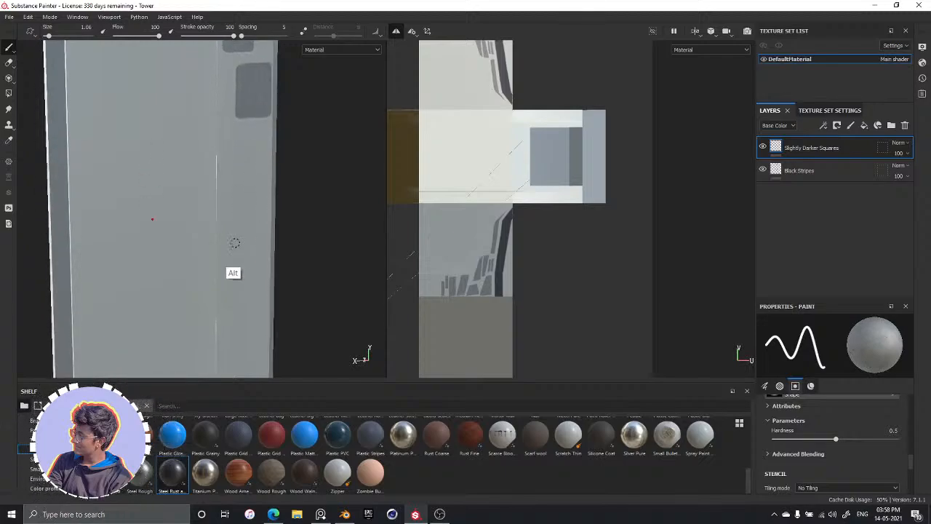
pyautogui.moveTo(217, 227)
pyautogui.keyDown('alt'); pyautogui.mouseDown(button='middle')
pyautogui.moveTo(224, 247)
pyautogui.moveTo(241, 240)
pyautogui.moveTo(208, 228)
pyautogui.moveTo(240, 276)
pyautogui.moveTo(245, 152)
pyautogui.moveTo(221, 150)
pyautogui.mouseUp(button='middle'); pyautogui.keyUp('alt')
pyautogui.click(207, 126)
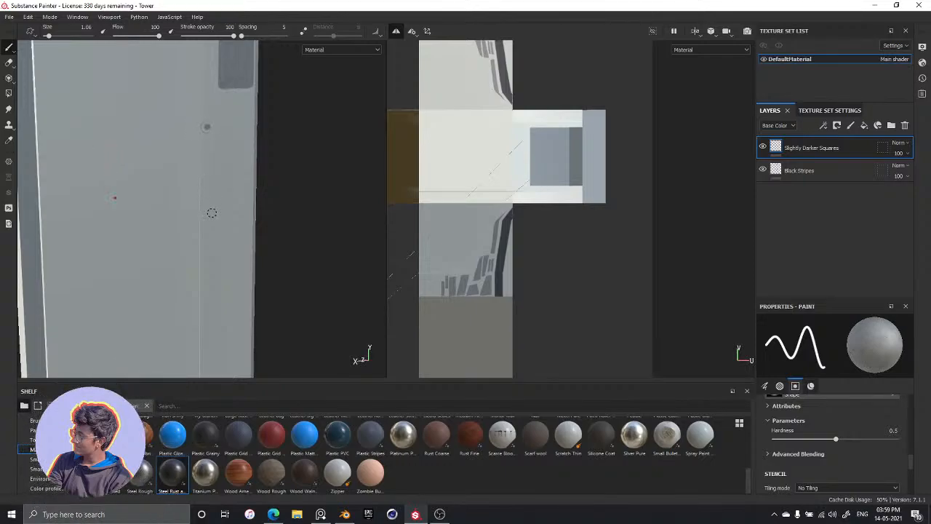
pyautogui.keyDown('shift'); pyautogui.click(208, 265); pyautogui.keyUp('shift')
pyautogui.keyDown('shift'); pyautogui.click(253, 260); pyautogui.keyUp('shift')
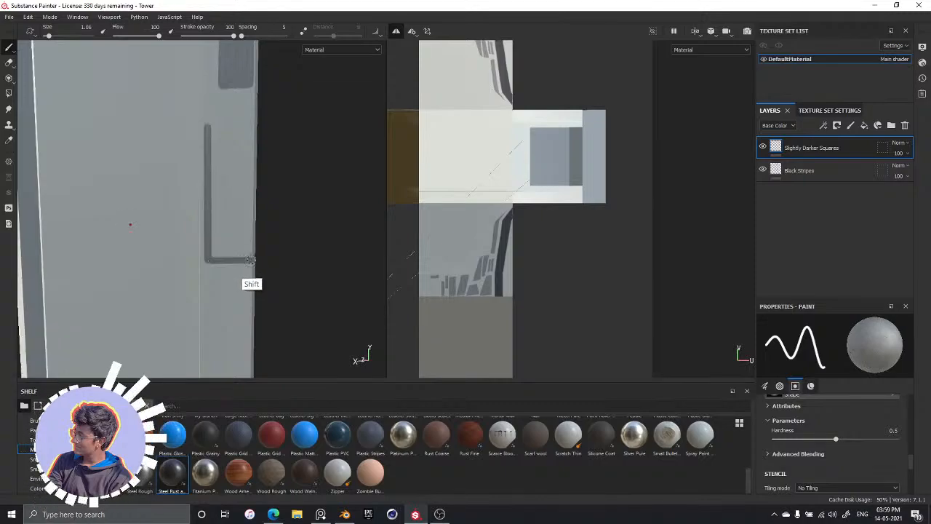
pyautogui.keyDown('shift'); pyautogui.click(249, 162); pyautogui.keyUp('shift')
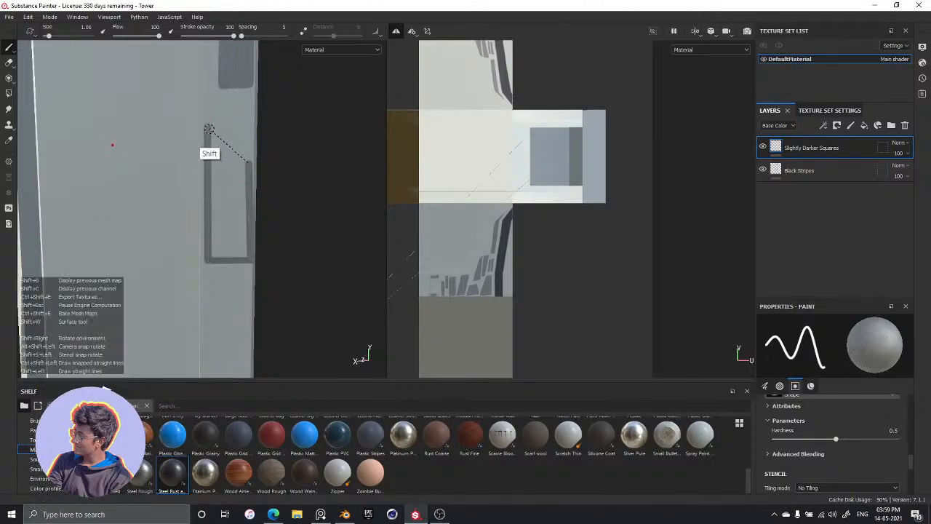
pyautogui.keyDown('shift'); pyautogui.click(207, 126); pyautogui.keyUp('shift')
# Fill the tall slant-topped panel outline completely with brush strokes
pyautogui.moveTo(217, 186)
pyautogui.mouseDown()
pyautogui.moveTo(223, 222)
pyautogui.moveTo(219, 178)
pyautogui.moveTo(216, 203)
pyautogui.mouseUp()
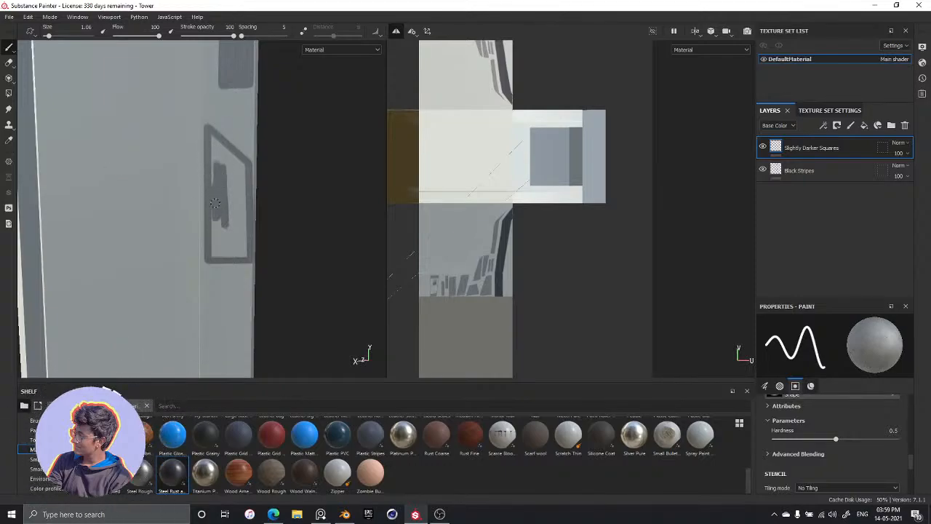
pyautogui.moveTo(215, 169)
pyautogui.mouseDown()
pyautogui.moveTo(209, 135)
pyautogui.moveTo(241, 185)
pyautogui.moveTo(229, 227)
pyautogui.moveTo(238, 194)
pyautogui.moveTo(245, 201)
pyautogui.moveTo(243, 256)
pyautogui.mouseUp()
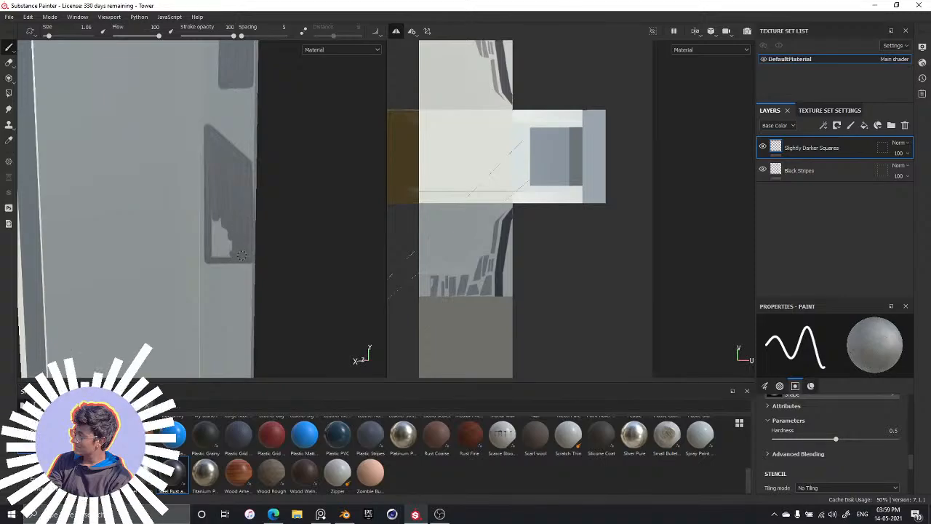
pyautogui.moveTo(218, 202); pyautogui.dragTo(215, 245)
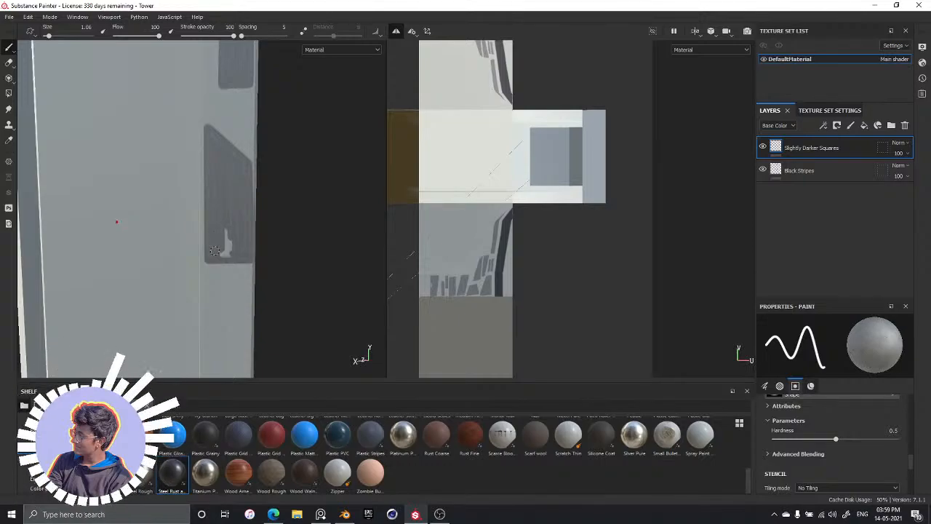
pyautogui.moveTo(217, 255); pyautogui.dragTo(228, 247)
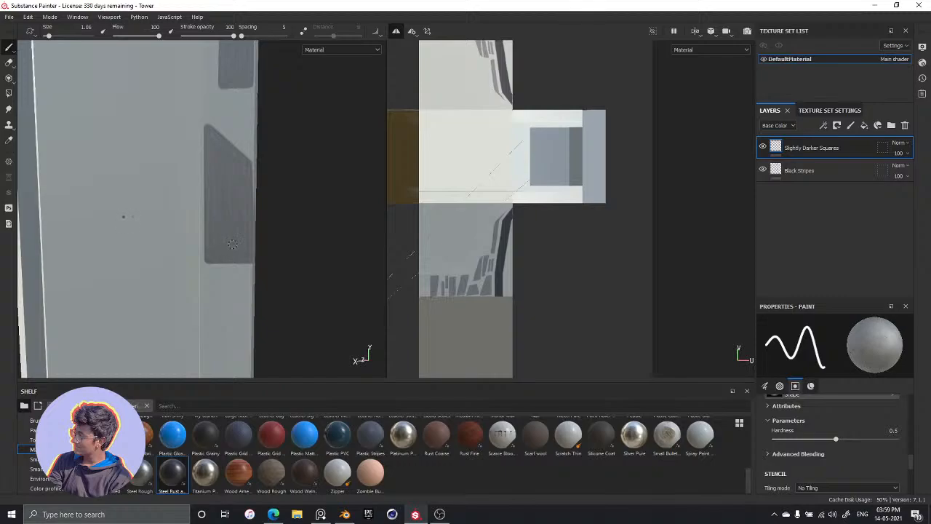
# Paint a tall filled rectangle below the slant-topped panel, aligned with its inner side and stopping short of the tower's edge and base
pyautogui.moveTo(281, 235); pyautogui.dragTo(271, 70, button='middle')
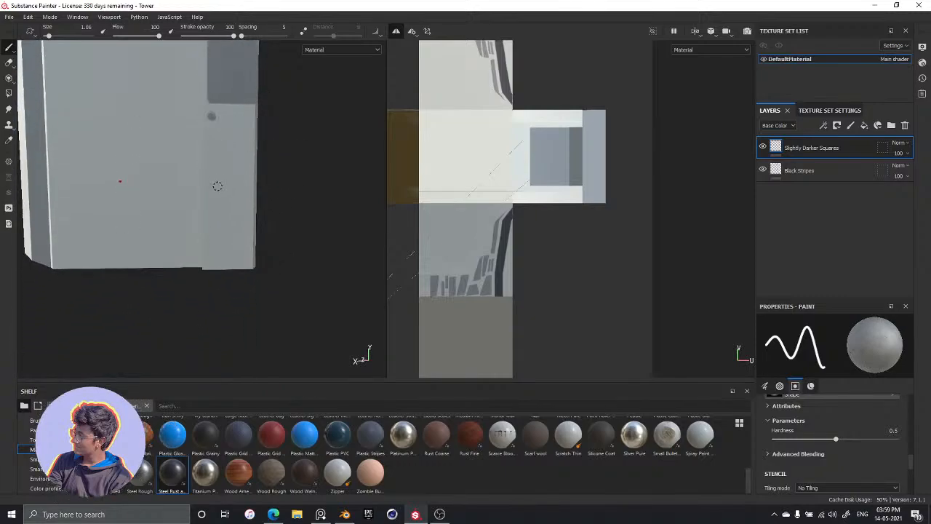
pyautogui.press('shift')
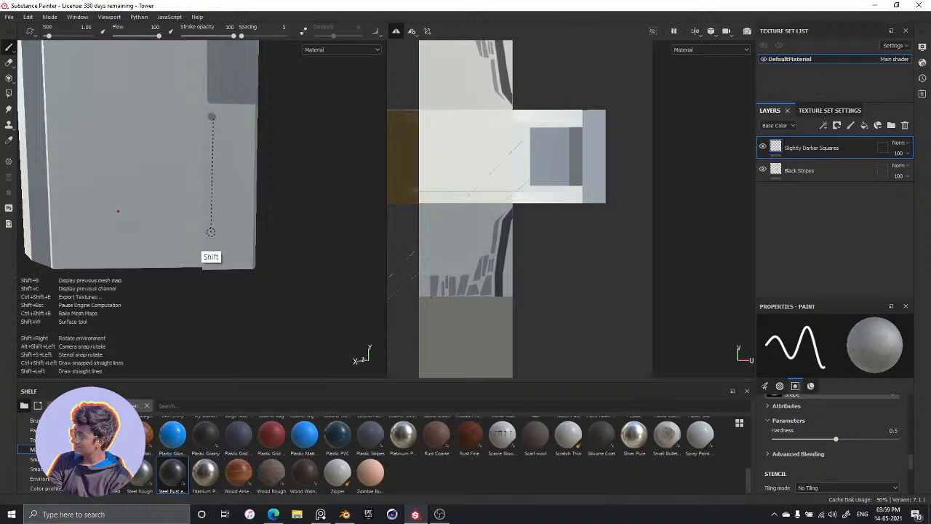
pyautogui.keyDown('shift'); pyautogui.click(213, 237); pyautogui.keyUp('shift')
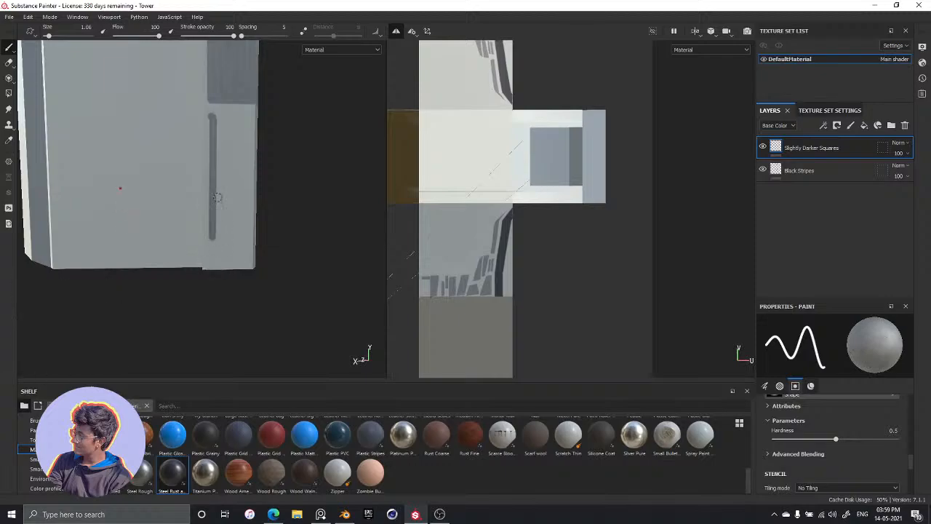
pyautogui.press('shift')
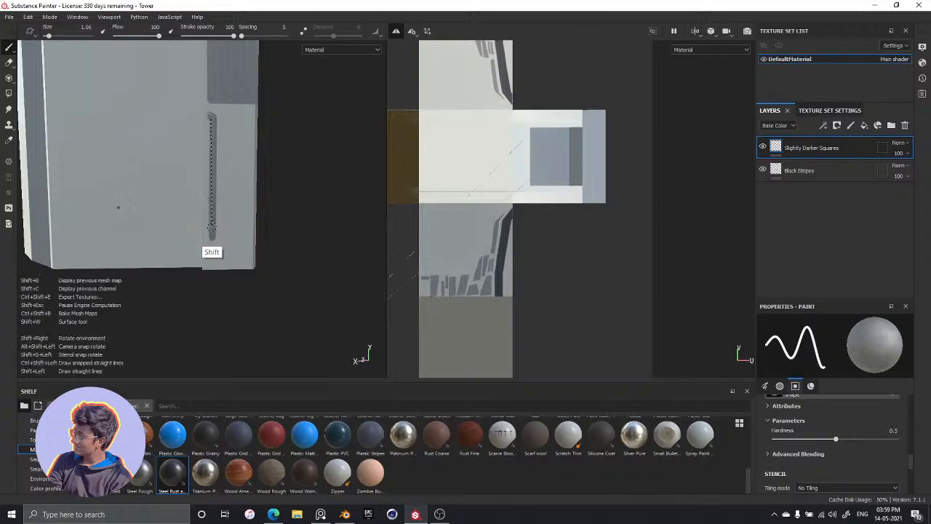
pyautogui.keyDown('shift'); pyautogui.click(214, 243); pyautogui.keyUp('shift')
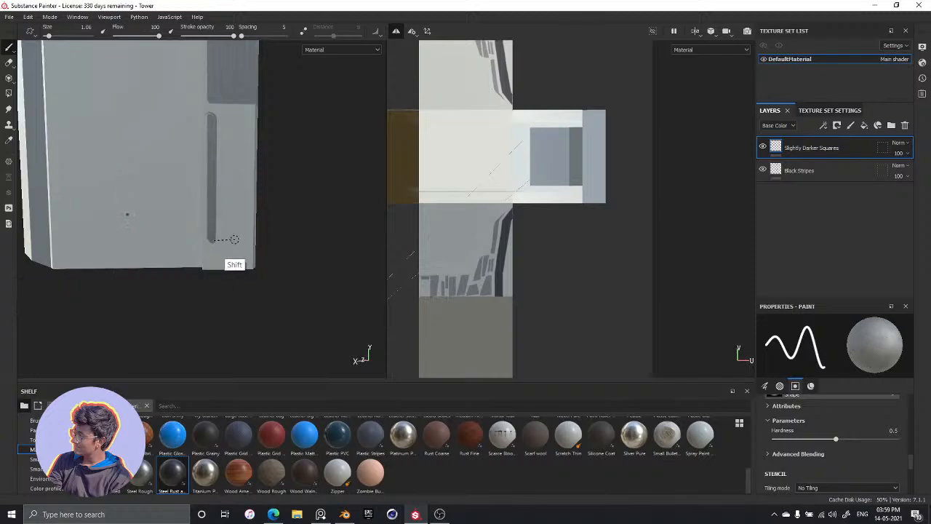
pyautogui.keyDown('shift'); pyautogui.click(240, 238); pyautogui.keyUp('shift')
pyautogui.press('shift')
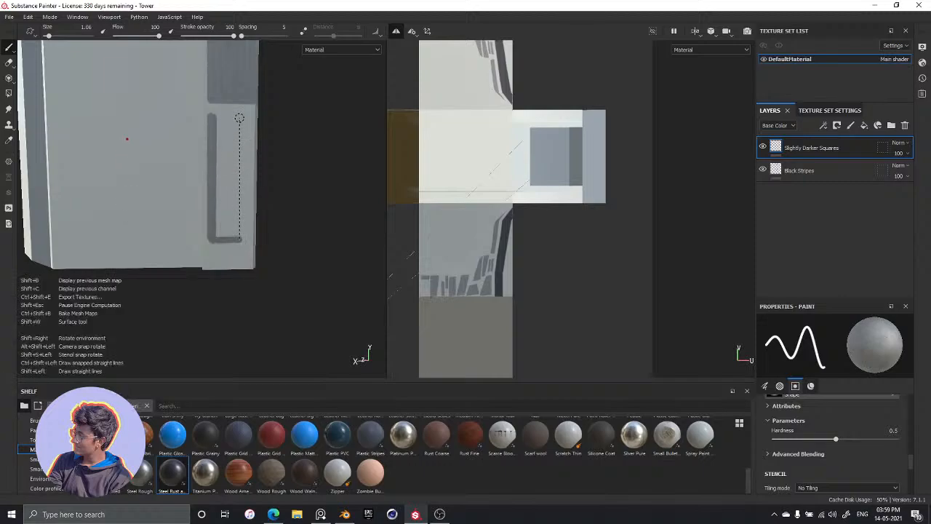
pyautogui.keyDown('shift'); pyautogui.click(240, 120); pyautogui.keyUp('shift')
pyautogui.keyDown('shift'); pyautogui.click(210, 116); pyautogui.keyUp('shift')
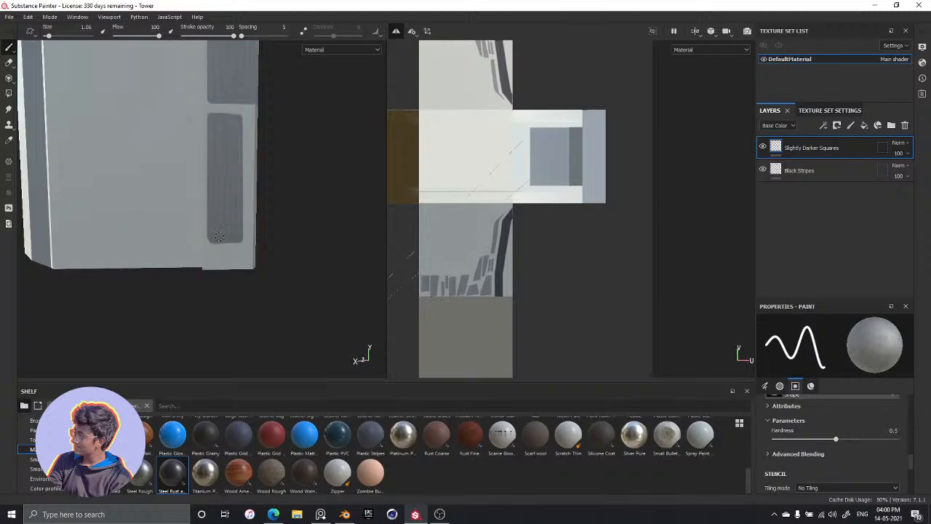
# Review the painted panels along the full height of the tower, from close up and from a distance
pyautogui.keyDown('alt'); pyautogui.moveTo(259, 82); pyautogui.dragTo(236, 174, button='middle'); pyautogui.keyUp('alt')
pyautogui.keyDown('alt'); pyautogui.moveTo(176, 176); pyautogui.dragTo(245, 235); pyautogui.keyUp('alt')
pyautogui.moveTo(250, 129)
pyautogui.keyDown('alt'); pyautogui.mouseDown()
pyautogui.moveTo(258, 235)
pyautogui.moveTo(245, 120)
pyautogui.mouseUp(); pyautogui.keyUp('alt')
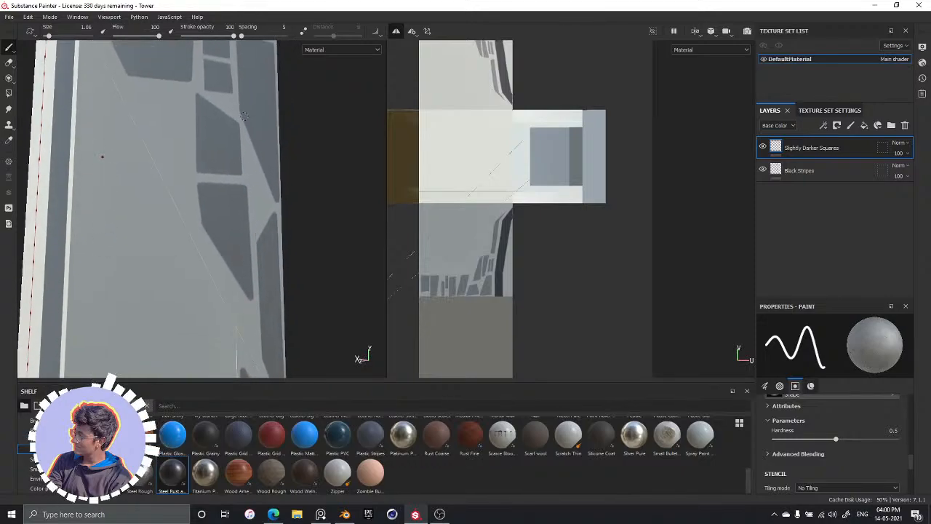
pyautogui.scroll(-10, 257, 191)
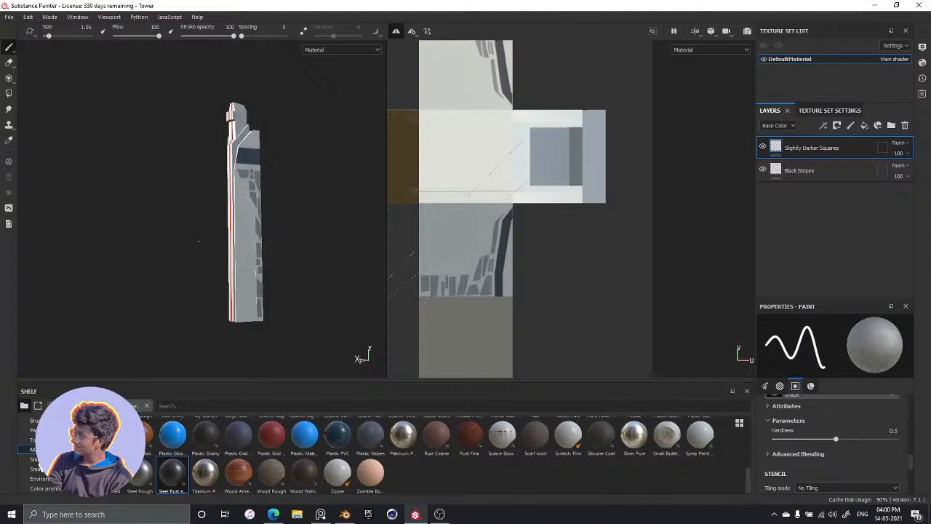
pyautogui.keyDown('alt'); pyautogui.moveTo(200, 241); pyautogui.dragTo(247, 255); pyautogui.keyUp('alt')
pyautogui.scroll(-3, 249, 251)
pyautogui.scroll(7, 250, 224)
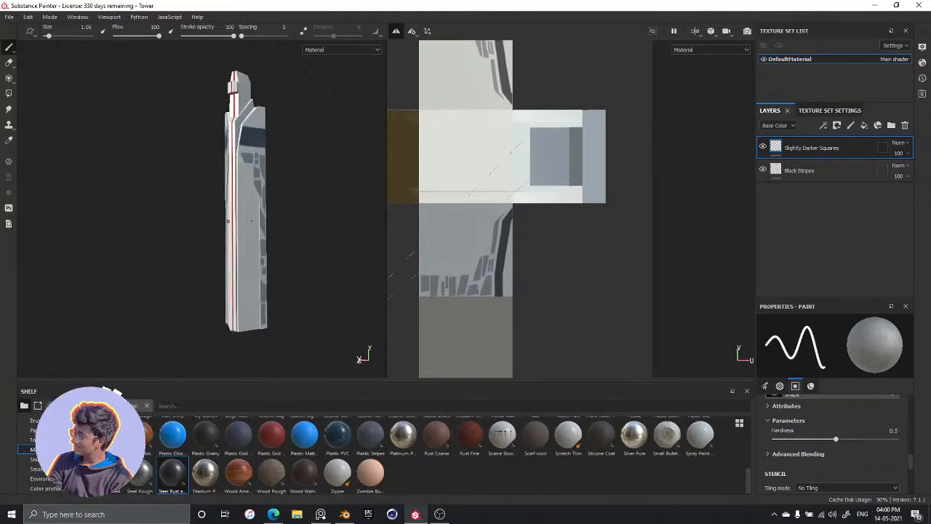
pyautogui.scroll(2, 248, 224)
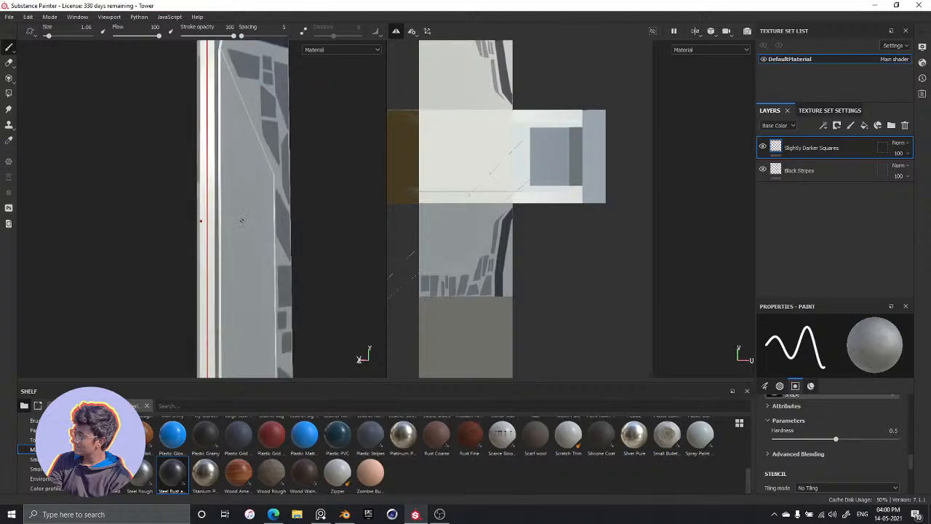
# Compare the tower's painted side face with the Citadel reference image, checking the panel pattern around the diagonal line
pyautogui.hotkey('alt', 'Tab')
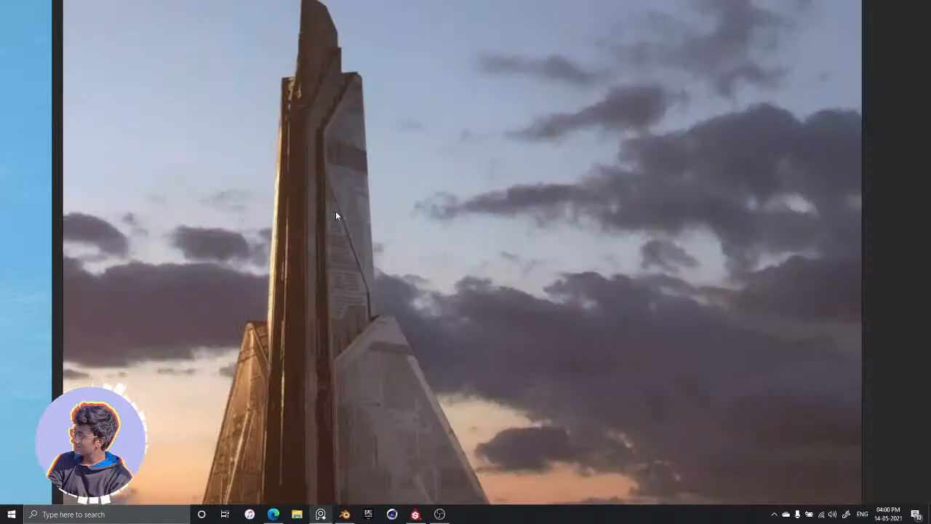
pyautogui.moveTo(339, 230); pyautogui.dragTo(350, 215, button='middle')
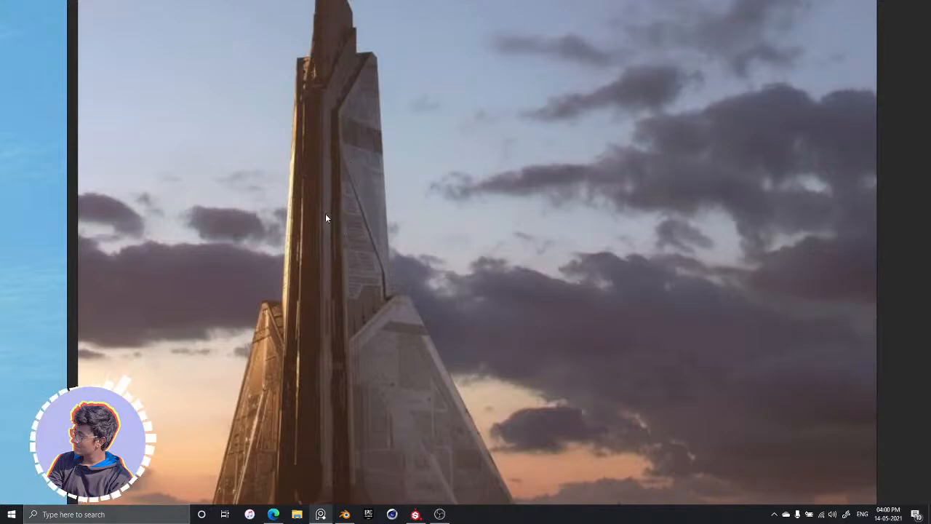
pyautogui.hotkey('alt', 'Tab')
pyautogui.keyDown('alt'); pyautogui.moveTo(295, 220); pyautogui.dragTo(280, 175); pyautogui.keyUp('alt')
pyautogui.hotkey('alt', 'Tab')
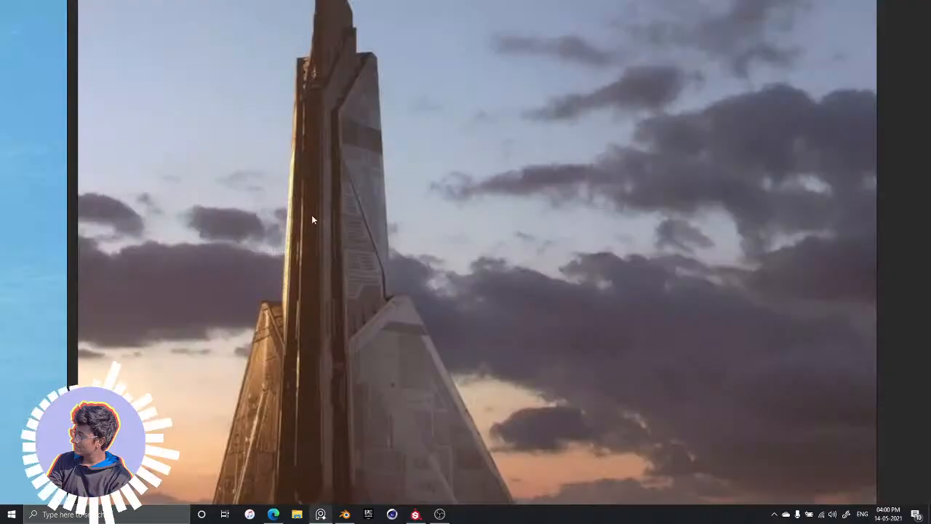
pyautogui.hotkey('alt', 'Tab')
pyautogui.keyDown('alt'); pyautogui.moveTo(327, 220); pyautogui.dragTo(332, 109); pyautogui.keyUp('alt')
pyautogui.hotkey('alt', 'Tab')
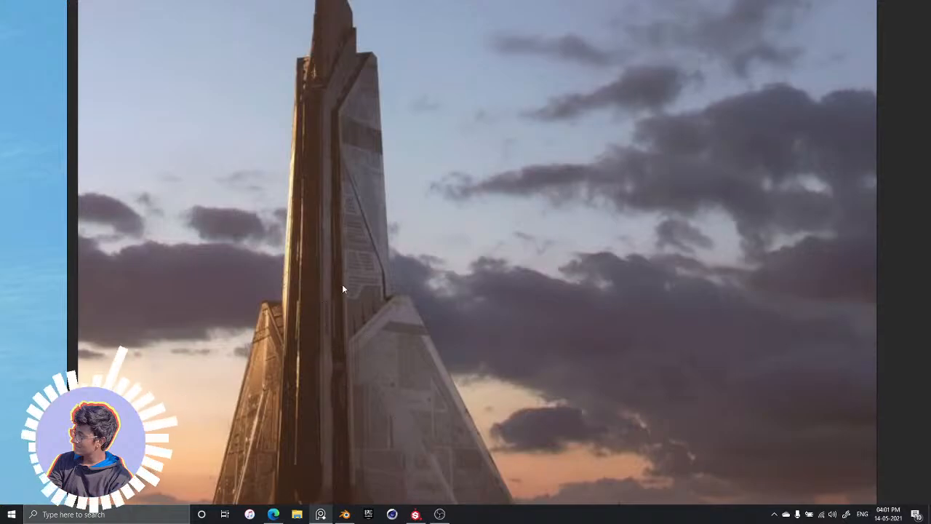
pyautogui.hotkey('alt', 'Tab')
pyautogui.moveTo(310, 203)
pyautogui.keyDown('alt'); pyautogui.mouseDown()
pyautogui.moveTo(312, 179)
pyautogui.moveTo(343, 362)
pyautogui.moveTo(332, 208)
pyautogui.moveTo(301, 349)
pyautogui.moveTo(301, 175)
pyautogui.moveTo(264, 249)
pyautogui.mouseUp(); pyautogui.keyUp('alt')
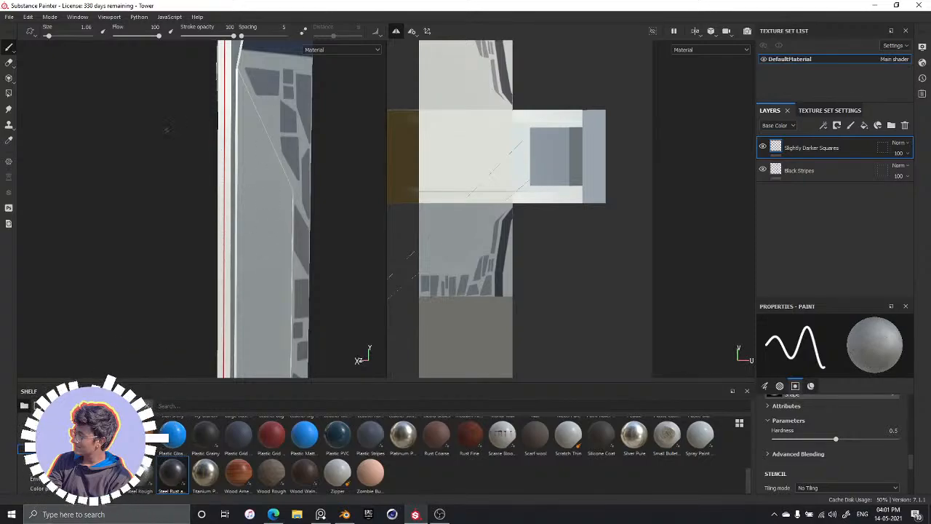
# Examine the unpainted area beside the edge panels and check the same area in the reference image
pyautogui.scroll(-3, 198, 138)
pyautogui.scroll(8, 250, 162)
pyautogui.scroll(-2, 256, 164)
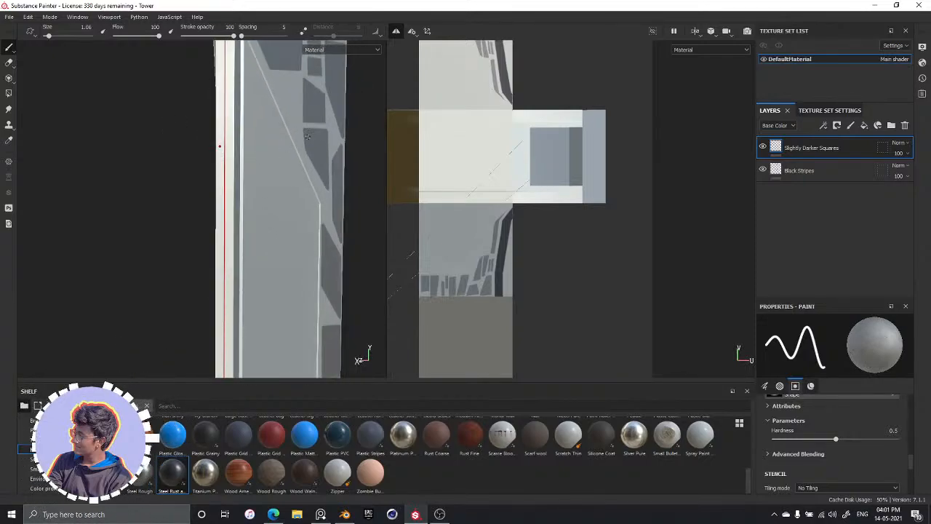
pyautogui.keyDown('alt'); pyautogui.moveTo(331, 151); pyautogui.dragTo(335, 215, button='middle'); pyautogui.keyUp('alt')
pyautogui.keyDown('alt'); pyautogui.moveTo(330, 270); pyautogui.dragTo(292, 255); pyautogui.keyUp('alt')
pyautogui.keyDown('alt'); pyautogui.moveTo(287, 174); pyautogui.dragTo(297, 131, button='middle'); pyautogui.keyUp('alt')
pyautogui.keyDown('alt'); pyautogui.moveTo(297, 131); pyautogui.dragTo(291, 173); pyautogui.keyUp('alt')
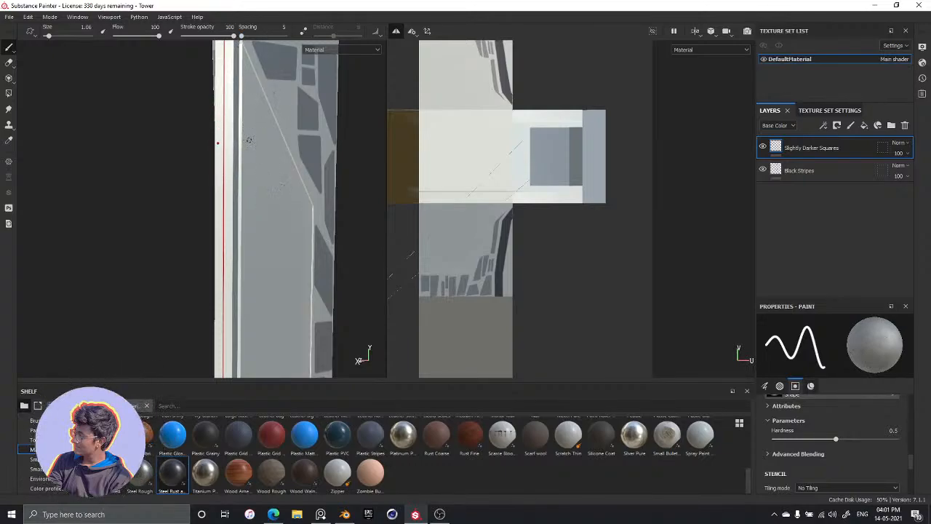
pyautogui.hotkey('alt', 'Tab')
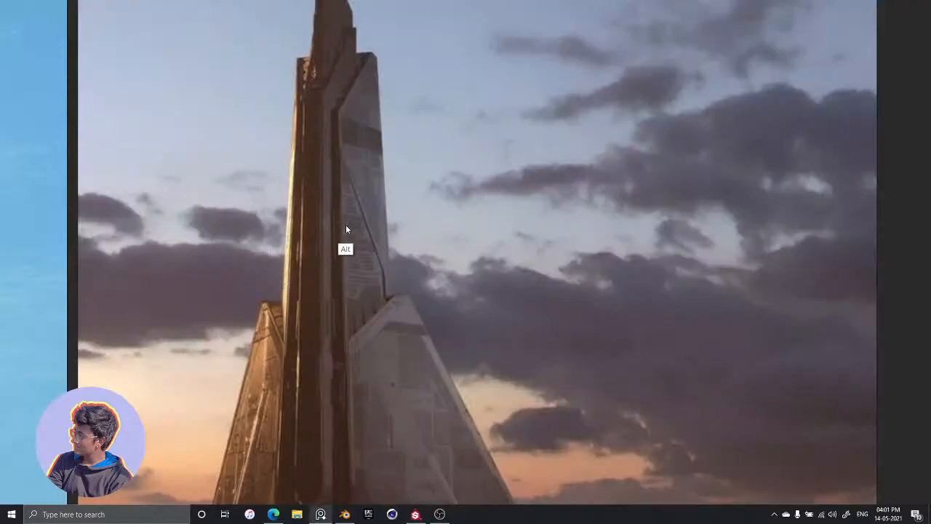
pyautogui.hotkey('alt', 'Tab')
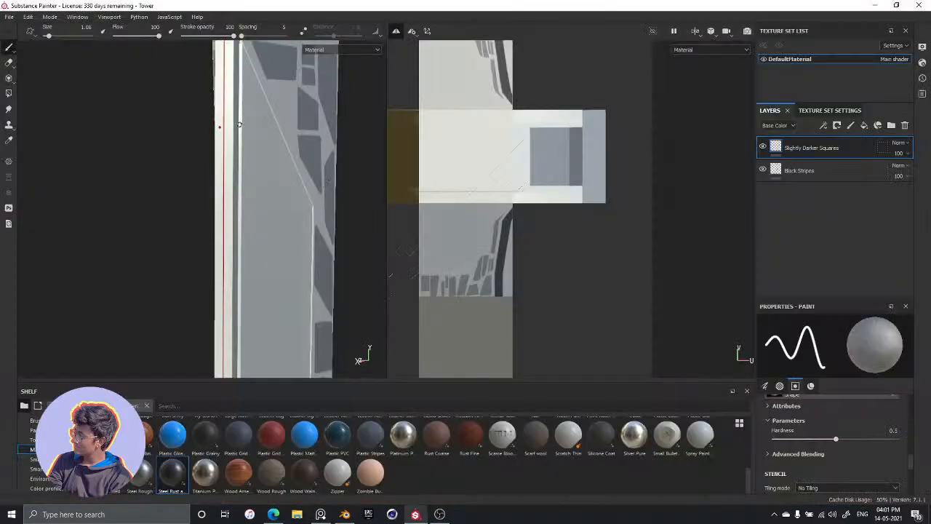
# Outline a large right triangle below the upper four-sided panel, with its vertical side along the face's inner edge, using straight strokes
pyautogui.keyDown('alt'); pyautogui.moveTo(284, 156); pyautogui.dragTo(248, 145); pyautogui.keyUp('alt')
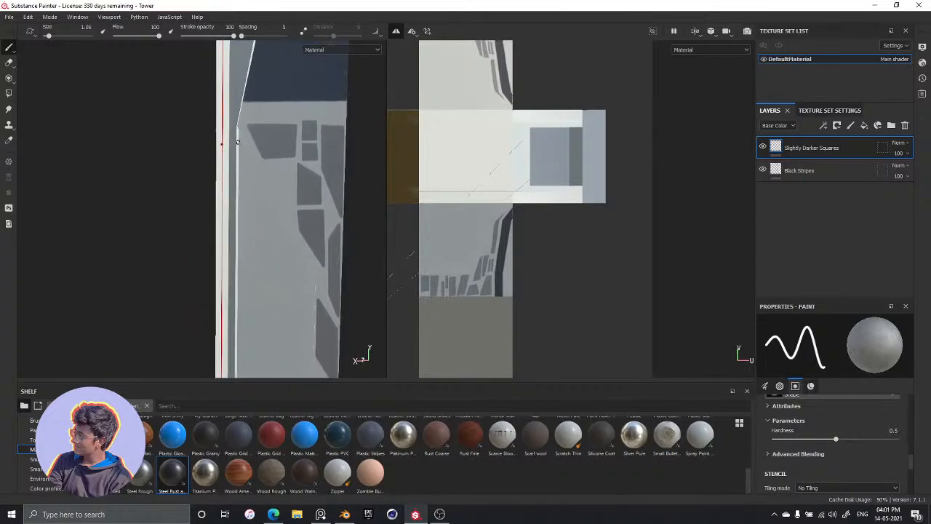
pyautogui.keyDown('alt'); pyautogui.moveTo(239, 137); pyautogui.dragTo(279, 193); pyautogui.keyUp('alt')
pyautogui.scroll(4, 258, 167)
pyautogui.keyDown('alt'); pyautogui.moveTo(280, 192); pyautogui.dragTo(275, 185, button='middle'); pyautogui.keyUp('alt')
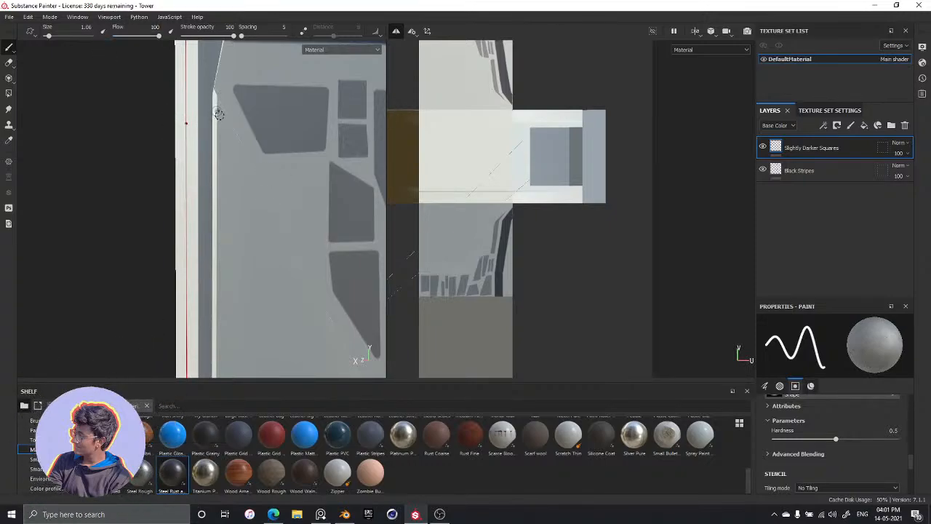
pyautogui.press('shift')
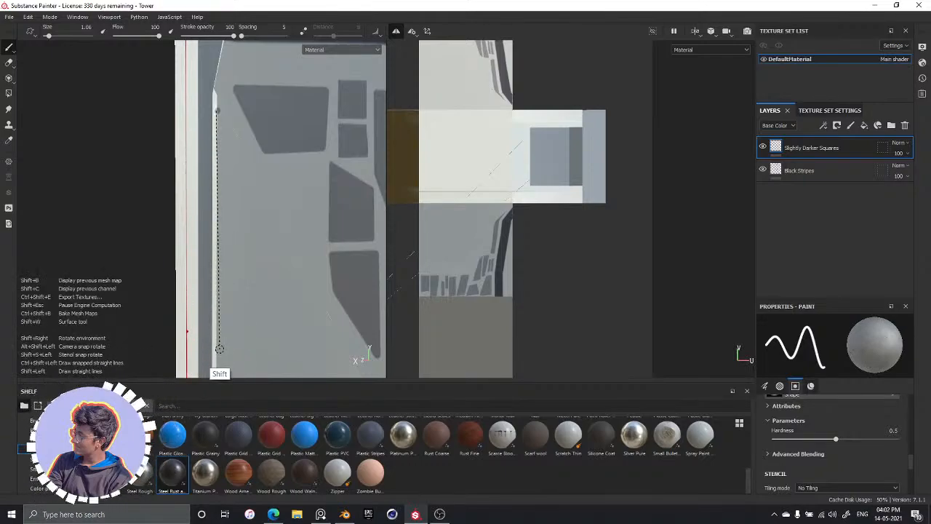
pyautogui.keyDown('shift'); pyautogui.click(219, 352); pyautogui.keyUp('shift')
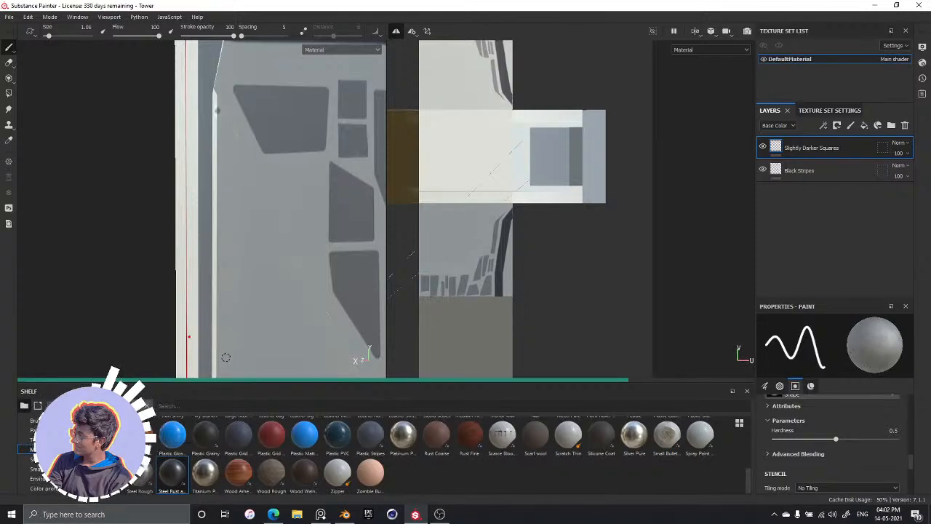
pyautogui.press('shift')
pyautogui.keyDown('shift'); pyautogui.click(343, 350); pyautogui.keyUp('shift')
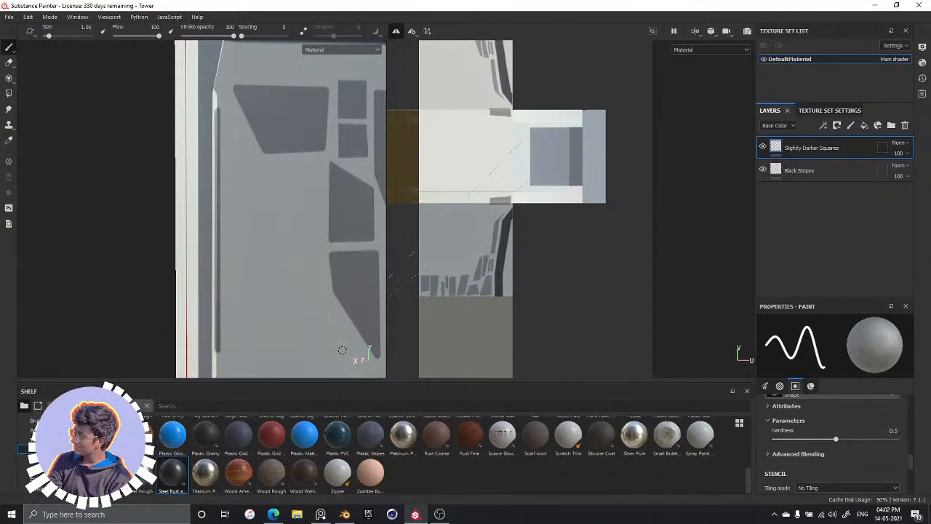
pyautogui.press('shift')
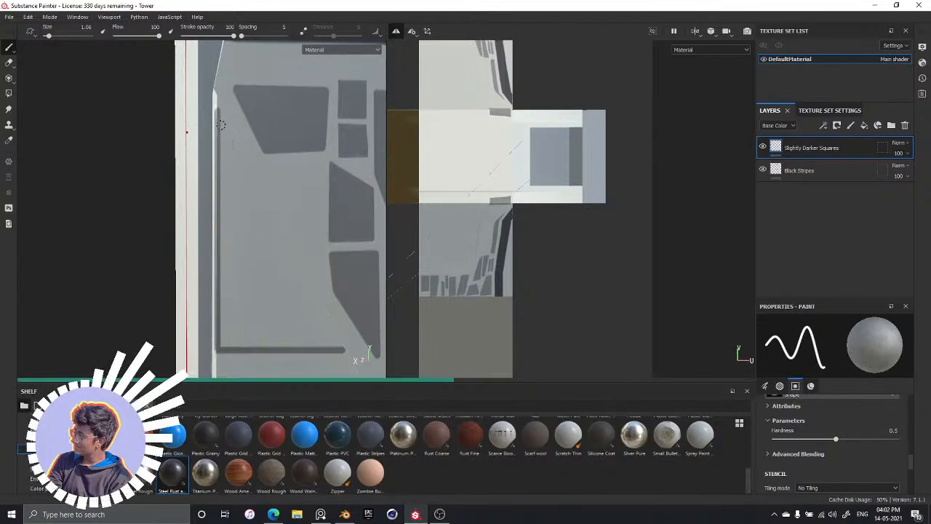
pyautogui.keyDown('shift'); pyautogui.click(221, 110); pyautogui.keyUp('shift')
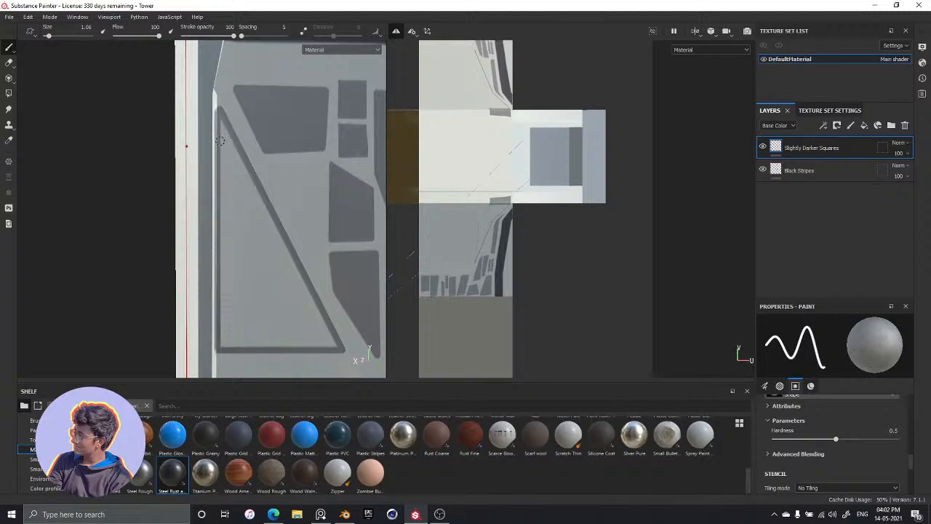
# Fill the large triangle outline completely with brush strokes, enlarging the brush to size 2.04 for the wide areas
pyautogui.moveTo(221, 149); pyautogui.dragTo(230, 236)
pyautogui.moveTo(227, 185); pyautogui.dragTo(225, 201)
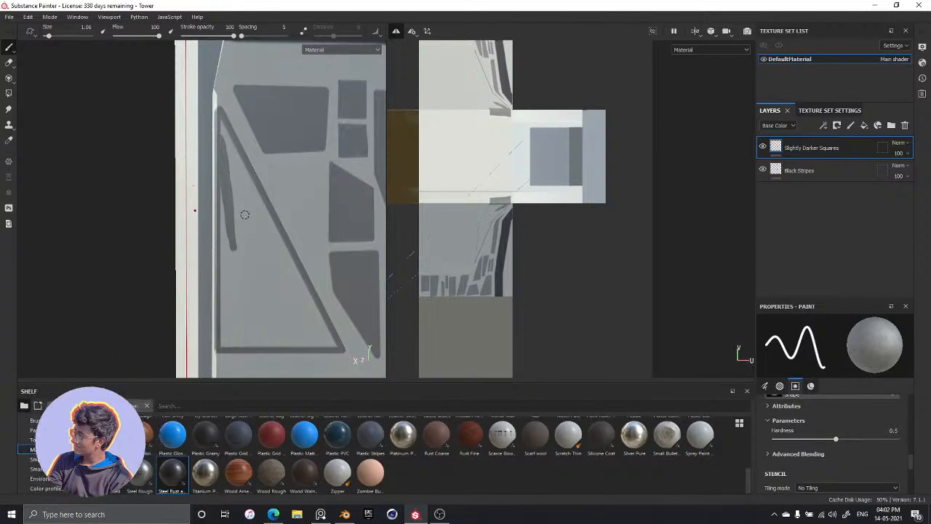
pyautogui.press(']')
pyautogui.press(']')
pyautogui.moveTo(233, 200)
pyautogui.mouseDown()
pyautogui.moveTo(251, 270)
pyautogui.moveTo(250, 218)
pyautogui.moveTo(263, 296)
pyautogui.moveTo(258, 251)
pyautogui.moveTo(273, 298)
pyautogui.moveTo(309, 334)
pyautogui.moveTo(299, 313)
pyautogui.mouseUp()
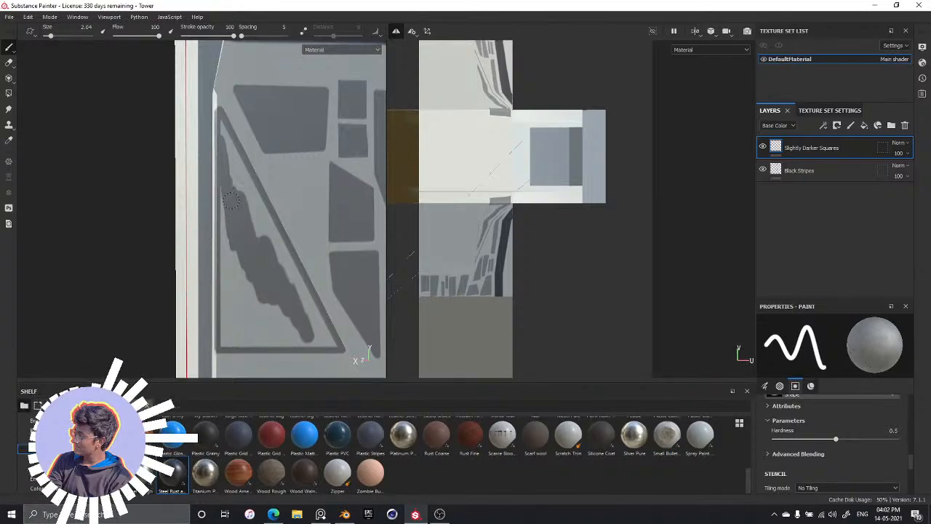
pyautogui.moveTo(241, 275)
pyautogui.mouseDown()
pyautogui.moveTo(235, 292)
pyautogui.moveTo(232, 256)
pyautogui.moveTo(231, 306)
pyautogui.moveTo(223, 174)
pyautogui.mouseUp()
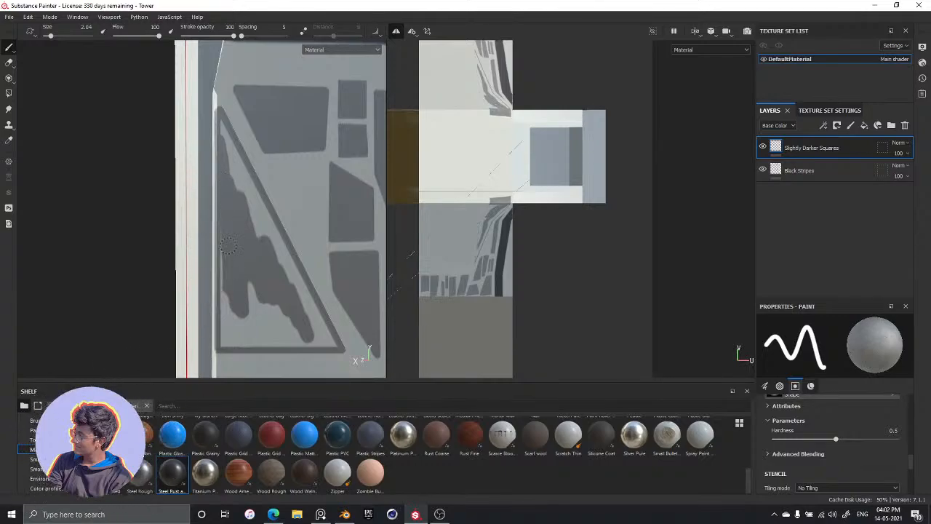
pyautogui.moveTo(228, 275)
pyautogui.mouseDown()
pyautogui.moveTo(228, 289)
pyautogui.moveTo(250, 289)
pyautogui.moveTo(256, 306)
pyautogui.moveTo(291, 326)
pyautogui.mouseUp()
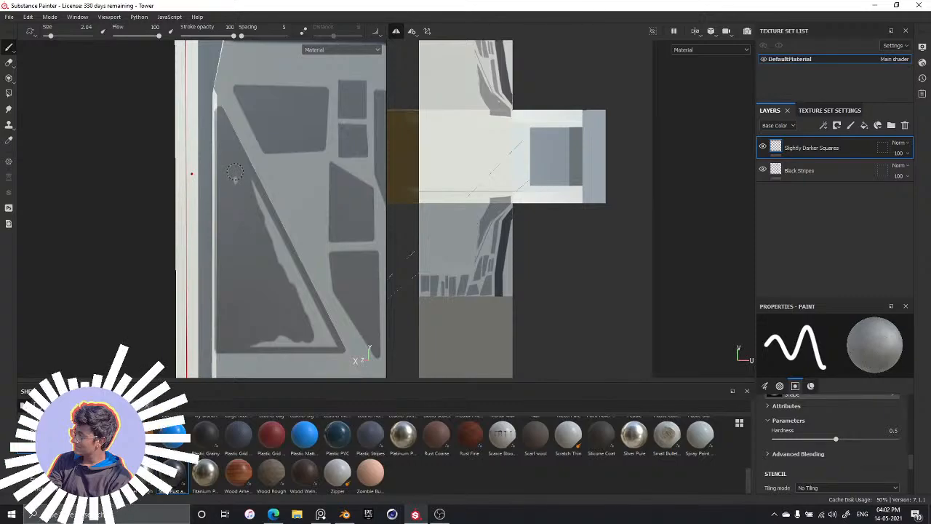
pyautogui.moveTo(247, 177); pyautogui.dragTo(271, 220)
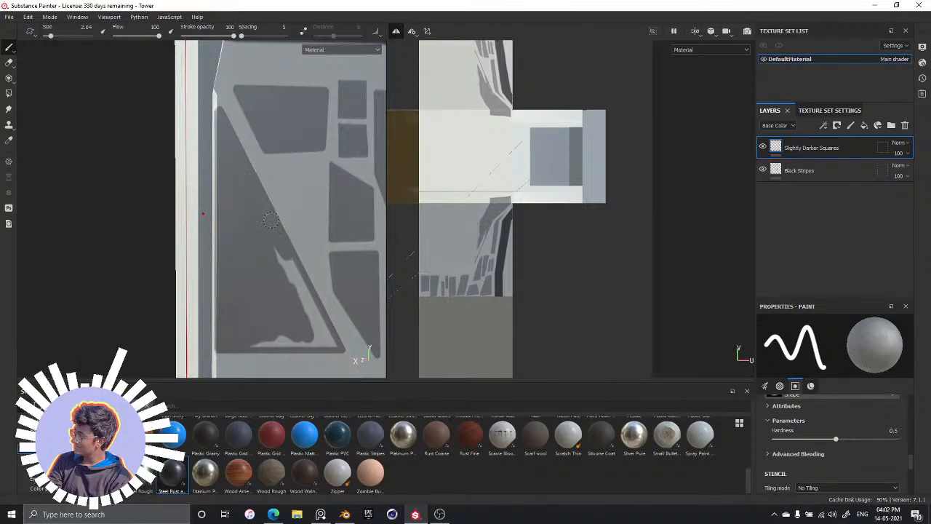
pyautogui.moveTo(282, 254)
pyautogui.mouseDown()
pyautogui.moveTo(306, 295)
pyautogui.moveTo(286, 245)
pyautogui.mouseUp()
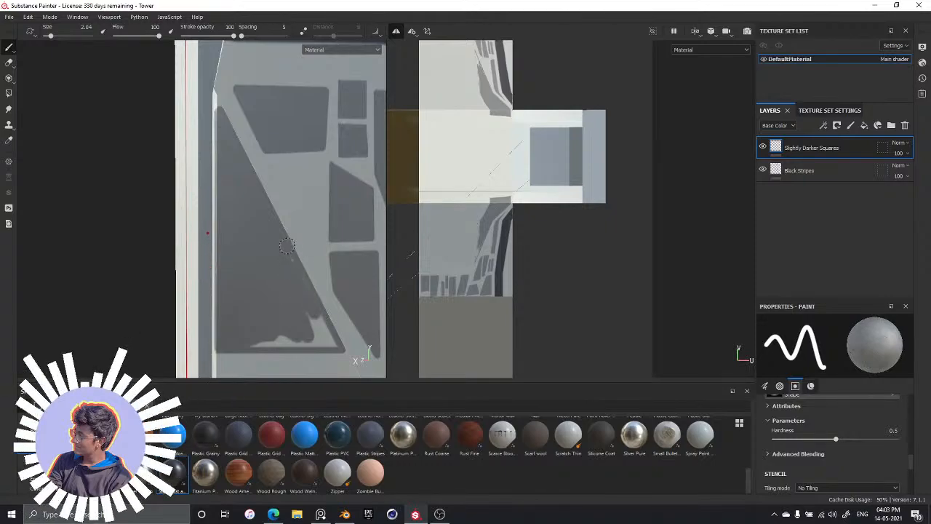
pyautogui.moveTo(265, 338)
pyautogui.mouseDown()
pyautogui.moveTo(291, 320)
pyautogui.moveTo(322, 333)
pyautogui.moveTo(314, 304)
pyautogui.moveTo(329, 334)
pyautogui.mouseUp()
pyautogui.moveTo(249, 344); pyautogui.dragTo(255, 345)
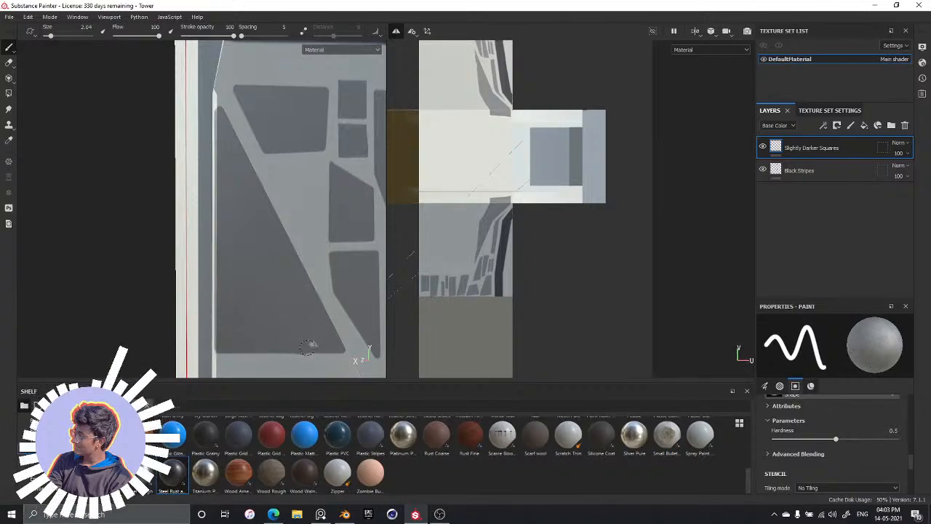
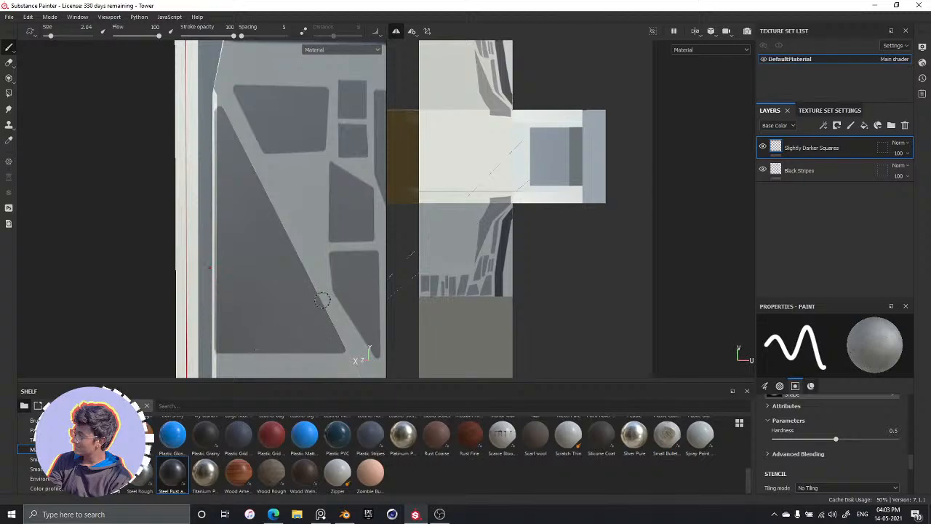
# Examine the unpainted lower part of the tower's side face and compare that area with the Citadel reference image
pyautogui.moveTo(277, 291)
pyautogui.keyDown('alt'); pyautogui.mouseDown(button='middle')
pyautogui.moveTo(264, 119)
pyautogui.moveTo(250, 96)
pyautogui.mouseUp(button='middle'); pyautogui.keyUp('alt')
pyautogui.keyDown('alt'); pyautogui.moveTo(265, 268); pyautogui.dragTo(249, 221, button='middle'); pyautogui.keyUp('alt')
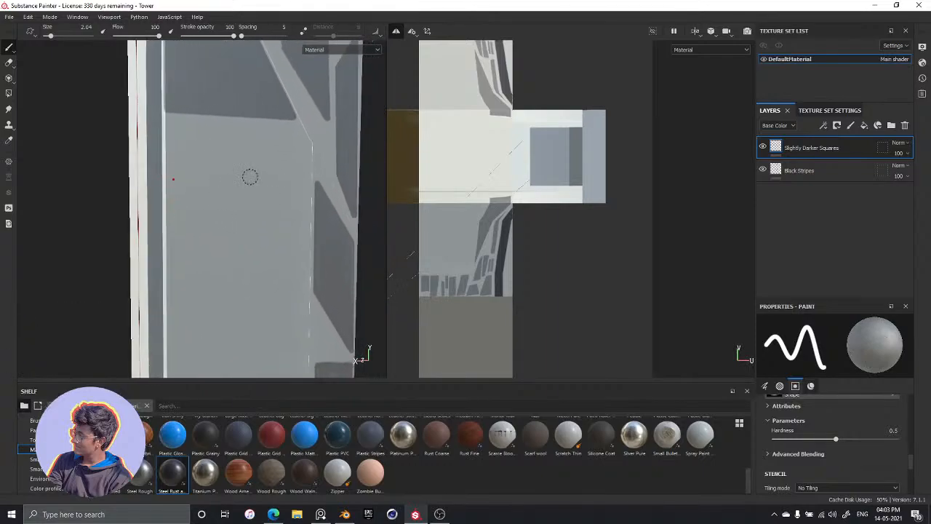
pyautogui.hotkey('alt', 'Tab')
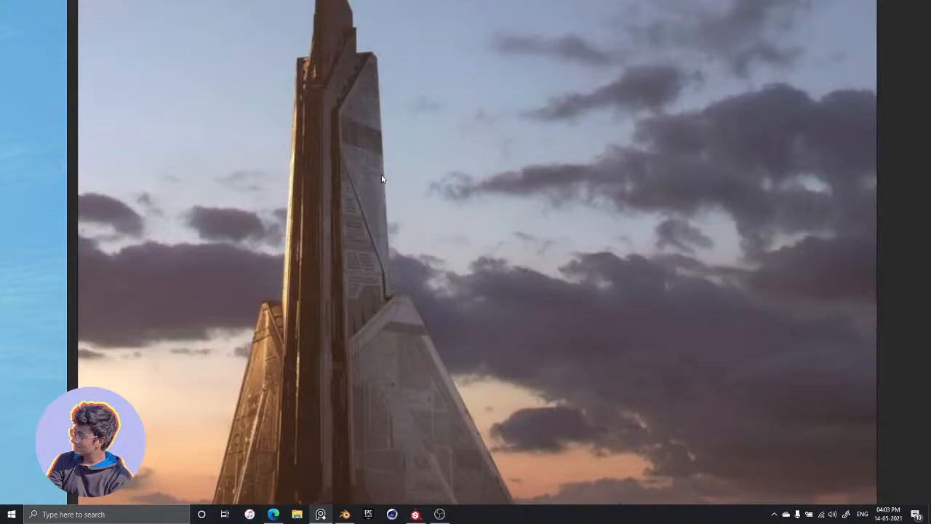
pyautogui.moveTo(369, 247); pyautogui.dragTo(375, 174, button='middle')
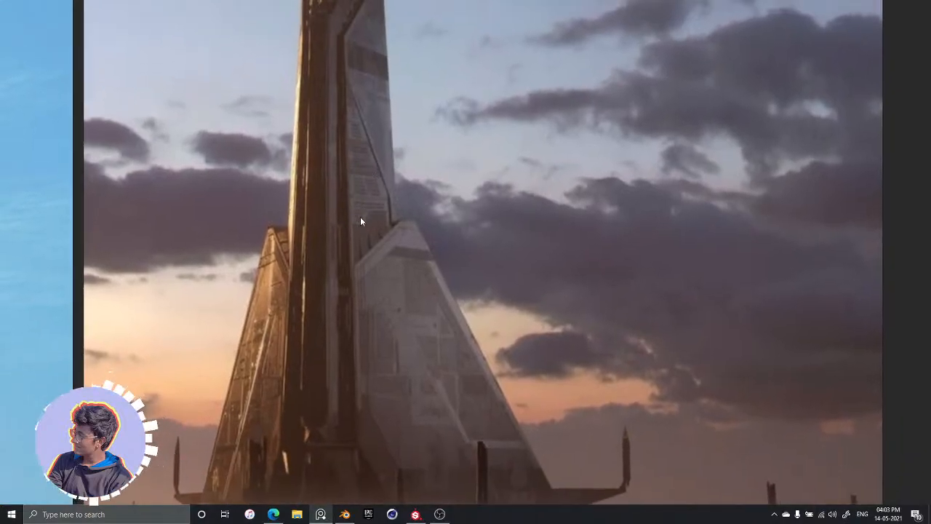
pyautogui.hotkey('alt', 'Tab')
pyautogui.keyDown('alt'); pyautogui.moveTo(283, 259); pyautogui.dragTo(290, 199, button='middle'); pyautogui.keyUp('alt')
pyautogui.keyDown('alt'); pyautogui.moveTo(243, 216); pyautogui.dragTo(287, 191); pyautogui.keyUp('alt')
pyautogui.keyDown('alt'); pyautogui.moveTo(281, 222); pyautogui.dragTo(262, 183); pyautogui.keyUp('alt')
pyautogui.keyDown('alt'); pyautogui.moveTo(241, 131); pyautogui.dragTo(248, 213); pyautogui.keyUp('alt')
pyautogui.scroll(-5, 248, 213)
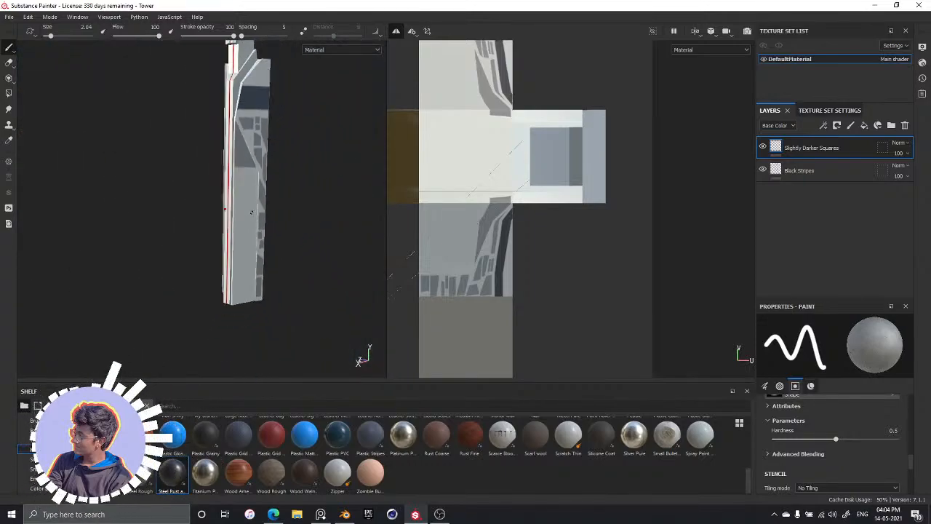
pyautogui.scroll(1, 247, 215)
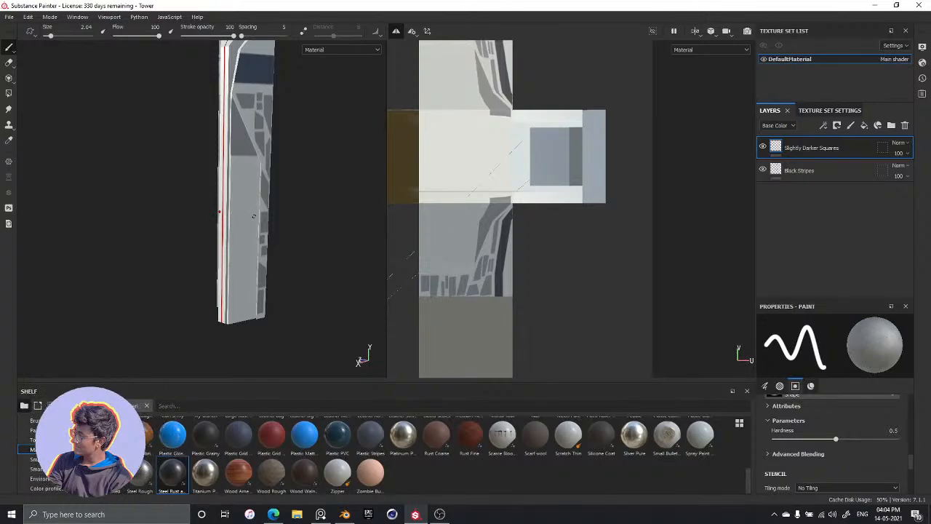
pyautogui.keyDown('alt'); pyautogui.moveTo(253, 216); pyautogui.dragTo(226, 303); pyautogui.keyUp('alt')
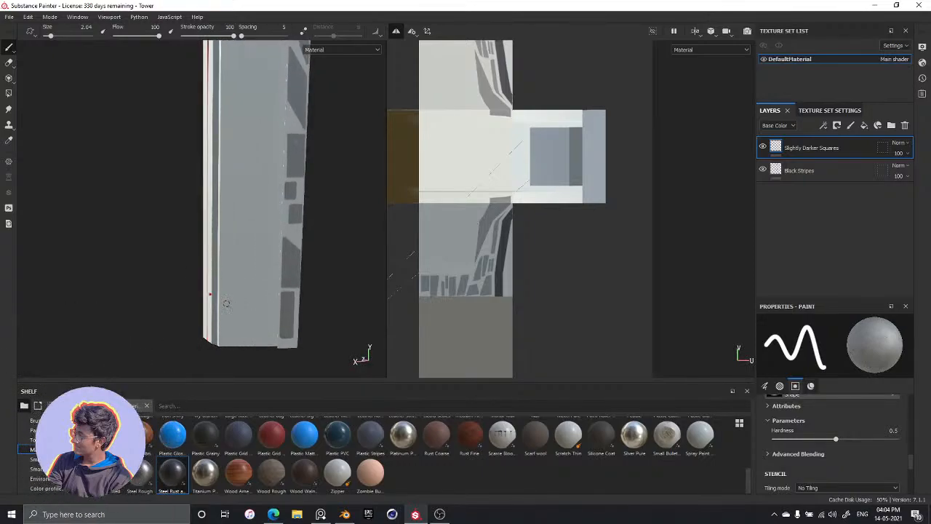
pyautogui.moveTo(264, 268)
pyautogui.keyDown('alt'); pyautogui.mouseDown()
pyautogui.moveTo(302, 228)
pyautogui.moveTo(305, 249)
pyautogui.moveTo(295, 239)
pyautogui.moveTo(303, 235)
pyautogui.mouseUp(); pyautogui.keyUp('alt')
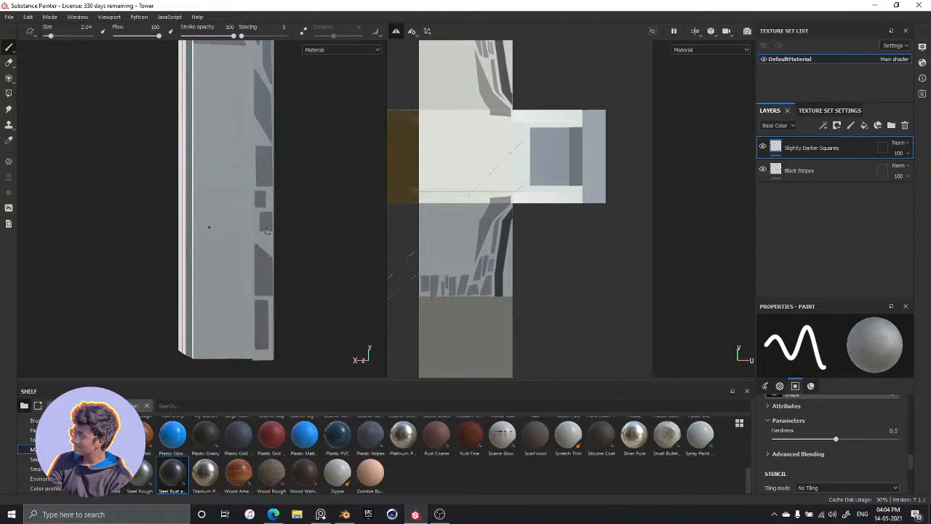
# Outline a tall panel with one chamfered upper corner along the lower end of the side face, using connected straight strokes at brush size 2.04
pyautogui.press('ctrl')
pyautogui.click(195, 160)
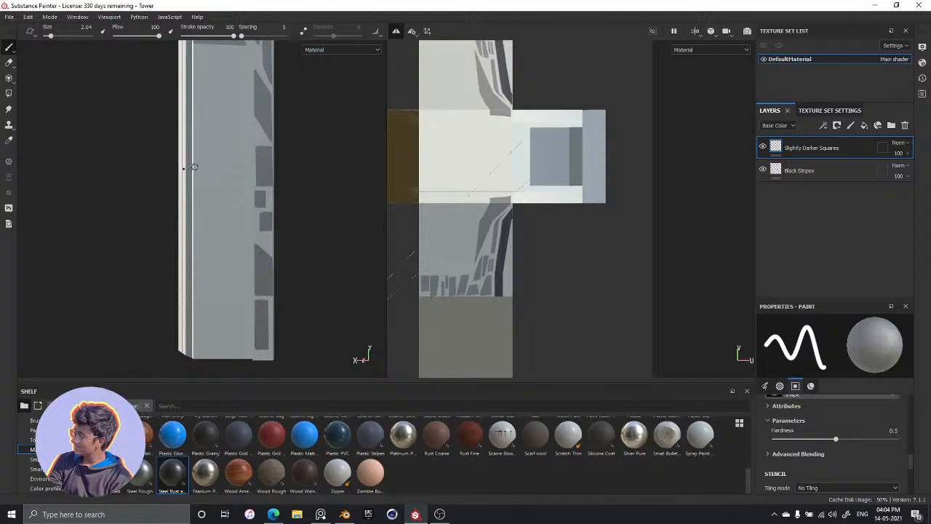
pyautogui.press('shift')
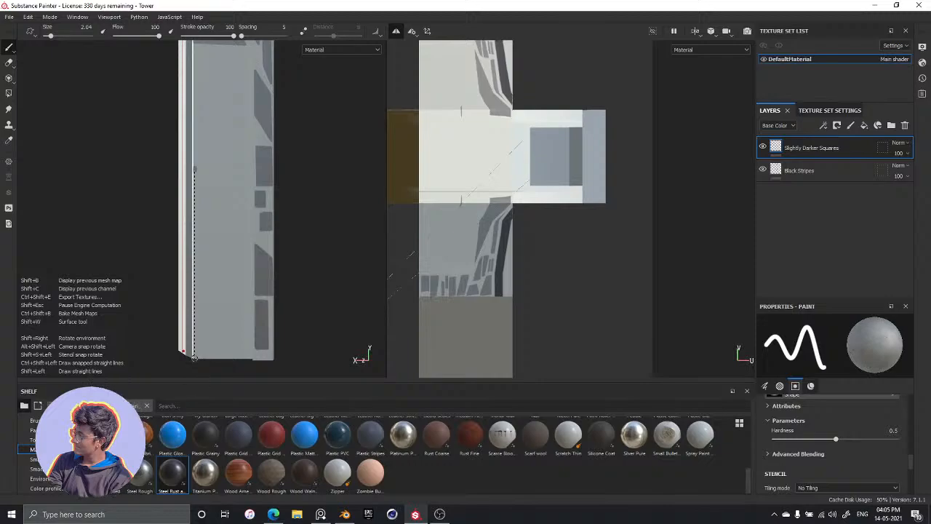
pyautogui.keyDown('shift'); pyautogui.click(194, 357); pyautogui.keyUp('shift')
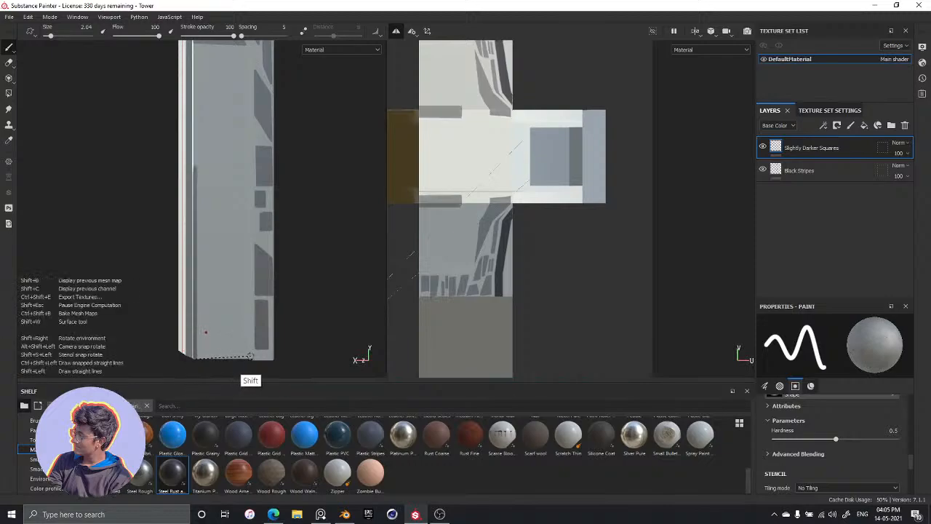
pyautogui.keyDown('shift'); pyautogui.click(253, 358); pyautogui.keyUp('shift')
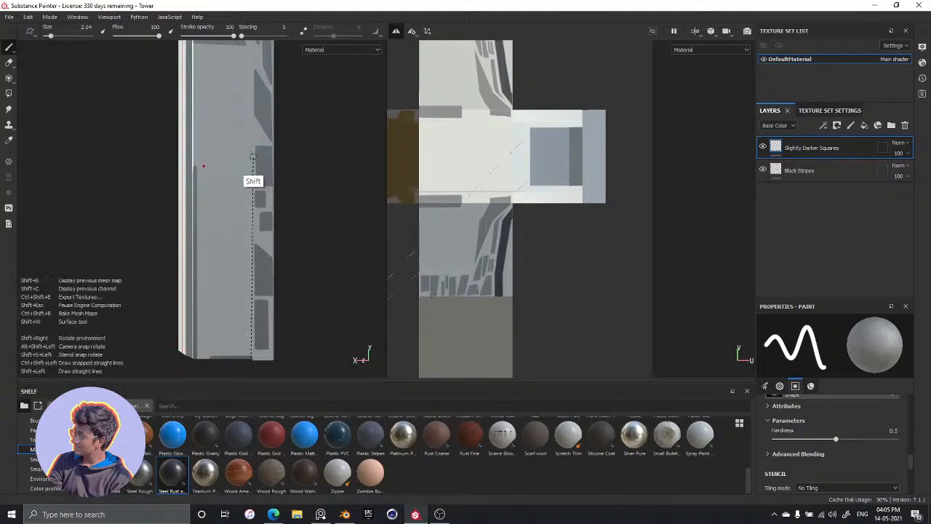
pyautogui.keyDown('shift'); pyautogui.click(251, 130); pyautogui.keyUp('shift')
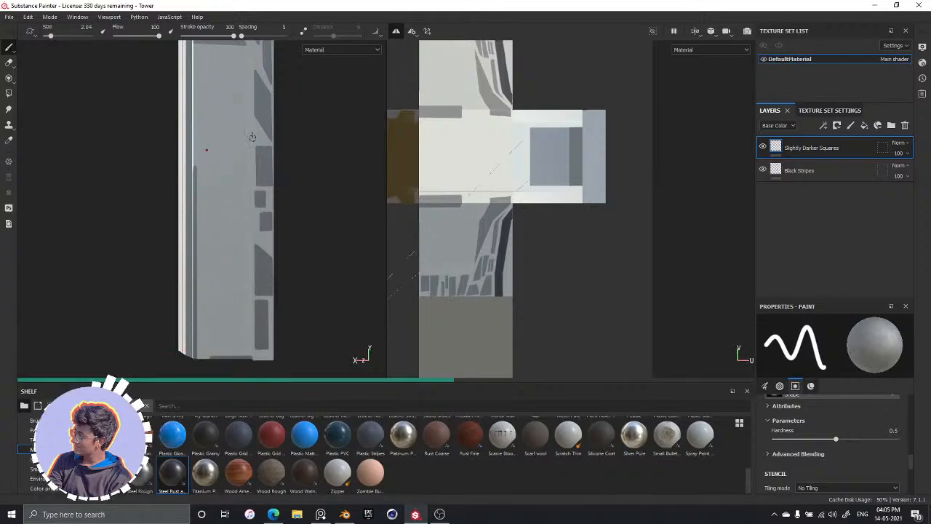
pyautogui.keyDown('shift'); pyautogui.click(212, 131); pyautogui.keyUp('shift')
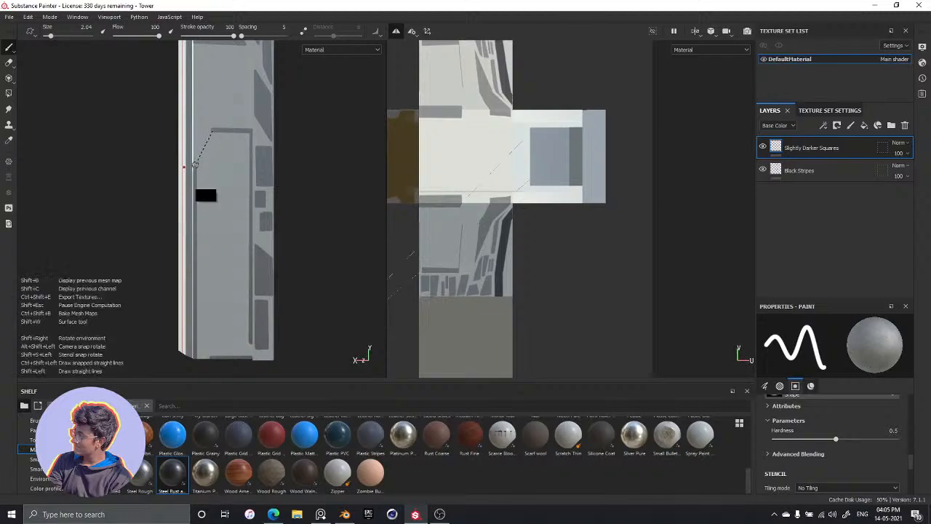
pyautogui.keyDown('shift'); pyautogui.click(195, 164); pyautogui.keyUp('shift')
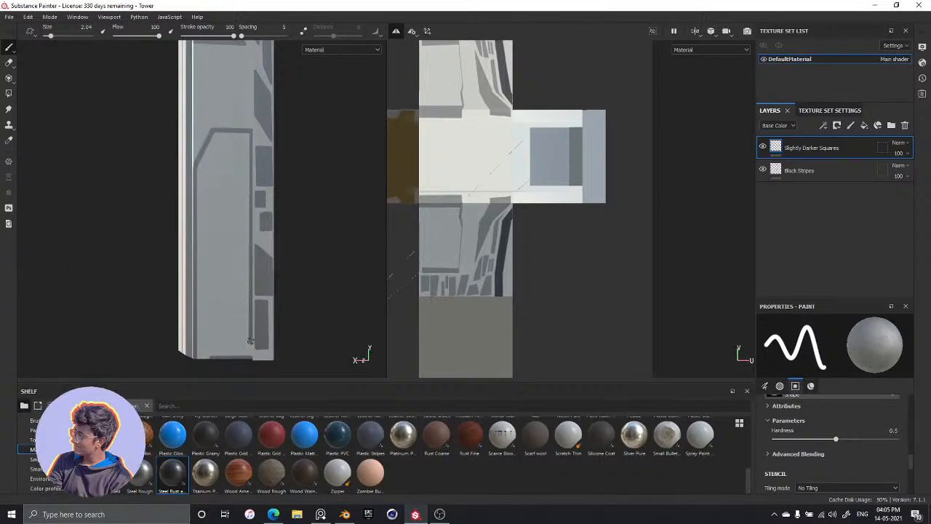
pyautogui.press('shift')
pyautogui.press('shift')
# Fill the tall chamfered panel outline completely with freehand strokes, using an enlarged brush
pyautogui.press(']')
pyautogui.press(']')
pyautogui.press(']')
pyautogui.press(']')
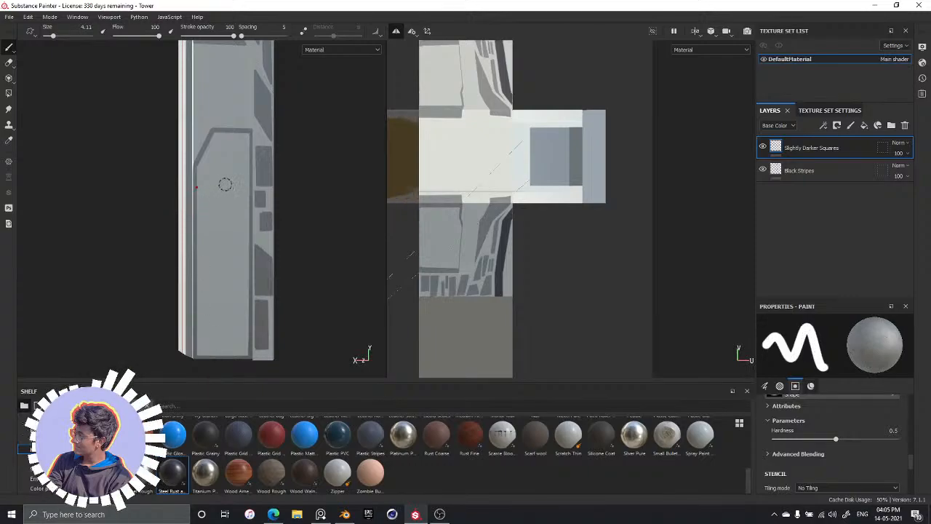
pyautogui.moveTo(215, 167)
pyautogui.mouseDown()
pyautogui.moveTo(214, 264)
pyautogui.moveTo(219, 178)
pyautogui.moveTo(224, 270)
pyautogui.moveTo(235, 208)
pyautogui.moveTo(240, 273)
pyautogui.moveTo(239, 230)
pyautogui.mouseUp()
pyautogui.moveTo(237, 266); pyautogui.dragTo(241, 323)
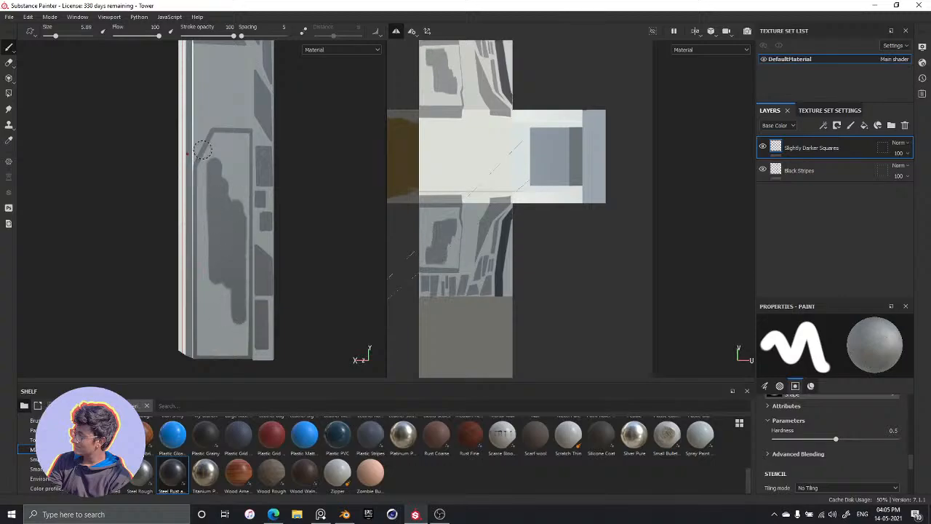
pyautogui.moveTo(205, 171)
pyautogui.mouseDown()
pyautogui.moveTo(209, 299)
pyautogui.moveTo(224, 293)
pyautogui.moveTo(218, 278)
pyautogui.mouseUp()
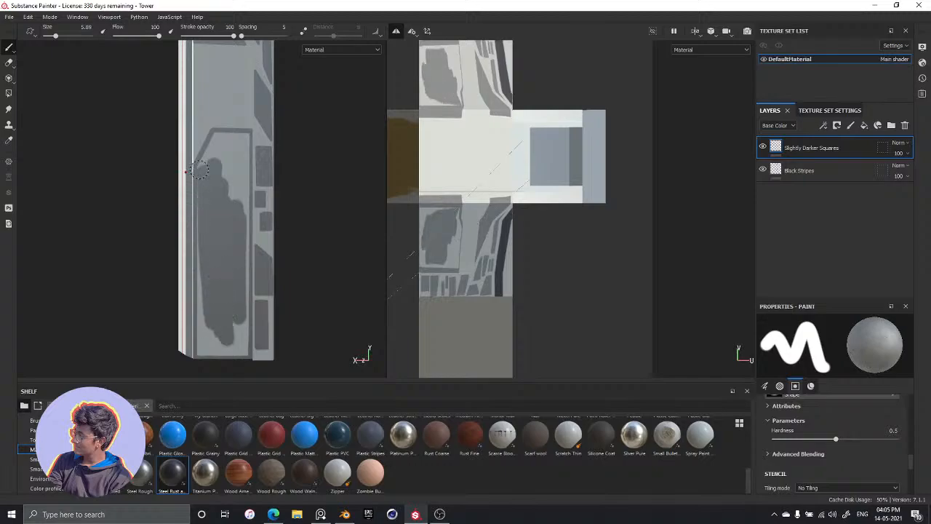
pyautogui.moveTo(203, 201)
pyautogui.mouseDown()
pyautogui.moveTo(203, 353)
pyautogui.moveTo(220, 320)
pyautogui.moveTo(225, 355)
pyautogui.moveTo(234, 302)
pyautogui.moveTo(233, 356)
pyautogui.mouseUp()
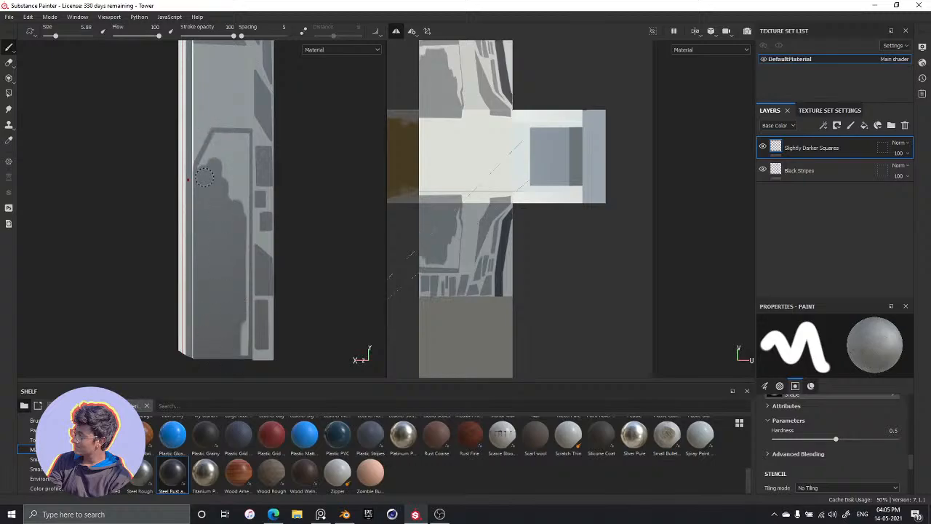
pyautogui.moveTo(204, 171)
pyautogui.mouseDown()
pyautogui.moveTo(226, 139)
pyautogui.moveTo(214, 149)
pyautogui.mouseUp()
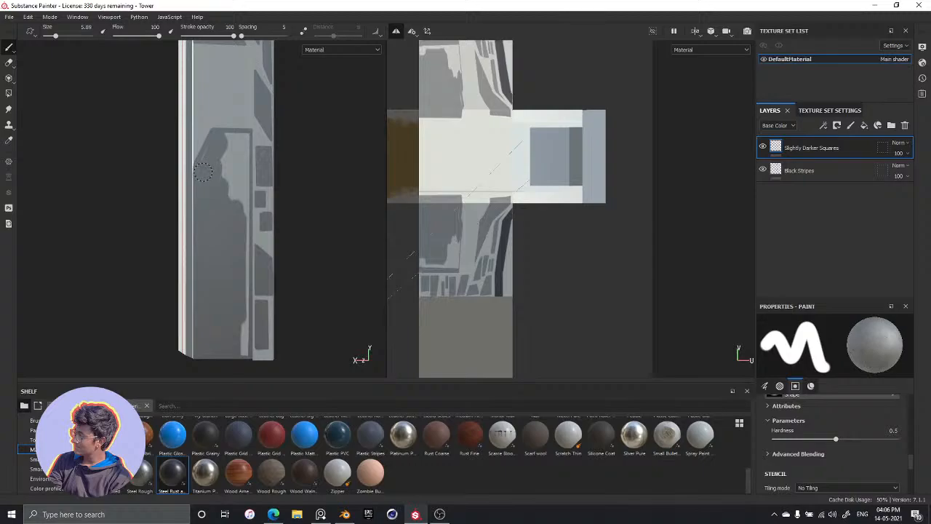
pyautogui.moveTo(227, 148)
pyautogui.mouseDown()
pyautogui.moveTo(228, 178)
pyautogui.moveTo(233, 142)
pyautogui.moveTo(232, 203)
pyautogui.mouseUp()
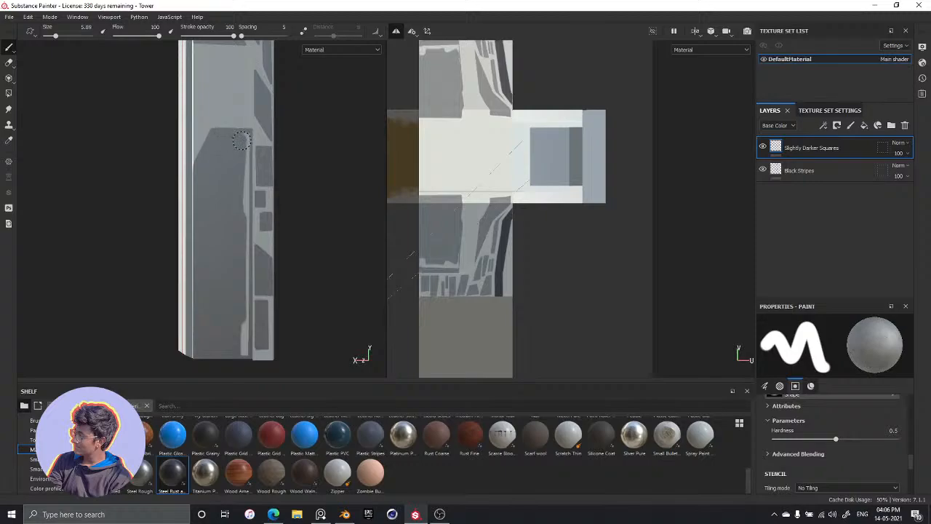
pyautogui.moveTo(243, 136); pyautogui.dragTo(242, 195)
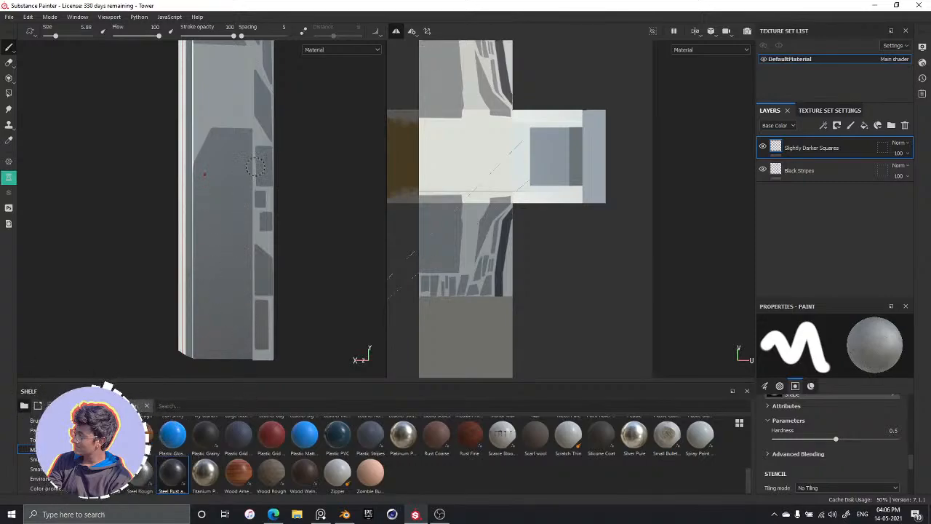
# Check the filled panel from another angle and save the project
pyautogui.keyDown('alt'); pyautogui.moveTo(234, 182); pyautogui.dragTo(252, 215); pyautogui.keyUp('alt')
pyautogui.keyDown('alt'); pyautogui.moveTo(252, 215); pyautogui.dragTo(248, 188, button='middle'); pyautogui.keyUp('alt')
pyautogui.keyDown('alt'); pyautogui.moveTo(248, 188); pyautogui.dragTo(235, 211); pyautogui.keyUp('alt')
pyautogui.keyDown('alt'); pyautogui.moveTo(235, 210); pyautogui.dragTo(241, 142, button='middle'); pyautogui.keyUp('alt')
pyautogui.moveTo(245, 160)
pyautogui.keyDown('alt'); pyautogui.mouseDown()
pyautogui.moveTo(232, 182)
pyautogui.moveTo(247, 248)
pyautogui.moveTo(241, 264)
pyautogui.moveTo(225, 164)
pyautogui.moveTo(218, 214)
pyautogui.moveTo(251, 175)
pyautogui.moveTo(239, 184)
pyautogui.moveTo(235, 160)
pyautogui.moveTo(216, 174)
pyautogui.mouseUp(); pyautogui.keyUp('alt')
pyautogui.hotkey('ctrl', 's')
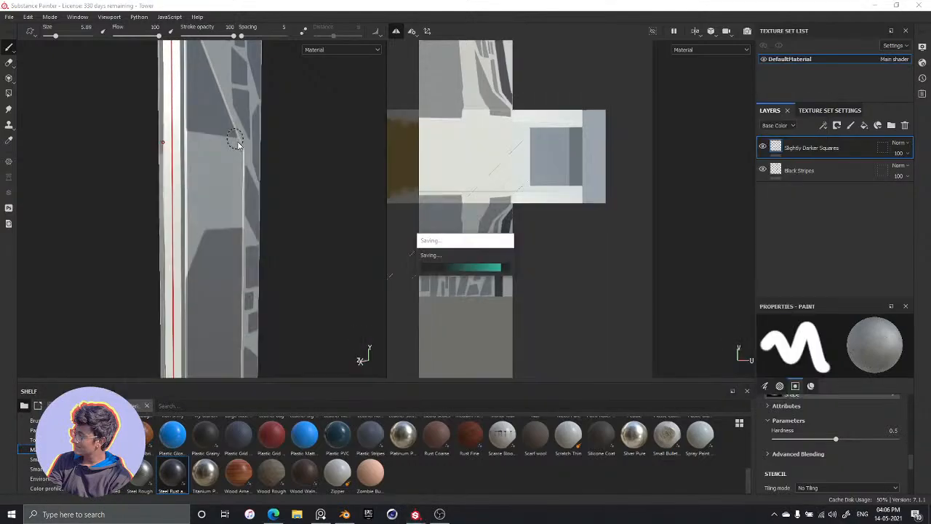
# Try a thin horizontal straight stroke just below the large triangle at brush size 1.06, and undo it
pyautogui.hotkey('alt', 'Tab')
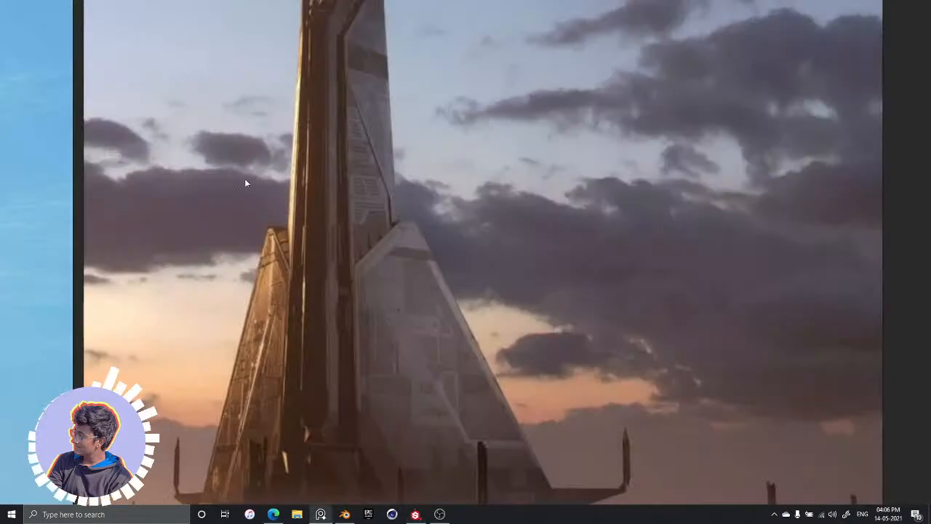
pyautogui.hotkey('alt', 'Tab')
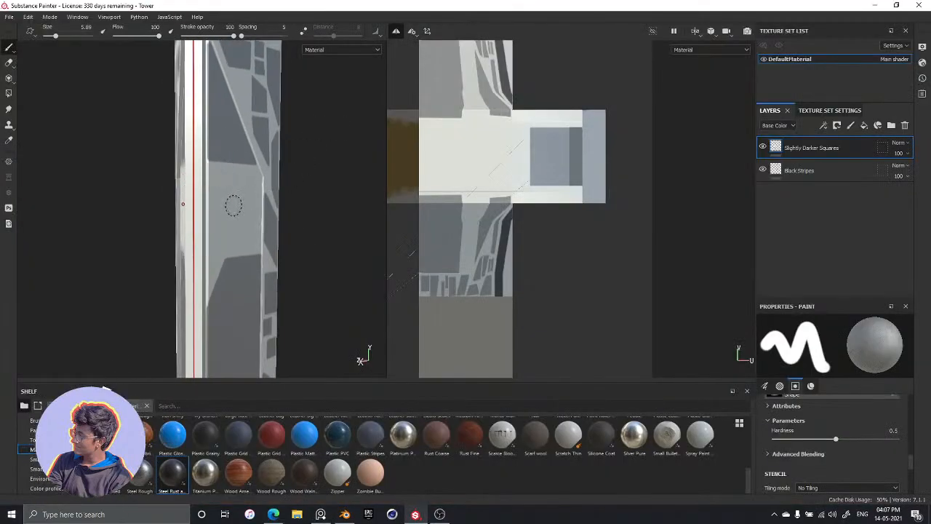
pyautogui.press('[')
pyautogui.press('[')
pyautogui.press('[')
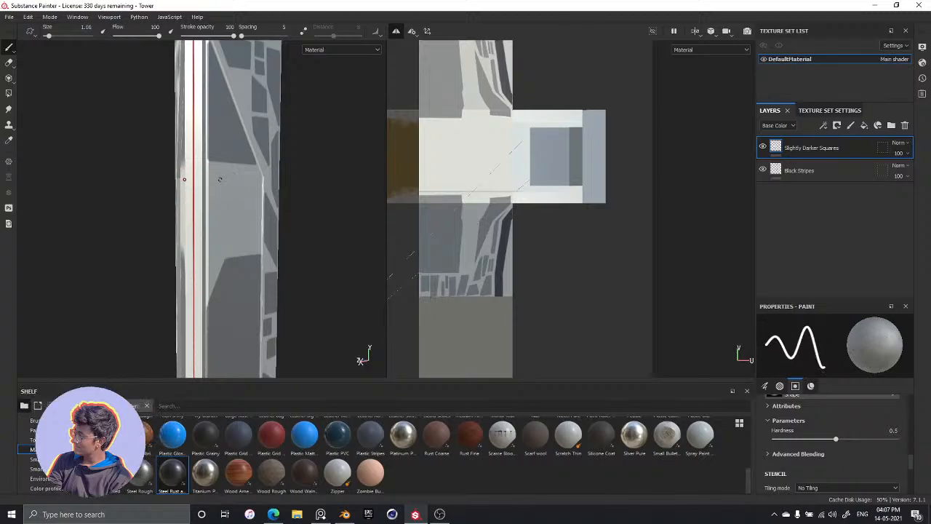
pyautogui.keyDown('alt'); pyautogui.moveTo(230, 183); pyautogui.dragTo(221, 194, button='middle'); pyautogui.keyUp('alt')
pyautogui.keyDown('alt'); pyautogui.moveTo(220, 194); pyautogui.dragTo(201, 181); pyautogui.keyUp('alt')
pyautogui.keyDown('alt'); pyautogui.moveTo(216, 193); pyautogui.dragTo(198, 199, button='middle'); pyautogui.keyUp('alt')
pyautogui.moveTo(197, 199)
pyautogui.keyDown('alt'); pyautogui.mouseDown()
pyautogui.moveTo(192, 212)
pyautogui.moveTo(193, 204)
pyautogui.mouseUp(); pyautogui.keyUp('alt')
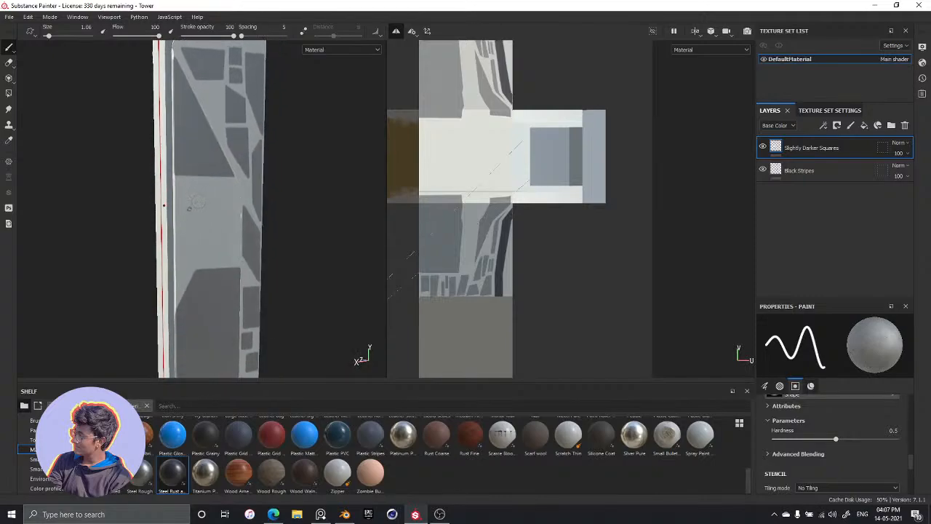
pyautogui.scroll(6, 230, 192)
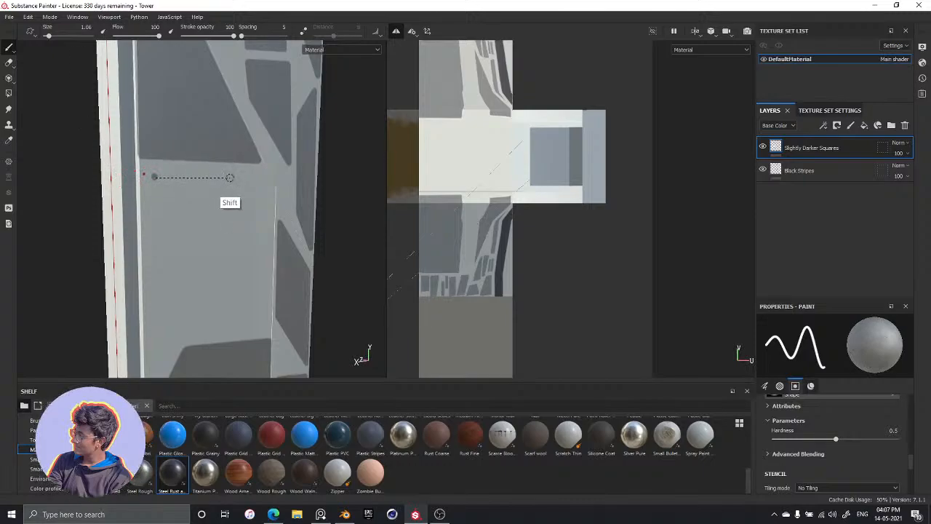
pyautogui.keyDown('shift'); pyautogui.click(230, 177); pyautogui.keyUp('shift')
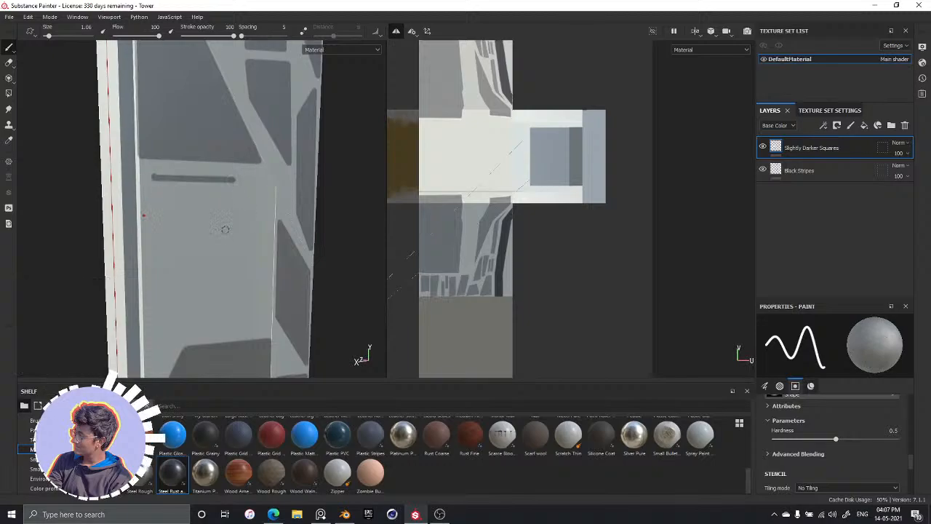
pyautogui.hotkey('ctrl', 'z')
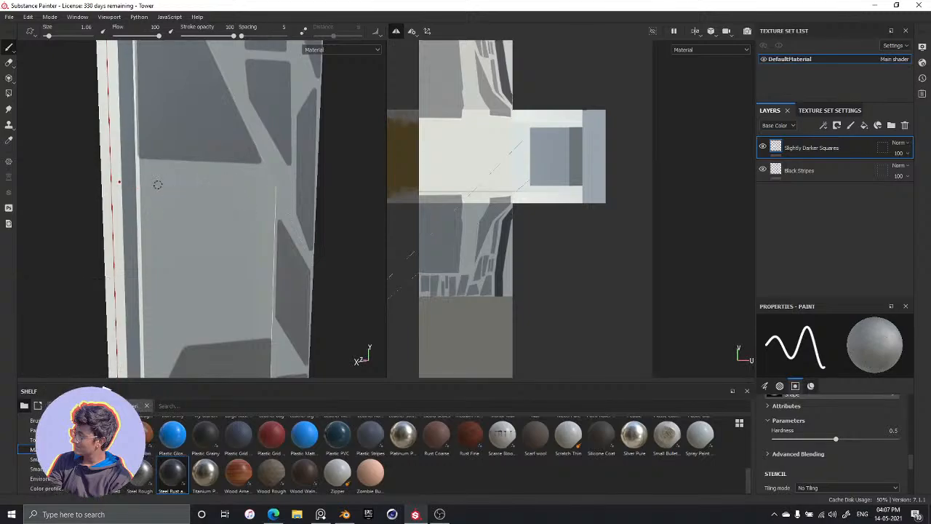
# Compare the painted side face with the tower's stripe and panel details in the reference image
pyautogui.hotkey('alt', 'Tab')
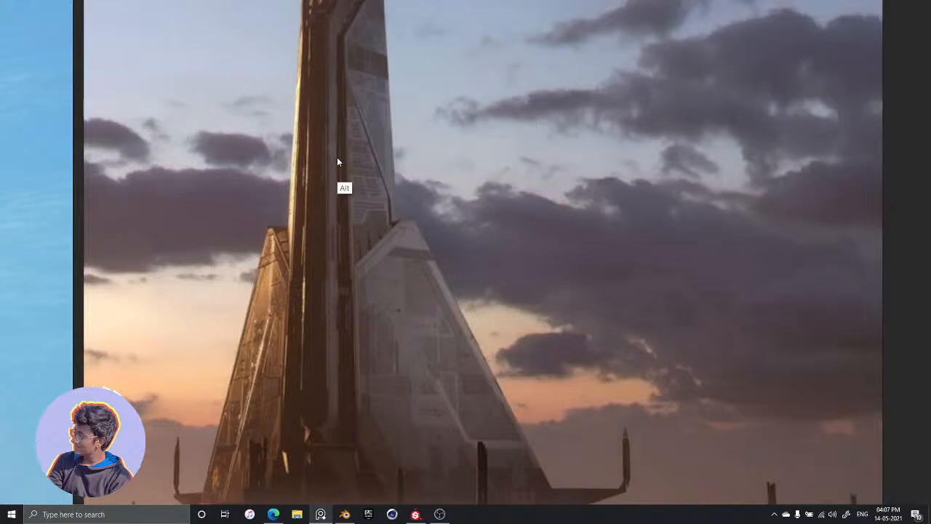
pyautogui.hotkey('alt', 'Tab')
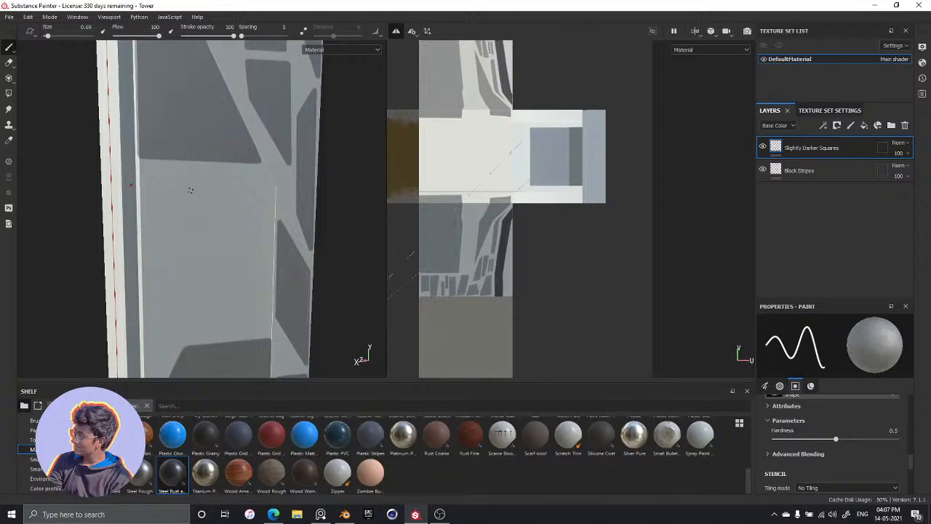
pyautogui.hotkey('alt', 'Tab')
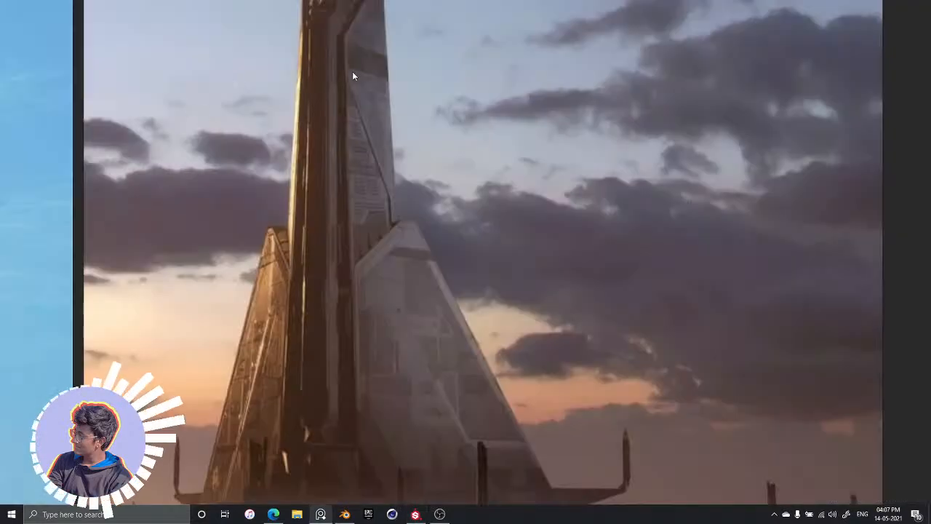
pyautogui.hotkey('alt', 'Tab')
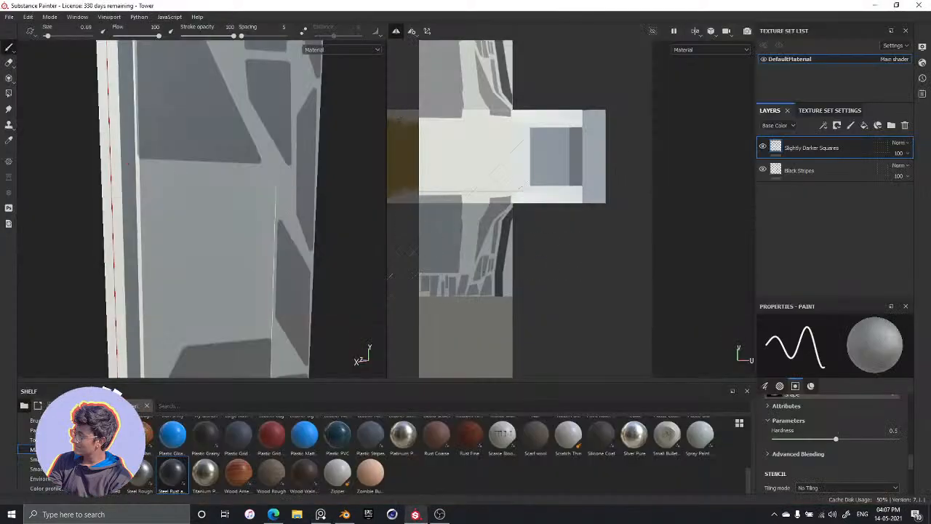
# Select the Black Stripes layer and look through its brush, alpha, stencil and material settings
pyautogui.click(814, 170)
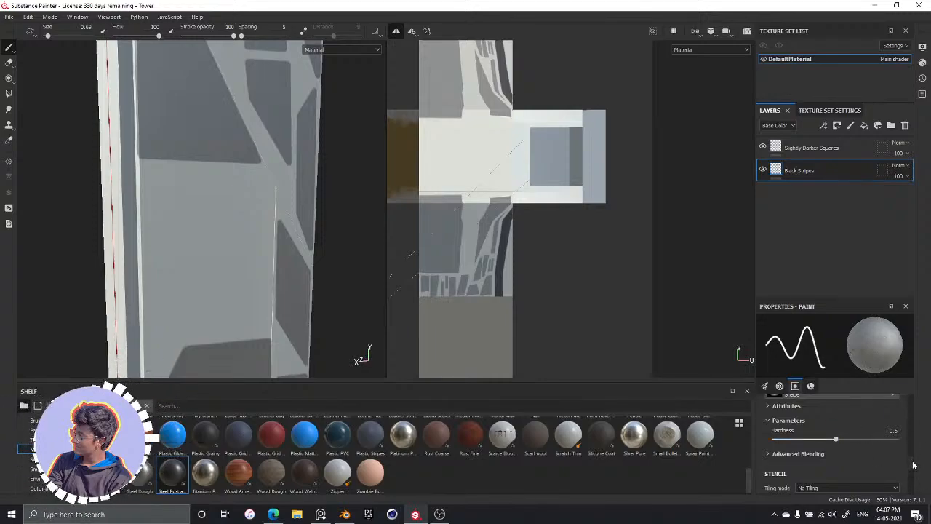
pyautogui.scroll(1, 913, 462)
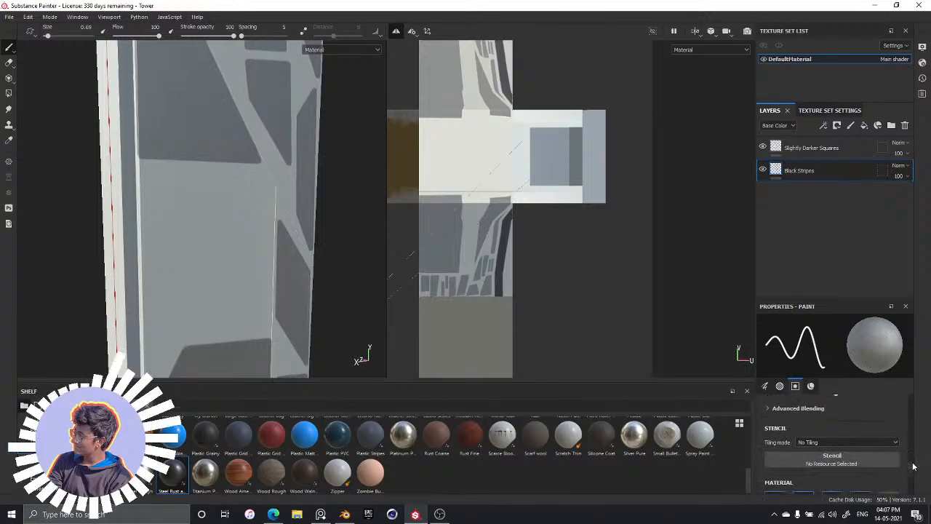
pyautogui.scroll(2, 915, 449)
pyautogui.scroll(4, 915, 448)
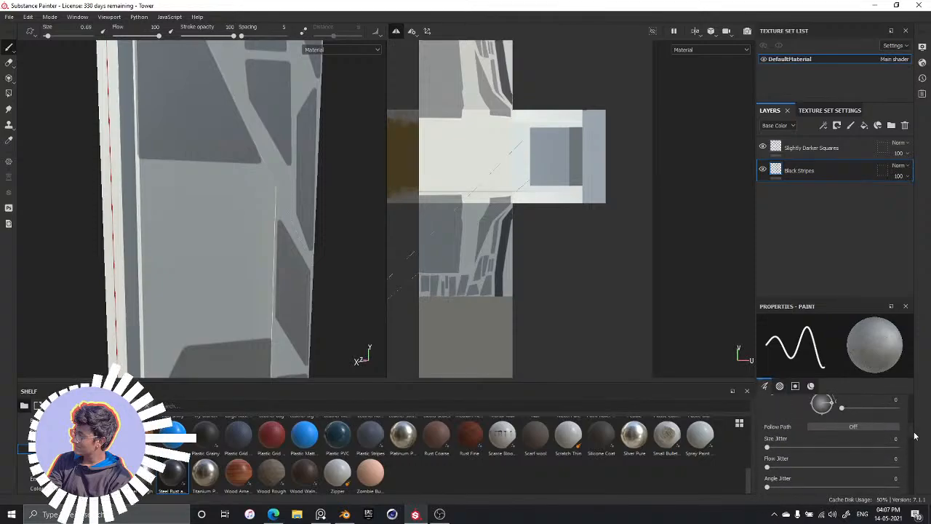
pyautogui.scroll(-5, 904, 442)
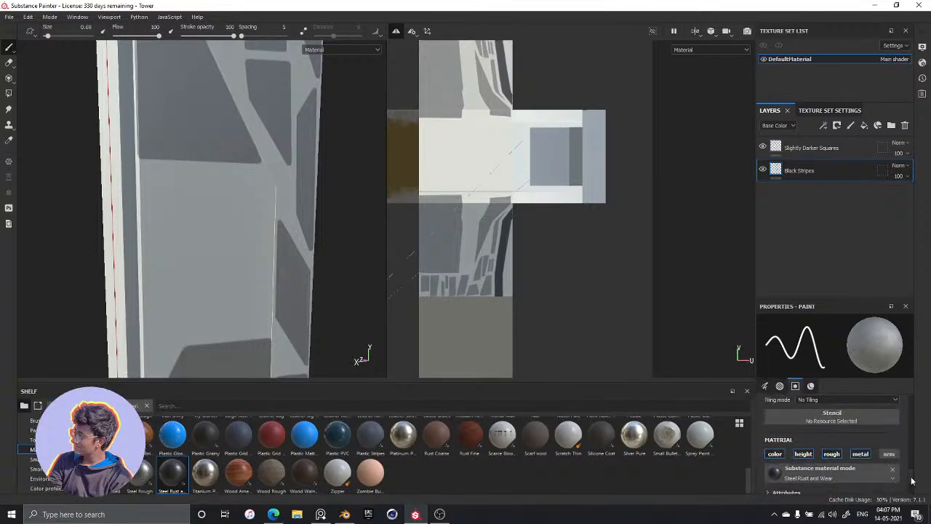
pyautogui.scroll(3, 909, 466)
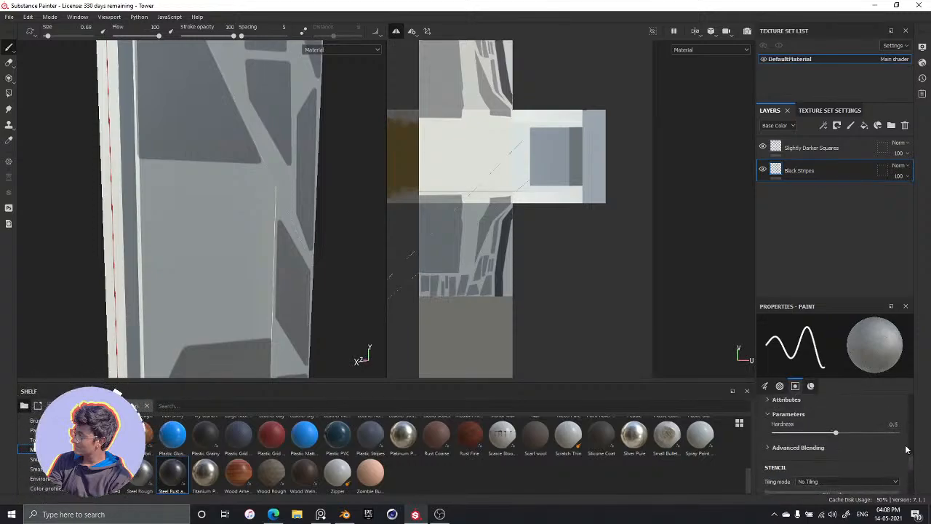
pyautogui.scroll(-4, 810, 442)
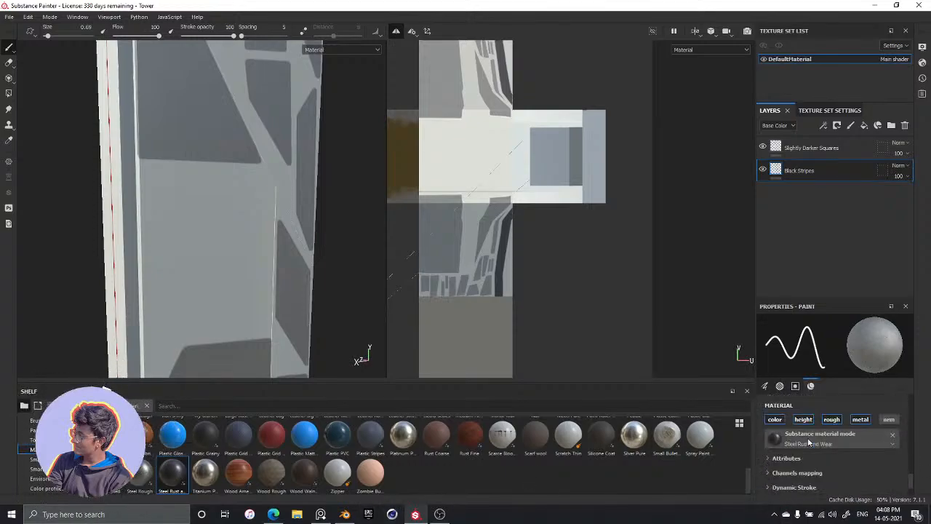
pyautogui.scroll(5, 810, 442)
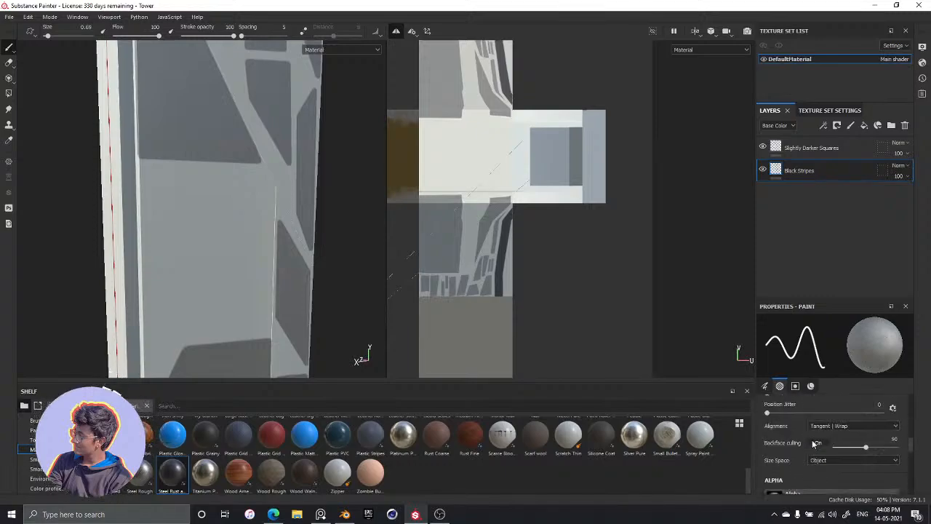
pyautogui.scroll(5, 812, 439)
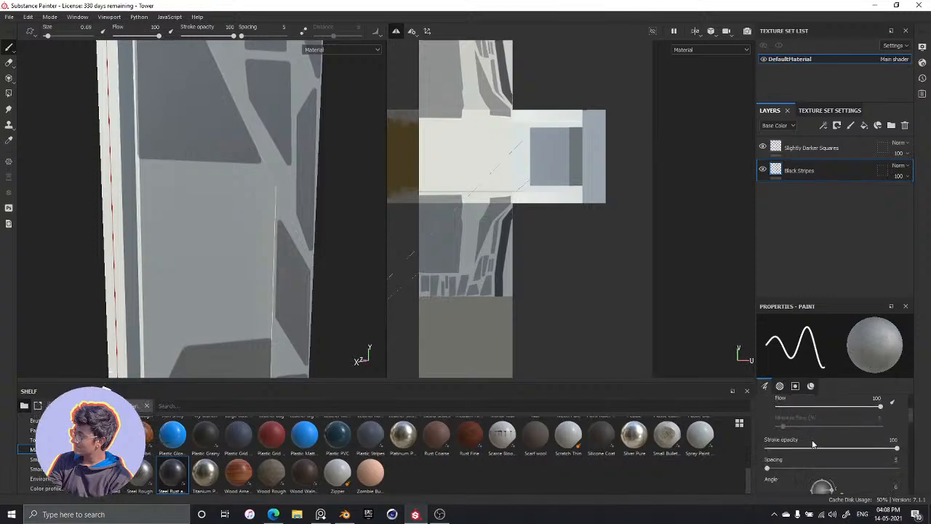
pyautogui.scroll(-5, 811, 437)
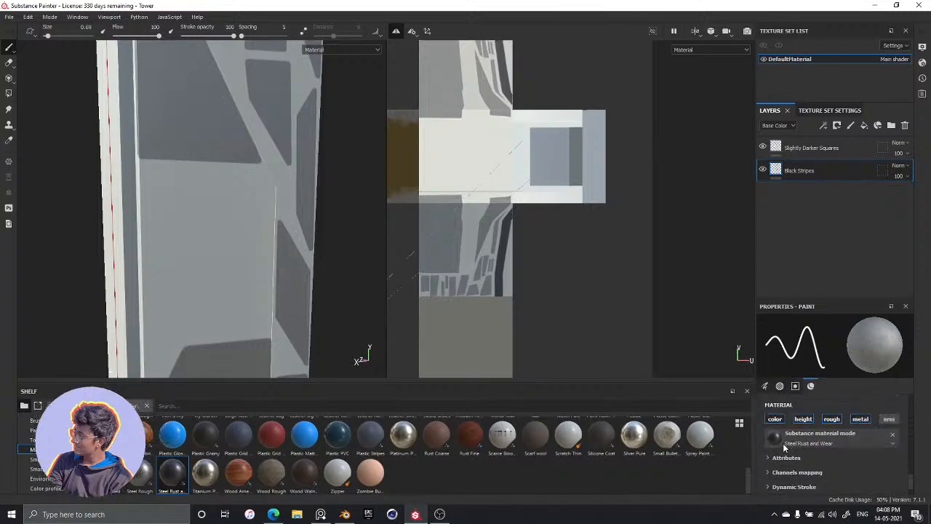
# Expand and examine the Steel Rust and Wear material's attributes, advanced blending, channels mapping and dynamic stroke settings
pyautogui.click(773, 458)
pyautogui.scroll(-3, 776, 461)
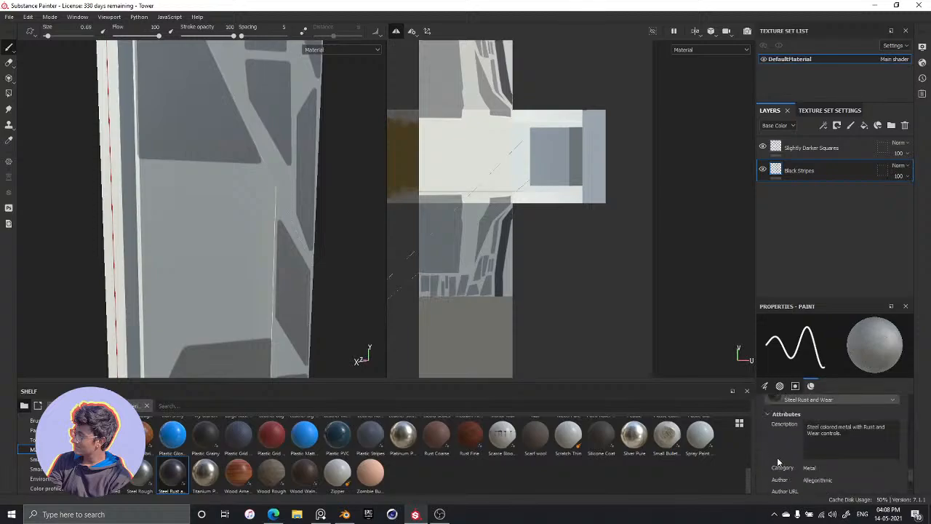
pyautogui.scroll(3, 771, 462)
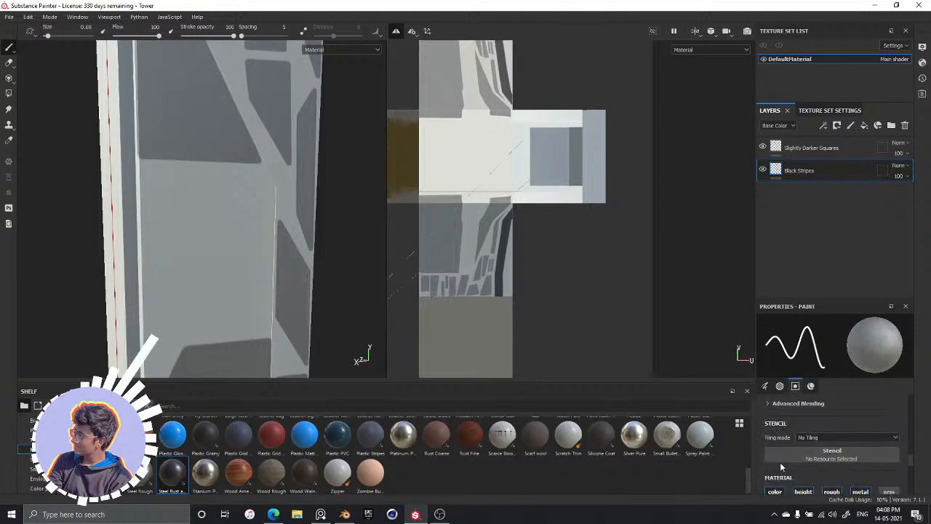
pyautogui.scroll(8, 792, 464)
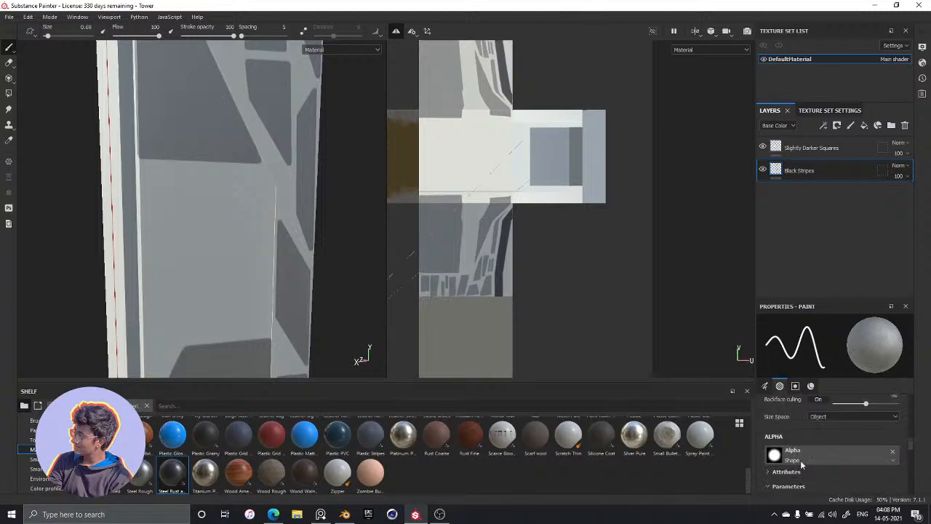
pyautogui.scroll(-5, 802, 464)
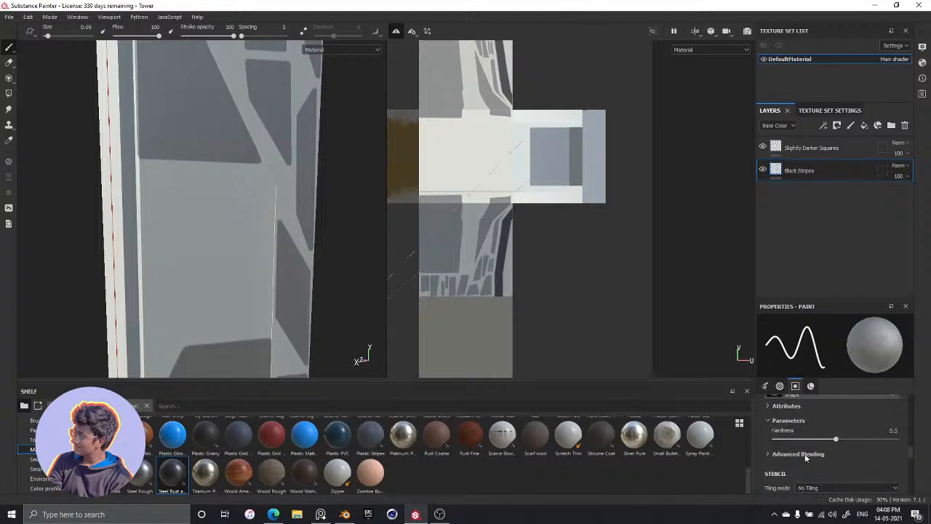
pyautogui.scroll(-3, 780, 455)
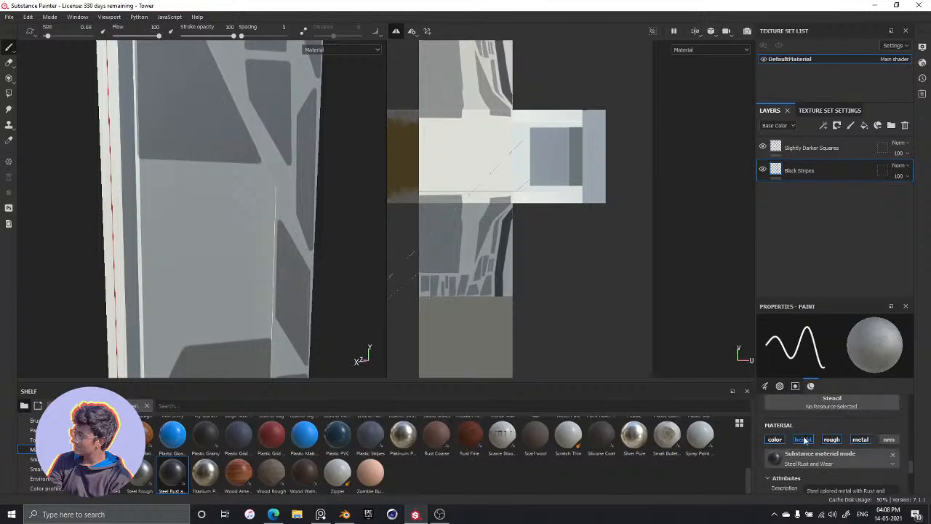
pyautogui.click(780, 453)
pyautogui.scroll(-2, 803, 470)
pyautogui.scroll(-5, 780, 436)
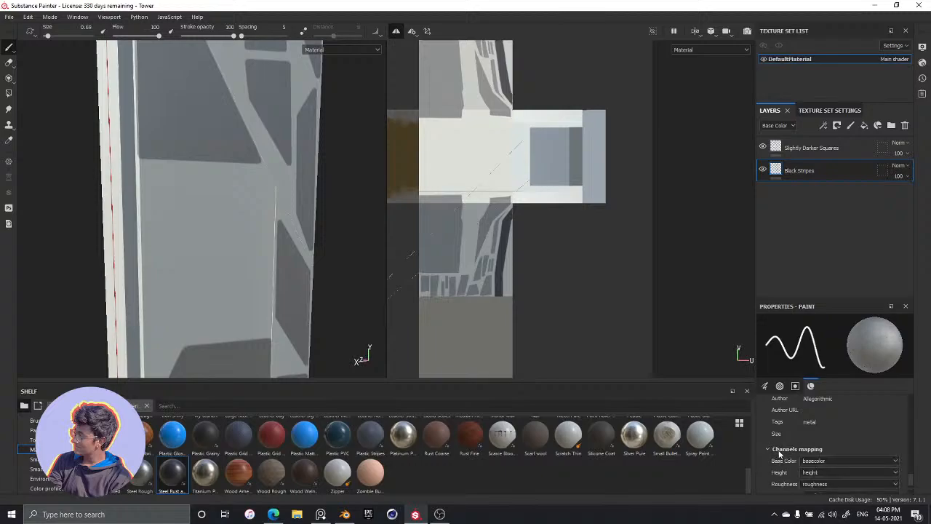
pyautogui.click(781, 454)
pyautogui.click(787, 472)
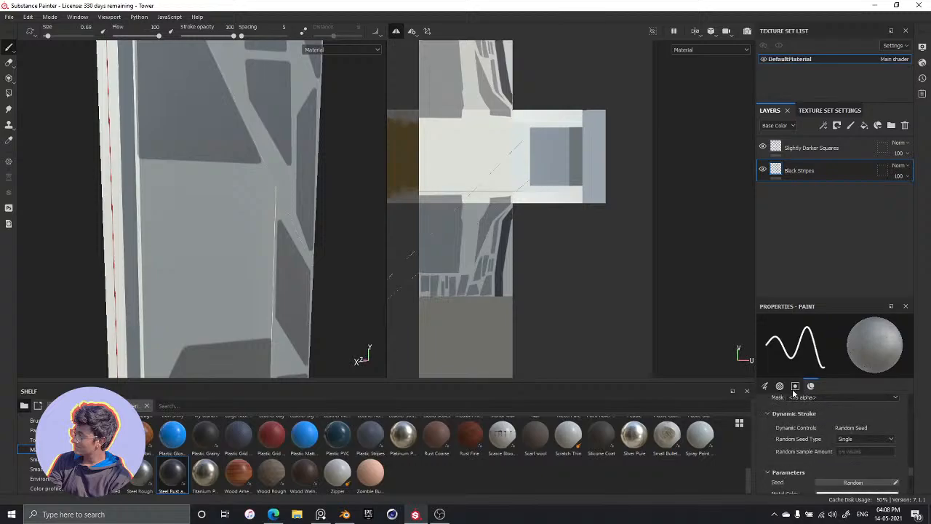
# Reselect the Slightly Darker Squares layer and bring up its material channel settings
pyautogui.click(811, 147)
pyautogui.scroll(-4, 801, 429)
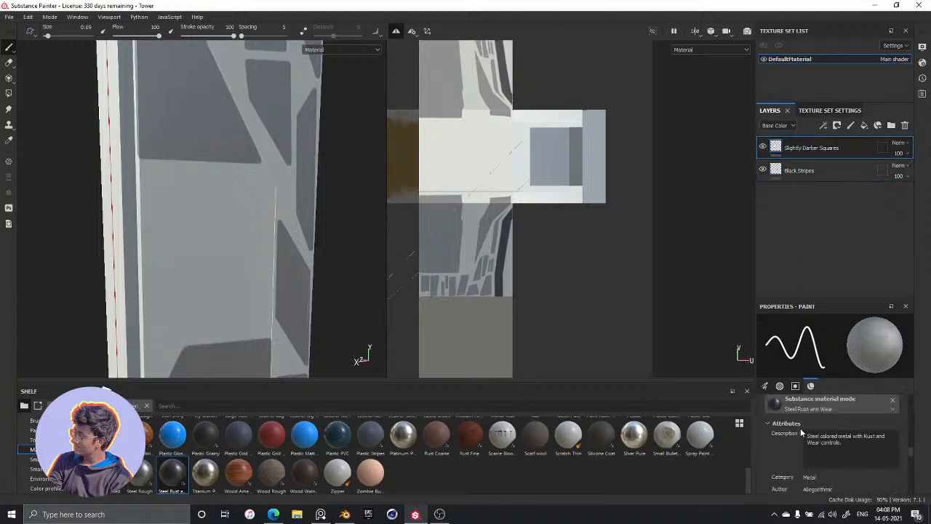
pyautogui.scroll(-2, 800, 432)
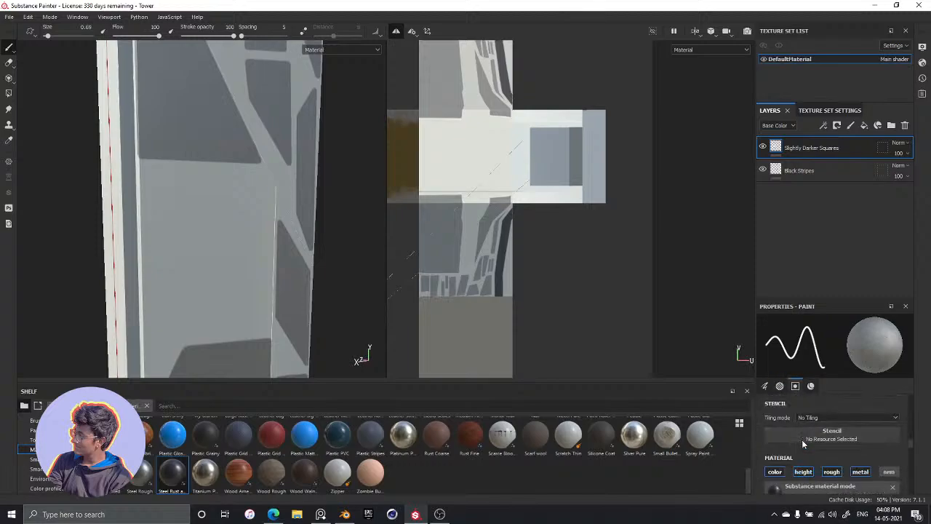
pyautogui.scroll(-2, 787, 467)
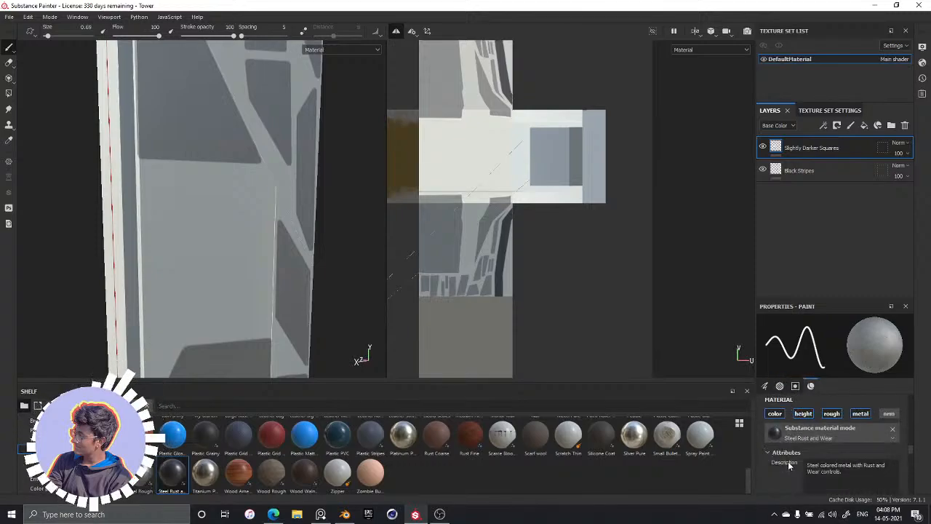
# Try the paint material with its color channel switched off, restore the channel, and check the alpha settings
pyautogui.click(777, 414)
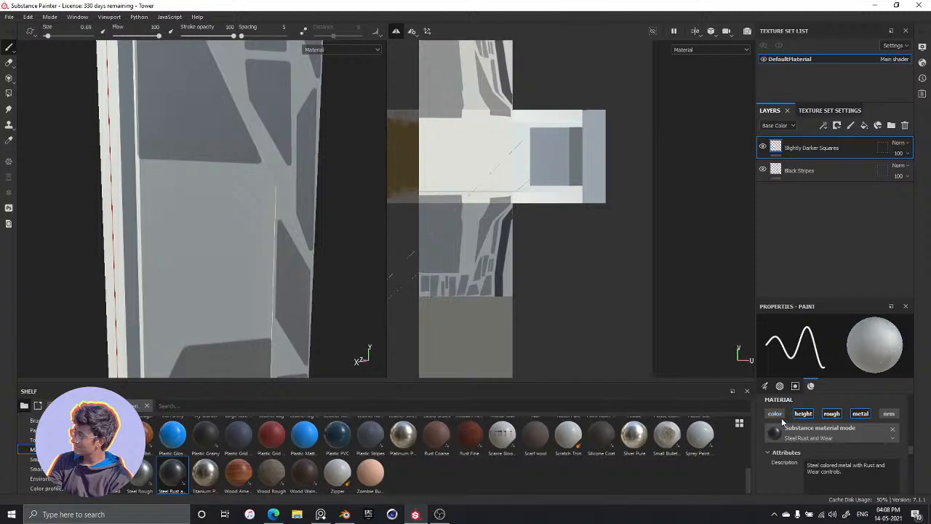
pyautogui.scroll(-3, 782, 464)
pyautogui.scroll(-6, 780, 467)
pyautogui.scroll(7, 774, 463)
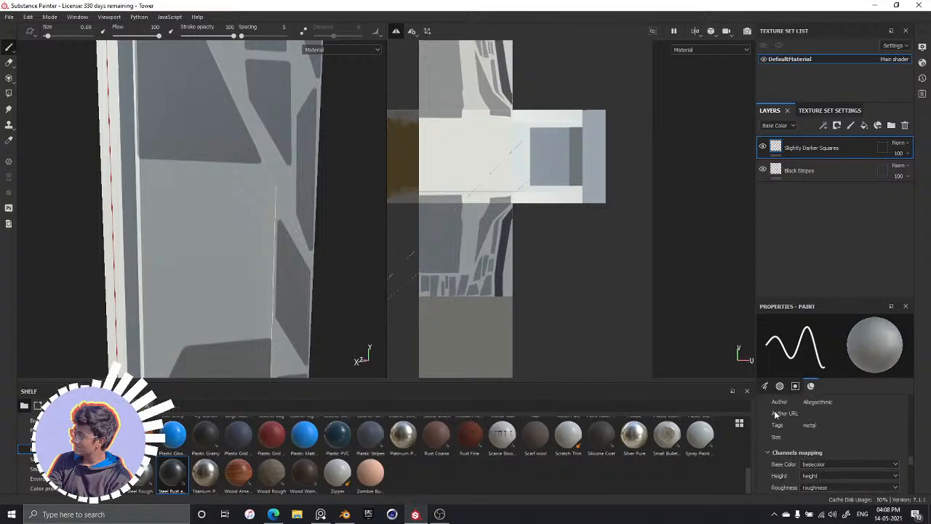
pyautogui.click(779, 385)
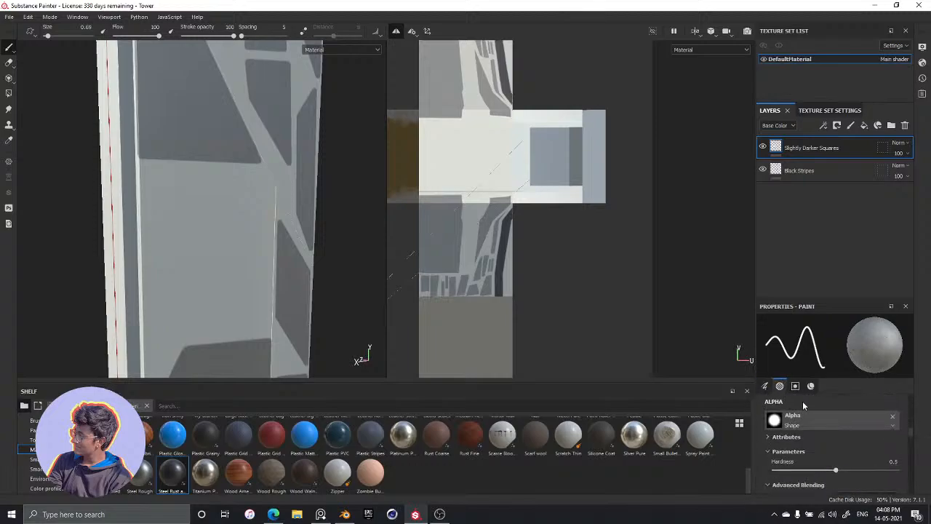
pyautogui.scroll(-1, 798, 429)
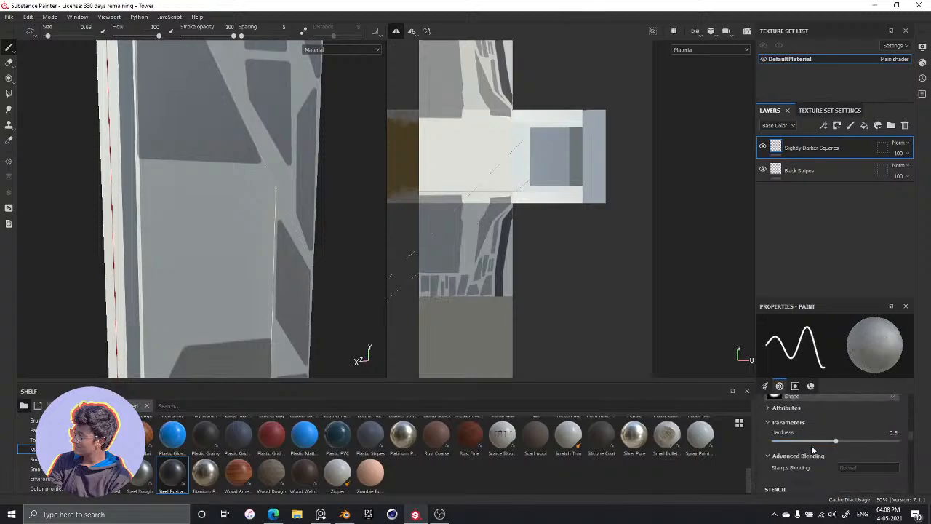
pyautogui.scroll(-2, 812, 446)
pyautogui.scroll(-2, 813, 455)
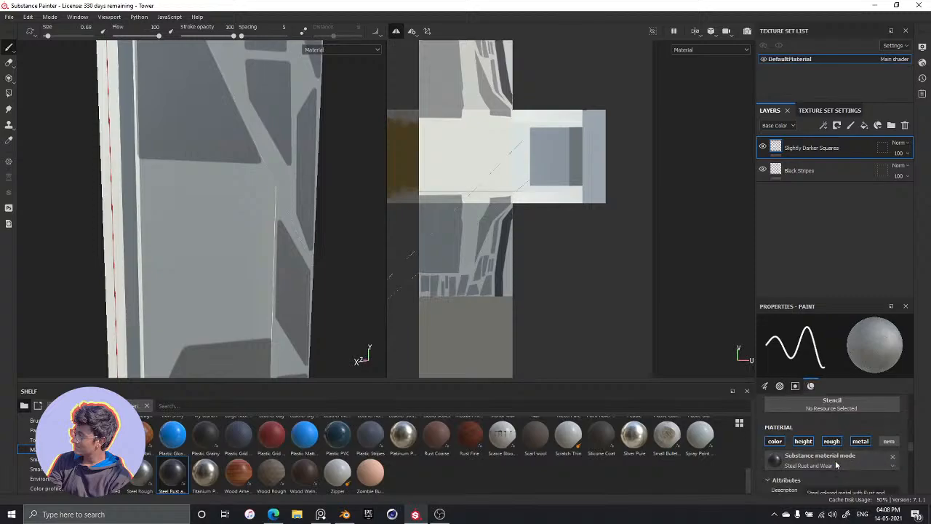
pyautogui.click(892, 464)
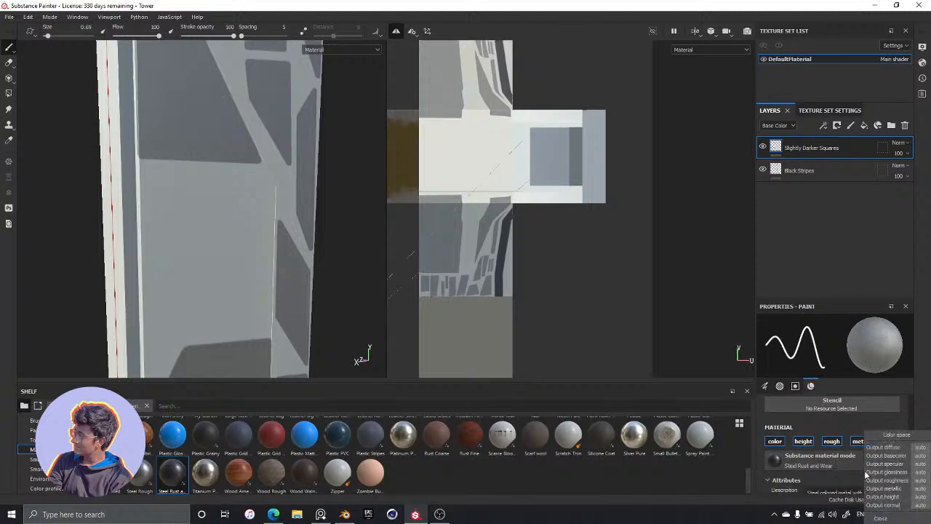
pyautogui.click(830, 477)
pyautogui.click(812, 475)
# Open the Metal Color of the Steel Rust and Wear material and select its hex code
pyautogui.scroll(-3, 763, 411)
pyautogui.scroll(-5, 775, 406)
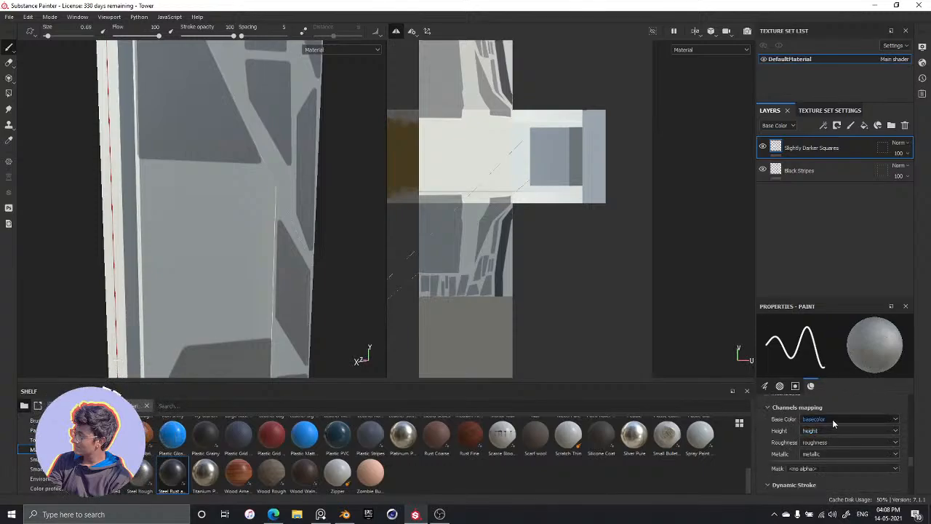
pyautogui.scroll(-2, 786, 451)
pyautogui.scroll(-4, 778, 458)
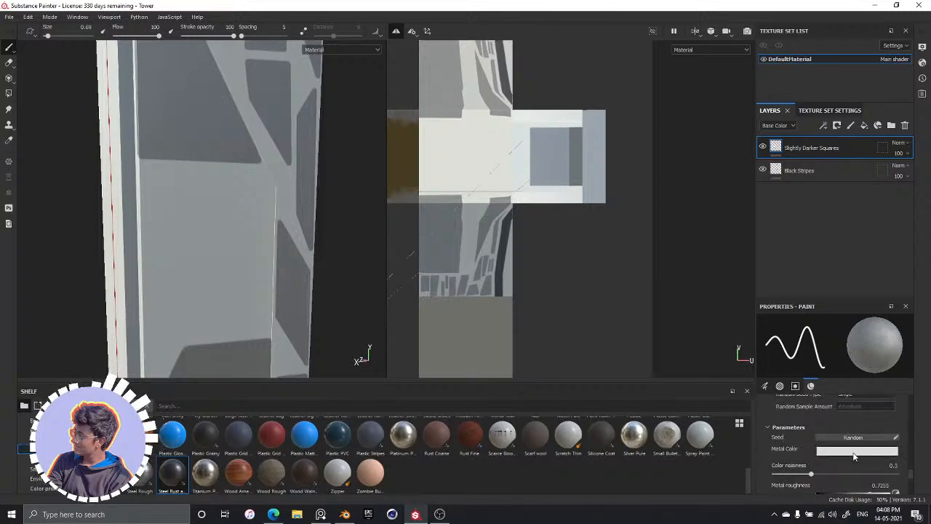
pyautogui.click(835, 454)
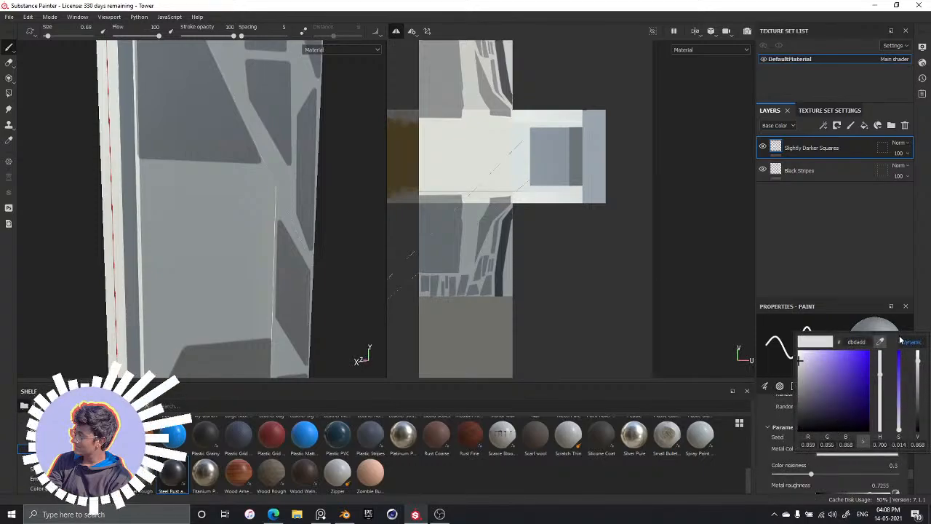
pyautogui.doubleClick(861, 345)
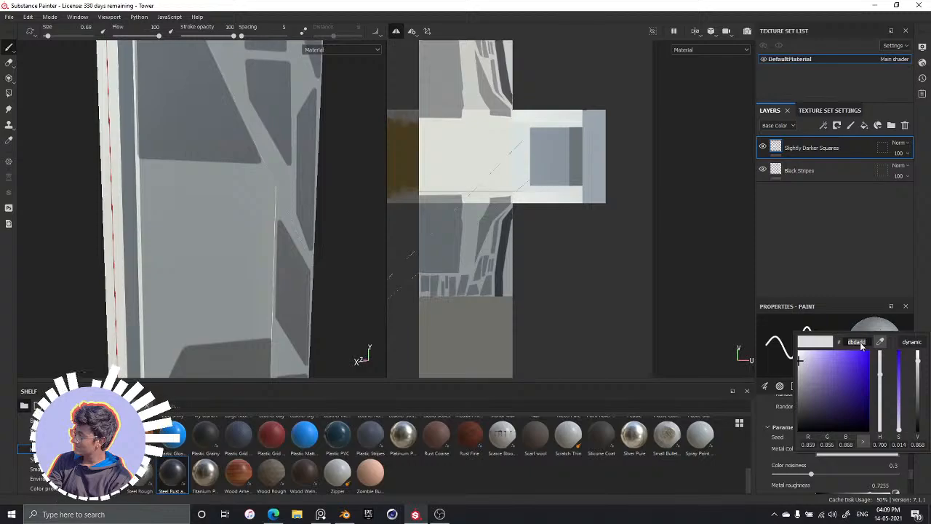
# Switch to Sticky Notes and get past its sign-in page with the suggested account
pyautogui.click(132, 509)
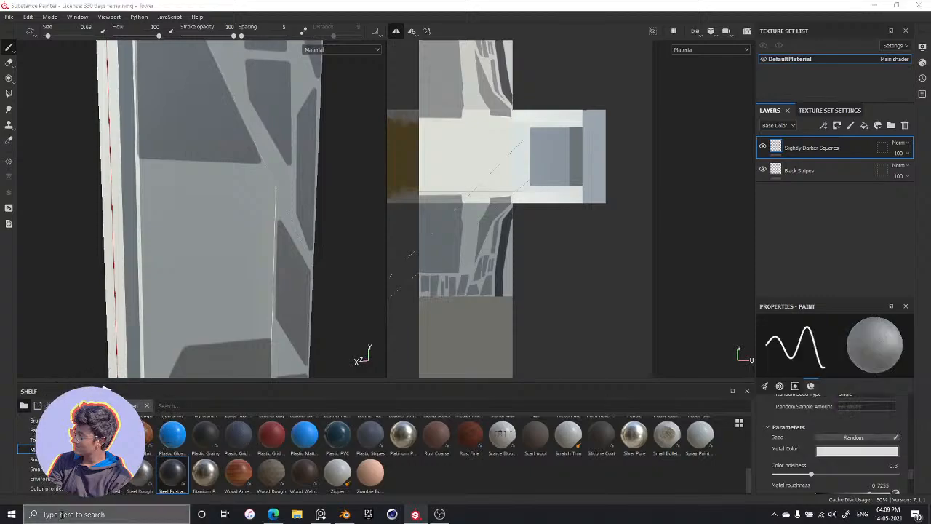
pyautogui.write('st')
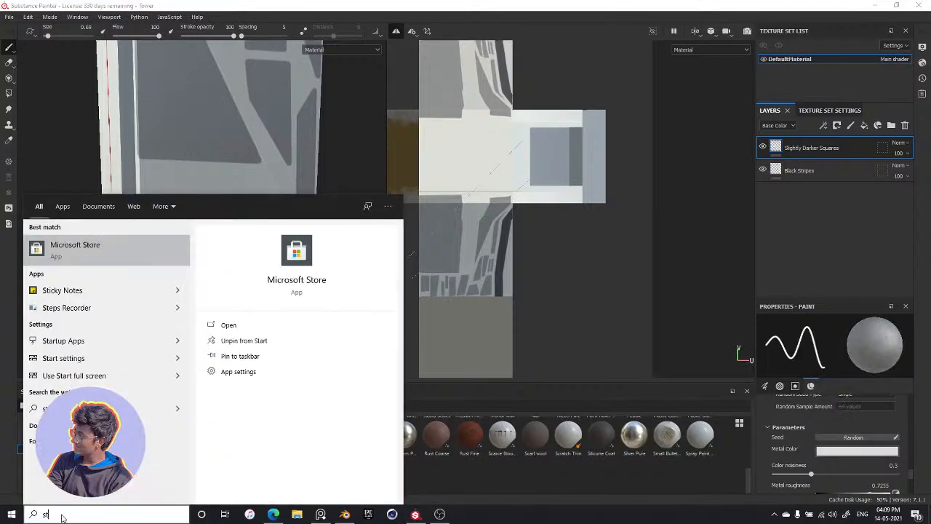
pyautogui.press('Right')
pyautogui.press('Down')
pyautogui.press('Left')
pyautogui.press('Down')
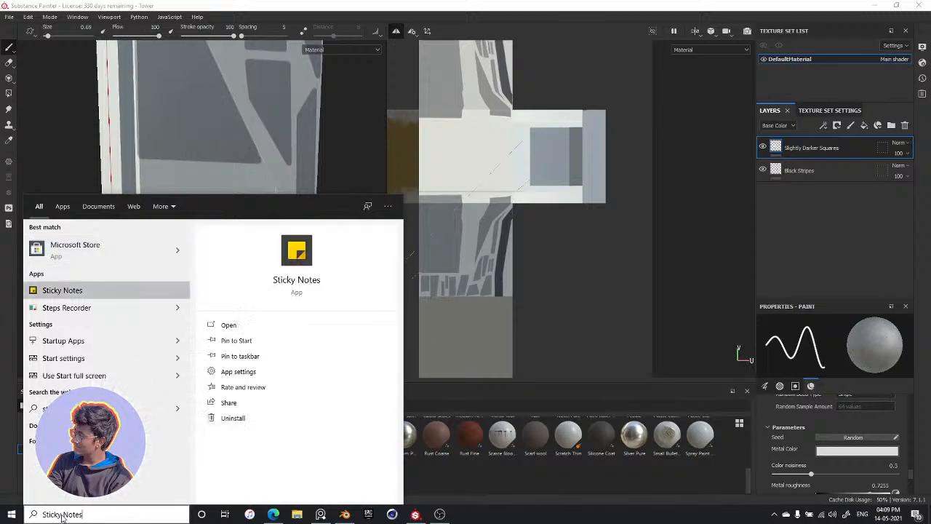
pyautogui.press('Return')
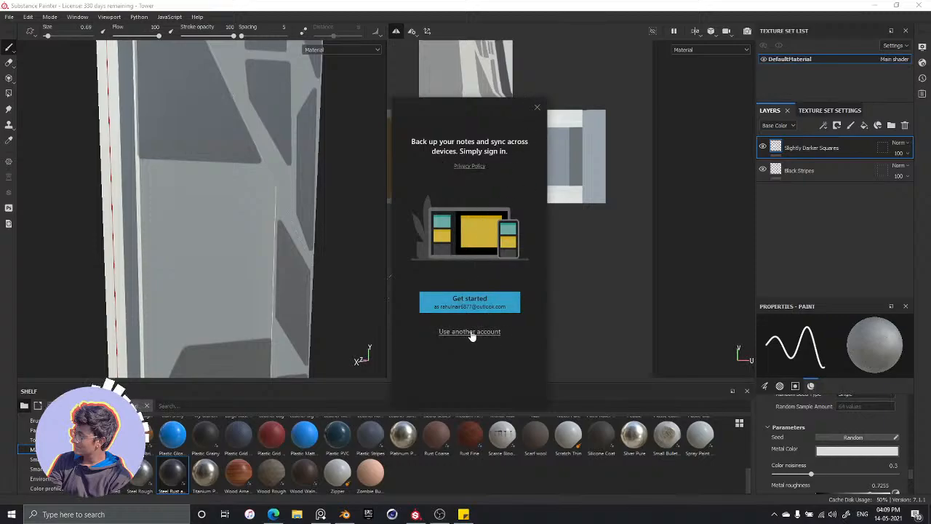
pyautogui.click(473, 309)
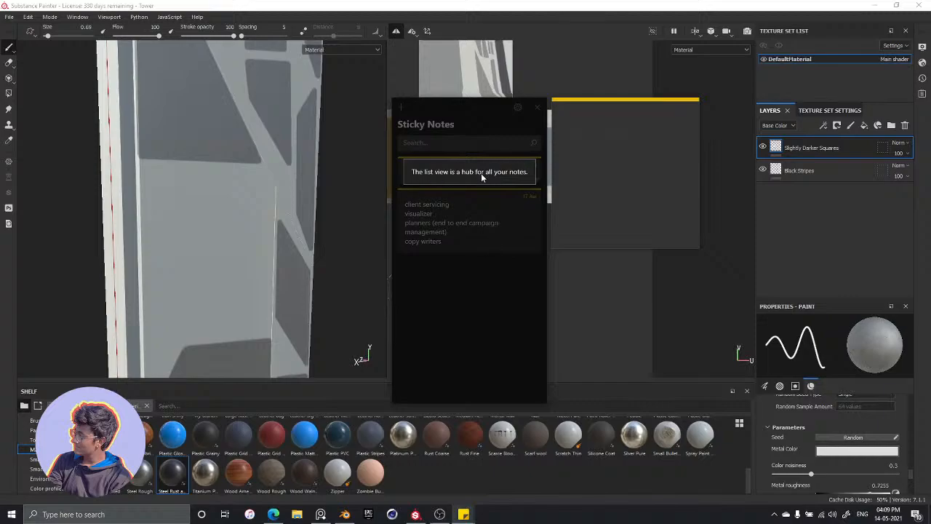
# Record the hex code dbdadd in the empty note, close Sticky Notes and return to Substance Painter
pyautogui.click(585, 179)
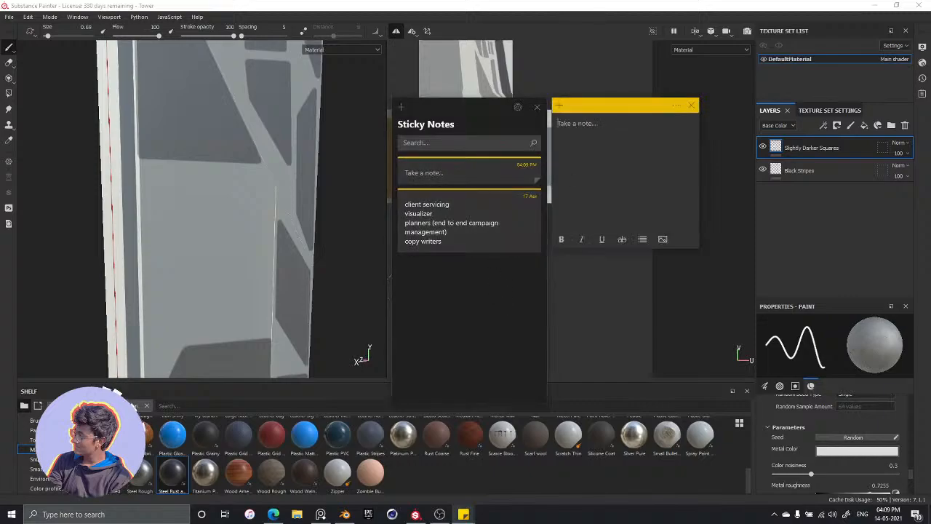
pyautogui.write('dbdadd')
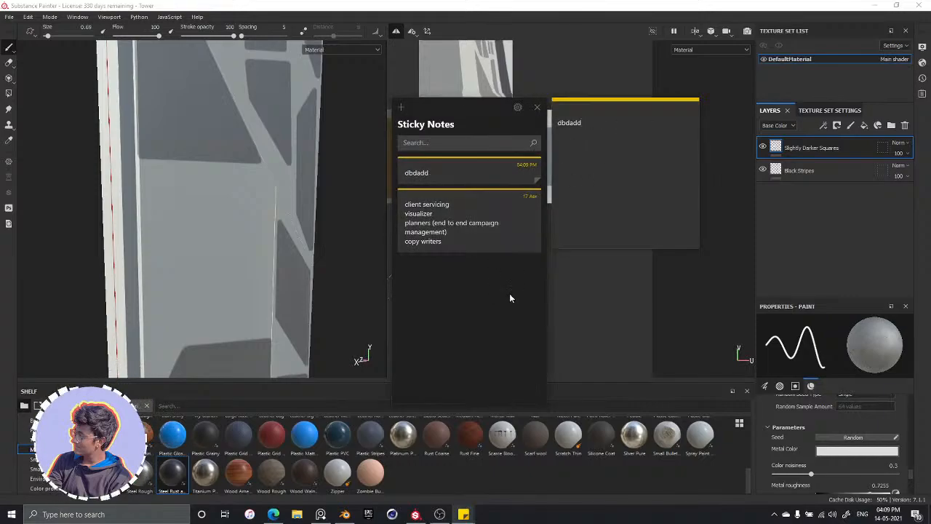
pyautogui.click(537, 107)
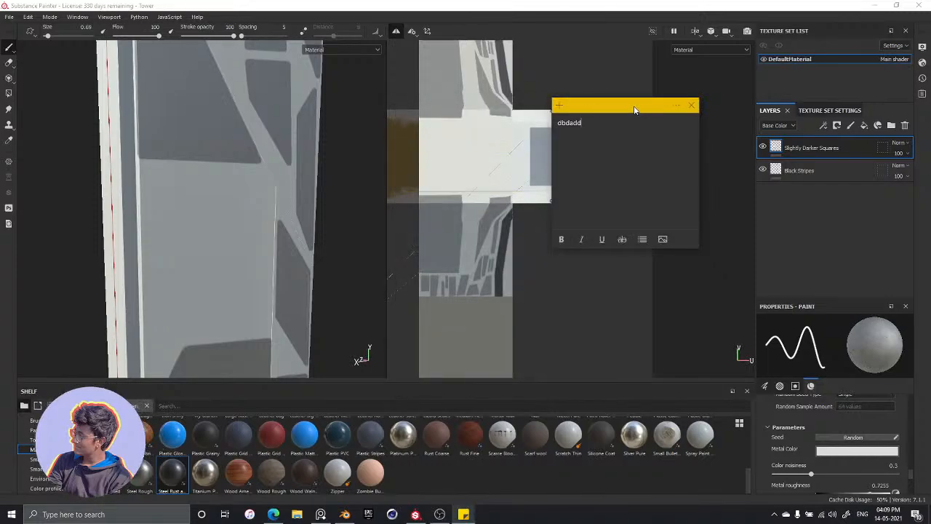
pyautogui.moveTo(634, 110); pyautogui.dragTo(616, 140)
pyautogui.click(630, 142)
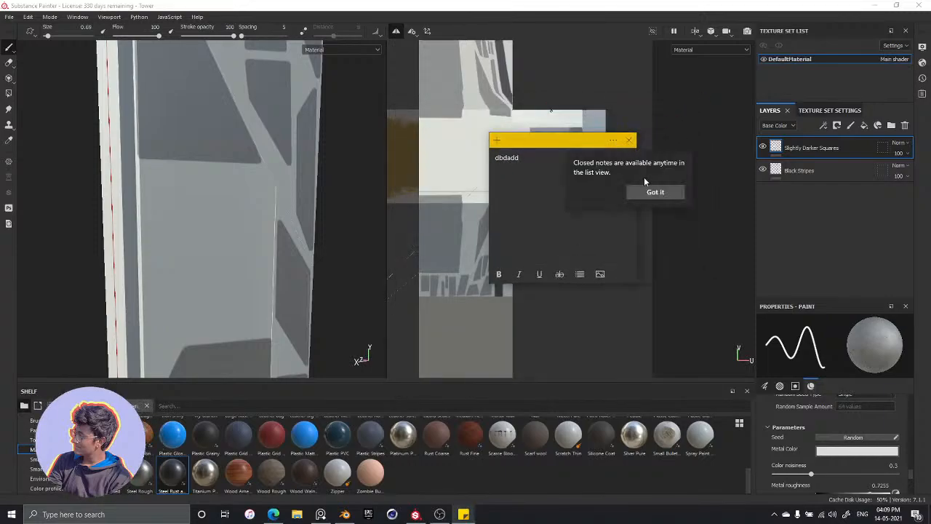
pyautogui.click(629, 140)
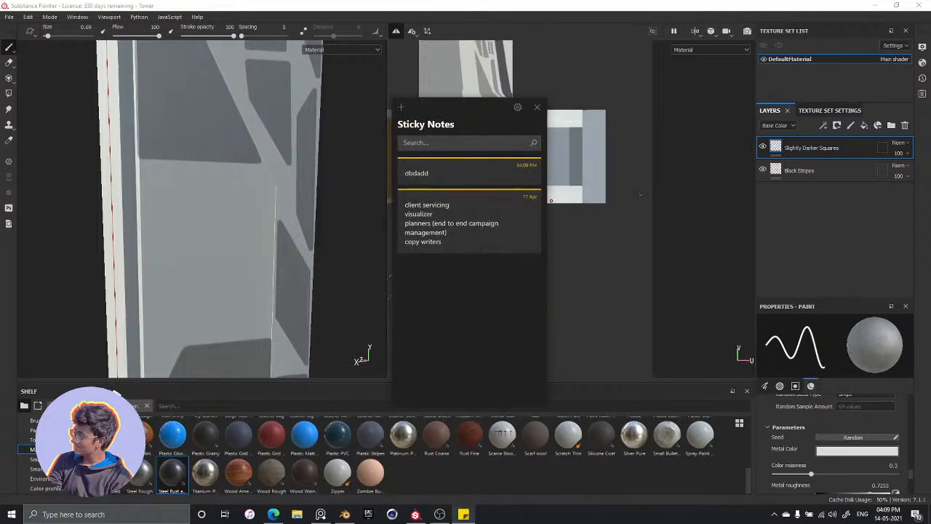
pyautogui.click(535, 109)
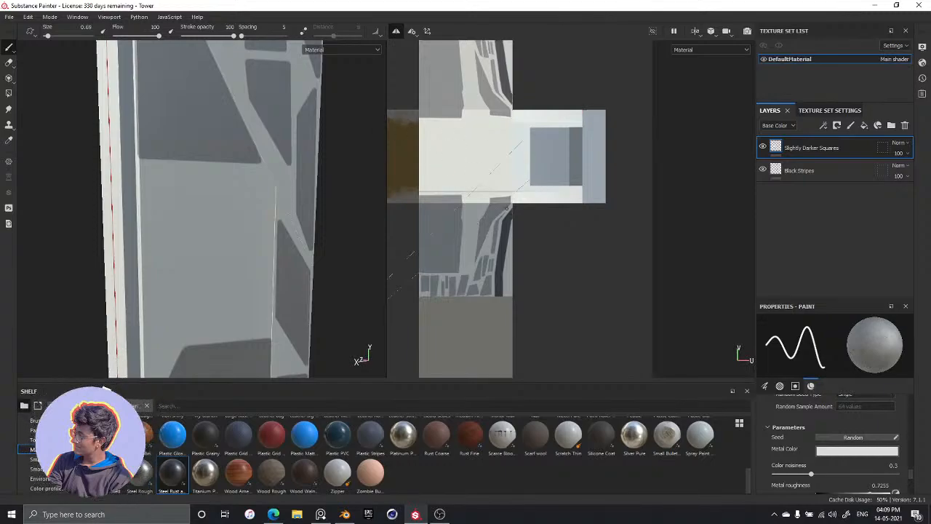
# Add a paint layer named Grills above Slightly Darker Squares and load the default Steel Rust and Wear material into the brush
pyautogui.click(798, 172)
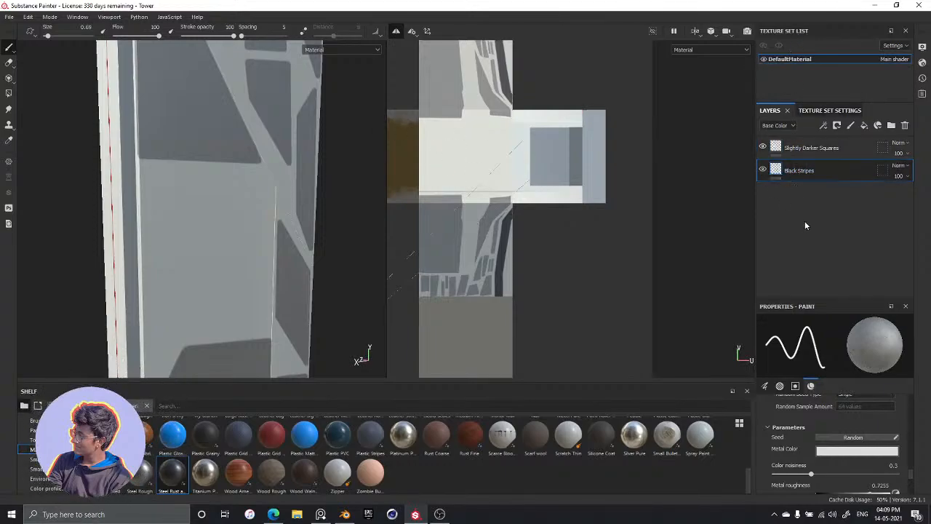
pyautogui.click(798, 149)
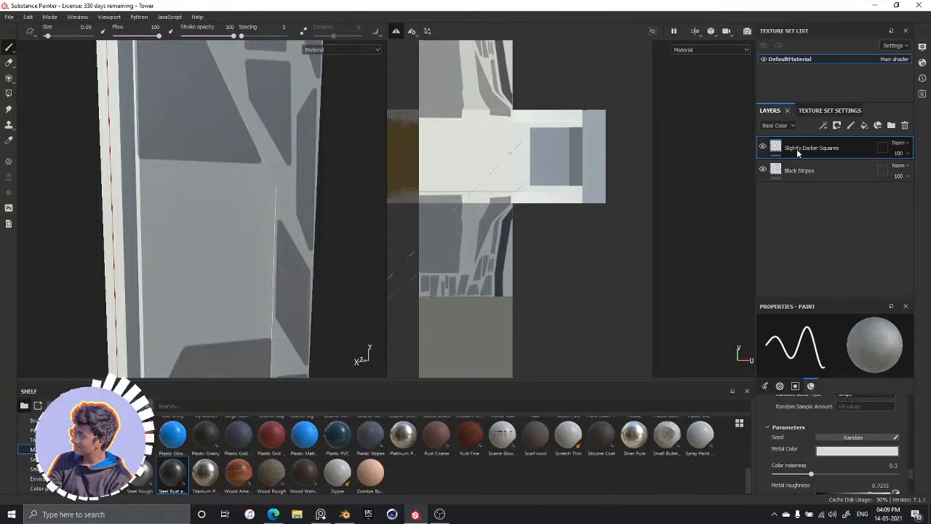
pyautogui.click(850, 128)
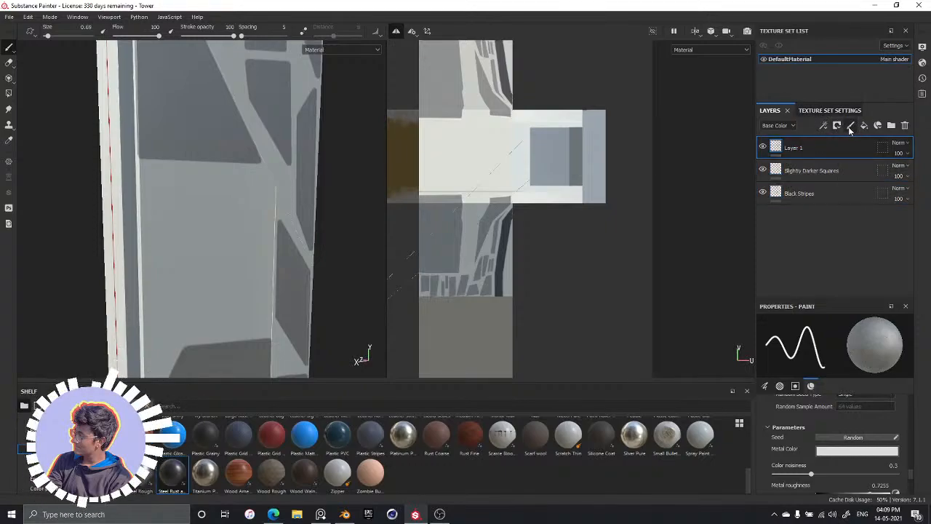
pyautogui.doubleClick(796, 148)
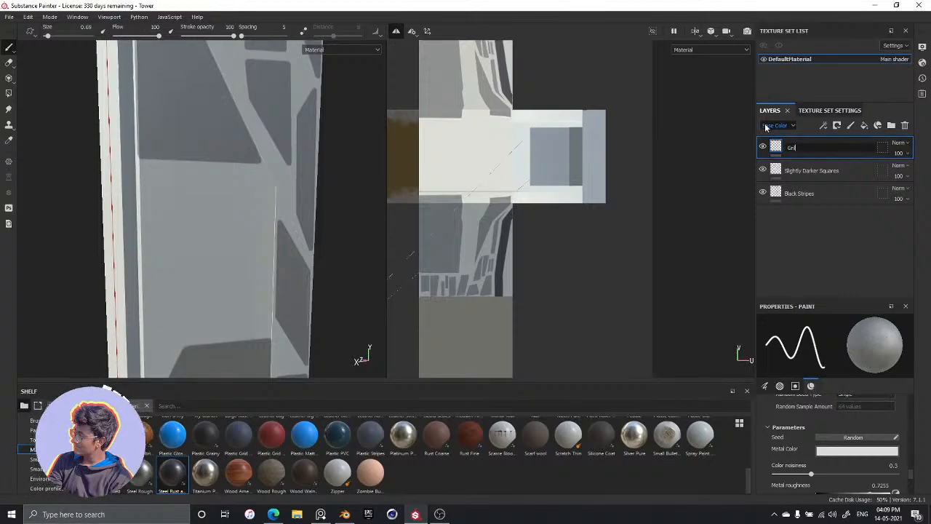
pyautogui.press('Return')
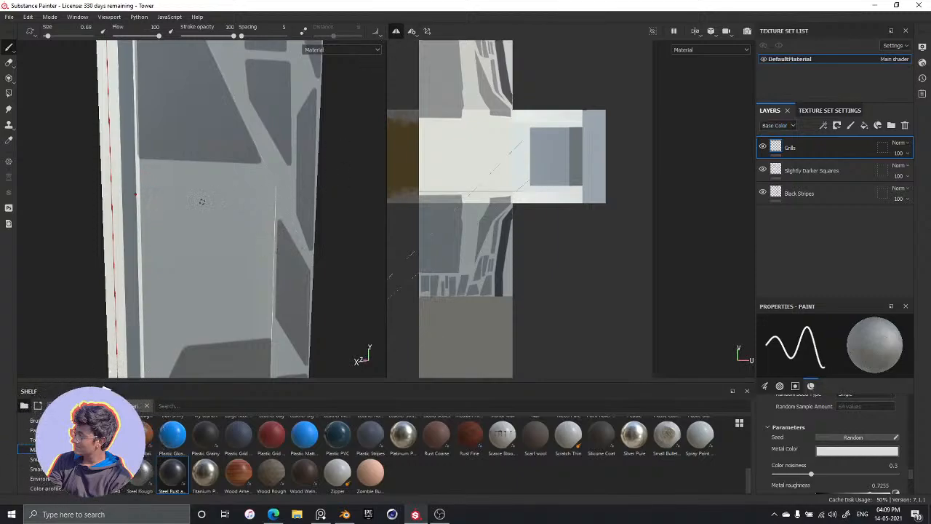
pyautogui.click(175, 466)
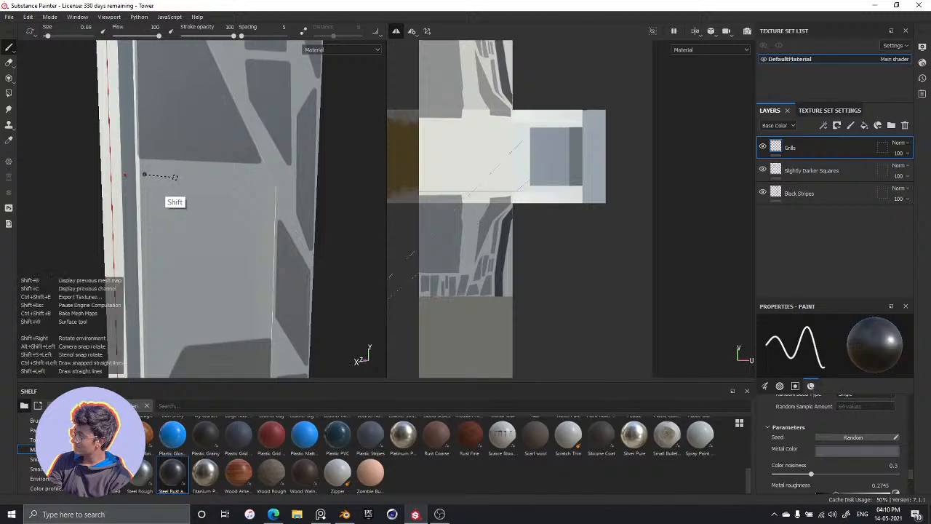
pyautogui.keyDown('shift'); pyautogui.click(175, 177); pyautogui.keyUp('shift')
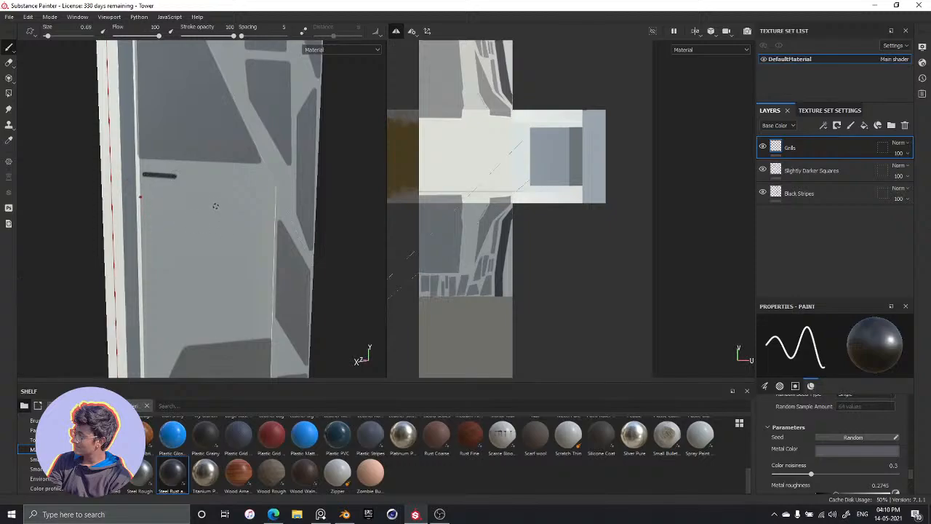
pyautogui.hotkey('ctrl', 'z')
pyautogui.moveTo(309, 230)
pyautogui.keyDown('alt'); pyautogui.mouseDown(button='middle')
pyautogui.moveTo(297, 219)
pyautogui.moveTo(284, 240)
pyautogui.mouseUp(button='middle'); pyautogui.keyUp('alt')
pyautogui.hotkey('ctrl', 'z')
# Paint two short parallel horizontal grill lines on the light panel, just beneath the large dark shape near the tower's edge
pyautogui.keyDown('alt'); pyautogui.moveTo(352, 251); pyautogui.dragTo(314, 258); pyautogui.keyUp('alt')
pyautogui.keyDown('alt'); pyautogui.moveTo(287, 240); pyautogui.dragTo(309, 198, button='middle'); pyautogui.keyUp('alt')
pyautogui.keyDown('alt'); pyautogui.moveTo(309, 197); pyautogui.dragTo(290, 226); pyautogui.keyUp('alt')
pyautogui.keyDown('alt'); pyautogui.moveTo(245, 204); pyautogui.dragTo(270, 239, button='middle'); pyautogui.keyUp('alt')
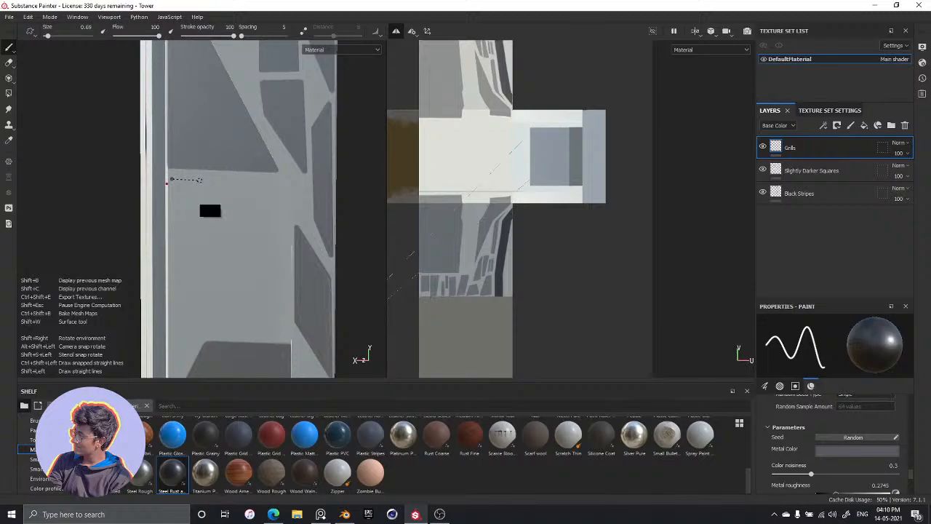
pyautogui.keyDown('shift'); pyautogui.click(200, 179); pyautogui.keyUp('shift')
pyautogui.click(172, 187)
pyautogui.keyDown('shift'); pyautogui.click(202, 188); pyautogui.keyUp('shift')
pyautogui.hotkey('ctrl', 'z')
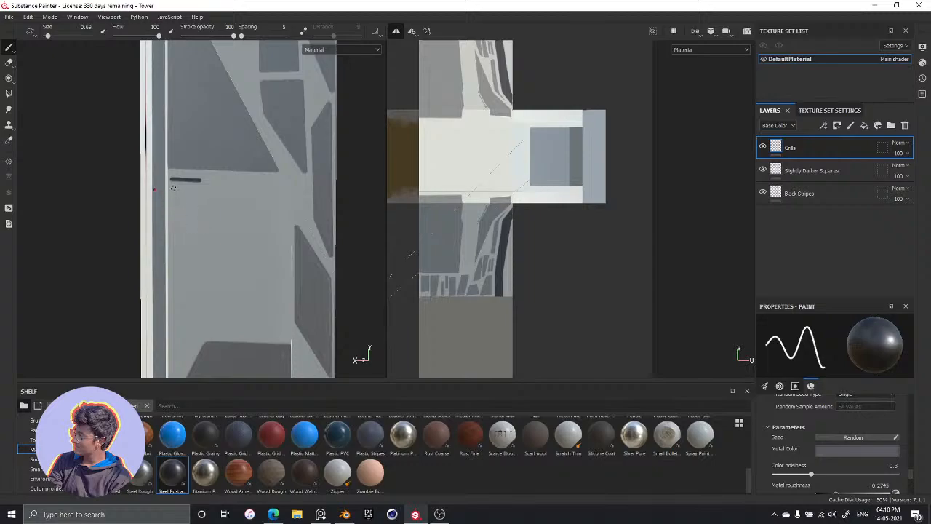
pyautogui.keyDown('shift'); pyautogui.click(200, 191); pyautogui.keyUp('shift')
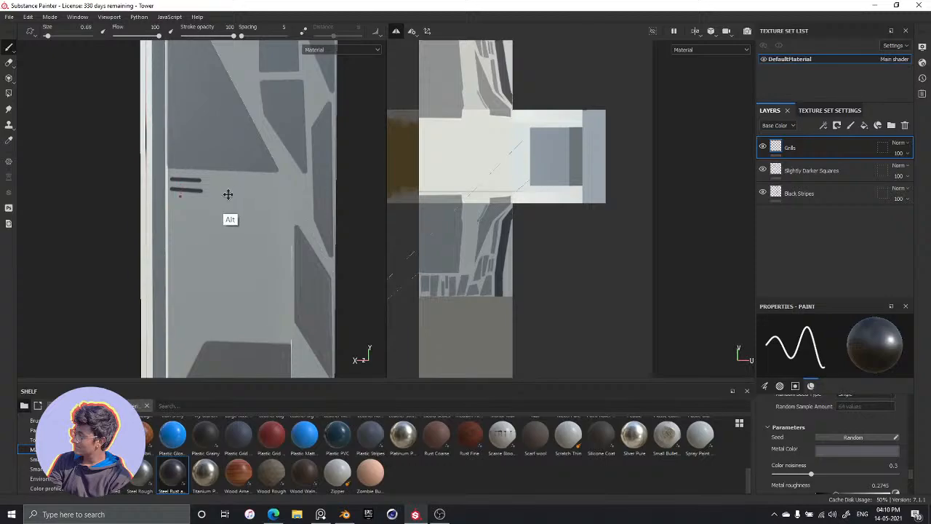
# Paint three longer, closely spaced horizontal grill lines beneath the short pair
pyautogui.keyDown('alt'); pyautogui.moveTo(230, 195); pyautogui.dragTo(204, 221, button='middle'); pyautogui.keyUp('alt')
pyautogui.moveTo(204, 220)
pyautogui.keyDown('alt'); pyautogui.mouseDown()
pyautogui.moveTo(180, 248)
pyautogui.moveTo(199, 234)
pyautogui.mouseUp(); pyautogui.keyUp('alt')
pyautogui.keyDown('alt'); pyautogui.moveTo(203, 233); pyautogui.dragTo(221, 155, button='middle'); pyautogui.keyUp('alt')
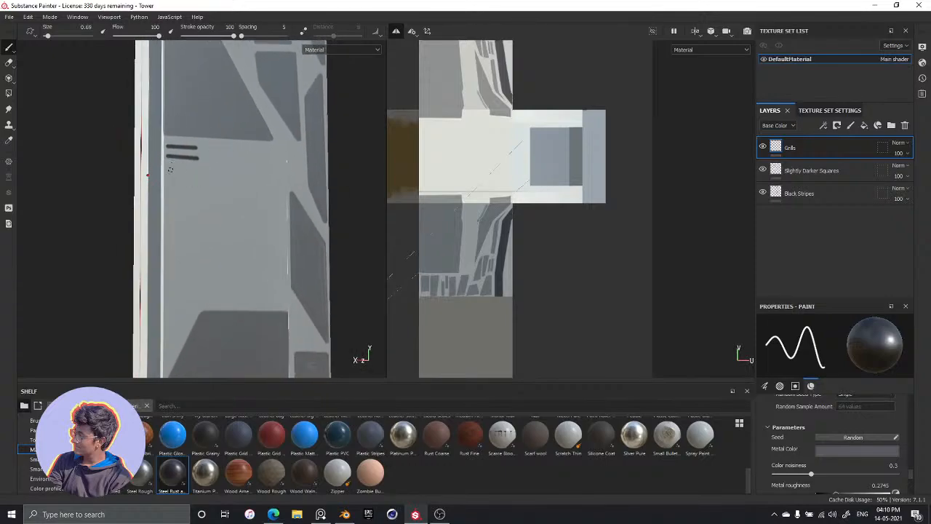
pyautogui.moveTo(168, 172); pyautogui.dragTo(228, 175)
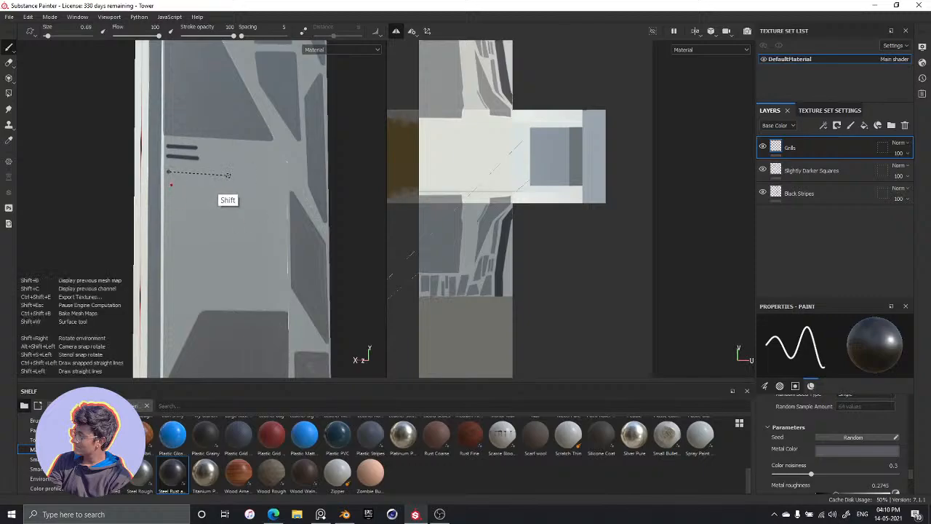
pyautogui.hotkey('ctrl', 'z')
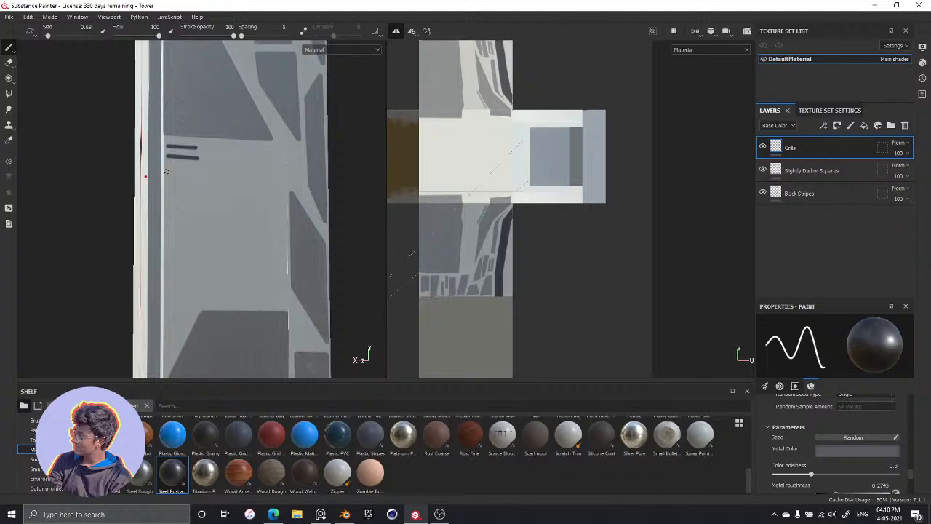
pyautogui.click(167, 172)
pyautogui.keyDown('shift'); pyautogui.click(227, 174); pyautogui.keyUp('shift')
pyautogui.click(173, 185)
pyautogui.keyDown('shift'); pyautogui.click(231, 188); pyautogui.keyUp('shift')
pyautogui.keyDown('alt'); pyautogui.moveTo(254, 160); pyautogui.dragTo(212, 196); pyautogui.keyUp('alt')
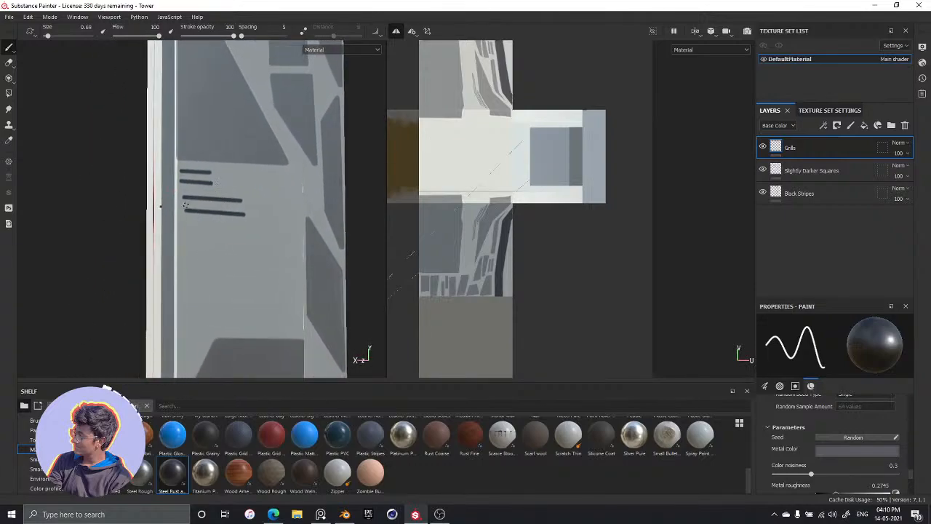
pyautogui.click(186, 204)
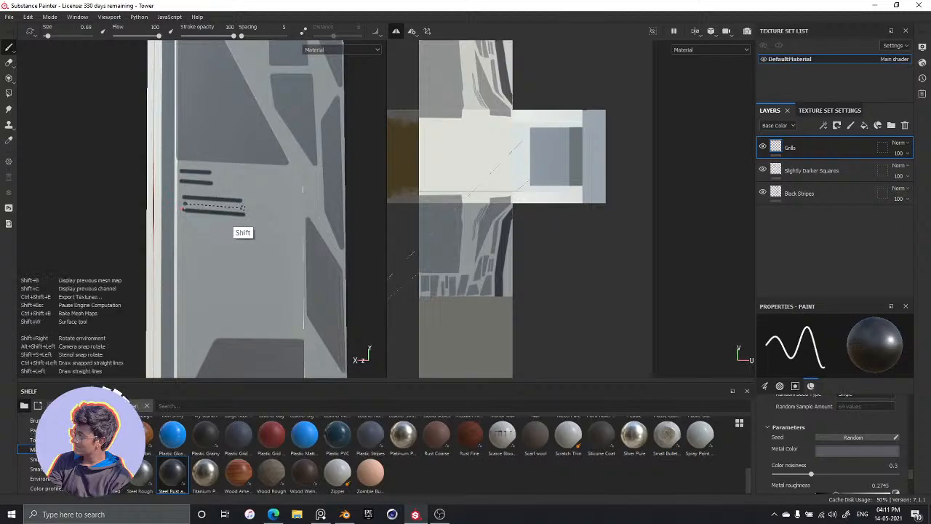
pyautogui.keyDown('shift'); pyautogui.click(244, 206); pyautogui.keyUp('shift')
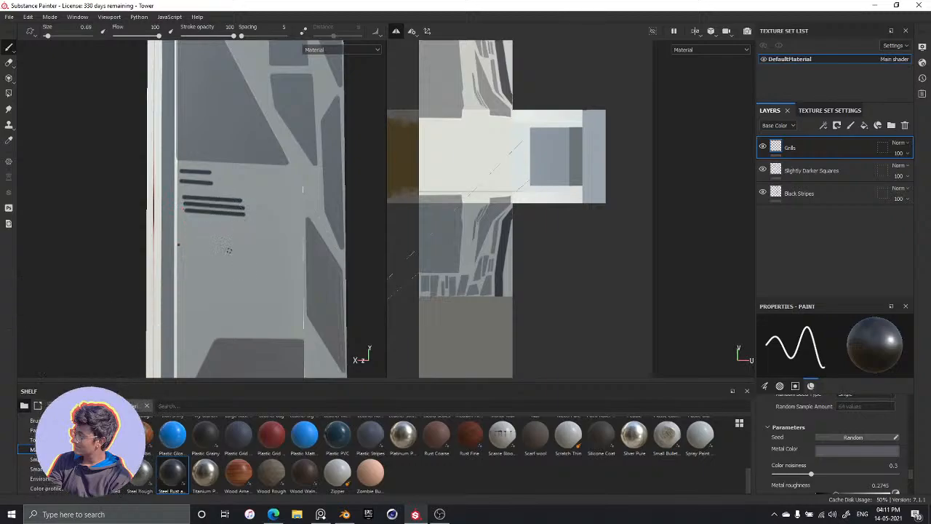
# Paint a third short line between the two upper grill lines
pyautogui.moveTo(194, 257)
pyautogui.keyDown('alt'); pyautogui.mouseDown()
pyautogui.moveTo(206, 192)
pyautogui.moveTo(202, 244)
pyautogui.moveTo(208, 222)
pyautogui.mouseUp(); pyautogui.keyUp('alt')
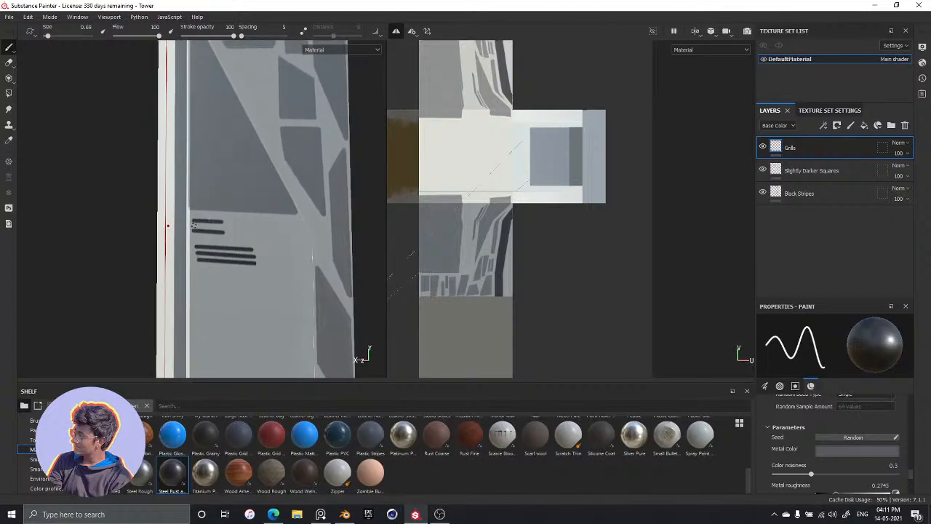
pyautogui.click(194, 225)
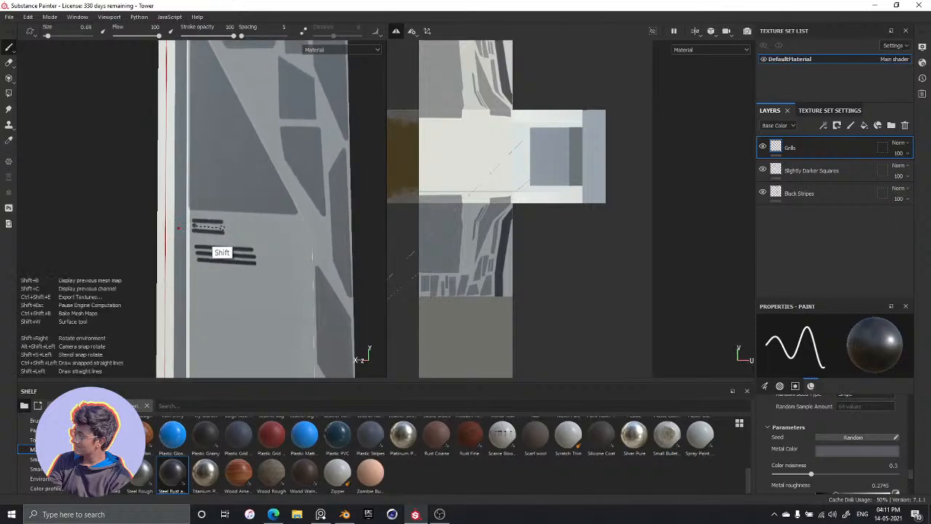
pyautogui.keyDown('shift'); pyautogui.click(224, 227); pyautogui.keyUp('shift')
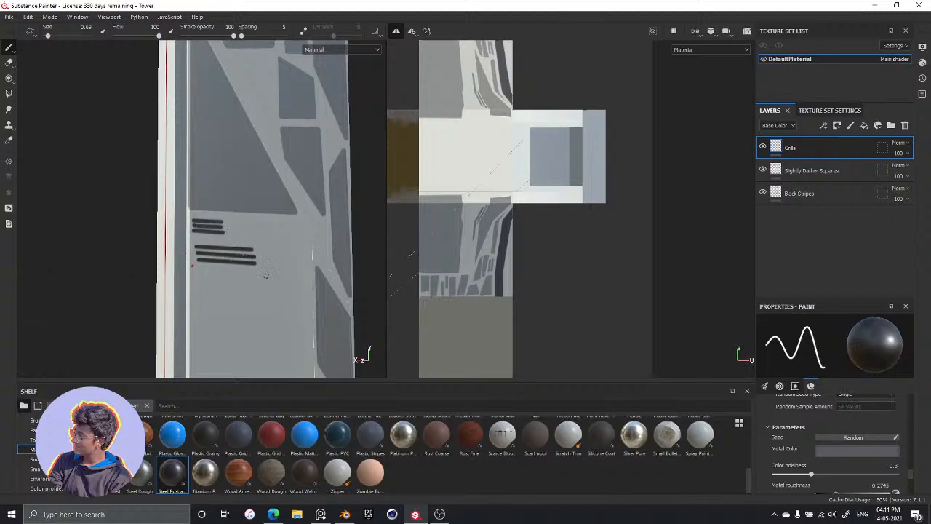
# Erase the rounded ends of both grill line groups to give them straight, aligned edges, and return to the Paint tool
pyautogui.keyDown('alt'); pyautogui.moveTo(260, 295); pyautogui.dragTo(242, 255); pyautogui.keyUp('alt')
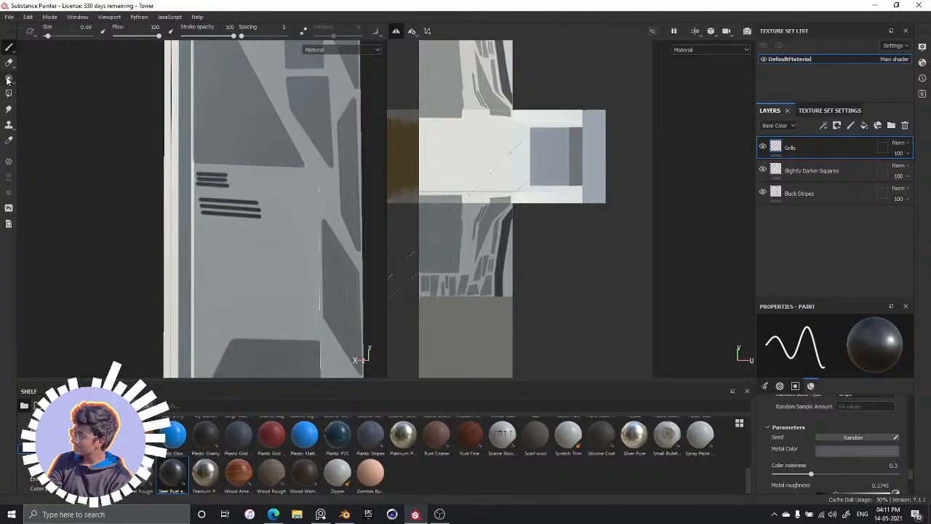
pyautogui.click(9, 62)
pyautogui.moveTo(298, 212)
pyautogui.keyDown('ctrl'); pyautogui.mouseDown(button='right')
pyautogui.moveTo(287, 218)
pyautogui.moveTo(260, 192)
pyautogui.mouseUp(button='right'); pyautogui.keyUp('ctrl')
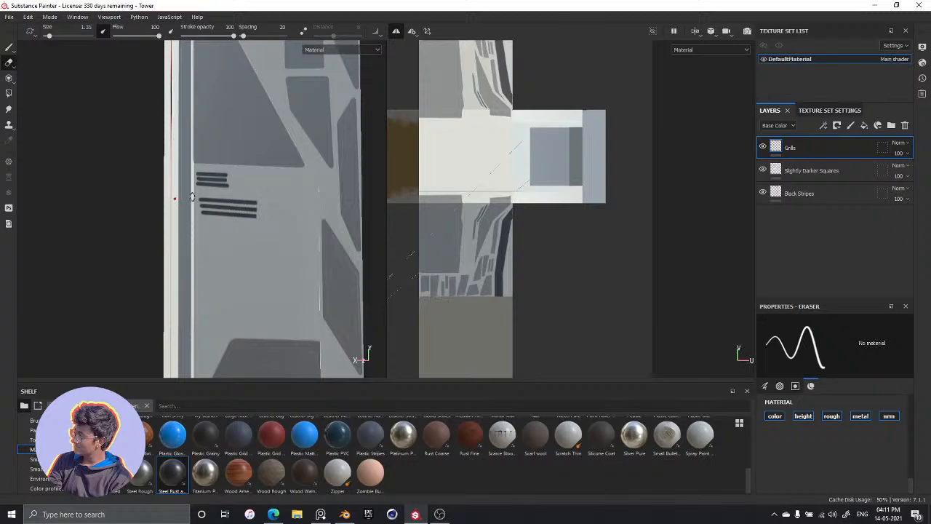
pyautogui.moveTo(199, 198); pyautogui.dragTo(199, 220)
pyautogui.moveTo(220, 233)
pyautogui.keyDown('alt'); pyautogui.mouseDown()
pyautogui.moveTo(259, 249)
pyautogui.moveTo(307, 237)
pyautogui.moveTo(281, 238)
pyautogui.moveTo(256, 197)
pyautogui.moveTo(250, 242)
pyautogui.moveTo(272, 183)
pyautogui.moveTo(256, 219)
pyautogui.moveTo(235, 213)
pyautogui.moveTo(270, 208)
pyautogui.moveTo(269, 162)
pyautogui.moveTo(221, 219)
pyautogui.moveTo(215, 174)
pyautogui.mouseUp(); pyautogui.keyUp('alt')
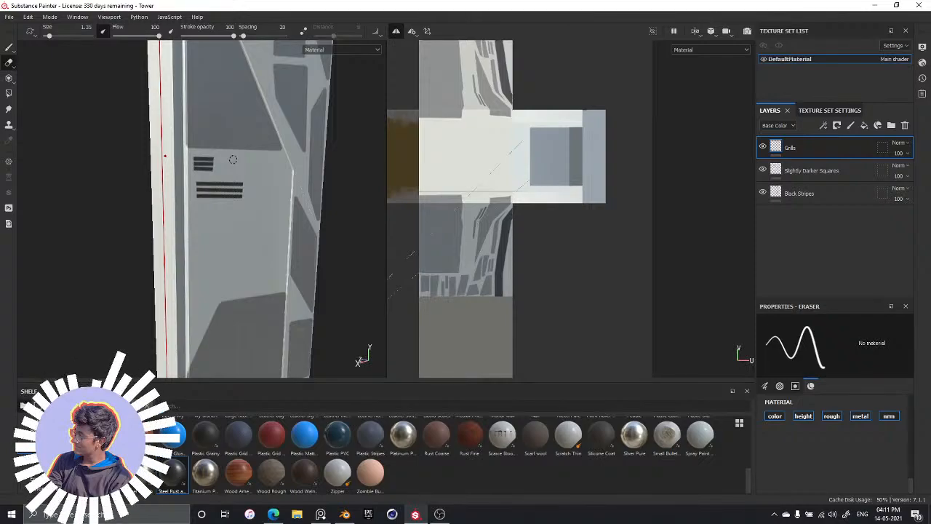
pyautogui.click(9, 49)
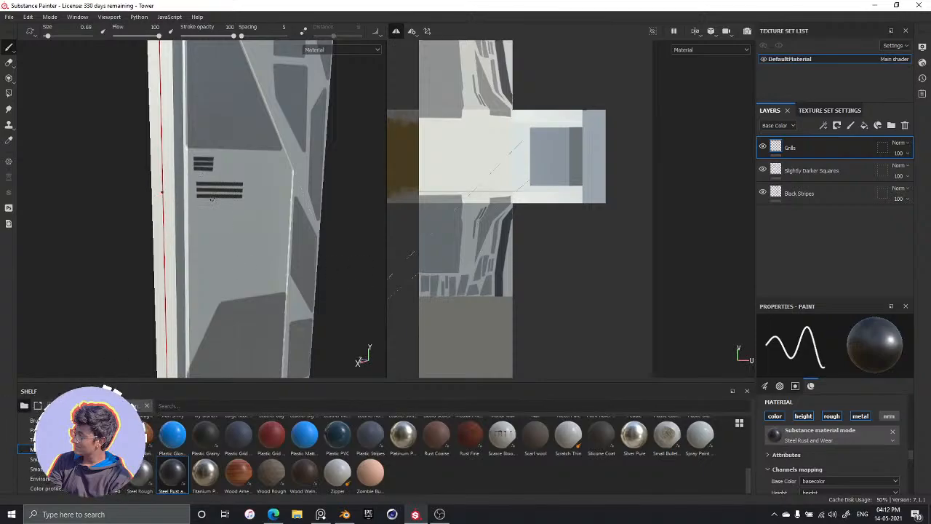
pyautogui.hotkey('alt', 'Tab')
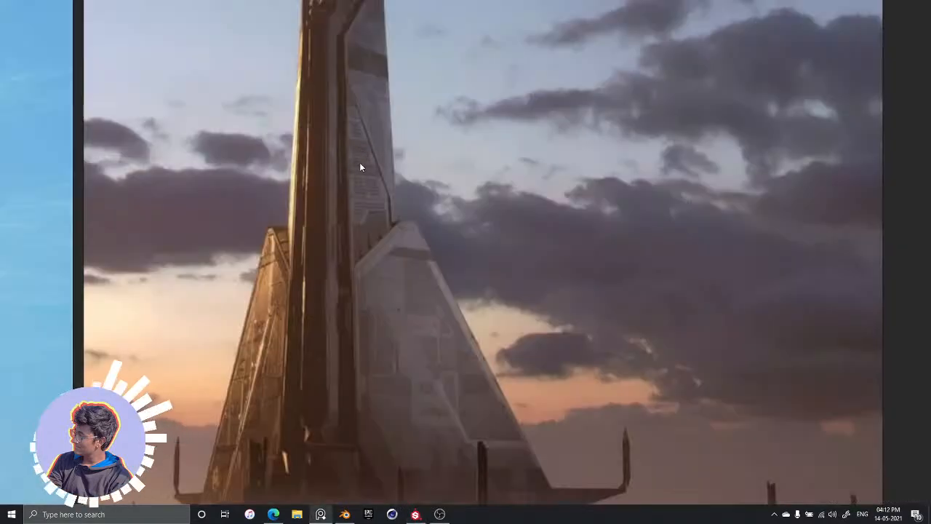
pyautogui.hotkey('alt', 'Tab')
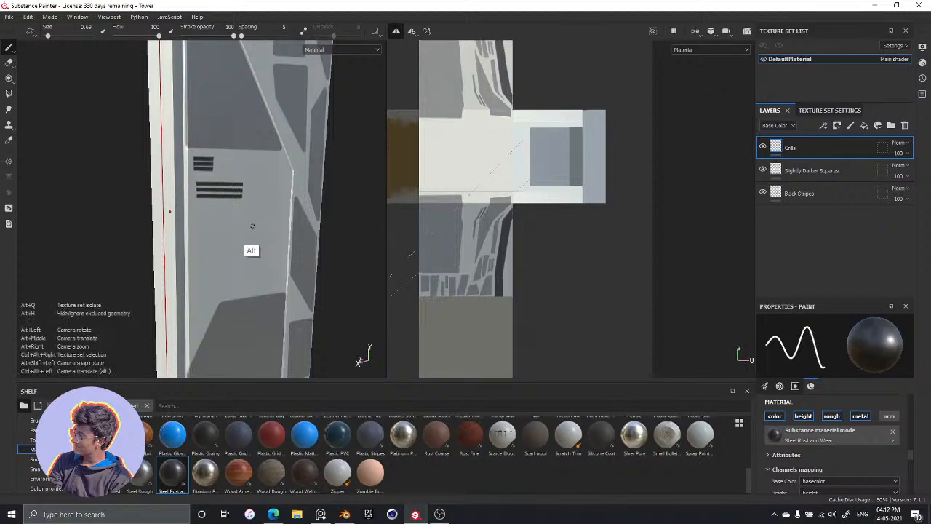
pyautogui.hotkey('alt', 'Tab')
pyautogui.hotkey('alt', 'Tab')
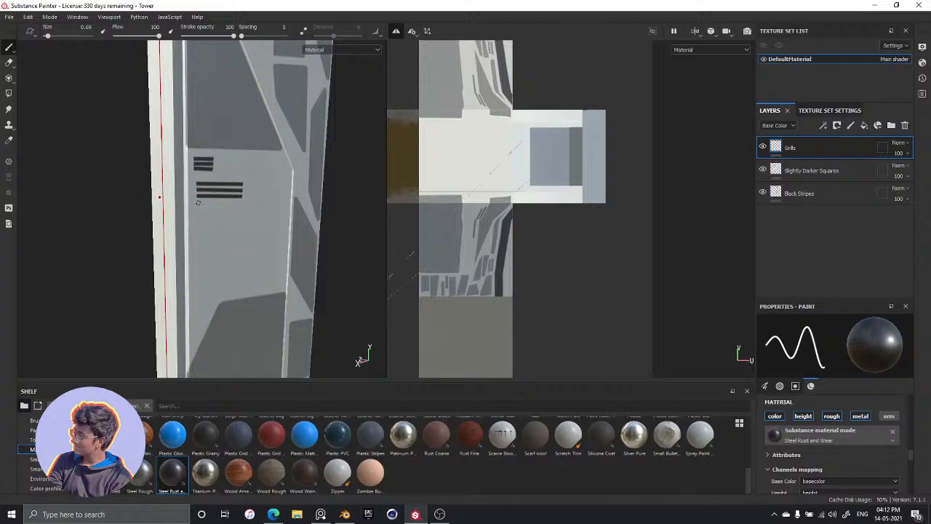
pyautogui.press('shift')
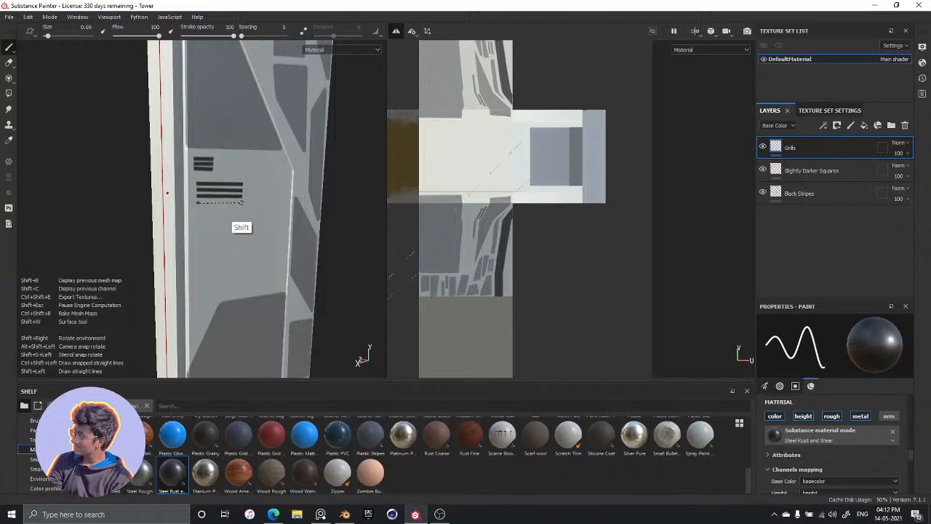
pyautogui.keyDown('shift'); pyautogui.click(241, 202); pyautogui.keyUp('shift')
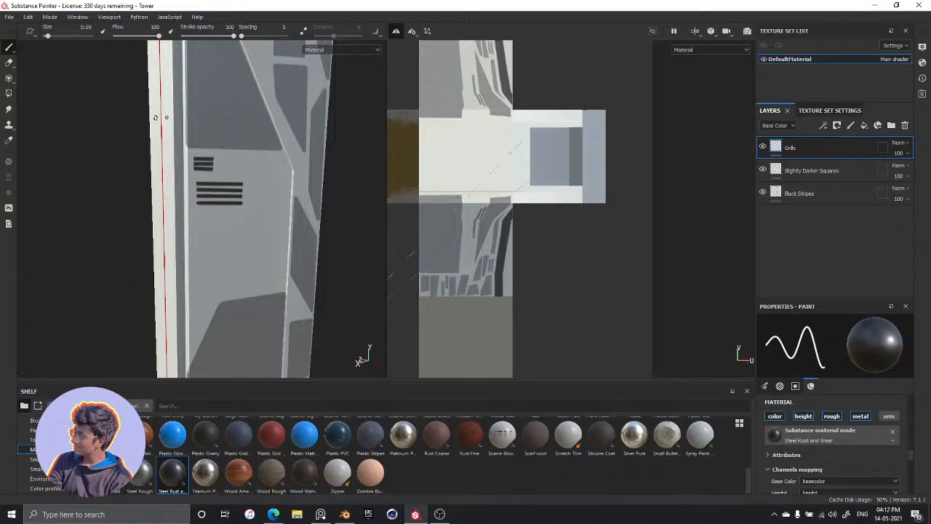
pyautogui.hotkey('ctrl', 'z')
# Paint a fourth long horizontal grill line just beneath the three longer ones, matching their spacing and length
pyautogui.scroll(3, 192, 186)
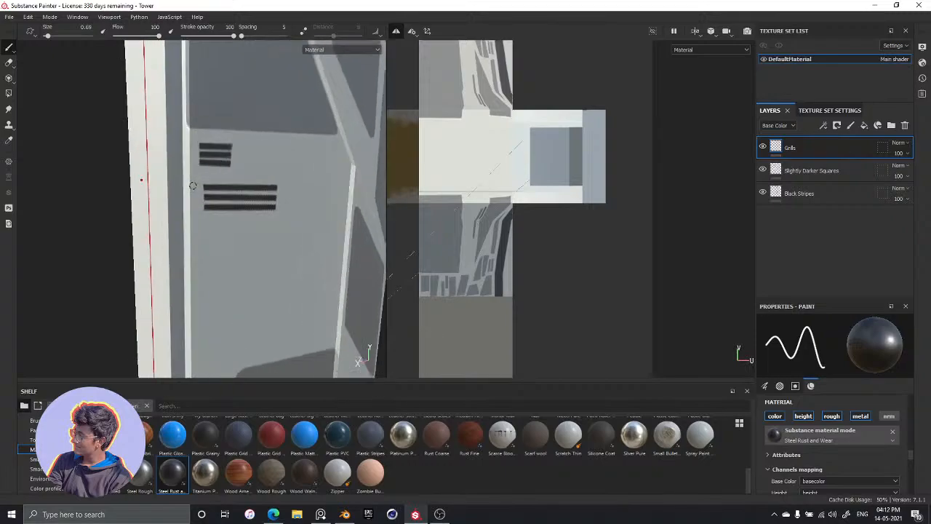
pyautogui.scroll(1, 193, 185)
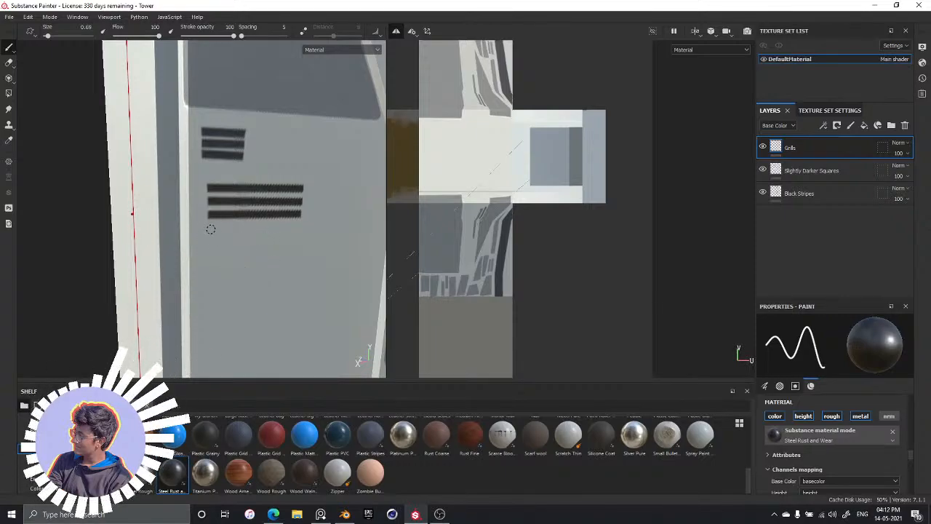
pyautogui.press('shift')
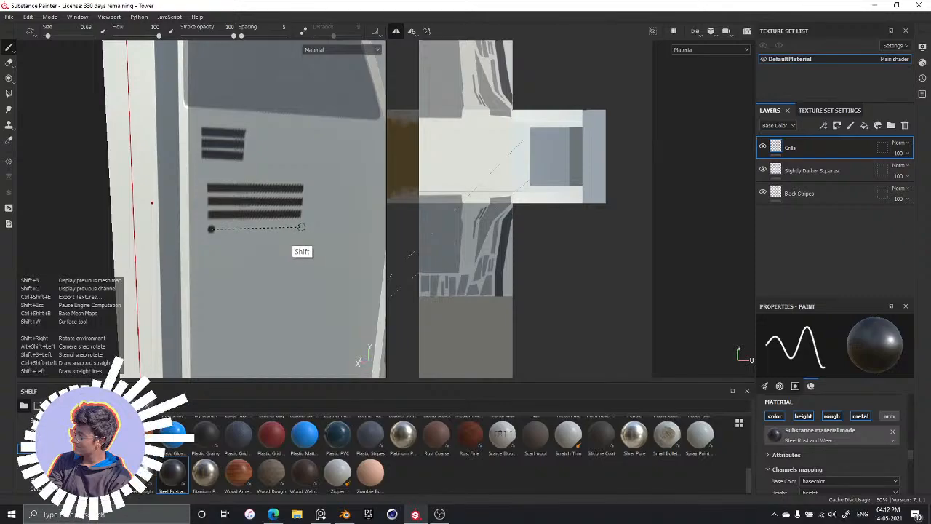
pyautogui.keyDown('shift'); pyautogui.click(301, 228); pyautogui.keyUp('shift')
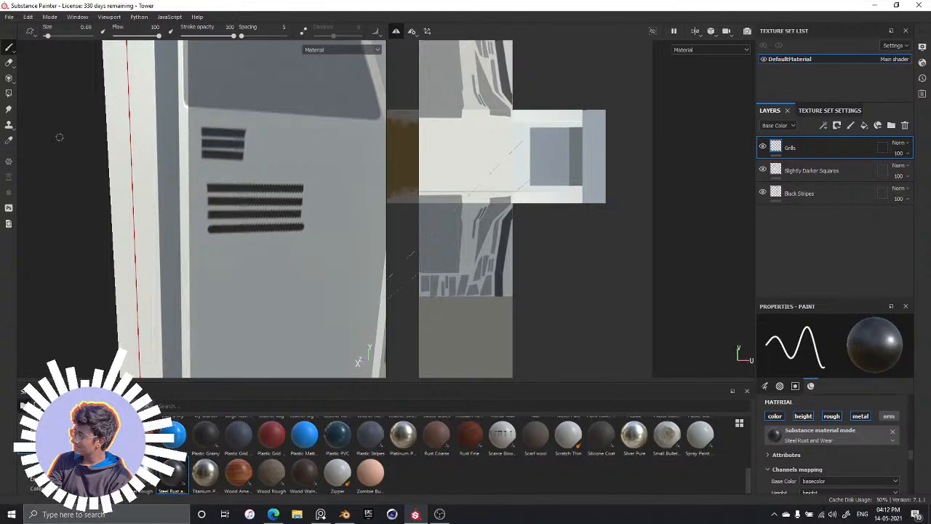
# Erase the fourth line's rounded ends and cut the three short grill lines diagonally at the ends farthest from the tower's edge
pyautogui.click(9, 62)
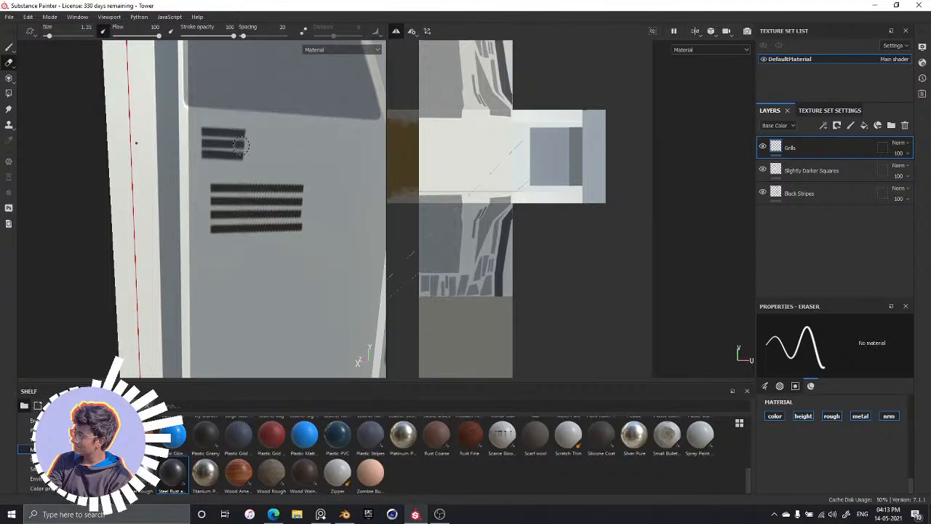
pyautogui.moveTo(234, 135); pyautogui.dragTo(252, 163)
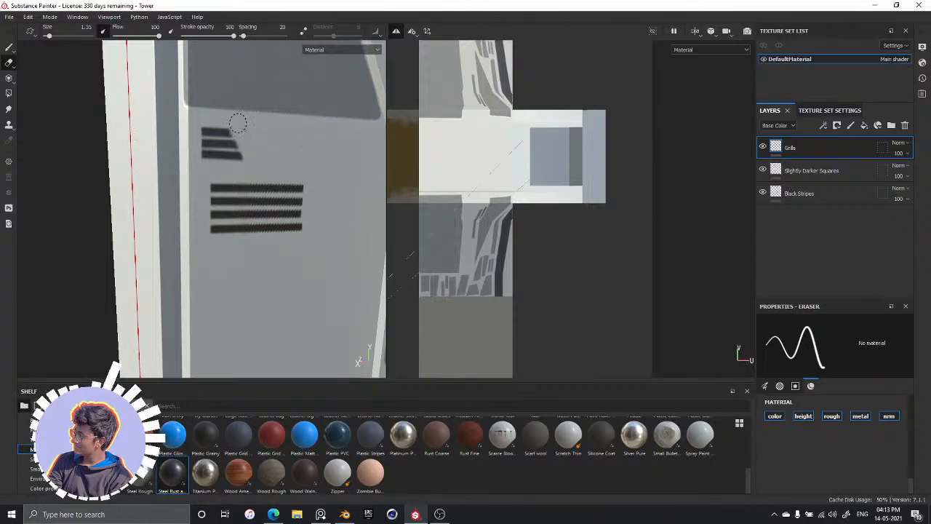
pyautogui.moveTo(233, 126); pyautogui.dragTo(251, 166)
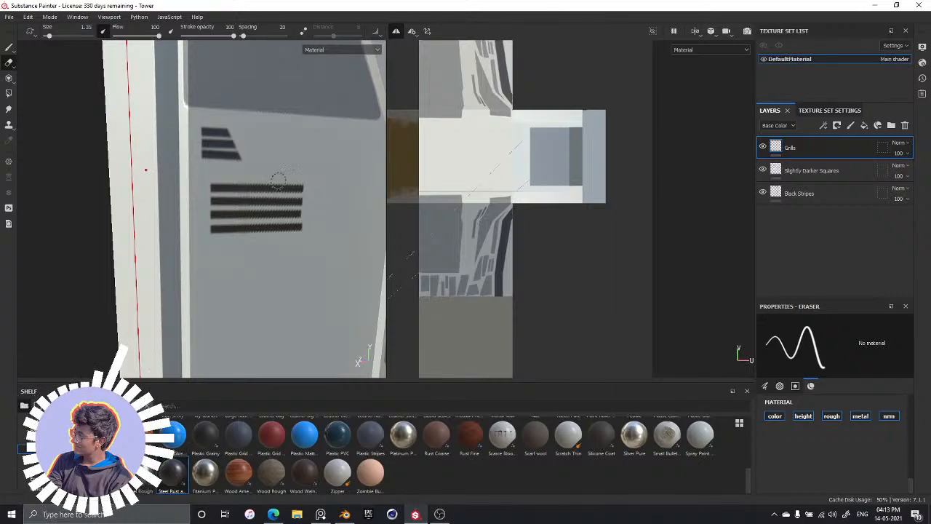
# Erase the far ends of the four longer grill lines along a straight diagonal, making each line longer than the one above
pyautogui.moveTo(267, 177); pyautogui.dragTo(312, 234)
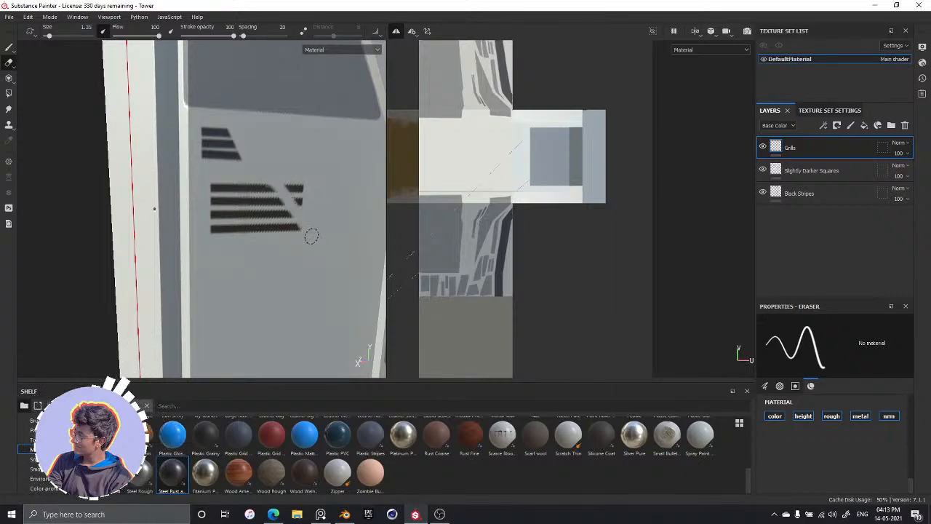
pyautogui.hotkey('ctrl', 'z')
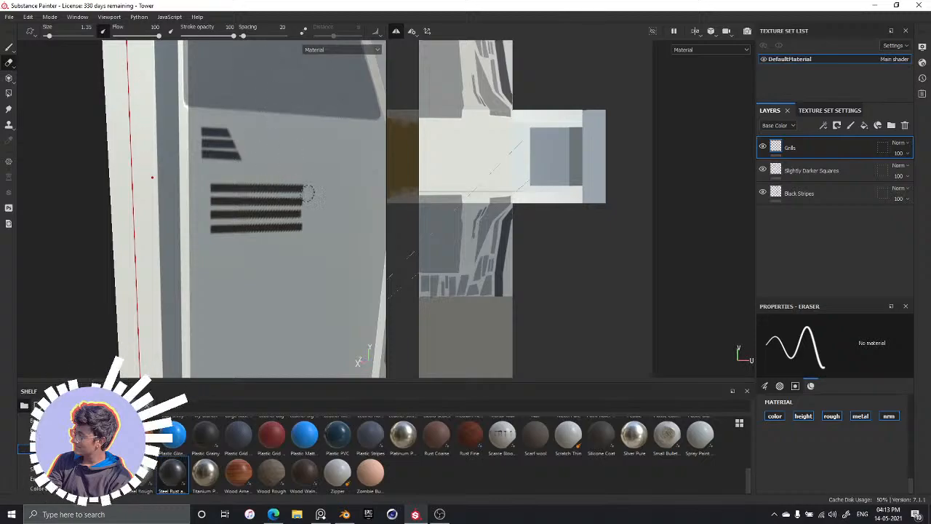
pyautogui.press('shift')
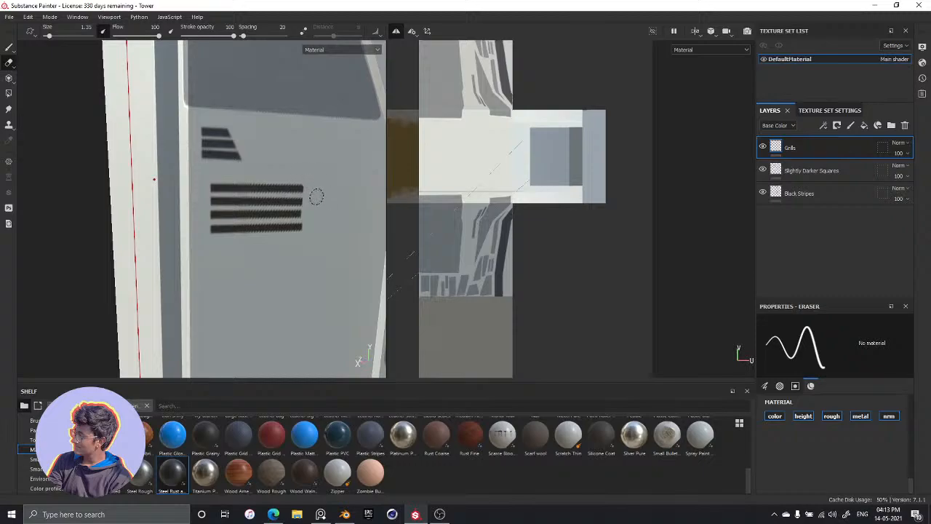
pyautogui.click(268, 170)
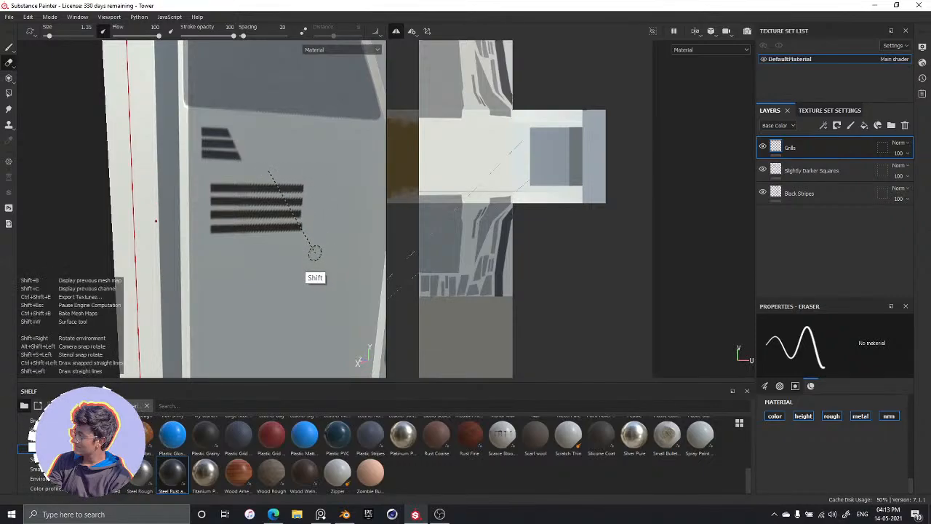
pyautogui.keyDown('shift'); pyautogui.click(312, 248); pyautogui.keyUp('shift')
pyautogui.moveTo(279, 177)
pyautogui.mouseDown()
pyautogui.moveTo(312, 219)
pyautogui.moveTo(308, 199)
pyautogui.moveTo(292, 199)
pyautogui.moveTo(287, 188)
pyautogui.moveTo(306, 228)
pyautogui.mouseUp()
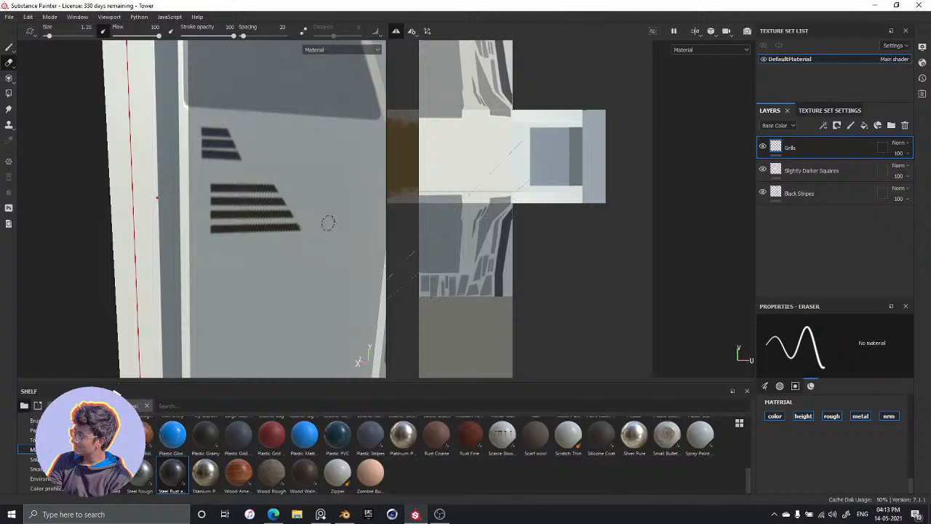
# Examine the slanted grill groups on the tower and in the UV layout, and compare them with the reference image
pyautogui.keyDown('alt'); pyautogui.moveTo(337, 221); pyautogui.dragTo(276, 235); pyautogui.keyUp('alt')
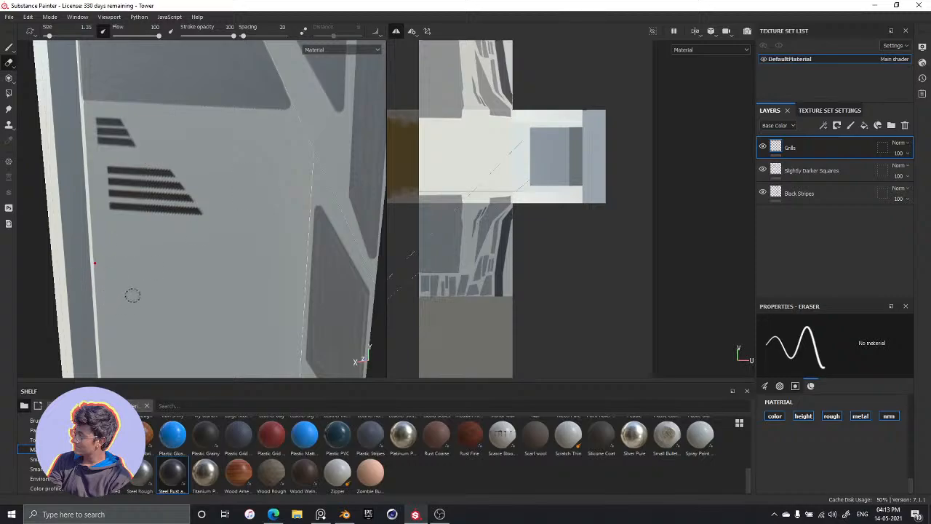
pyautogui.scroll(-2, 145, 260)
pyautogui.scroll(-2, 565, 180)
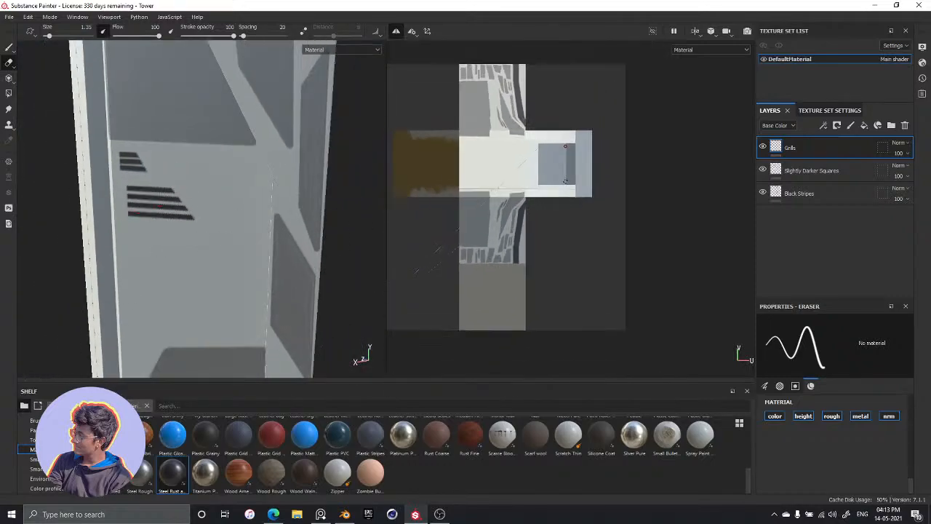
pyautogui.scroll(-1, 565, 181)
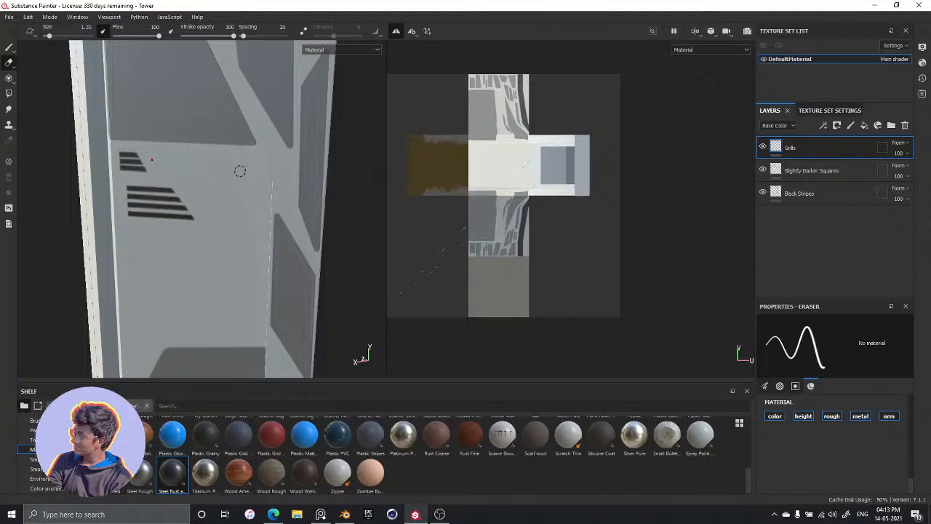
pyautogui.scroll(5, 517, 172)
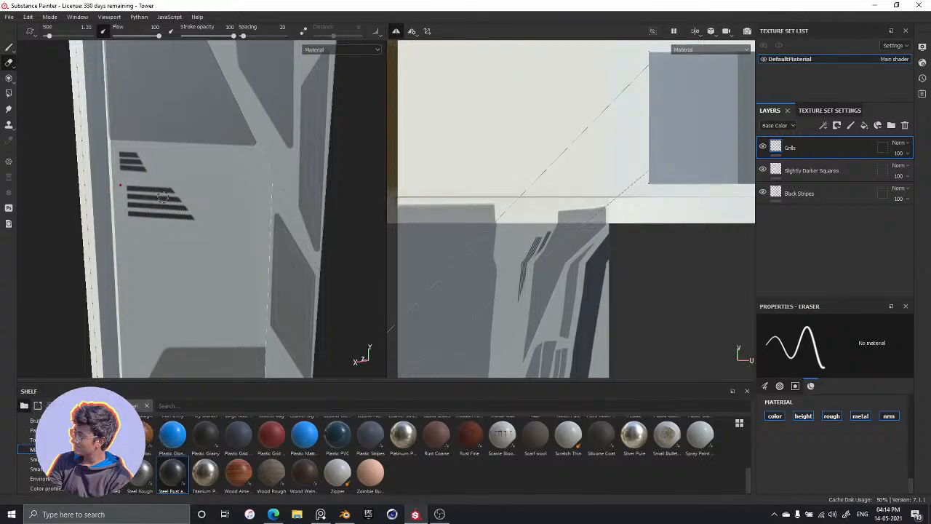
pyautogui.scroll(-3, 473, 271)
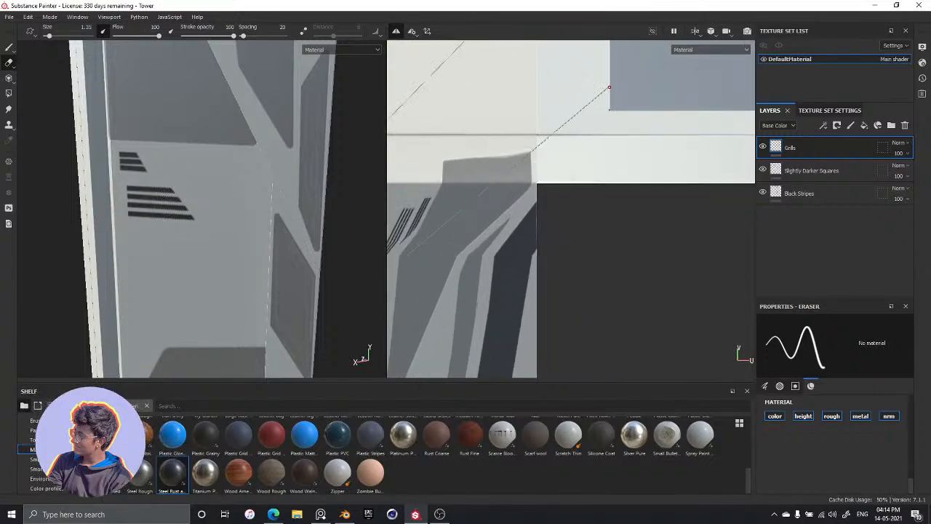
pyautogui.scroll(-2, 584, 270)
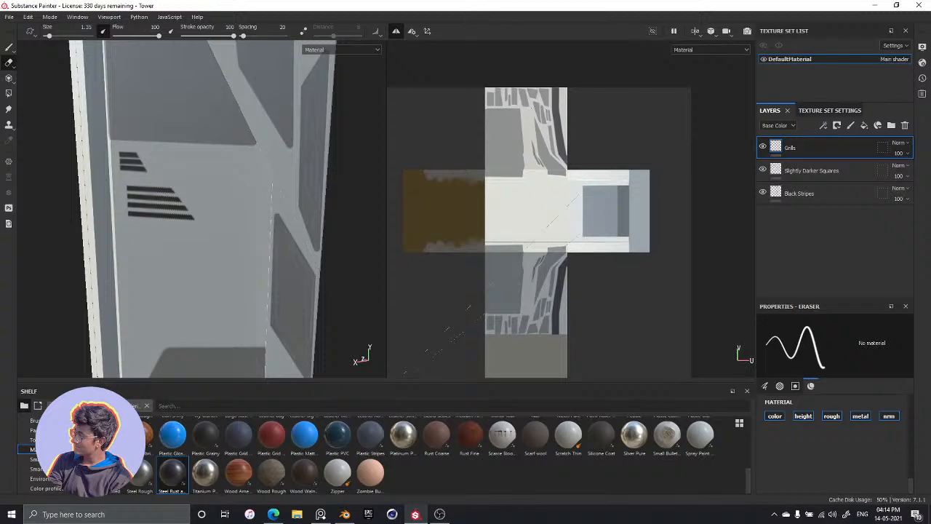
pyautogui.keyDown('alt'); pyautogui.moveTo(191, 250); pyautogui.dragTo(172, 216); pyautogui.keyUp('alt')
pyautogui.keyDown('alt'); pyautogui.moveTo(184, 353); pyautogui.dragTo(222, 354); pyautogui.keyUp('alt')
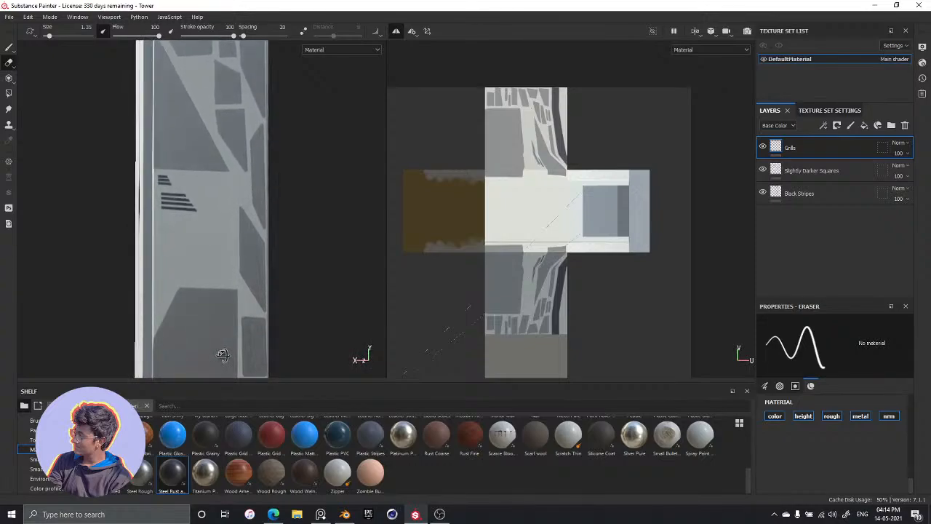
pyautogui.keyDown('alt'); pyautogui.moveTo(229, 238); pyautogui.dragTo(170, 225, button='right'); pyautogui.keyUp('alt')
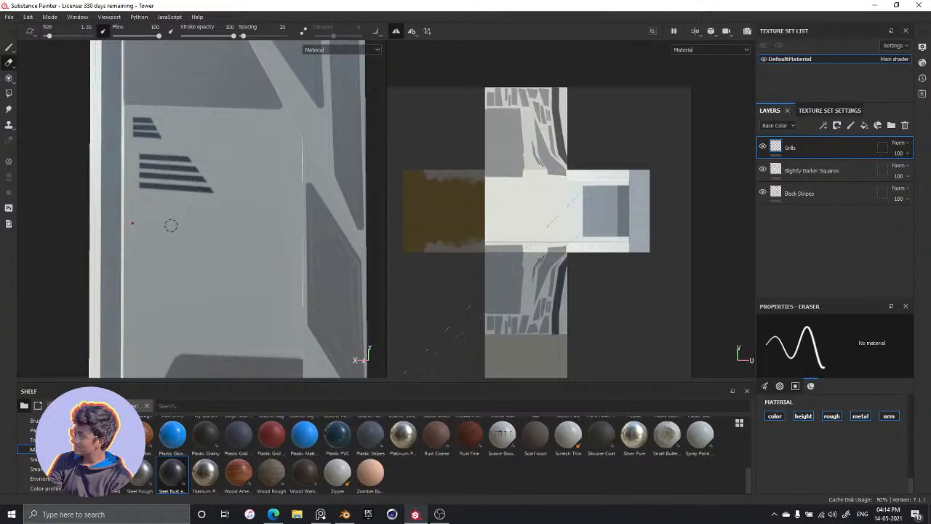
pyautogui.hotkey('alt', 'Tab')
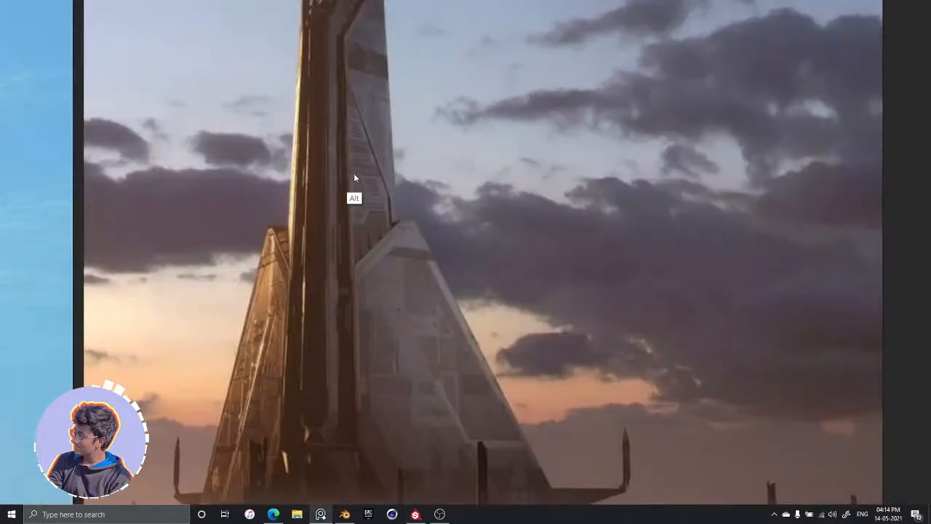
pyautogui.hotkey('alt', 'Tab')
# Return to the Paint tool and paint two parallel, even longer straight grill lines beneath the four-line group
pyautogui.press('[')
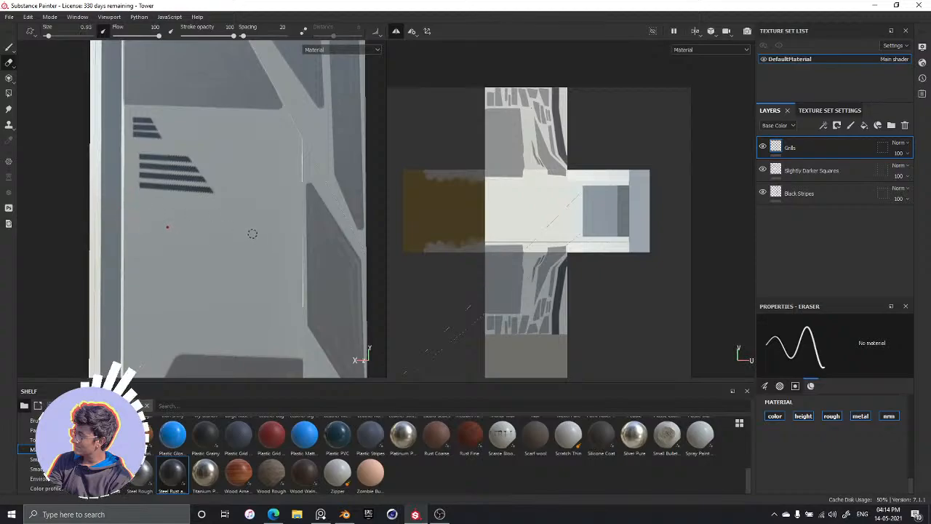
pyautogui.press('1')
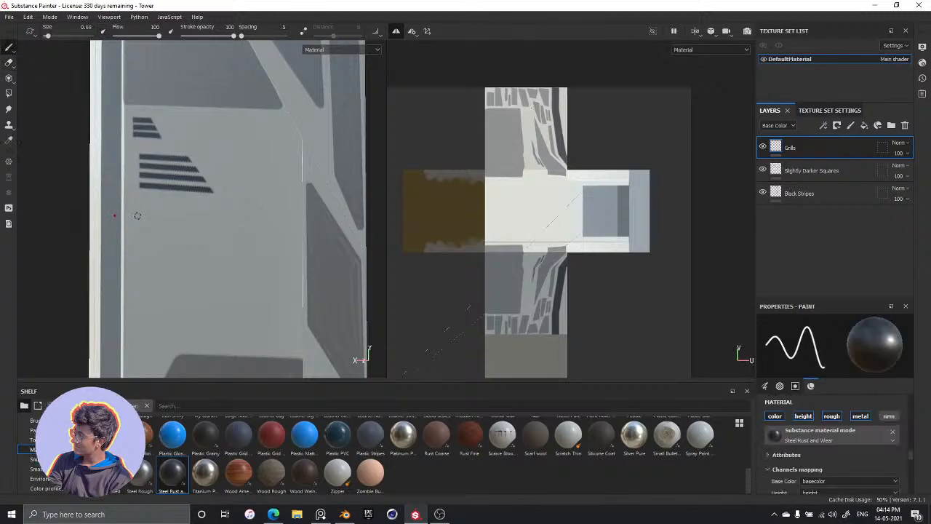
pyautogui.press('shift')
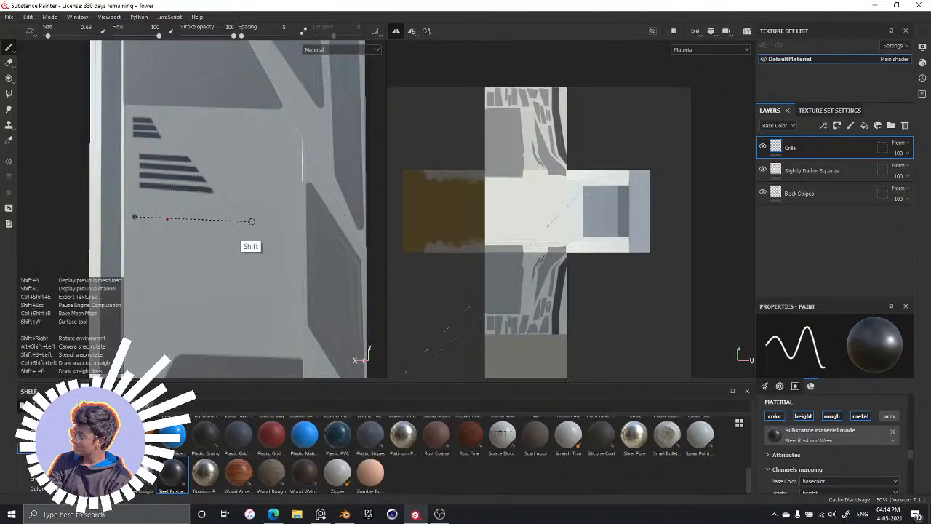
pyautogui.keyDown('shift'); pyautogui.click(253, 219); pyautogui.keyUp('shift')
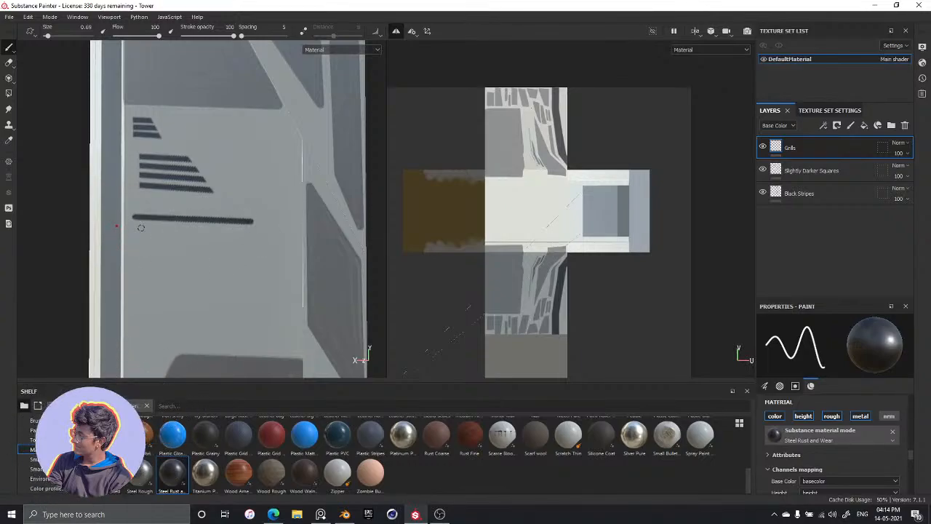
pyautogui.press('shift')
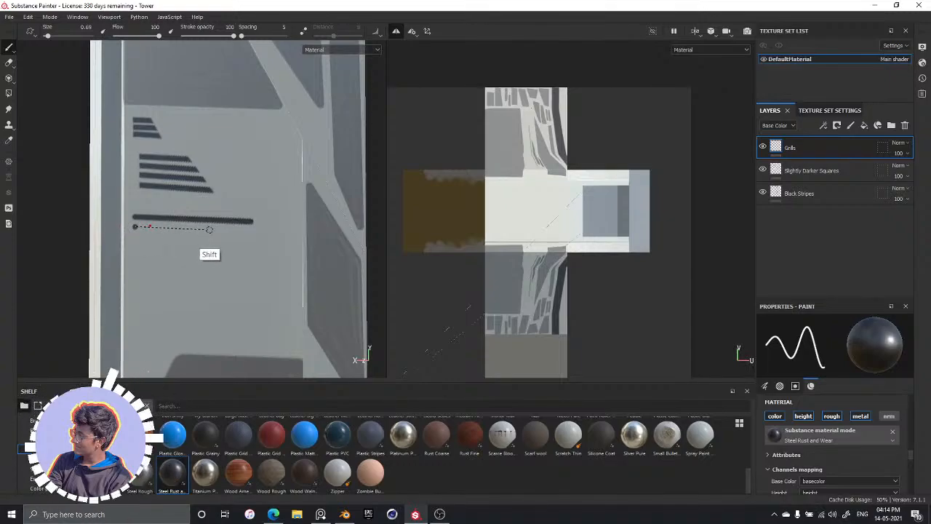
pyautogui.keyDown('shift'); pyautogui.click(254, 231); pyautogui.keyUp('shift')
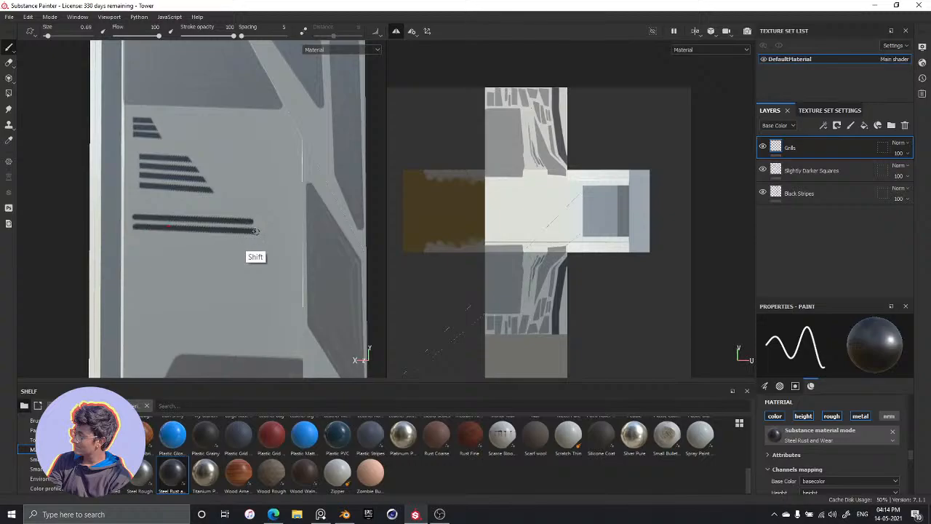
pyautogui.click(136, 237)
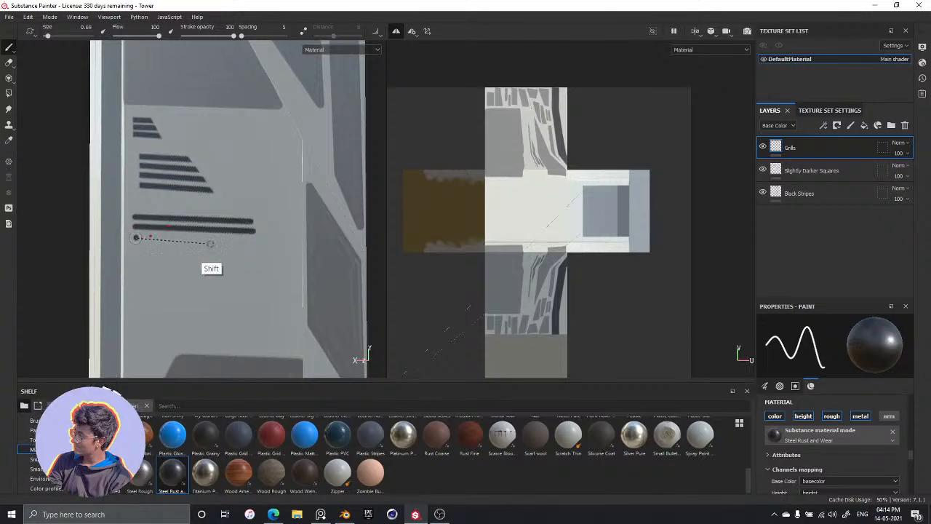
pyautogui.keyDown('shift'); pyautogui.click(254, 241); pyautogui.keyUp('shift')
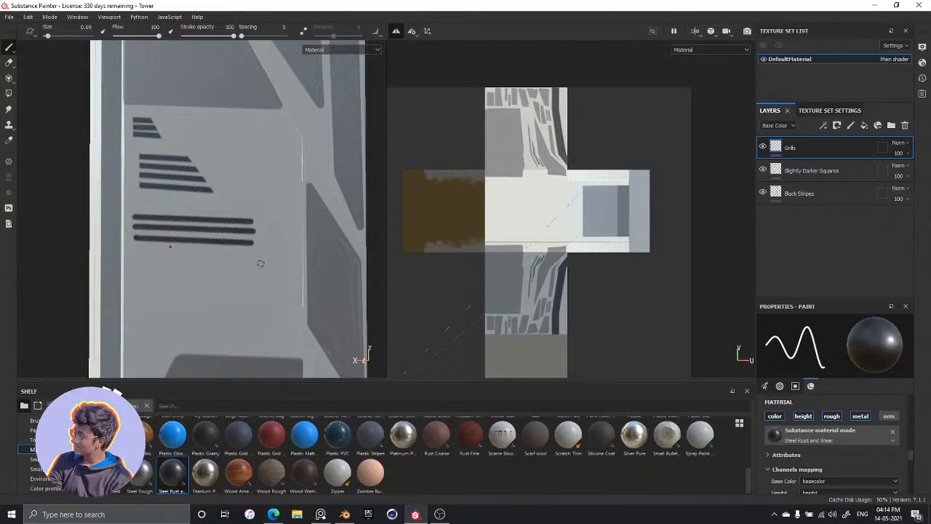
pyautogui.hotkey('ctrl', 'z')
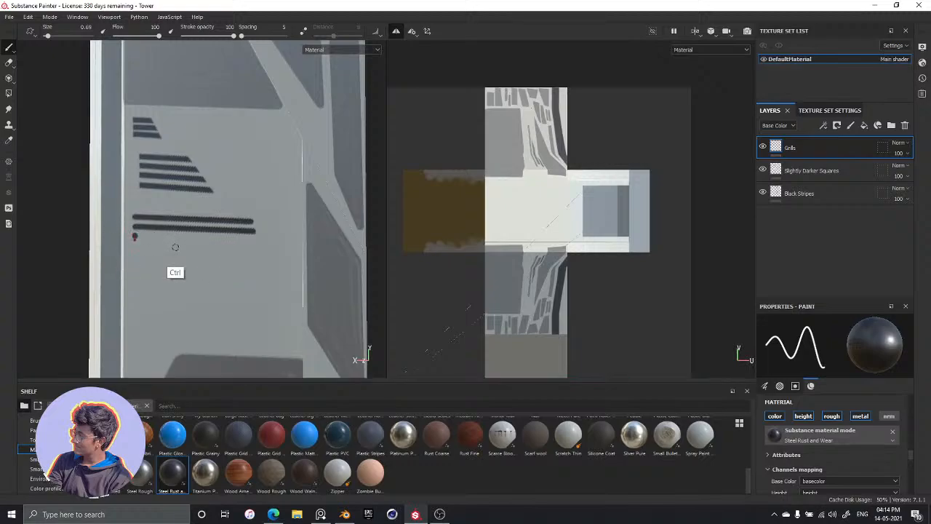
pyautogui.hotkey('ctrl', 'z')
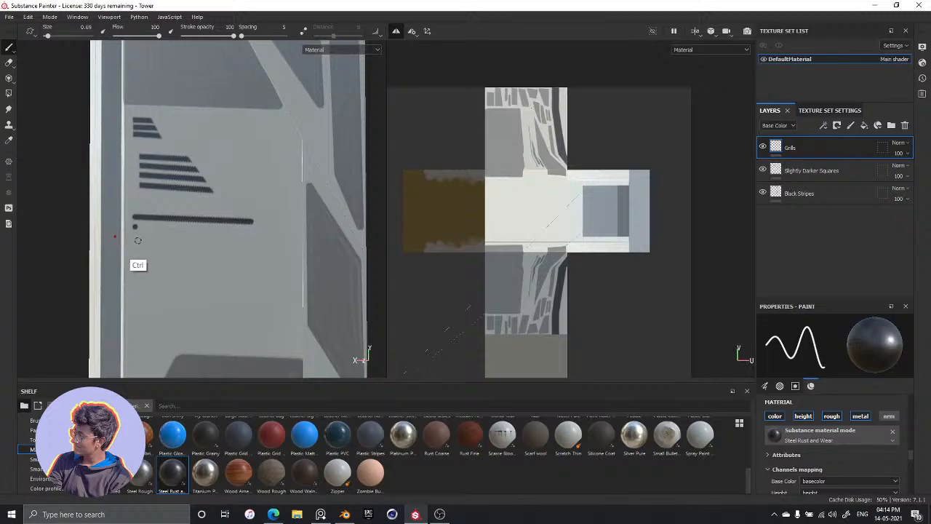
pyautogui.press('ctrl')
pyautogui.hotkey('ctrl', 'y')
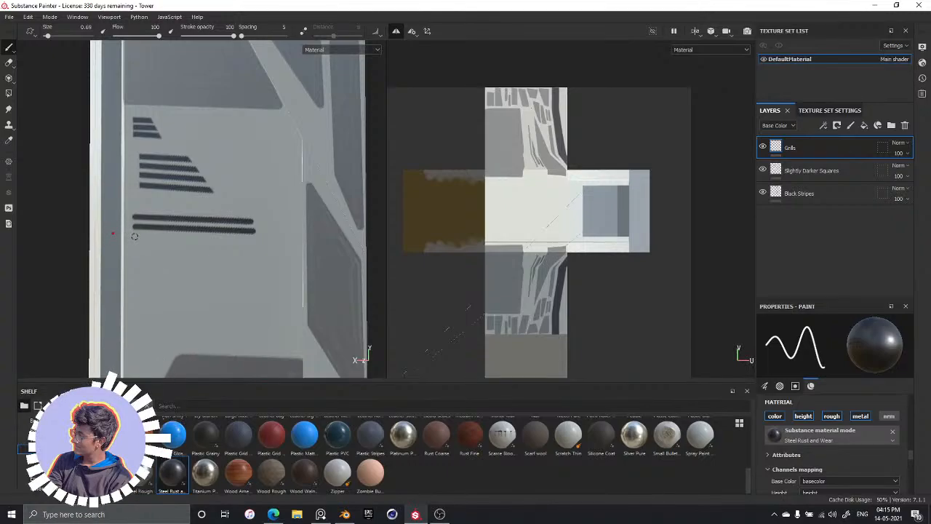
# Paint three more parallel straight grill lines beneath the two long ones, completing a five-line group and checking it against the reference image
pyautogui.keyDown('shift'); pyautogui.click(251, 238); pyautogui.keyUp('shift')
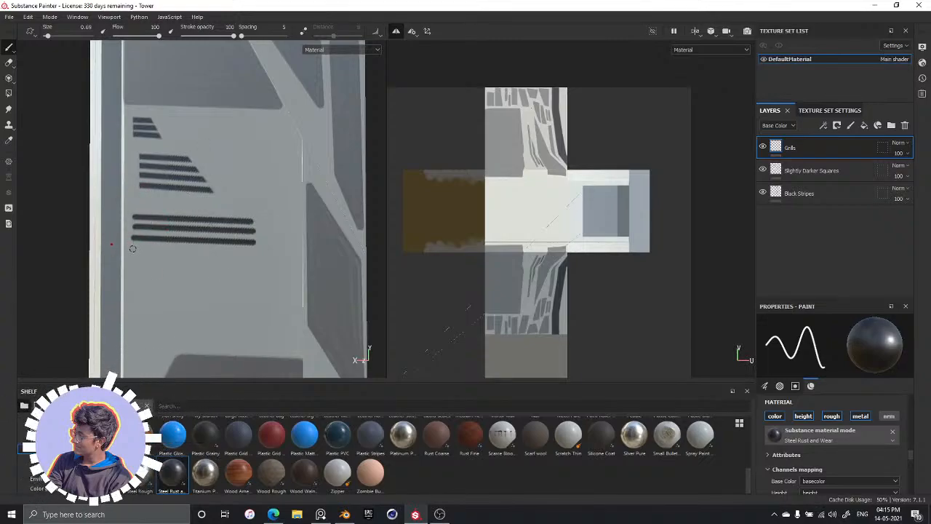
pyautogui.keyDown('shift'); pyautogui.click(254, 258); pyautogui.keyUp('shift')
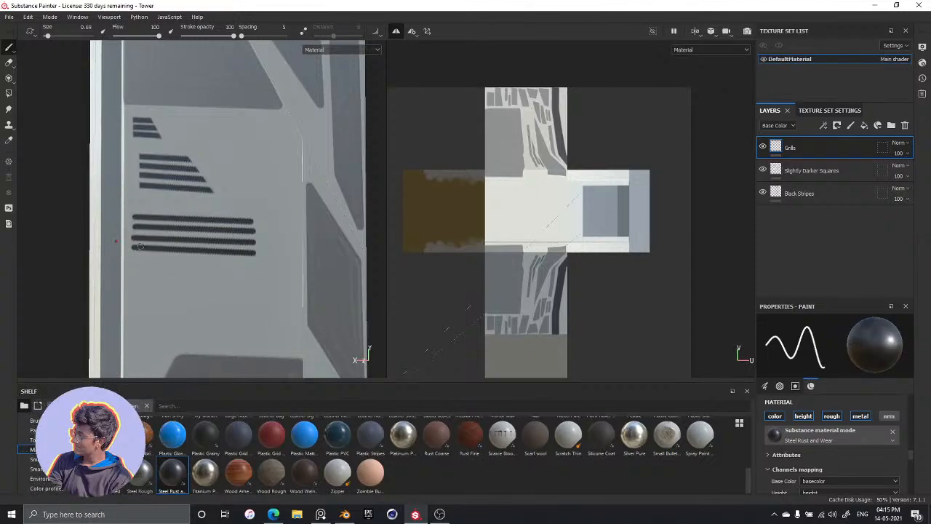
pyautogui.hotkey('alt', 'Tab')
pyautogui.hotkey('alt', 'Tab')
pyautogui.press('shift')
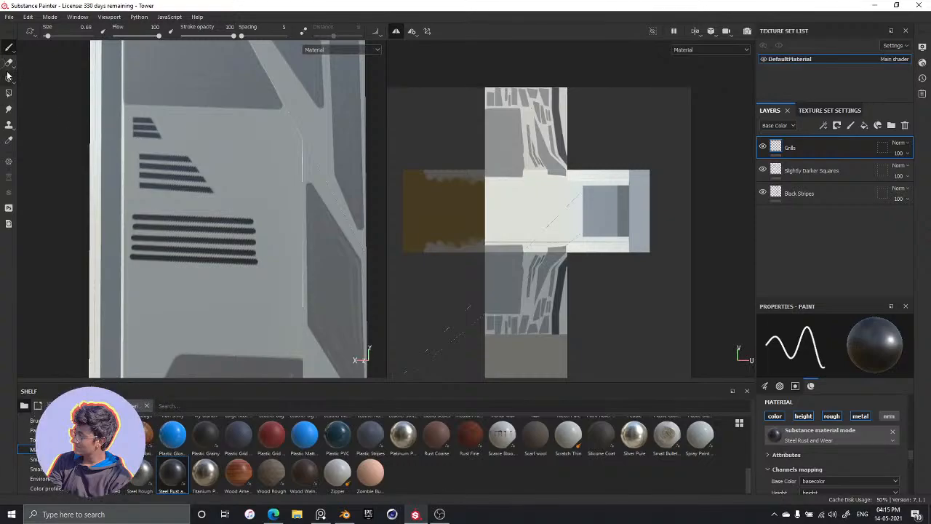
# Erase the rounded ends of the five-line group and cut the far ends of its upper lines diagonally
pyautogui.click(8, 64)
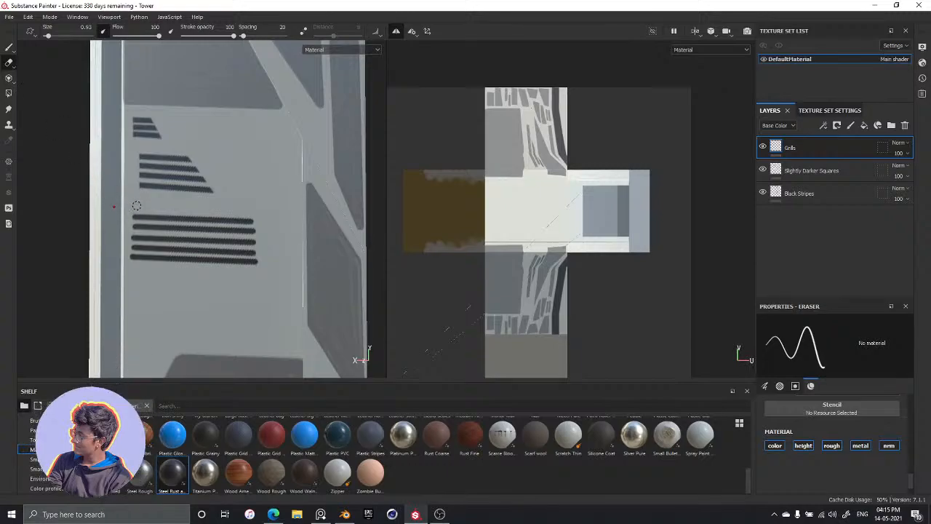
pyautogui.press('shift')
pyautogui.moveTo(244, 226); pyautogui.dragTo(261, 251)
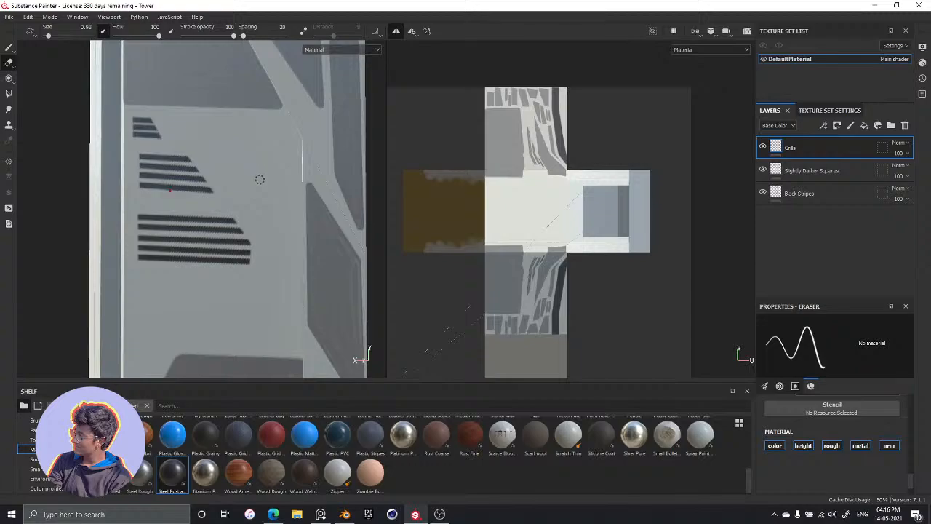
# Compare the tower's grill groups and dark panels with the reference image from several angles
pyautogui.press('alt')
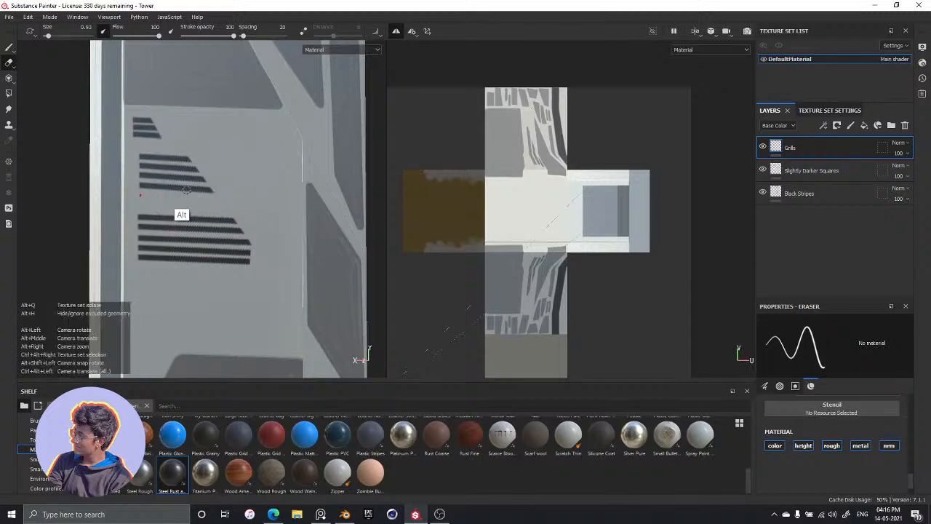
pyautogui.keyDown('alt'); pyautogui.moveTo(274, 231); pyautogui.dragTo(272, 159, button='middle'); pyautogui.keyUp('alt')
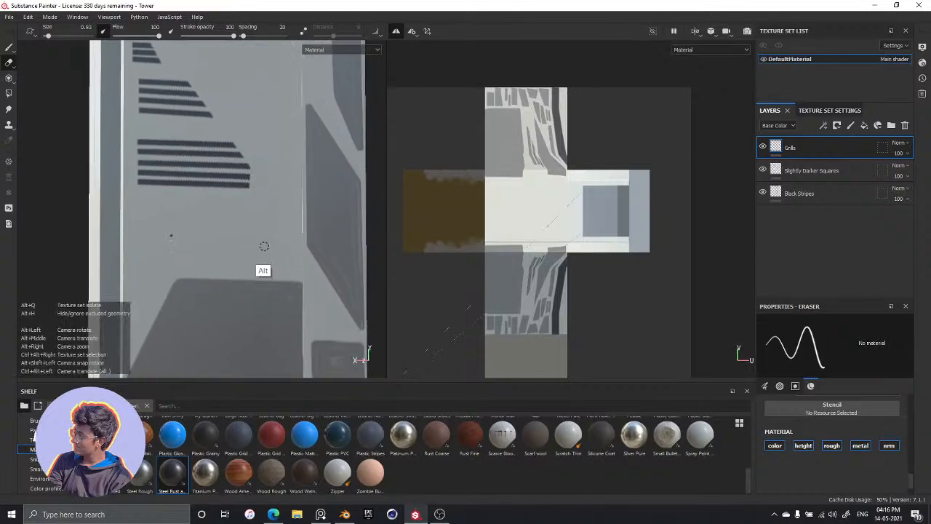
pyautogui.hotkey('alt', 'Tab')
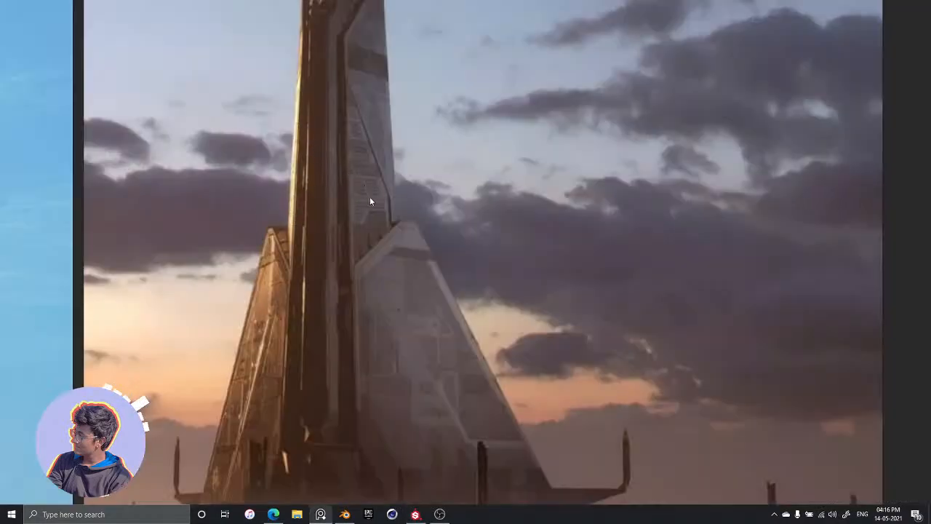
pyautogui.hotkey('alt', 'Tab')
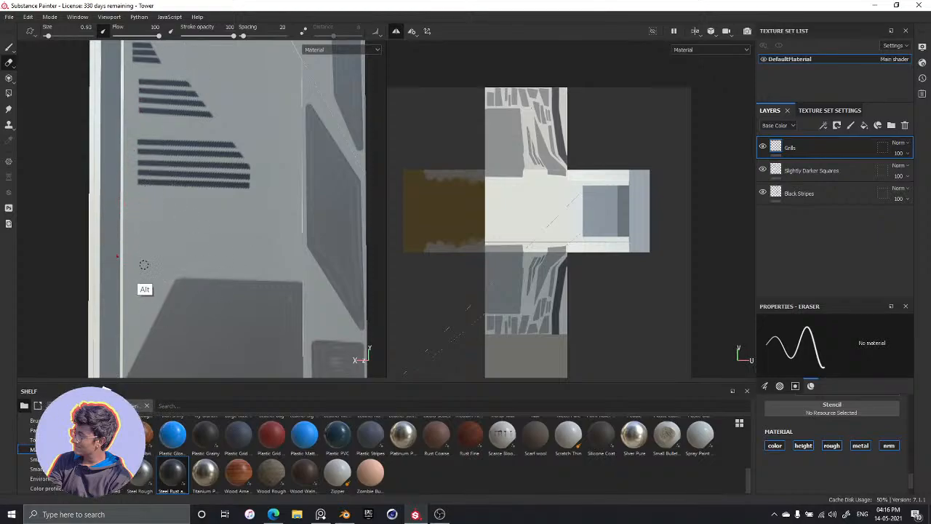
pyautogui.keyDown('alt'); pyautogui.moveTo(144, 265); pyautogui.dragTo(177, 233); pyautogui.keyUp('alt')
pyautogui.keyDown('alt'); pyautogui.moveTo(114, 216); pyautogui.dragTo(214, 151); pyautogui.keyUp('alt')
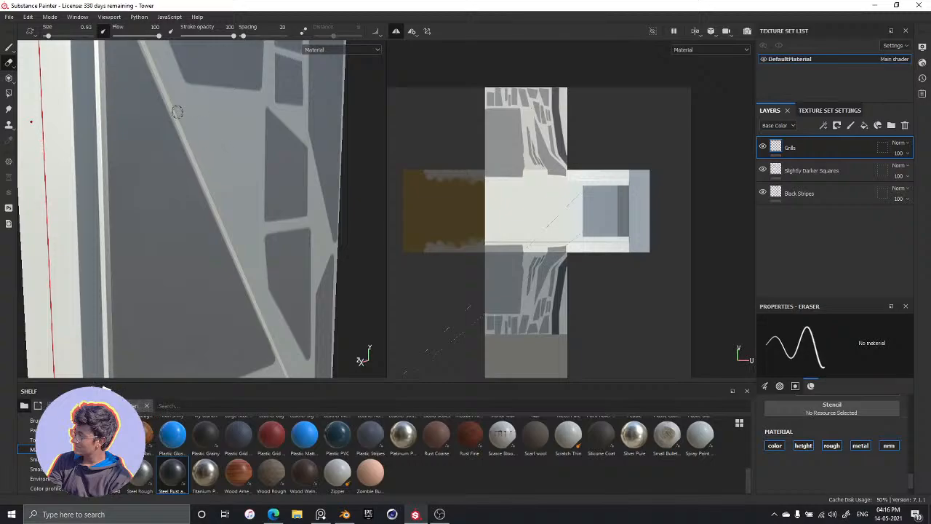
pyautogui.keyDown('alt'); pyautogui.moveTo(211, 104); pyautogui.dragTo(224, 129); pyautogui.keyUp('alt')
pyautogui.scroll(-10, 225, 130)
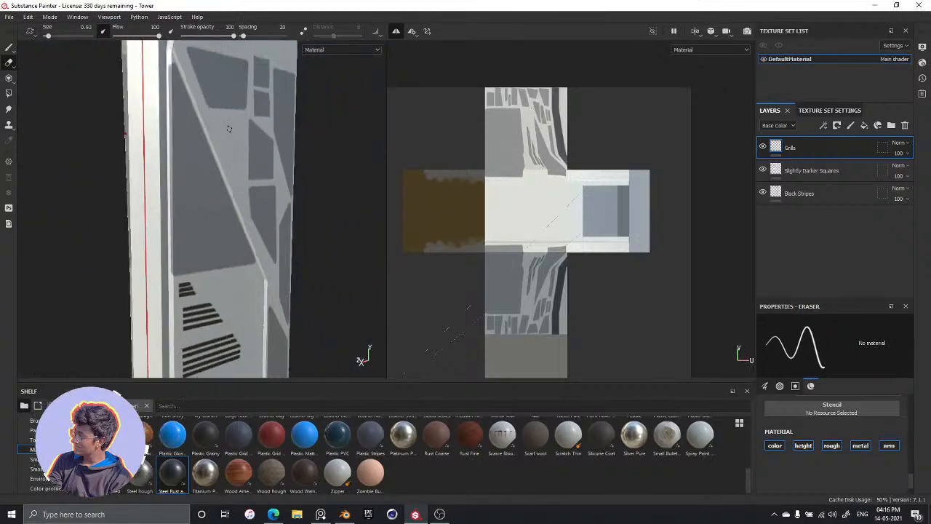
pyautogui.keyDown('alt'); pyautogui.moveTo(226, 206); pyautogui.dragTo(159, 202); pyautogui.keyUp('alt')
# Return to the Paint tool and paint two long parallel grill lines below the trimmed five-line group
pyautogui.scroll(6, 191, 201)
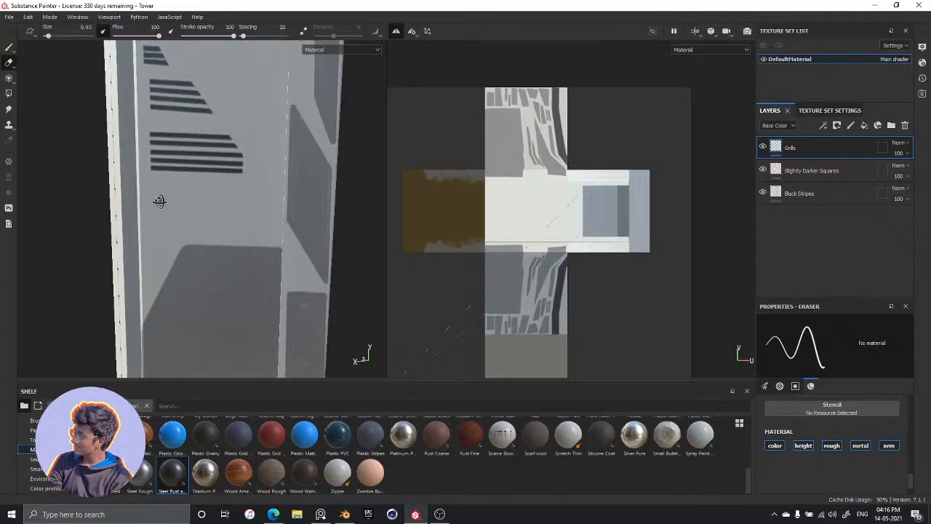
pyautogui.scroll(3, 182, 209)
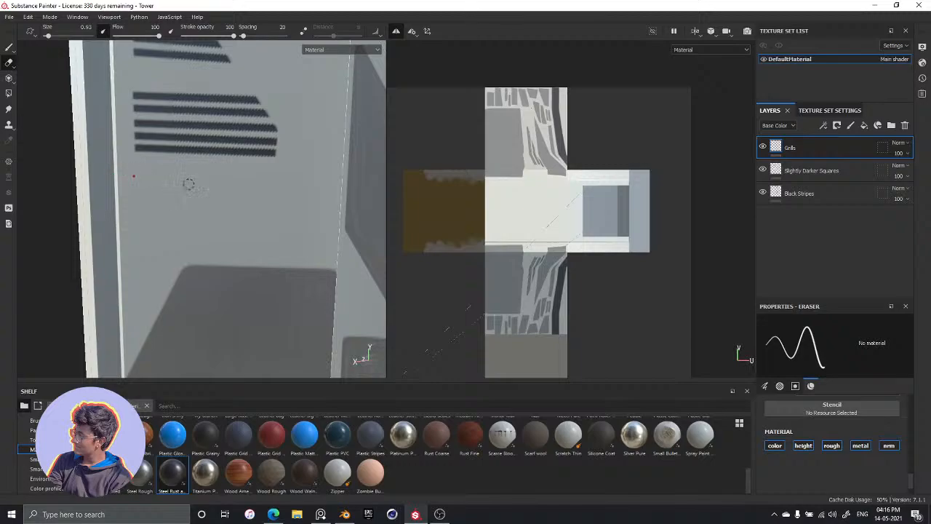
pyautogui.press('1')
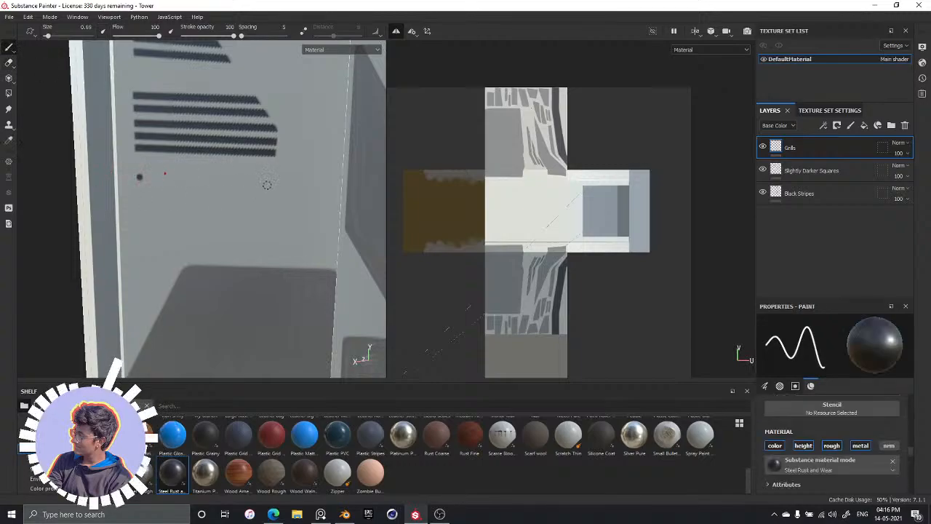
pyautogui.press('shift')
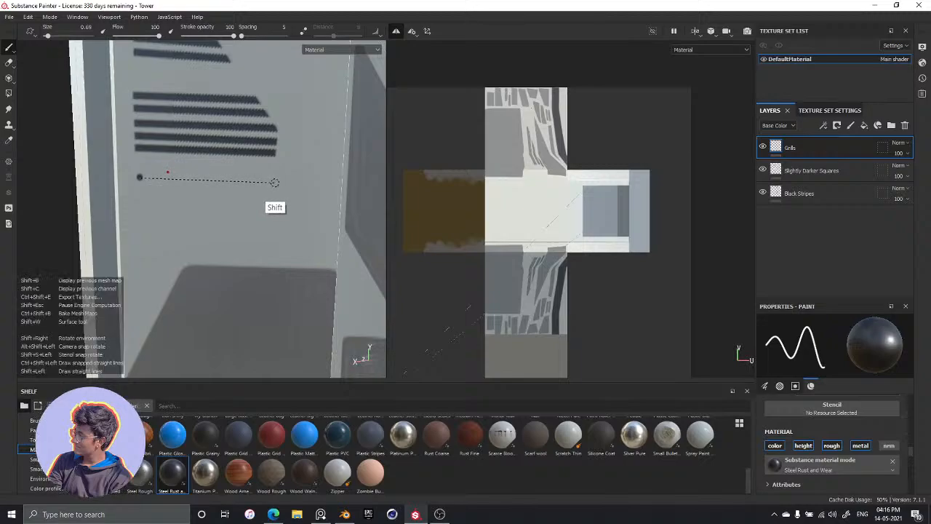
pyautogui.keyDown('shift'); pyautogui.click(275, 181); pyautogui.keyUp('shift')
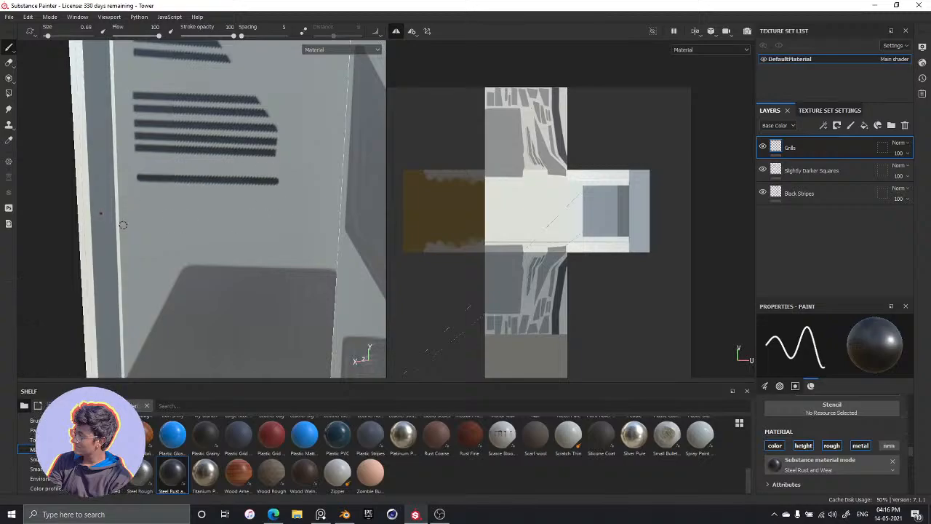
pyautogui.click(142, 192)
pyautogui.press('shift')
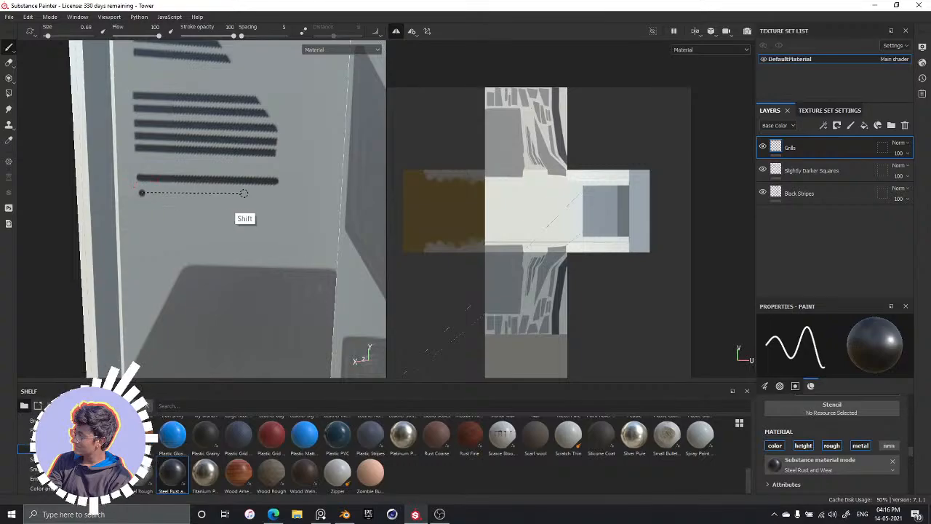
pyautogui.keyDown('shift'); pyautogui.click(270, 194); pyautogui.keyUp('shift')
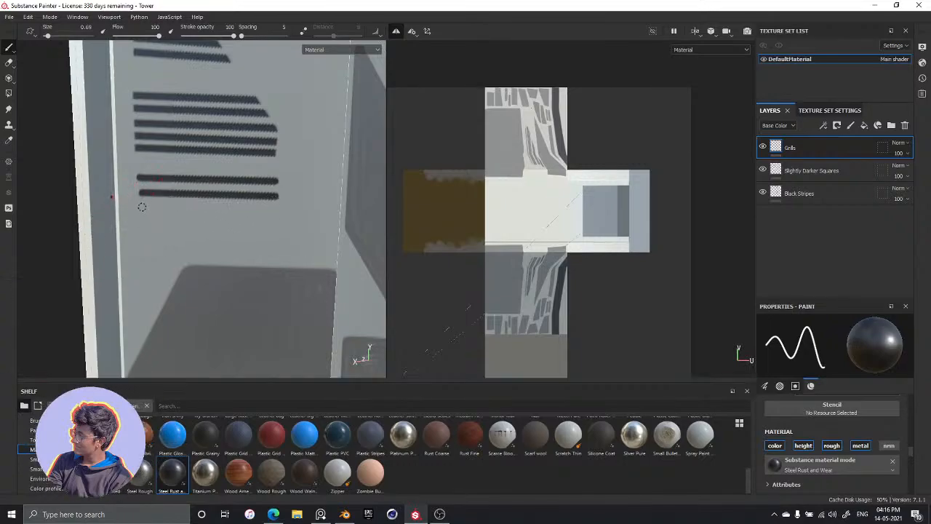
# Paint three more parallel lines of equal length beneath those two, ending just above the large dark panel
pyautogui.press('shift')
pyautogui.keyDown('shift'); pyautogui.click(278, 209); pyautogui.keyUp('shift')
pyautogui.click(143, 224)
pyautogui.press('shift')
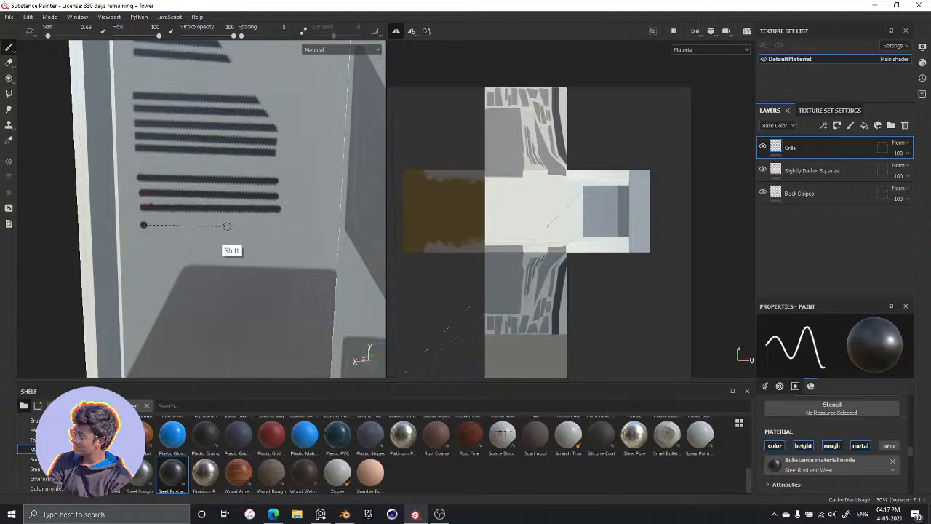
pyautogui.keyDown('shift'); pyautogui.click(277, 224); pyautogui.keyUp('shift')
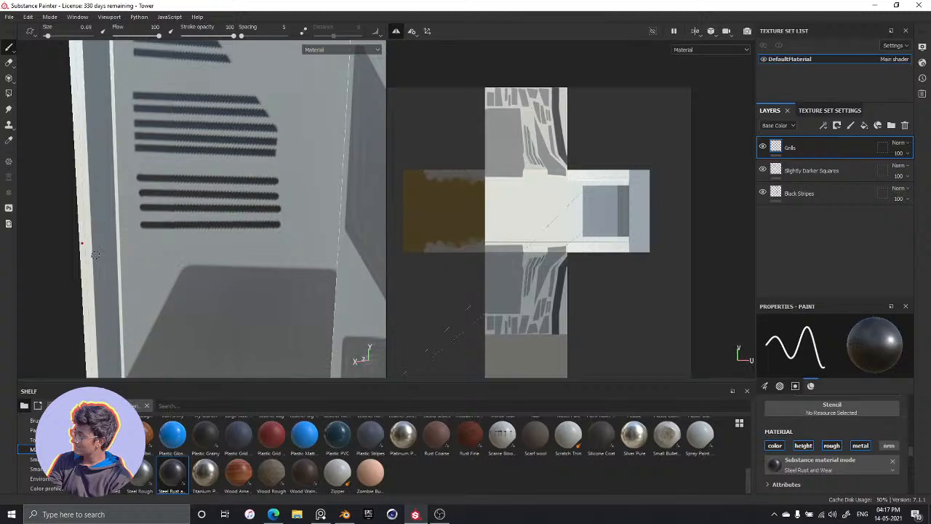
pyautogui.click(147, 238)
pyautogui.press('shift')
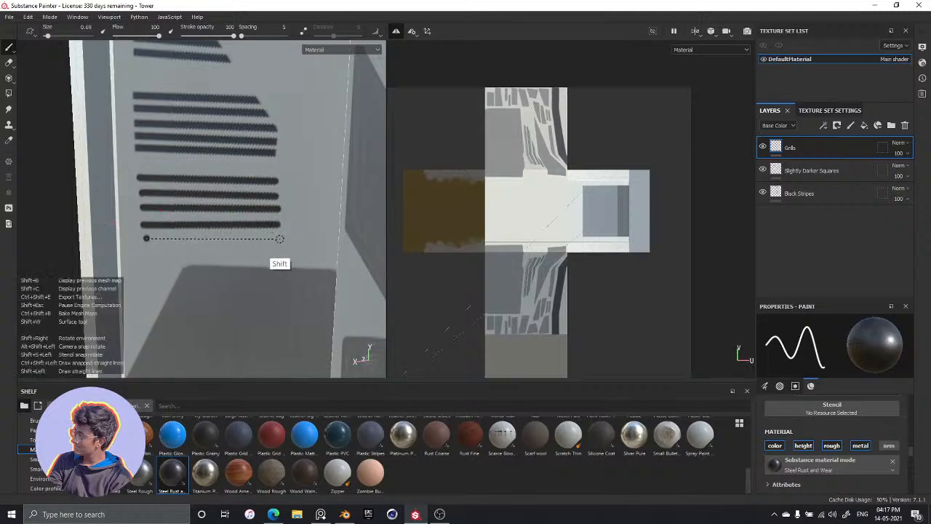
pyautogui.keyDown('shift'); pyautogui.click(280, 239); pyautogui.keyUp('shift')
pyautogui.keyDown('alt'); pyautogui.moveTo(212, 280); pyautogui.dragTo(252, 179, button='middle'); pyautogui.keyUp('alt')
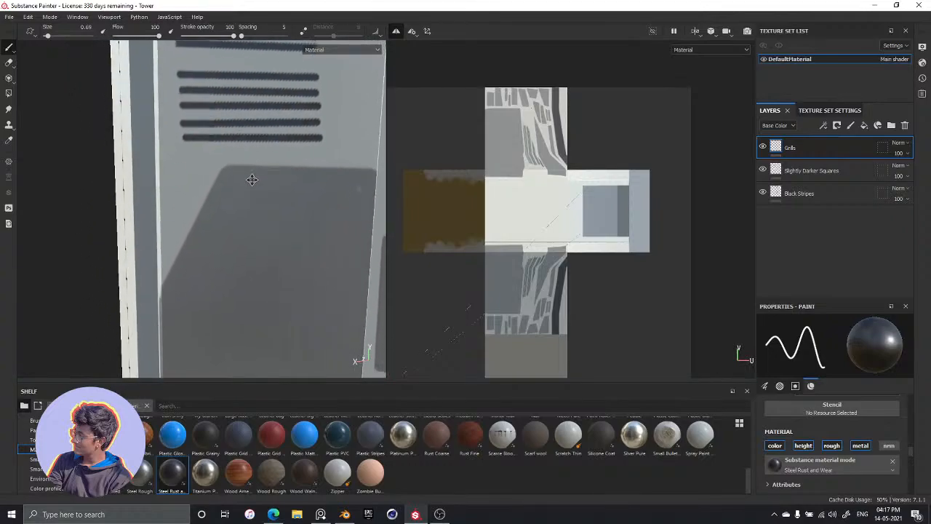
pyautogui.click(163, 167)
pyautogui.press('shift')
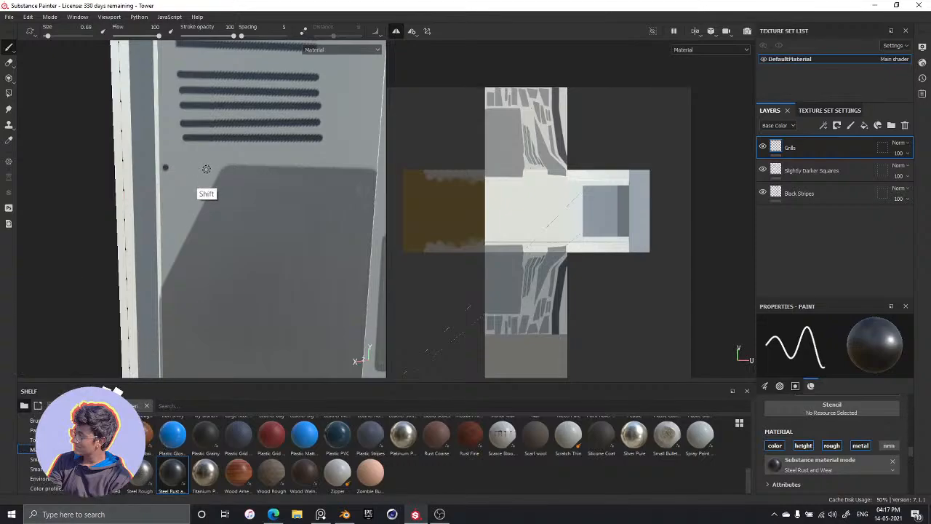
pyautogui.keyDown('shift'); pyautogui.click(207, 168); pyautogui.keyUp('shift')
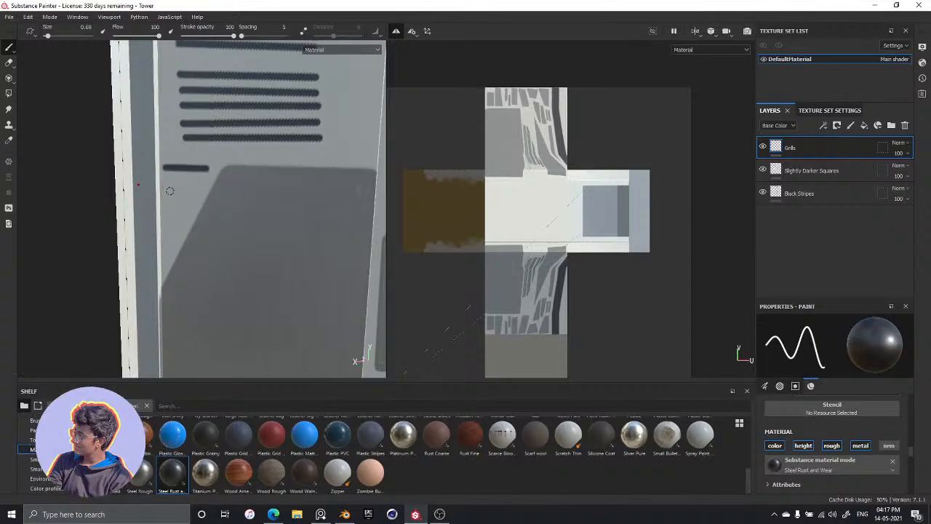
pyautogui.press('ctrl')
pyautogui.hotkey('ctrl', 'z')
# Paint three short straight grill lines between the tower's edge strip and the dark panel's slanted side, each shorter than the one above
pyautogui.keyDown('shift'); pyautogui.click(208, 180); pyautogui.keyUp('shift')
pyautogui.press('shift')
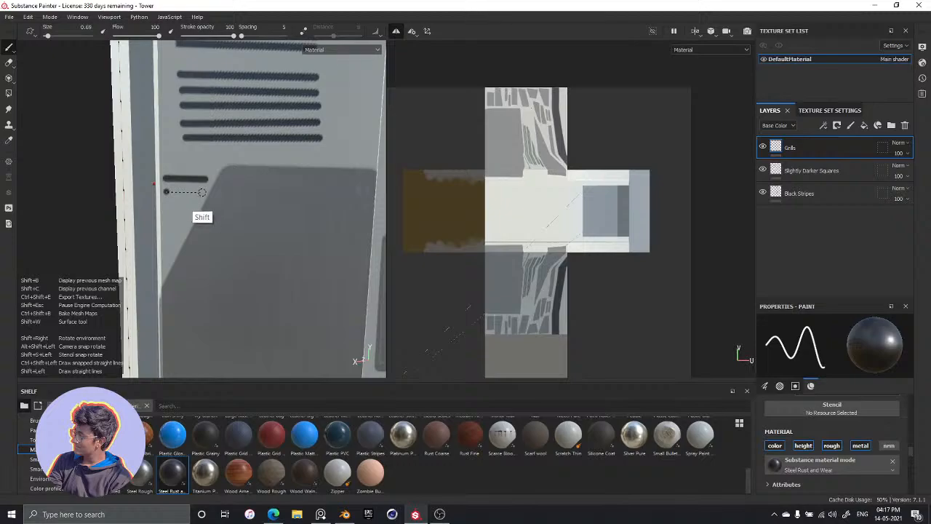
pyautogui.keyDown('shift'); pyautogui.click(204, 192); pyautogui.keyUp('shift')
pyautogui.click(168, 204)
pyautogui.press('shift')
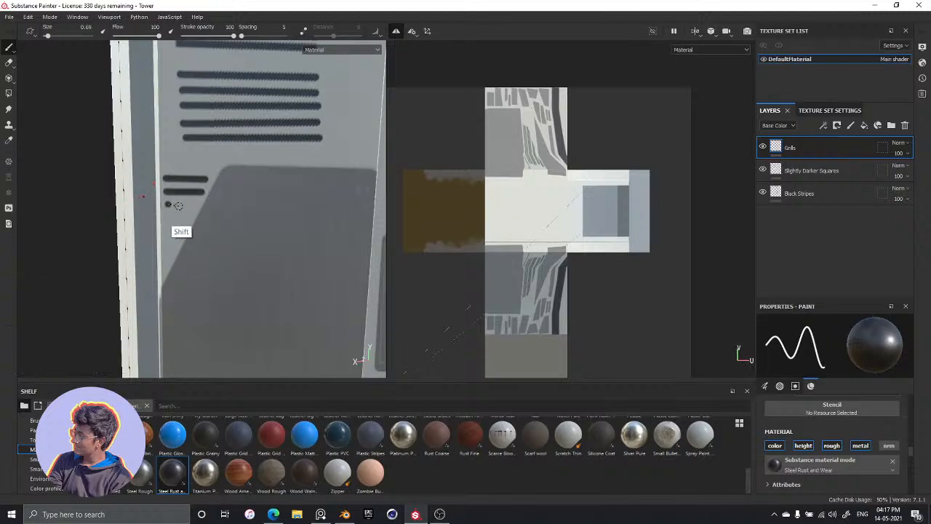
pyautogui.keyDown('shift'); pyautogui.click(198, 204); pyautogui.keyUp('shift')
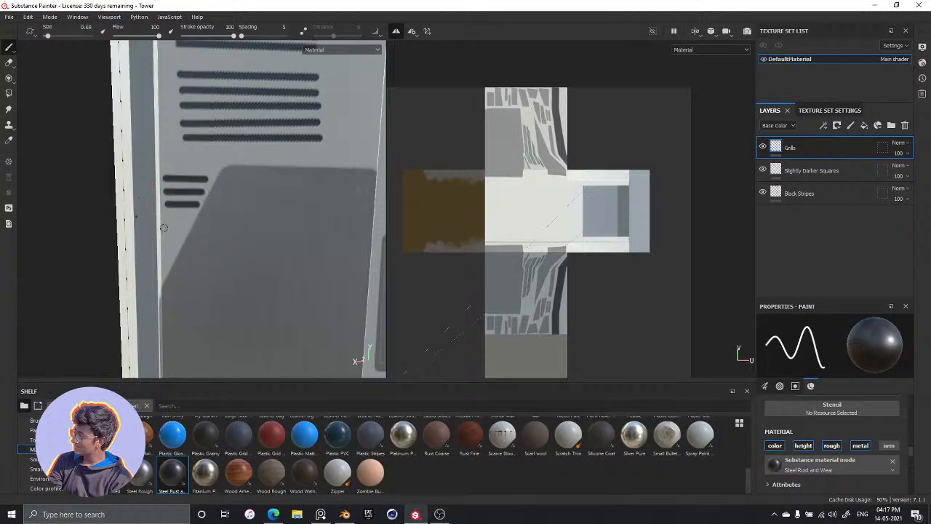
# Paint four more short grill lines beneath the three existing ones, between the edge strip and the dark panel's slanted side
pyautogui.click(168, 217)
pyautogui.press('shift')
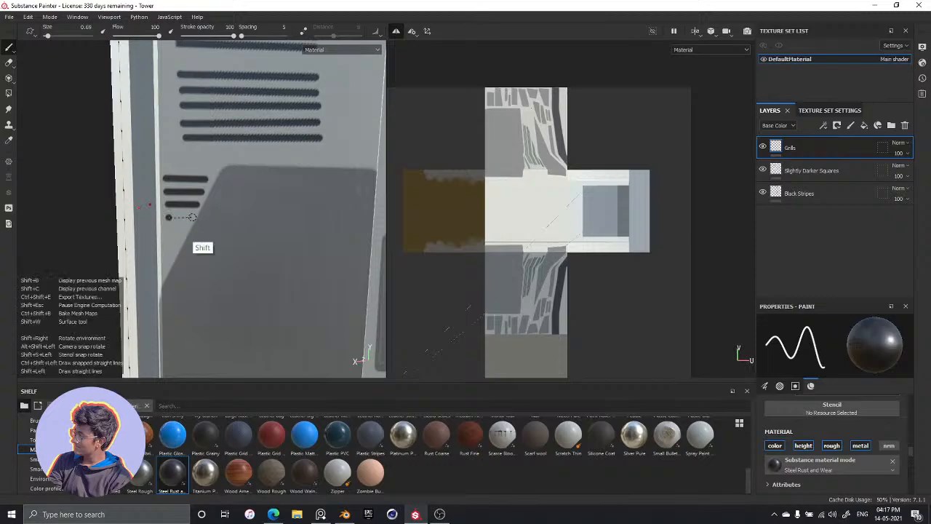
pyautogui.keyDown('shift'); pyautogui.click(195, 216); pyautogui.keyUp('shift')
pyautogui.click(167, 233)
pyautogui.press('shift')
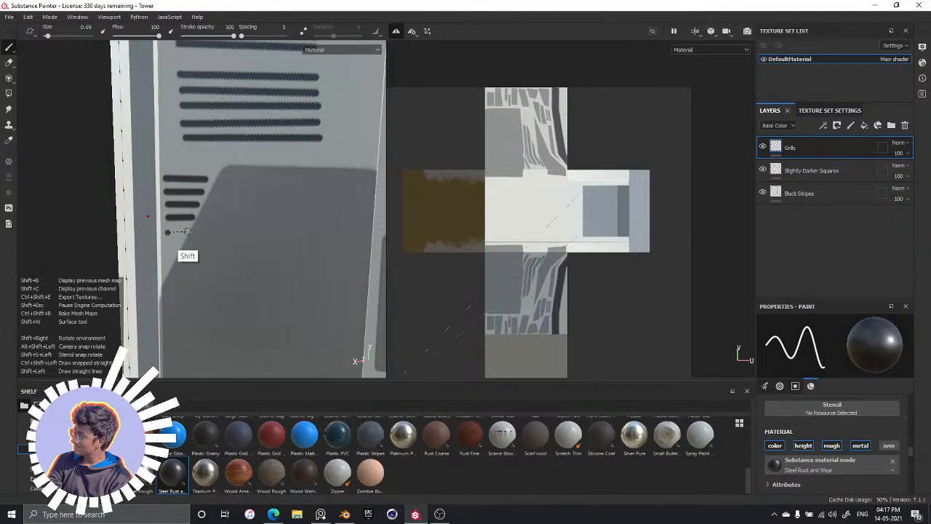
pyautogui.keyDown('shift'); pyautogui.click(187, 231); pyautogui.keyUp('shift')
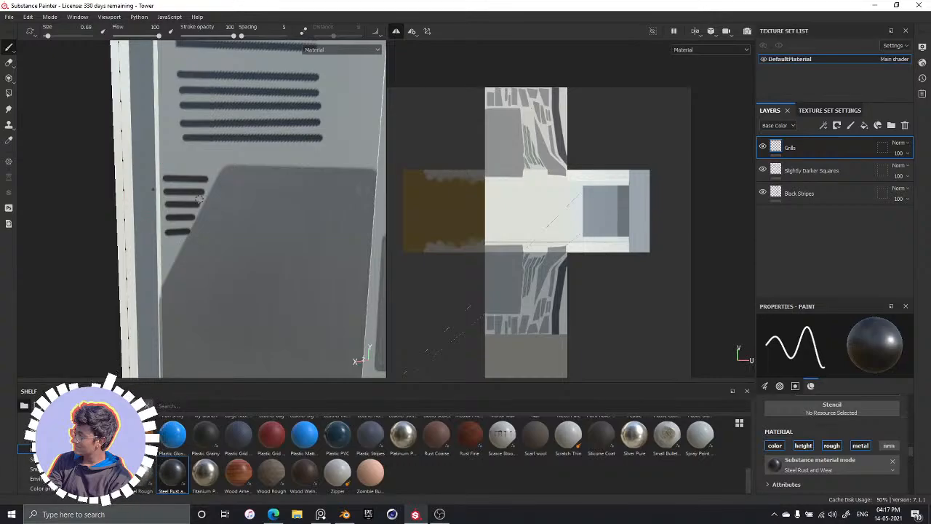
pyautogui.click(166, 248)
pyautogui.press('shift')
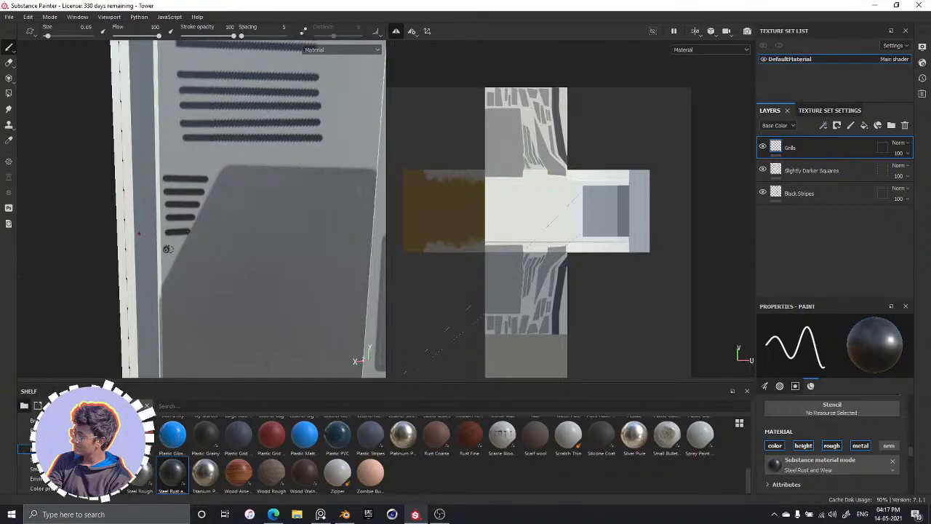
pyautogui.keyDown('shift'); pyautogui.click(187, 248); pyautogui.keyUp('shift')
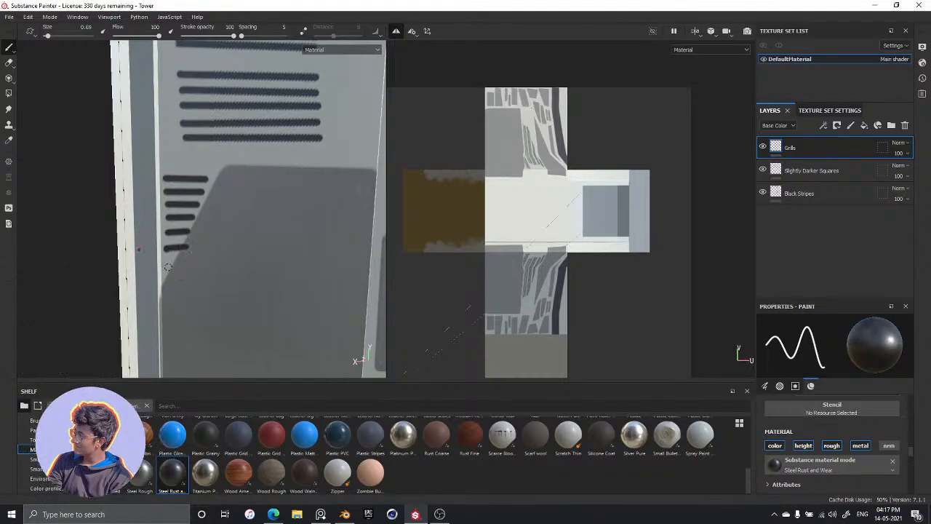
pyautogui.click(167, 264)
pyautogui.press('shift')
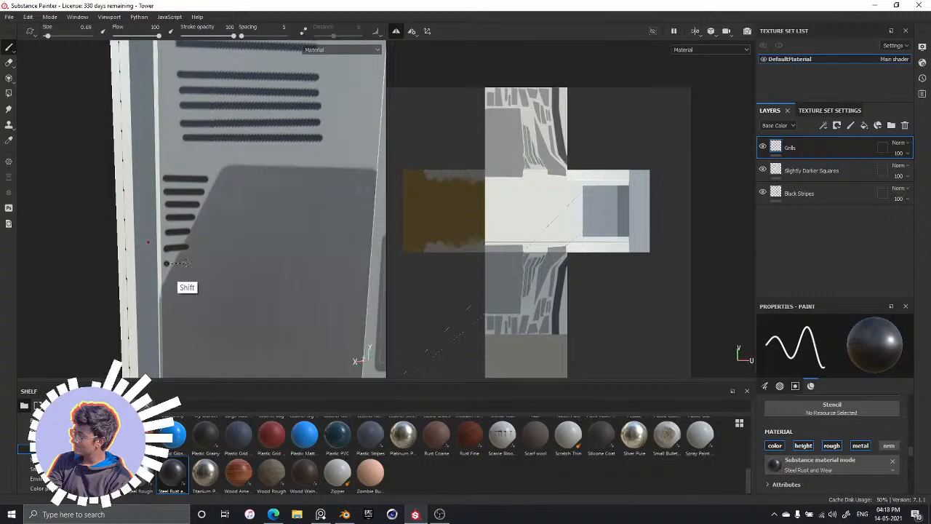
pyautogui.keyDown('shift'); pyautogui.click(191, 260); pyautogui.keyUp('shift')
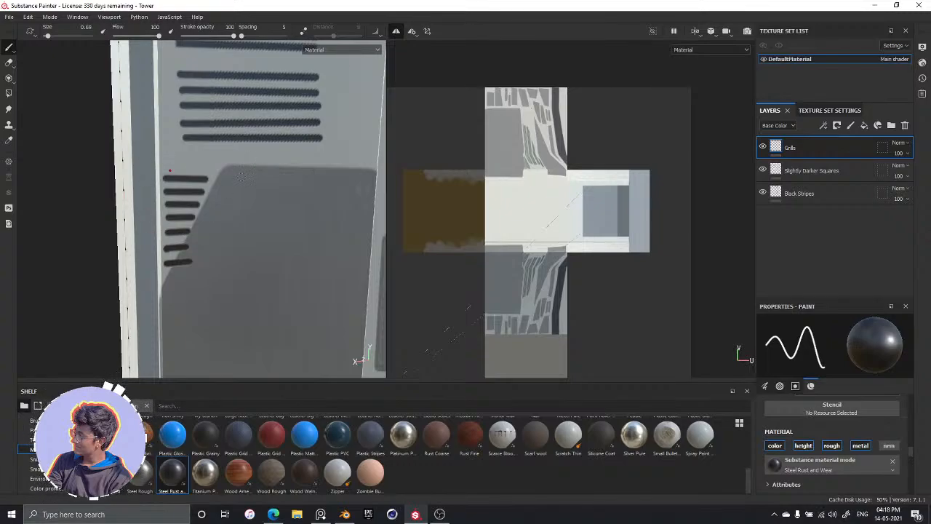
# Use the Eraser to square off the long grill lines' ends and trim the short lines parallel to the dark panel's slanted side
pyautogui.click(8, 65)
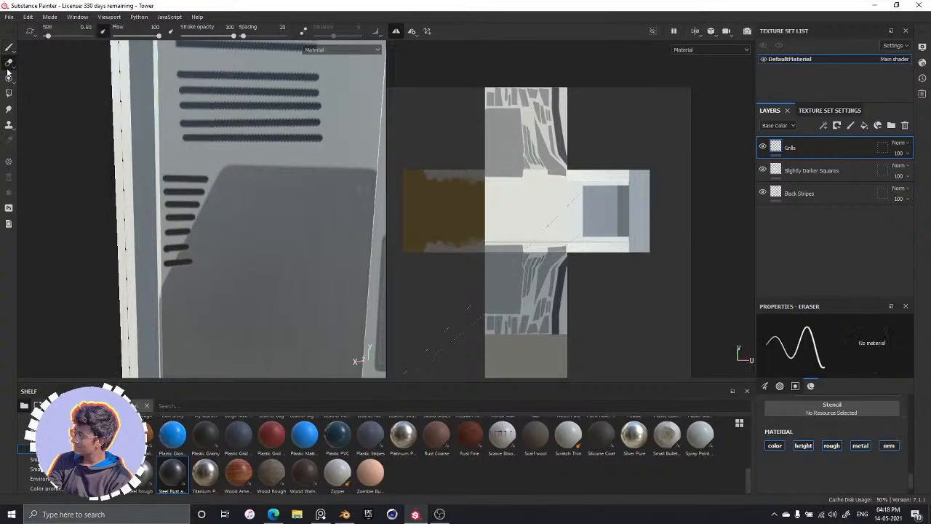
pyautogui.moveTo(315, 56); pyautogui.dragTo(277, 116, button='middle')
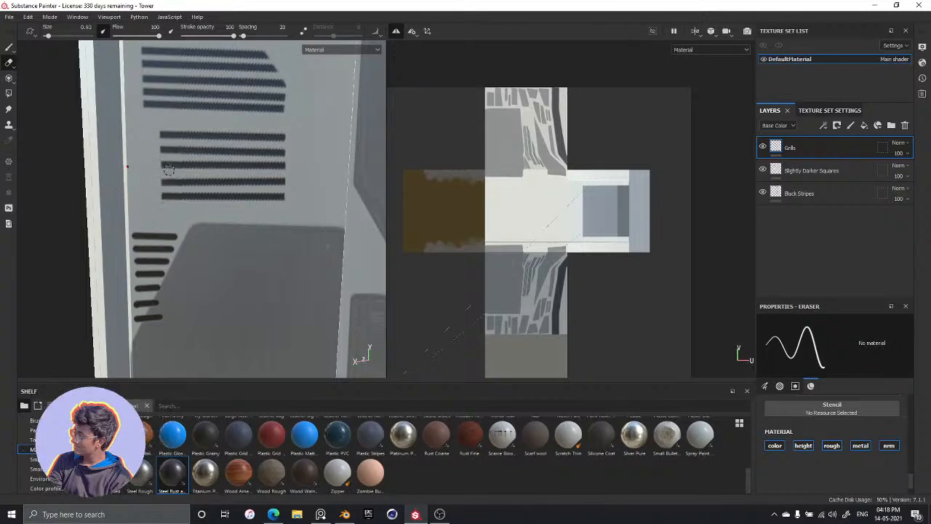
pyautogui.keyDown('alt'); pyautogui.moveTo(161, 180); pyautogui.dragTo(189, 84, button='middle'); pyautogui.keyUp('alt')
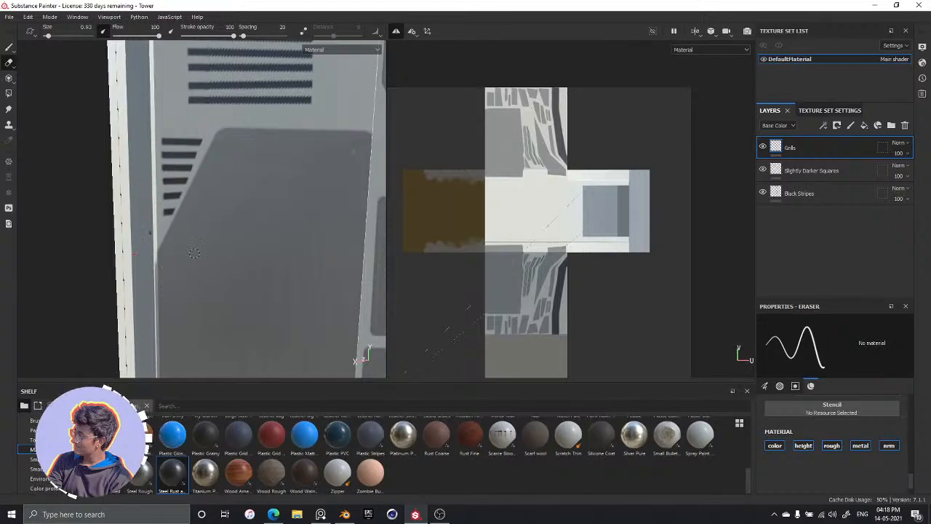
# Examine the tower's finished grill groups and surrounding dark panels up close, from a distance and from several angles
pyautogui.scroll(4, 300, 195)
pyautogui.scroll(-9, 299, 195)
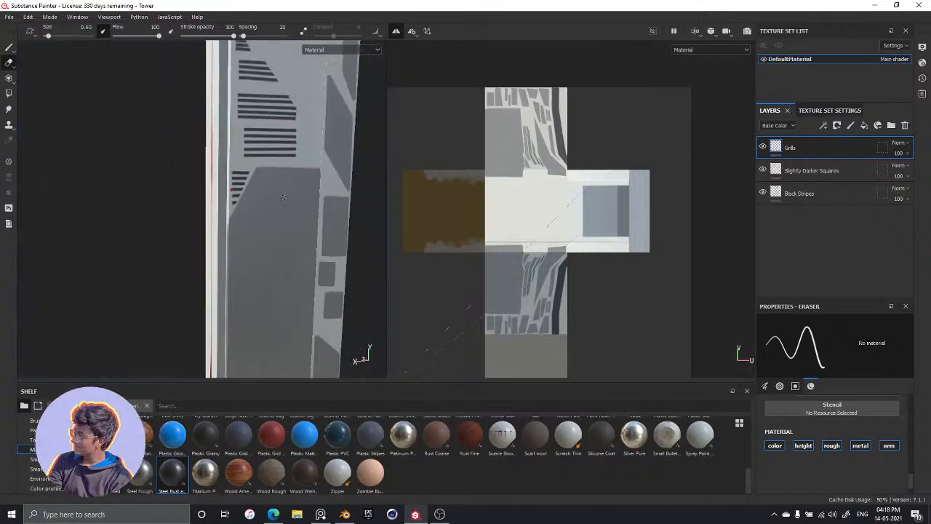
pyautogui.scroll(1, 300, 196)
pyautogui.keyDown('alt'); pyautogui.moveTo(213, 211); pyautogui.dragTo(247, 222); pyautogui.keyUp('alt')
pyautogui.keyDown('alt'); pyautogui.moveTo(289, 130); pyautogui.dragTo(279, 158, button='middle'); pyautogui.keyUp('alt')
pyautogui.keyDown('alt'); pyautogui.moveTo(279, 175); pyautogui.dragTo(203, 189); pyautogui.keyUp('alt')
pyautogui.moveTo(291, 136)
pyautogui.keyDown('alt'); pyautogui.mouseDown()
pyautogui.moveTo(272, 229)
pyautogui.moveTo(308, 137)
pyautogui.moveTo(222, 219)
pyautogui.mouseUp(); pyautogui.keyUp('alt')
pyautogui.moveTo(241, 157)
pyautogui.keyDown('alt'); pyautogui.mouseDown()
pyautogui.moveTo(191, 204)
pyautogui.moveTo(260, 171)
pyautogui.mouseUp(); pyautogui.keyUp('alt')
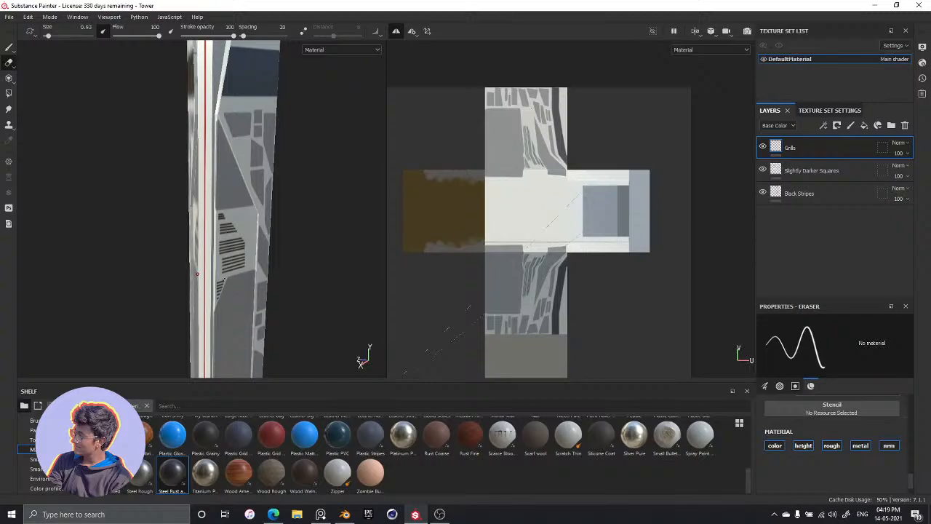
pyautogui.scroll(-4, 174, 290)
pyautogui.scroll(7, 195, 232)
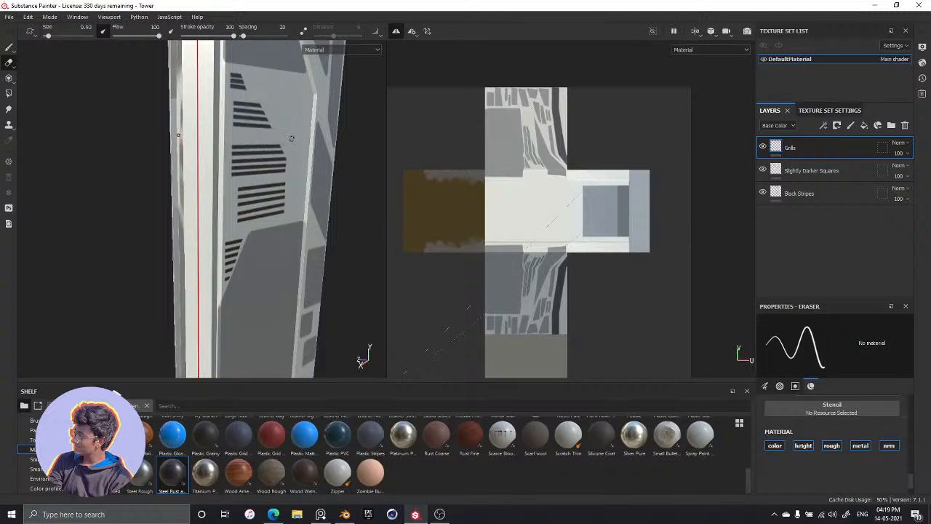
pyautogui.keyDown('alt'); pyautogui.moveTo(291, 138); pyautogui.dragTo(238, 166); pyautogui.keyUp('alt')
pyautogui.moveTo(177, 199)
pyautogui.keyDown('alt'); pyautogui.mouseDown()
pyautogui.moveTo(182, 211)
pyautogui.moveTo(192, 206)
pyautogui.mouseUp(); pyautogui.keyUp('alt')
pyautogui.keyDown('alt'); pyautogui.moveTo(191, 320); pyautogui.dragTo(206, 221, button='middle'); pyautogui.keyUp('alt')
pyautogui.keyDown('alt'); pyautogui.moveTo(206, 221); pyautogui.dragTo(208, 223); pyautogui.keyUp('alt')
pyautogui.keyDown('alt'); pyautogui.moveTo(208, 221); pyautogui.dragTo(213, 292, button='middle'); pyautogui.keyUp('alt')
pyautogui.keyDown('alt'); pyautogui.moveTo(213, 292); pyautogui.dragTo(201, 214); pyautogui.keyUp('alt')
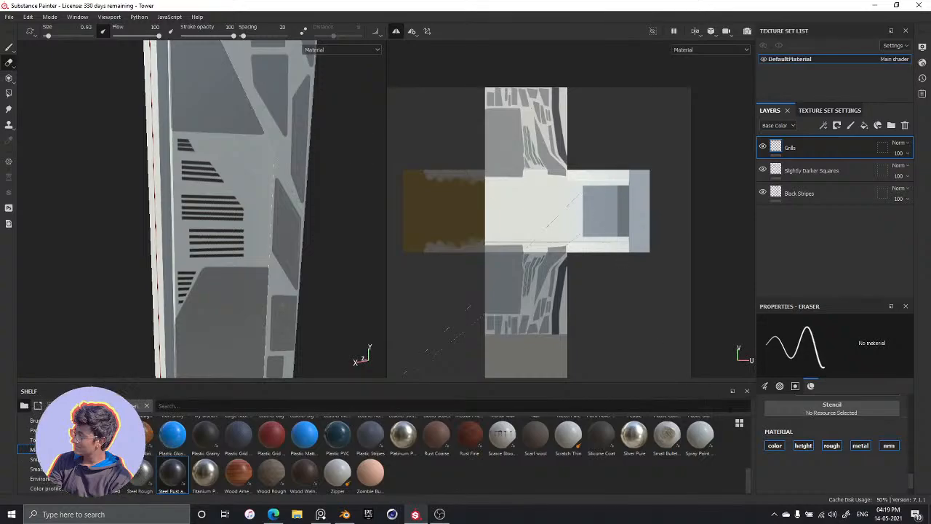
# Look through the Eraser's brush, alpha, stencil and material properties with the Slightly Darker Squares layer selected
pyautogui.click(800, 171)
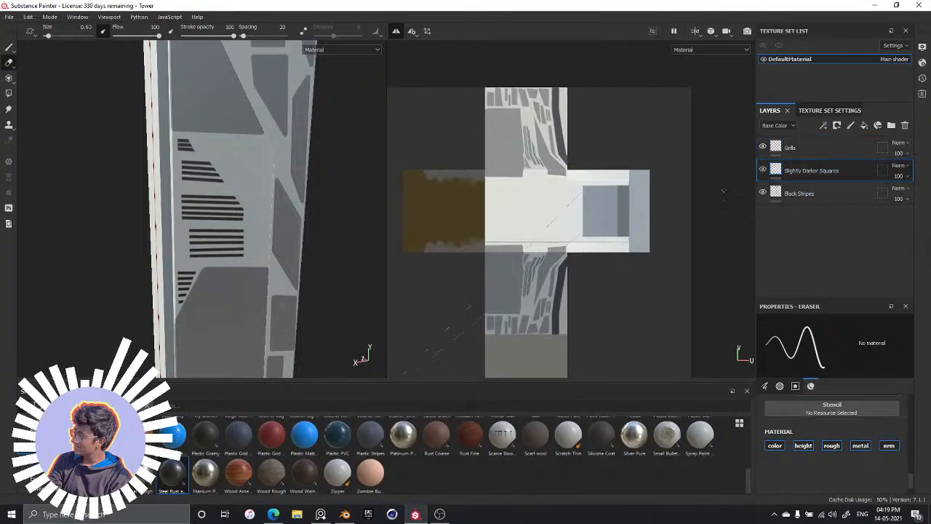
pyautogui.scroll(5, 855, 411)
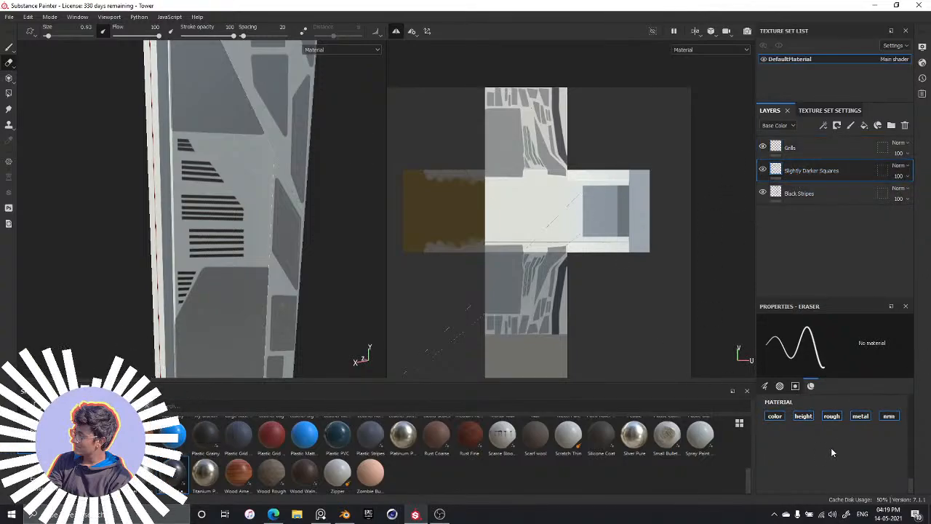
pyautogui.scroll(-3, 828, 459)
pyautogui.scroll(5, 825, 455)
pyautogui.scroll(5, 840, 470)
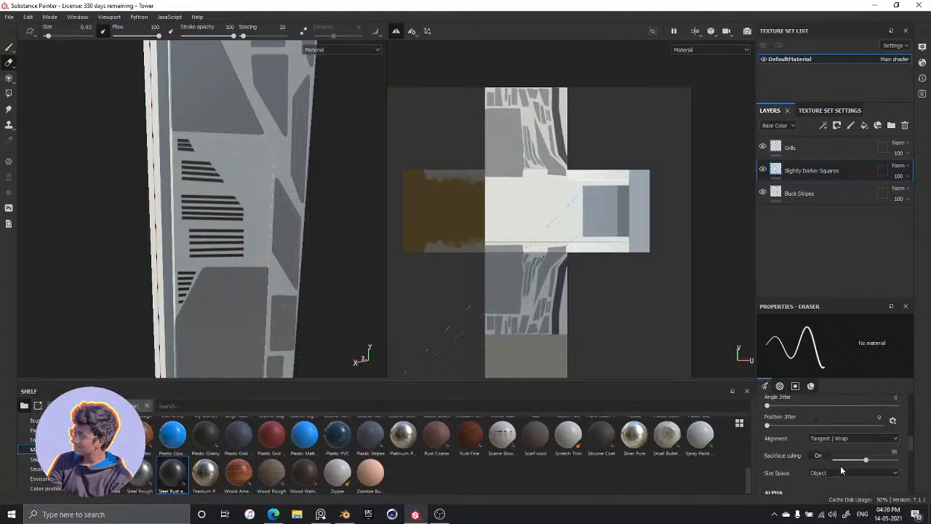
pyautogui.scroll(-3, 841, 470)
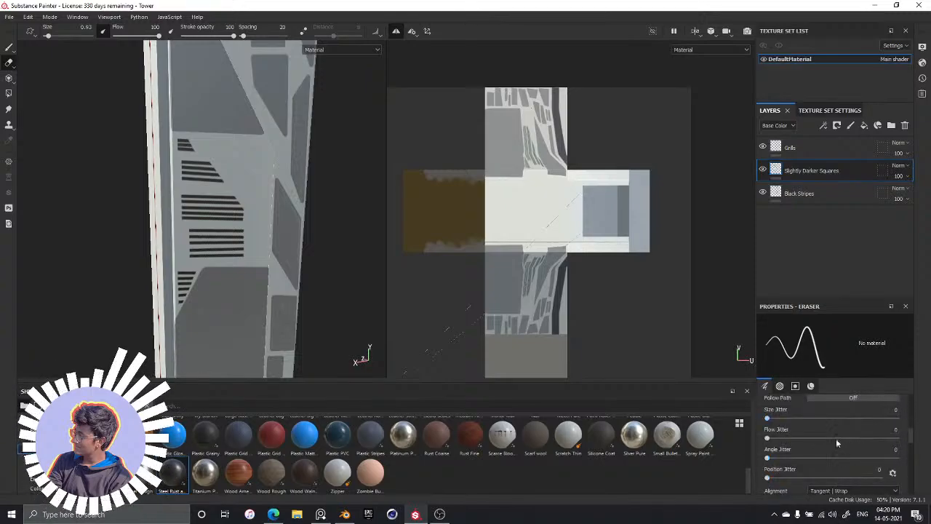
pyautogui.click(784, 387)
pyautogui.click(794, 386)
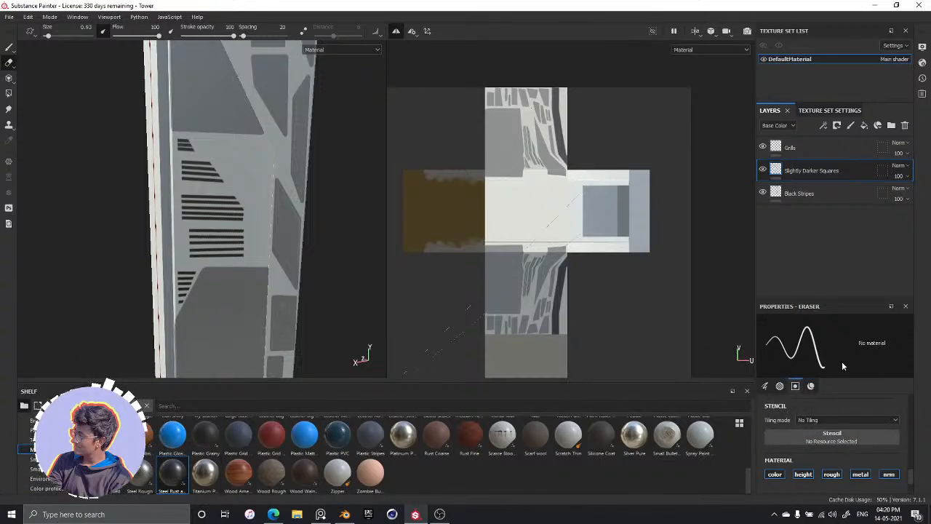
pyautogui.scroll(1, 806, 434)
pyautogui.scroll(2, 827, 454)
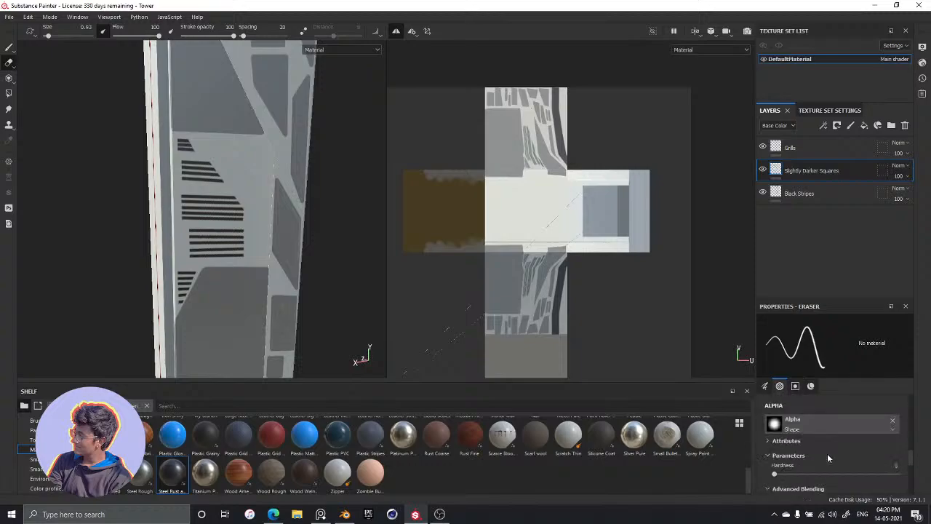
pyautogui.scroll(2, 827, 453)
pyautogui.scroll(3, 827, 453)
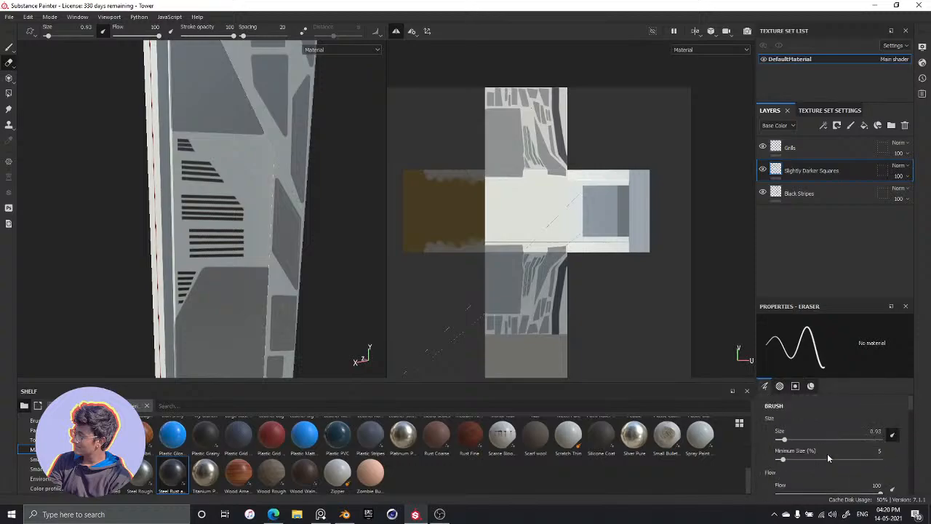
# Return to the Grills layer, switch to the Paint tool and find the Metal Color parameter of its Steel Rust and Wear material
pyautogui.click(795, 152)
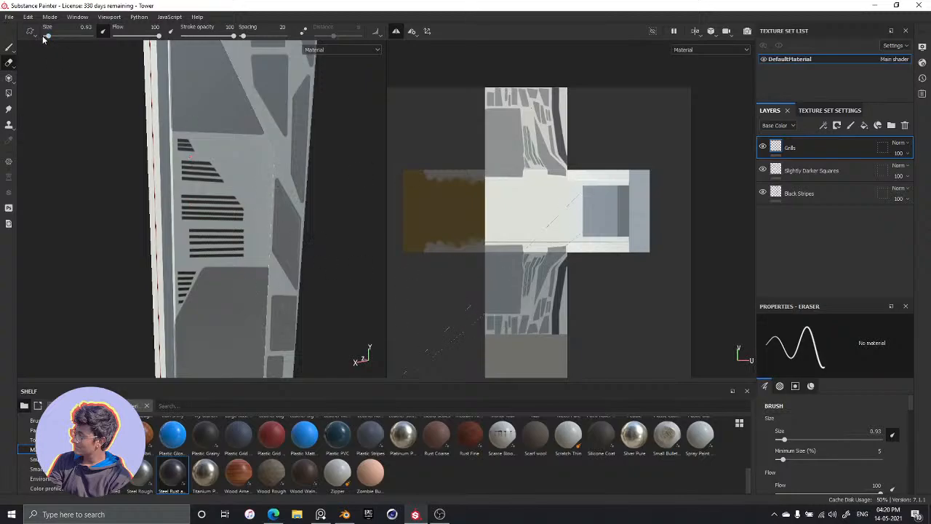
pyautogui.press('1')
pyautogui.scroll(-15, 823, 433)
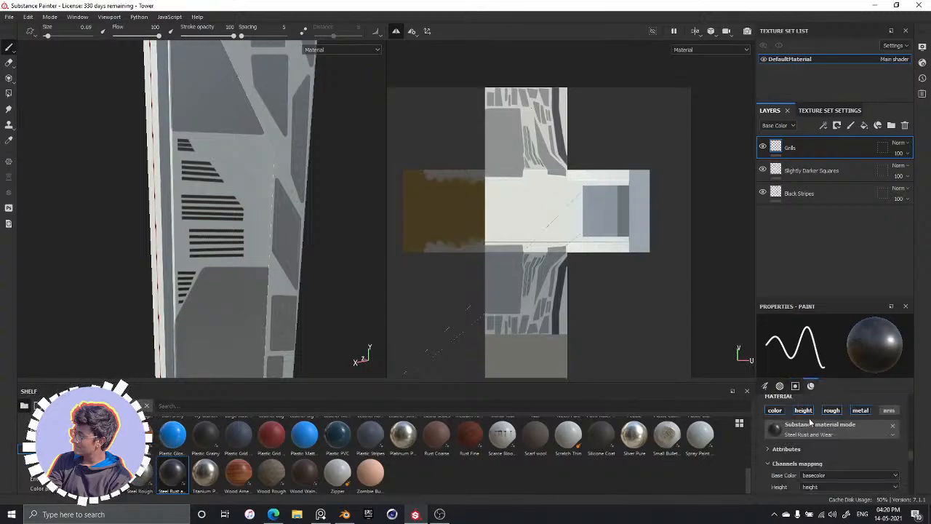
pyautogui.scroll(-8, 810, 421)
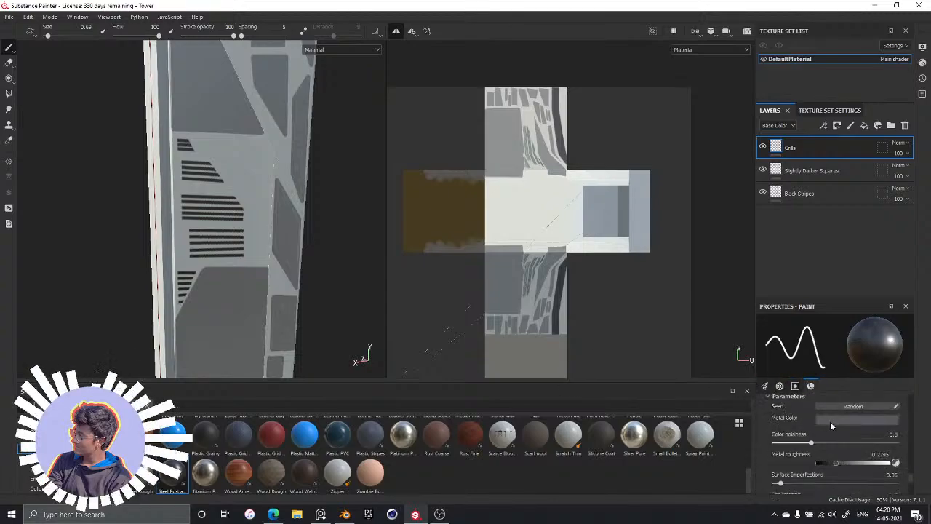
# Copy the colour code dbdadd from Sticky Notes and set it as the paint material's Metal Color
pyautogui.click(830, 421)
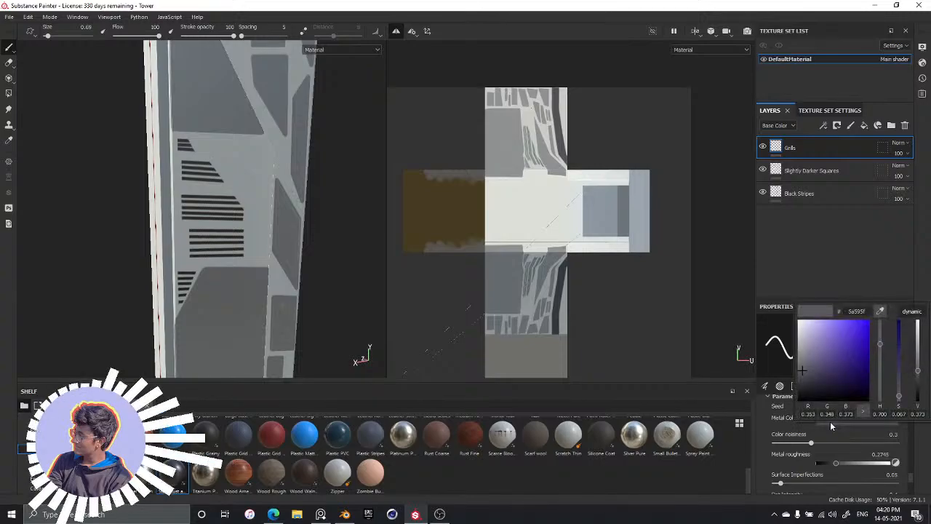
pyautogui.press('super')
pyautogui.write('s')
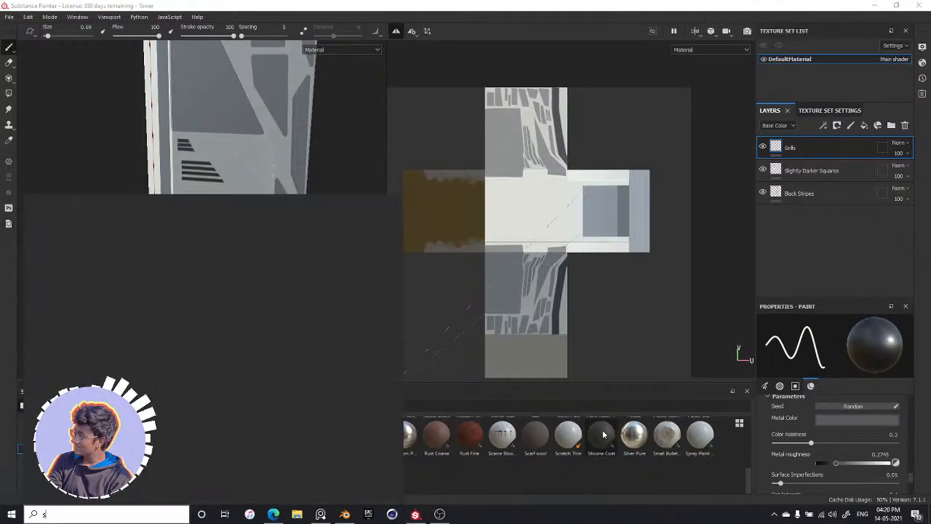
pyautogui.write('t')
pyautogui.press('Return')
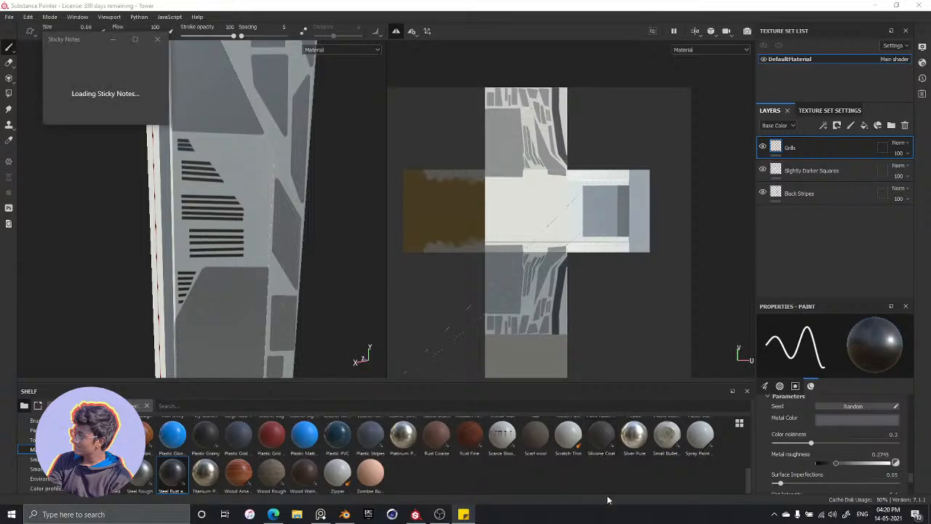
pyautogui.hotkey('ctrl', 'a')
pyautogui.hotkey('ctrl', 'c')
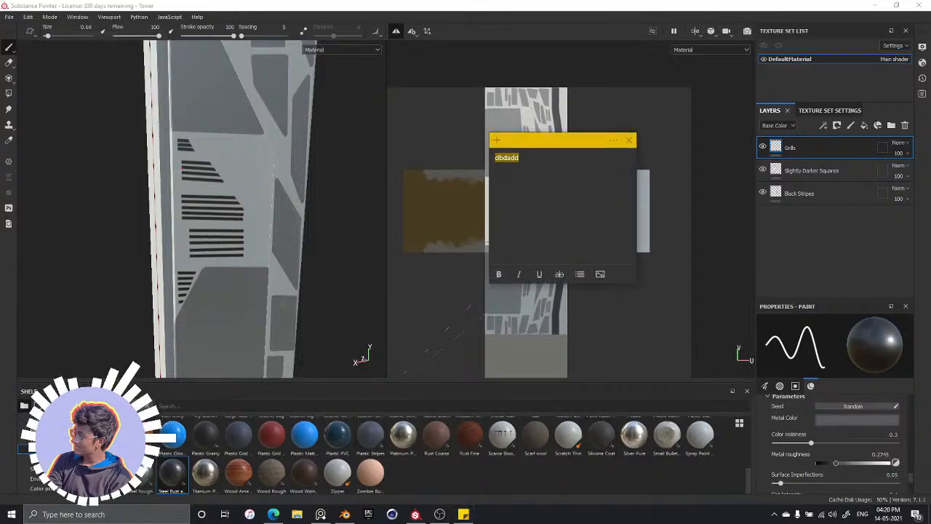
pyautogui.click(629, 142)
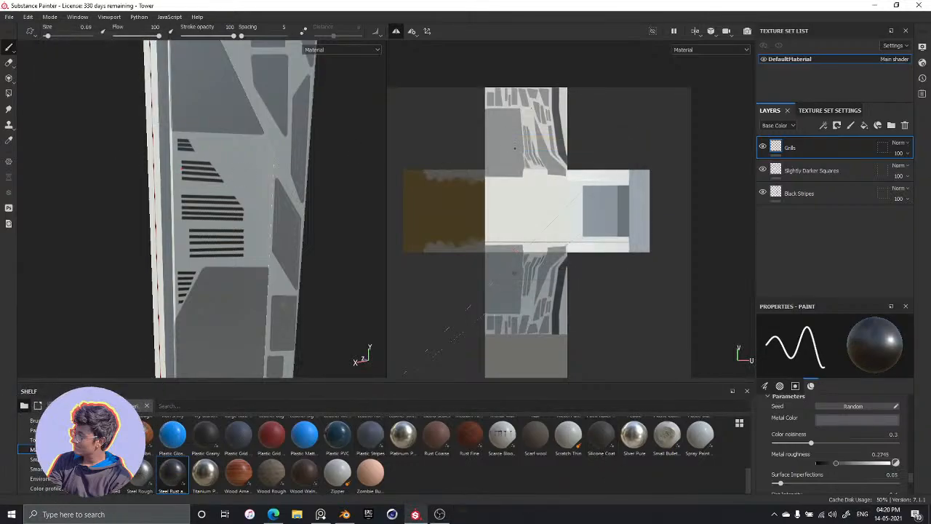
pyautogui.click(837, 420)
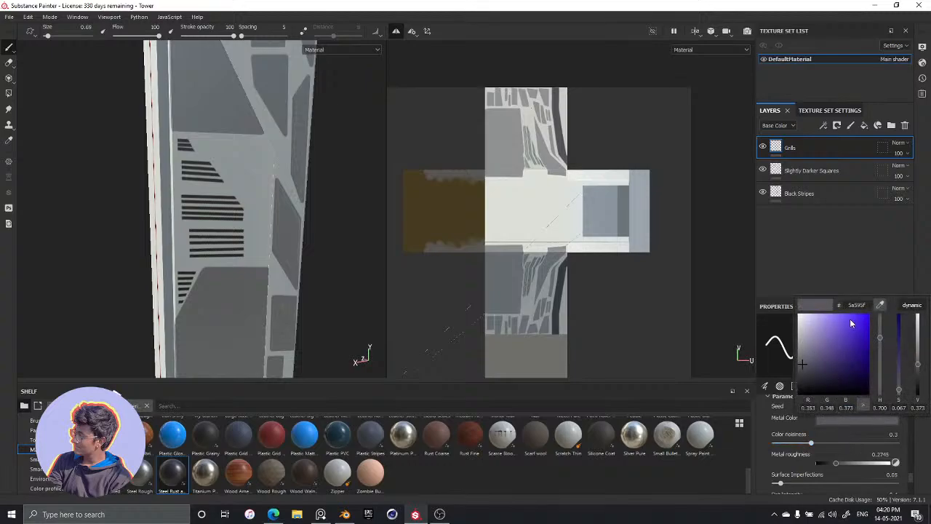
pyautogui.hotkey('ctrl', 'v')
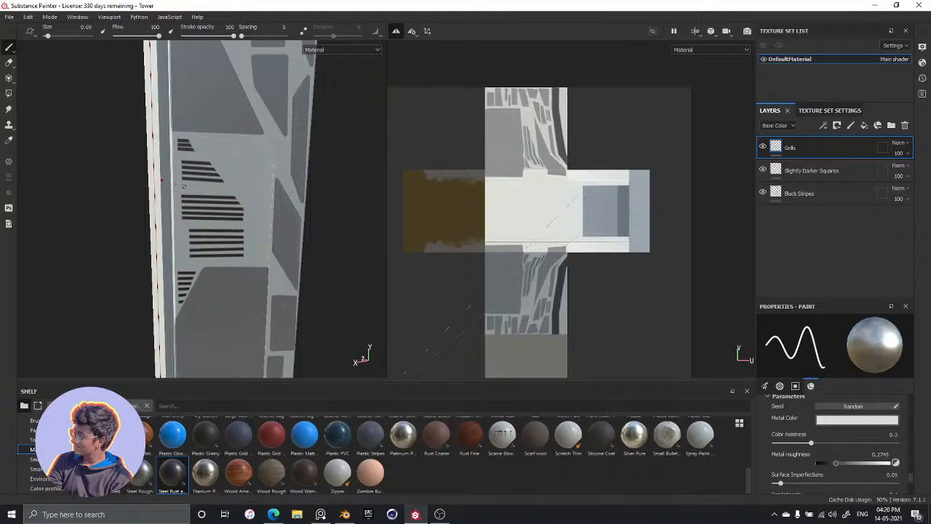
# Paint a long, thin rectangular outline in straight light metal strokes across the face, between the second and third grill groups
pyautogui.keyDown('alt'); pyautogui.moveTo(139, 168); pyautogui.dragTo(174, 182); pyautogui.keyUp('alt')
pyautogui.scroll(5, 176, 183)
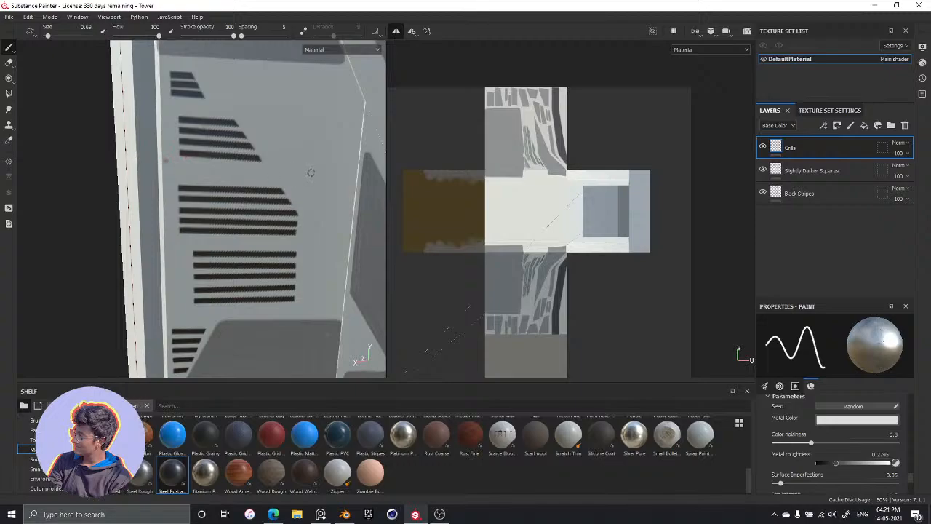
pyautogui.keyDown('shift'); pyautogui.click(351, 170); pyautogui.keyUp('shift')
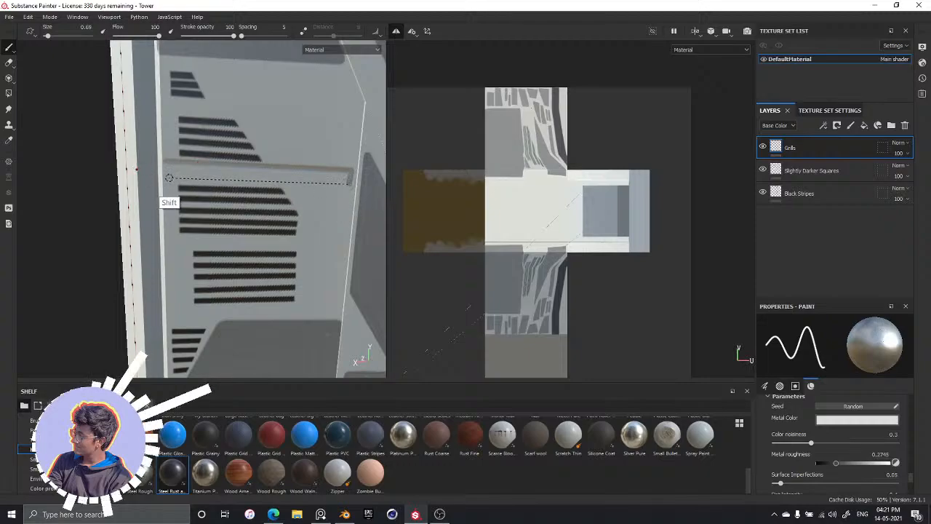
pyautogui.keyDown('shift'); pyautogui.click(169, 177); pyautogui.keyUp('shift')
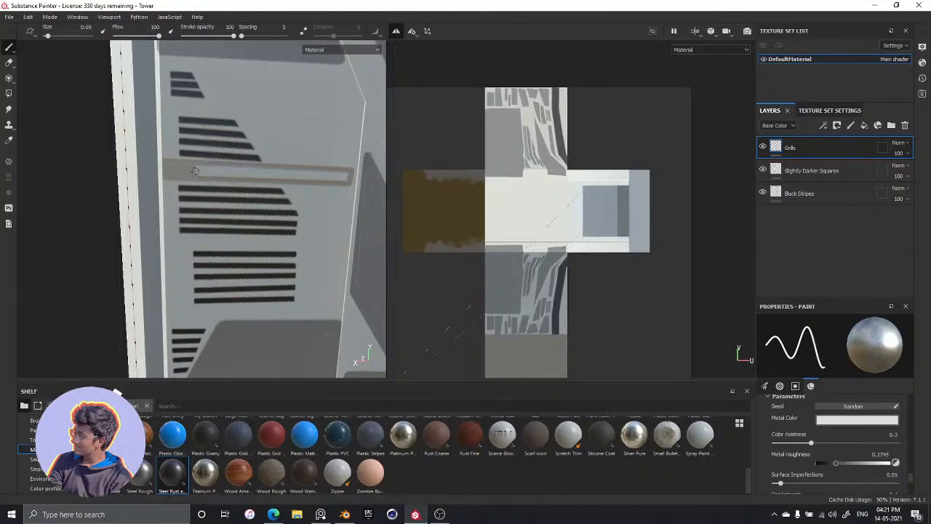
pyautogui.press('ctrl')
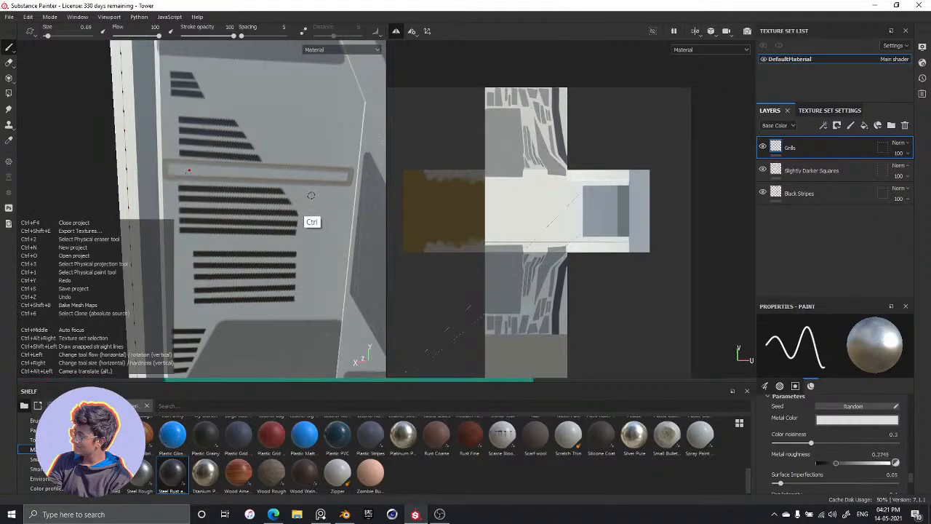
# Undo the light outline between the second and third grill groups and switch to the Slightly Darker Squares layer
pyautogui.press('ctrl')
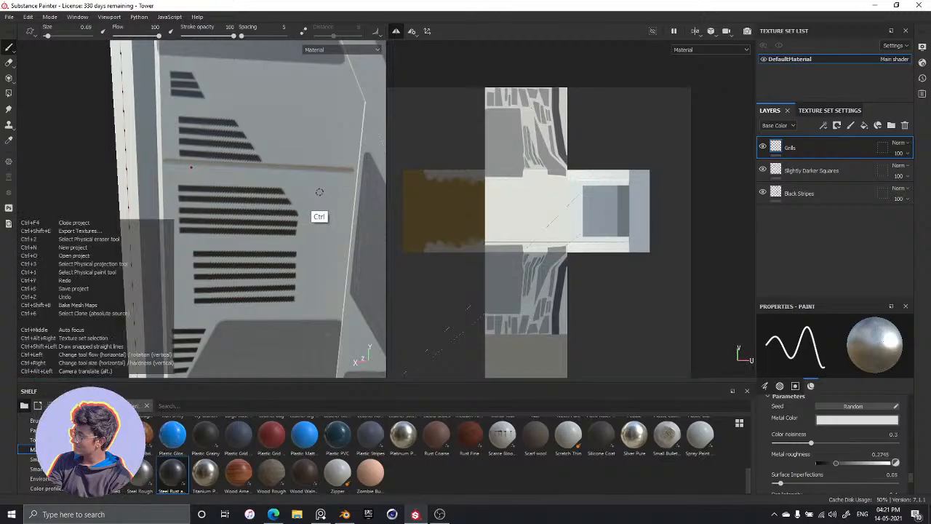
pyautogui.click(811, 170)
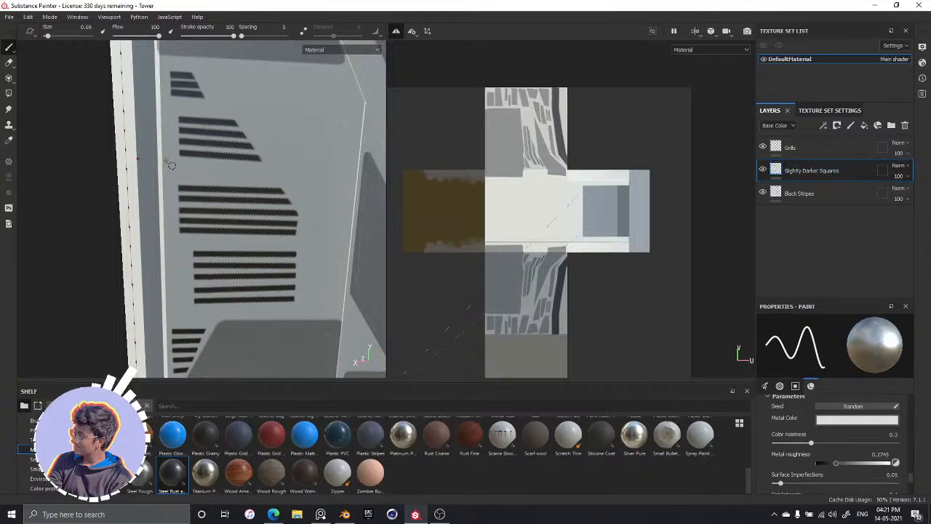
pyautogui.press('ctrl')
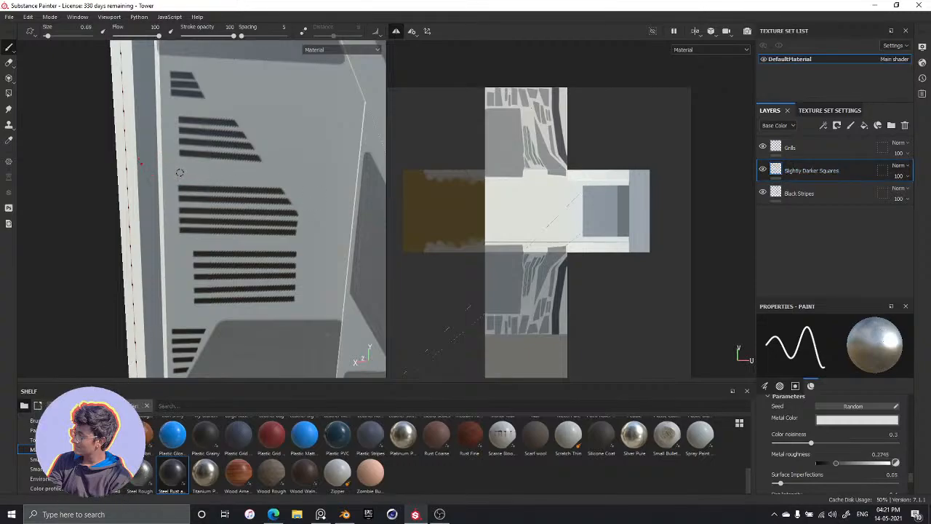
# Paint a long bar with a slanted right end between the second and third grill groups, outlining it in straight strokes and filling it
pyautogui.press('shift')
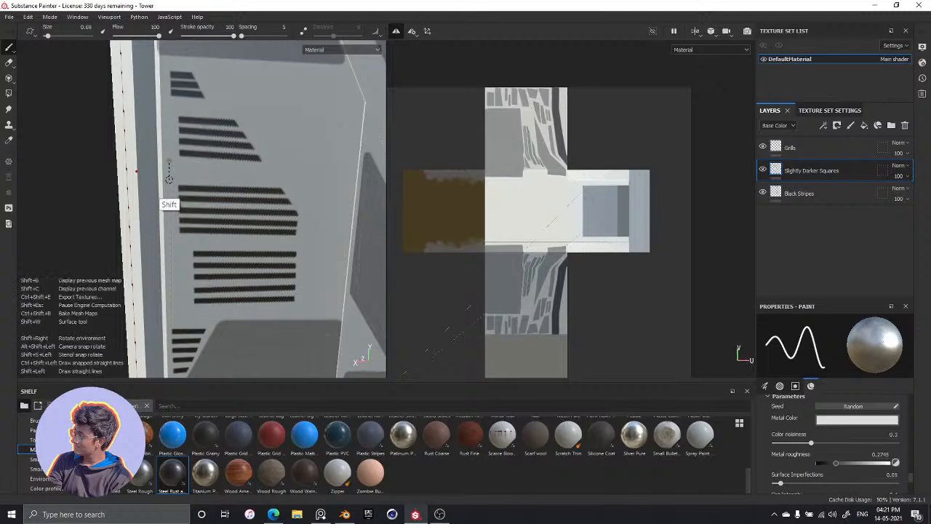
pyautogui.keyDown('shift'); pyautogui.click(353, 181); pyautogui.keyUp('shift')
pyautogui.press('shift')
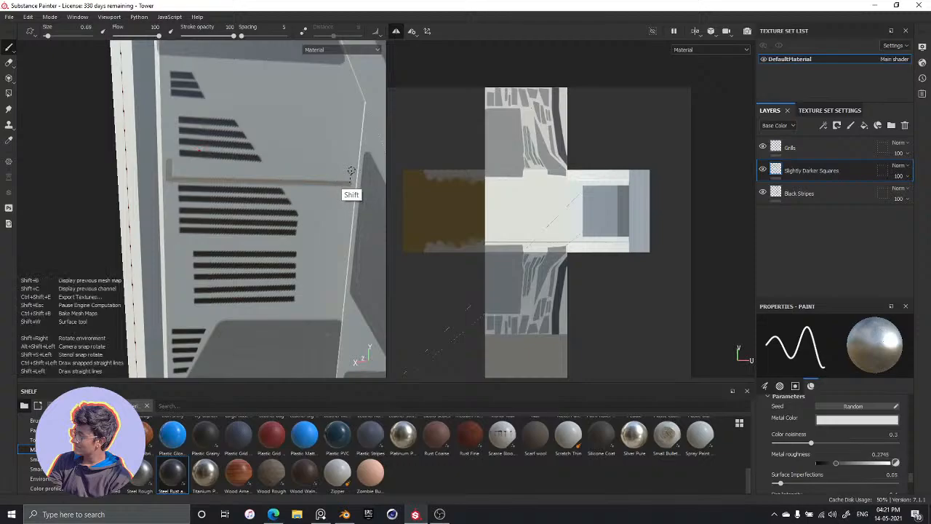
pyautogui.keyDown('shift'); pyautogui.click(340, 170); pyautogui.keyUp('shift')
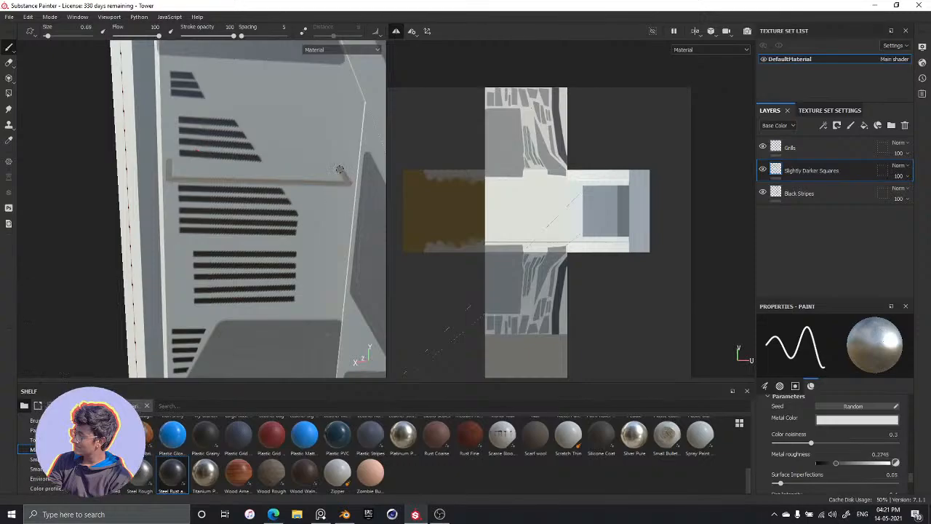
pyautogui.press('shift')
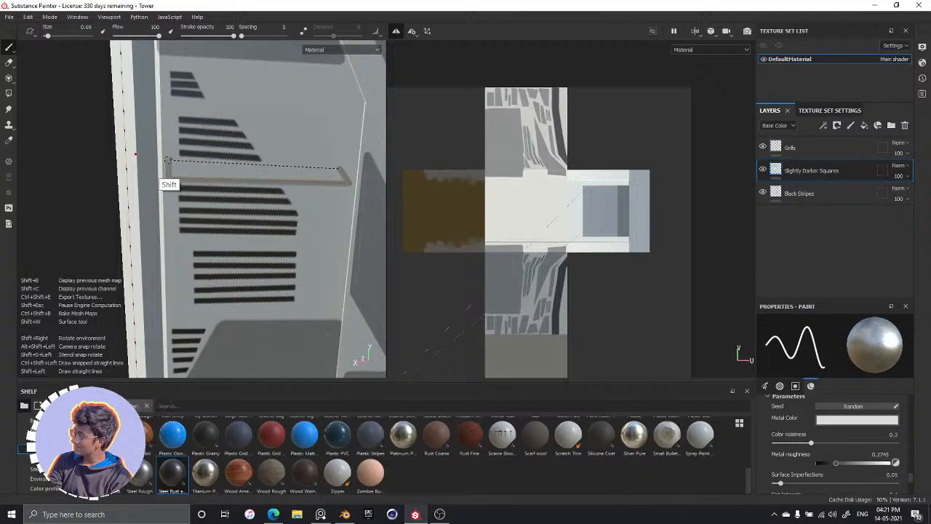
pyautogui.keyDown('shift'); pyautogui.click(168, 160); pyautogui.keyUp('shift')
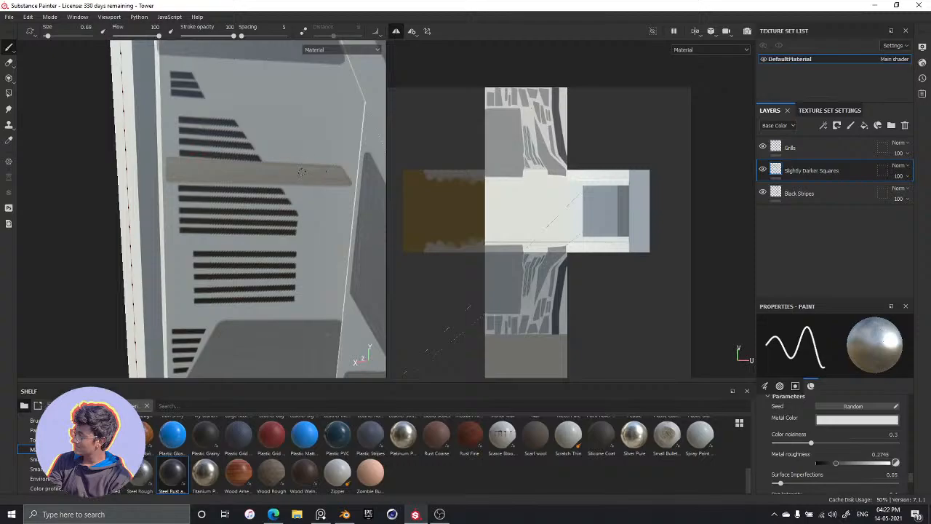
# Examine the painted bar against the surrounding panels and grills from several angles and distances
pyautogui.scroll(-5, 284, 251)
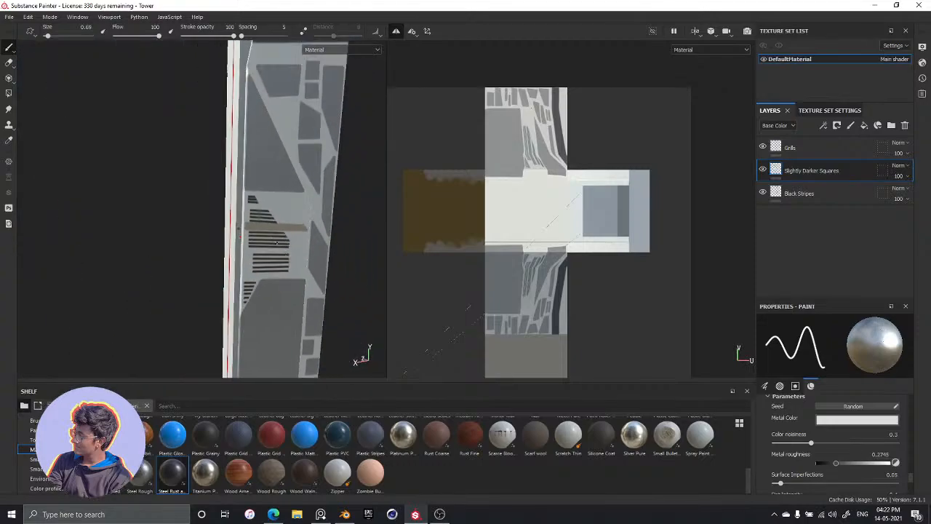
pyautogui.keyDown('alt'); pyautogui.moveTo(268, 238); pyautogui.dragTo(181, 224); pyautogui.keyUp('alt')
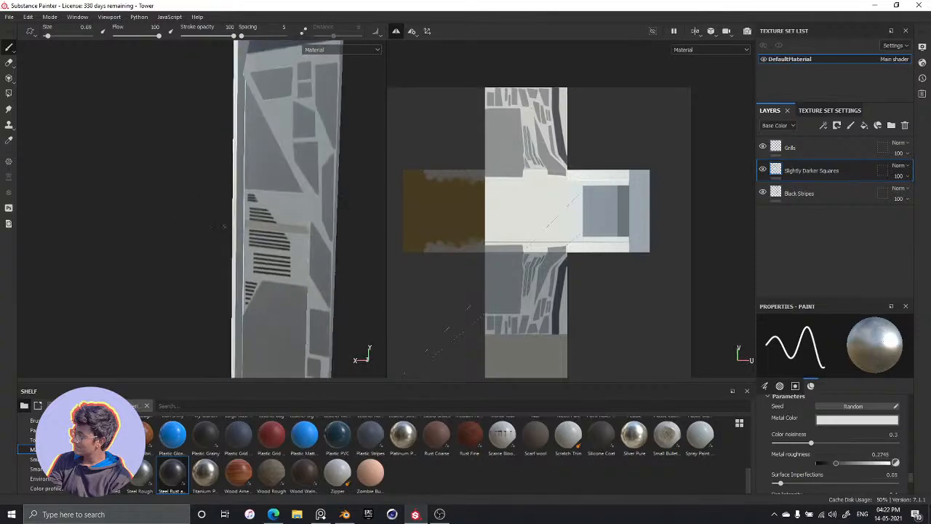
pyautogui.keyDown('alt'); pyautogui.moveTo(298, 217); pyautogui.dragTo(269, 152, button='middle'); pyautogui.keyUp('alt')
pyautogui.keyDown('alt'); pyautogui.moveTo(269, 153); pyautogui.dragTo(255, 156); pyautogui.keyUp('alt')
pyautogui.scroll(-2, 238, 208)
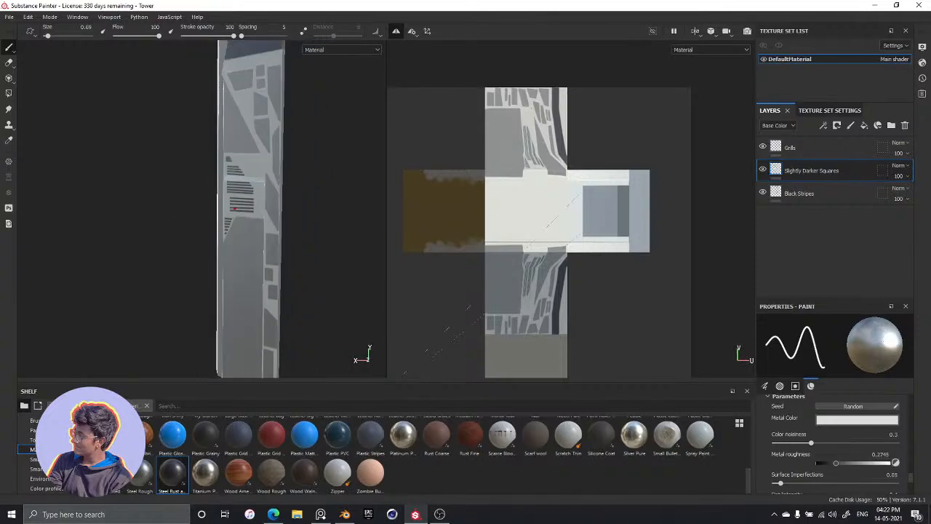
pyautogui.scroll(5, 237, 207)
pyautogui.keyDown('alt'); pyautogui.moveTo(272, 223); pyautogui.dragTo(285, 183); pyautogui.keyUp('alt')
pyautogui.keyDown('alt'); pyautogui.moveTo(265, 172); pyautogui.dragTo(228, 211, button='middle'); pyautogui.keyUp('alt')
pyautogui.keyDown('alt'); pyautogui.moveTo(229, 211); pyautogui.dragTo(293, 216); pyautogui.keyUp('alt')
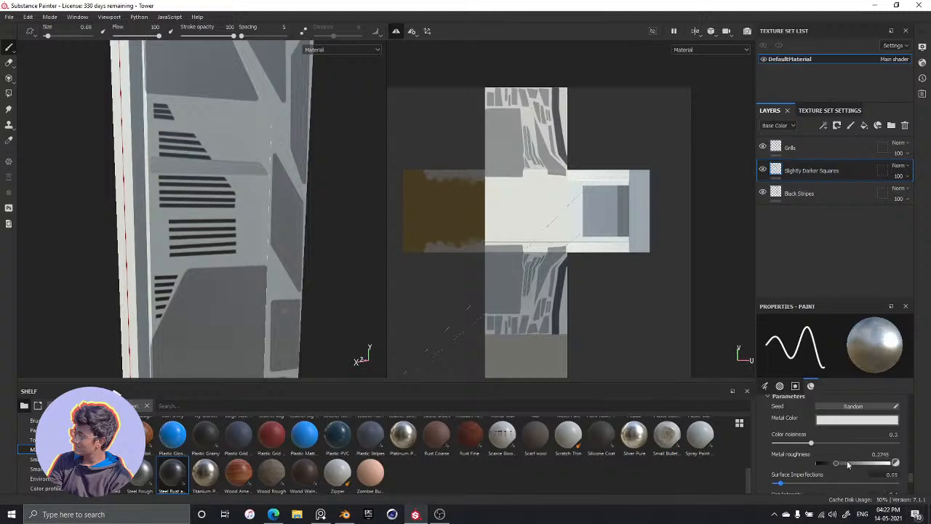
# Try metal roughness values of 0.8301 and 1 with test strokes on the bar, undoing each stroke
pyautogui.moveTo(835, 463); pyautogui.dragTo(877, 465)
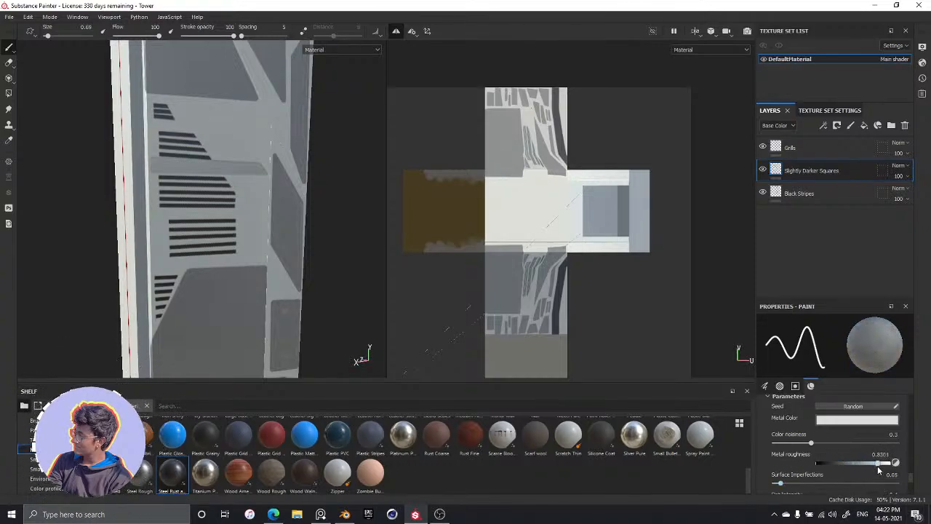
pyautogui.scroll(6, 176, 188)
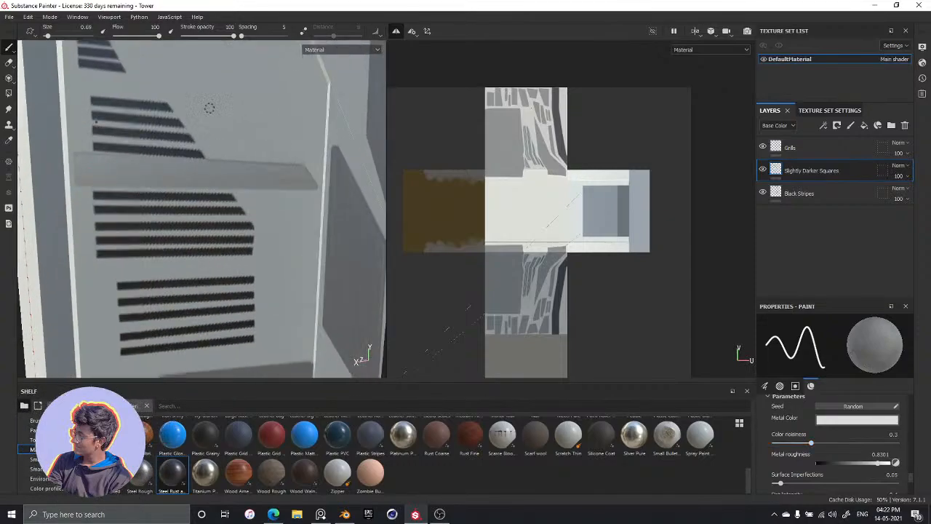
pyautogui.press('ctrl')
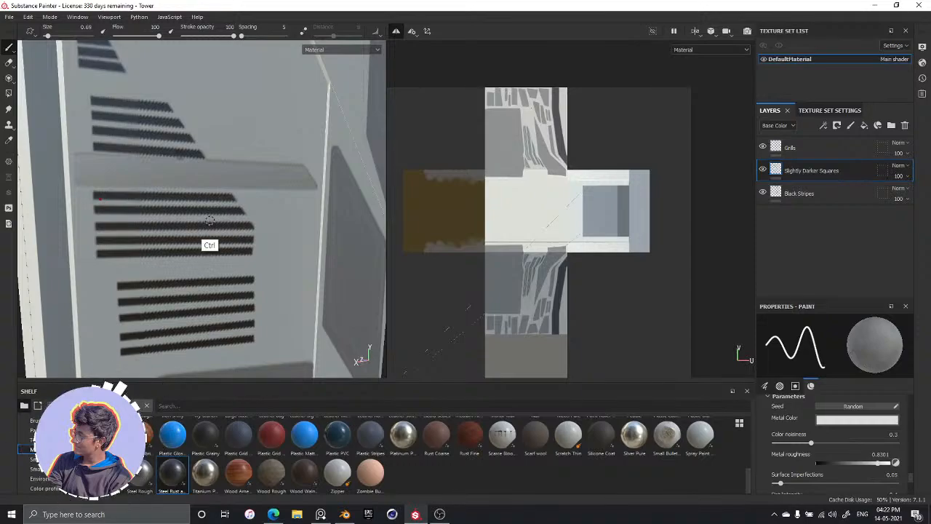
pyautogui.press('ctrl')
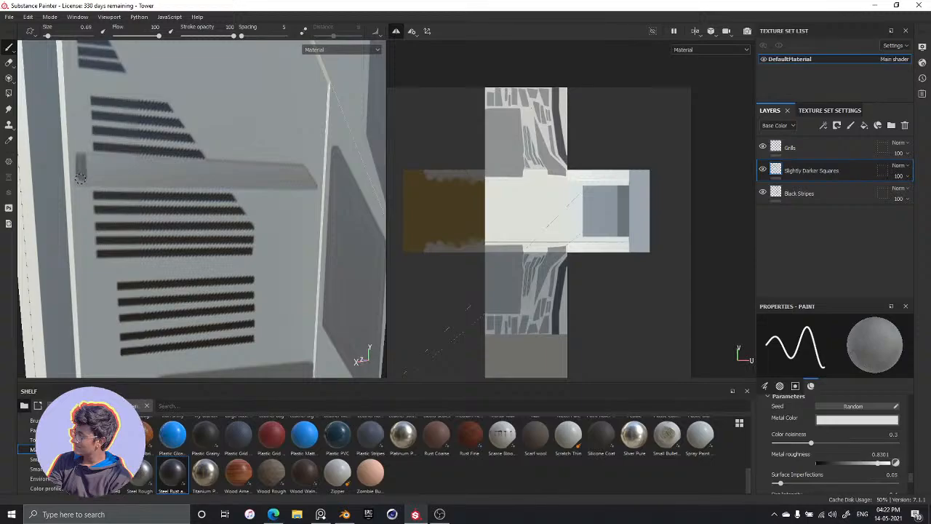
pyautogui.hotkey('ctrl', 'z')
pyautogui.click(893, 463)
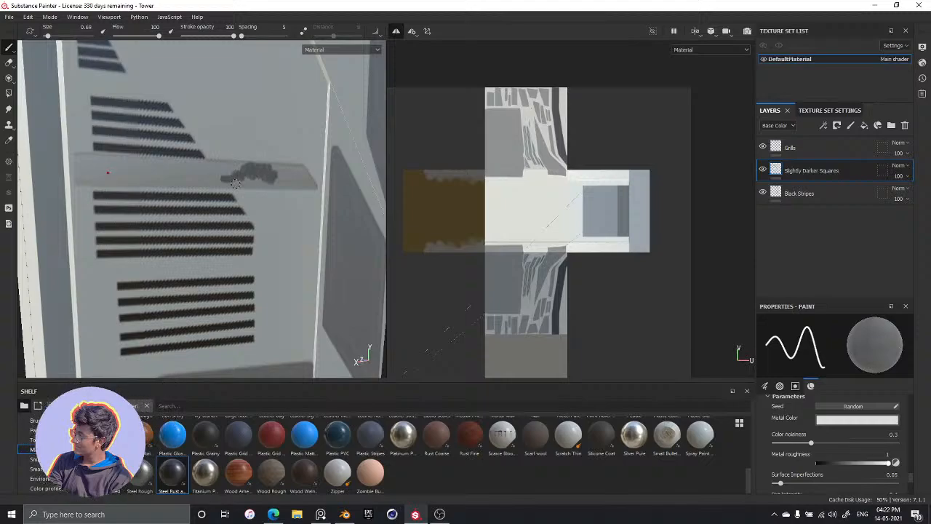
pyautogui.hotkey('ctrl', 'z')
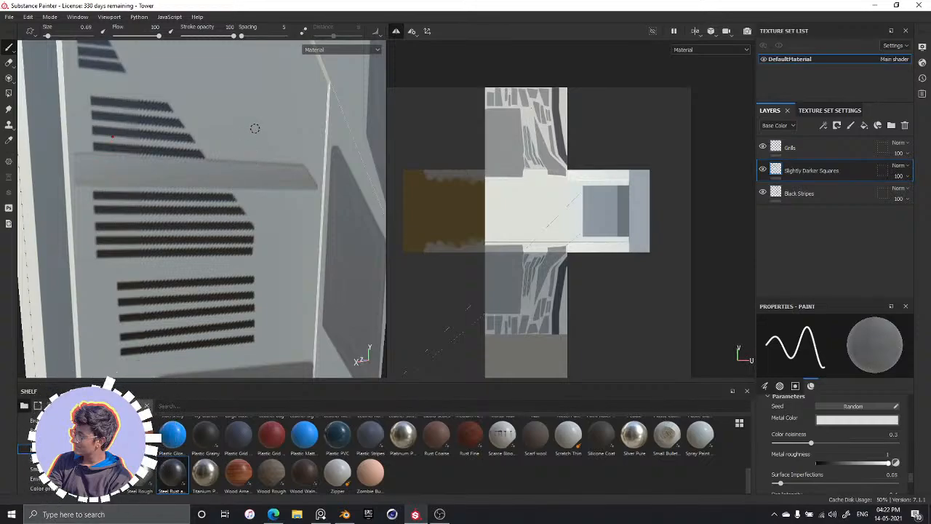
# Check the bar's reflections from another angle and set the paint material's metal roughness to 0.5490
pyautogui.keyDown('alt'); pyautogui.moveTo(255, 128); pyautogui.dragTo(141, 151); pyautogui.keyUp('alt')
pyautogui.keyDown('alt'); pyautogui.moveTo(168, 154); pyautogui.dragTo(208, 87); pyautogui.keyUp('alt')
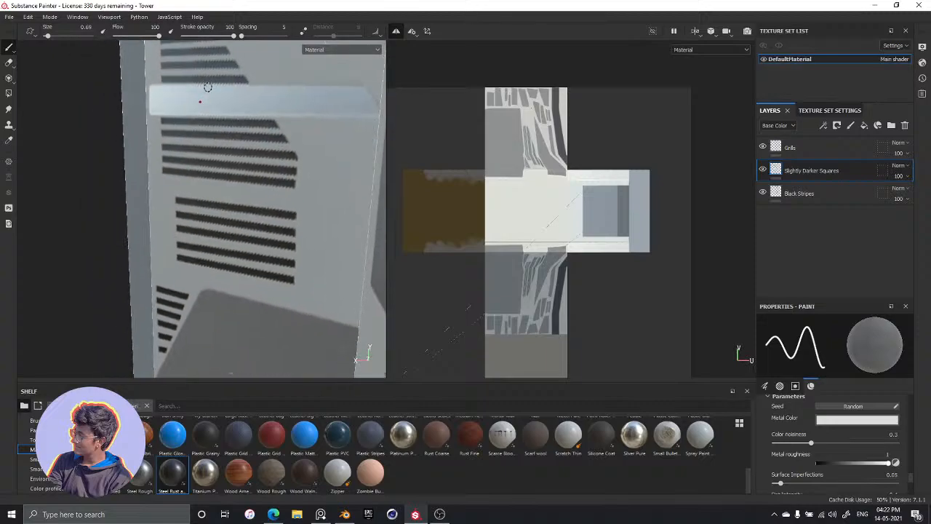
pyautogui.keyDown('alt'); pyautogui.moveTo(189, 193); pyautogui.dragTo(216, 192); pyautogui.keyUp('alt')
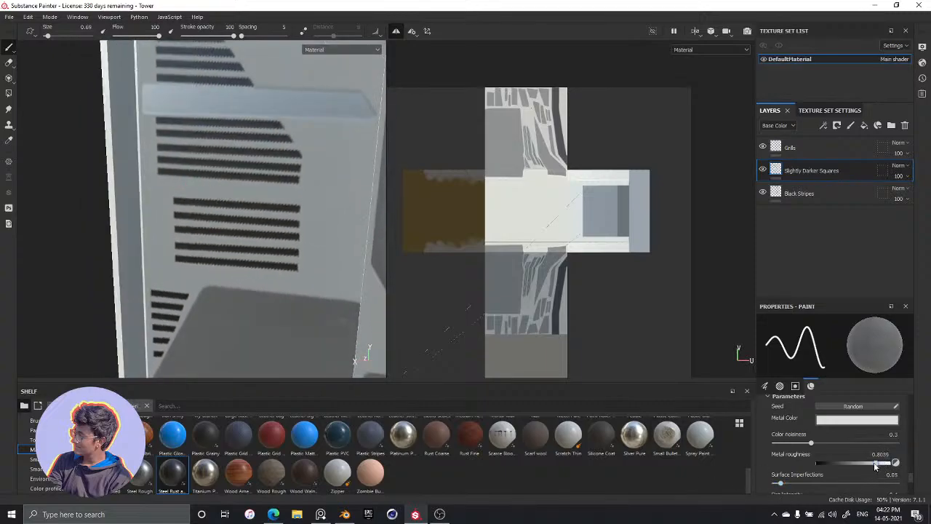
pyautogui.moveTo(858, 462); pyautogui.dragTo(856, 462)
# Examine how the bar's shine compares with the neighbouring panels, both close up and across the whole tower
pyautogui.keyDown('alt'); pyautogui.moveTo(257, 277); pyautogui.dragTo(328, 289); pyautogui.keyUp('alt')
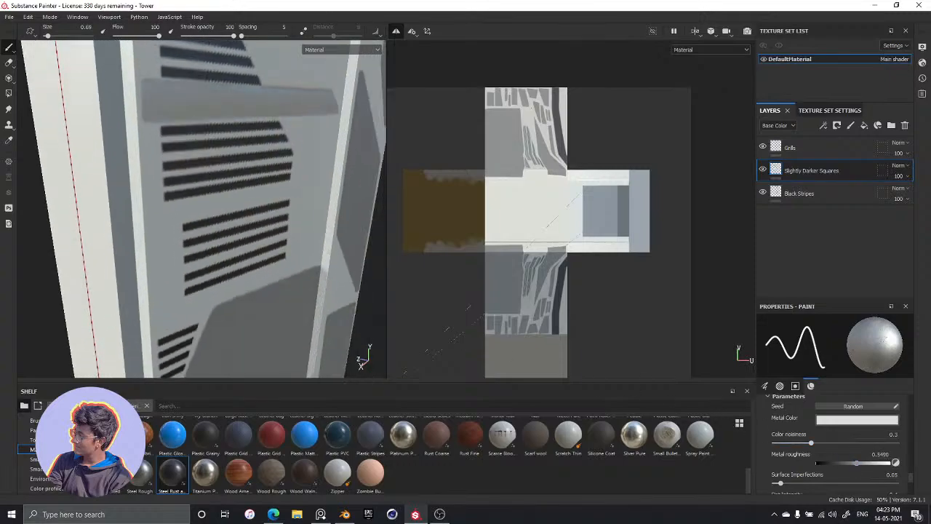
pyautogui.scroll(4, 285, 266)
pyautogui.scroll(-8, 286, 266)
pyautogui.moveTo(285, 266)
pyautogui.keyDown('alt'); pyautogui.mouseDown()
pyautogui.moveTo(311, 261)
pyautogui.moveTo(283, 256)
pyautogui.mouseUp(); pyautogui.keyUp('alt')
pyautogui.scroll(4, 280, 250)
pyautogui.scroll(-5, 279, 250)
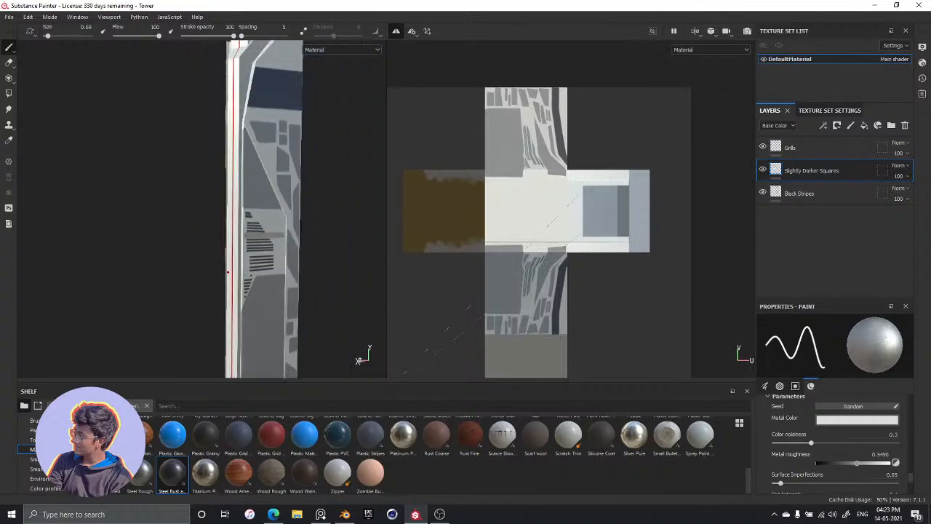
pyautogui.scroll(4, 281, 243)
pyautogui.scroll(5, 280, 243)
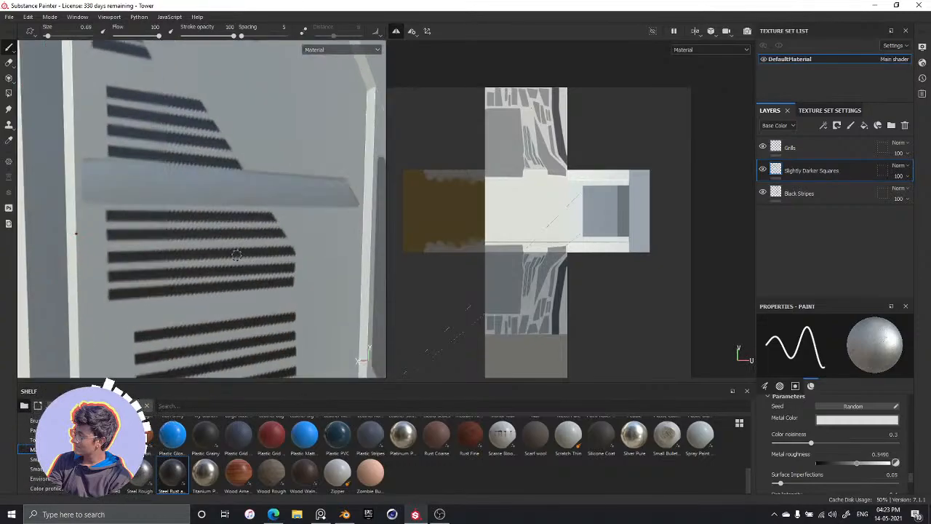
# Set the metal roughness to 0.9085, repaint the bar's outline in straight strokes and fill in its left part
pyautogui.click(87, 164)
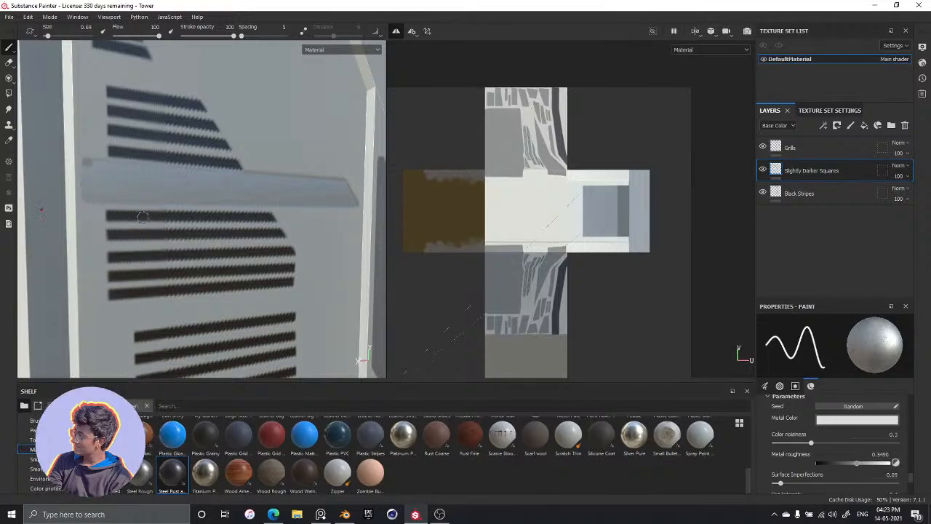
pyautogui.moveTo(856, 463); pyautogui.dragTo(883, 462)
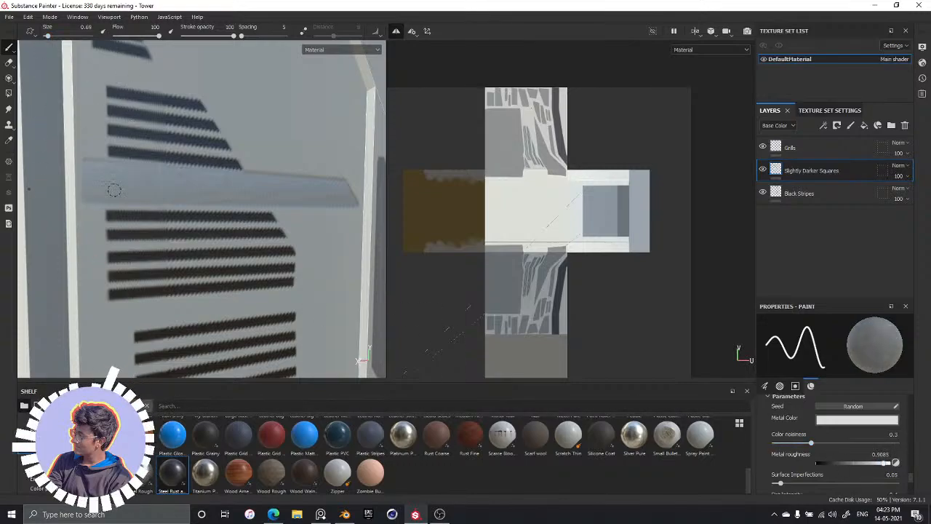
pyautogui.moveTo(87, 163); pyautogui.dragTo(87, 203)
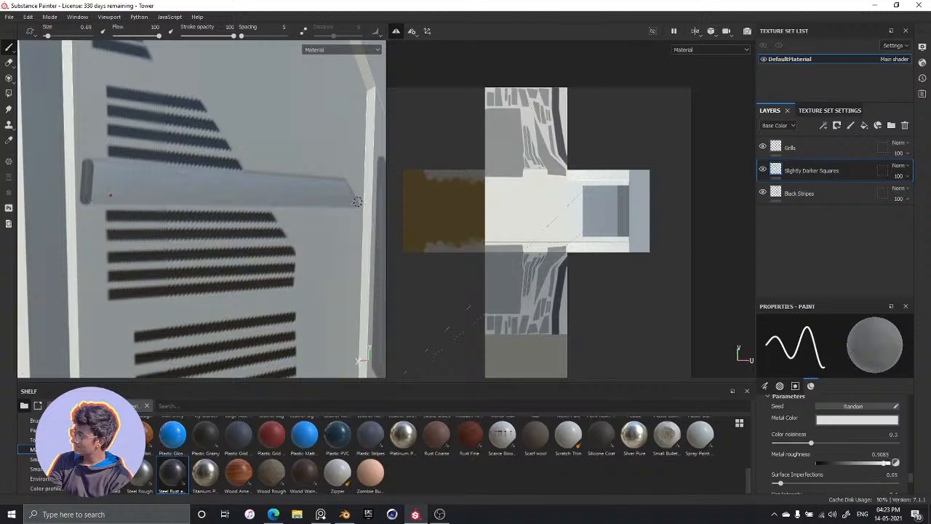
pyautogui.keyDown('shift'); pyautogui.click(358, 205); pyautogui.keyUp('shift')
pyautogui.keyDown('shift'); pyautogui.click(344, 183); pyautogui.keyUp('shift')
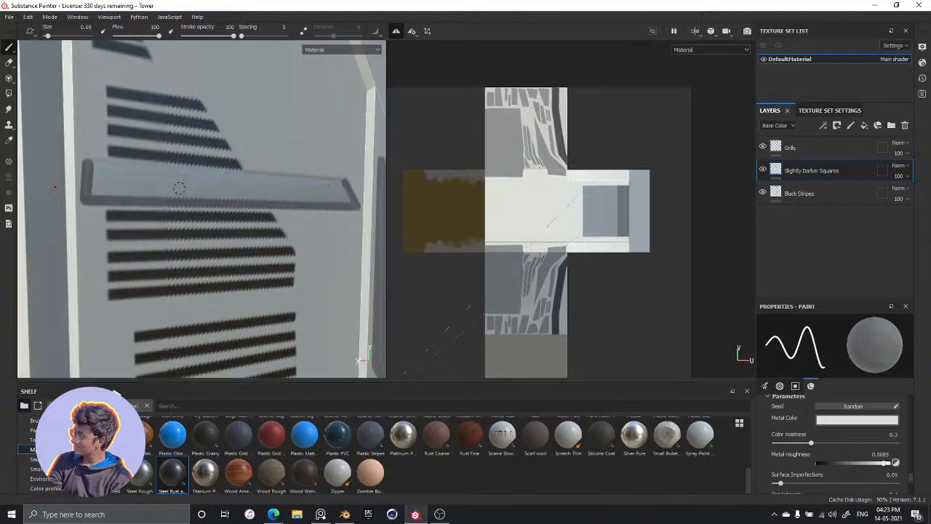
pyautogui.keyDown('shift'); pyautogui.click(86, 163); pyautogui.keyUp('shift')
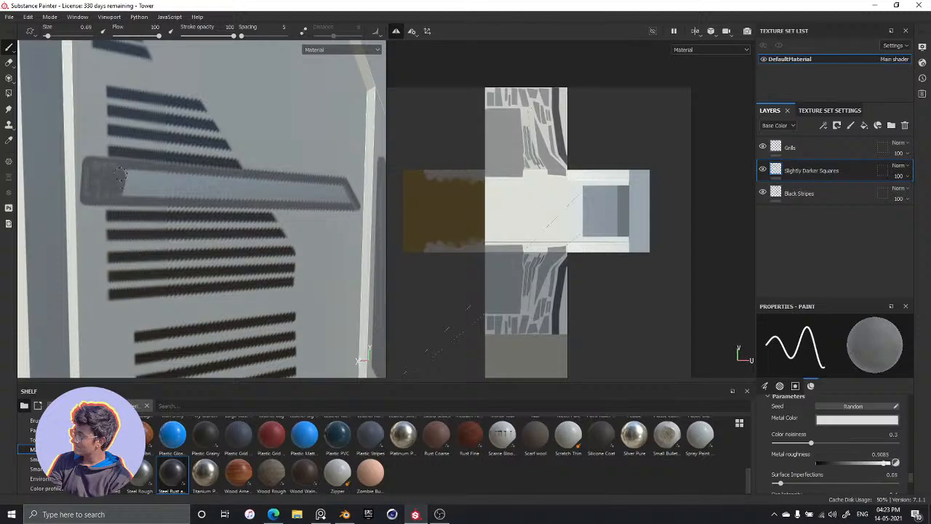
pyautogui.moveTo(125, 192)
pyautogui.mouseDown()
pyautogui.moveTo(139, 173)
pyautogui.moveTo(148, 190)
pyautogui.moveTo(165, 192)
pyautogui.mouseUp()
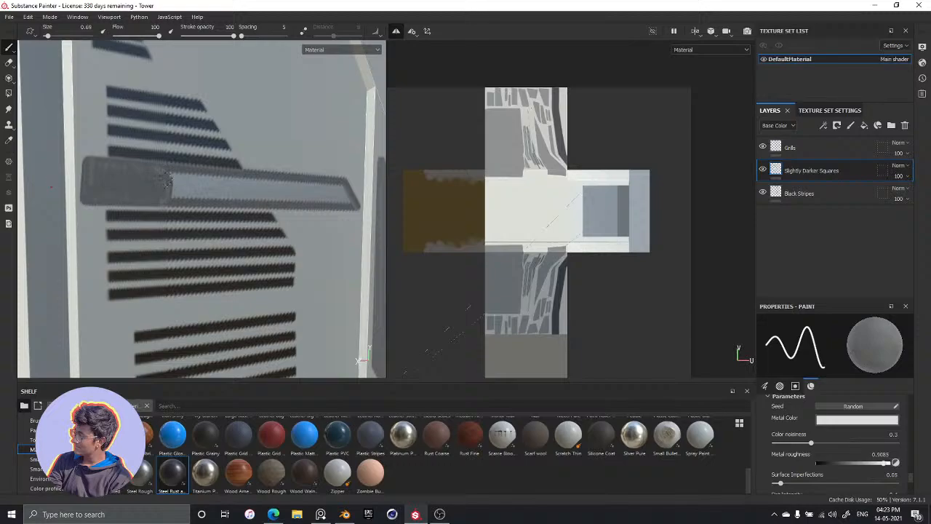
pyautogui.moveTo(175, 174)
pyautogui.mouseDown()
pyautogui.moveTo(181, 191)
pyautogui.moveTo(173, 183)
pyautogui.mouseUp()
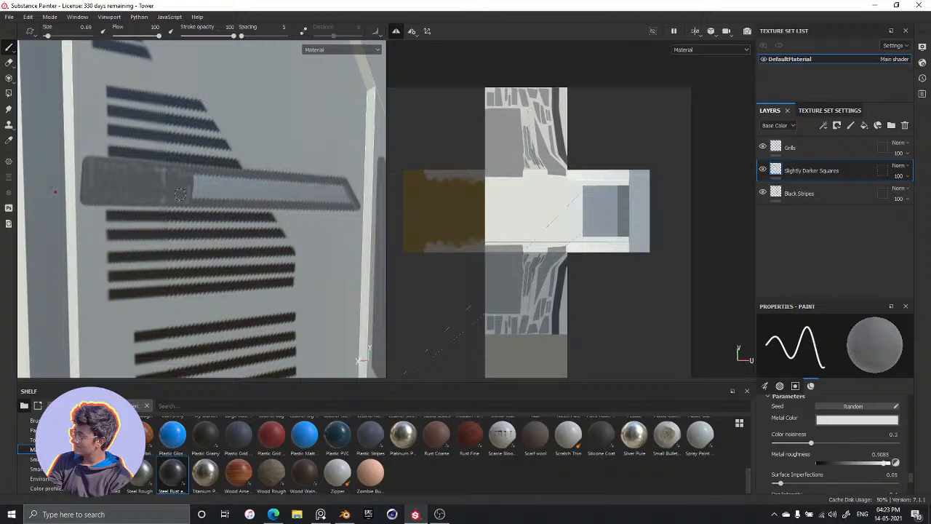
# Set the paint material's color noisiness to 0.17 and its metal roughness to about 0.97
pyautogui.scroll(-5, 87, 260)
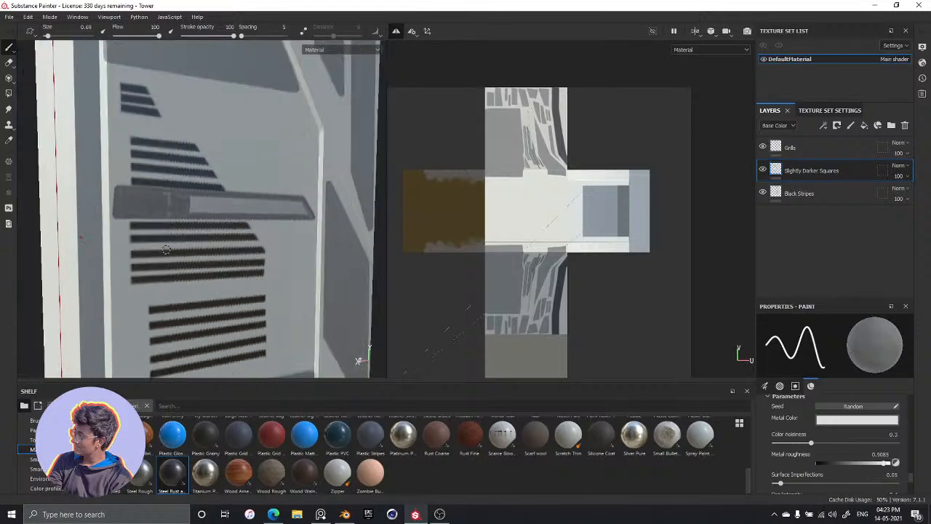
pyautogui.moveTo(173, 268)
pyautogui.keyDown('alt'); pyautogui.mouseDown()
pyautogui.moveTo(212, 197)
pyautogui.moveTo(198, 207)
pyautogui.mouseUp(); pyautogui.keyUp('alt')
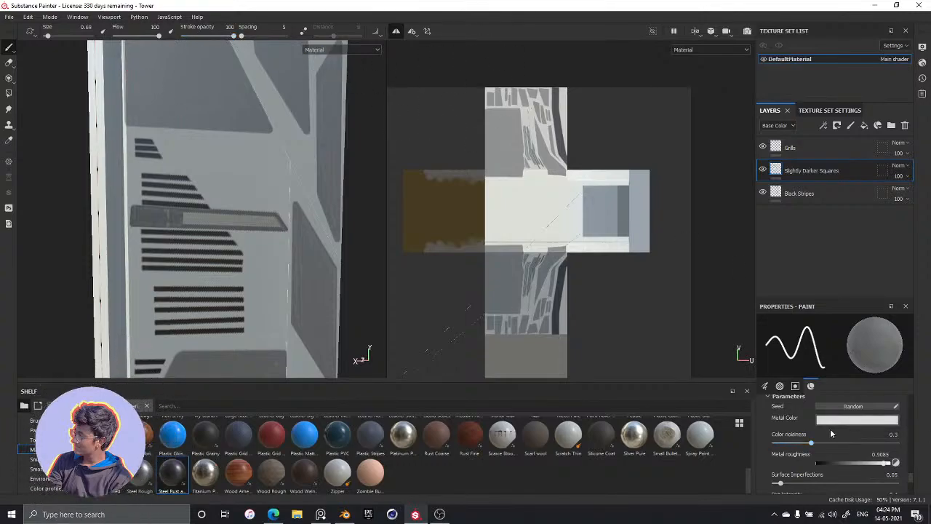
pyautogui.moveTo(823, 442); pyautogui.dragTo(798, 445)
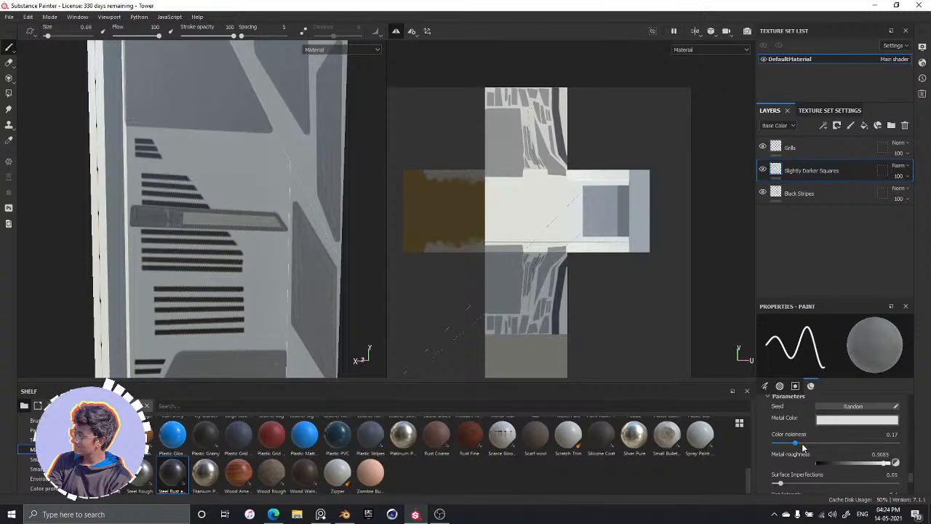
pyautogui.moveTo(879, 465); pyautogui.dragTo(886, 465)
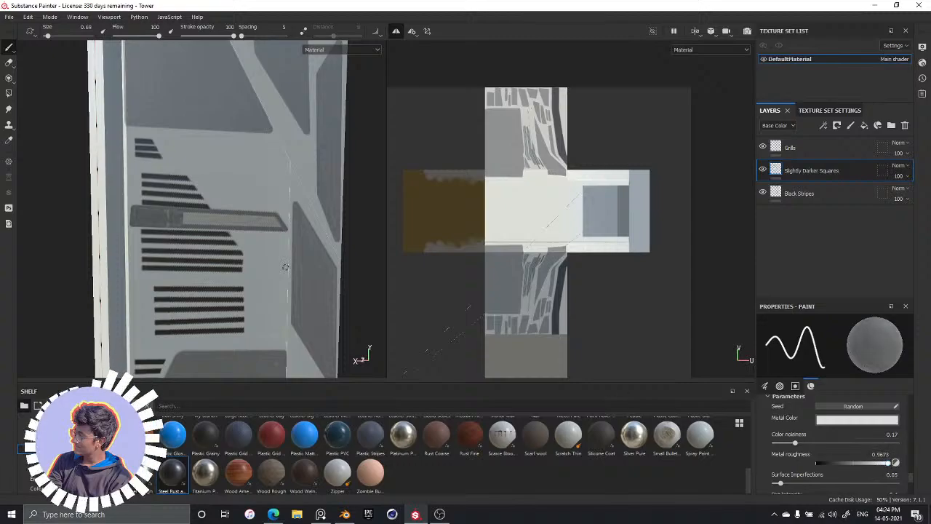
# Enlarge the brush to size 2.04 and paint over the whole bar to fill it evenly
pyautogui.press(']')
pyautogui.press(']')
pyautogui.press(']')
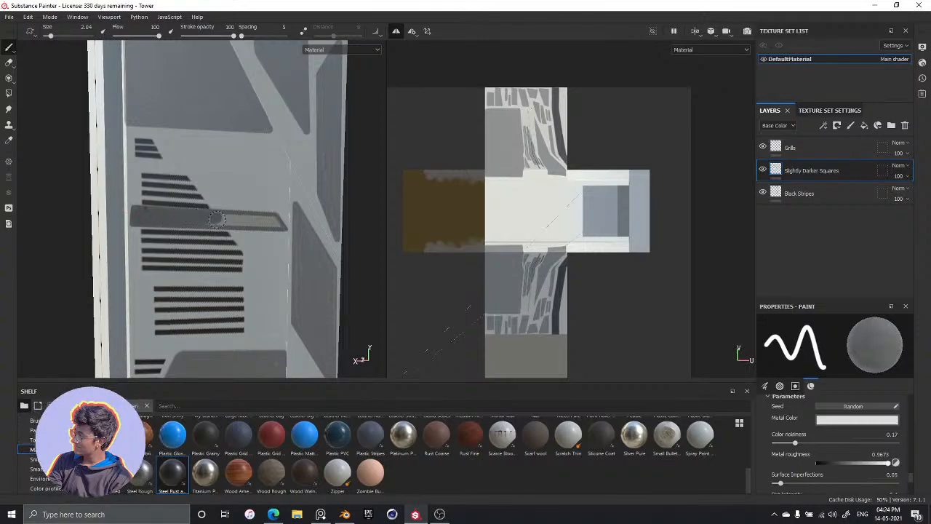
pyautogui.moveTo(218, 220)
pyautogui.mouseDown()
pyautogui.moveTo(279, 226)
pyautogui.moveTo(211, 219)
pyautogui.mouseUp()
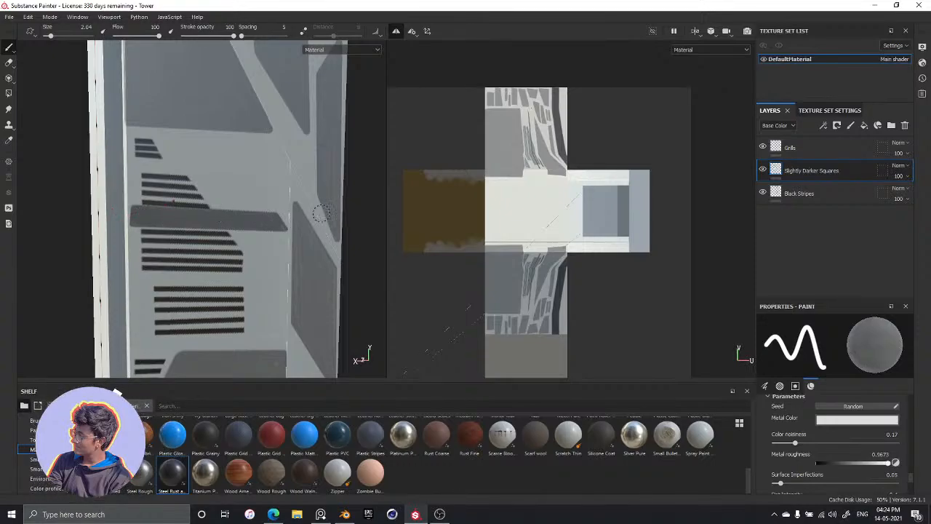
# Reduce the brush to size 0.69 and touch up the slanted right end of the metal bar, finishing at size 1.51
pyautogui.press('[')
pyautogui.press('[')
pyautogui.press('[')
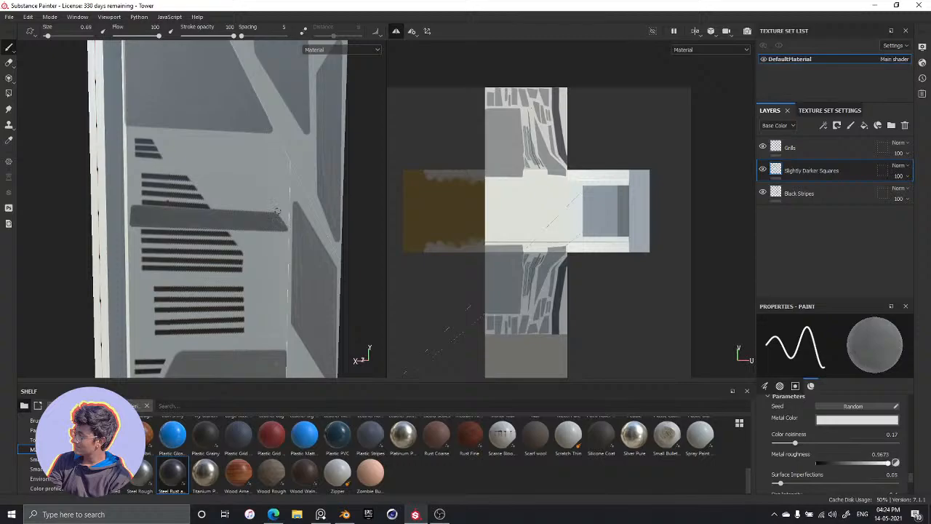
pyautogui.press('alt')
pyautogui.keyDown('alt'); pyautogui.moveTo(276, 211); pyautogui.dragTo(227, 172); pyautogui.keyUp('alt')
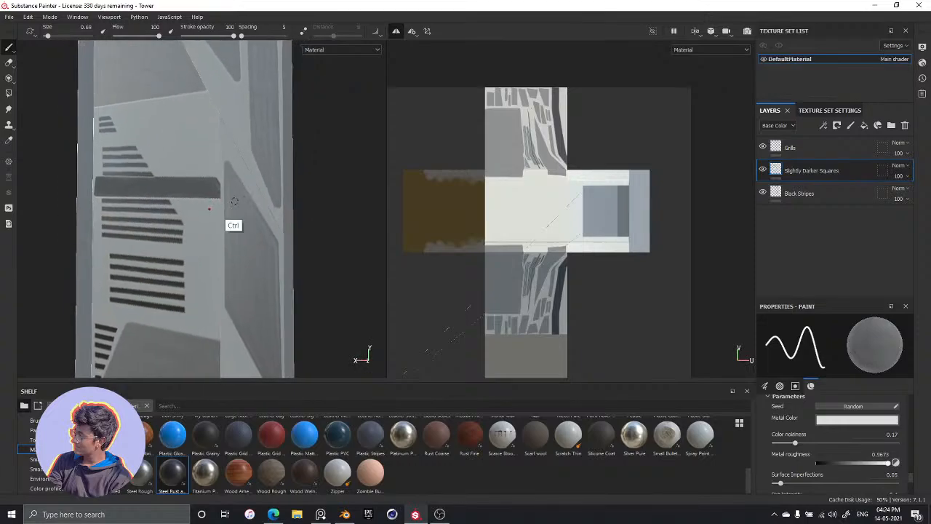
pyautogui.scroll(5, 227, 172)
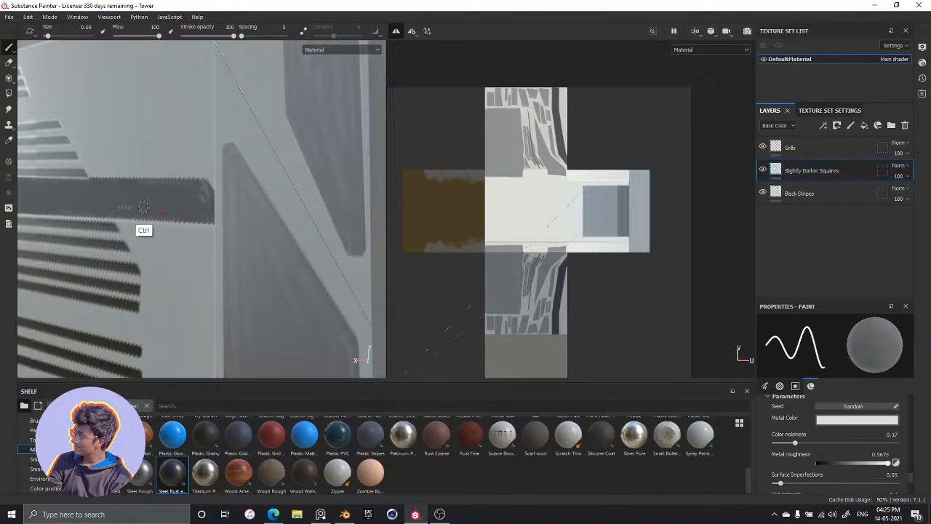
pyautogui.moveTo(125, 174)
pyautogui.keyDown('alt'); pyautogui.mouseDown()
pyautogui.moveTo(137, 211)
pyautogui.moveTo(225, 188)
pyautogui.moveTo(194, 209)
pyautogui.mouseUp(); pyautogui.keyUp('alt')
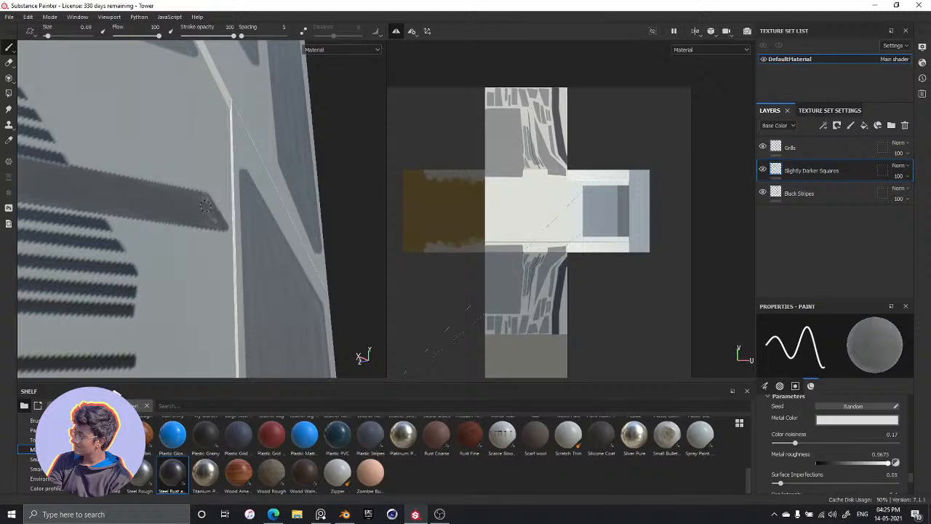
pyautogui.keyDown('ctrl'); pyautogui.moveTo(199, 211); pyautogui.dragTo(206, 211, button='right'); pyautogui.keyUp('ctrl')
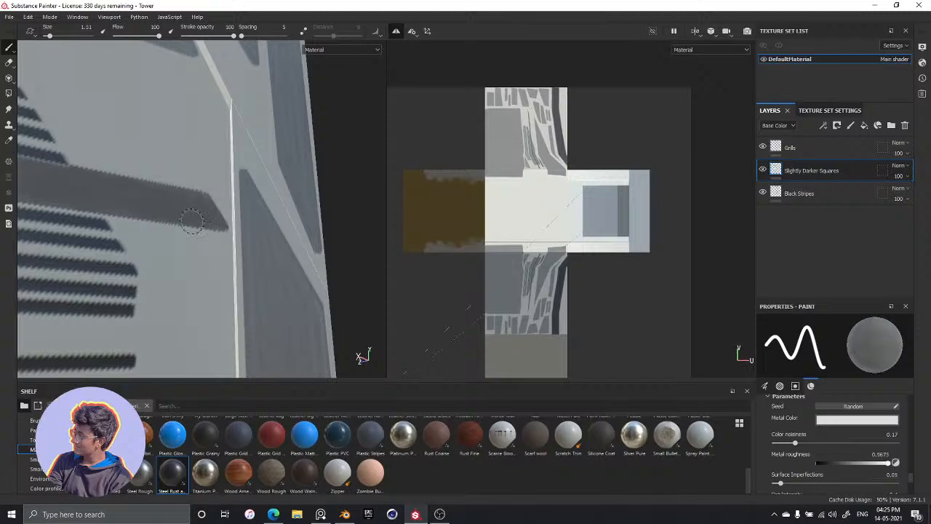
pyautogui.scroll(3, 214, 179)
pyautogui.scroll(-8, 215, 180)
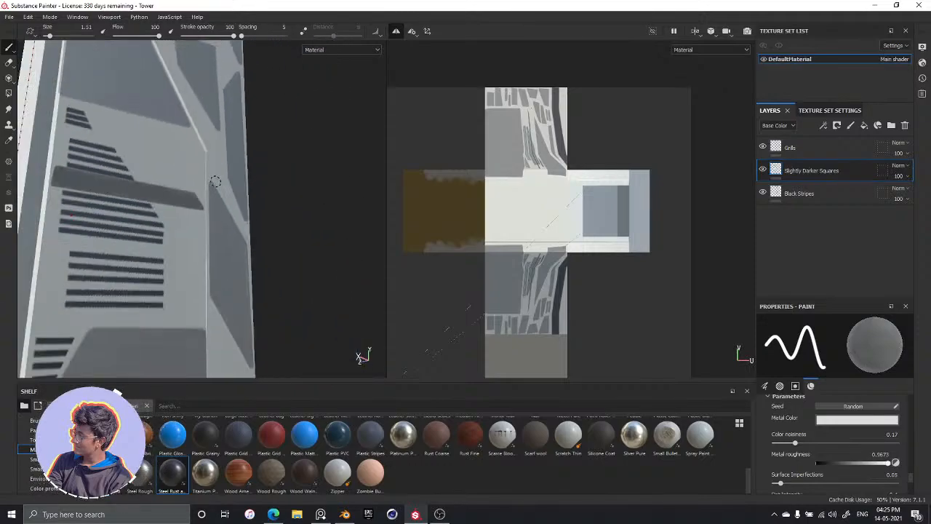
# Reduce the brush to size 0.4 for detail work on the blank area above the bar
pyautogui.moveTo(215, 181)
pyautogui.keyDown('alt'); pyautogui.mouseDown()
pyautogui.moveTo(85, 200)
pyautogui.moveTo(201, 224)
pyautogui.moveTo(250, 199)
pyautogui.moveTo(240, 190)
pyautogui.moveTo(253, 183)
pyautogui.moveTo(248, 172)
pyautogui.moveTo(218, 170)
pyautogui.mouseUp(); pyautogui.keyUp('alt')
pyautogui.scroll(3, 214, 170)
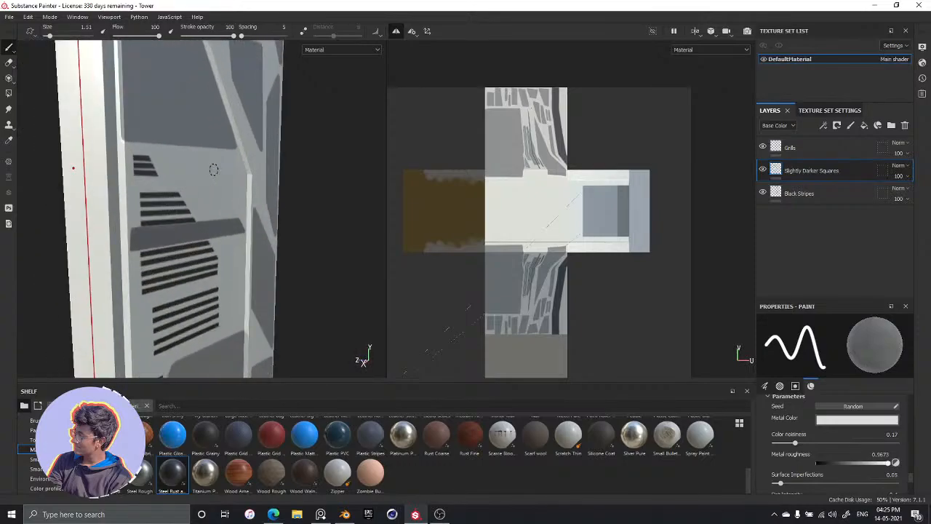
pyautogui.keyDown('alt'); pyautogui.moveTo(213, 169); pyautogui.dragTo(192, 211); pyautogui.keyUp('alt')
pyautogui.scroll(3, 183, 204)
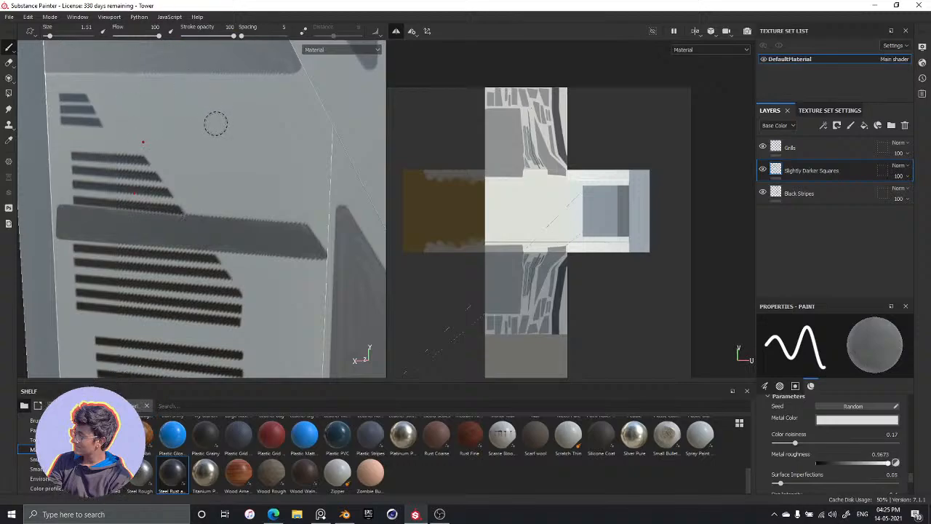
pyautogui.keyDown('ctrl'); pyautogui.moveTo(216, 123); pyautogui.dragTo(172, 104, button='right'); pyautogui.keyUp('ctrl')
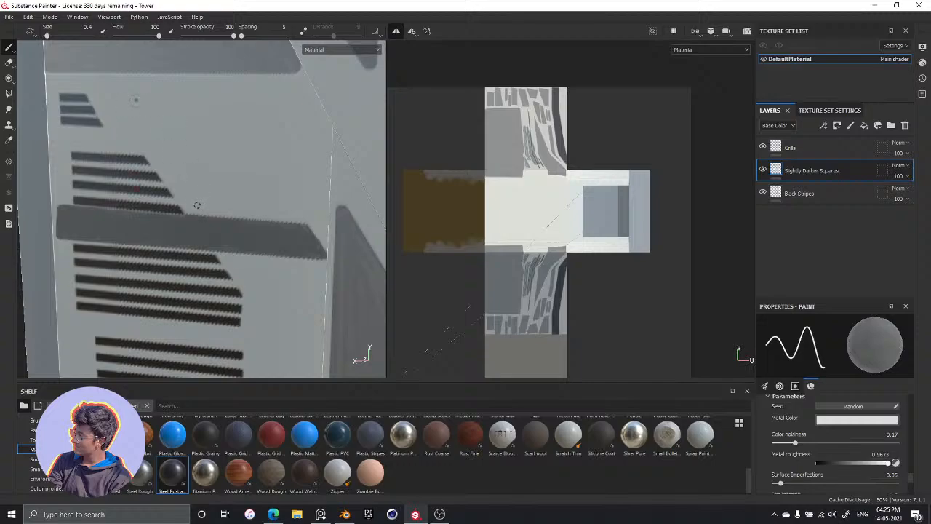
pyautogui.keyDown('shift'); pyautogui.click(196, 207); pyautogui.keyUp('shift')
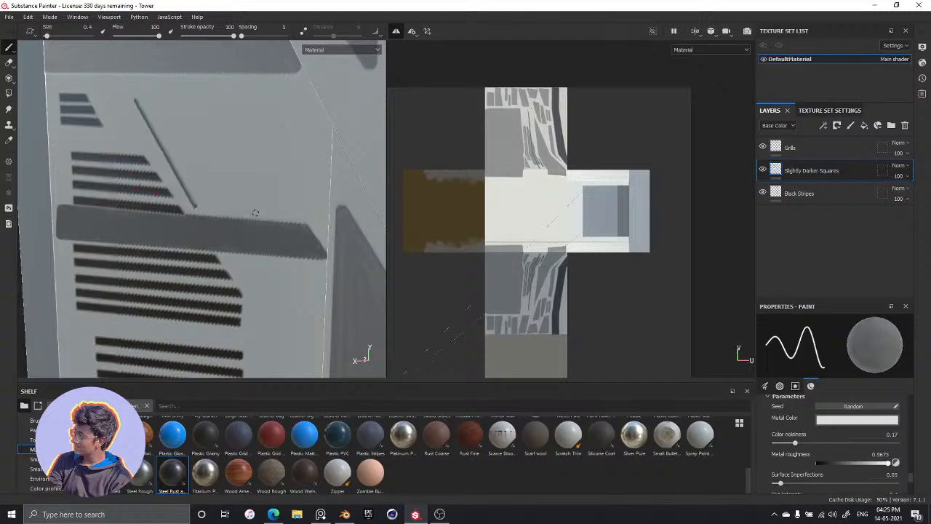
pyautogui.hotkey('ctrl', 'z')
pyautogui.hotkey('ctrl', 'z')
# Outline a bent panel in straight strokes above the bar, running diagonally beside the upper grills and widening into a rectangle
pyautogui.click(131, 102)
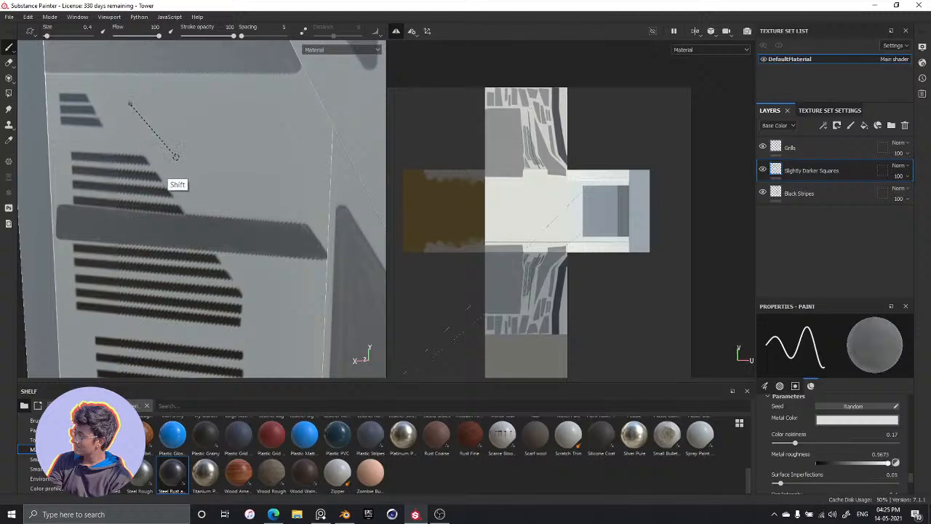
pyautogui.keyDown('shift'); pyautogui.click(201, 205); pyautogui.keyUp('shift')
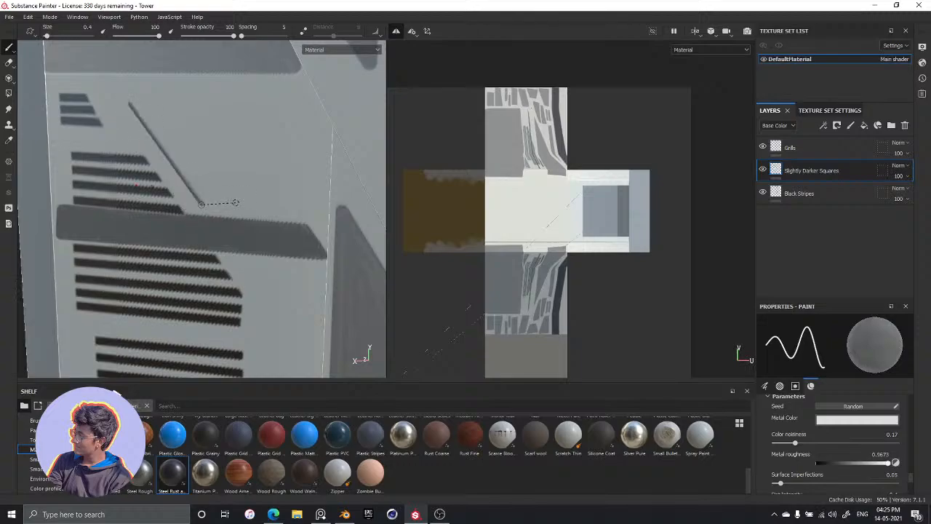
pyautogui.keyDown('shift'); pyautogui.click(302, 211); pyautogui.keyUp('shift')
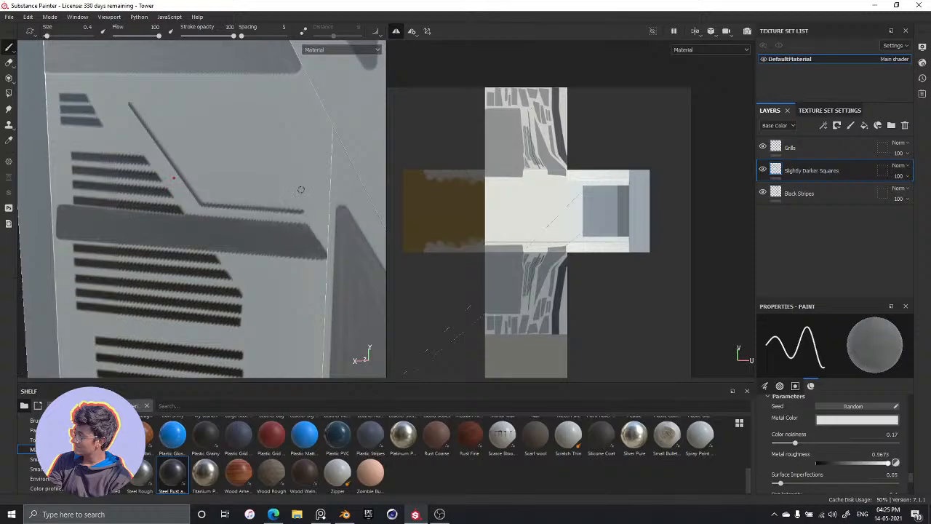
pyautogui.keyDown('shift'); pyautogui.click(303, 148); pyautogui.keyUp('shift')
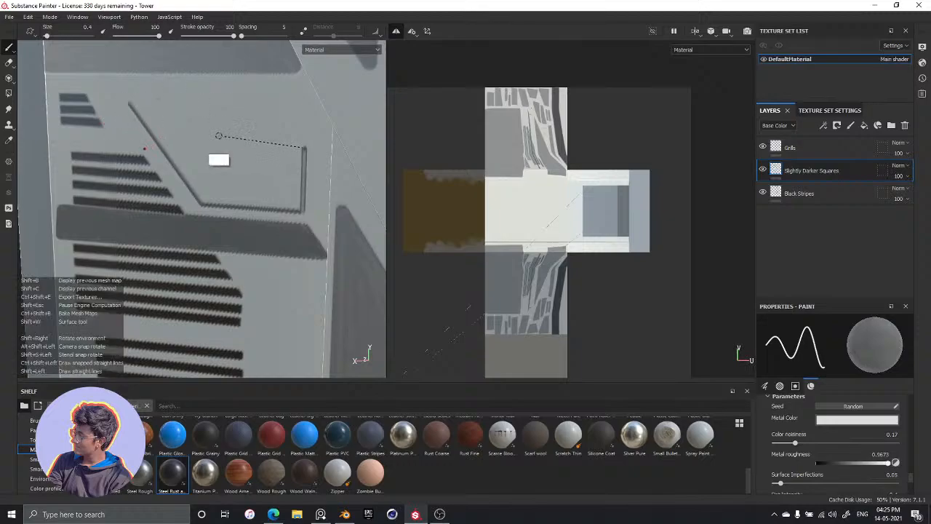
pyautogui.keyDown('shift'); pyautogui.click(207, 145); pyautogui.keyUp('shift')
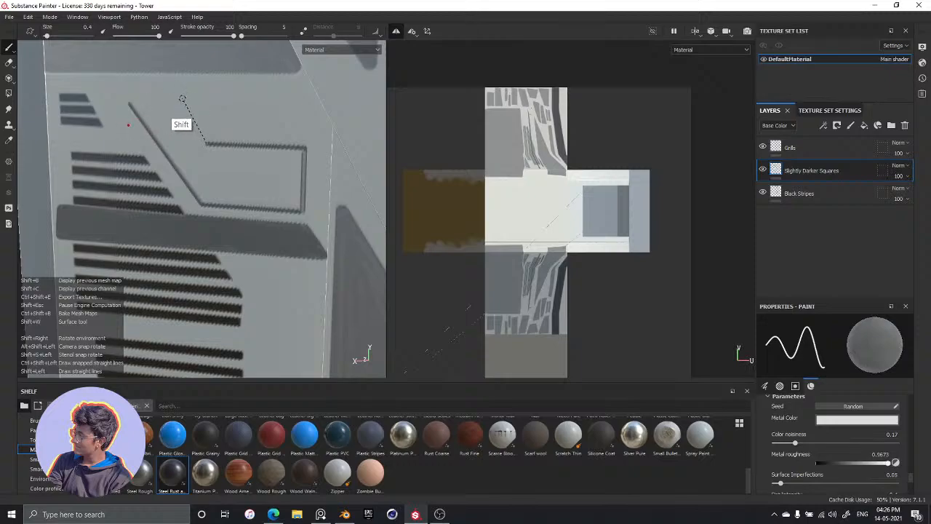
pyautogui.keyDown('shift'); pyautogui.click(175, 99); pyautogui.keyUp('shift')
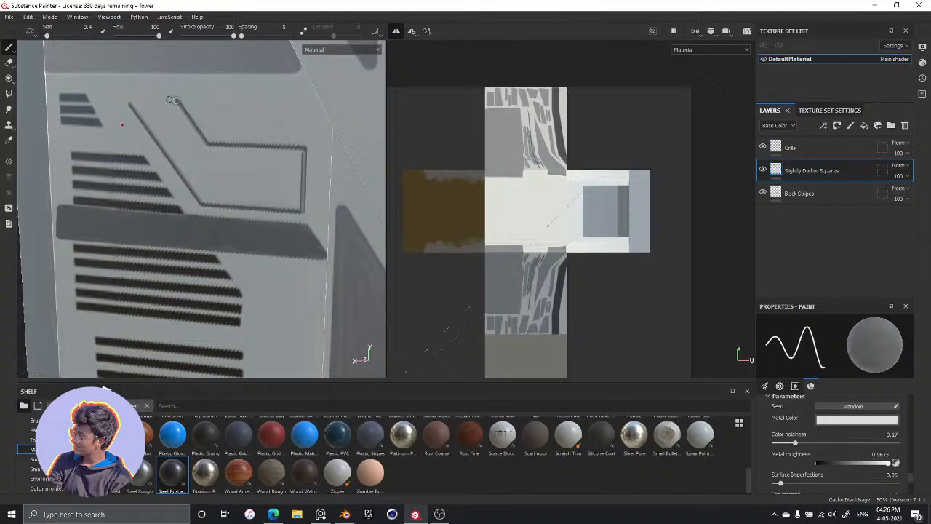
pyautogui.keyDown('shift'); pyautogui.click(130, 100); pyautogui.keyUp('shift')
# Enlarge the brush to between 1.06 and 1.51 and fill the bent panel evenly, using size 0.69 for its narrow corners
pyautogui.press(']')
pyautogui.press(']')
pyautogui.press(']')
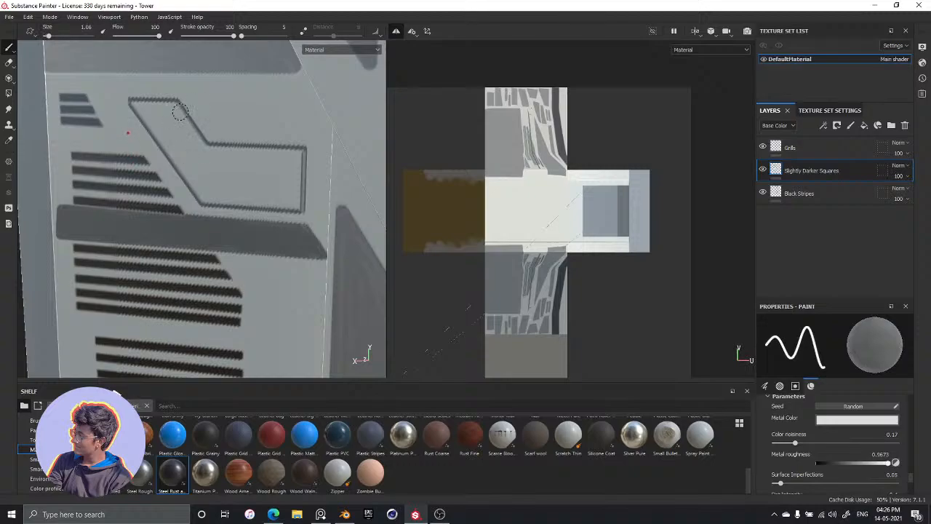
pyautogui.moveTo(162, 115)
pyautogui.mouseDown()
pyautogui.moveTo(187, 159)
pyautogui.moveTo(192, 149)
pyautogui.moveTo(243, 166)
pyautogui.mouseUp()
pyautogui.moveTo(259, 172)
pyautogui.mouseDown()
pyautogui.moveTo(294, 169)
pyautogui.moveTo(291, 200)
pyautogui.moveTo(211, 190)
pyautogui.mouseUp()
pyautogui.moveTo(144, 107)
pyautogui.mouseDown()
pyautogui.moveTo(177, 135)
pyautogui.moveTo(166, 142)
pyautogui.moveTo(184, 144)
pyautogui.mouseUp()
pyautogui.moveTo(202, 187); pyautogui.dragTo(144, 110)
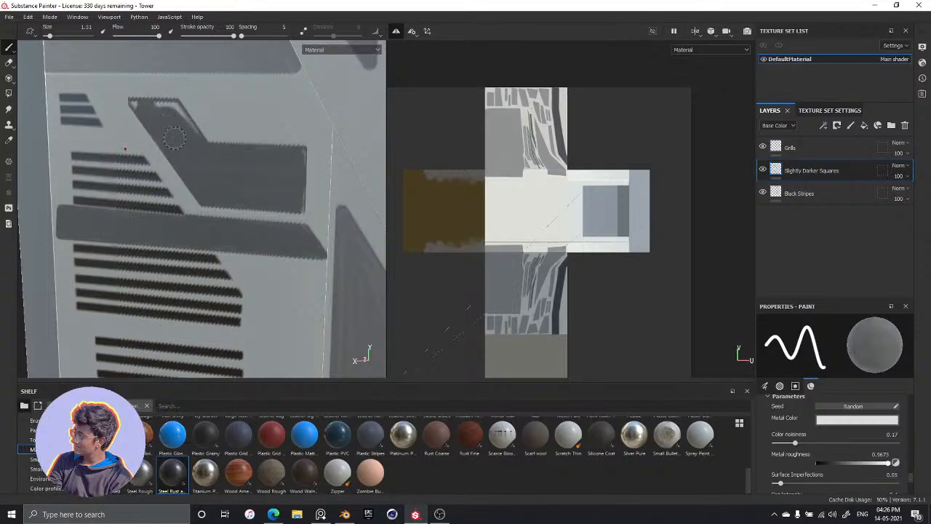
pyautogui.keyDown('ctrl'); pyautogui.moveTo(180, 121); pyautogui.dragTo(141, 107, button='right'); pyautogui.keyUp('ctrl')
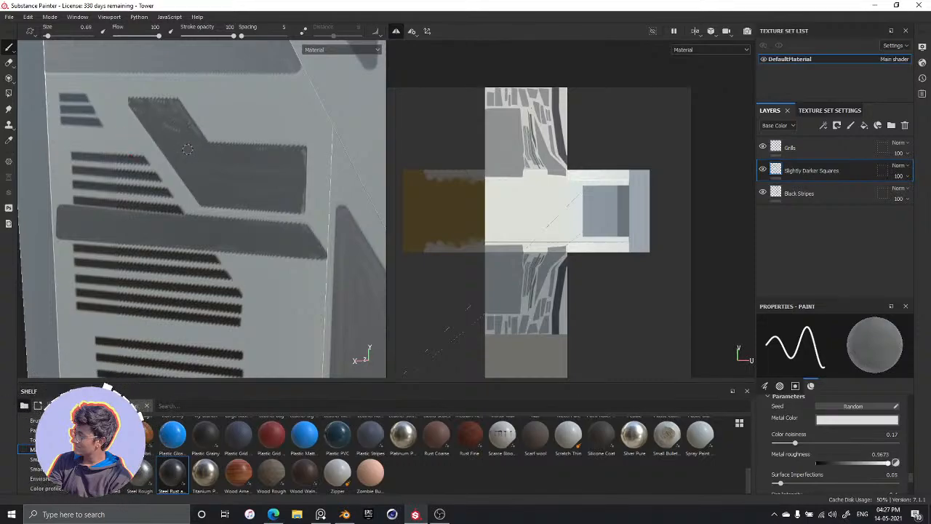
pyautogui.press(']')
pyautogui.press(']')
pyautogui.press(']')
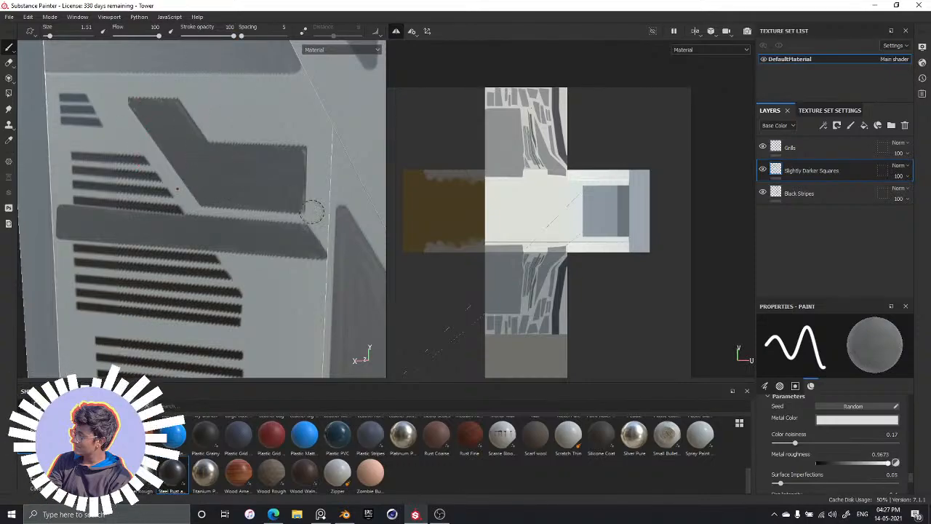
# Outline a tall rectangular panel with straight strokes at brush size 0.4, just right of the grill groups below the bar
pyautogui.press('alt')
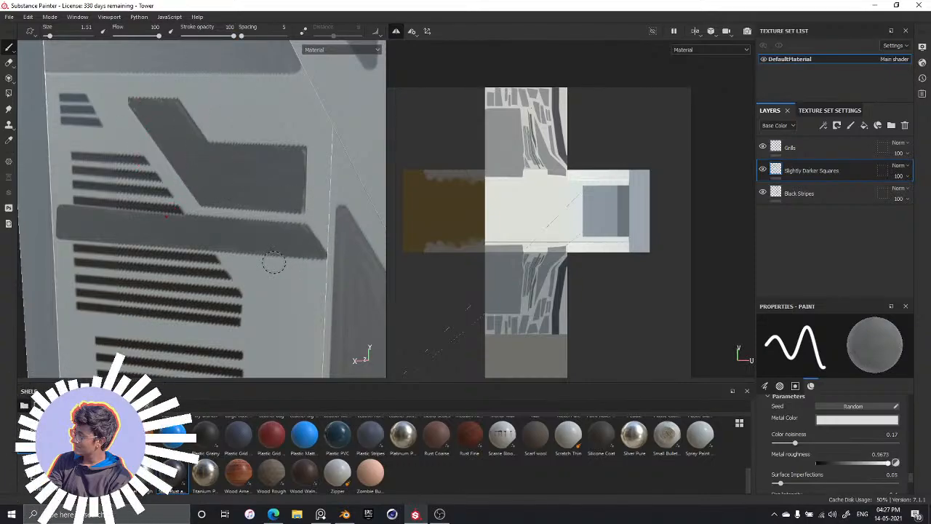
pyautogui.moveTo(273, 262)
pyautogui.keyDown('alt'); pyautogui.mouseDown()
pyautogui.moveTo(255, 193)
pyautogui.moveTo(200, 249)
pyautogui.moveTo(208, 245)
pyautogui.mouseUp(); pyautogui.keyUp('alt')
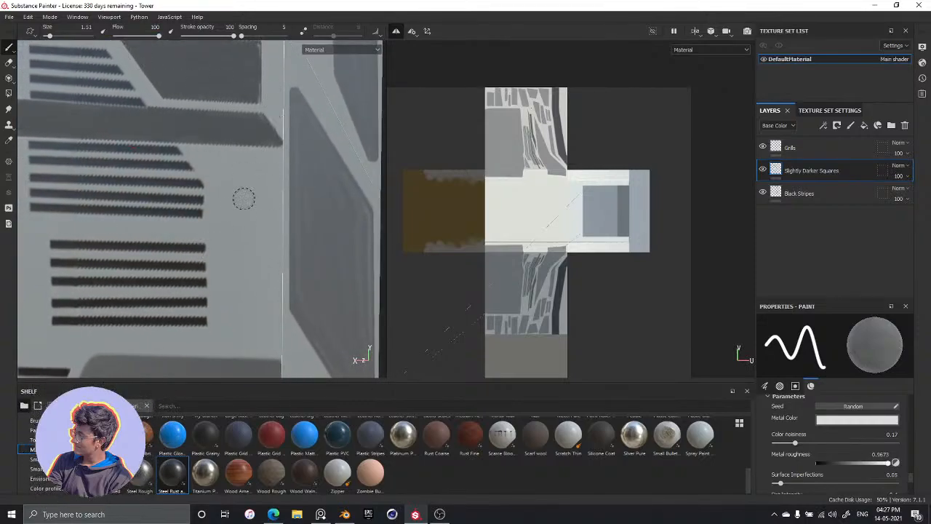
pyautogui.keyDown('ctrl'); pyautogui.moveTo(229, 182); pyautogui.dragTo(213, 183, button='right'); pyautogui.keyUp('ctrl')
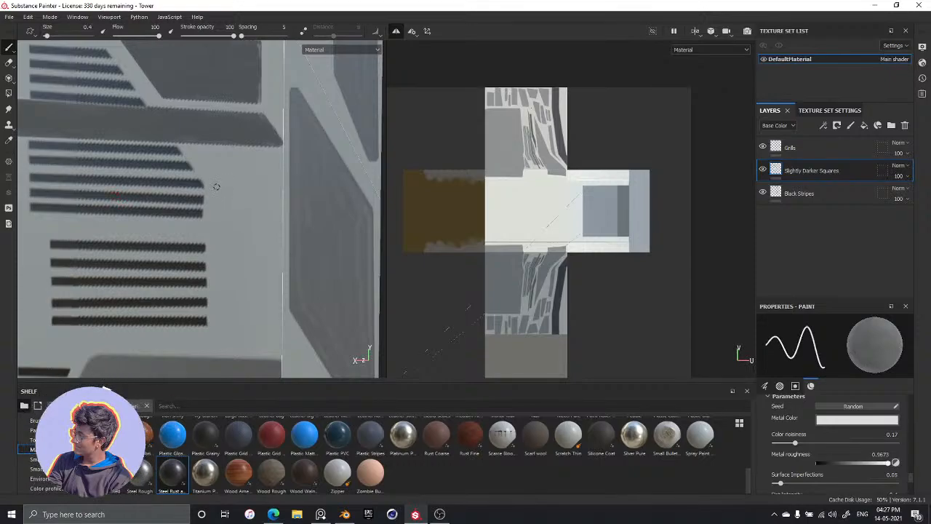
pyautogui.press('shift')
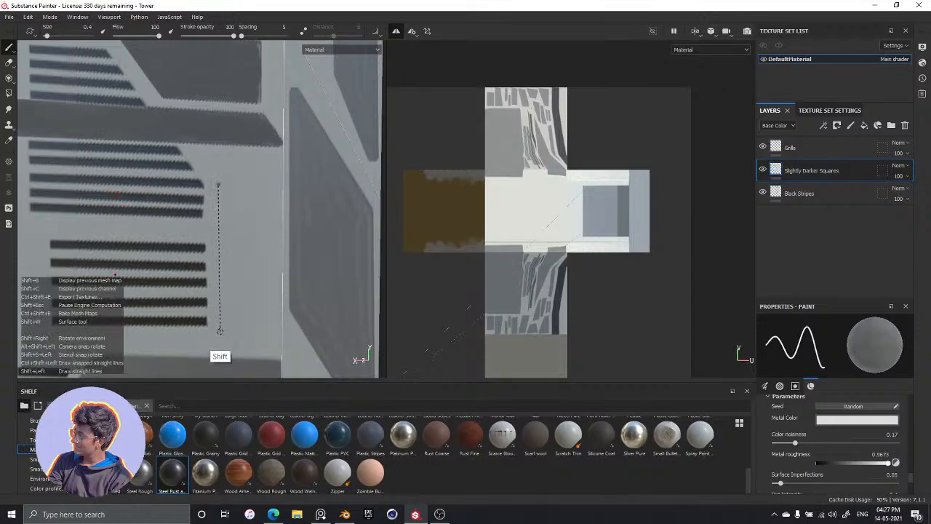
pyautogui.keyDown('shift'); pyautogui.click(218, 341); pyautogui.keyUp('shift')
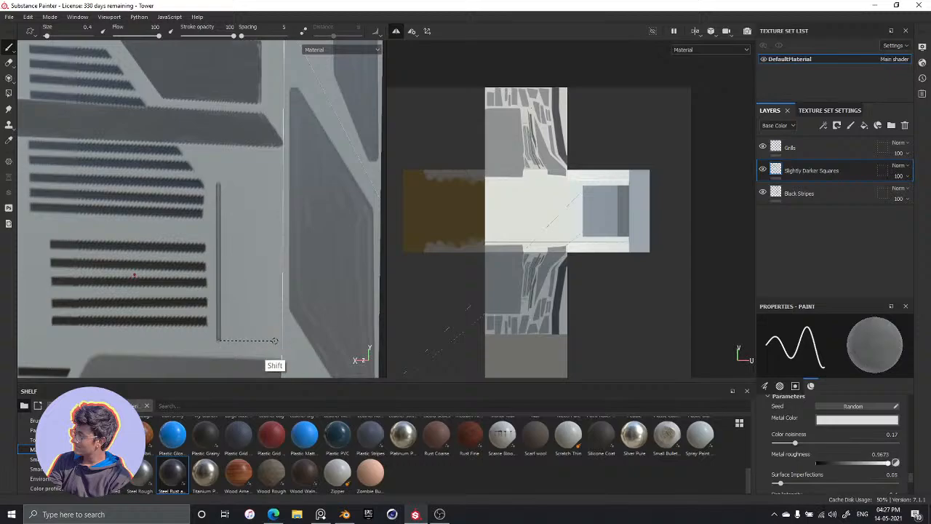
pyautogui.keyDown('shift'); pyautogui.click(274, 342); pyautogui.keyUp('shift')
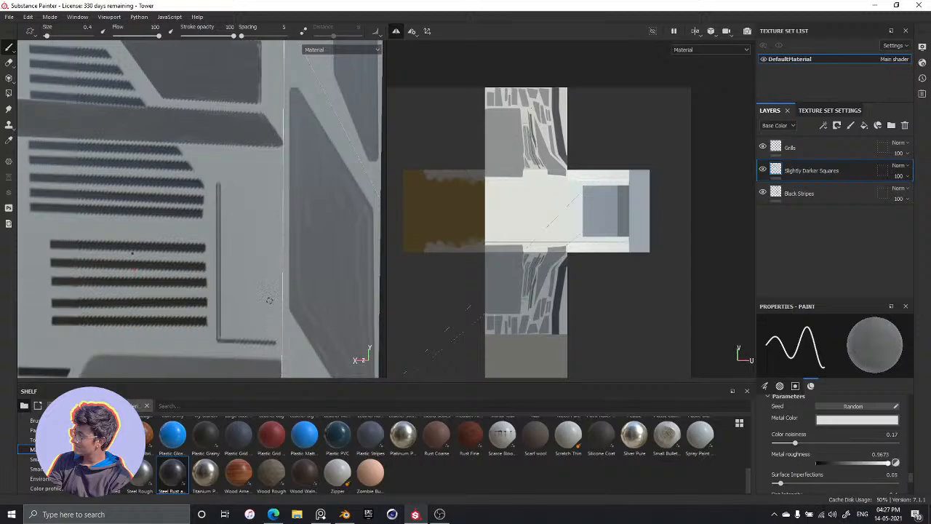
pyautogui.keyDown('shift'); pyautogui.click(273, 185); pyautogui.keyUp('shift')
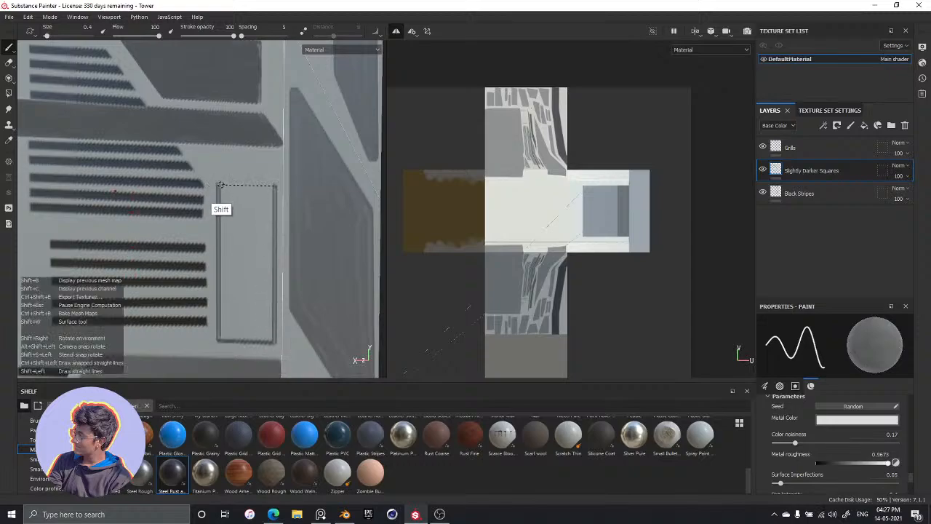
pyautogui.keyDown('shift'); pyautogui.click(218, 186); pyautogui.keyUp('shift')
# Enlarge the brush to size 2.04 and fill in the tall rectangular panel
pyautogui.press(']')
pyautogui.moveTo(236, 206)
pyautogui.mouseDown()
pyautogui.moveTo(246, 262)
pyautogui.moveTo(252, 232)
pyautogui.moveTo(269, 248)
pyautogui.moveTo(260, 275)
pyautogui.mouseUp()
pyautogui.moveTo(229, 240)
pyautogui.mouseDown()
pyautogui.moveTo(225, 190)
pyautogui.moveTo(232, 199)
pyautogui.mouseUp()
pyautogui.moveTo(238, 268)
pyautogui.mouseDown()
pyautogui.moveTo(232, 211)
pyautogui.moveTo(231, 282)
pyautogui.moveTo(230, 222)
pyautogui.mouseUp()
pyautogui.moveTo(232, 289); pyautogui.dragTo(231, 286)
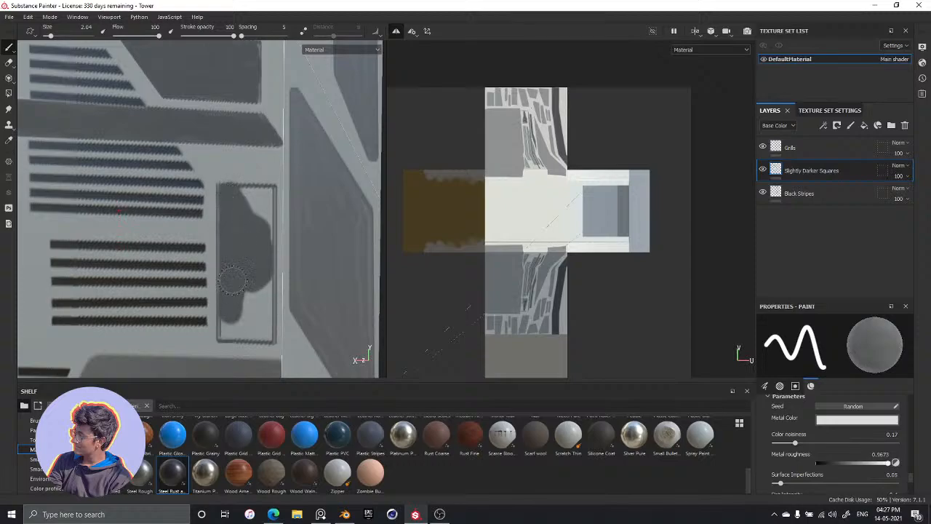
pyautogui.moveTo(234, 322)
pyautogui.mouseDown()
pyautogui.moveTo(266, 304)
pyautogui.moveTo(254, 289)
pyautogui.mouseUp()
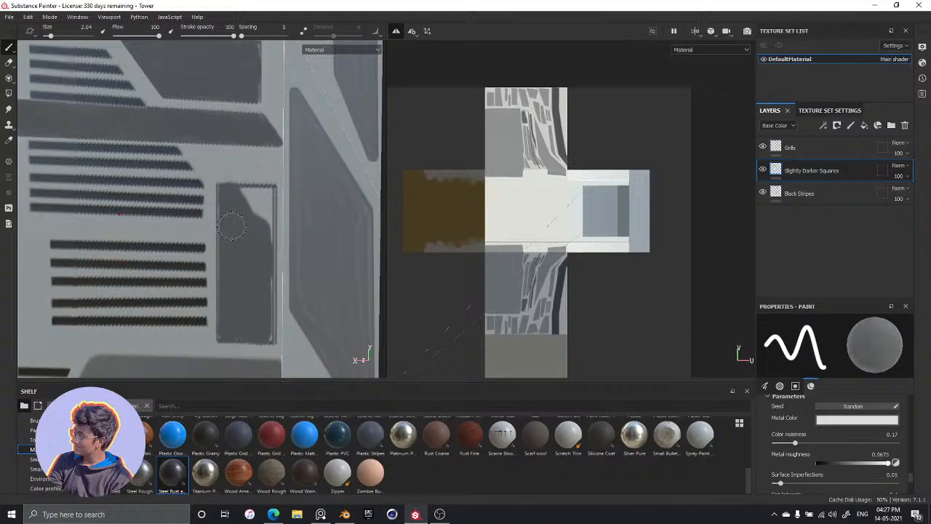
pyautogui.moveTo(242, 224)
pyautogui.mouseDown()
pyautogui.moveTo(240, 202)
pyautogui.moveTo(258, 204)
pyautogui.moveTo(240, 196)
pyautogui.moveTo(261, 204)
pyautogui.moveTo(254, 233)
pyautogui.moveTo(259, 197)
pyautogui.mouseUp()
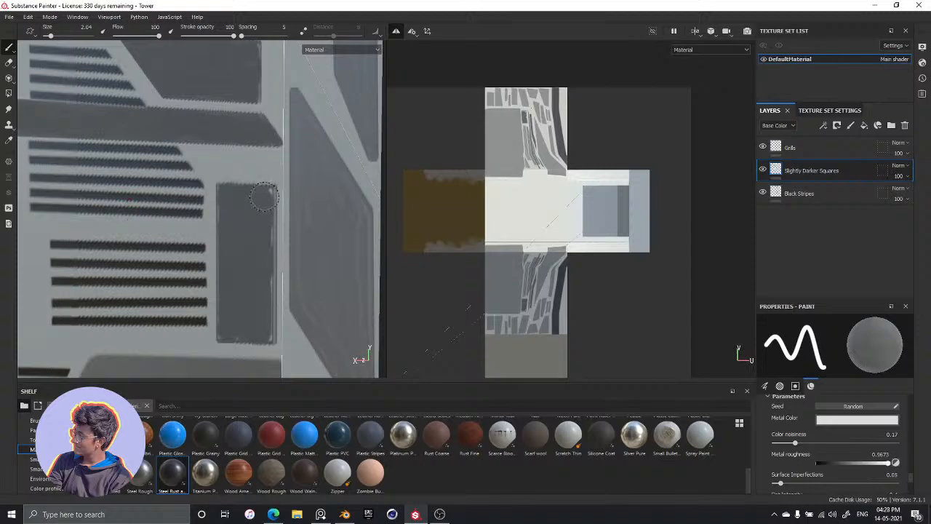
# Reduce the brush to size 1.06 and clean up the tall panel's left and right edges with straight strokes
pyautogui.press('[')
pyautogui.press('[')
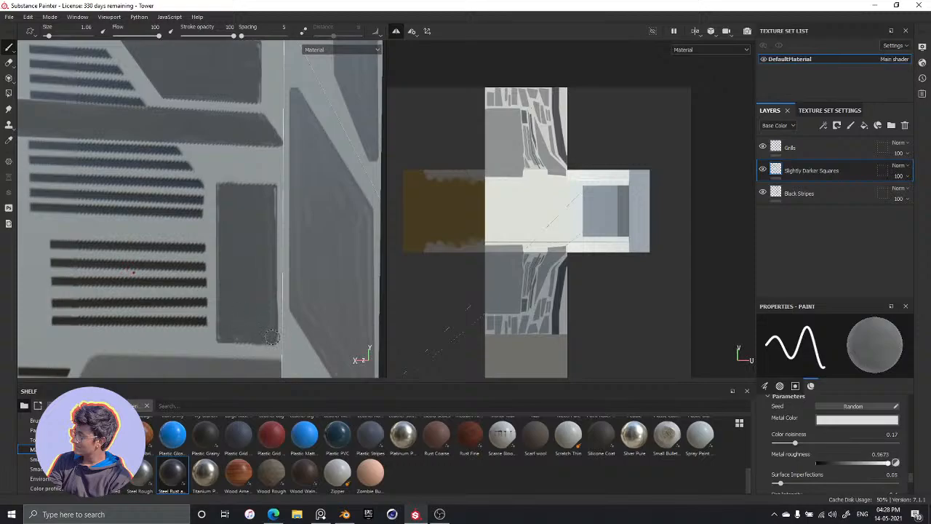
pyautogui.keyDown('shift'); pyautogui.click(273, 191); pyautogui.keyUp('shift')
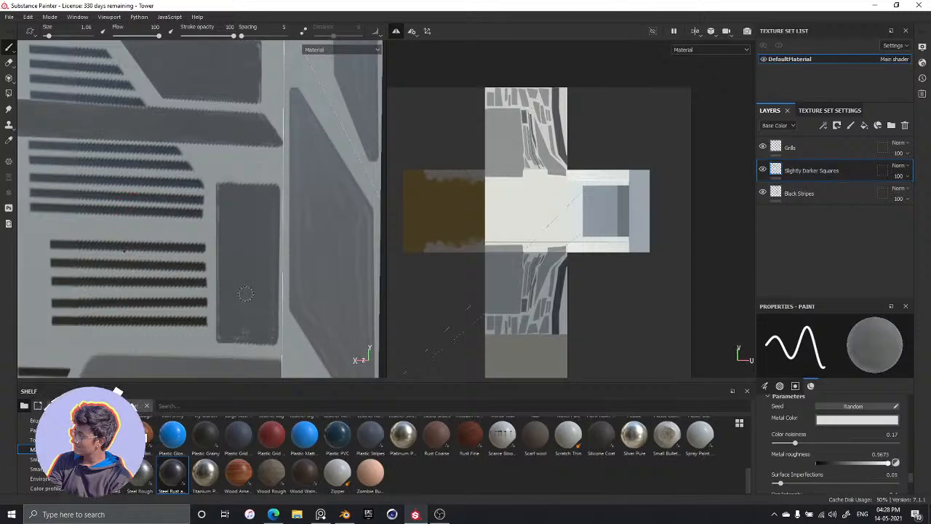
pyautogui.press(']')
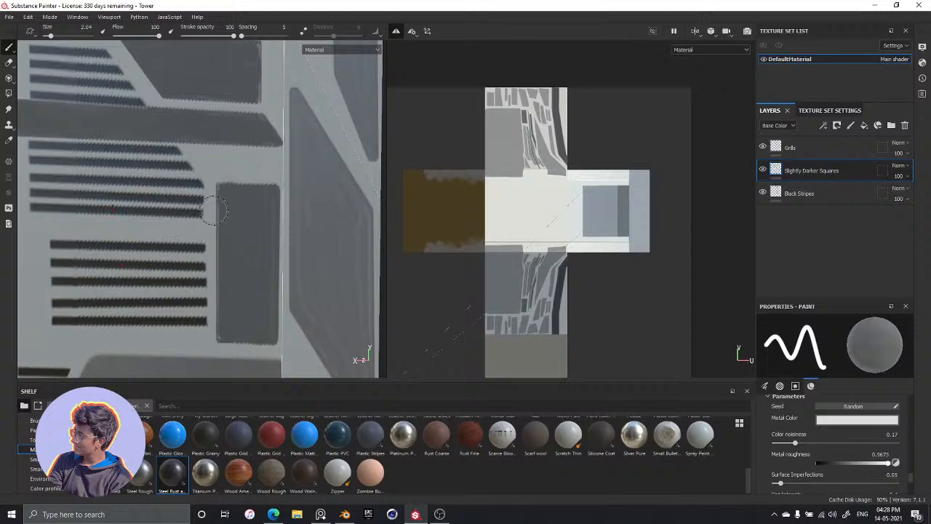
pyautogui.press('[')
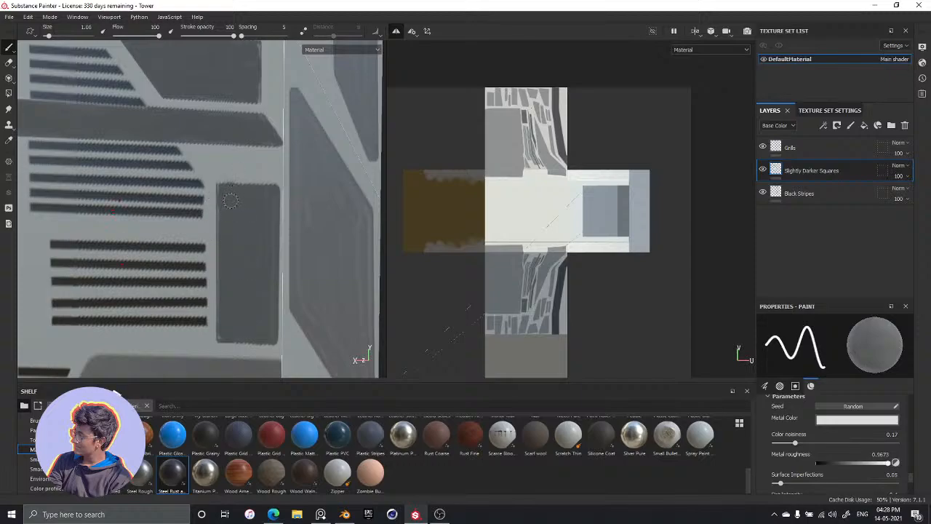
pyautogui.press('shift')
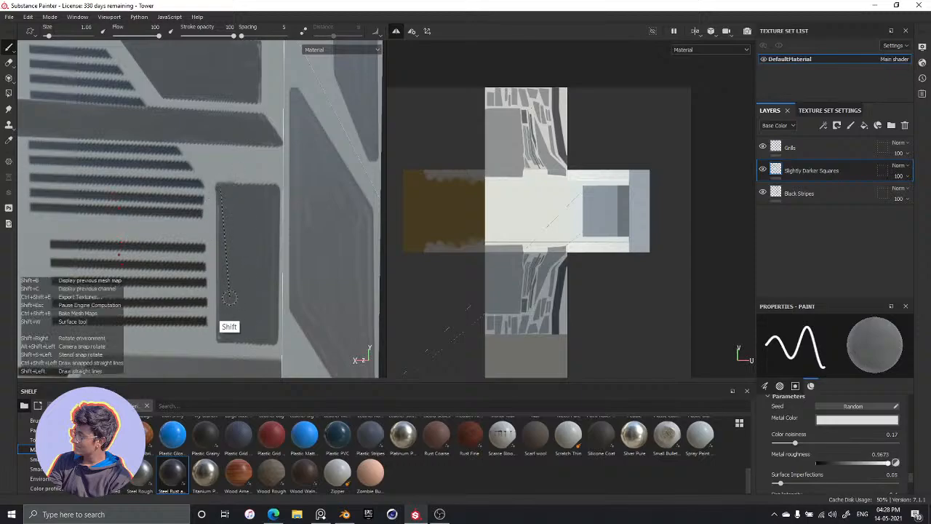
pyautogui.keyDown('shift'); pyautogui.click(220, 336); pyautogui.keyUp('shift')
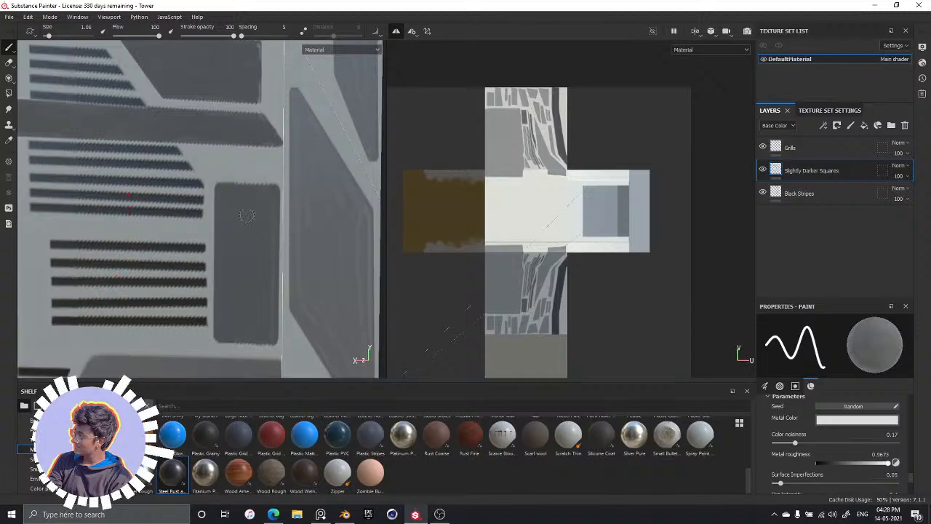
# Examine the new panels and grills across the whole tower, from its base to its top and from several sides
pyautogui.scroll(-5, 233, 245)
pyautogui.scroll(-2, 233, 244)
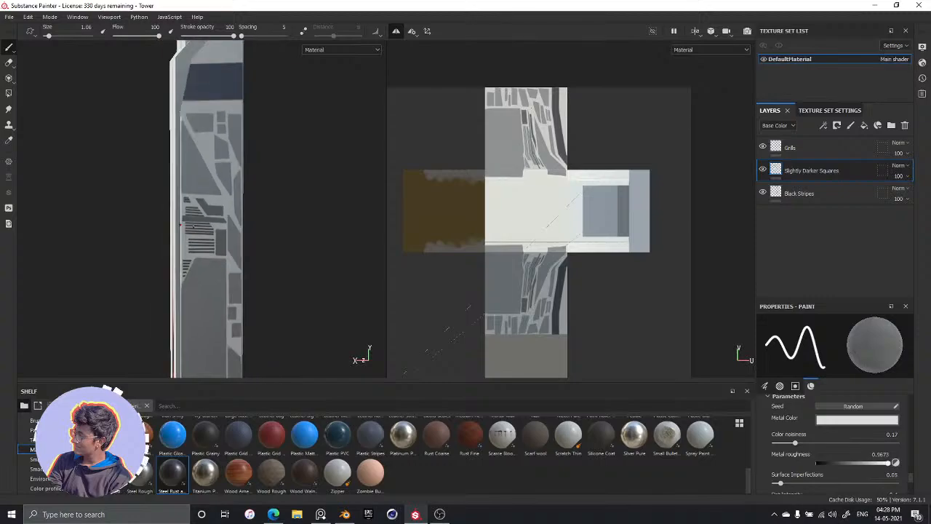
pyautogui.keyDown('alt'); pyautogui.moveTo(208, 258); pyautogui.dragTo(225, 247); pyautogui.keyUp('alt')
pyautogui.scroll(-4, 196, 212)
pyautogui.scroll(2, 196, 212)
pyautogui.scroll(3, 197, 212)
pyautogui.keyDown('alt'); pyautogui.moveTo(197, 213); pyautogui.dragTo(234, 151, button='middle'); pyautogui.keyUp('alt')
pyautogui.scroll(-2, 233, 151)
pyautogui.keyDown('alt'); pyautogui.moveTo(233, 175); pyautogui.dragTo(228, 207); pyautogui.keyUp('alt')
pyautogui.keyDown('alt'); pyautogui.moveTo(229, 206); pyautogui.dragTo(232, 148, button='middle'); pyautogui.keyUp('alt')
pyautogui.keyDown('alt'); pyautogui.moveTo(232, 205); pyautogui.dragTo(241, 221); pyautogui.keyUp('alt')
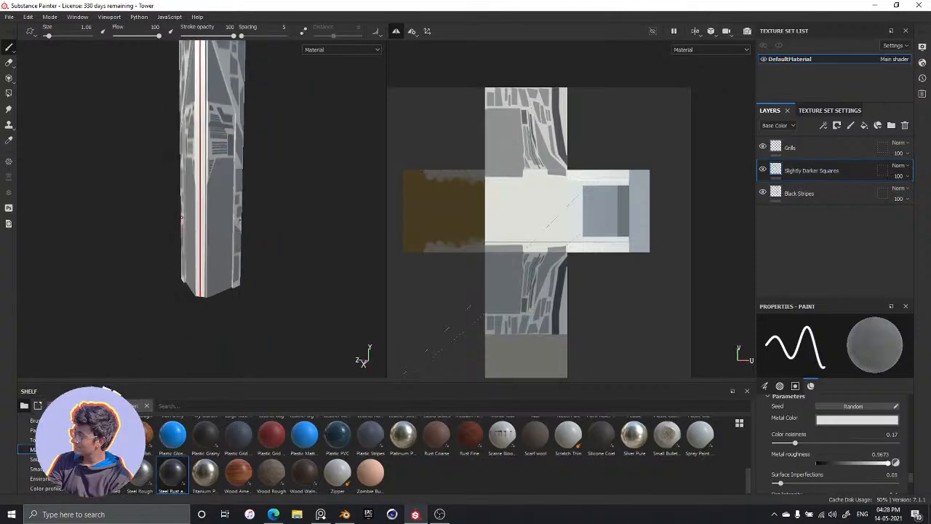
pyautogui.scroll(3, 242, 220)
pyautogui.keyDown('alt'); pyautogui.moveTo(252, 163); pyautogui.dragTo(212, 230); pyautogui.keyUp('alt')
pyautogui.scroll(-2, 186, 148)
pyautogui.scroll(3, 201, 176)
pyautogui.keyDown('alt'); pyautogui.moveTo(213, 154); pyautogui.dragTo(166, 226); pyautogui.keyUp('alt')
pyautogui.keyDown('alt'); pyautogui.moveTo(155, 165); pyautogui.dragTo(169, 240, button='middle'); pyautogui.keyUp('alt')
pyautogui.keyDown('alt'); pyautogui.moveTo(175, 267); pyautogui.dragTo(158, 260); pyautogui.keyUp('alt')
pyautogui.keyDown('alt'); pyautogui.moveTo(208, 228); pyautogui.dragTo(230, 204, button='middle'); pyautogui.keyUp('alt')
pyautogui.keyDown('alt'); pyautogui.moveTo(230, 204); pyautogui.dragTo(245, 208); pyautogui.keyUp('alt')
pyautogui.keyDown('alt'); pyautogui.moveTo(184, 251); pyautogui.dragTo(226, 233, button='middle'); pyautogui.keyUp('alt')
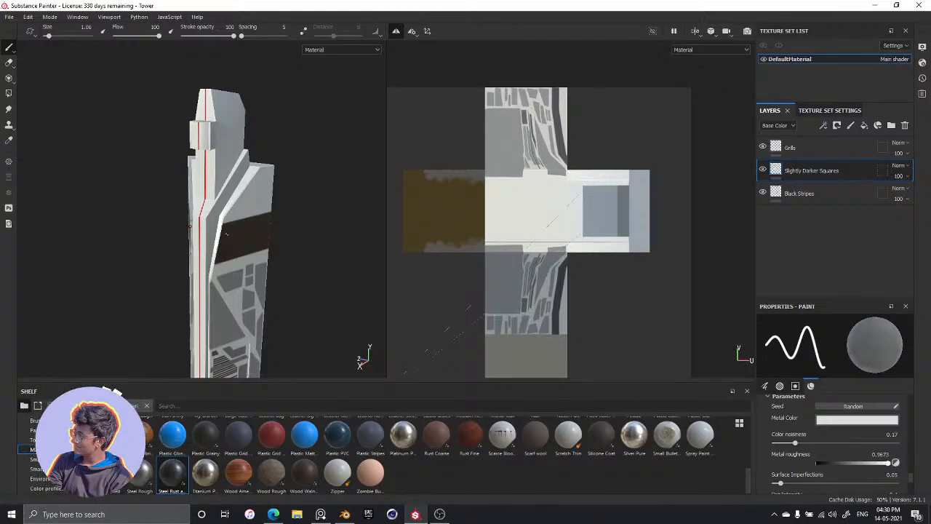
pyautogui.scroll(1, 207, 131)
pyautogui.scroll(-3, 247, 189)
pyautogui.scroll(6, 265, 227)
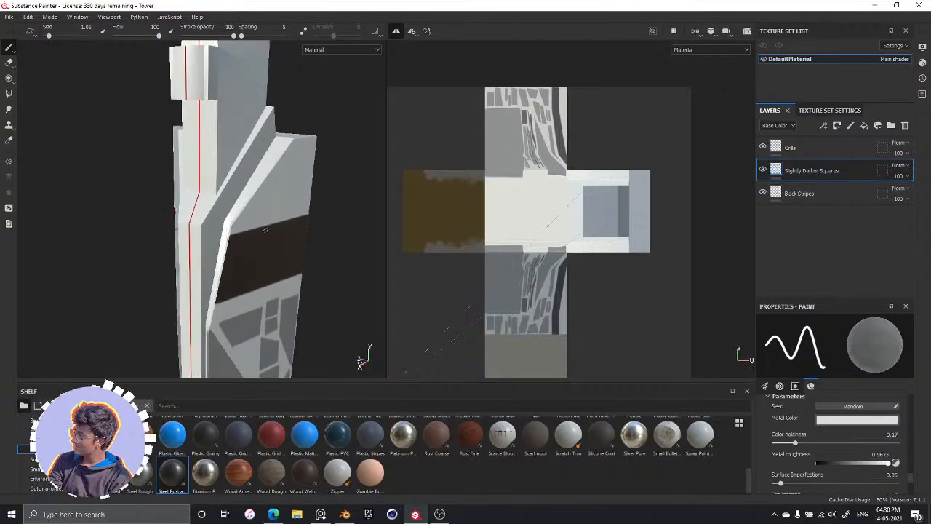
pyautogui.moveTo(266, 229)
pyautogui.keyDown('alt'); pyautogui.mouseDown()
pyautogui.moveTo(187, 233)
pyautogui.moveTo(283, 223)
pyautogui.moveTo(122, 239)
pyautogui.moveTo(322, 299)
pyautogui.moveTo(200, 245)
pyautogui.moveTo(283, 211)
pyautogui.moveTo(227, 228)
pyautogui.moveTo(238, 253)
pyautogui.moveTo(268, 253)
pyautogui.moveTo(302, 138)
pyautogui.moveTo(265, 230)
pyautogui.mouseUp(); pyautogui.keyUp('alt')
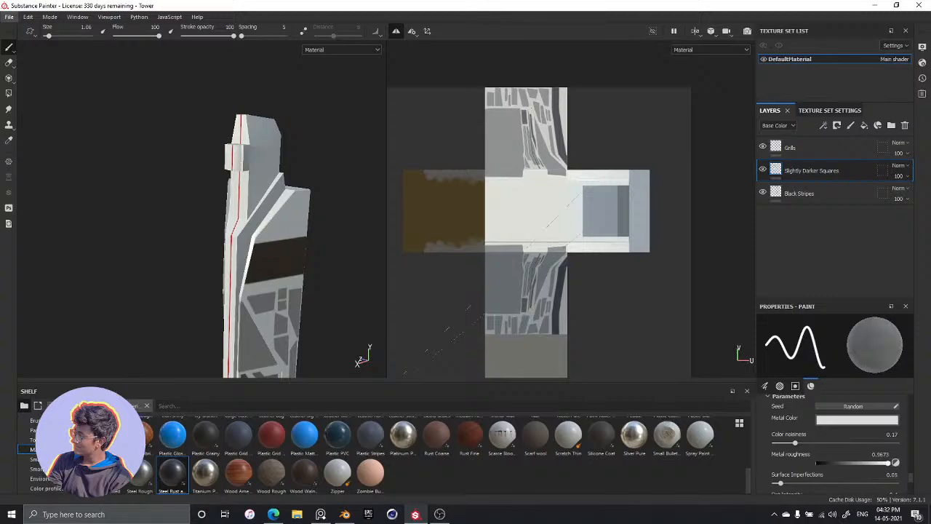
pyautogui.keyDown('alt'); pyautogui.moveTo(297, 198); pyautogui.dragTo(271, 212); pyautogui.keyUp('alt')
pyautogui.keyDown('alt'); pyautogui.moveTo(288, 159); pyautogui.dragTo(268, 164, button='middle'); pyautogui.keyUp('alt')
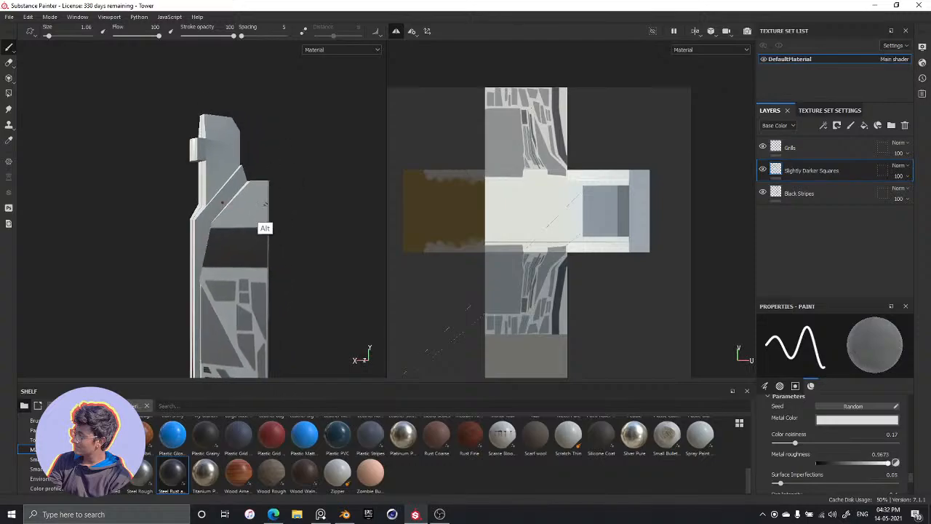
# Switch to the reference image board and examine the tower's panels, stripes and silhouette across the concept images
pyautogui.hotkey('alt', 'Tab')
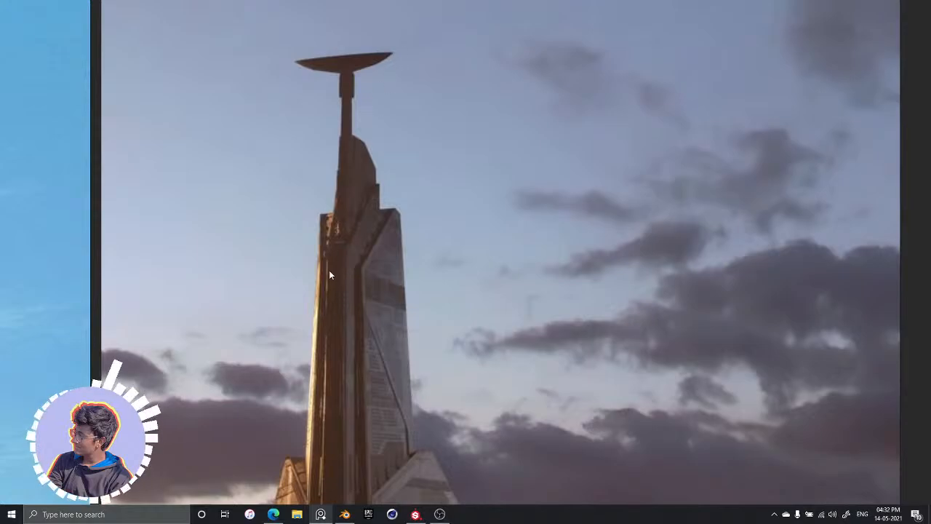
pyautogui.moveTo(363, 267); pyautogui.dragTo(379, 100, button='middle')
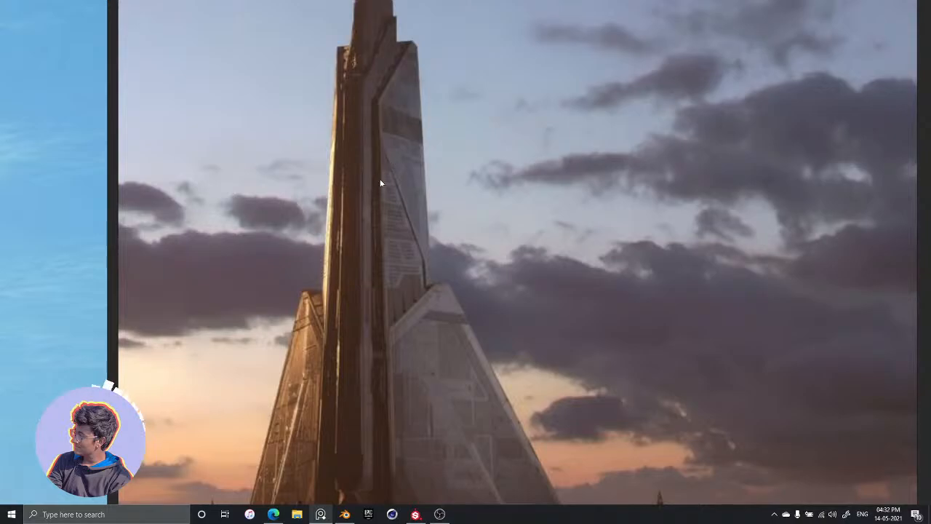
pyautogui.scroll(-6, 367, 160)
pyautogui.moveTo(341, 259); pyautogui.dragTo(482, 122, button='middle')
pyautogui.scroll(4, 298, 300)
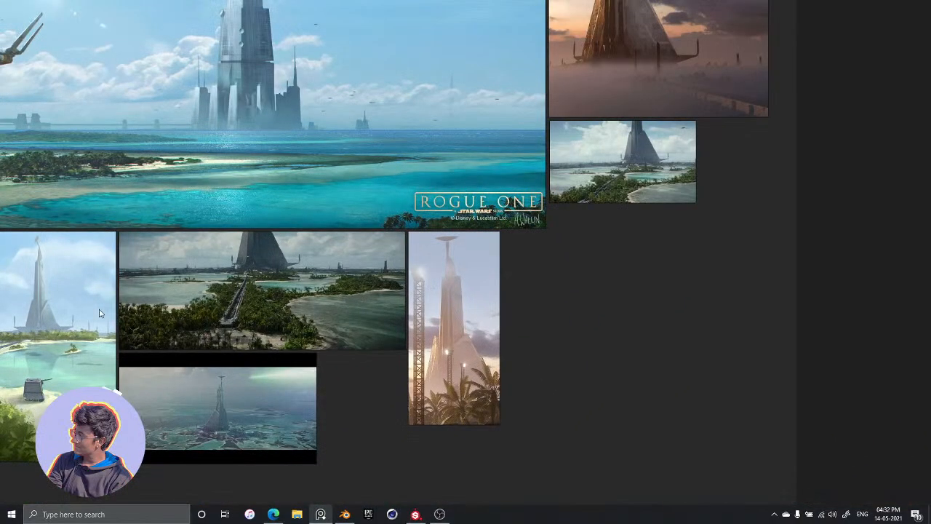
pyautogui.scroll(5, 40, 262)
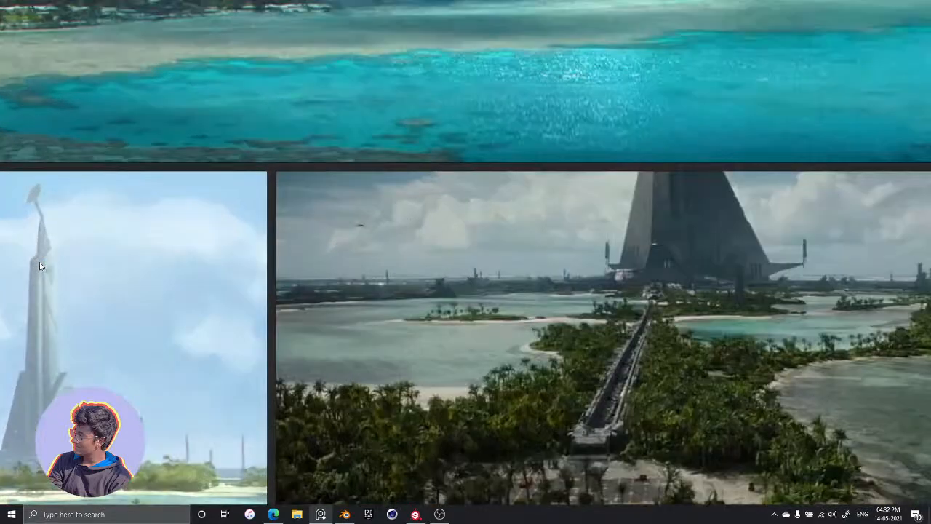
pyautogui.scroll(5, 40, 262)
pyautogui.moveTo(39, 262); pyautogui.dragTo(264, 265, button='middle')
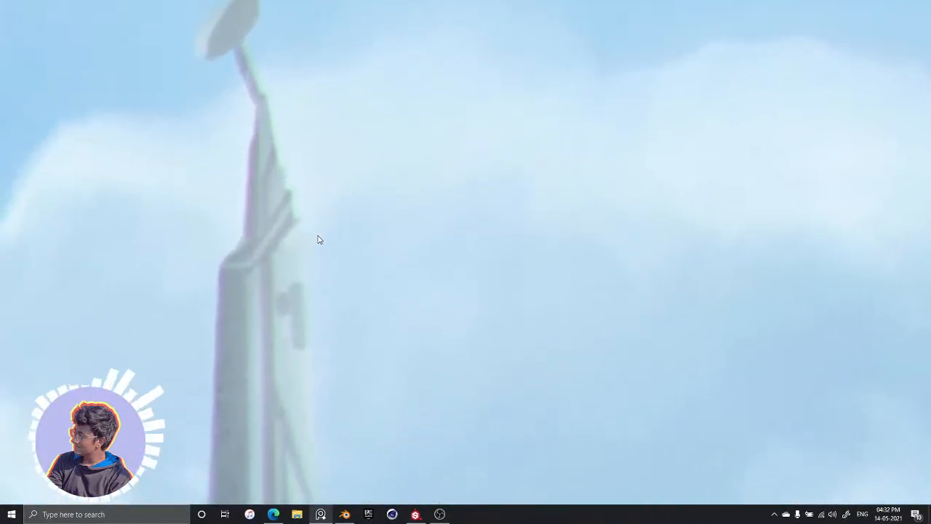
pyautogui.scroll(-6, 314, 244)
pyautogui.scroll(-4, 315, 254)
pyautogui.scroll(4, 337, 259)
pyautogui.scroll(-3, 339, 258)
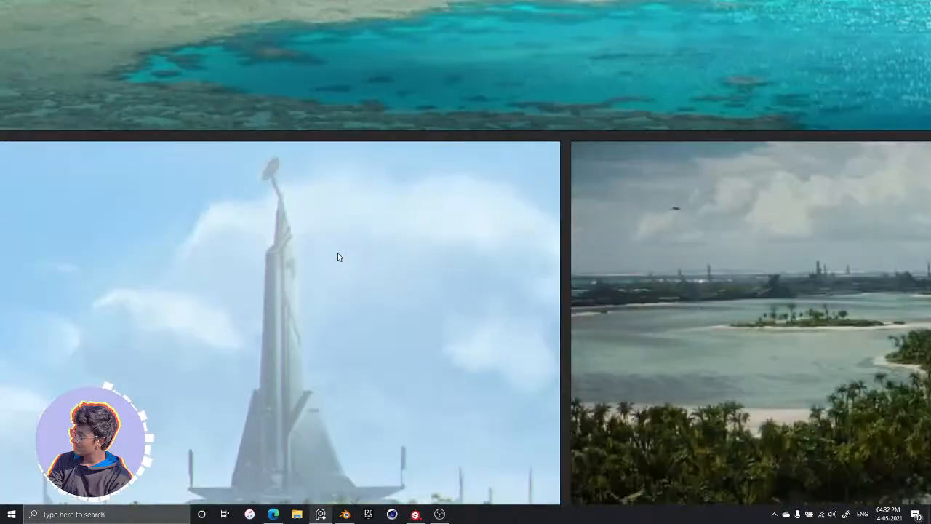
pyautogui.scroll(-6, 580, 183)
pyautogui.moveTo(573, 160); pyautogui.dragTo(465, 211, button='middle')
pyautogui.scroll(6, 444, 218)
pyautogui.scroll(-6, 438, 223)
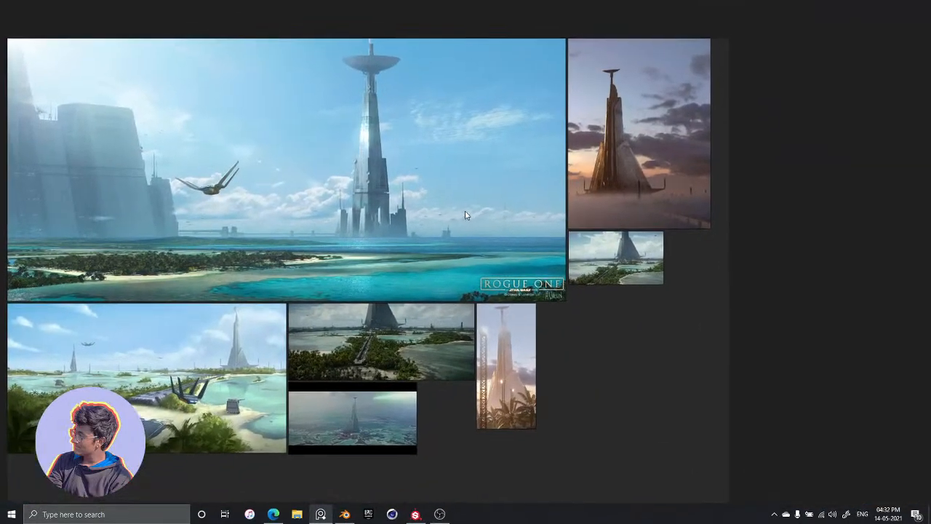
# Return to Substance Painter and examine the painted panels and dark band on the tower from several angles
pyautogui.hotkey('alt', 'Tab')
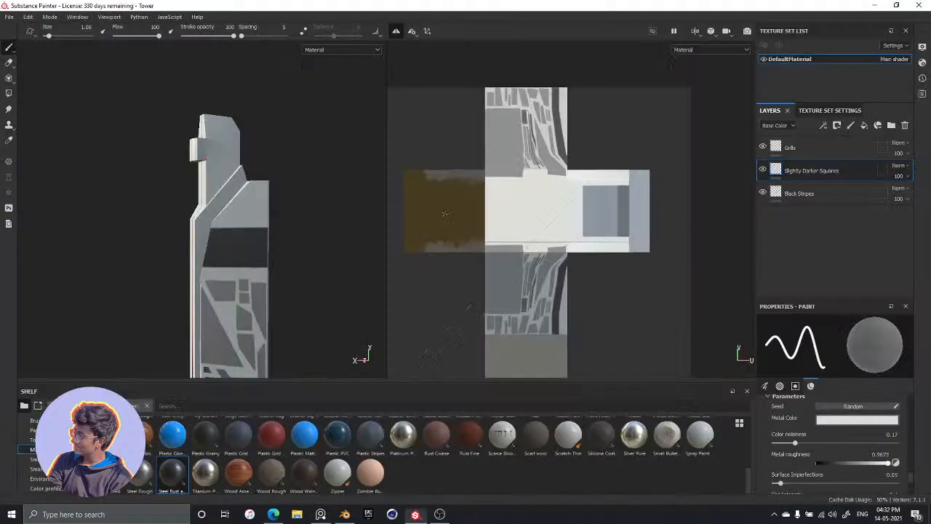
pyautogui.keyDown('alt'); pyautogui.moveTo(304, 314); pyautogui.dragTo(321, 271); pyautogui.keyUp('alt')
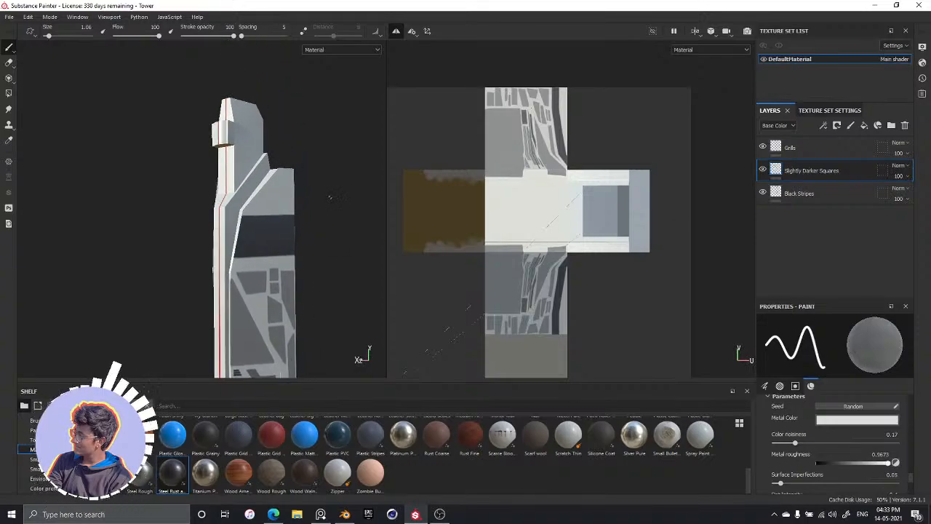
pyautogui.keyDown('alt'); pyautogui.moveTo(293, 230); pyautogui.dragTo(352, 130); pyautogui.keyUp('alt')
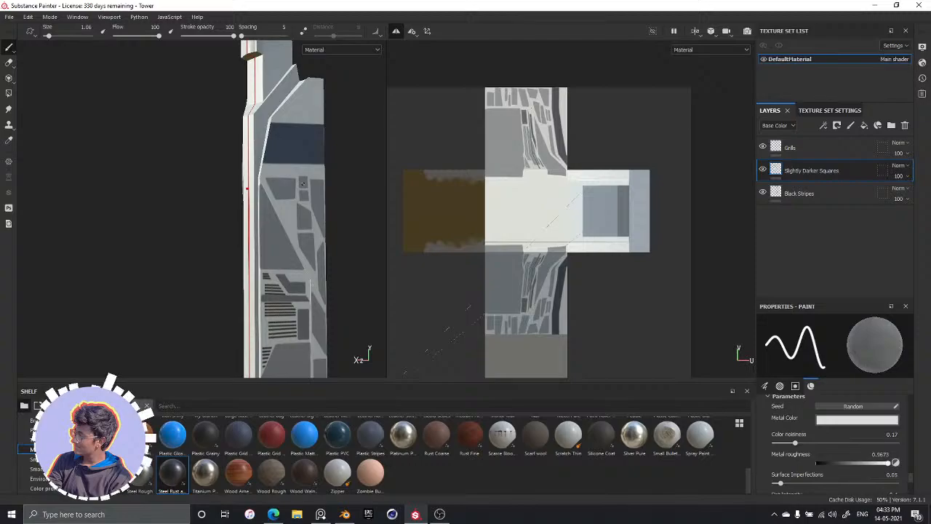
pyautogui.scroll(2, 219, 195)
pyautogui.scroll(-3, 217, 196)
pyautogui.scroll(-3, 218, 197)
pyautogui.keyDown('alt'); pyautogui.moveTo(241, 217); pyautogui.dragTo(272, 229); pyautogui.keyUp('alt')
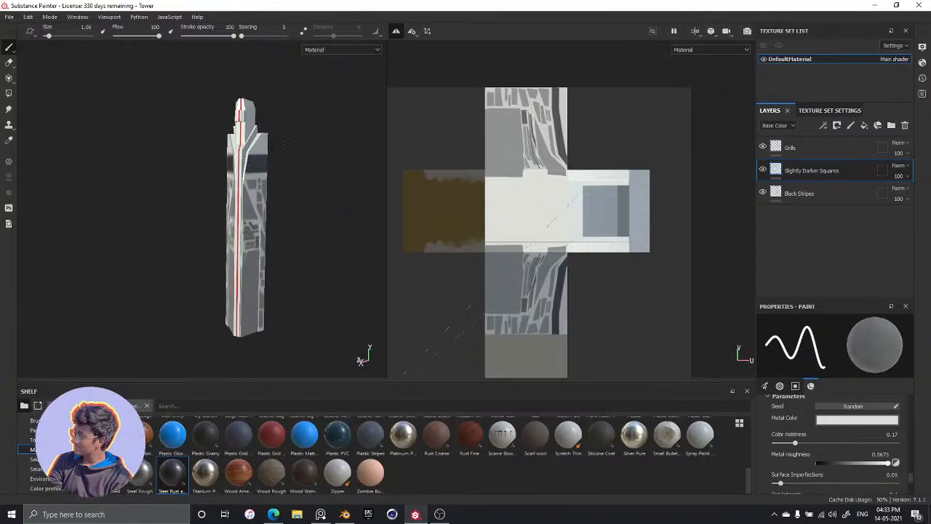
pyautogui.scroll(-1, 267, 227)
pyautogui.scroll(5, 244, 145)
pyautogui.keyDown('alt'); pyautogui.moveTo(244, 146); pyautogui.dragTo(299, 217); pyautogui.keyUp('alt')
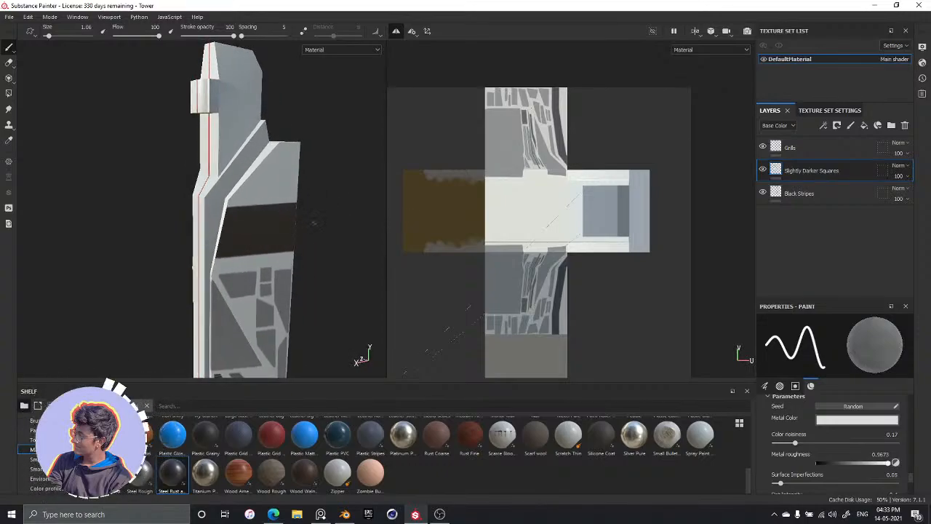
# Add a fill layer and place it beneath the Black Stripes layer
pyautogui.click(854, 153)
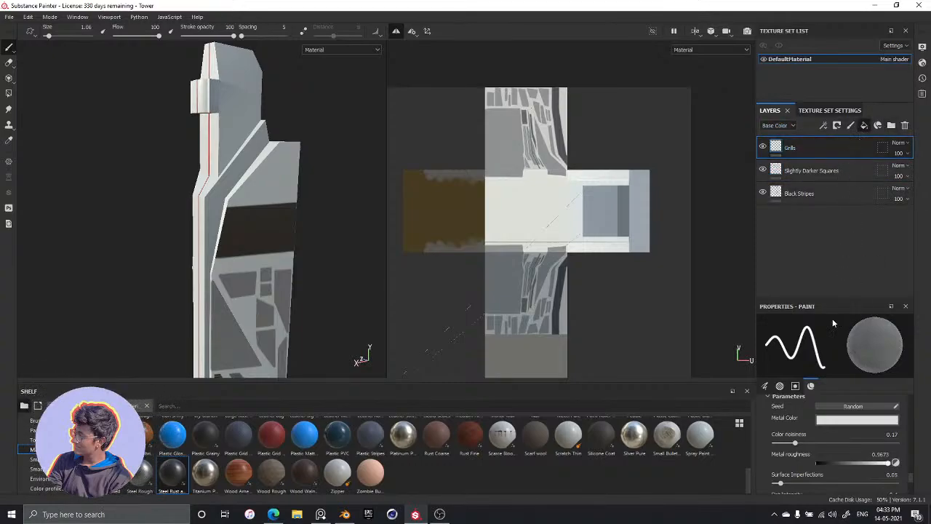
pyautogui.click(864, 126)
pyautogui.moveTo(827, 167); pyautogui.dragTo(823, 230)
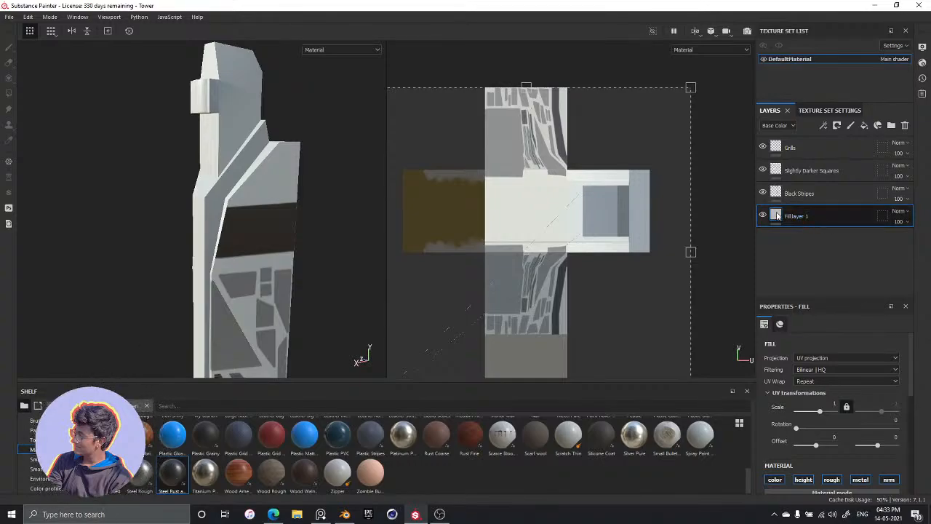
# Set the new fill layer's base color to the grey 888888
pyautogui.scroll(-4, 821, 459)
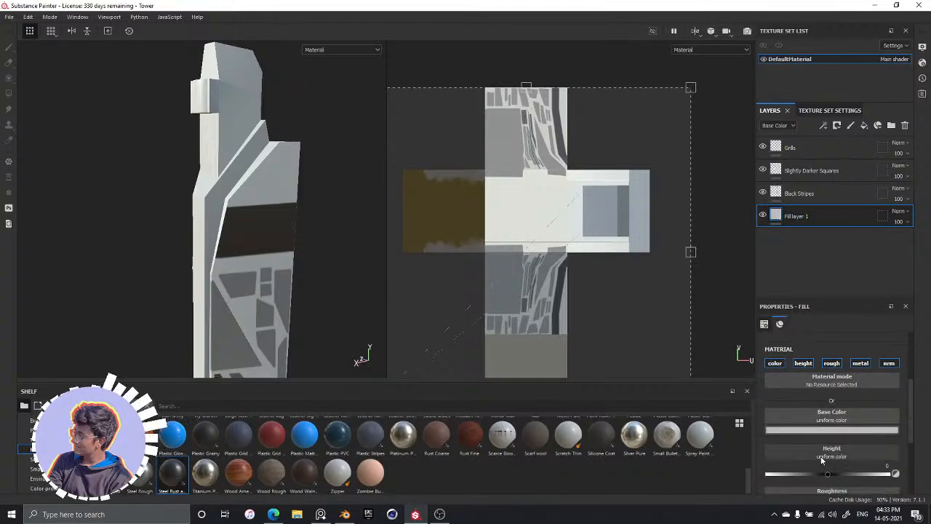
pyautogui.click(822, 430)
pyautogui.moveTo(805, 349); pyautogui.dragTo(792, 362)
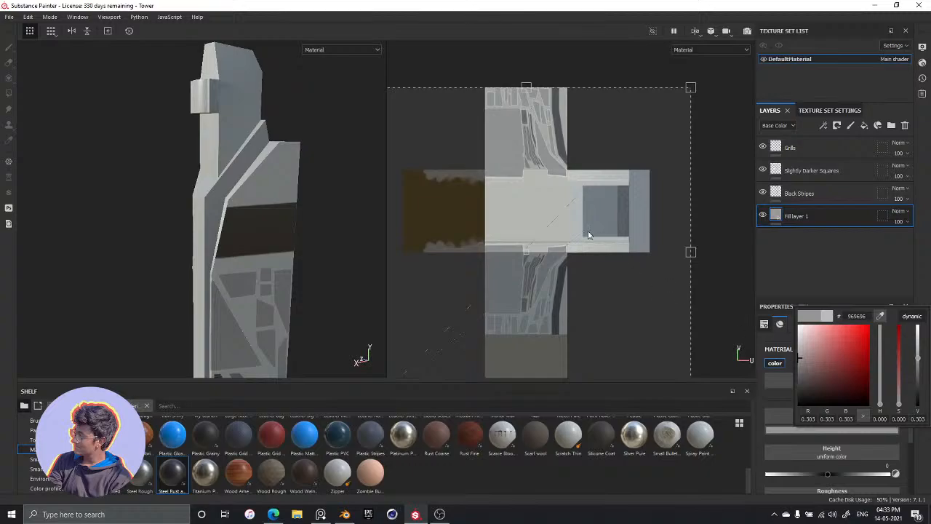
pyautogui.moveTo(798, 354)
pyautogui.mouseDown()
pyautogui.moveTo(798, 374)
pyautogui.moveTo(798, 366)
pyautogui.mouseUp()
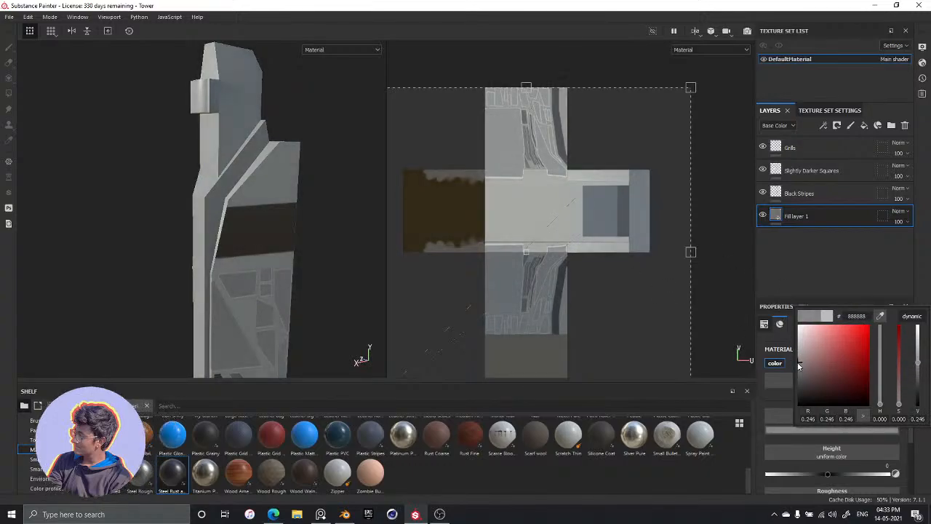
# Examine the tower from all around and up close to judge the grey base against the painted panels
pyautogui.moveTo(323, 246); pyautogui.dragTo(354, 183, button='middle')
pyautogui.keyDown('alt'); pyautogui.moveTo(354, 183); pyautogui.dragTo(320, 275); pyautogui.keyUp('alt')
pyautogui.scroll(3, 239, 277)
pyautogui.scroll(-8, 239, 278)
pyautogui.keyDown('alt'); pyautogui.moveTo(266, 340); pyautogui.dragTo(221, 327); pyautogui.keyUp('alt')
pyautogui.keyDown('alt'); pyautogui.moveTo(222, 327); pyautogui.dragTo(235, 235, button='middle'); pyautogui.keyUp('alt')
pyautogui.scroll(4, 235, 234)
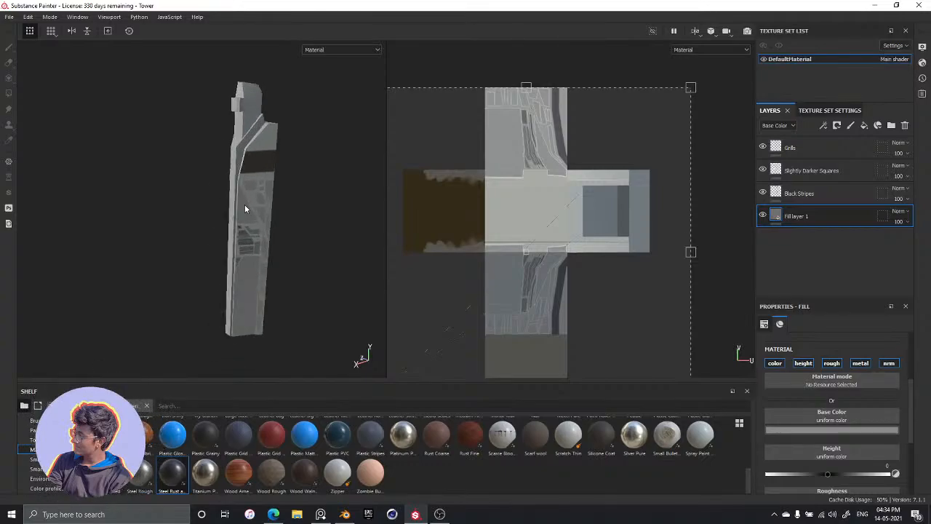
pyautogui.scroll(1, 244, 203)
pyautogui.keyDown('alt'); pyautogui.moveTo(245, 168); pyautogui.dragTo(204, 224, button='middle'); pyautogui.keyUp('alt')
pyautogui.scroll(-4, 203, 222)
pyautogui.scroll(9, 198, 227)
pyautogui.keyDown('alt'); pyautogui.moveTo(197, 282); pyautogui.dragTo(219, 250); pyautogui.keyUp('alt')
pyautogui.scroll(-3, 218, 229)
pyautogui.scroll(6, 218, 227)
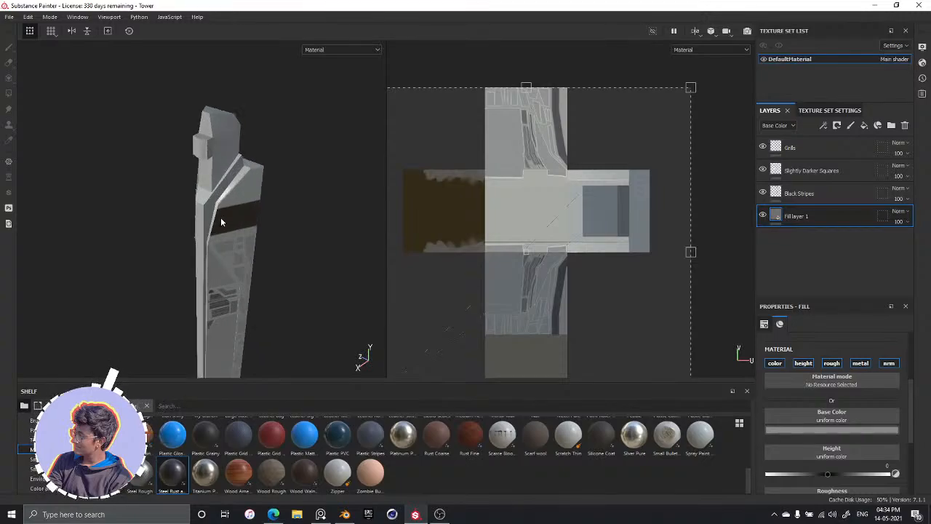
pyautogui.moveTo(239, 181)
pyautogui.keyDown('alt'); pyautogui.mouseDown()
pyautogui.moveTo(222, 172)
pyautogui.moveTo(252, 224)
pyautogui.moveTo(243, 201)
pyautogui.moveTo(251, 193)
pyautogui.mouseUp(); pyautogui.keyUp('alt')
pyautogui.keyDown('alt'); pyautogui.moveTo(254, 176); pyautogui.dragTo(238, 266, button='middle'); pyautogui.keyUp('alt')
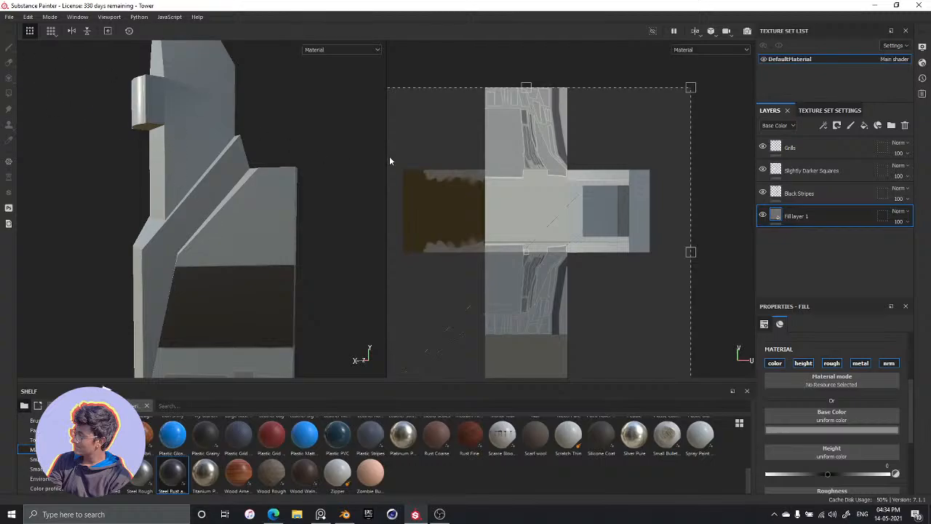
# Select the Slightly Darker Squares layer for painting on the plain area above the tower's dark band
pyautogui.click(803, 170)
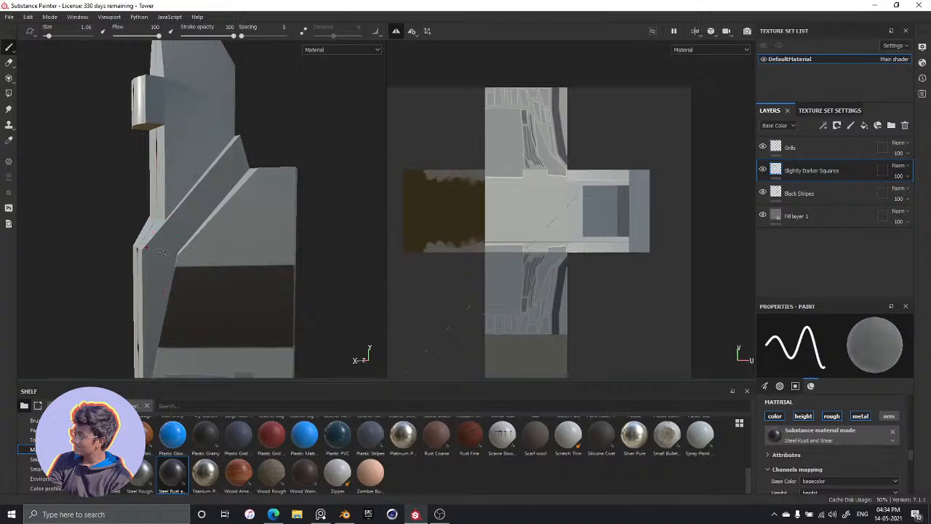
pyautogui.moveTo(183, 268)
pyautogui.keyDown('alt'); pyautogui.mouseDown()
pyautogui.moveTo(318, 248)
pyautogui.moveTo(169, 263)
pyautogui.moveTo(246, 293)
pyautogui.moveTo(225, 284)
pyautogui.moveTo(247, 310)
pyautogui.moveTo(182, 280)
pyautogui.moveTo(199, 275)
pyautogui.moveTo(187, 184)
pyautogui.mouseUp(); pyautogui.keyUp('alt')
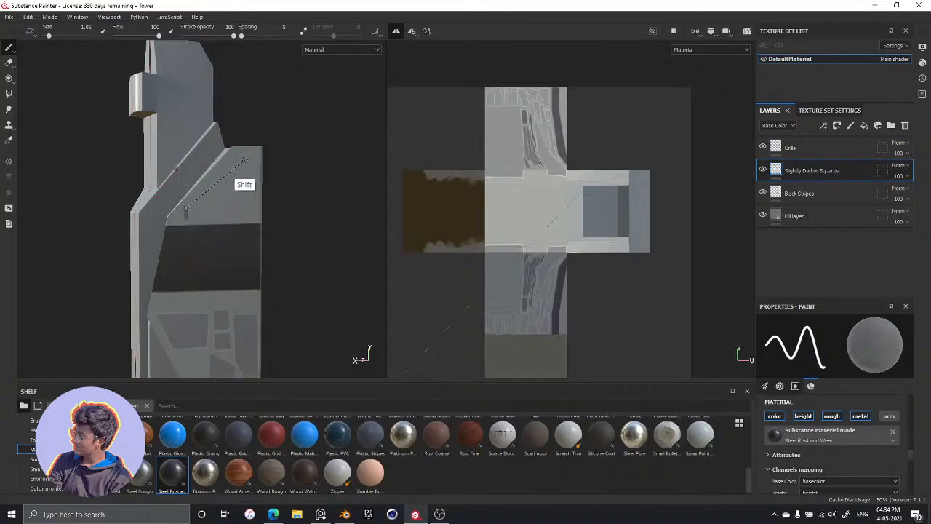
pyautogui.keyDown('shift'); pyautogui.click(231, 157); pyautogui.keyUp('shift')
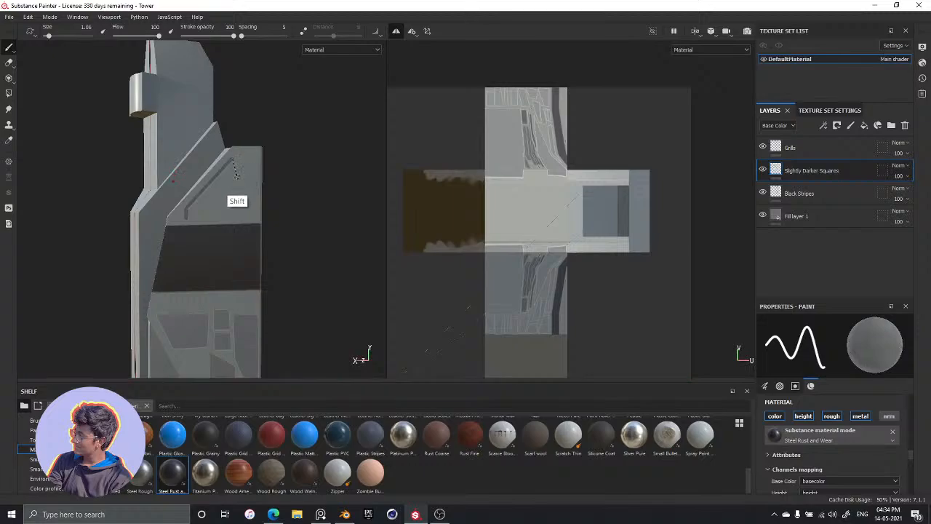
pyautogui.keyDown('shift'); pyautogui.click(229, 215); pyautogui.keyUp('shift')
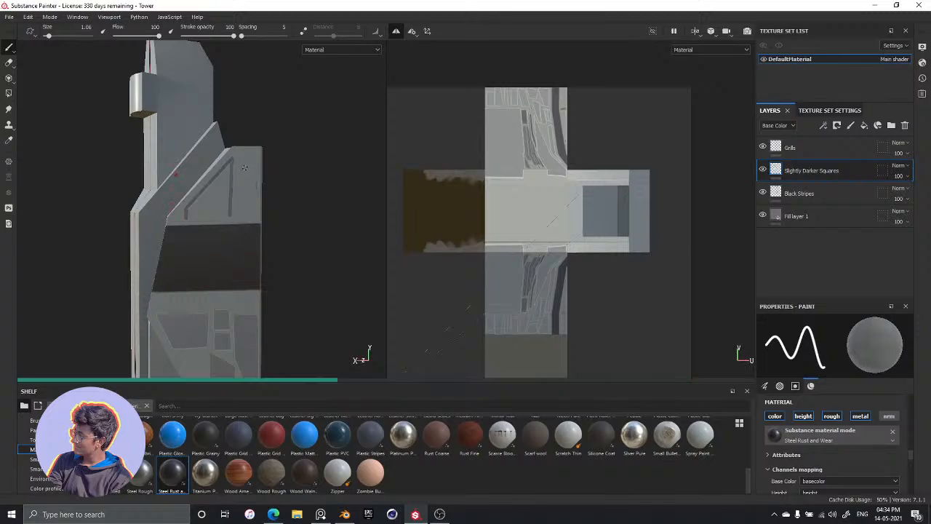
pyautogui.press('ctrl')
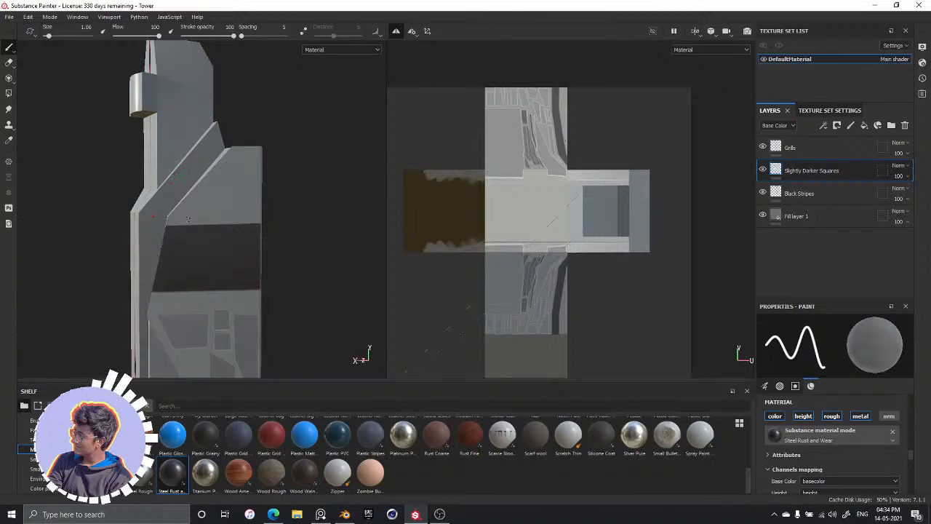
# Outline a closed four-sided panel with straight strokes above the dark band, its slanted side following the diagonal edge
pyautogui.press('shift')
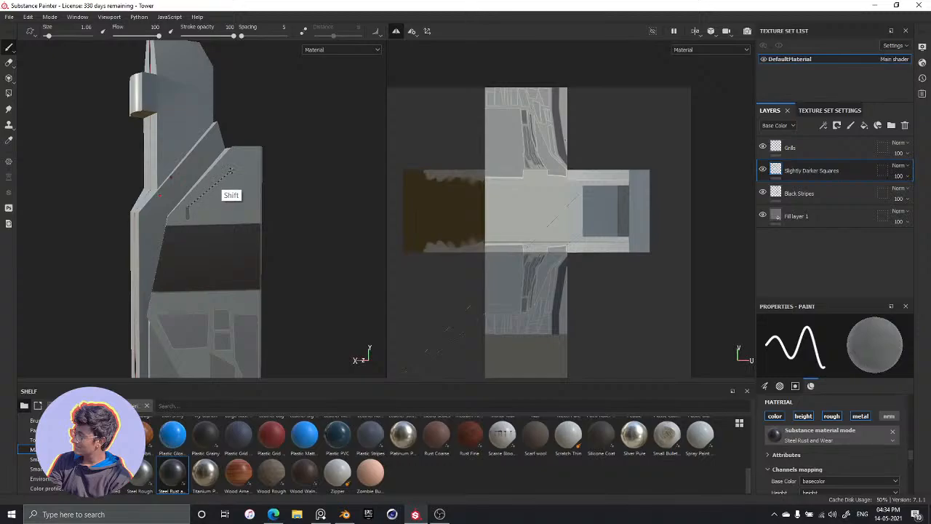
pyautogui.keyDown('shift'); pyautogui.click(229, 162); pyautogui.keyUp('shift')
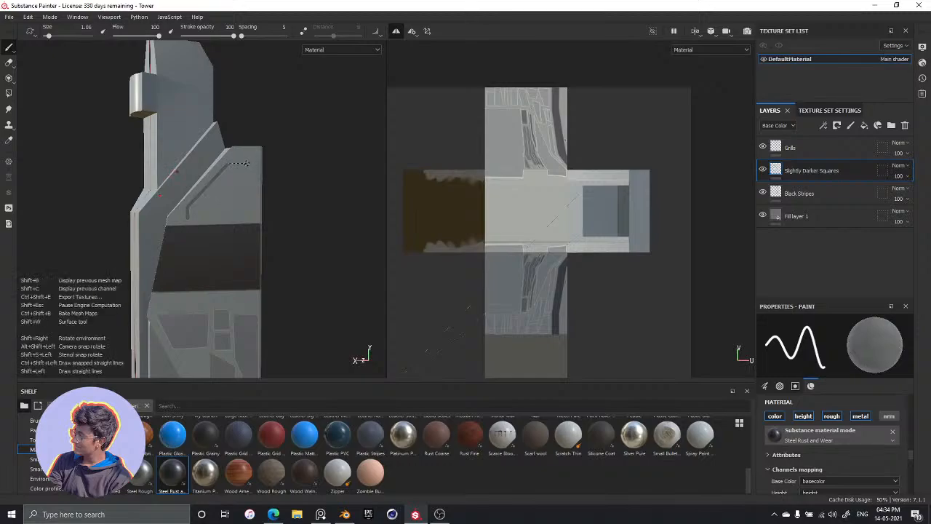
pyautogui.keyDown('shift'); pyautogui.click(247, 164); pyautogui.keyUp('shift')
pyautogui.keyDown('shift'); pyautogui.click(245, 215); pyautogui.keyUp('shift')
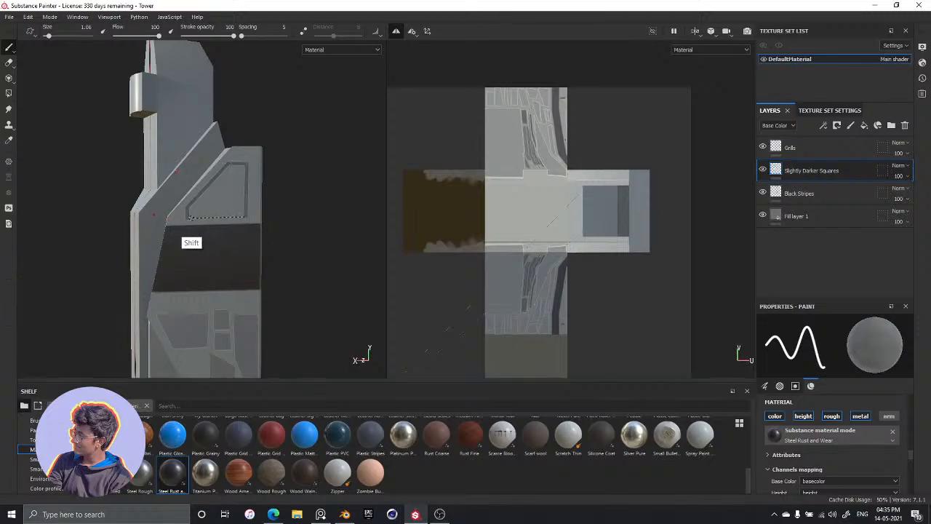
pyautogui.keyDown('shift'); pyautogui.click(188, 216); pyautogui.keyUp('shift')
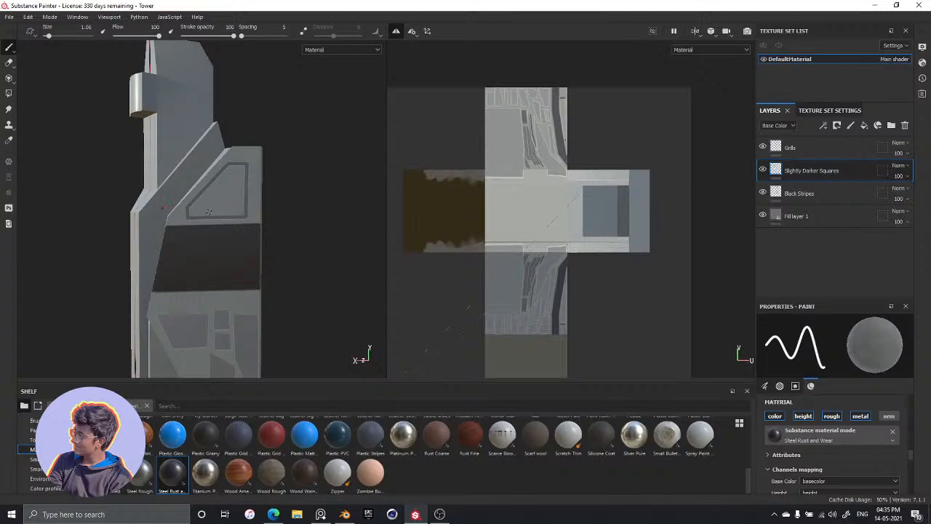
# Enlarge the brush and fill the inside of the outlined panel, reducing the brush to about 2.65 for the remaining gaps
pyautogui.press(']')
pyautogui.press(']')
pyautogui.press(']')
pyautogui.press(']')
pyautogui.press(']')
pyautogui.press(']')
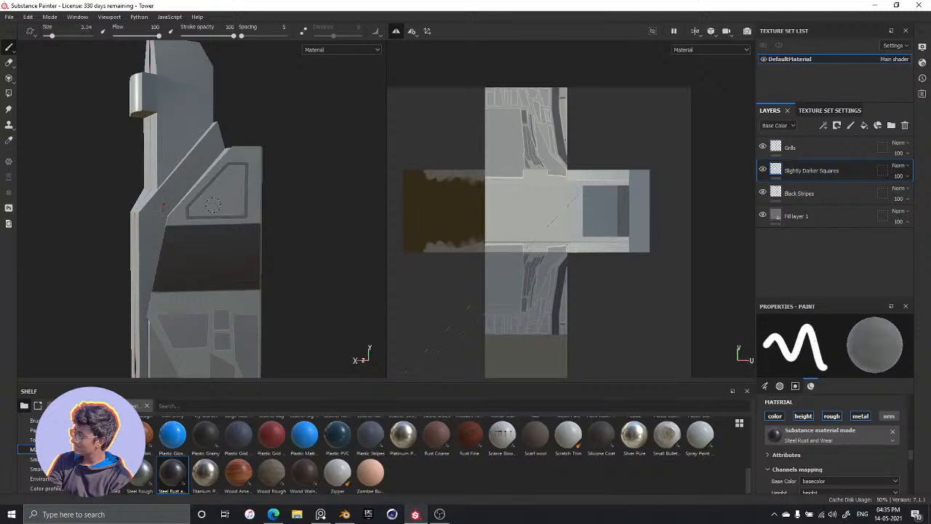
pyautogui.moveTo(226, 183); pyautogui.dragTo(225, 192)
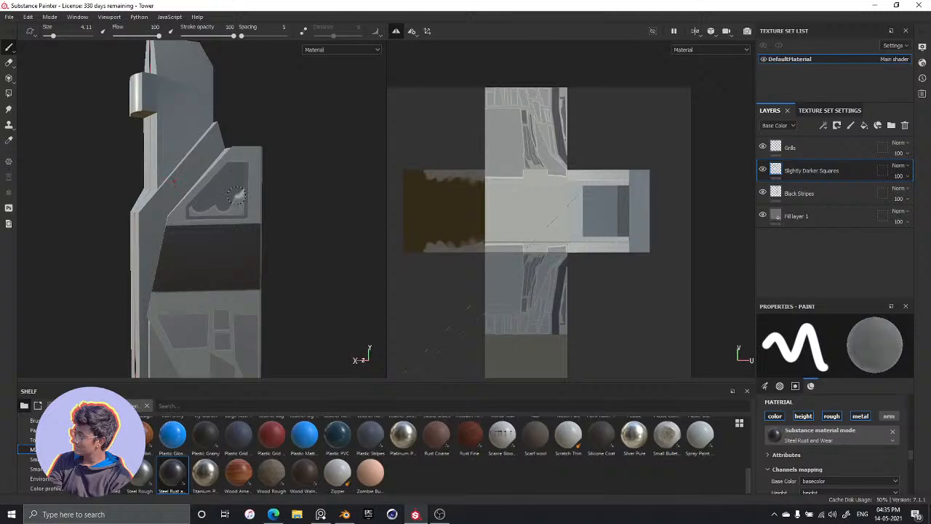
pyautogui.moveTo(213, 208); pyautogui.dragTo(232, 198)
pyautogui.press('[')
pyautogui.press('[')
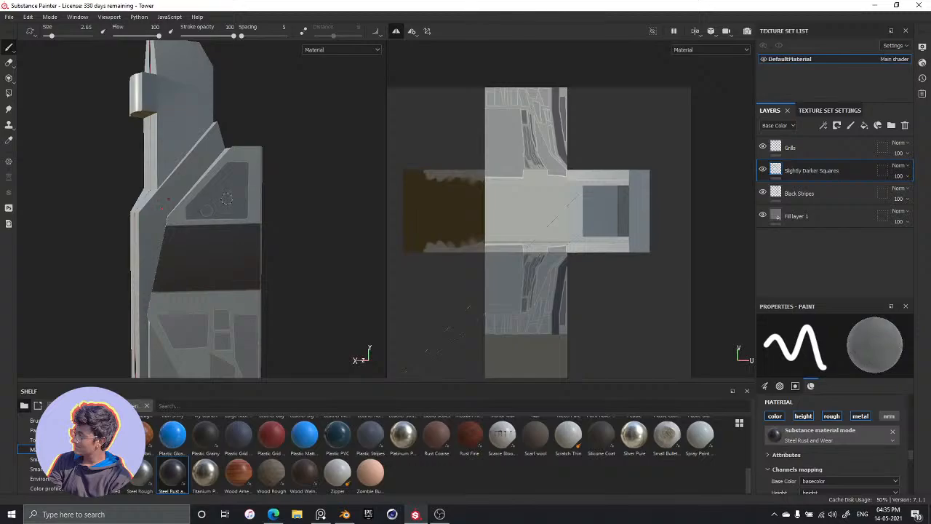
# Reduce the brush to 1.51 and paint a narrow straight vertical strip between the new panel and the face's outer edge
pyautogui.keyDown('alt'); pyautogui.moveTo(283, 199); pyautogui.dragTo(243, 181); pyautogui.keyUp('alt')
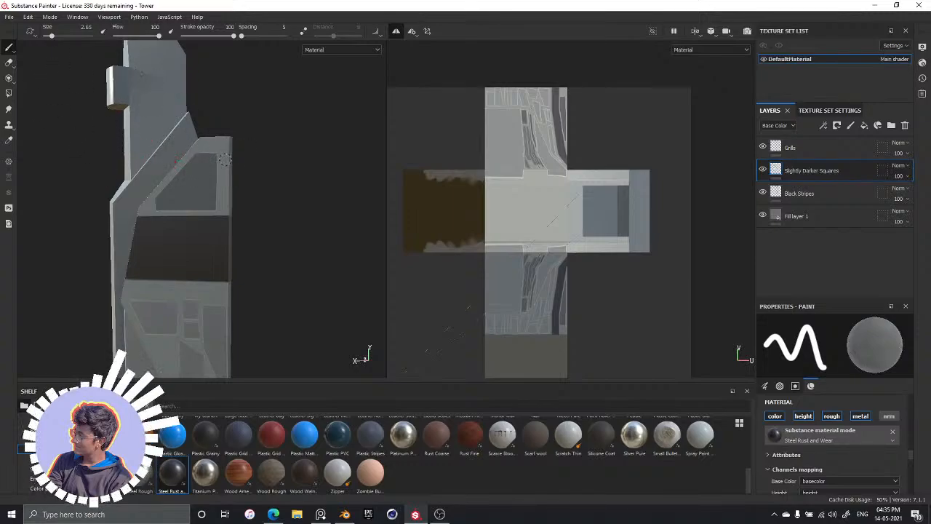
pyautogui.keyDown('ctrl'); pyautogui.moveTo(261, 169); pyautogui.dragTo(246, 171, button='right'); pyautogui.keyUp('ctrl')
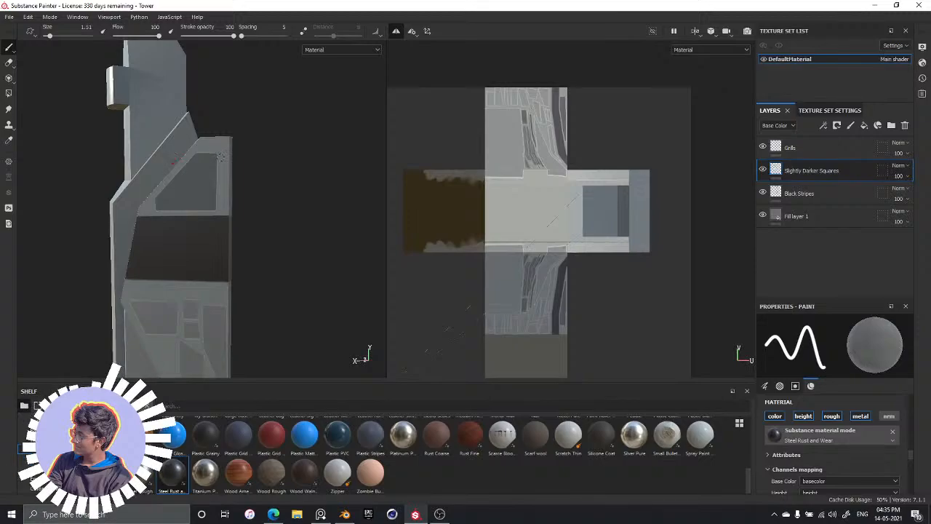
pyautogui.click(221, 156)
pyautogui.keyDown('shift'); pyautogui.click(222, 210); pyautogui.keyUp('shift')
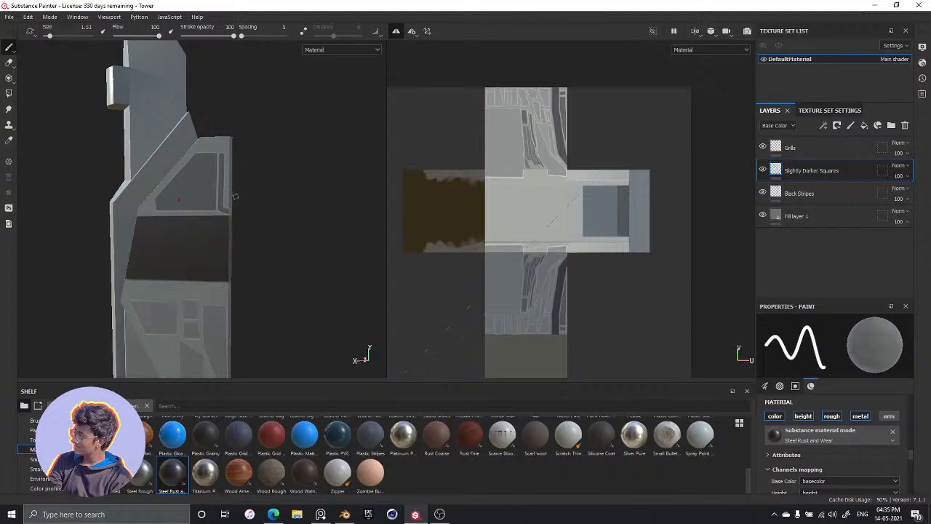
pyautogui.hotkey('ctrl', 'shift')
pyautogui.keyDown('shift'); pyautogui.click(224, 211); pyautogui.keyUp('shift')
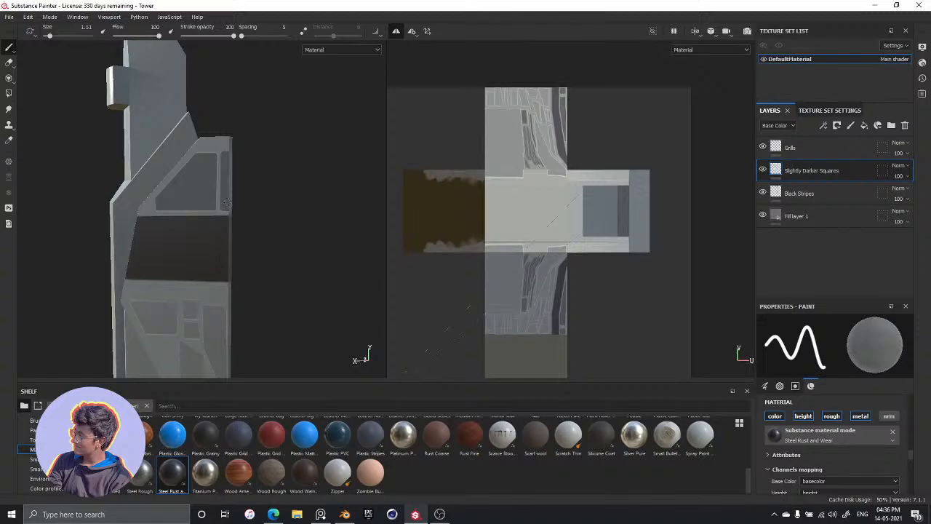
# Examine the tower from top to base at several angles to judge the painted panels against the grey base
pyautogui.keyDown('alt'); pyautogui.moveTo(289, 170); pyautogui.dragTo(222, 210); pyautogui.keyUp('alt')
pyautogui.keyDown('alt'); pyautogui.moveTo(222, 210); pyautogui.dragTo(253, 70, button='middle'); pyautogui.keyUp('alt')
pyautogui.keyDown('alt'); pyautogui.moveTo(254, 69); pyautogui.dragTo(278, 179); pyautogui.keyUp('alt')
pyautogui.keyDown('alt'); pyautogui.moveTo(278, 179); pyautogui.dragTo(293, 243, button='middle'); pyautogui.keyUp('alt')
pyautogui.keyDown('alt'); pyautogui.moveTo(292, 243); pyautogui.dragTo(283, 172); pyautogui.keyUp('alt')
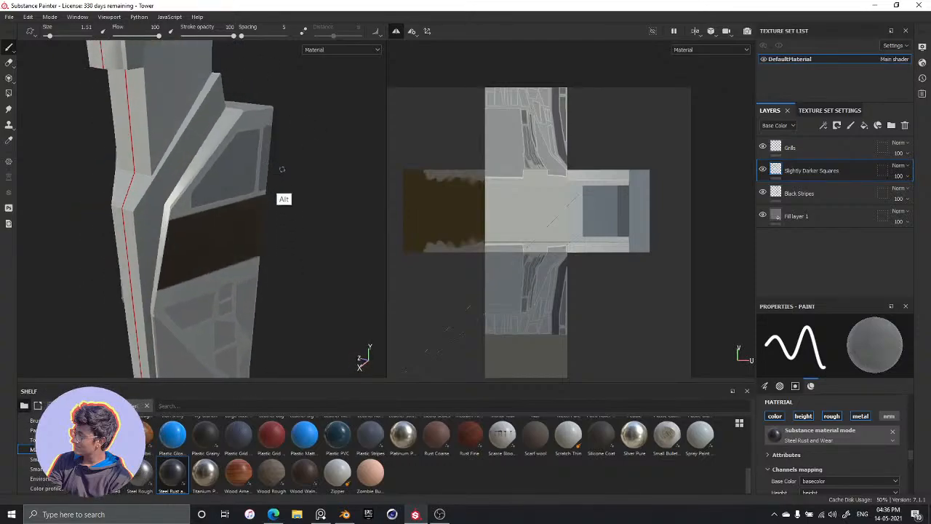
pyautogui.keyDown('alt'); pyautogui.moveTo(283, 172); pyautogui.dragTo(297, 181, button='middle'); pyautogui.keyUp('alt')
pyautogui.keyDown('alt'); pyautogui.moveTo(298, 181); pyautogui.dragTo(283, 69); pyautogui.keyUp('alt')
pyautogui.keyDown('alt'); pyautogui.moveTo(288, 225); pyautogui.dragTo(287, 140, button='middle'); pyautogui.keyUp('alt')
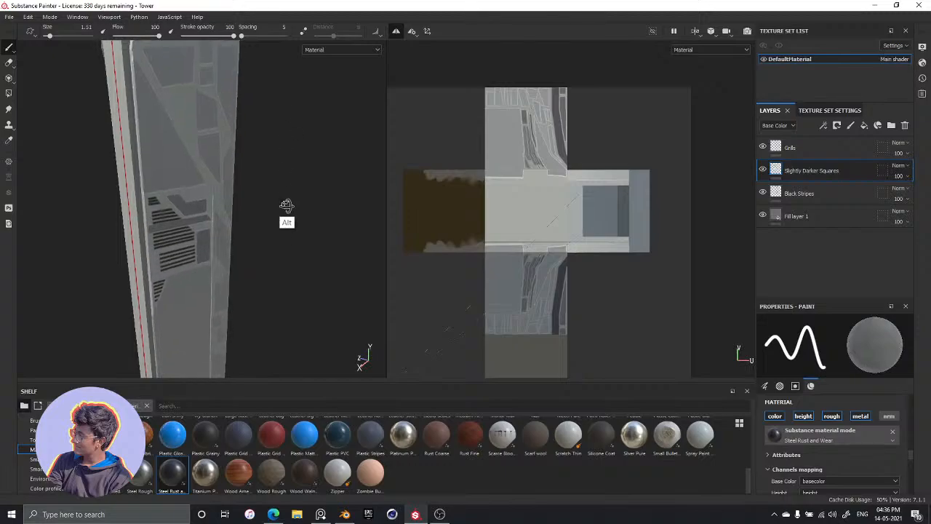
pyautogui.keyDown('alt'); pyautogui.moveTo(287, 201); pyautogui.dragTo(293, 174); pyautogui.keyUp('alt')
pyautogui.keyDown('alt'); pyautogui.moveTo(294, 175); pyautogui.dragTo(293, 3, button='middle'); pyautogui.keyUp('alt')
pyautogui.keyDown('alt'); pyautogui.moveTo(280, 193); pyautogui.dragTo(281, 93, button='middle'); pyautogui.keyUp('alt')
pyautogui.keyDown('alt'); pyautogui.moveTo(281, 94); pyautogui.dragTo(288, 75); pyautogui.keyUp('alt')
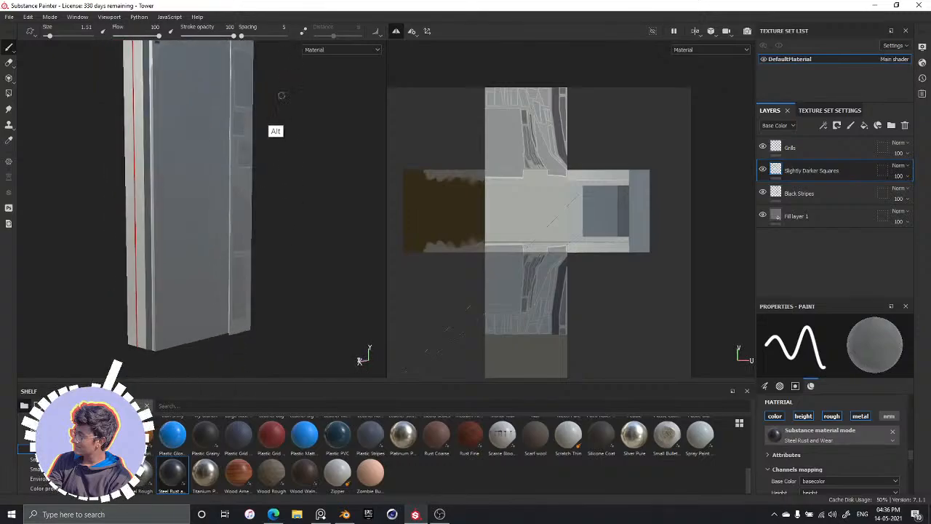
pyautogui.keyDown('alt'); pyautogui.moveTo(235, 194); pyautogui.dragTo(285, 114); pyautogui.keyUp('alt')
pyautogui.keyDown('alt'); pyautogui.moveTo(288, 129); pyautogui.dragTo(293, 226, button='middle'); pyautogui.keyUp('alt')
pyautogui.keyDown('alt'); pyautogui.moveTo(293, 226); pyautogui.dragTo(281, 192); pyautogui.keyUp('alt')
pyautogui.keyDown('alt'); pyautogui.moveTo(283, 133); pyautogui.dragTo(318, 154, button='middle'); pyautogui.keyUp('alt')
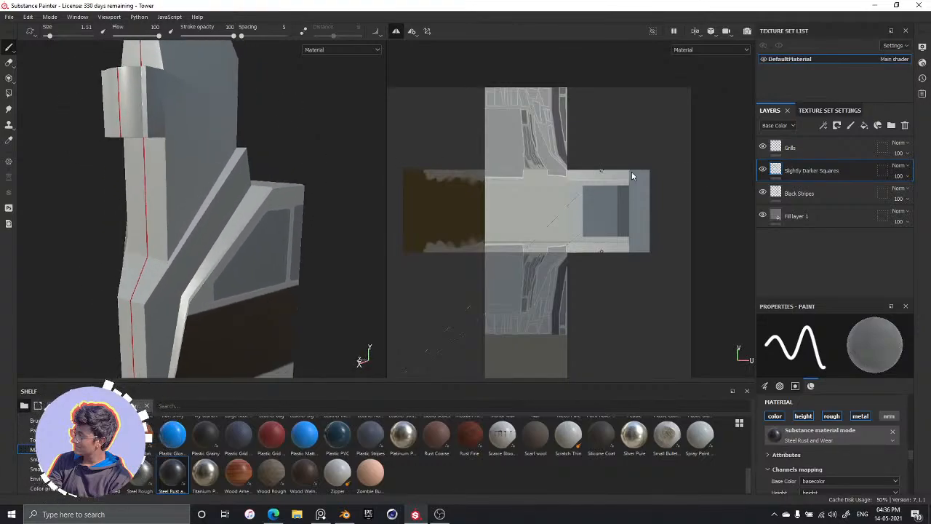
# Raise the roughness of Fill layer 1 to about 0.7 and save the project
pyautogui.click(813, 218)
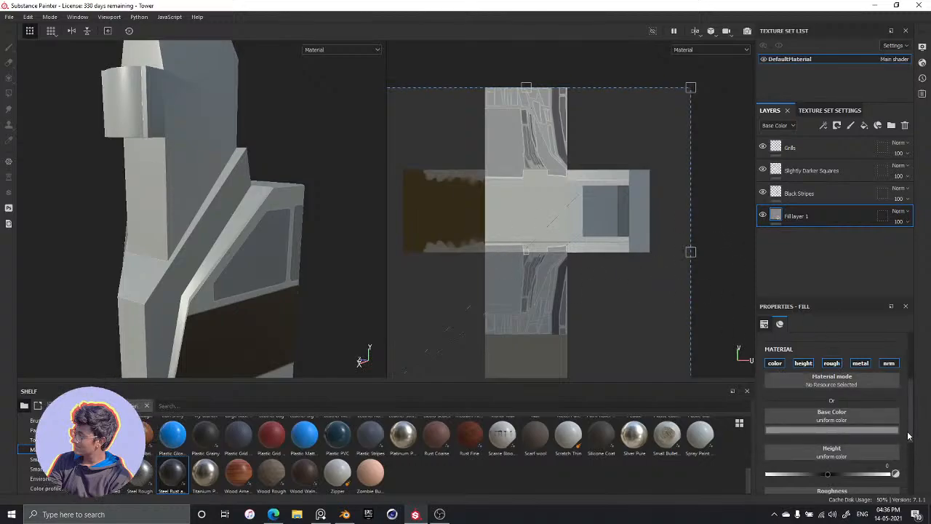
pyautogui.scroll(-2, 892, 472)
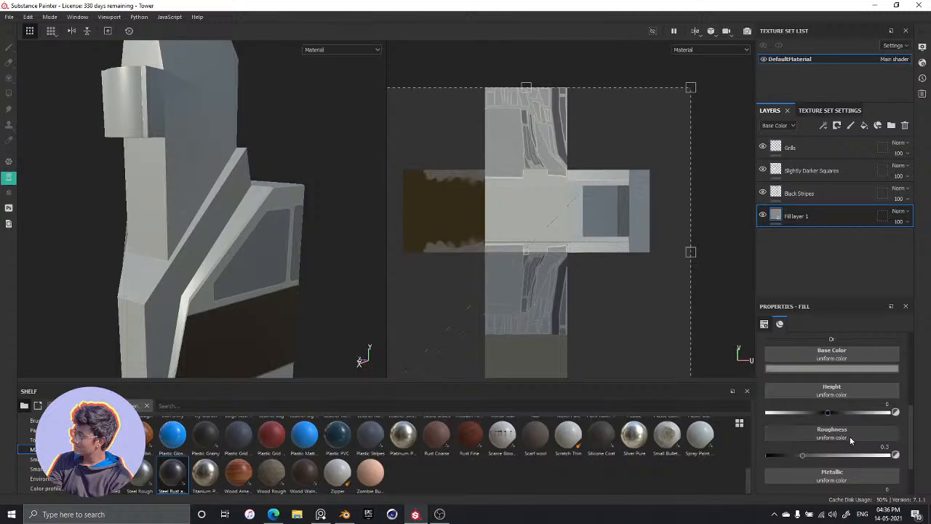
pyautogui.moveTo(864, 411); pyautogui.dragTo(809, 411)
pyautogui.hotkey('ctrl', 'z')
pyautogui.moveTo(826, 456); pyautogui.dragTo(853, 456)
pyautogui.keyDown('alt'); pyautogui.moveTo(281, 264); pyautogui.dragTo(282, 226); pyautogui.keyUp('alt')
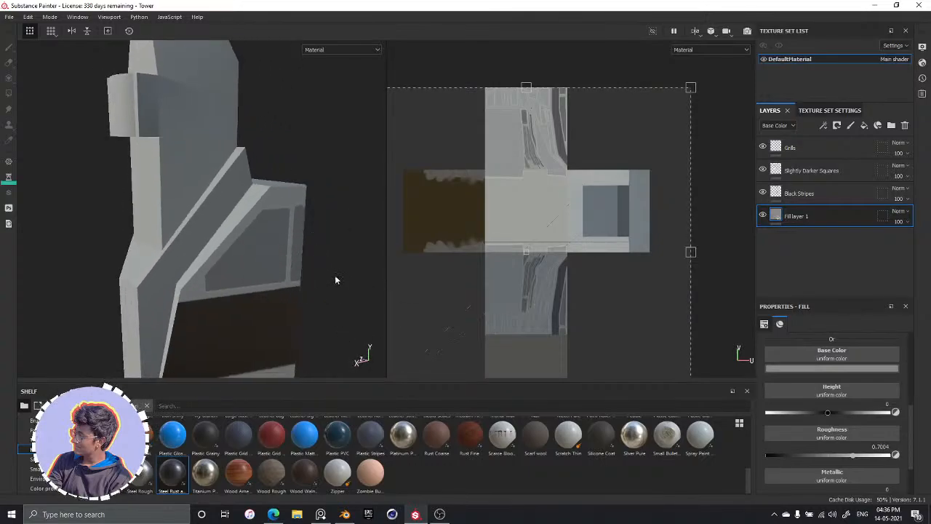
pyautogui.scroll(-6, 240, 288)
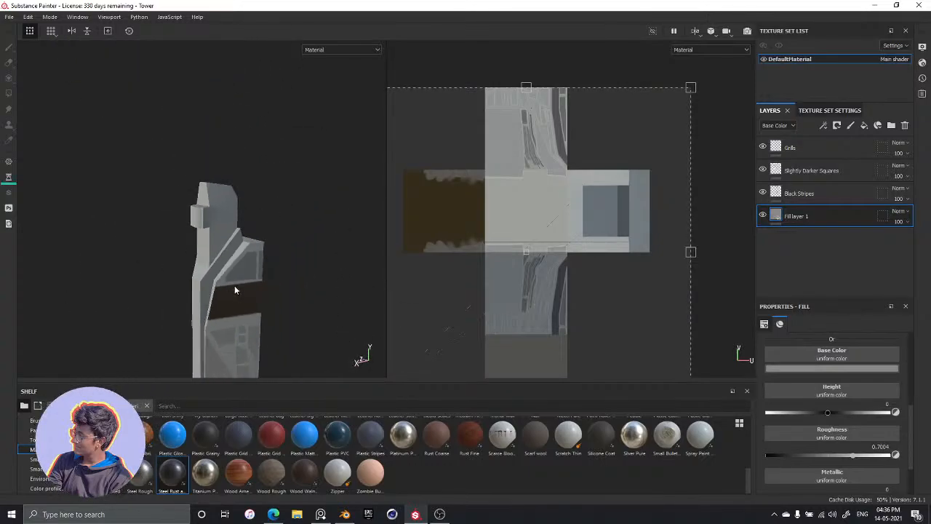
pyautogui.keyDown('alt'); pyautogui.moveTo(277, 298); pyautogui.dragTo(257, 223); pyautogui.keyUp('alt')
pyautogui.hotkey('ctrl', 's')
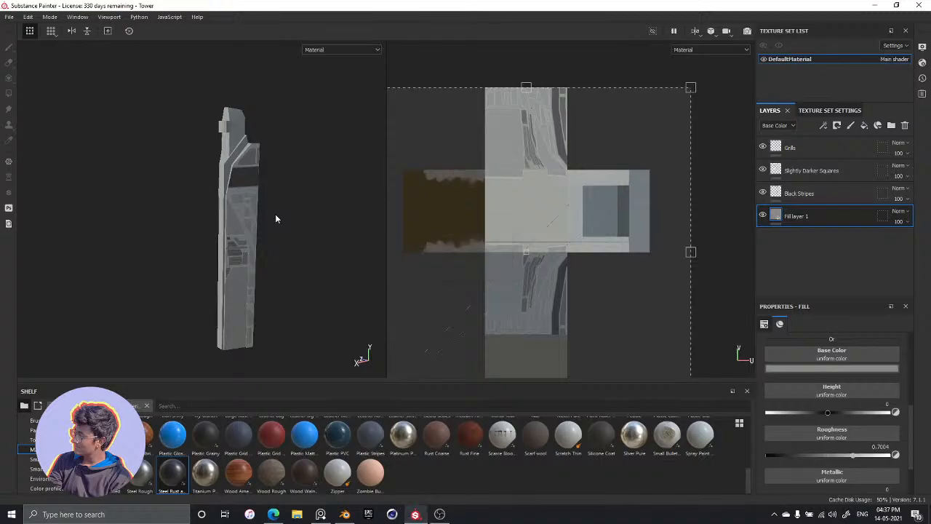
# Check the base material's reflections on the panels and set its roughness to 0.65
pyautogui.moveTo(196, 241)
pyautogui.keyDown('alt'); pyautogui.mouseDown()
pyautogui.moveTo(255, 233)
pyautogui.moveTo(247, 218)
pyautogui.moveTo(213, 234)
pyautogui.mouseUp(); pyautogui.keyUp('alt')
pyautogui.scroll(5, 255, 229)
pyautogui.scroll(3, 211, 280)
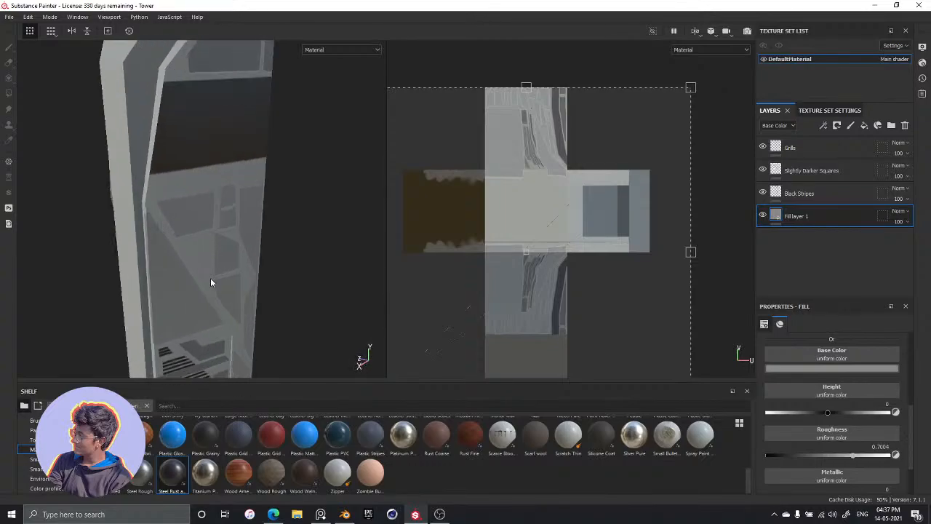
pyautogui.scroll(-3, 211, 280)
pyautogui.keyDown('alt'); pyautogui.moveTo(211, 277); pyautogui.dragTo(226, 237); pyautogui.keyUp('alt')
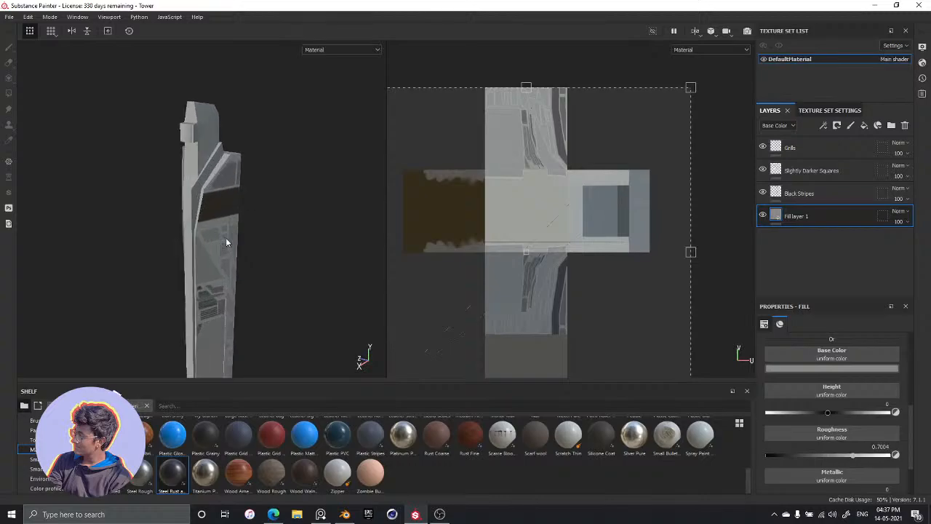
pyautogui.scroll(2, 226, 237)
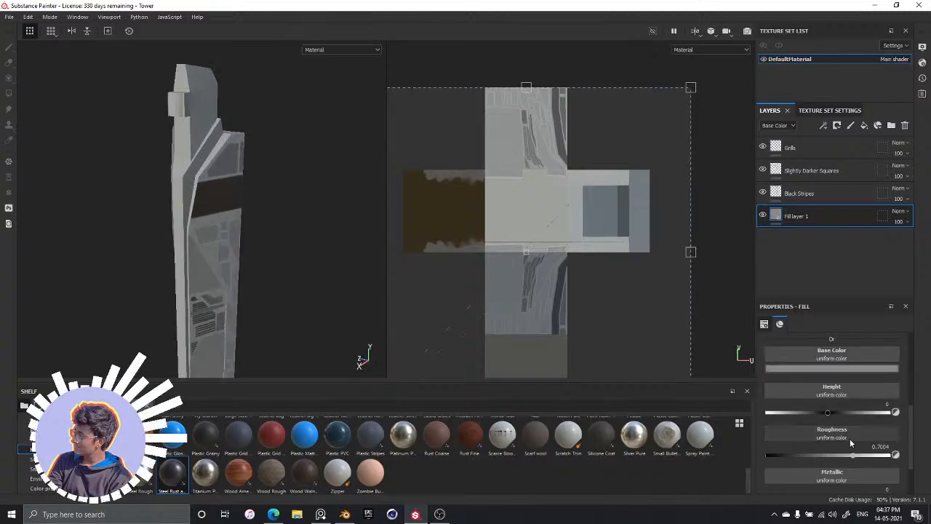
pyautogui.moveTo(854, 455); pyautogui.dragTo(845, 455)
pyautogui.click(881, 455)
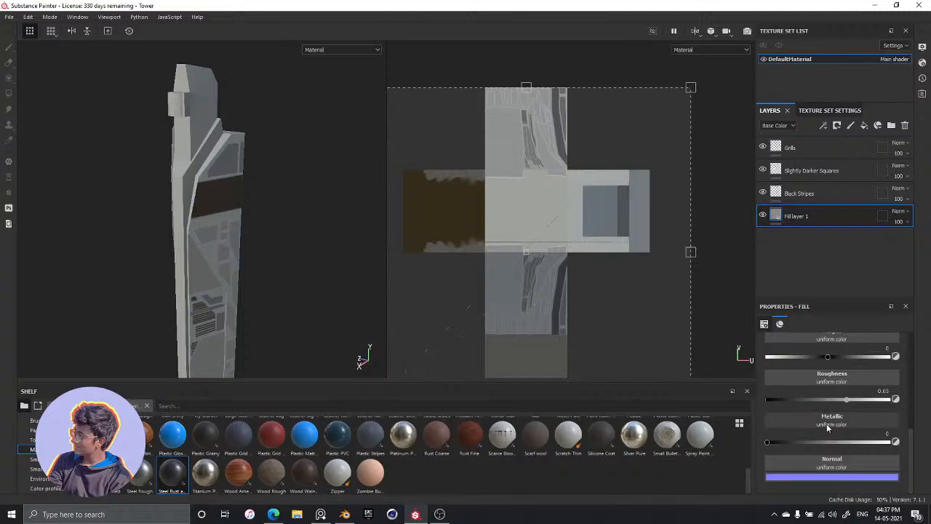
# Set the metallic value of Fill layer 1 to 0.25 and its roughness to 0.5
pyautogui.moveTo(827, 439)
pyautogui.mouseDown()
pyautogui.moveTo(874, 443)
pyautogui.moveTo(804, 444)
pyautogui.mouseUp()
pyautogui.click(885, 433)
pyautogui.write('0.25')
pyautogui.press('Return')
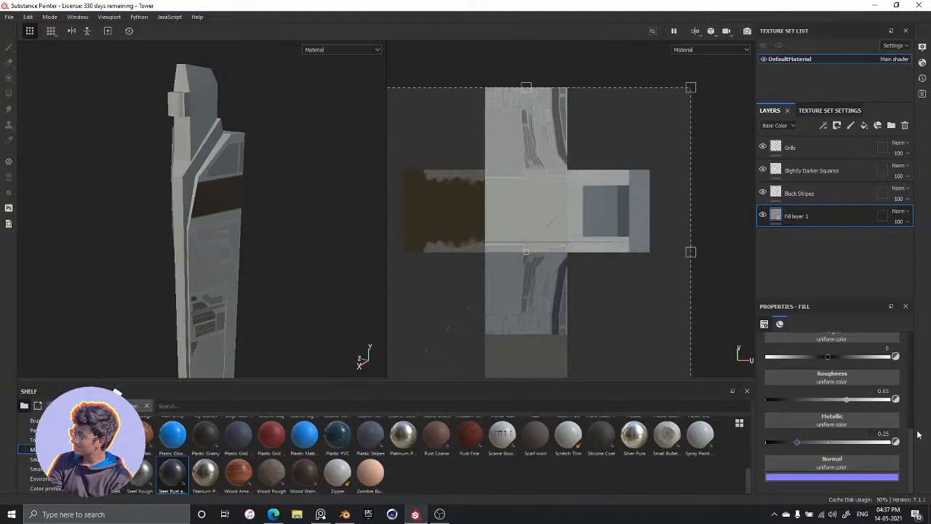
pyautogui.moveTo(829, 400); pyautogui.dragTo(824, 400)
pyautogui.click(883, 391)
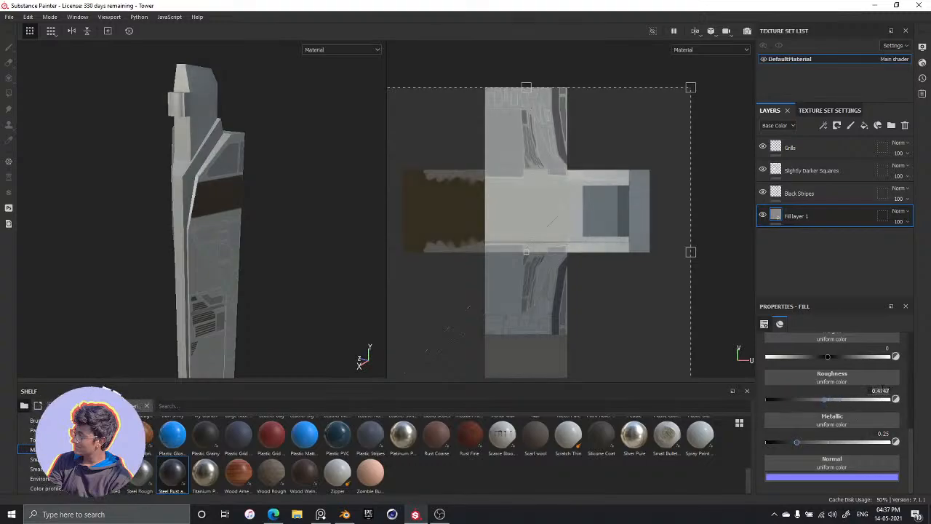
pyautogui.write('0.5')
pyautogui.press('Return')
# Select the Slightly Darker Squares layer and reduce the brush to 0.69 for fine painting on the tower's upper section
pyautogui.keyDown('alt'); pyautogui.moveTo(189, 271); pyautogui.dragTo(180, 246); pyautogui.keyUp('alt')
pyautogui.keyDown('alt'); pyautogui.moveTo(216, 189); pyautogui.dragTo(213, 134, button='middle'); pyautogui.keyUp('alt')
pyautogui.keyDown('alt'); pyautogui.moveTo(213, 134); pyautogui.dragTo(256, 271); pyautogui.keyUp('alt')
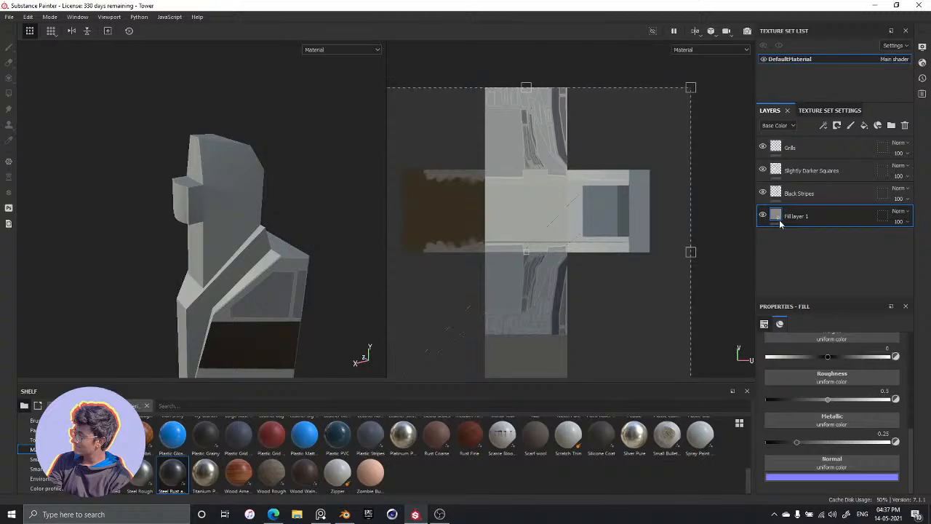
pyautogui.click(809, 171)
pyautogui.press('1')
pyautogui.scroll(-1, 248, 190)
pyautogui.scroll(3, 248, 194)
pyautogui.moveTo(251, 222)
pyautogui.keyDown('alt'); pyautogui.mouseDown()
pyautogui.moveTo(261, 228)
pyautogui.moveTo(252, 204)
pyautogui.mouseUp(); pyautogui.keyUp('alt')
pyautogui.scroll(2, 217, 178)
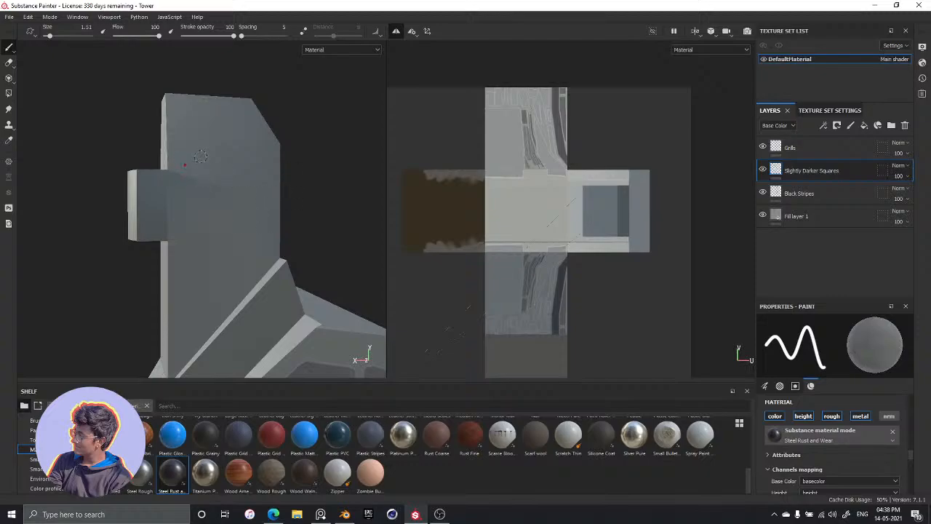
pyautogui.press('[')
pyautogui.press('[')
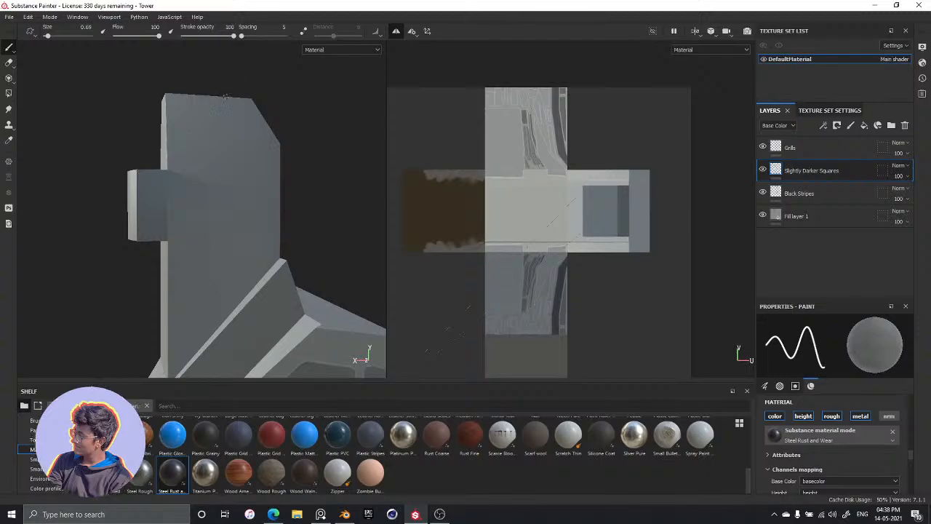
pyautogui.keyDown('alt'); pyautogui.moveTo(173, 135); pyautogui.dragTo(147, 195); pyautogui.keyUp('alt')
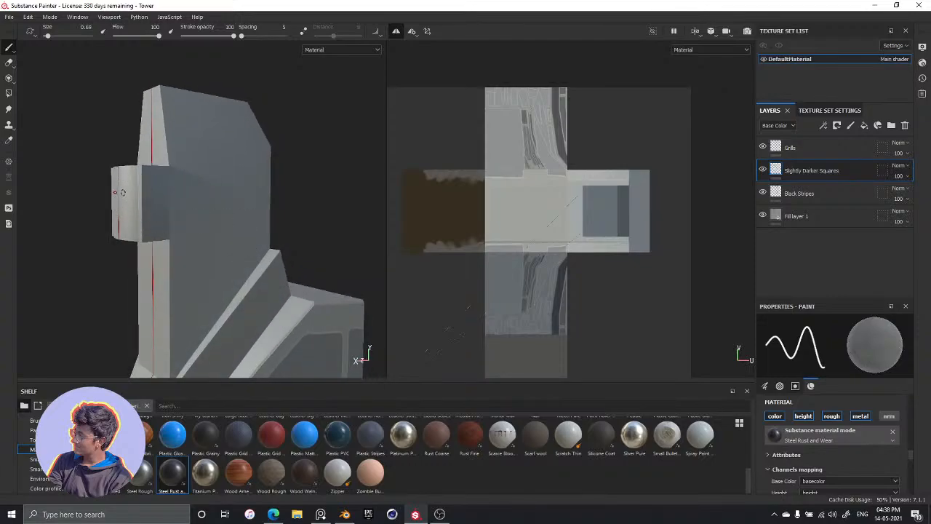
pyautogui.moveTo(248, 224)
pyautogui.keyDown('alt'); pyautogui.mouseDown(button='middle')
pyautogui.moveTo(231, 128)
pyautogui.moveTo(249, 56)
pyautogui.mouseUp(button='middle'); pyautogui.keyUp('alt')
pyautogui.keyDown('alt'); pyautogui.moveTo(217, 201); pyautogui.dragTo(251, 60, button='middle'); pyautogui.keyUp('alt')
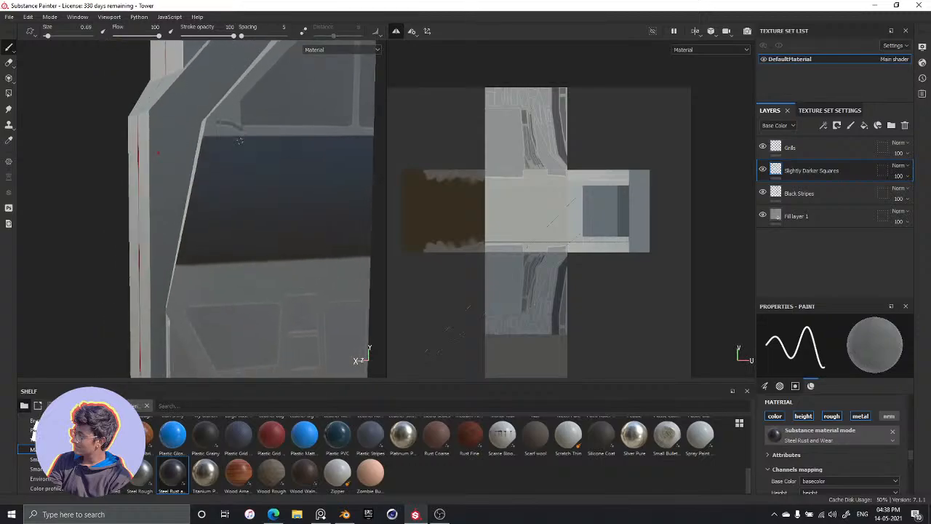
pyautogui.keyDown('alt'); pyautogui.moveTo(208, 106); pyautogui.dragTo(221, 161, button='middle'); pyautogui.keyUp('alt')
pyautogui.moveTo(187, 180)
pyautogui.keyDown('alt'); pyautogui.mouseDown()
pyautogui.moveTo(225, 204)
pyautogui.moveTo(264, 208)
pyautogui.moveTo(254, 217)
pyautogui.mouseUp(); pyautogui.keyUp('alt')
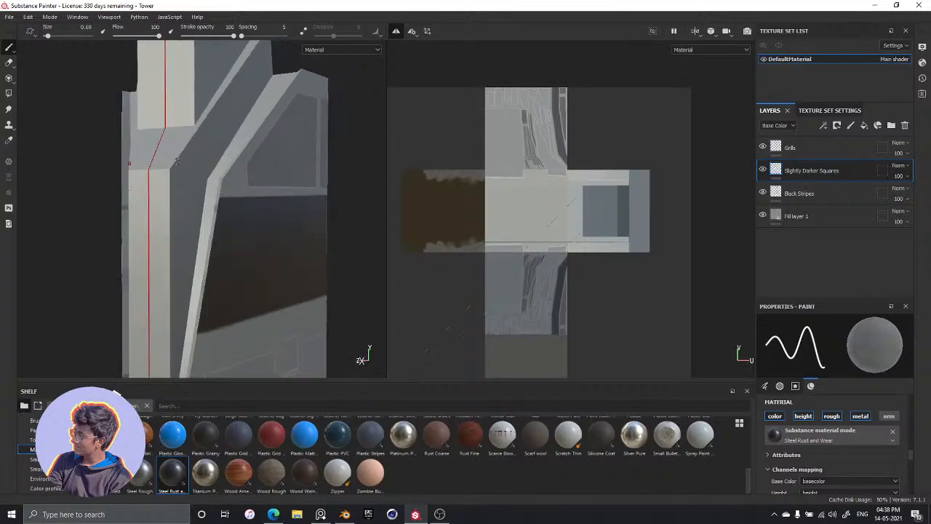
pyautogui.moveTo(175, 130); pyautogui.dragTo(152, 162)
pyautogui.hotkey('ctrl', 'z')
pyautogui.keyDown('alt'); pyautogui.moveTo(208, 136); pyautogui.dragTo(237, 313, button='middle'); pyautogui.keyUp('alt')
pyautogui.keyDown('alt'); pyautogui.moveTo(206, 182); pyautogui.dragTo(203, 297, button='middle'); pyautogui.keyUp('alt')
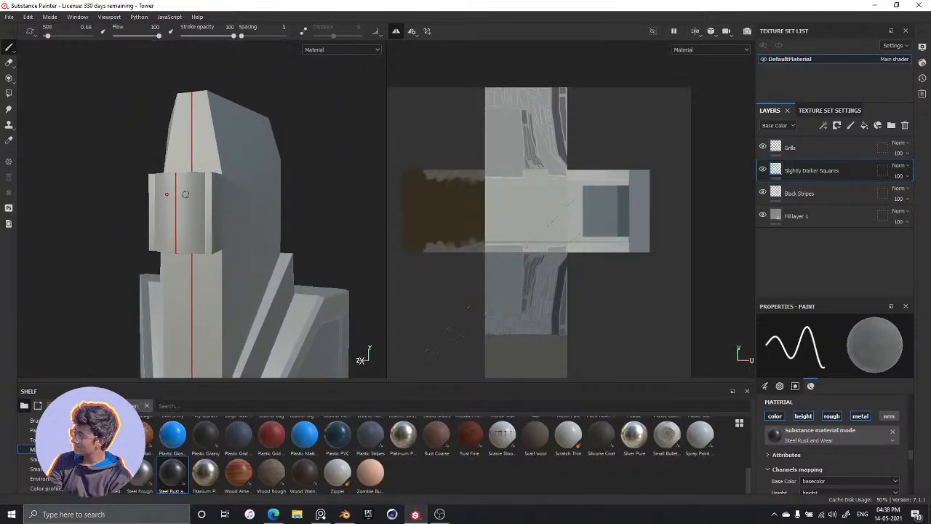
pyautogui.keyDown('alt'); pyautogui.moveTo(194, 243); pyautogui.dragTo(209, 172, button='middle'); pyautogui.keyUp('alt')
pyautogui.moveTo(197, 308); pyautogui.dragTo(202, 285)
pyautogui.hotkey('ctrl', 'z')
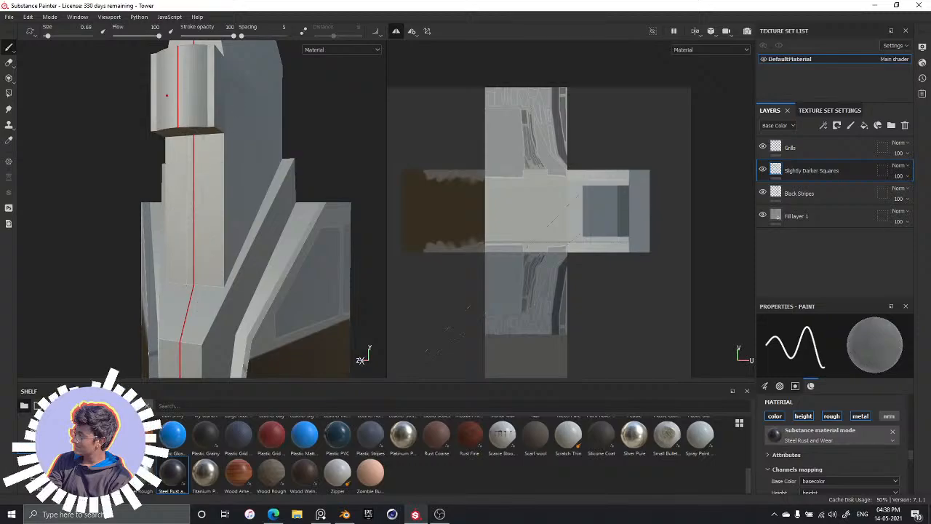
pyautogui.keyDown('alt'); pyautogui.moveTo(269, 82); pyautogui.dragTo(295, 249); pyautogui.keyUp('alt')
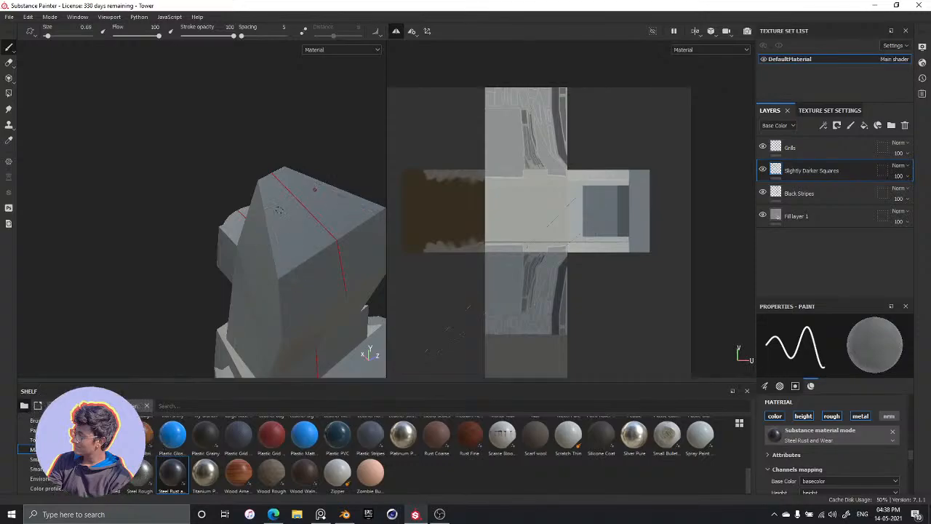
pyautogui.moveTo(285, 222)
pyautogui.mouseDown()
pyautogui.moveTo(293, 263)
pyautogui.moveTo(305, 240)
pyautogui.moveTo(285, 211)
pyautogui.moveTo(277, 229)
pyautogui.mouseUp()
pyautogui.hotkey('ctrl', 'z')
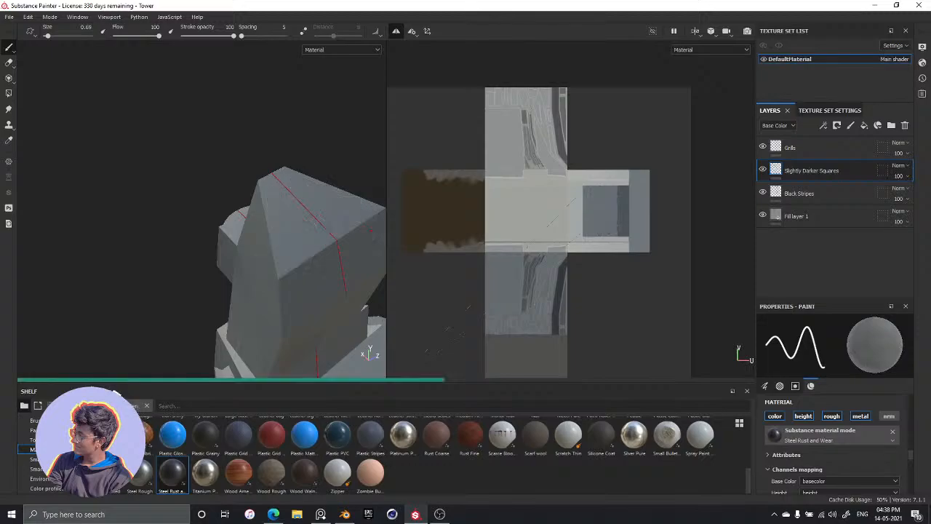
# Paint closely spaced parallel stripes down the tower's upper side face and along the angled band below it
pyautogui.keyDown('alt'); pyautogui.moveTo(249, 250); pyautogui.dragTo(298, 215); pyautogui.keyUp('alt')
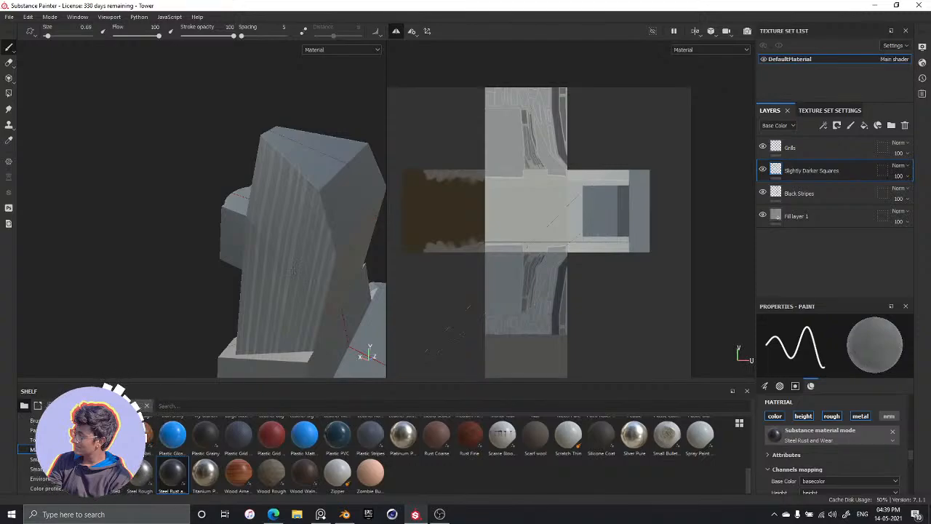
pyautogui.keyDown('alt'); pyautogui.moveTo(231, 251); pyautogui.dragTo(240, 306); pyautogui.keyUp('alt')
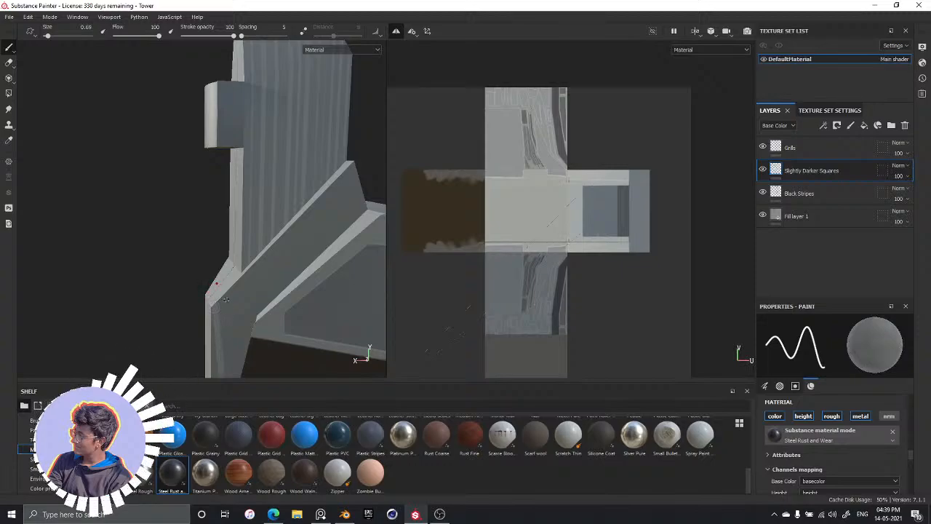
pyautogui.scroll(3, 228, 204)
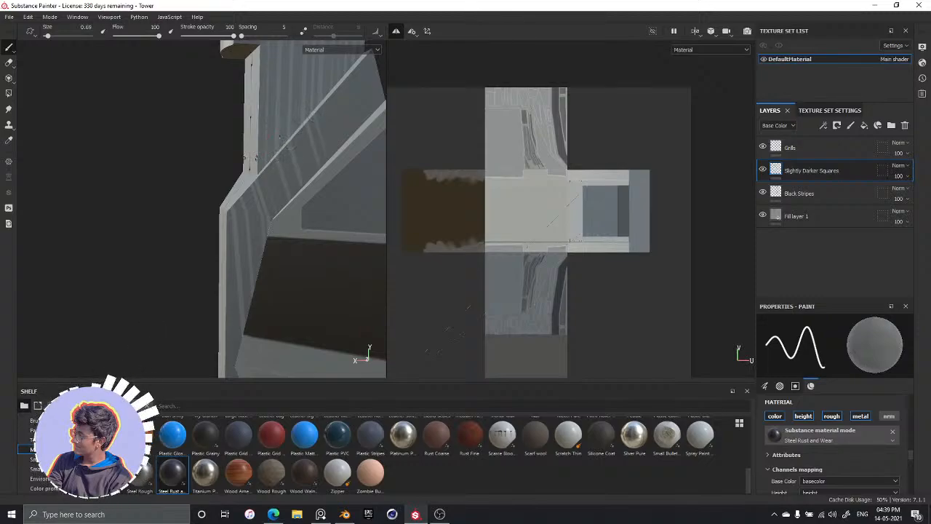
# Try to paint a mirrored straight line along the outer edge of the sloping ledge beside the tower's front column
pyautogui.keyDown('alt'); pyautogui.moveTo(229, 225); pyautogui.dragTo(264, 210); pyautogui.keyUp('alt')
pyautogui.keyDown('alt'); pyautogui.moveTo(244, 242); pyautogui.dragTo(224, 230); pyautogui.keyUp('alt')
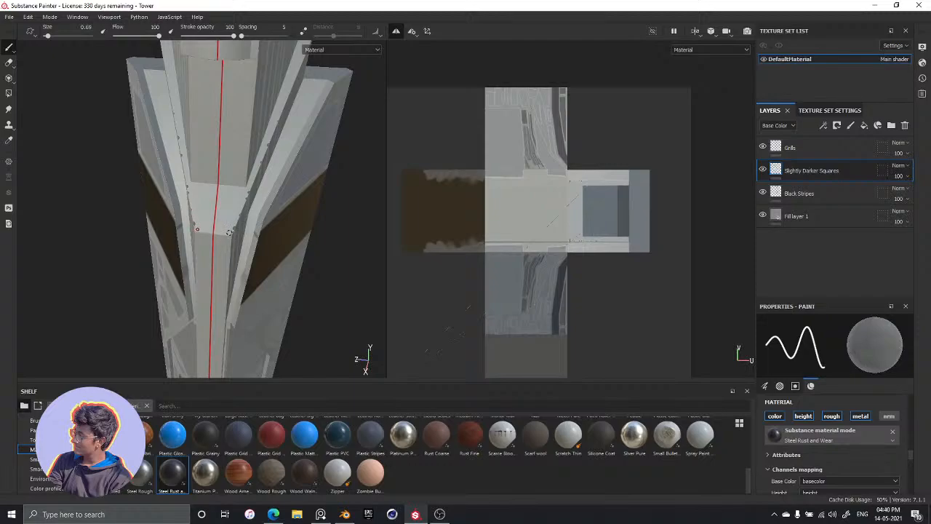
pyautogui.press('shift')
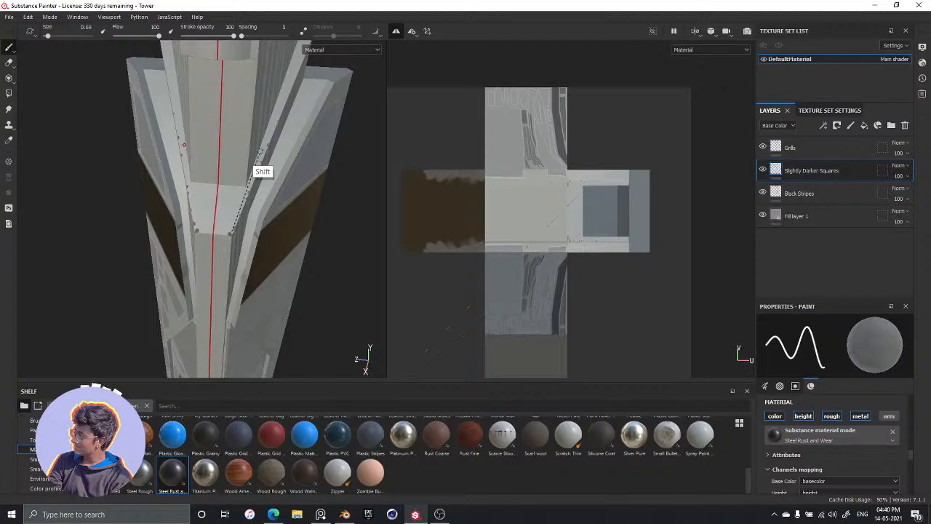
pyautogui.keyDown('shift'); pyautogui.click(294, 76); pyautogui.keyUp('shift')
pyautogui.keyDown('alt'); pyautogui.moveTo(323, 123); pyautogui.dragTo(242, 164); pyautogui.keyUp('alt')
pyautogui.hotkey('ctrl', 'z')
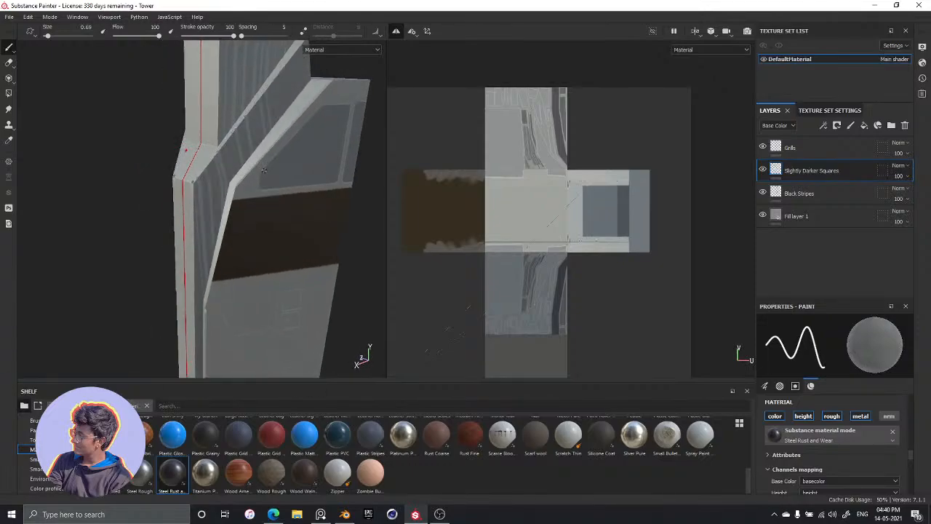
# Reduce the brush size to 0.4 and paint mirrored straight lines along both side edges of the front wedge
pyautogui.keyDown('alt'); pyautogui.moveTo(192, 254); pyautogui.dragTo(215, 220); pyautogui.keyUp('alt')
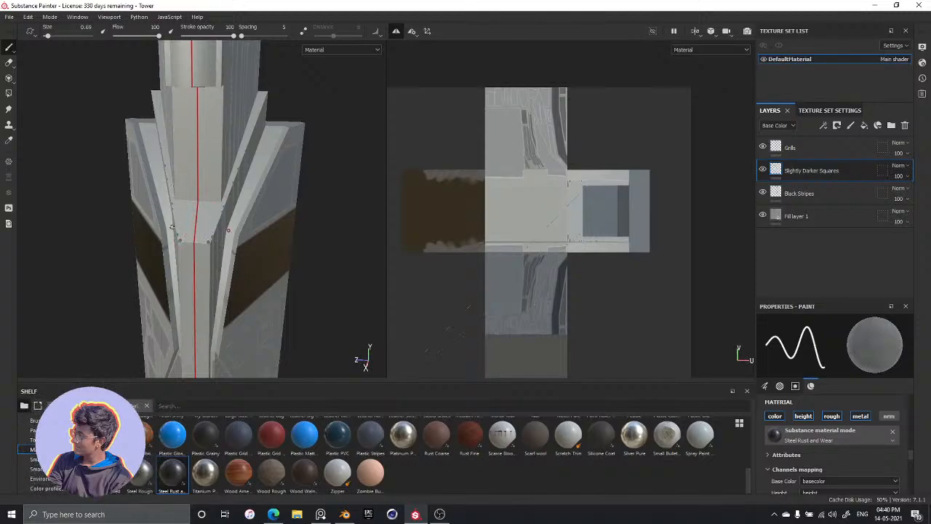
pyautogui.scroll(5, 227, 230)
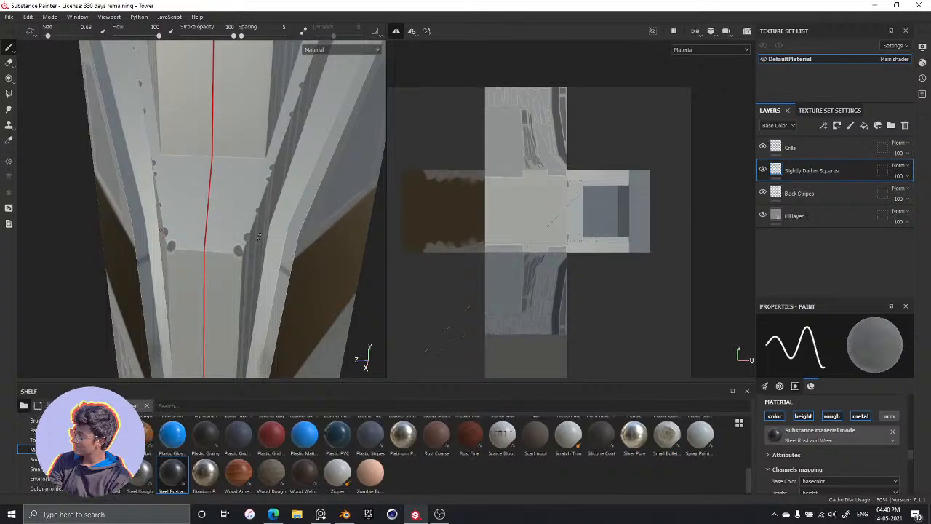
pyautogui.press('[')
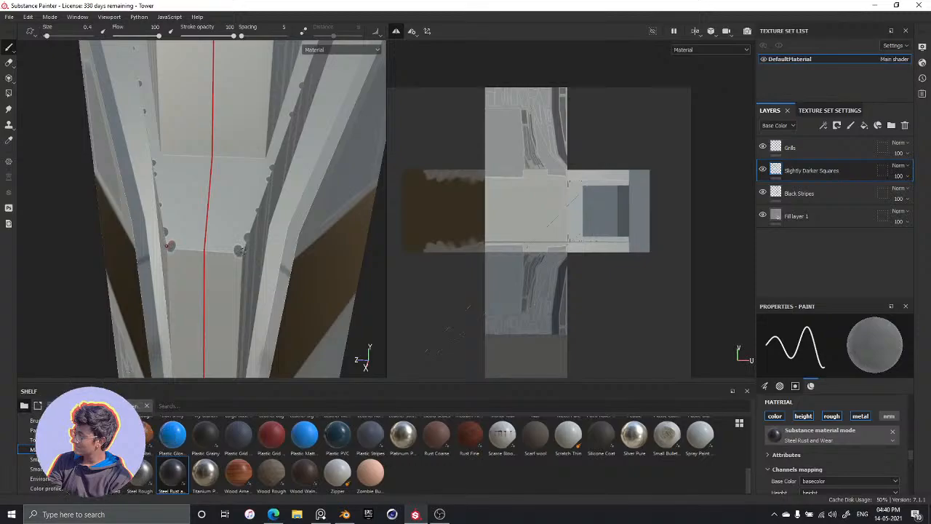
pyautogui.press('shift')
pyautogui.keyDown('shift'); pyautogui.click(290, 86); pyautogui.keyUp('shift')
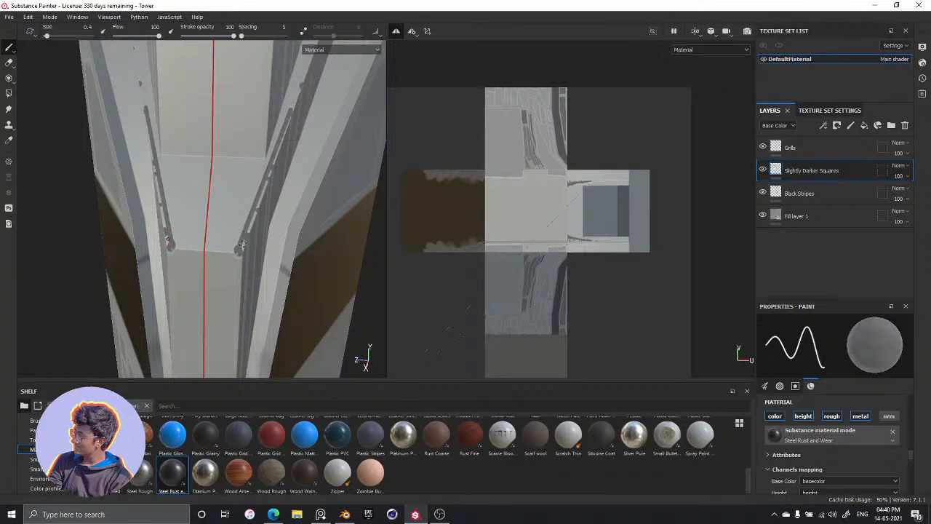
pyautogui.press('shift')
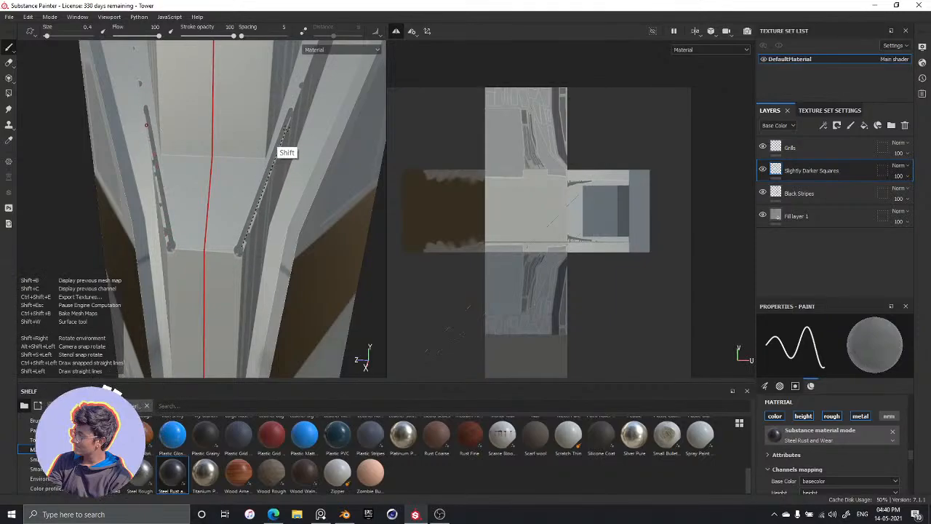
pyautogui.keyDown('shift'); pyautogui.click(289, 120); pyautogui.keyUp('shift')
# Extend the thin straight line along the narrow sloping ledge beside the striped upper side face
pyautogui.moveTo(317, 139)
pyautogui.keyDown('alt'); pyautogui.mouseDown()
pyautogui.moveTo(288, 167)
pyautogui.moveTo(312, 31)
pyautogui.moveTo(269, 213)
pyautogui.moveTo(234, 211)
pyautogui.mouseUp(); pyautogui.keyUp('alt')
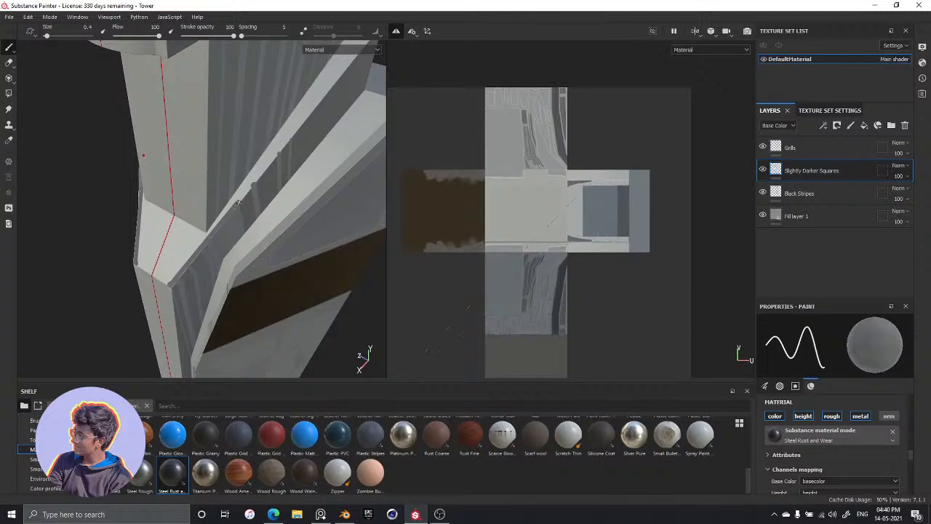
pyautogui.keyDown('shift'); pyautogui.click(332, 81); pyautogui.keyUp('shift')
pyautogui.keyDown('shift'); pyautogui.click(336, 77); pyautogui.keyUp('shift')
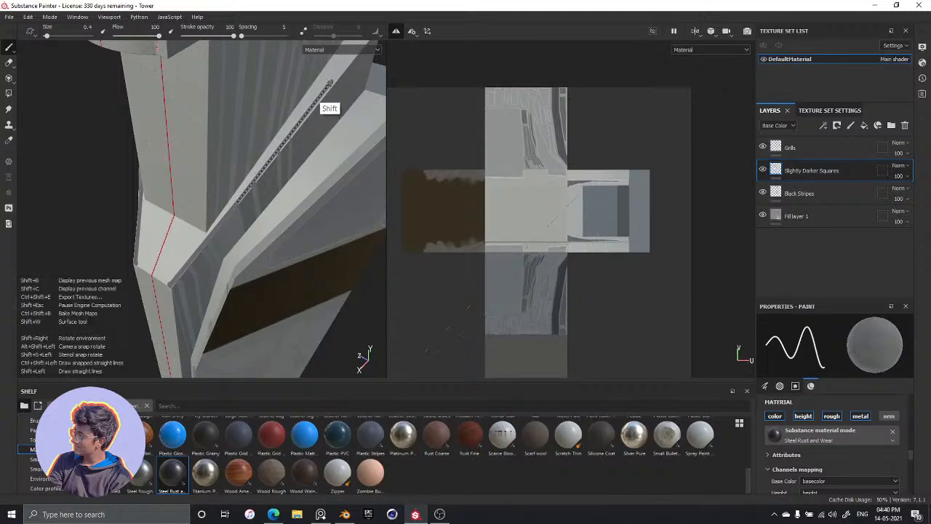
pyautogui.keyDown('shift'); pyautogui.click(331, 82); pyautogui.keyUp('shift')
pyautogui.keyDown('alt'); pyautogui.moveTo(337, 70); pyautogui.dragTo(299, 263); pyautogui.keyUp('alt')
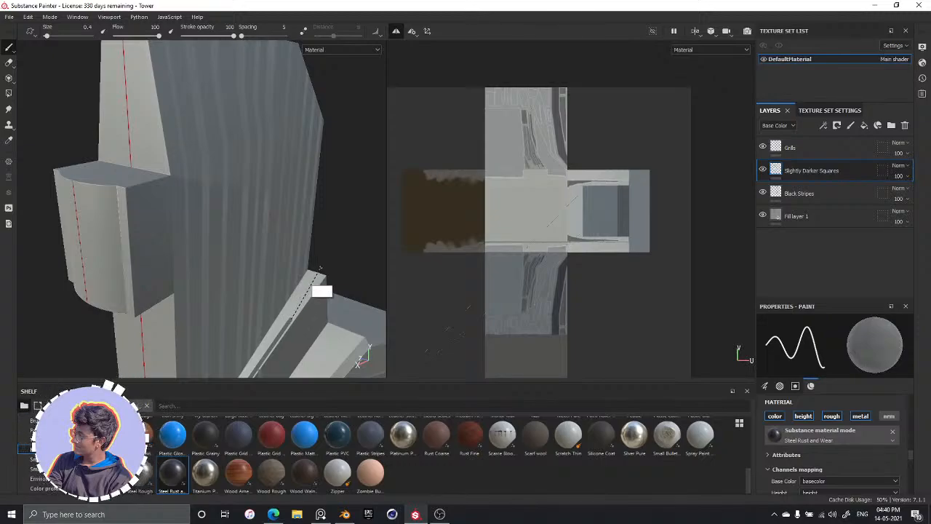
# Paint mirrored straight lines along the rear side edges of the tower's top block
pyautogui.keyDown('alt'); pyautogui.moveTo(320, 251); pyautogui.dragTo(378, 264); pyautogui.keyUp('alt')
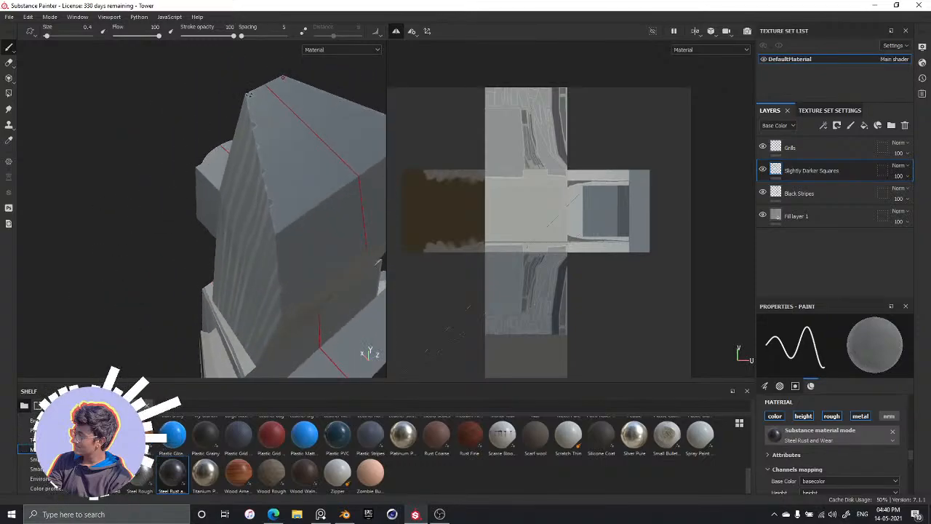
pyautogui.keyDown('shift'); pyautogui.click(280, 229); pyautogui.keyUp('shift')
pyautogui.keyDown('alt'); pyautogui.moveTo(309, 252); pyautogui.dragTo(248, 134); pyautogui.keyUp('alt')
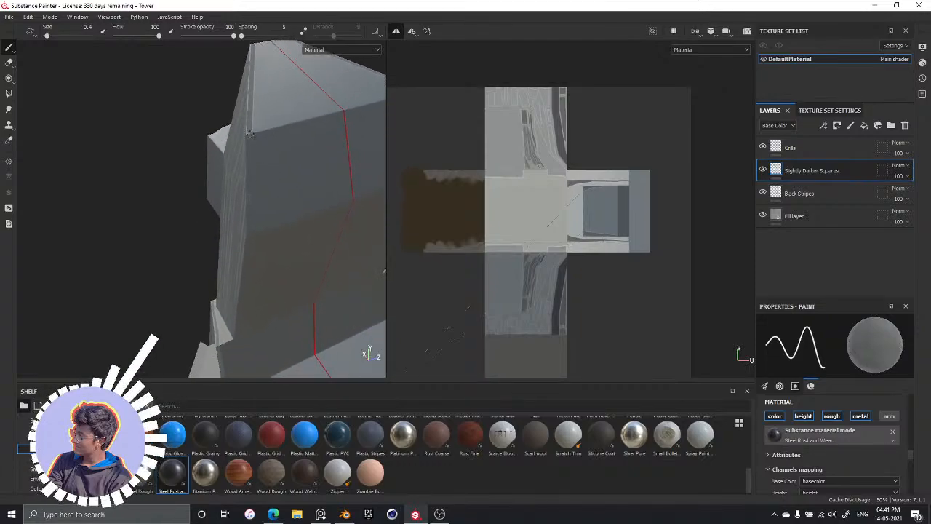
pyautogui.keyDown('shift'); pyautogui.click(251, 233); pyautogui.keyUp('shift')
pyautogui.keyDown('alt'); pyautogui.moveTo(270, 231); pyautogui.dragTo(299, 94); pyautogui.keyUp('alt')
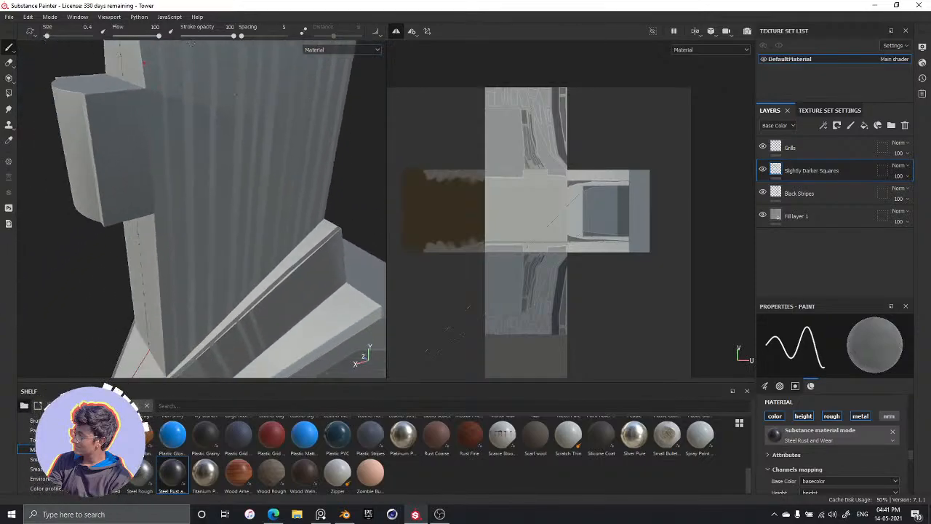
# Examine the whole tower from the front and sides to check the painted stripes and edge lines
pyautogui.scroll(-10, 276, 178)
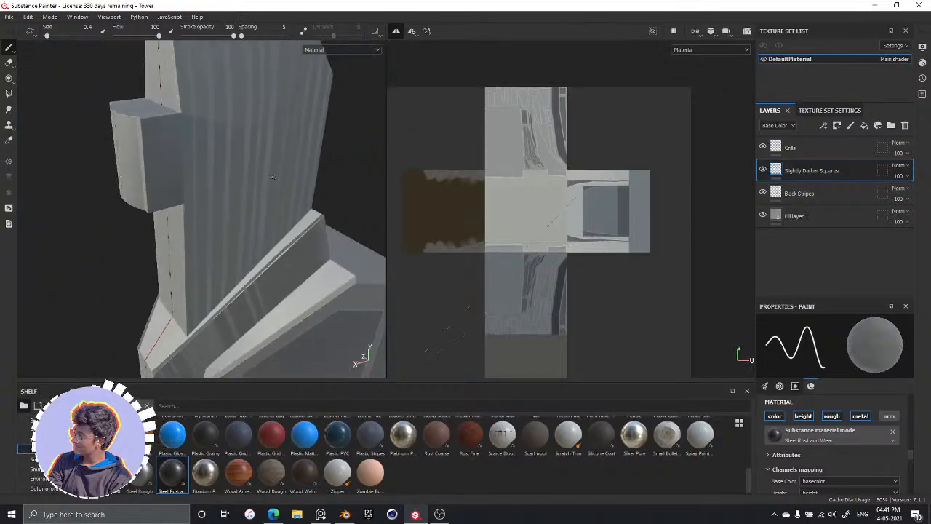
pyautogui.keyDown('alt'); pyautogui.moveTo(303, 267); pyautogui.dragTo(211, 230); pyautogui.keyUp('alt')
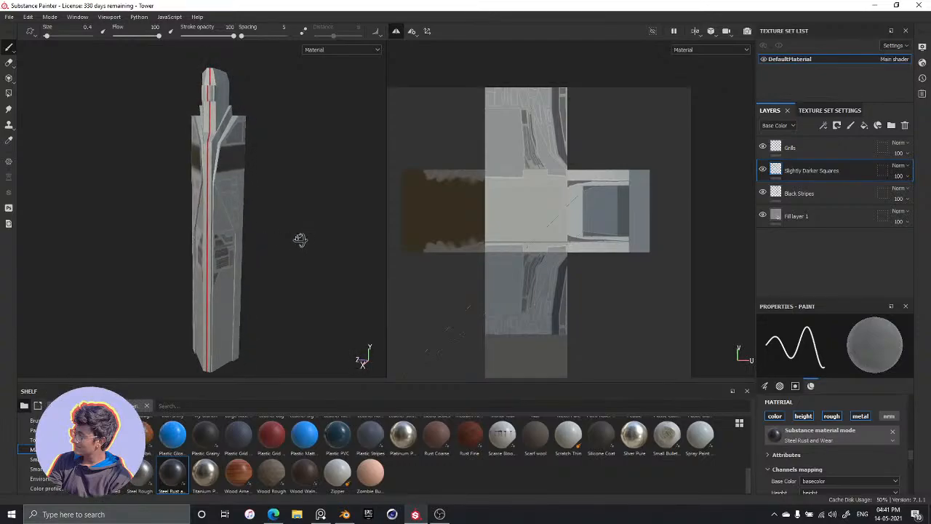
pyautogui.keyDown('alt'); pyautogui.moveTo(209, 239); pyautogui.dragTo(216, 223); pyautogui.keyUp('alt')
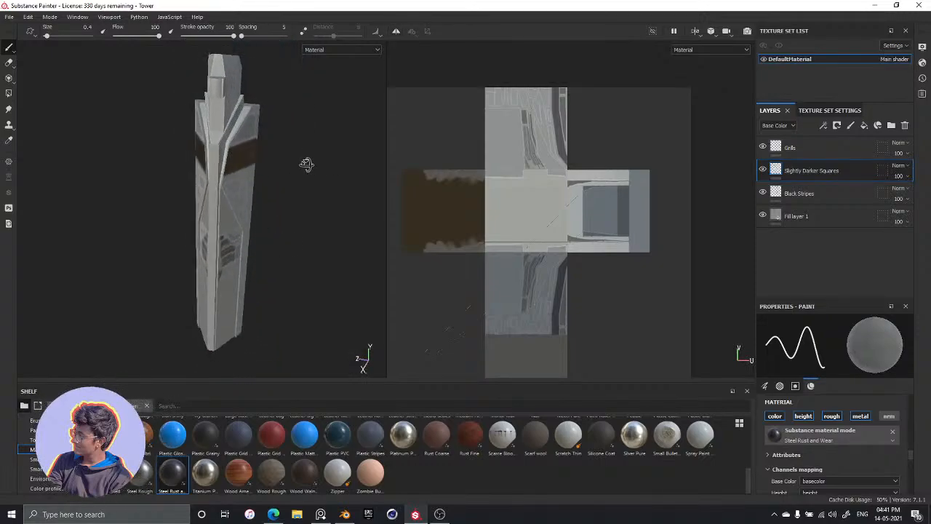
pyautogui.keyDown('alt'); pyautogui.moveTo(374, 148); pyautogui.dragTo(259, 150); pyautogui.keyUp('alt')
pyautogui.scroll(-5, 241, 241)
pyautogui.scroll(5, 241, 241)
pyautogui.keyDown('alt'); pyautogui.moveTo(202, 222); pyautogui.dragTo(224, 231, button='middle'); pyautogui.keyUp('alt')
pyautogui.keyDown('alt'); pyautogui.moveTo(224, 231); pyautogui.dragTo(190, 225); pyautogui.keyUp('alt')
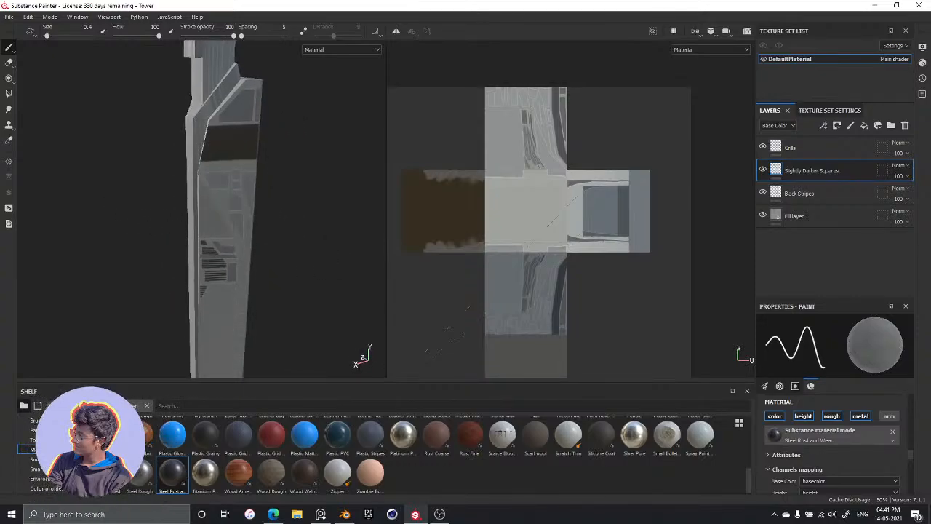
# Turn on symmetry and try painting mirrored lines on the tower's flat back face
pyautogui.click(397, 31)
pyautogui.keyDown('alt'); pyautogui.moveTo(275, 186); pyautogui.dragTo(116, 190); pyautogui.keyUp('alt')
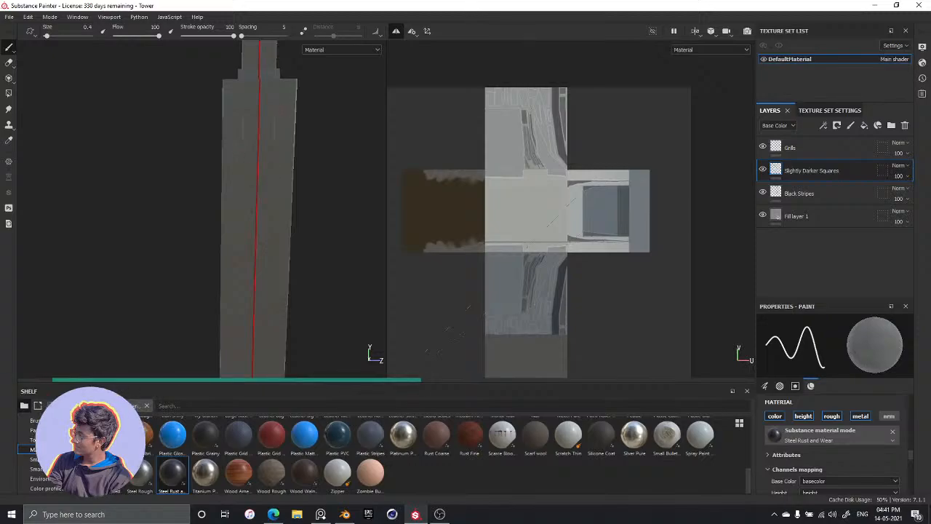
pyautogui.hotkey('ctrl', 'z')
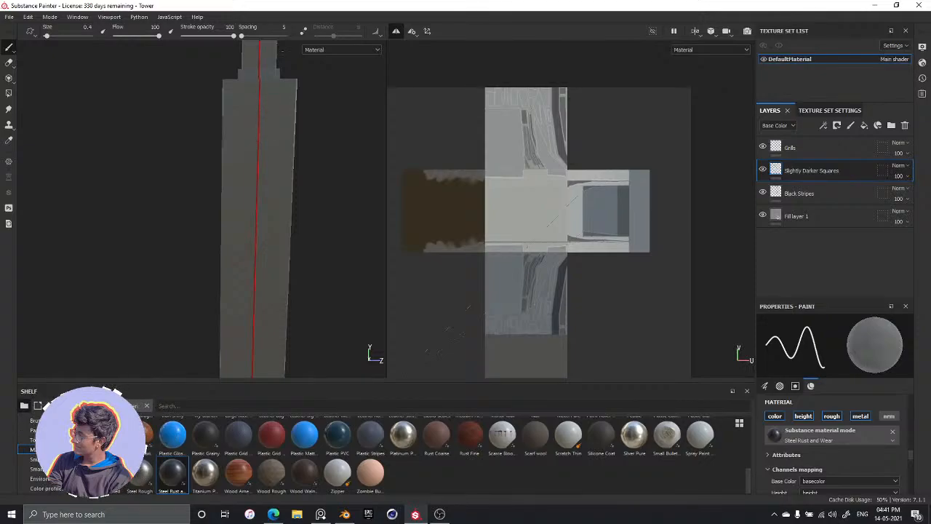
pyautogui.scroll(5, 261, 115)
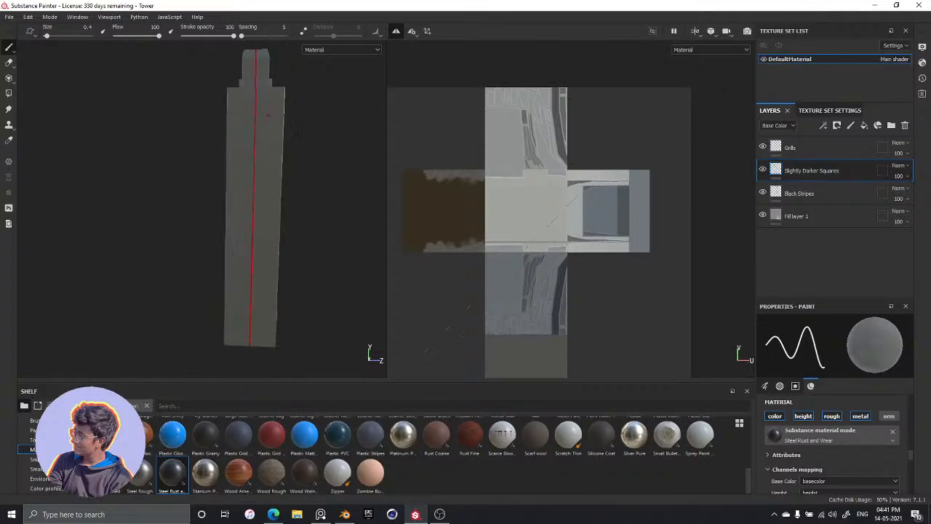
pyautogui.moveTo(261, 115); pyautogui.dragTo(243, 212, button='middle')
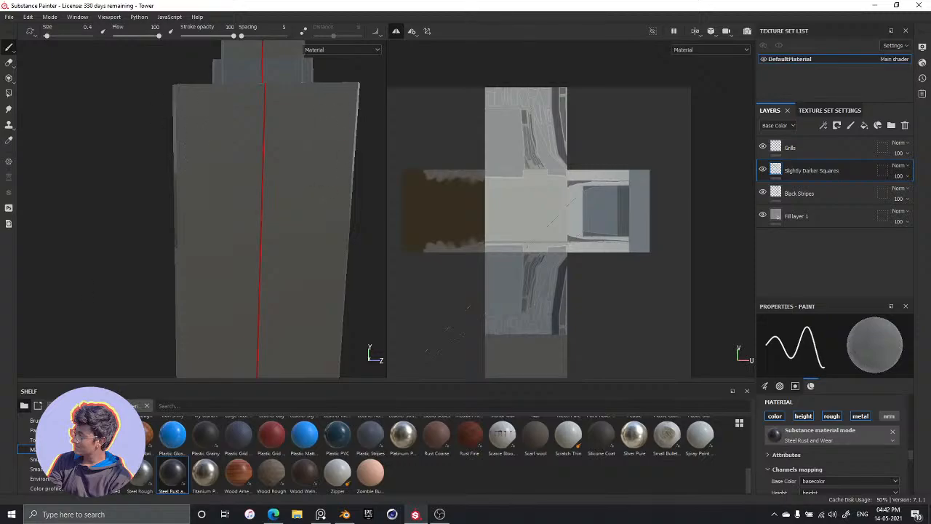
# Enlarge the brush size to 1.06 and try mirrored rectangular panel outlines on the upper back face
pyautogui.press(']')
pyautogui.press(']')
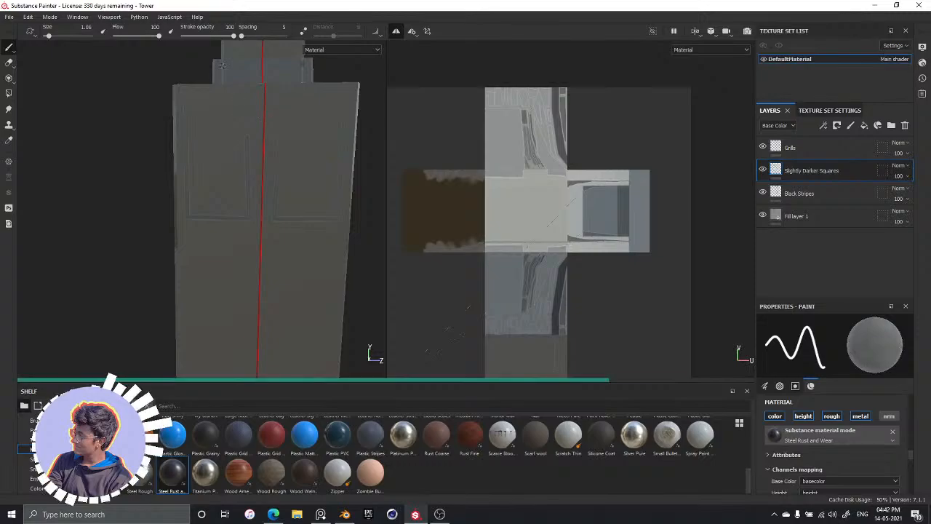
pyautogui.hotkey('ctrl', 'z')
pyautogui.hotkey('ctrl', 'z')
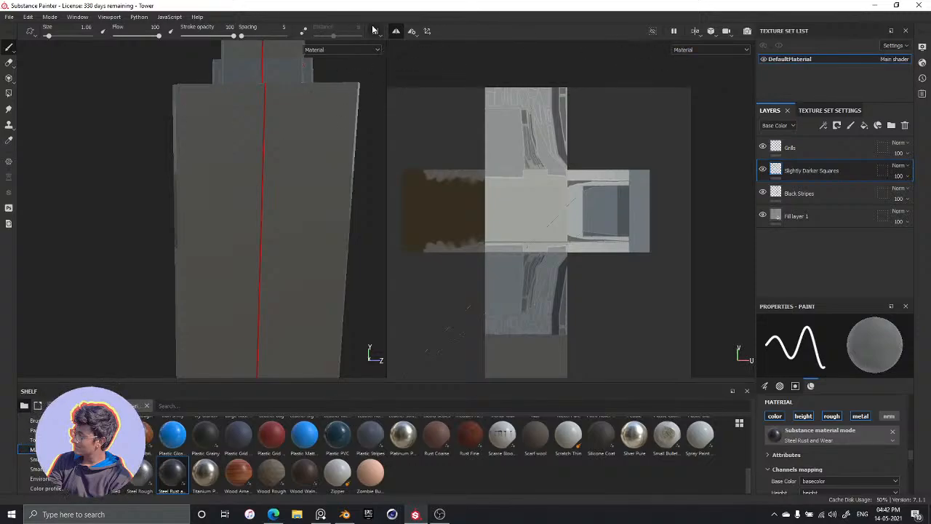
# Turn off symmetry and paint a straight vertical line down the upper back face, close to its side edge
pyautogui.click(395, 32)
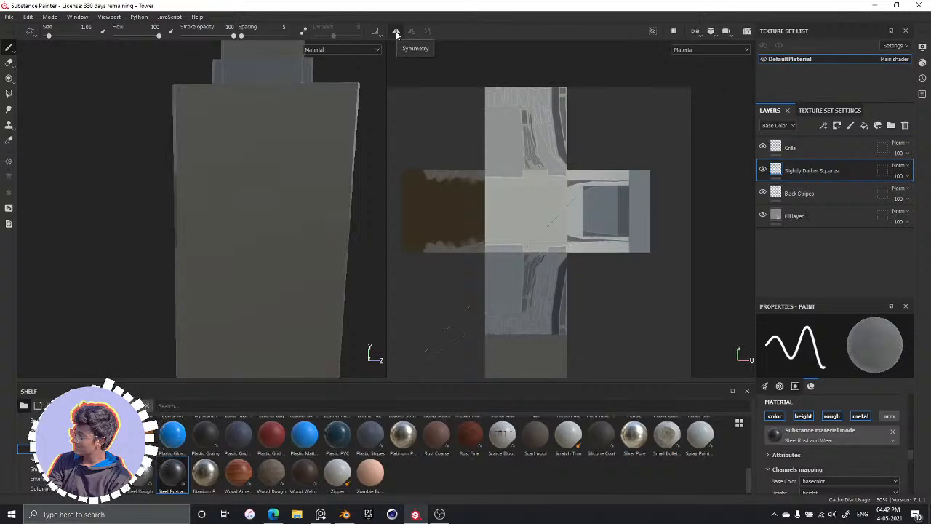
pyautogui.click(183, 98)
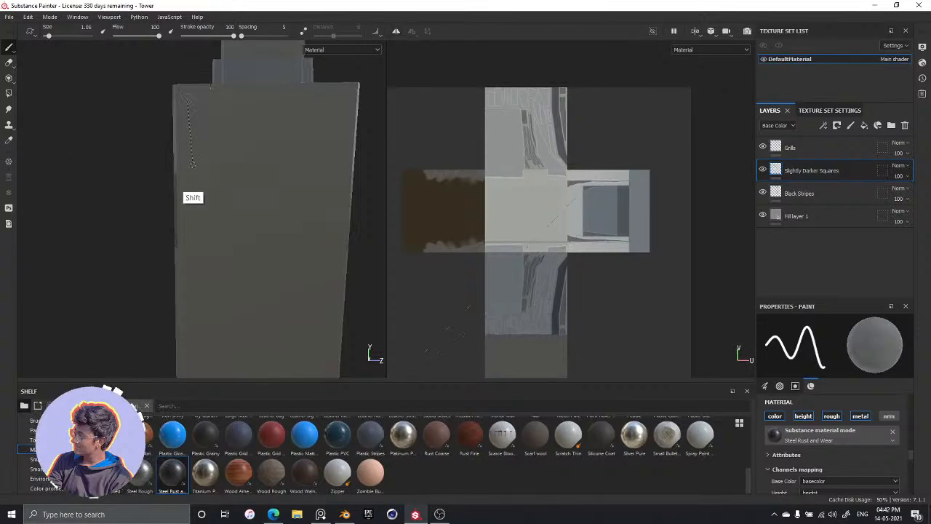
pyautogui.keyDown('shift'); pyautogui.click(187, 191); pyautogui.keyUp('shift')
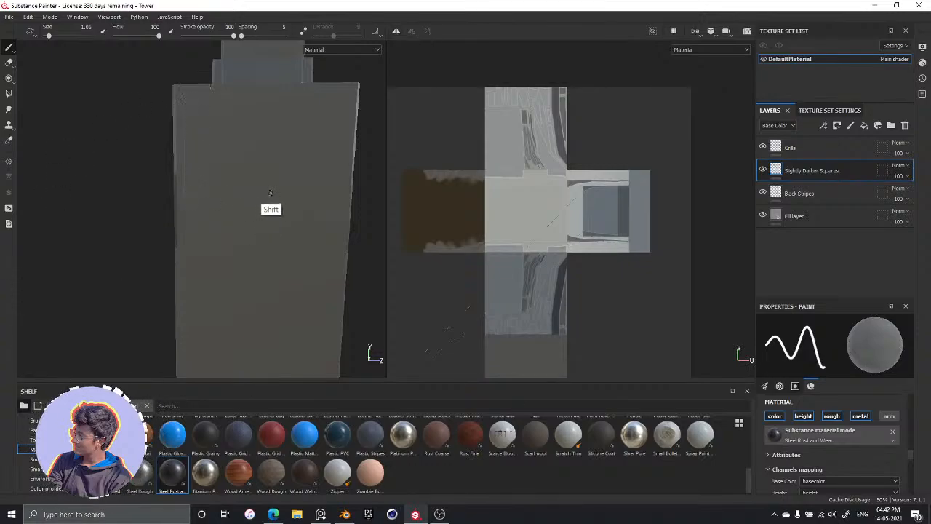
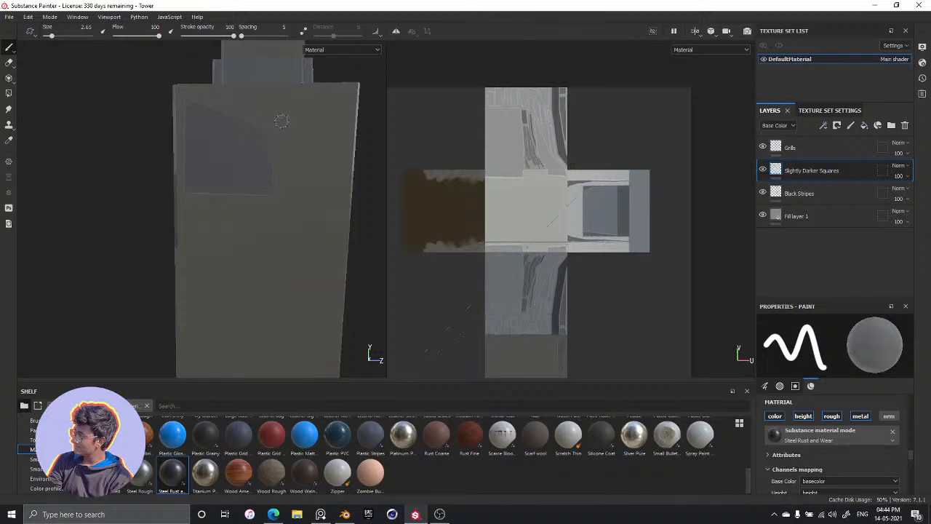
# Reduce the brush size to 1.06 and outline a rectangular panel with straight lines below the darker square on the back face
pyautogui.keyDown('alt'); pyautogui.moveTo(316, 197); pyautogui.dragTo(292, 74, button='middle'); pyautogui.keyUp('alt')
pyautogui.keyDown('alt'); pyautogui.moveTo(286, 135); pyautogui.dragTo(283, 157, button='middle'); pyautogui.keyUp('alt')
pyautogui.keyDown('ctrl'); pyautogui.moveTo(279, 131); pyautogui.dragTo(255, 133, button='right'); pyautogui.keyUp('ctrl')
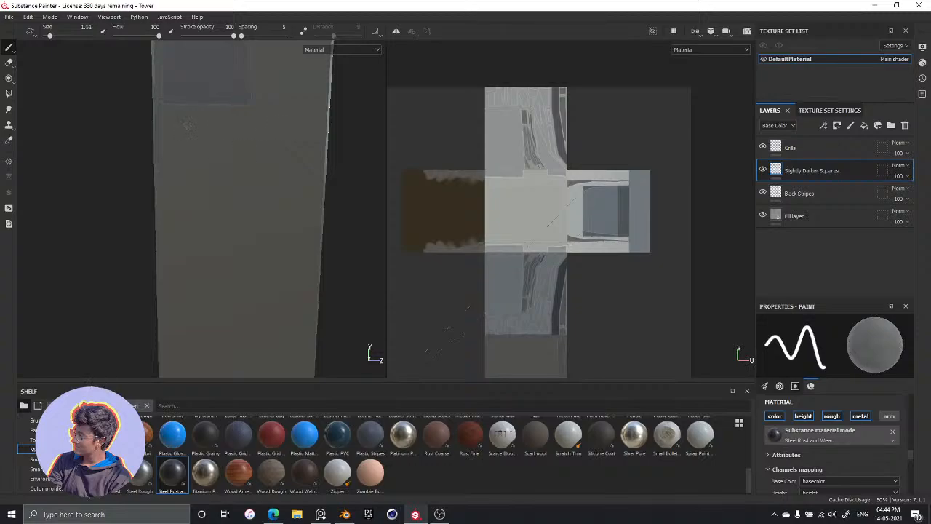
pyautogui.keyDown('ctrl'); pyautogui.moveTo(199, 126); pyautogui.dragTo(189, 127, button='right'); pyautogui.keyUp('ctrl')
pyautogui.click(198, 118)
pyautogui.keyDown('shift'); pyautogui.click(198, 200); pyautogui.keyUp('shift')
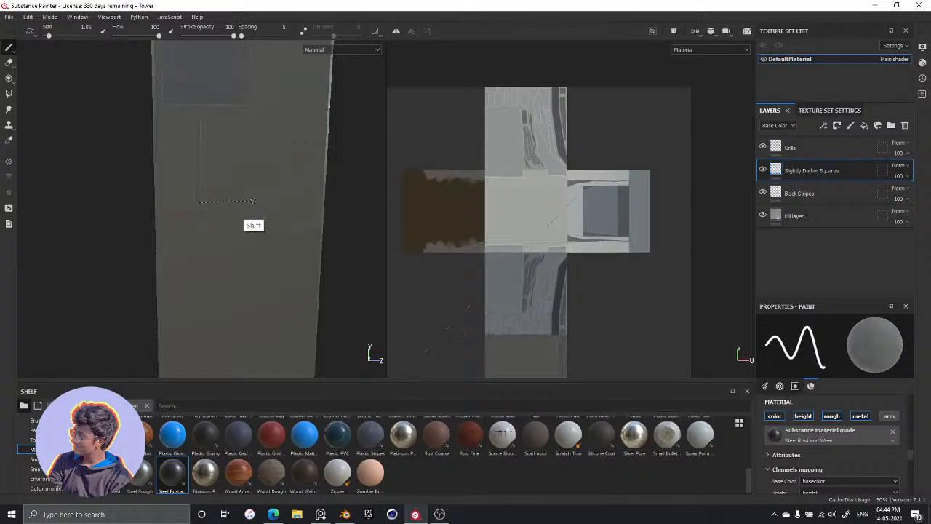
pyautogui.keyDown('shift'); pyautogui.click(254, 201); pyautogui.keyUp('shift')
pyautogui.keyDown('shift'); pyautogui.click(255, 118); pyautogui.keyUp('shift')
pyautogui.keyDown('shift'); pyautogui.click(197, 115); pyautogui.keyUp('shift')
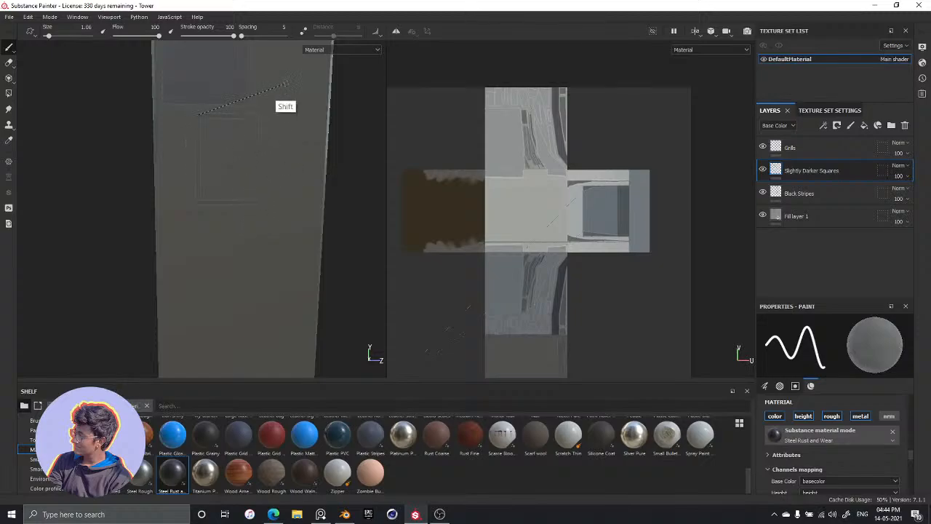
# Outline a taller rectangular panel beside the first one, running along the side edge of the back face
pyautogui.click(278, 58)
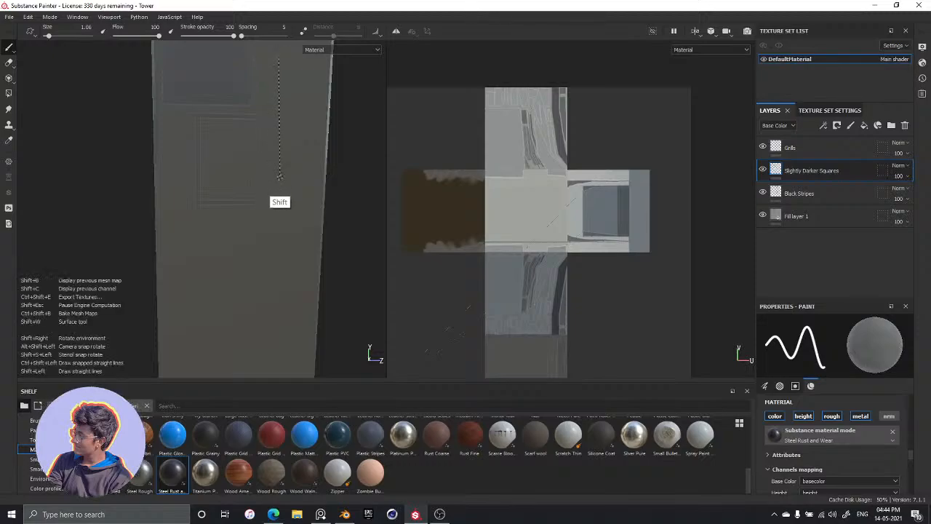
pyautogui.keyDown('shift'); pyautogui.click(279, 177); pyautogui.keyUp('shift')
pyautogui.keyDown('shift'); pyautogui.click(317, 179); pyautogui.keyUp('shift')
pyautogui.keyDown('shift'); pyautogui.click(320, 60); pyautogui.keyUp('shift')
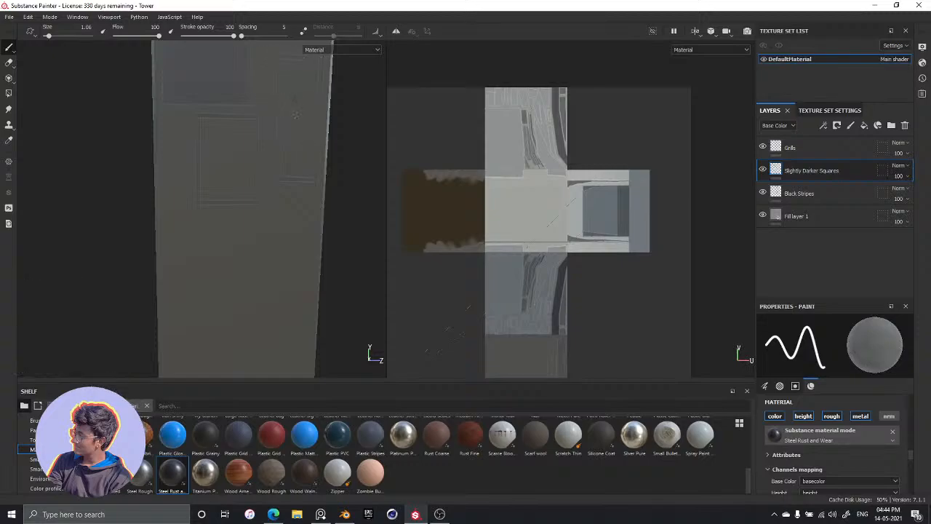
# Outline a small rectangular panel at the top of the back face, between the darker square and the side edge
pyautogui.keyDown('alt'); pyautogui.moveTo(271, 106); pyautogui.dragTo(271, 205, button='middle'); pyautogui.keyUp('alt')
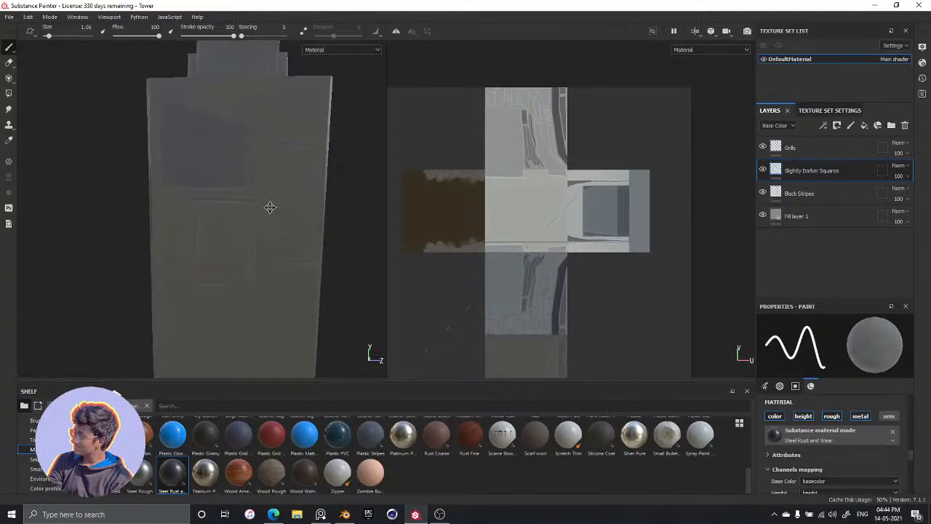
pyautogui.keyDown('alt'); pyautogui.moveTo(271, 205); pyautogui.dragTo(250, 104); pyautogui.keyUp('alt')
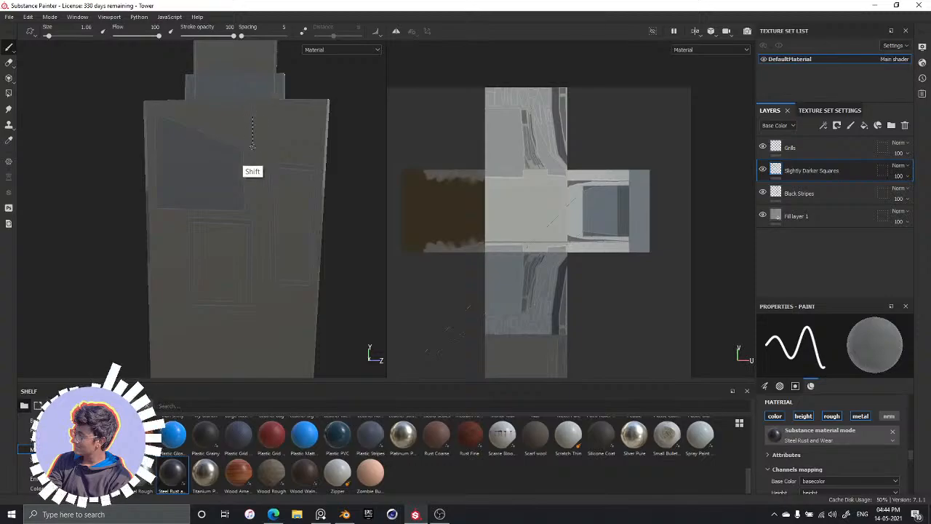
pyautogui.keyDown('shift'); pyautogui.click(318, 144); pyautogui.keyUp('shift')
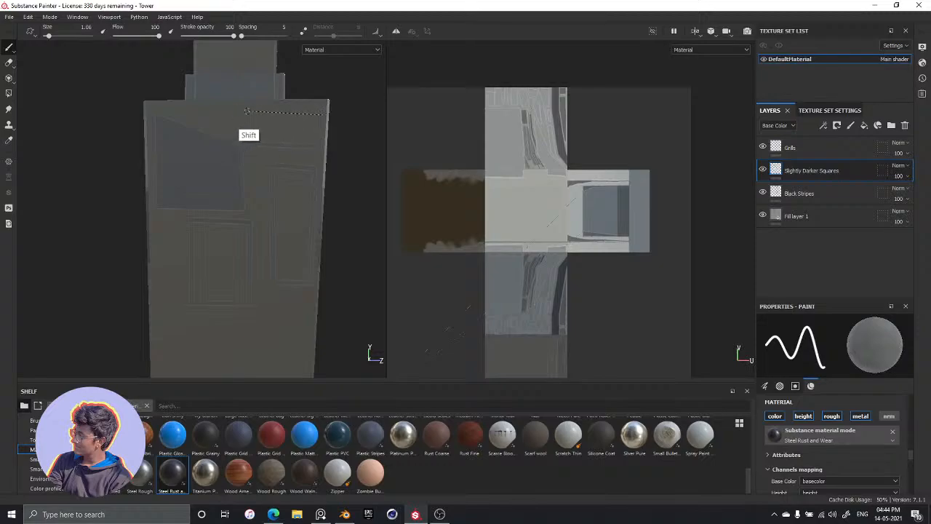
# Outline a tall rectangular panel lower on the back face, close to the opposite side edge
pyautogui.keyDown('alt'); pyautogui.moveTo(285, 270); pyautogui.dragTo(190, 84); pyautogui.keyUp('alt')
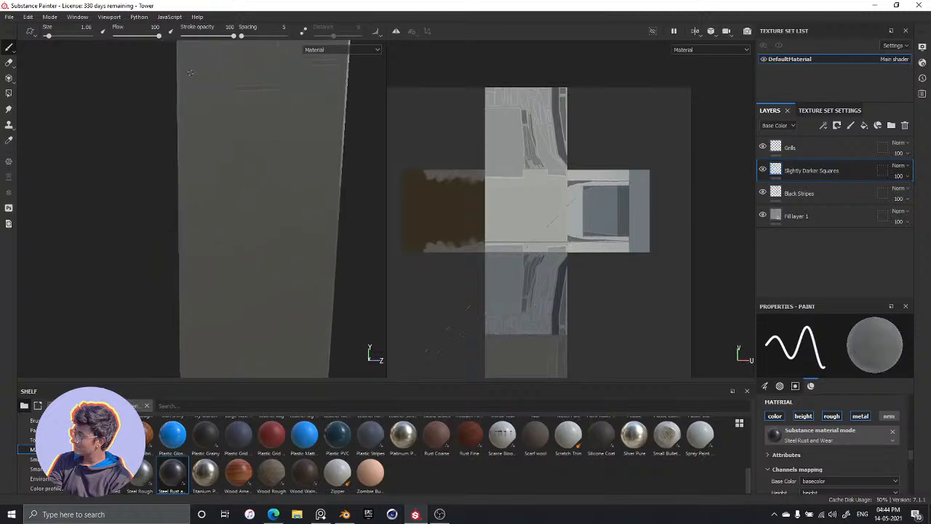
pyautogui.click(190, 74)
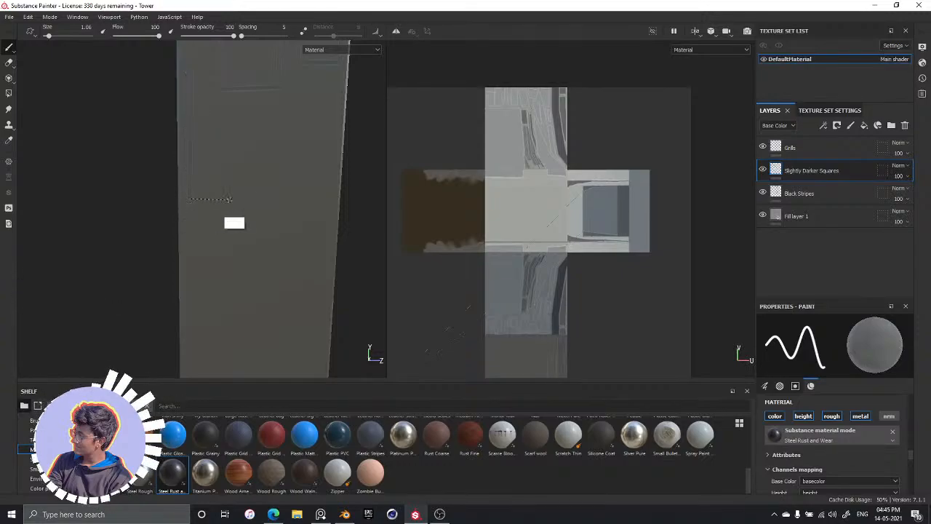
pyautogui.keyDown('shift'); pyautogui.click(256, 200); pyautogui.keyUp('shift')
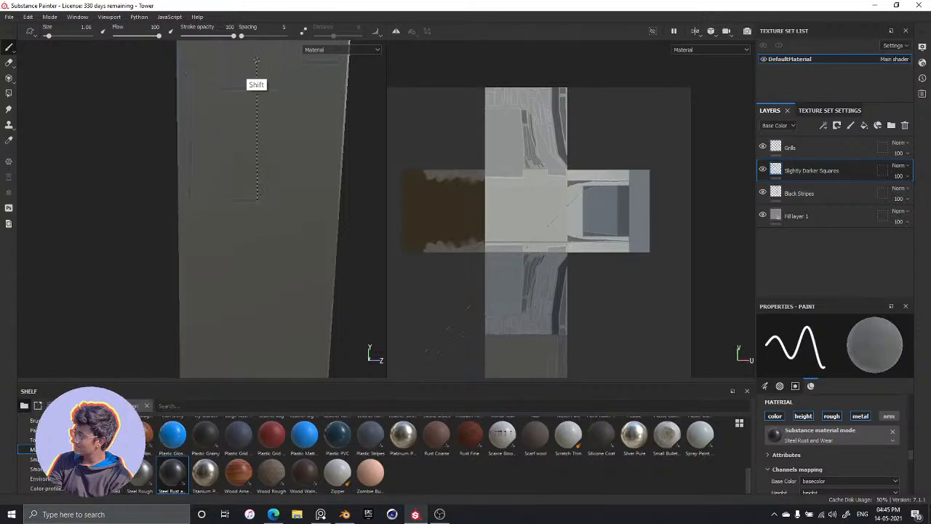
pyautogui.click(191, 60)
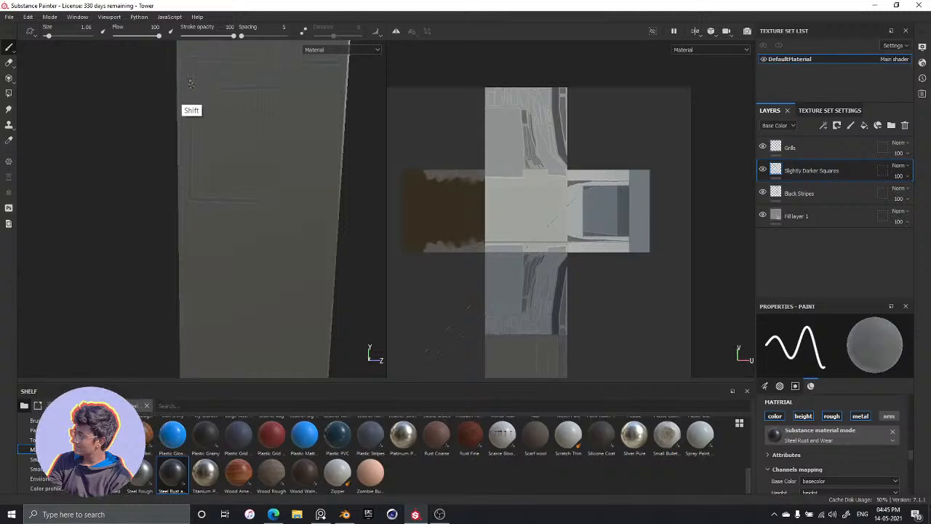
# Outline further rectangular and angled panels with straight lines down the middle and lower parts of the back face
pyautogui.keyDown('alt'); pyautogui.moveTo(197, 214); pyautogui.dragTo(266, 135); pyautogui.keyUp('alt')
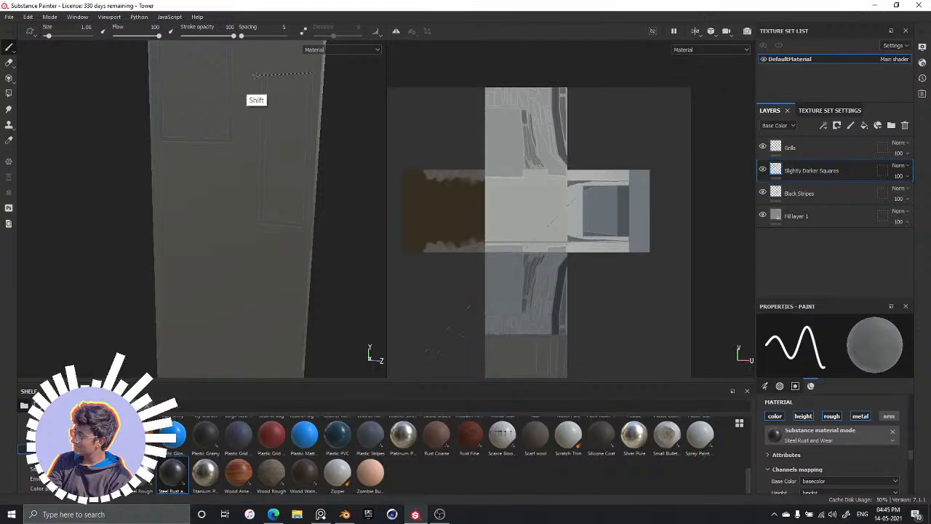
pyautogui.keyDown('alt'); pyautogui.moveTo(237, 253); pyautogui.dragTo(249, 158, button='middle'); pyautogui.keyUp('alt')
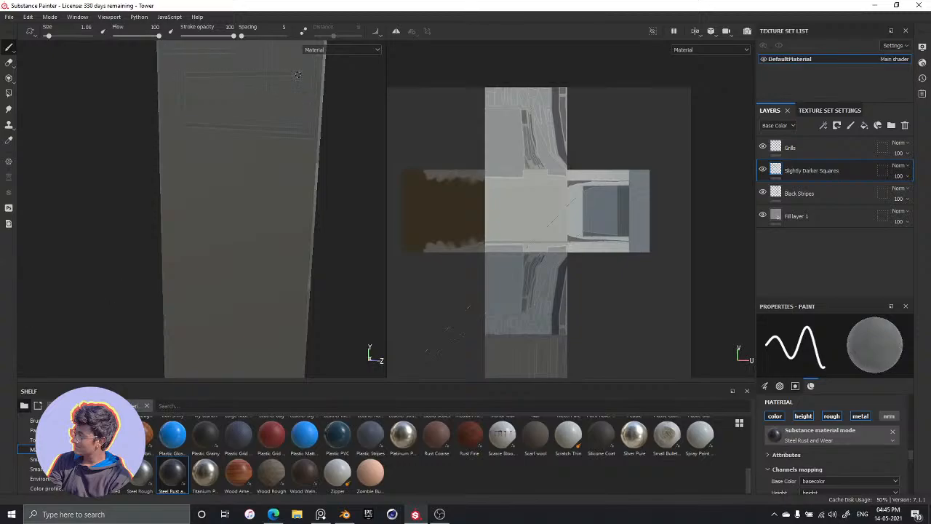
pyautogui.keyDown('alt'); pyautogui.moveTo(261, 177); pyautogui.dragTo(276, 94, button='middle'); pyautogui.keyUp('alt')
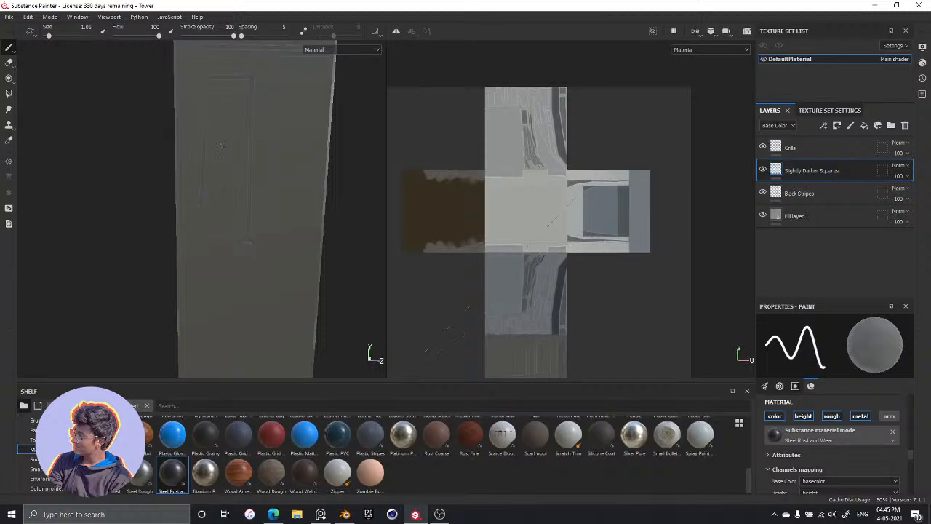
pyautogui.moveTo(265, 269)
pyautogui.keyDown('alt'); pyautogui.mouseDown(button='middle')
pyautogui.moveTo(284, 208)
pyautogui.moveTo(270, 279)
pyautogui.moveTo(281, 131)
pyautogui.mouseUp(button='middle'); pyautogui.keyUp('alt')
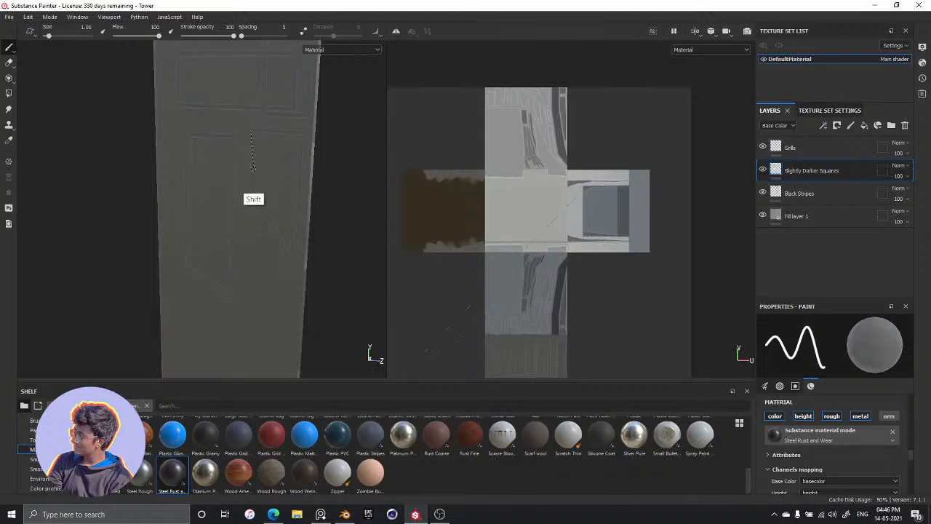
pyautogui.click(251, 130)
pyautogui.keyDown('alt'); pyautogui.moveTo(277, 298); pyautogui.dragTo(282, 151, button='middle'); pyautogui.keyUp('alt')
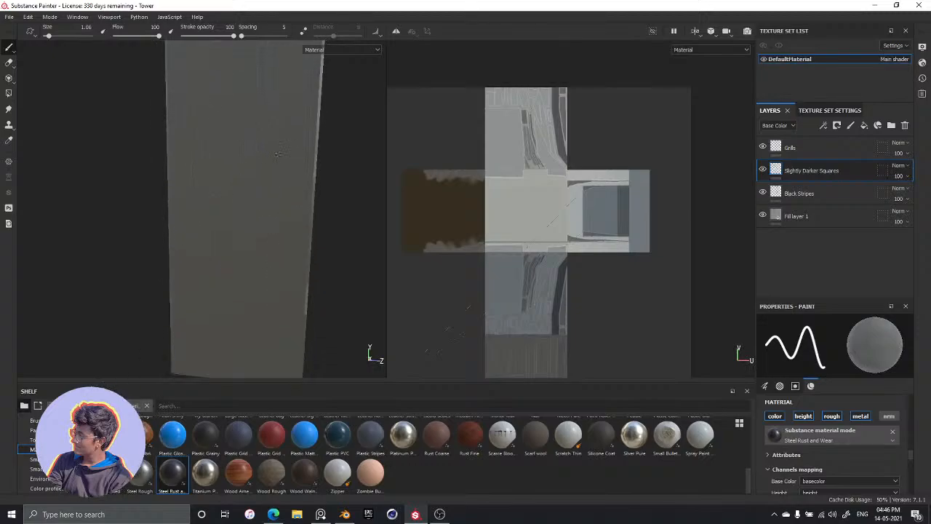
pyautogui.press('shift')
pyautogui.keyDown('alt'); pyautogui.moveTo(292, 184); pyautogui.dragTo(286, 229, button='middle'); pyautogui.keyUp('alt')
pyautogui.keyDown('alt'); pyautogui.moveTo(286, 229); pyautogui.dragTo(281, 123); pyautogui.keyUp('alt')
# Enlarge the brush to 2.65 and fill the outlined panels on the upper back face with the darker steel material
pyautogui.press(']')
pyautogui.press(']')
pyautogui.press(']')
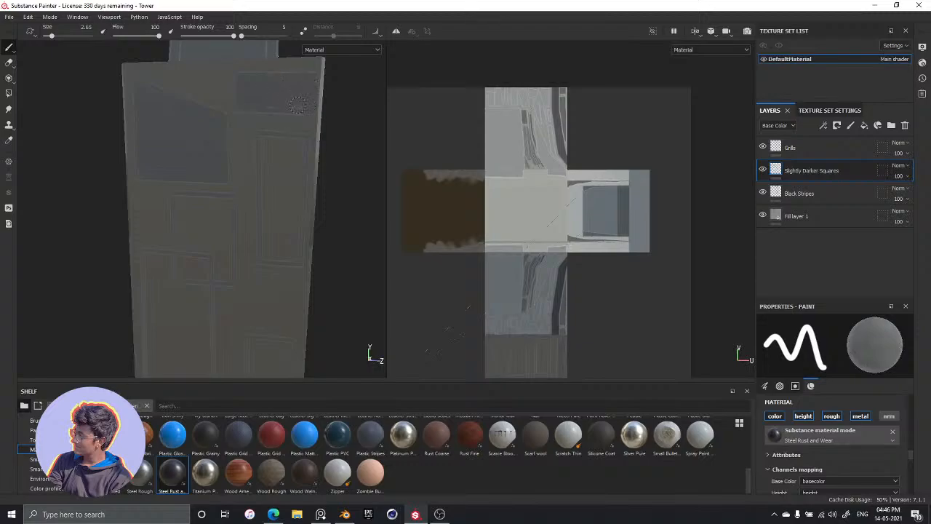
pyautogui.moveTo(273, 198); pyautogui.dragTo(287, 226)
pyautogui.moveTo(277, 161); pyautogui.dragTo(272, 147)
pyautogui.moveTo(275, 197)
pyautogui.keyDown('alt'); pyautogui.mouseDown()
pyautogui.moveTo(297, 194)
pyautogui.moveTo(209, 227)
pyautogui.moveTo(212, 251)
pyautogui.moveTo(225, 226)
pyautogui.moveTo(243, 216)
pyautogui.moveTo(246, 246)
pyautogui.mouseUp(); pyautogui.keyUp('alt')
pyautogui.moveTo(194, 171); pyautogui.dragTo(197, 280)
pyautogui.moveTo(203, 197); pyautogui.dragTo(192, 177)
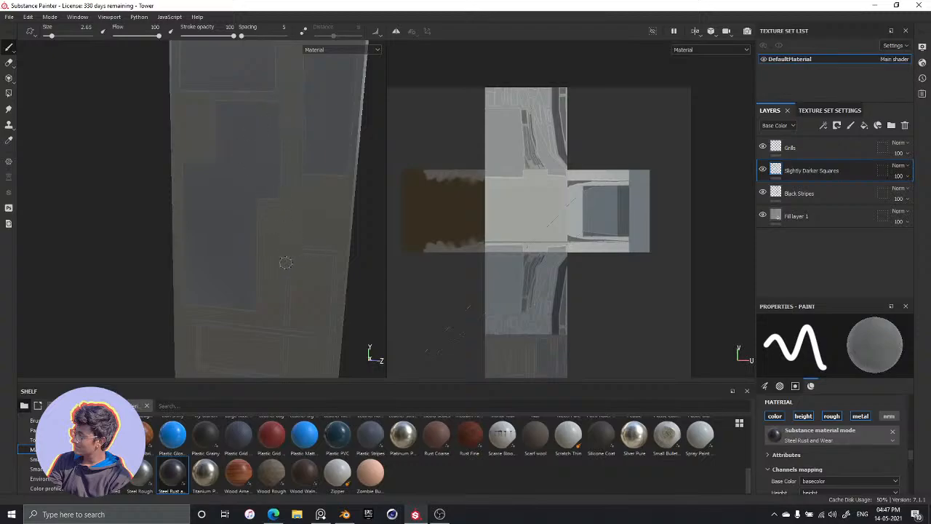
# Fill the tall panel in the middle of the back face and the wide panel adjoining it with the darker material
pyautogui.keyDown('alt'); pyautogui.moveTo(282, 242); pyautogui.dragTo(281, 117, button='middle'); pyautogui.keyUp('alt')
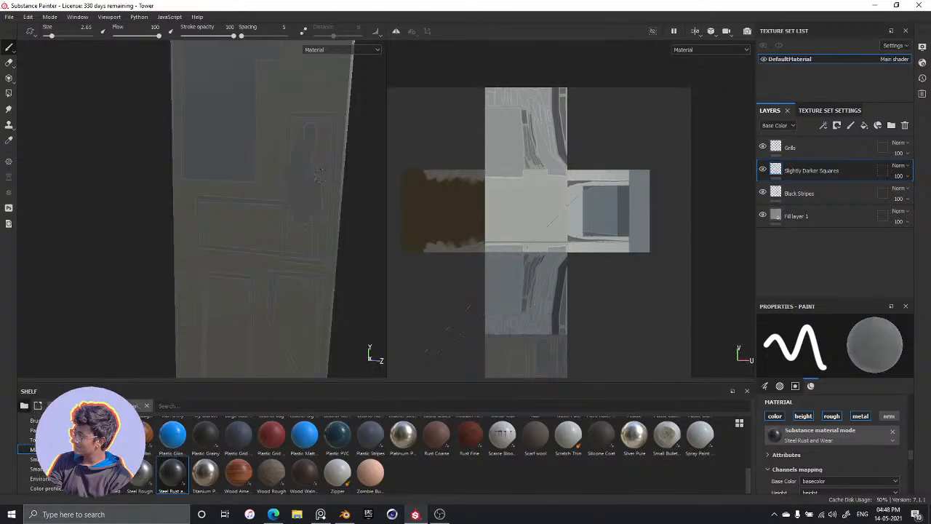
pyautogui.moveTo(295, 122)
pyautogui.mouseDown()
pyautogui.moveTo(294, 137)
pyautogui.moveTo(297, 127)
pyautogui.mouseUp()
pyautogui.moveTo(203, 203)
pyautogui.mouseDown()
pyautogui.moveTo(210, 224)
pyautogui.moveTo(233, 222)
pyautogui.mouseUp()
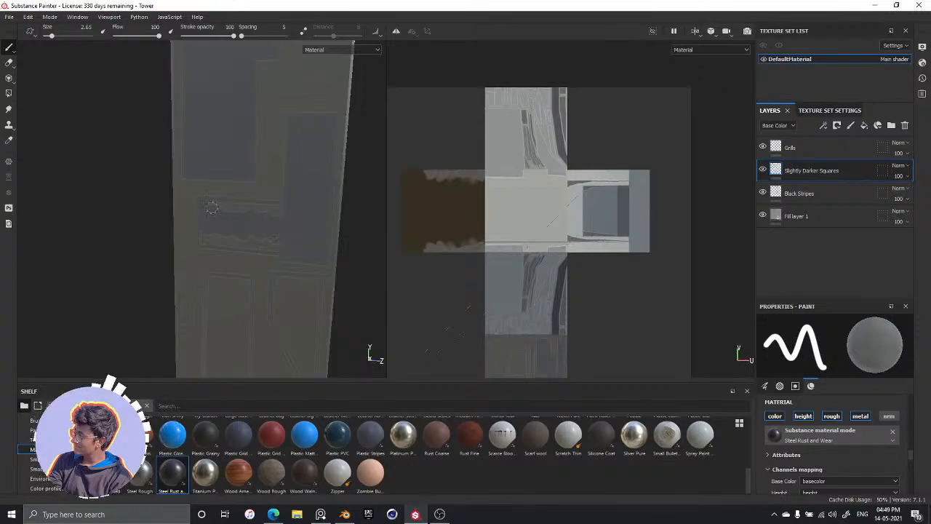
pyautogui.moveTo(244, 212); pyautogui.dragTo(244, 211)
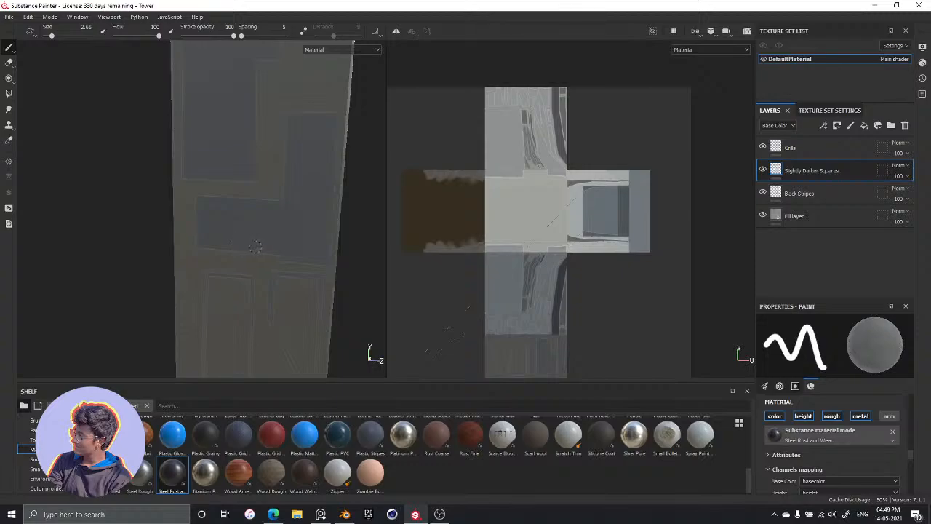
# Fill the angled panel below the wide one with the darker material, undoing a stray stroke, and save the project
pyautogui.moveTo(286, 240)
pyautogui.mouseDown(button='middle')
pyautogui.moveTo(289, 179)
pyautogui.moveTo(315, 179)
pyautogui.mouseUp(button='middle')
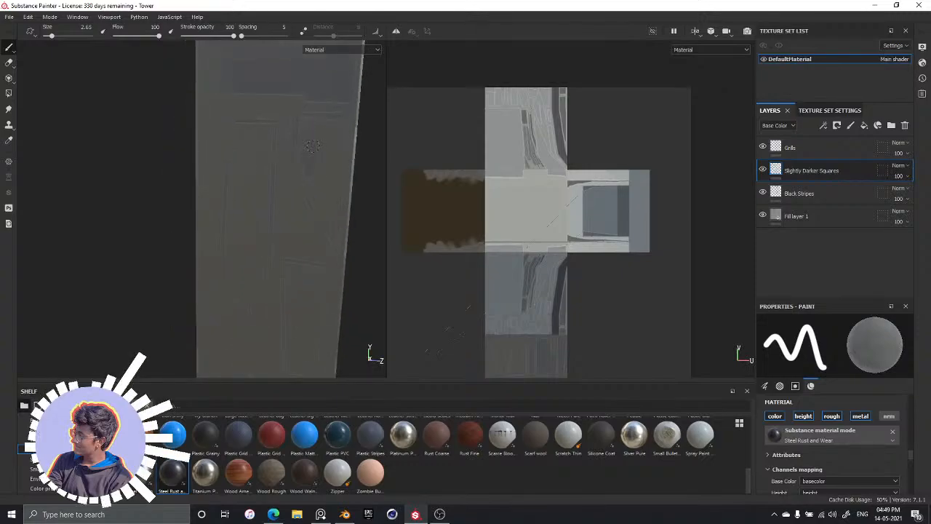
pyautogui.moveTo(326, 179)
pyautogui.mouseDown()
pyautogui.moveTo(333, 173)
pyautogui.moveTo(306, 139)
pyautogui.moveTo(297, 157)
pyautogui.moveTo(322, 173)
pyautogui.moveTo(322, 152)
pyautogui.mouseUp()
pyautogui.hotkey('ctrl', 'z')
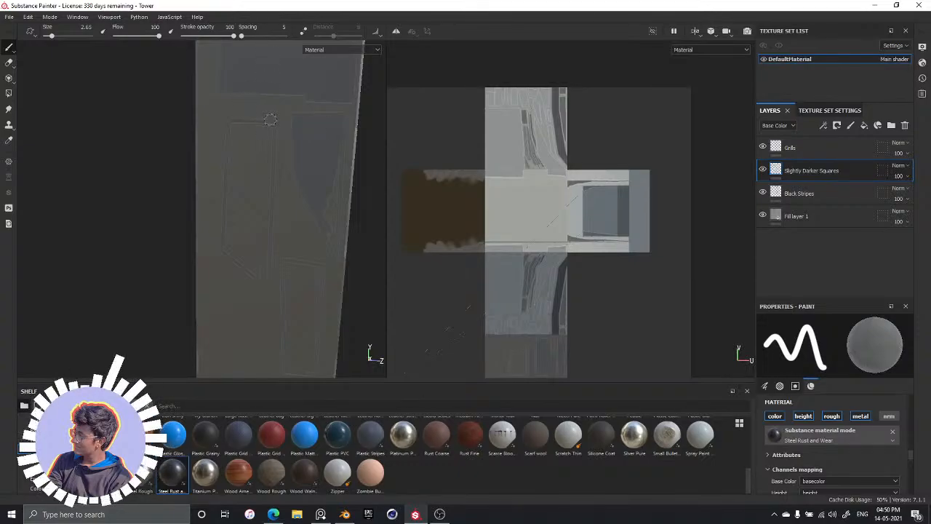
pyautogui.keyDown('ctrl'); pyautogui.moveTo(354, 143); pyautogui.dragTo(344, 144, button='right'); pyautogui.keyUp('ctrl')
pyautogui.hotkey('ctrl', 's')
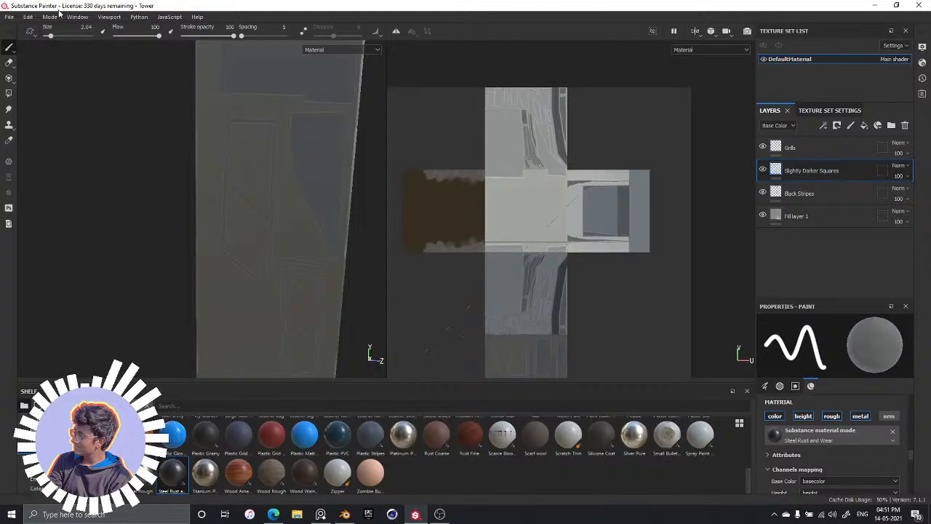
# Open the application settings and find the cache directory among the general options
pyautogui.click(28, 16)
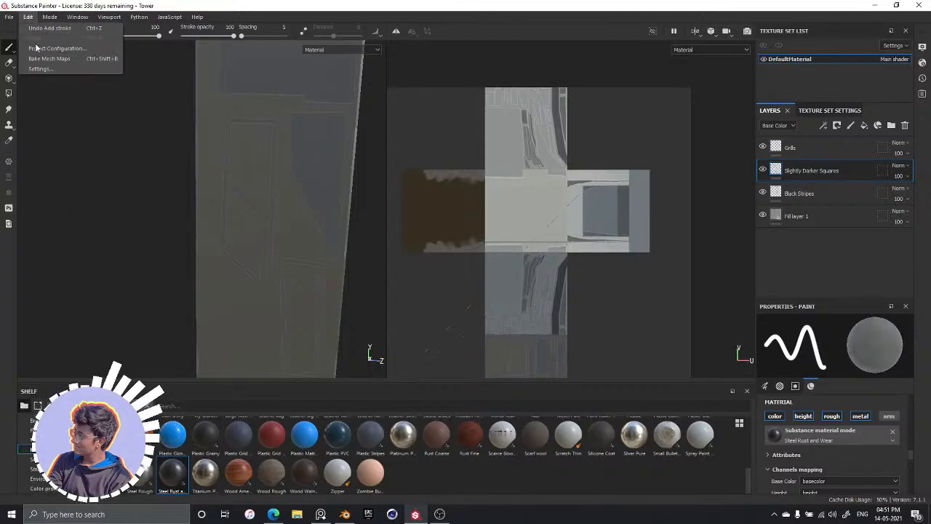
pyautogui.click(40, 69)
pyautogui.moveTo(405, 151); pyautogui.dragTo(387, 140)
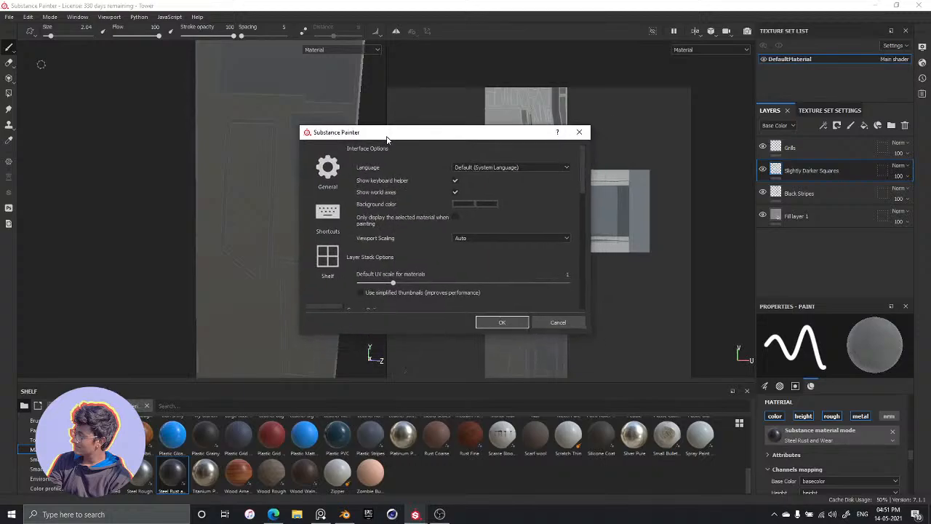
pyautogui.scroll(-4, 394, 180)
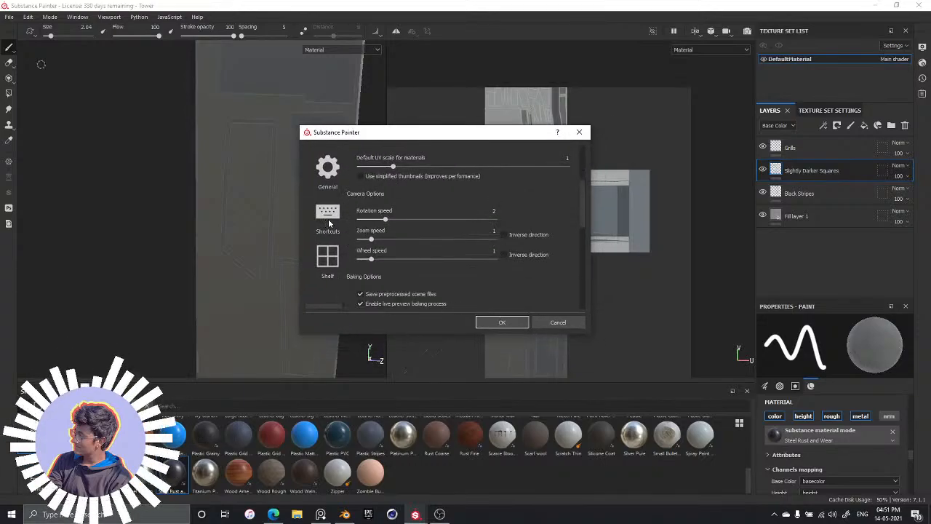
pyautogui.scroll(-6, 415, 207)
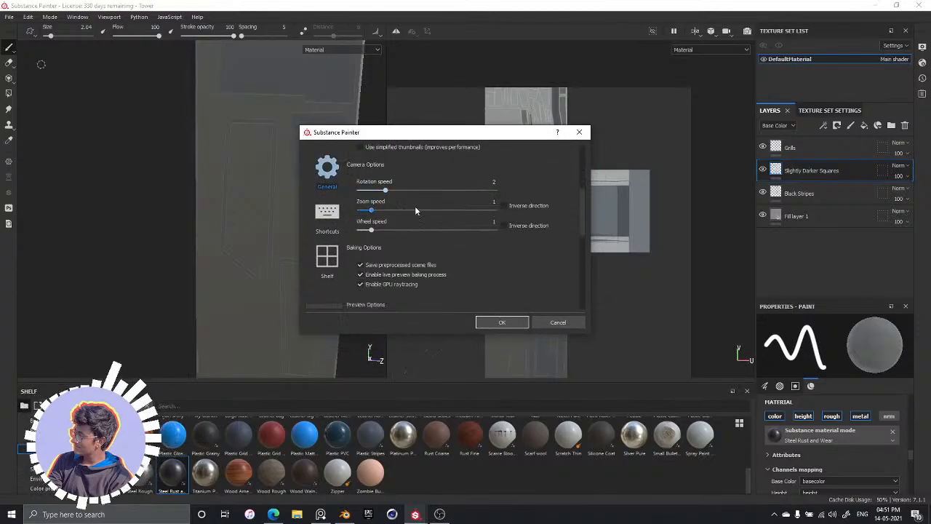
pyautogui.scroll(1, 418, 211)
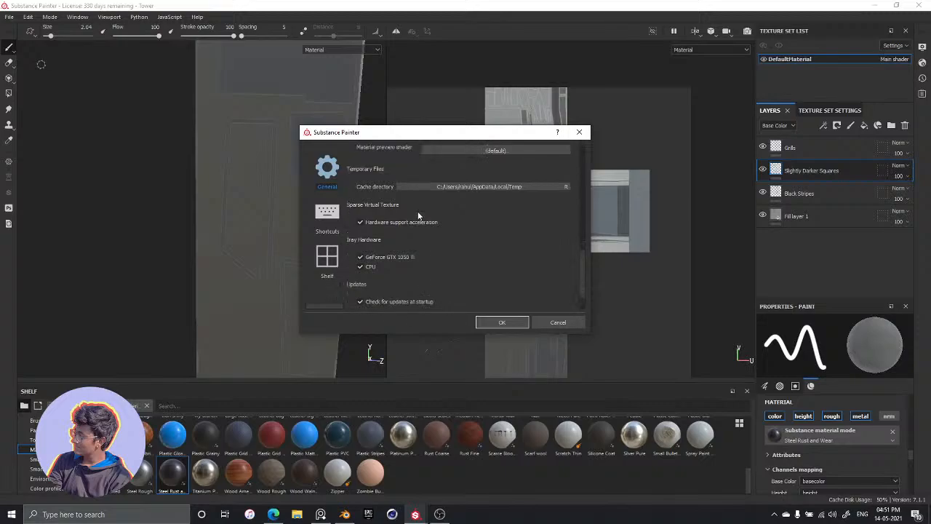
# Browse from the current cache directory to This PC to examine the available drives, and close the settings without applying anything
pyautogui.click(545, 184)
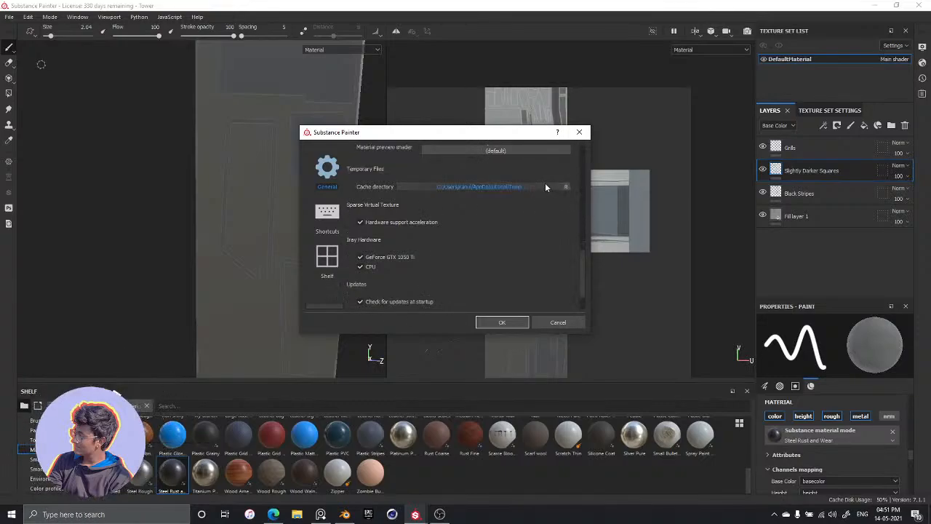
pyautogui.scroll(-5, 473, 211)
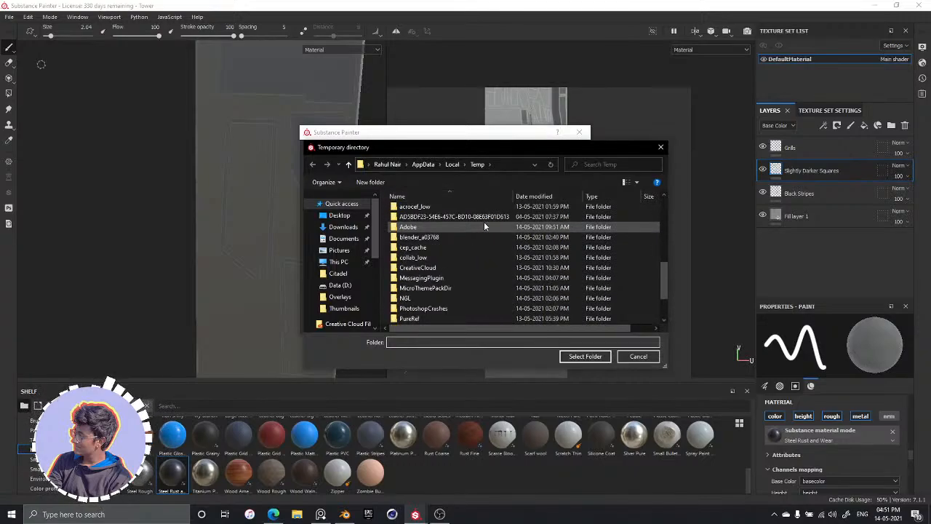
pyautogui.scroll(3, 473, 281)
pyautogui.scroll(-3, 468, 261)
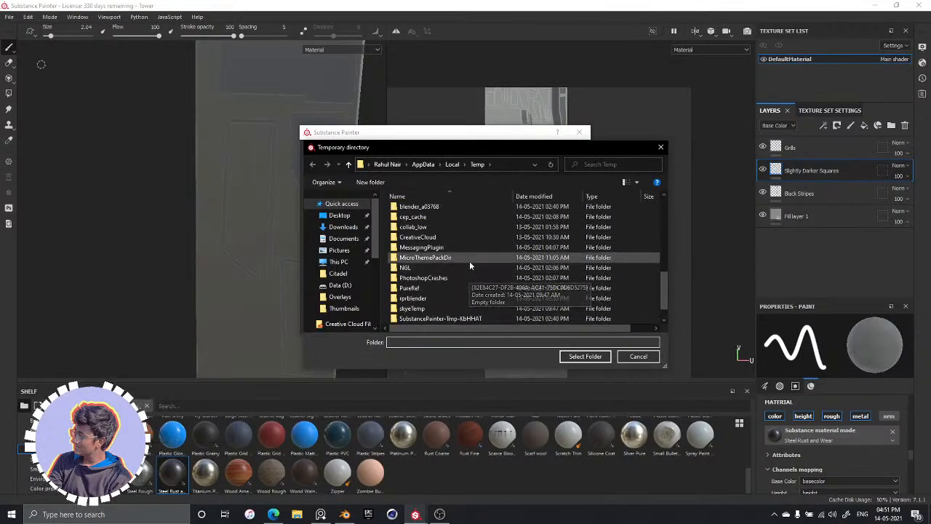
pyautogui.scroll(3, 473, 256)
pyautogui.click(386, 165)
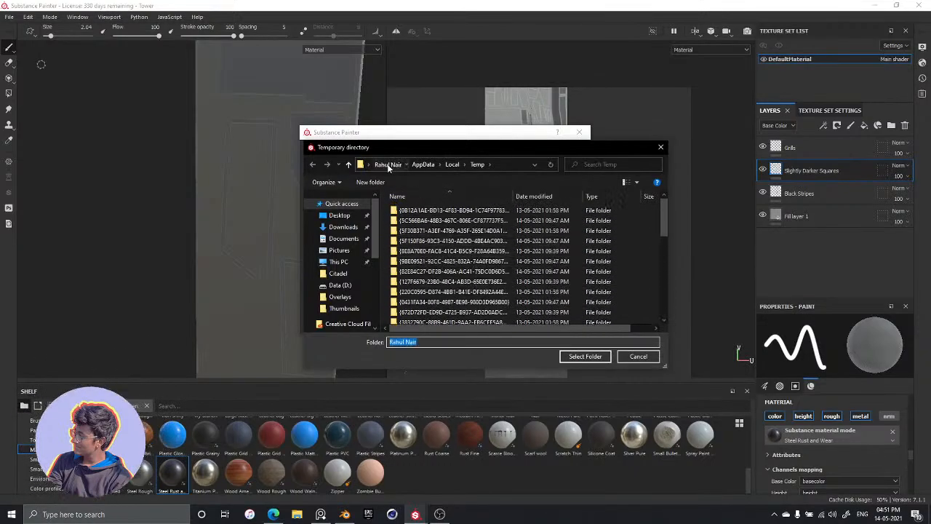
pyautogui.click(348, 261)
pyautogui.scroll(-2, 487, 218)
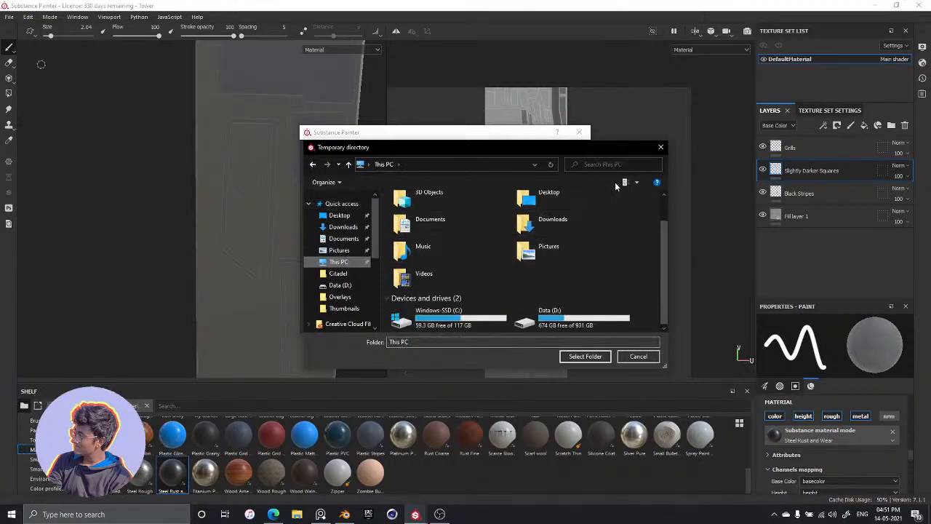
pyautogui.click(660, 148)
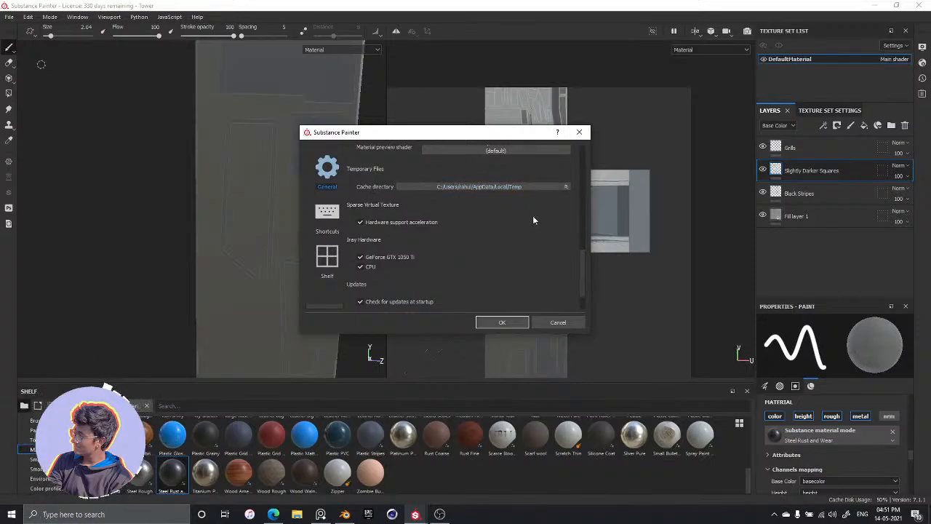
pyautogui.click(558, 322)
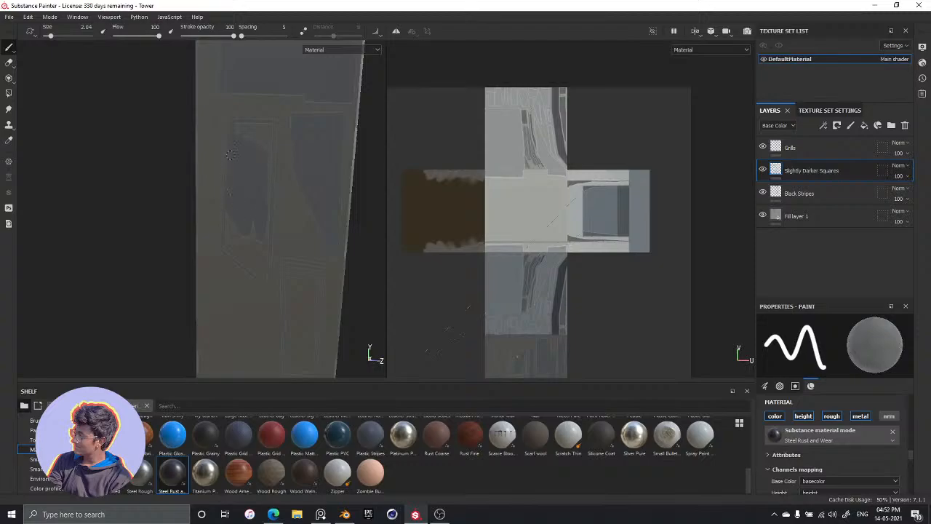
# Fill the tall angled panel, the narrow panel below it and the wide panel at the base of the back face with the darker material
pyautogui.moveTo(252, 132)
pyautogui.mouseDown()
pyautogui.moveTo(247, 123)
pyautogui.moveTo(256, 143)
pyautogui.mouseUp()
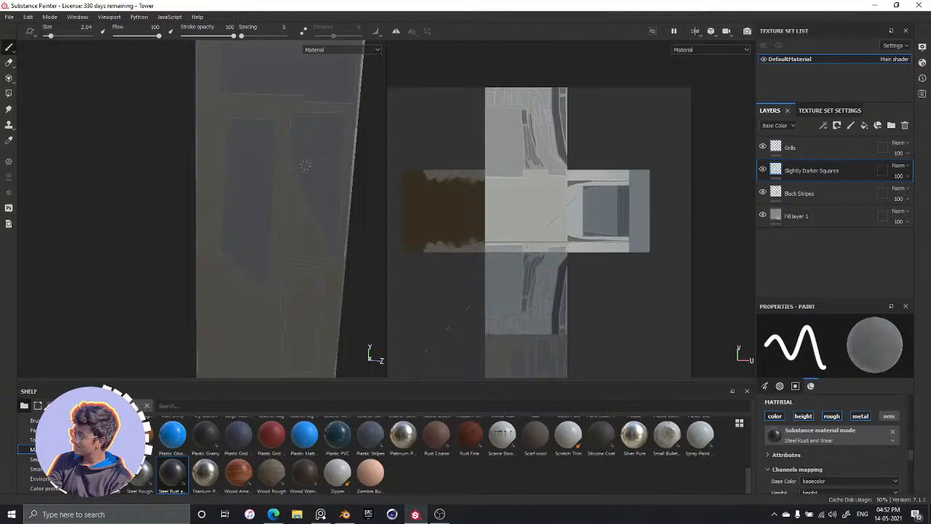
pyautogui.keyDown('alt'); pyautogui.moveTo(288, 218); pyautogui.dragTo(298, 93); pyautogui.keyUp('alt')
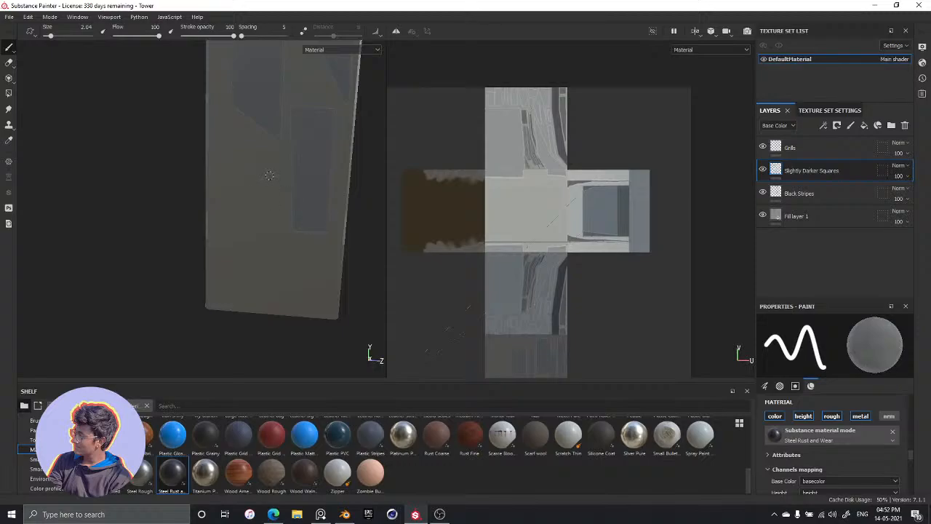
pyautogui.keyDown('ctrl'); pyautogui.moveTo(269, 175); pyautogui.dragTo(255, 174, button='right'); pyautogui.keyUp('ctrl')
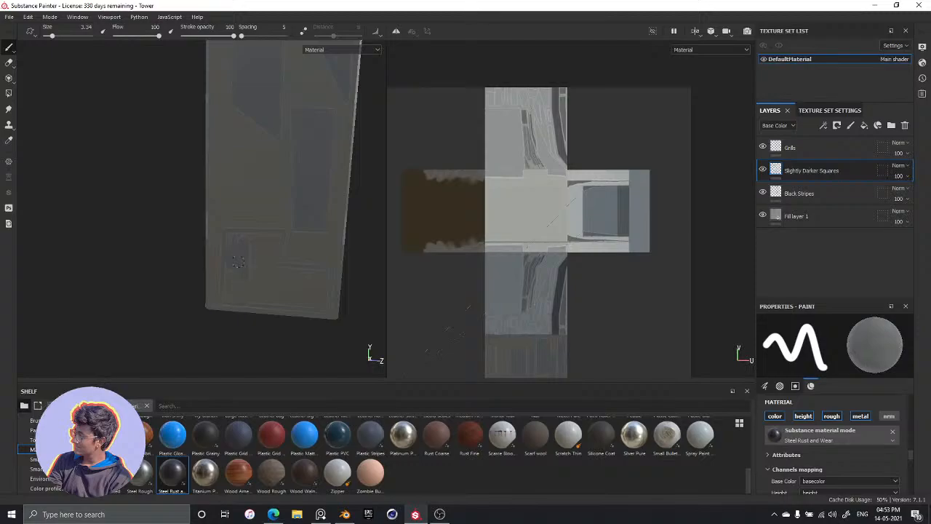
pyautogui.moveTo(238, 237)
pyautogui.mouseDown()
pyautogui.moveTo(248, 249)
pyautogui.moveTo(257, 243)
pyautogui.mouseUp()
# Reduce the brush to 1.51 and outline a slanted-top panel with straight lines above the wide base panel on the back face
pyautogui.keyDown('ctrl'); pyautogui.moveTo(252, 175); pyautogui.dragTo(228, 134, button='right'); pyautogui.keyUp('ctrl')
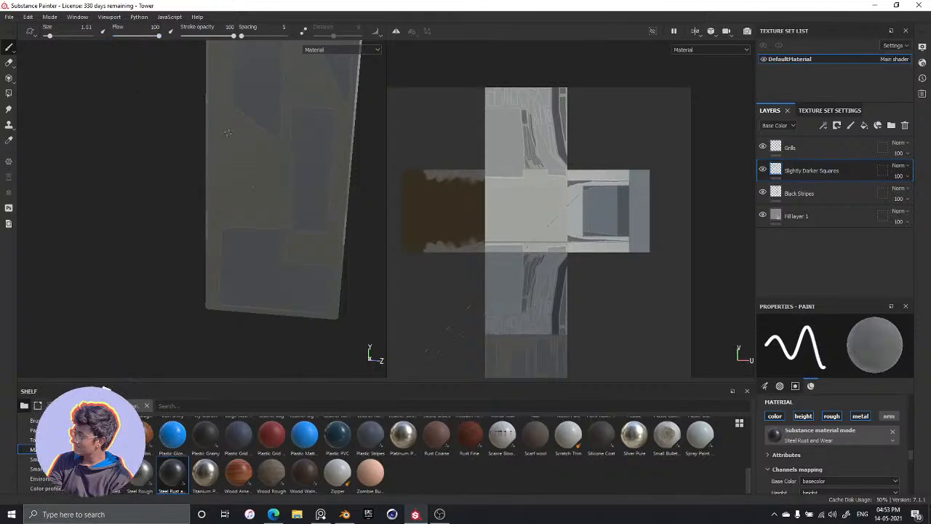
pyautogui.click(228, 132)
pyautogui.keyDown('shift'); pyautogui.click(228, 216); pyautogui.keyUp('shift')
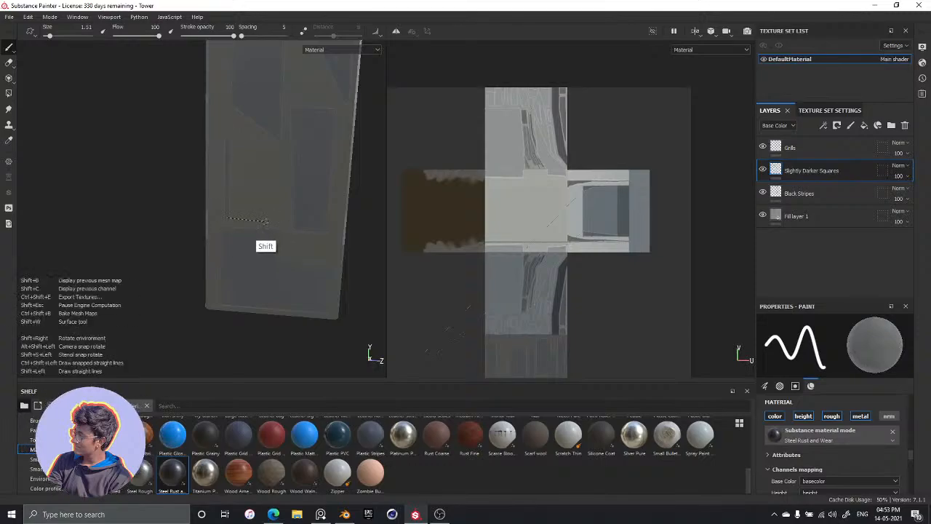
pyautogui.keyDown('shift'); pyautogui.click(264, 218); pyautogui.keyUp('shift')
pyautogui.keyDown('shift'); pyautogui.click(268, 178); pyautogui.keyUp('shift')
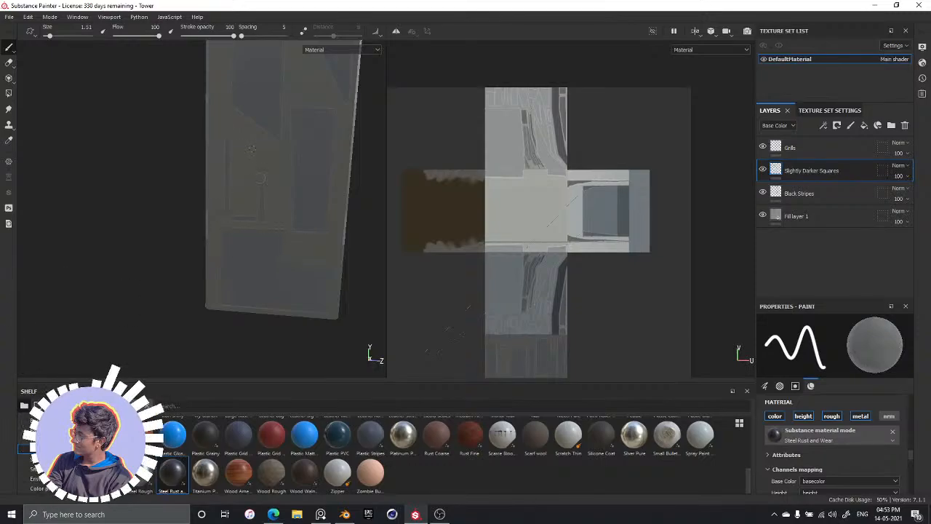
pyautogui.keyDown('shift'); pyautogui.click(229, 137); pyautogui.keyUp('shift')
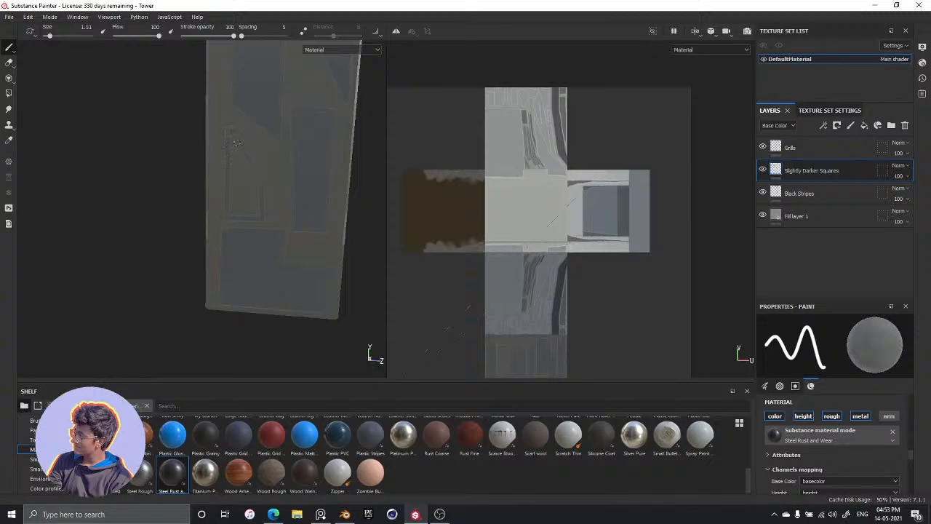
# Outline a narrow upright panel with straight lines right beside the slanted-top panel
pyautogui.keyDown('shift'); pyautogui.click(266, 155); pyautogui.keyUp('shift')
pyautogui.keyDown('shift'); pyautogui.click(270, 219); pyautogui.keyUp('shift')
pyautogui.keyDown('shift'); pyautogui.click(283, 155); pyautogui.keyUp('shift')
pyautogui.keyDown('shift'); pyautogui.click(268, 155); pyautogui.keyUp('shift')
# Enlarge the brush to 2.04 and fill the slanted-top panel and the narrow upright panel with the darker material
pyautogui.press(']')
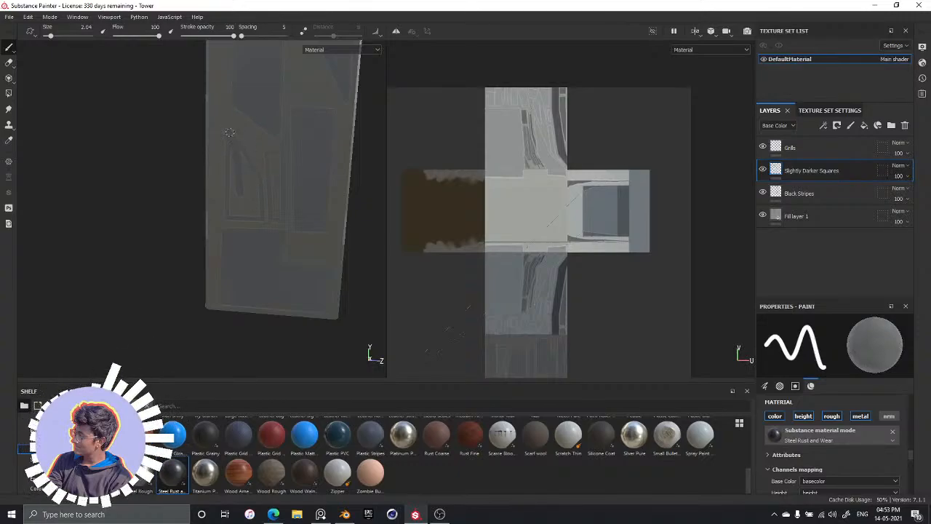
pyautogui.click(233, 131)
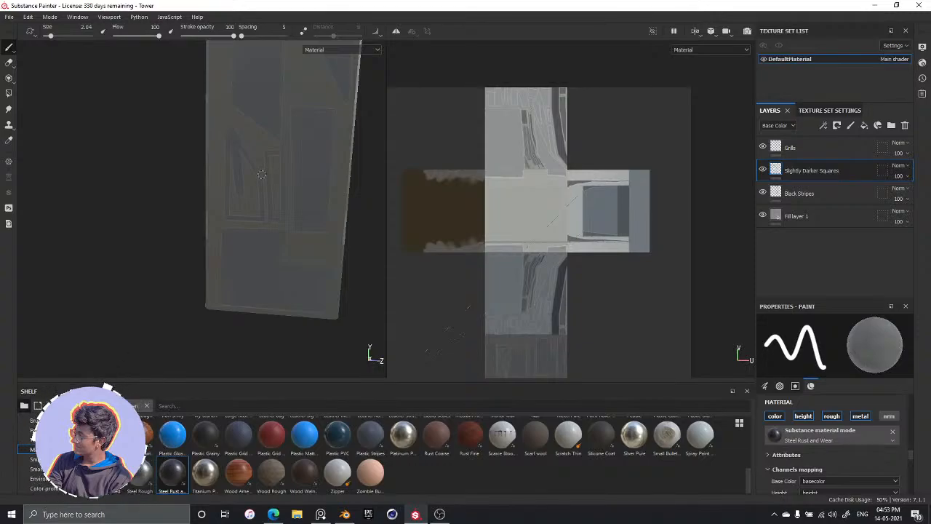
pyautogui.keyDown('shift'); pyautogui.click(261, 173); pyautogui.keyUp('shift')
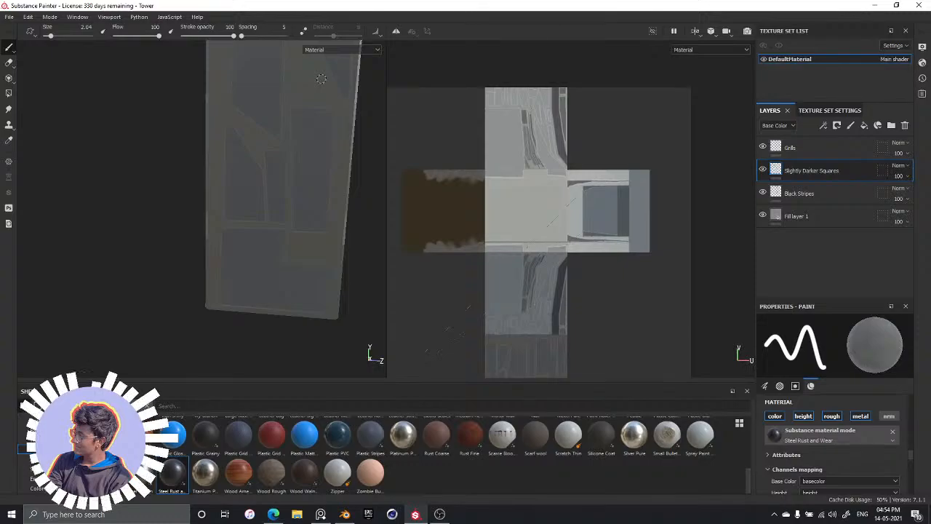
# Inspect the painted panels on the whole tower from several sides and save the project
pyautogui.scroll(-8, 296, 144)
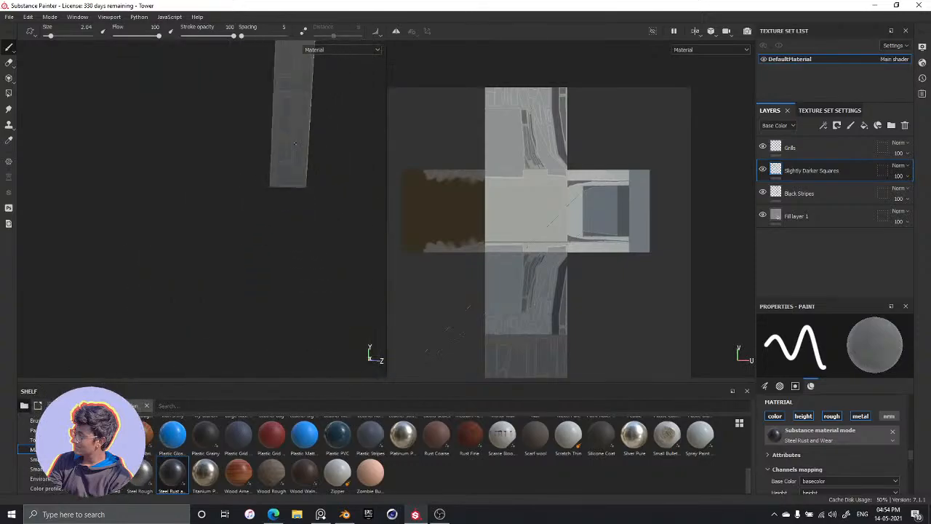
pyautogui.keyDown('alt'); pyautogui.moveTo(297, 148); pyautogui.dragTo(264, 201, button='middle'); pyautogui.keyUp('alt')
pyautogui.keyDown('alt'); pyautogui.moveTo(258, 217); pyautogui.dragTo(312, 242); pyautogui.keyUp('alt')
pyautogui.keyDown('alt'); pyautogui.moveTo(211, 217); pyautogui.dragTo(233, 218); pyautogui.keyUp('alt')
pyautogui.scroll(5, 244, 218)
pyautogui.keyDown('alt'); pyautogui.moveTo(291, 221); pyautogui.dragTo(272, 267, button='middle'); pyautogui.keyUp('alt')
pyautogui.keyDown('alt'); pyautogui.moveTo(287, 267); pyautogui.dragTo(173, 235); pyautogui.keyUp('alt')
pyautogui.scroll(5, 260, 268)
pyautogui.hotkey('ctrl', 's')
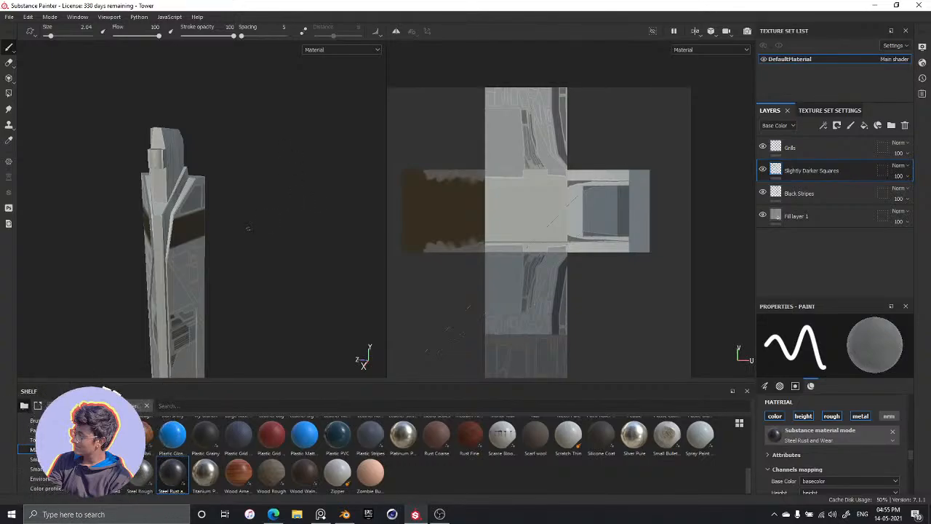
pyautogui.keyDown('alt'); pyautogui.moveTo(229, 235); pyautogui.dragTo(269, 214); pyautogui.keyUp('alt')
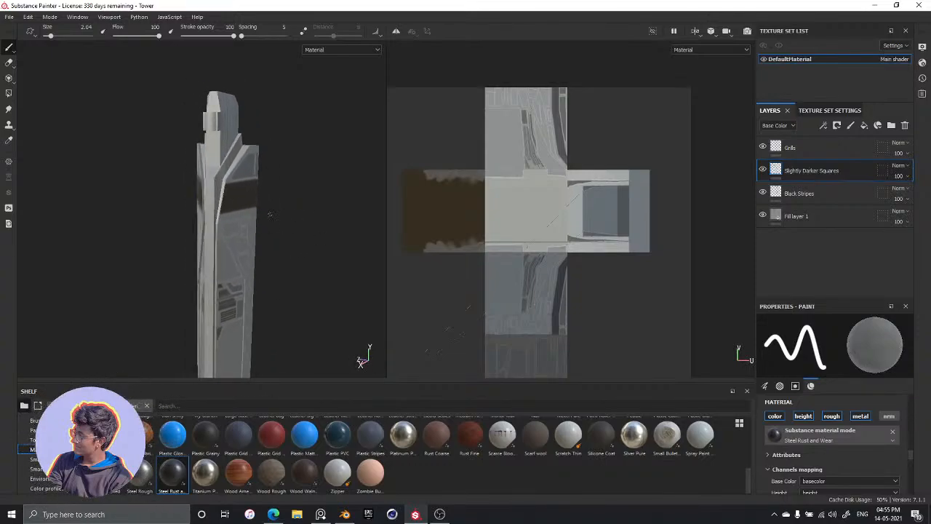